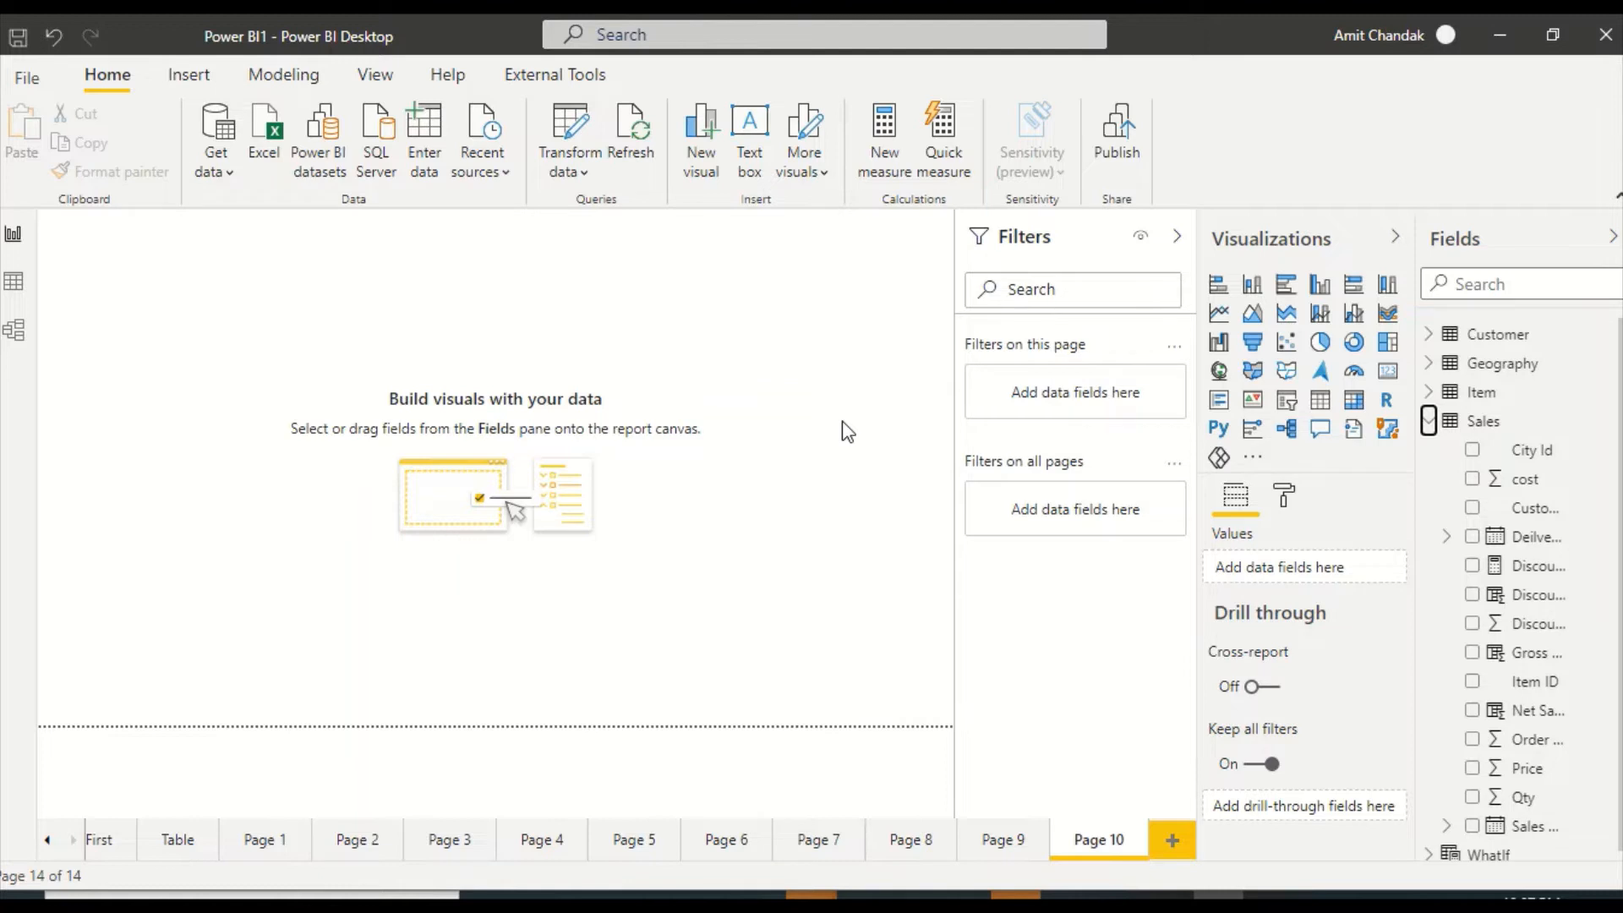
# Add a table visual listing Brand from the Item table to the blank report page and enlarge it
pyautogui.click(1429, 394)
pyautogui.moveTo(1488, 421); pyautogui.dragTo(277, 407)
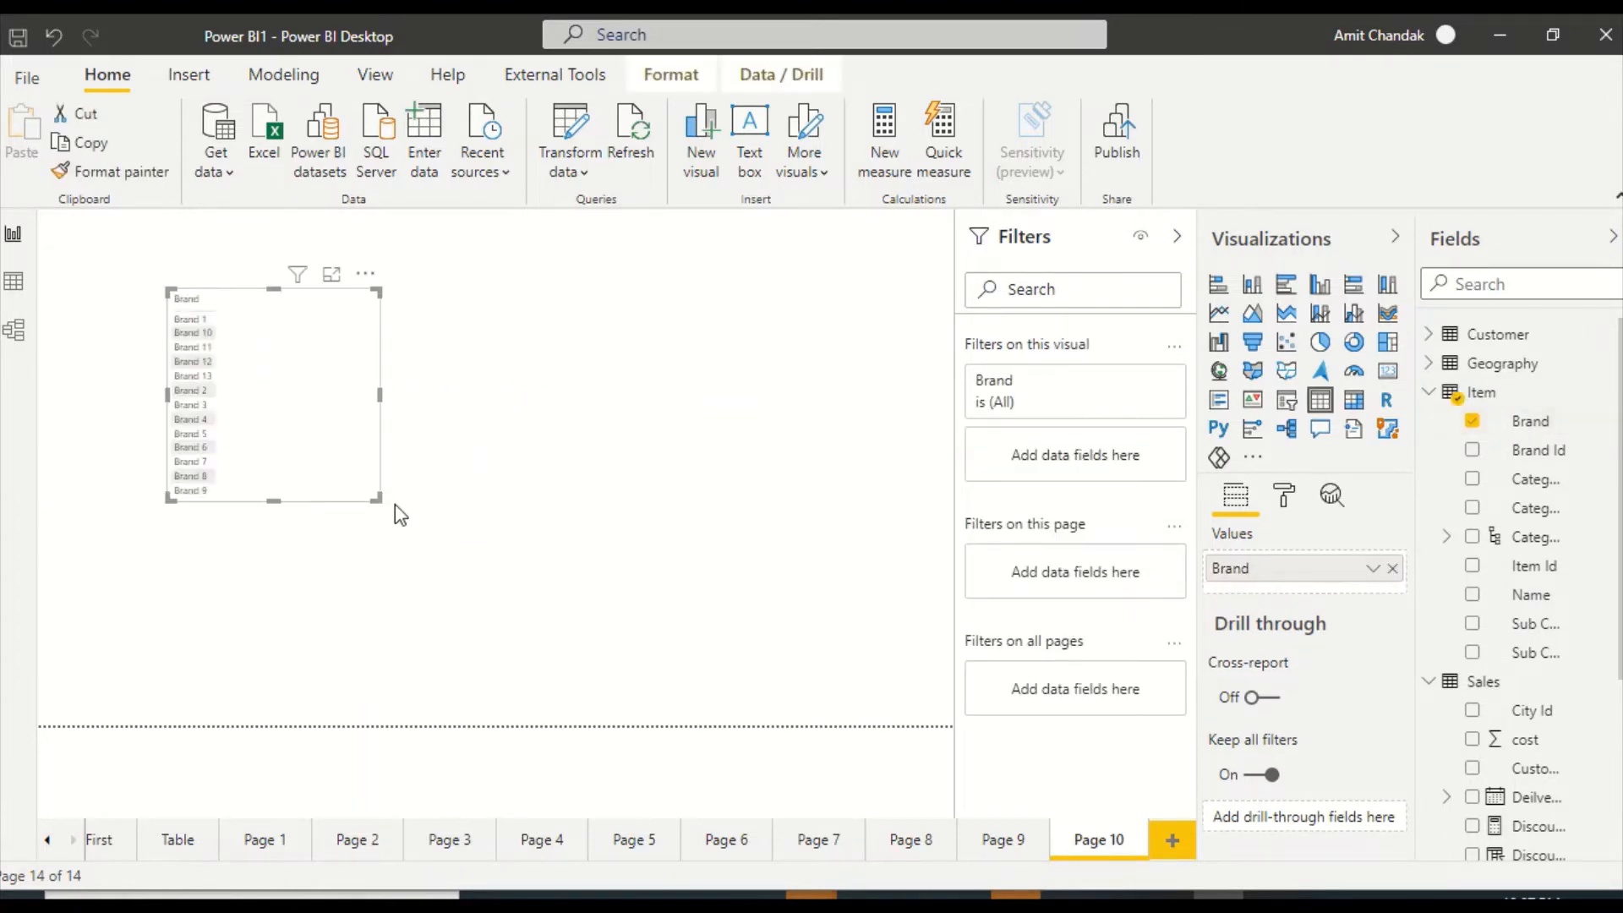
pyautogui.moveTo(377, 497); pyautogui.dragTo(438, 602)
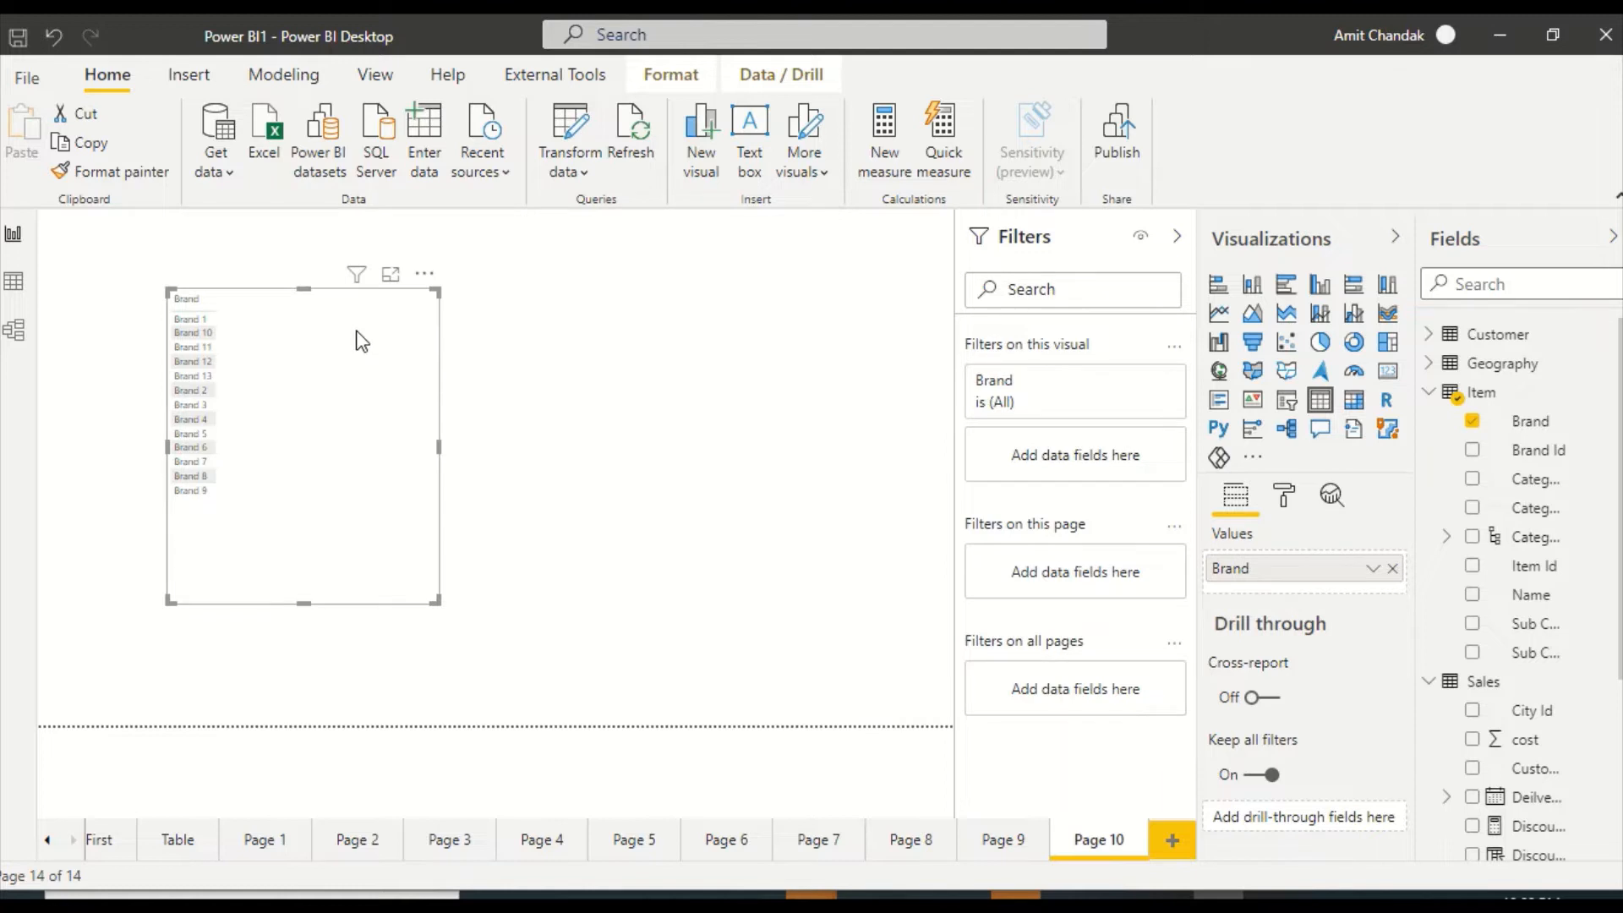
# Create a new measure named "Max Year"
pyautogui.click(886, 174)
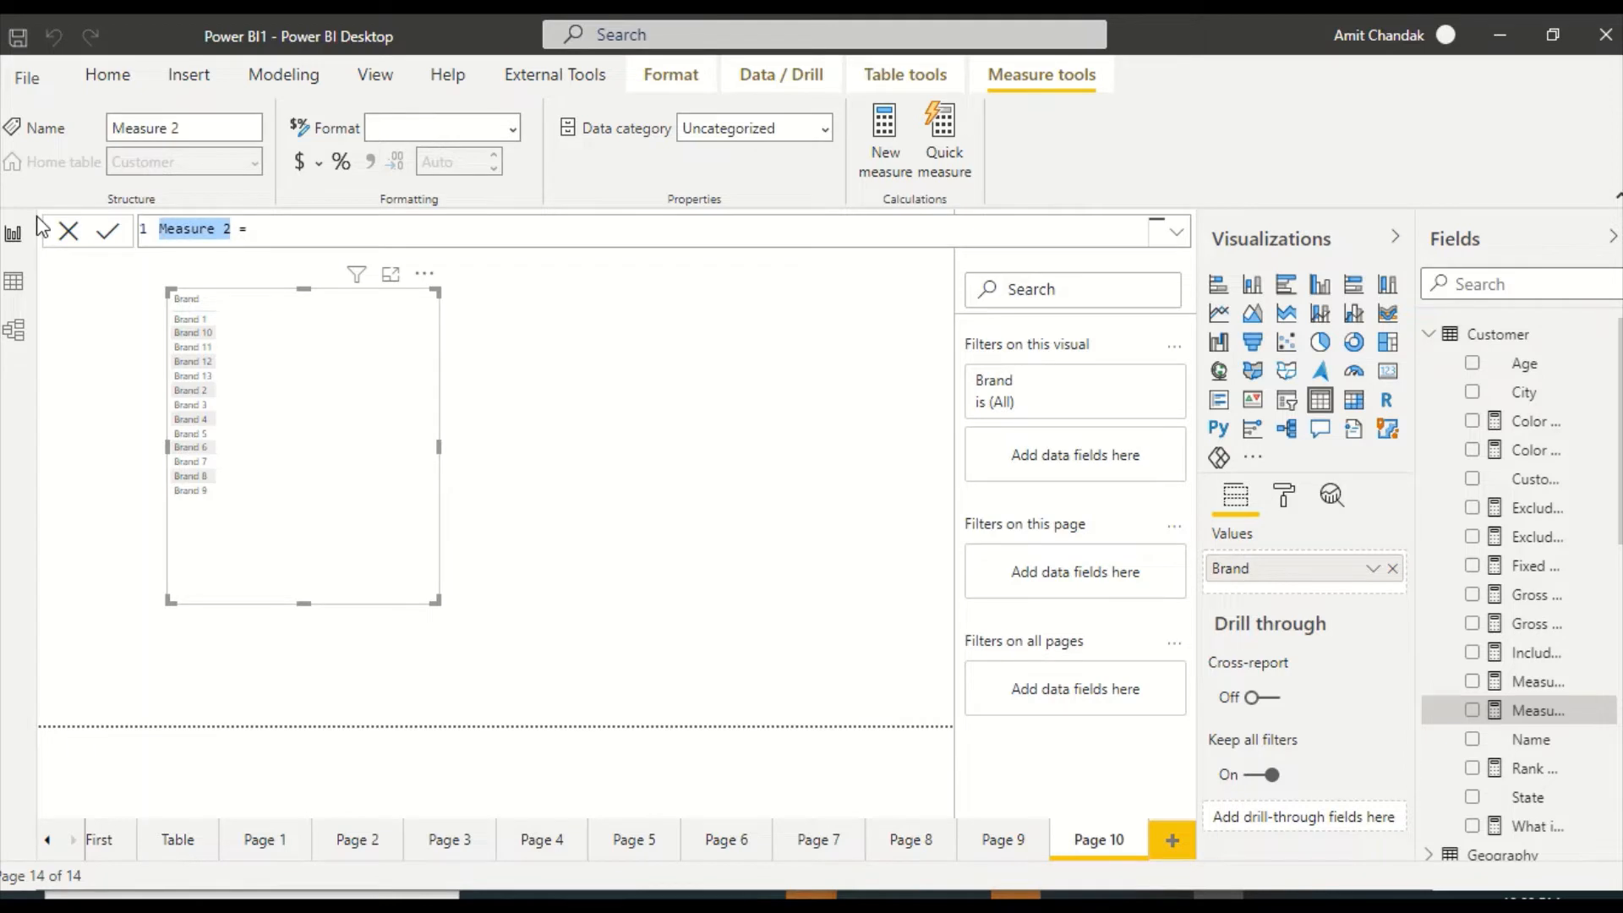
pyautogui.write('Max ')
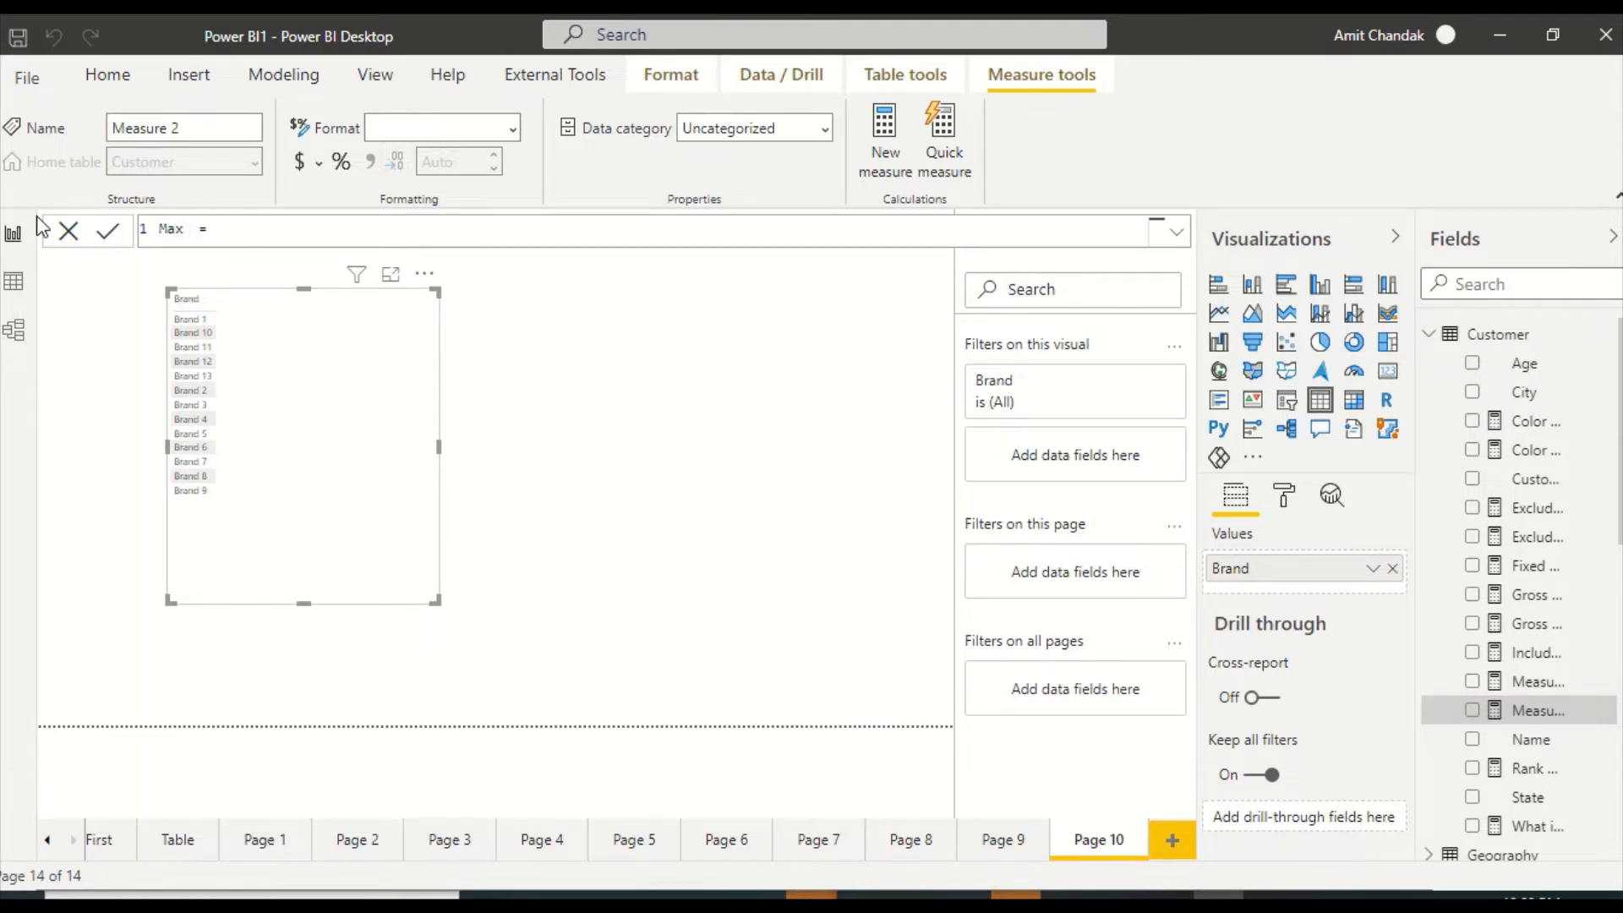
pyautogui.write('Year')
pyautogui.press('Right')
pyautogui.press('Right')
# Define the Max Year measure as Maxx(ALLSELECTED(Sales),Sales[Sales Date]) and commit the formula
pyautogui.write('Maxx(alls')
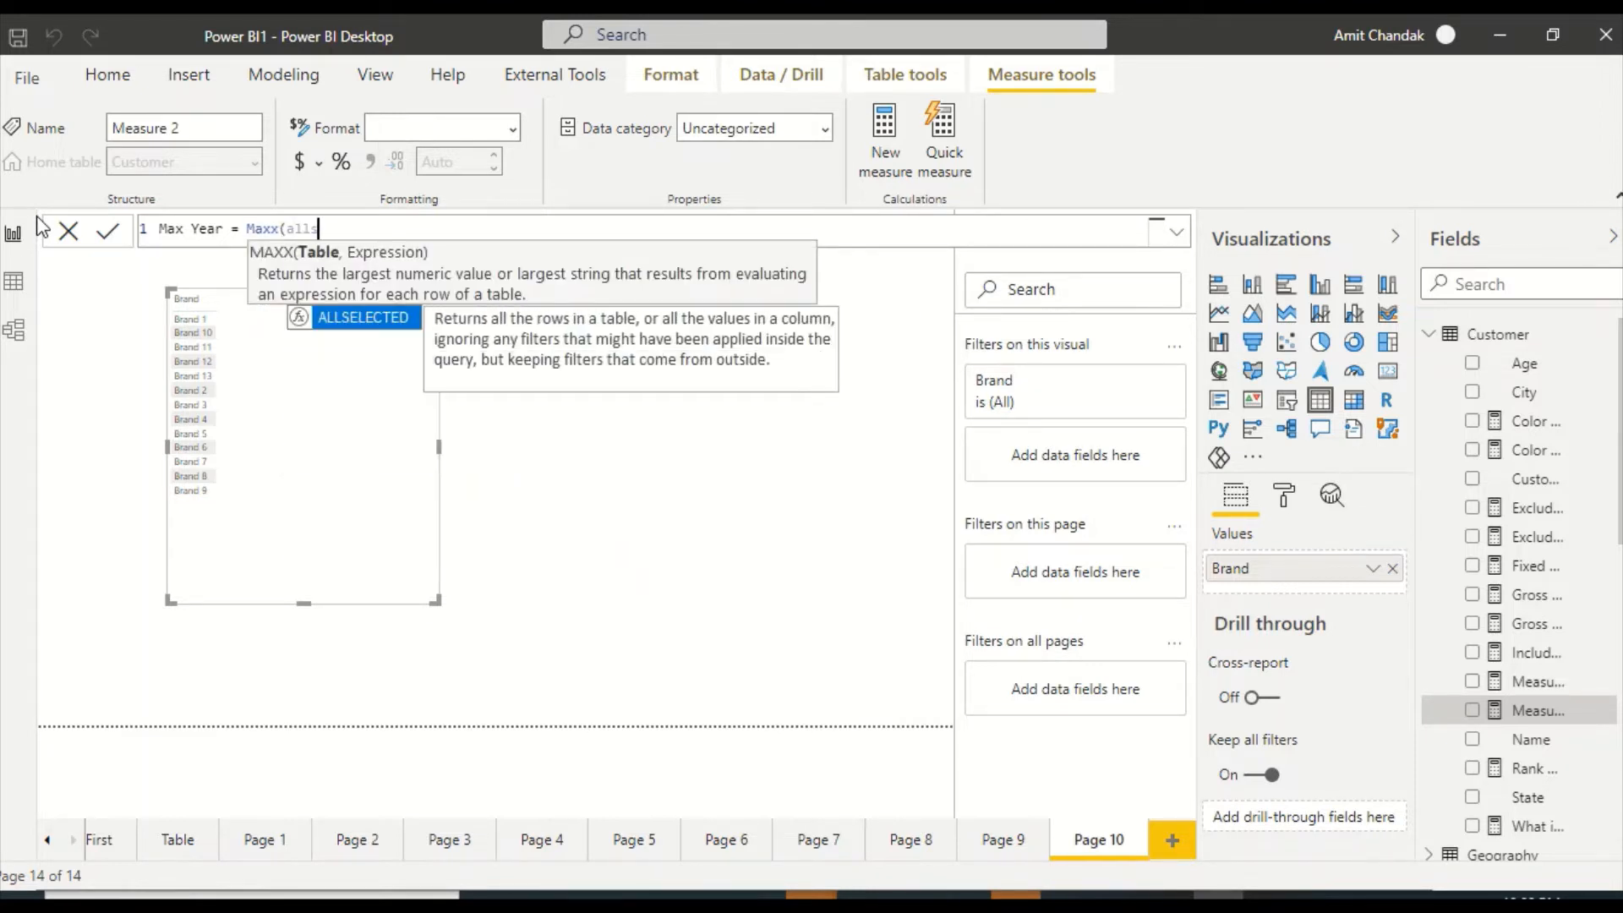
pyautogui.press('Tab')
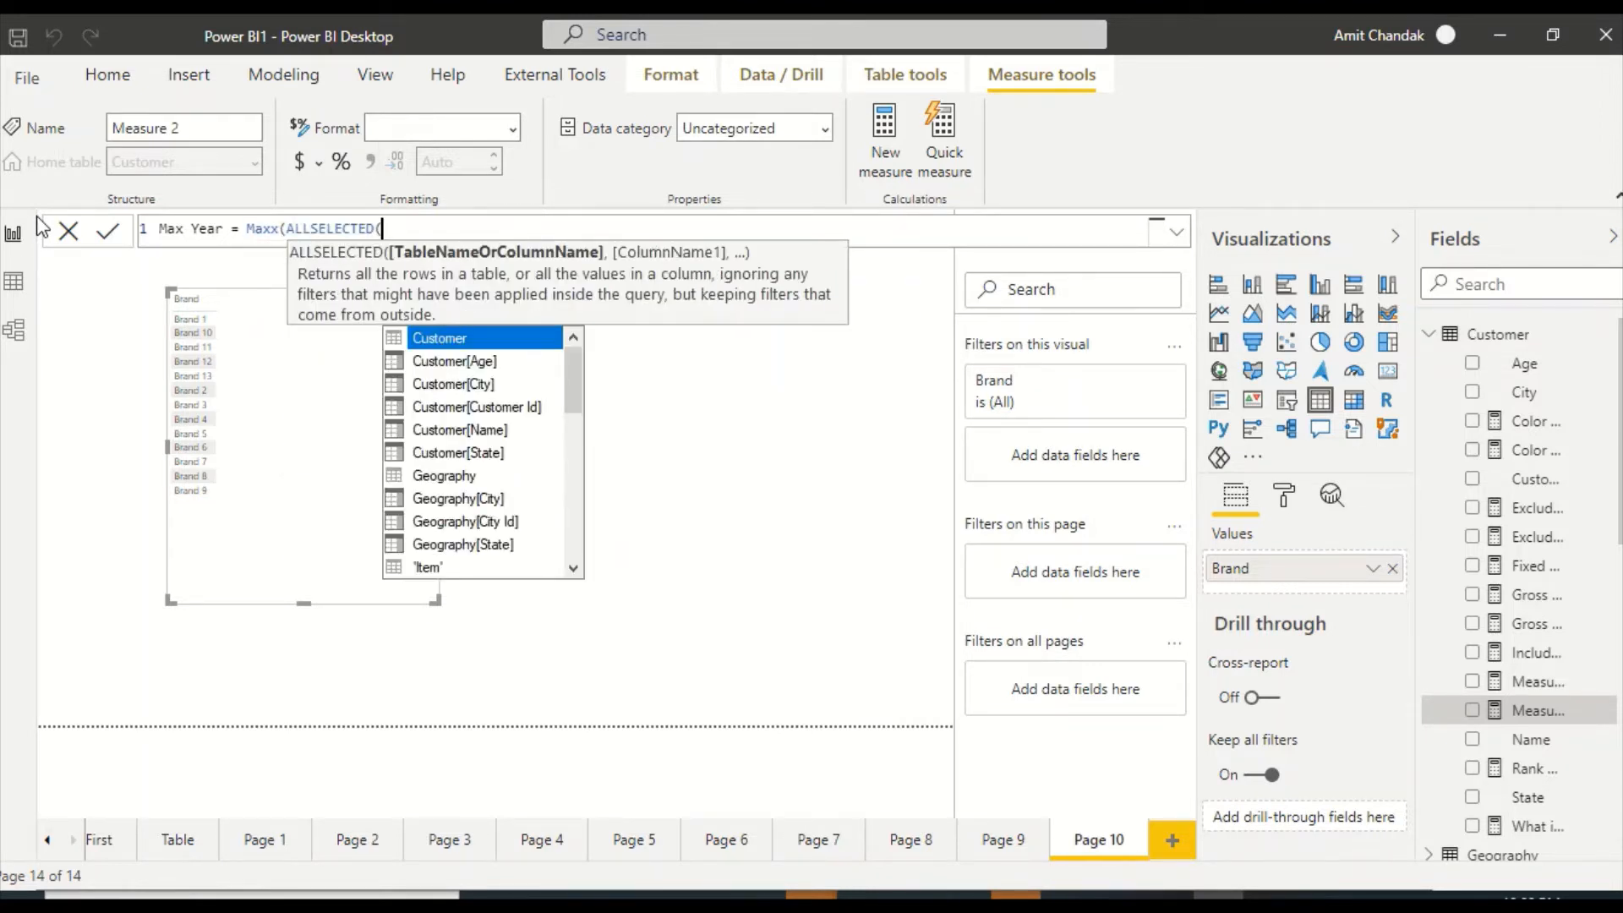
pyautogui.write('sa')
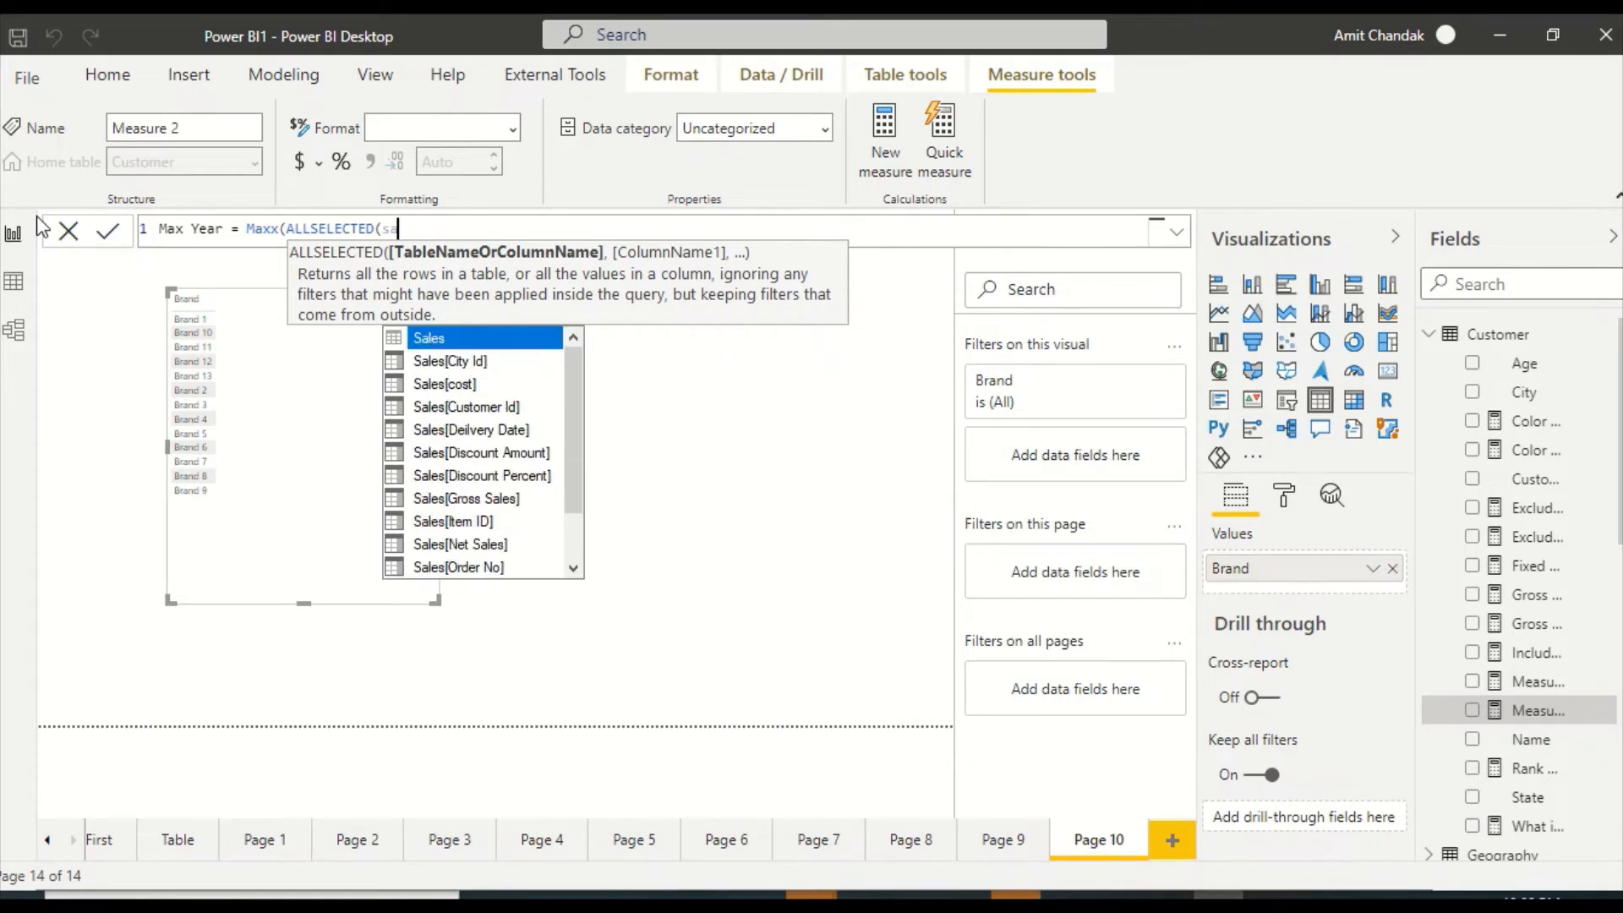
pyautogui.press('Tab')
pyautogui.write('),sal')
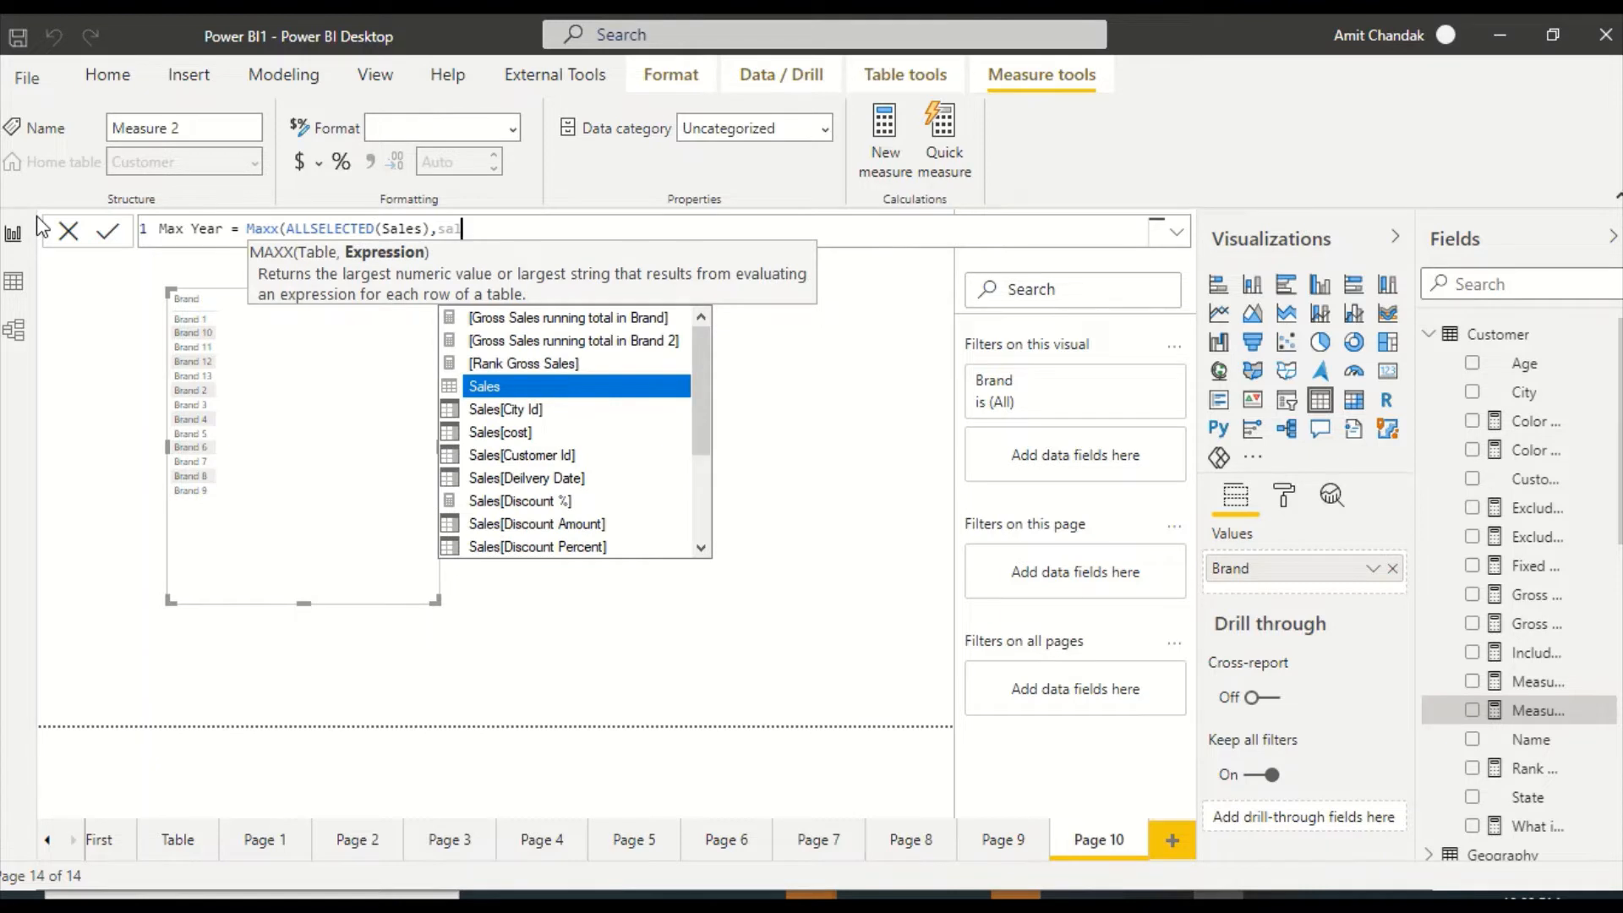
pyautogui.write('es da')
pyautogui.press('Tab')
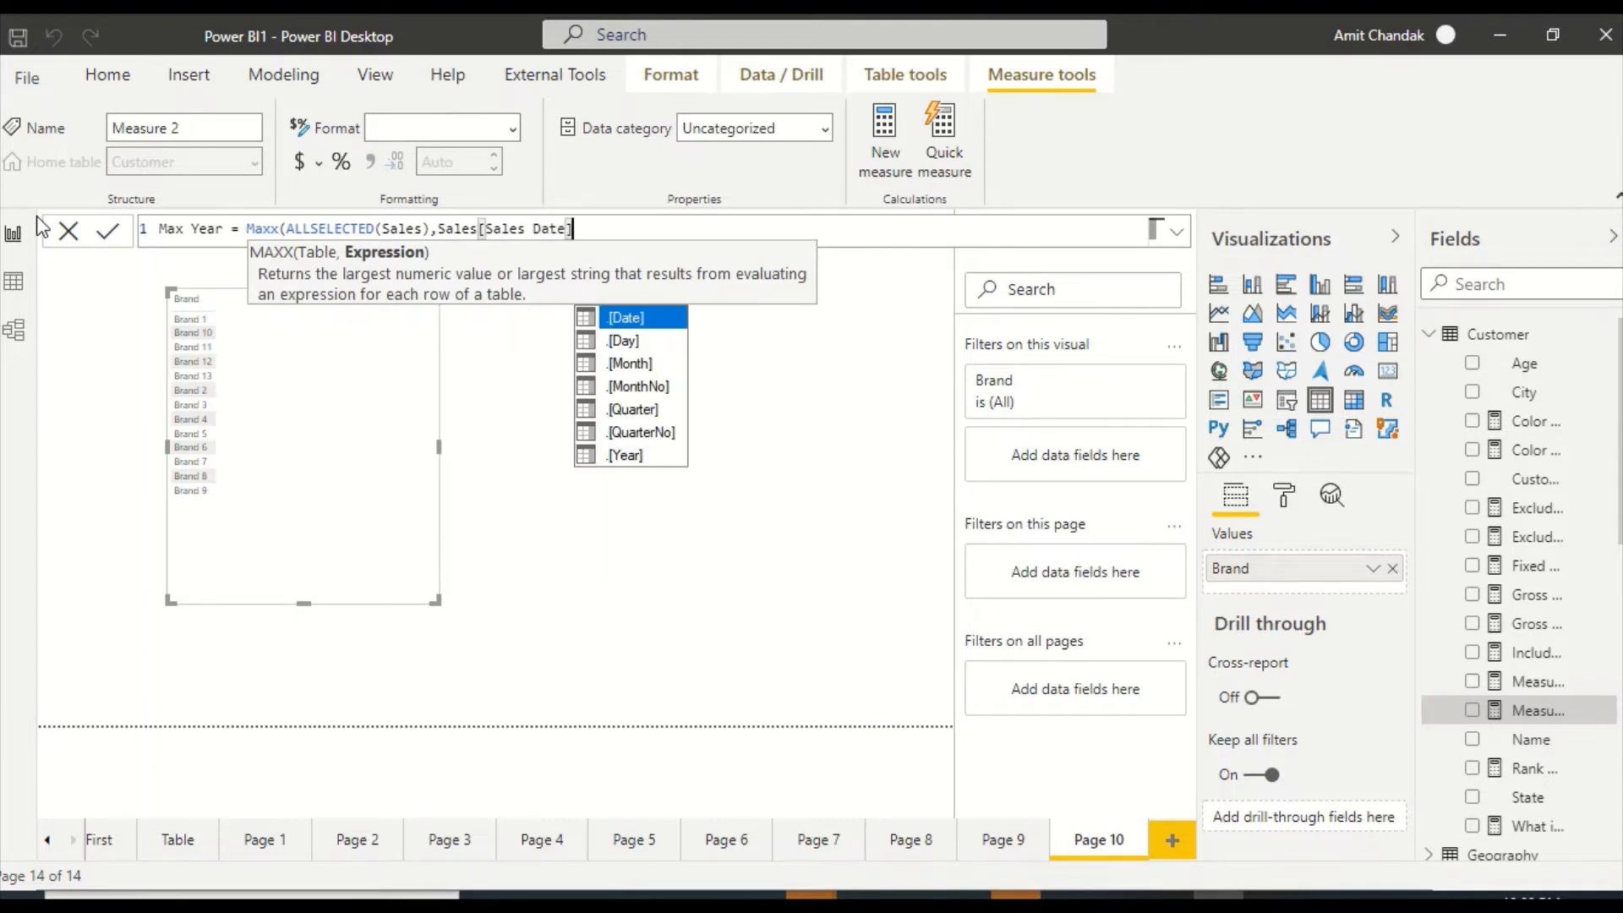
pyautogui.press('Escape')
pyautogui.write(')')
pyautogui.press('Return')
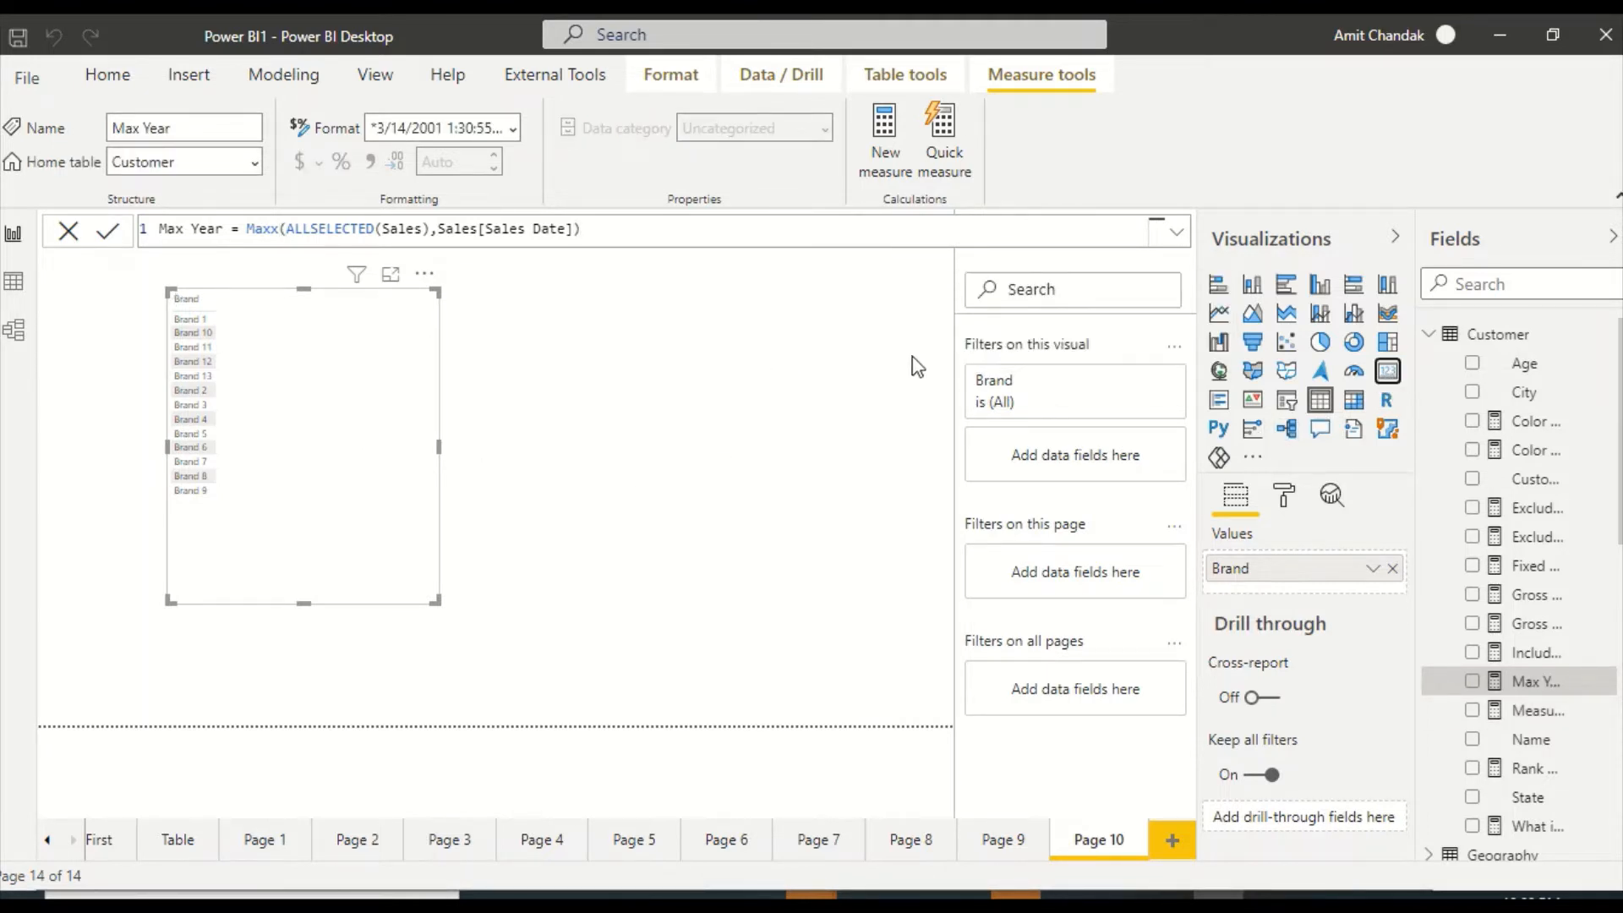
# Add an empty card visual as a separate visual and place it near the report page's upper-right corner
pyautogui.click(820, 408)
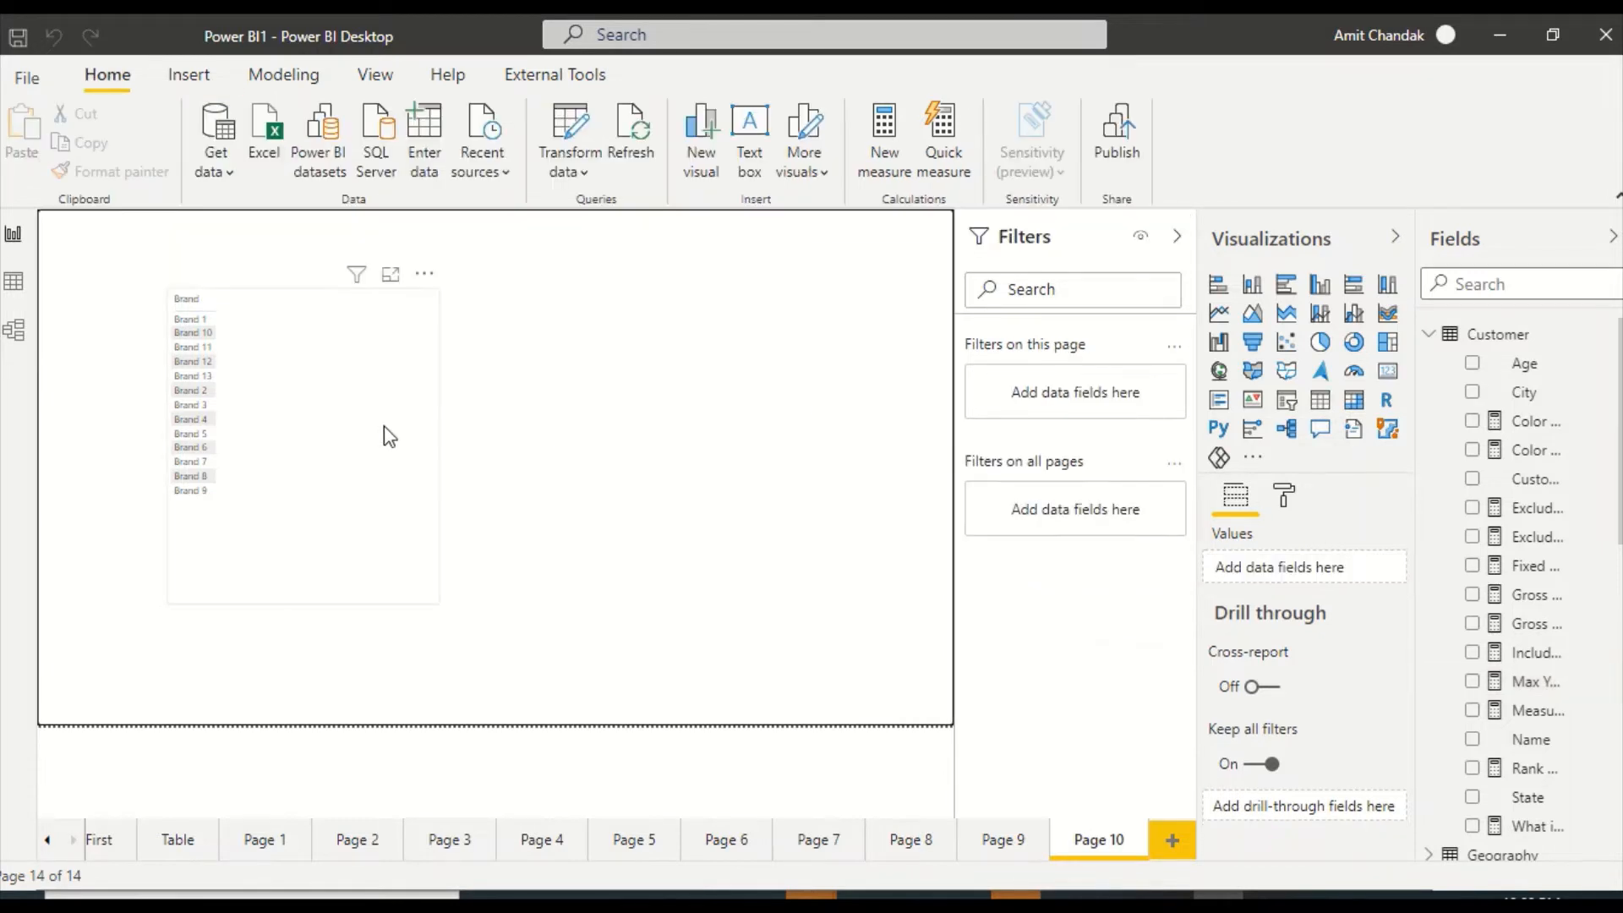
pyautogui.click(1387, 370)
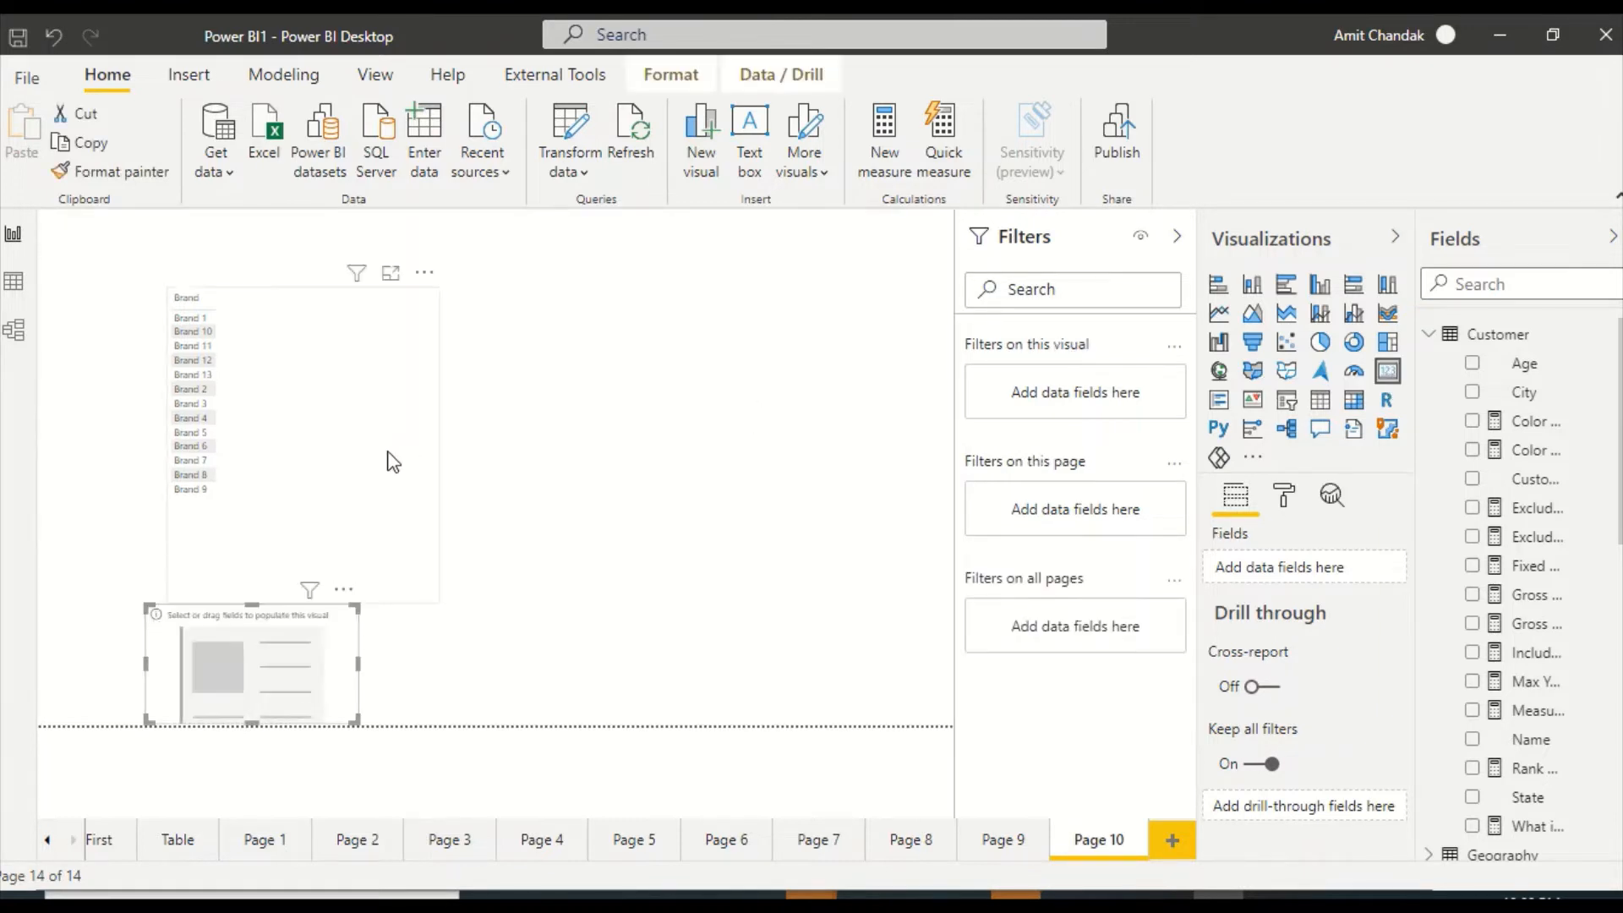
pyautogui.moveTo(211, 643); pyautogui.dragTo(806, 309)
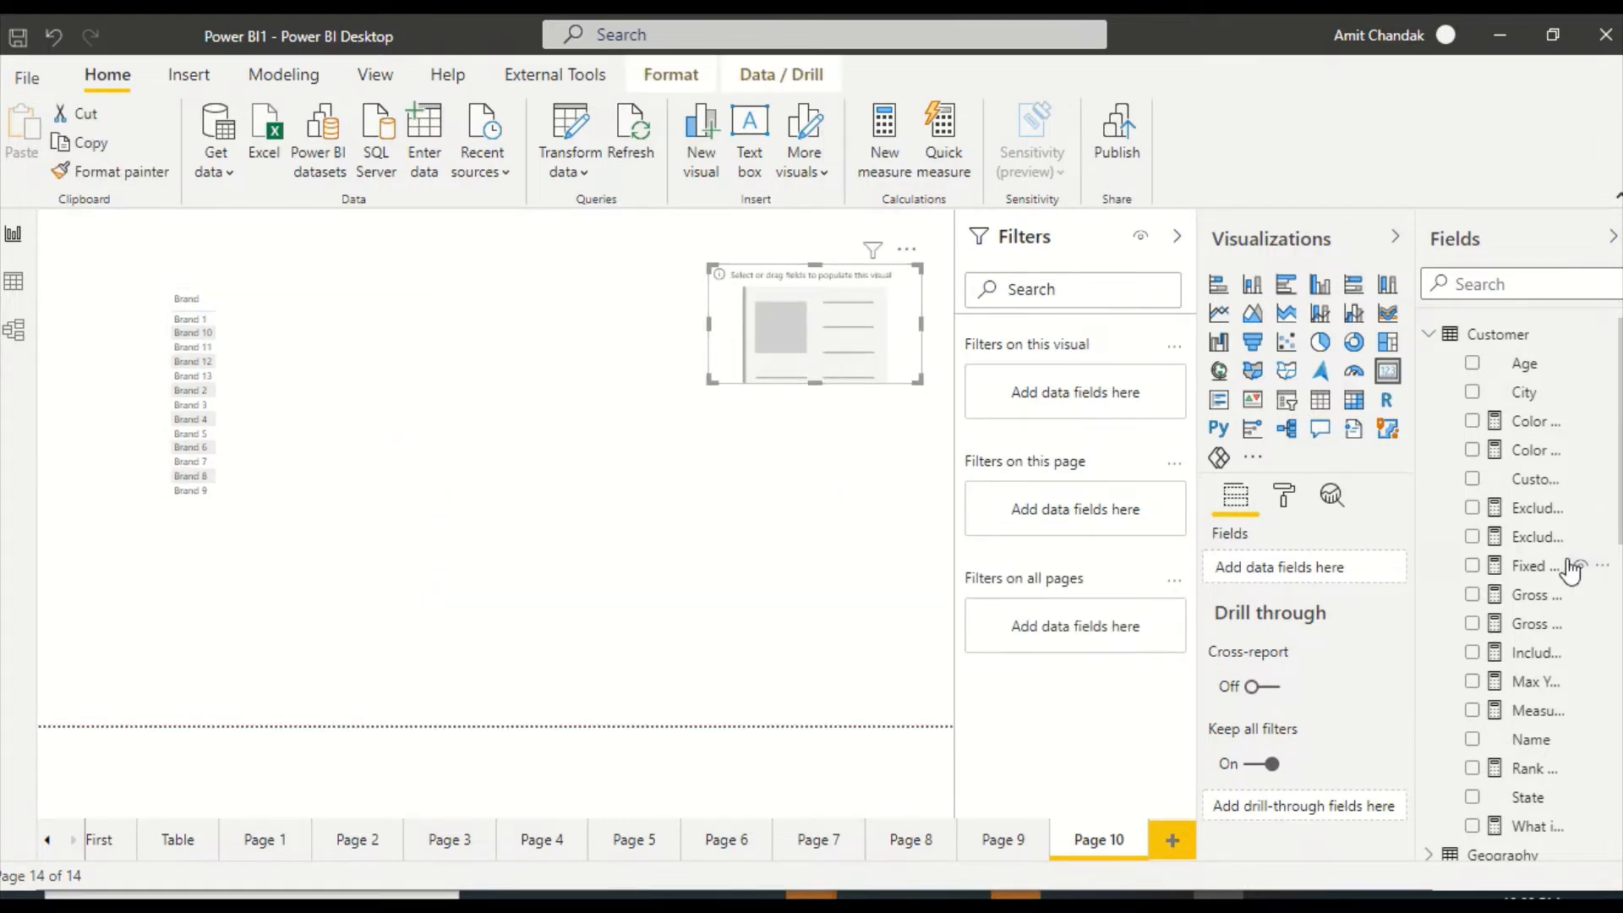
# Search the fields for "max" and add the Max Year measure to both the card and the Brand table
pyautogui.scroll(-5, 1513, 528)
pyautogui.scroll(5, 1521, 508)
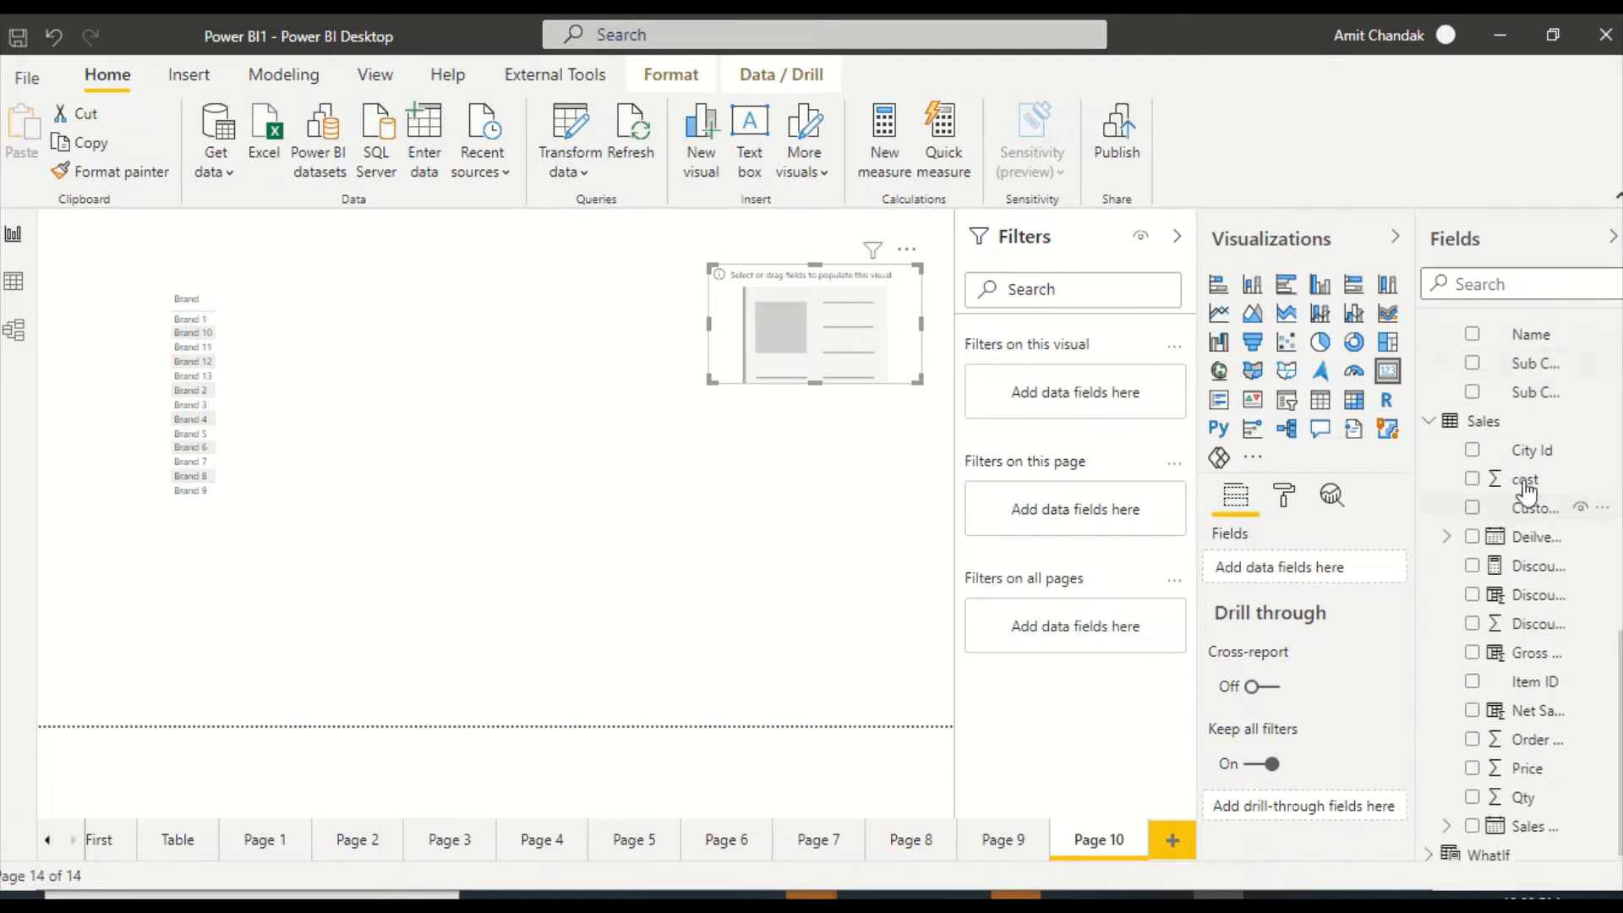
pyautogui.click(1508, 285)
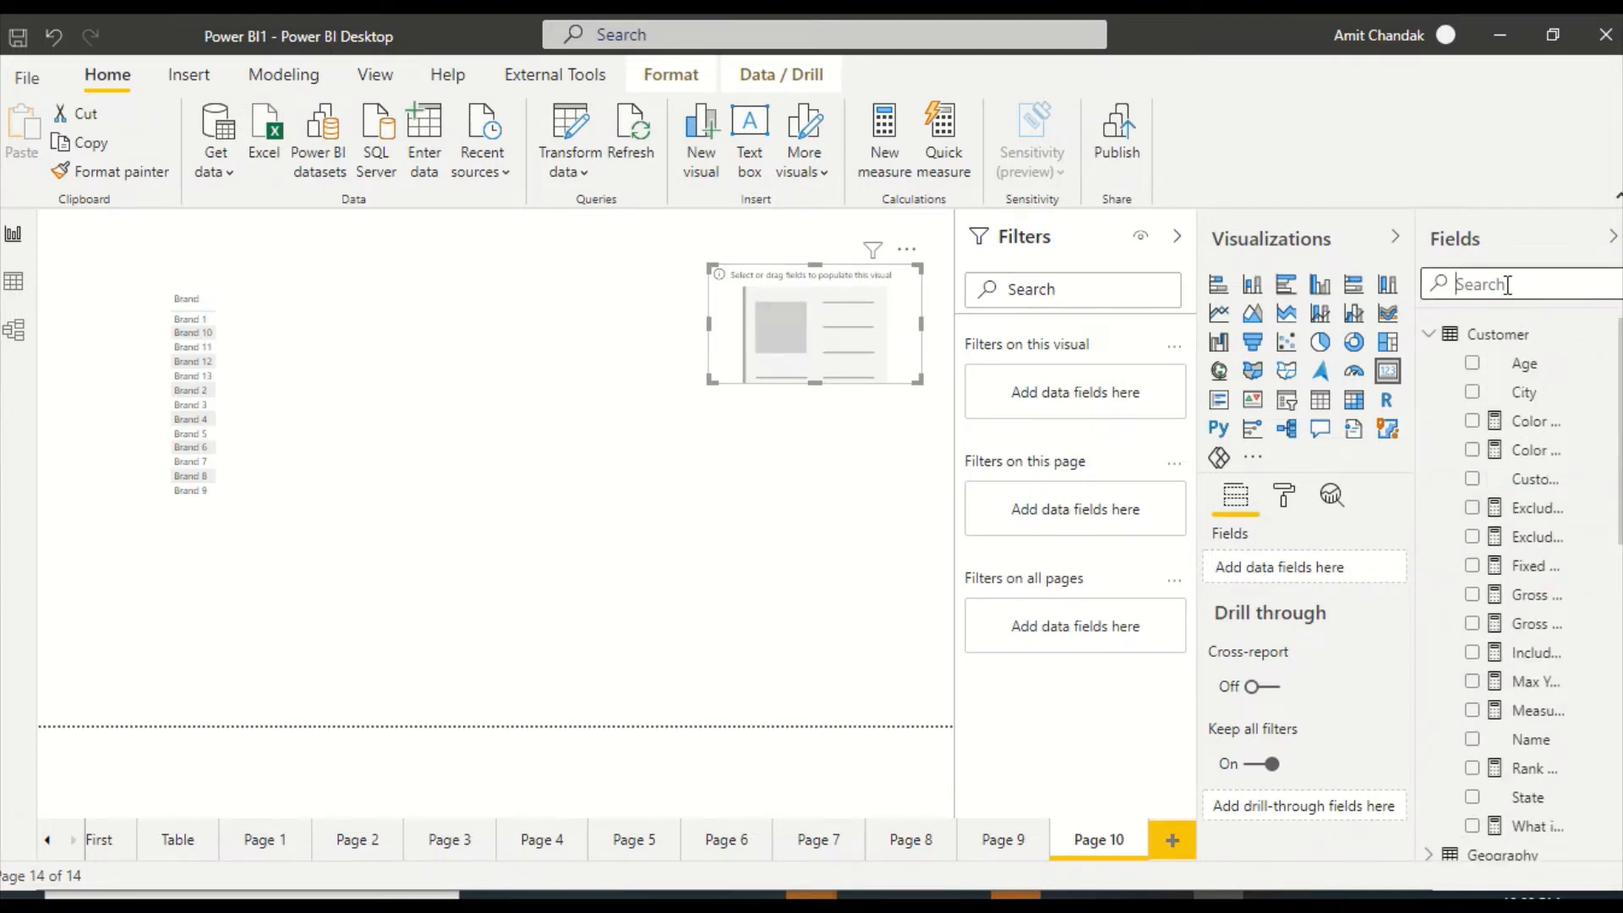
pyautogui.write('max')
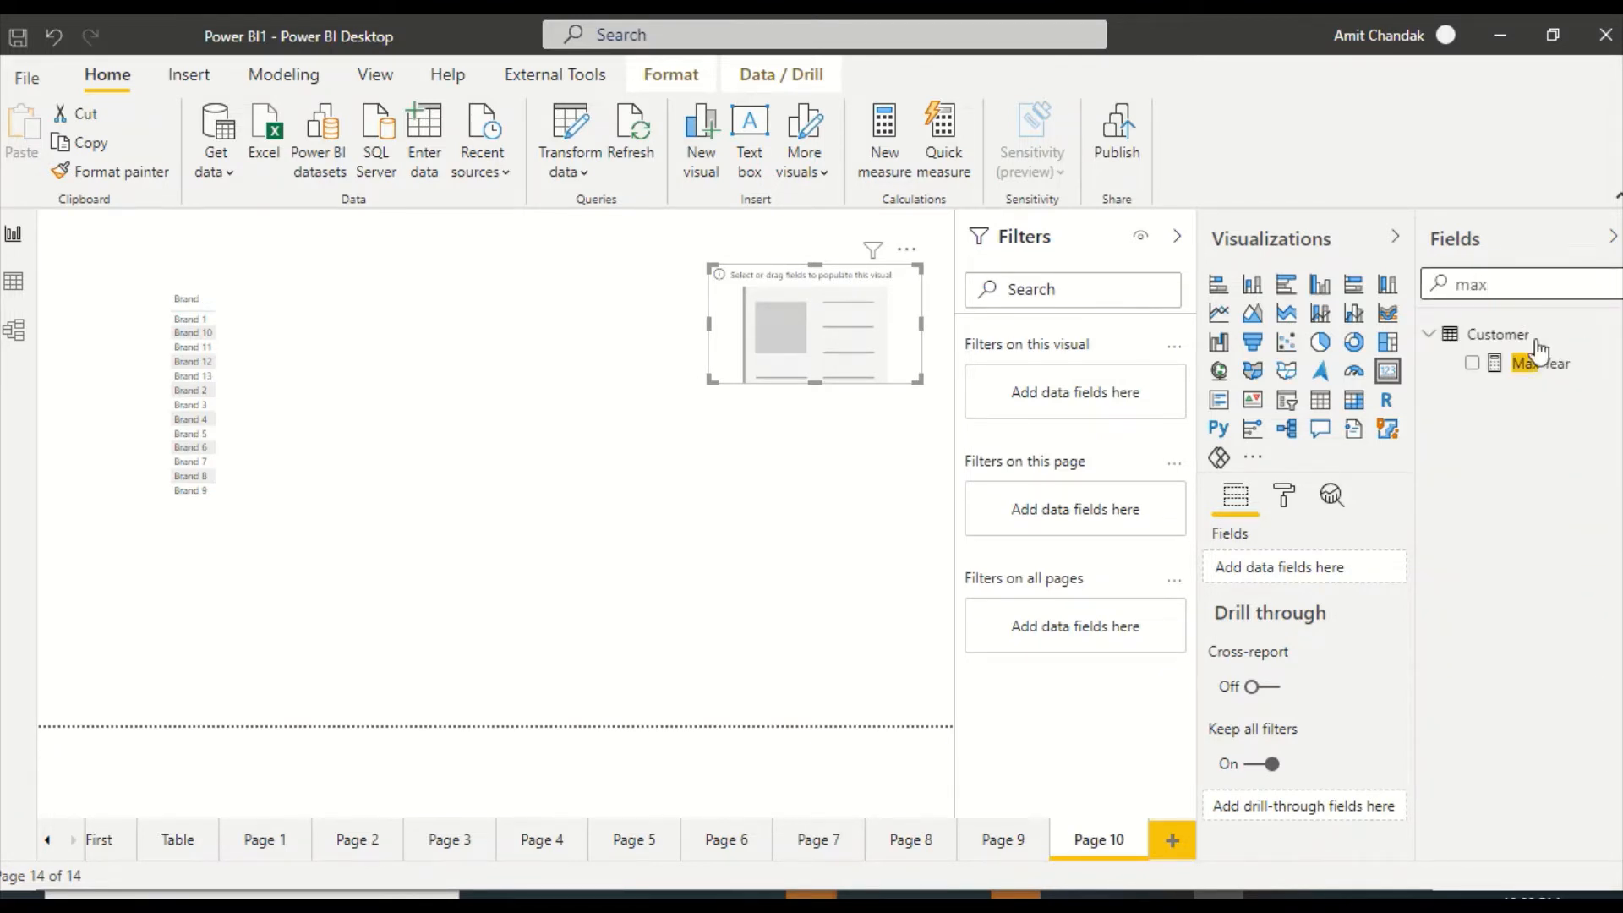
pyautogui.moveTo(1532, 370); pyautogui.dragTo(830, 331)
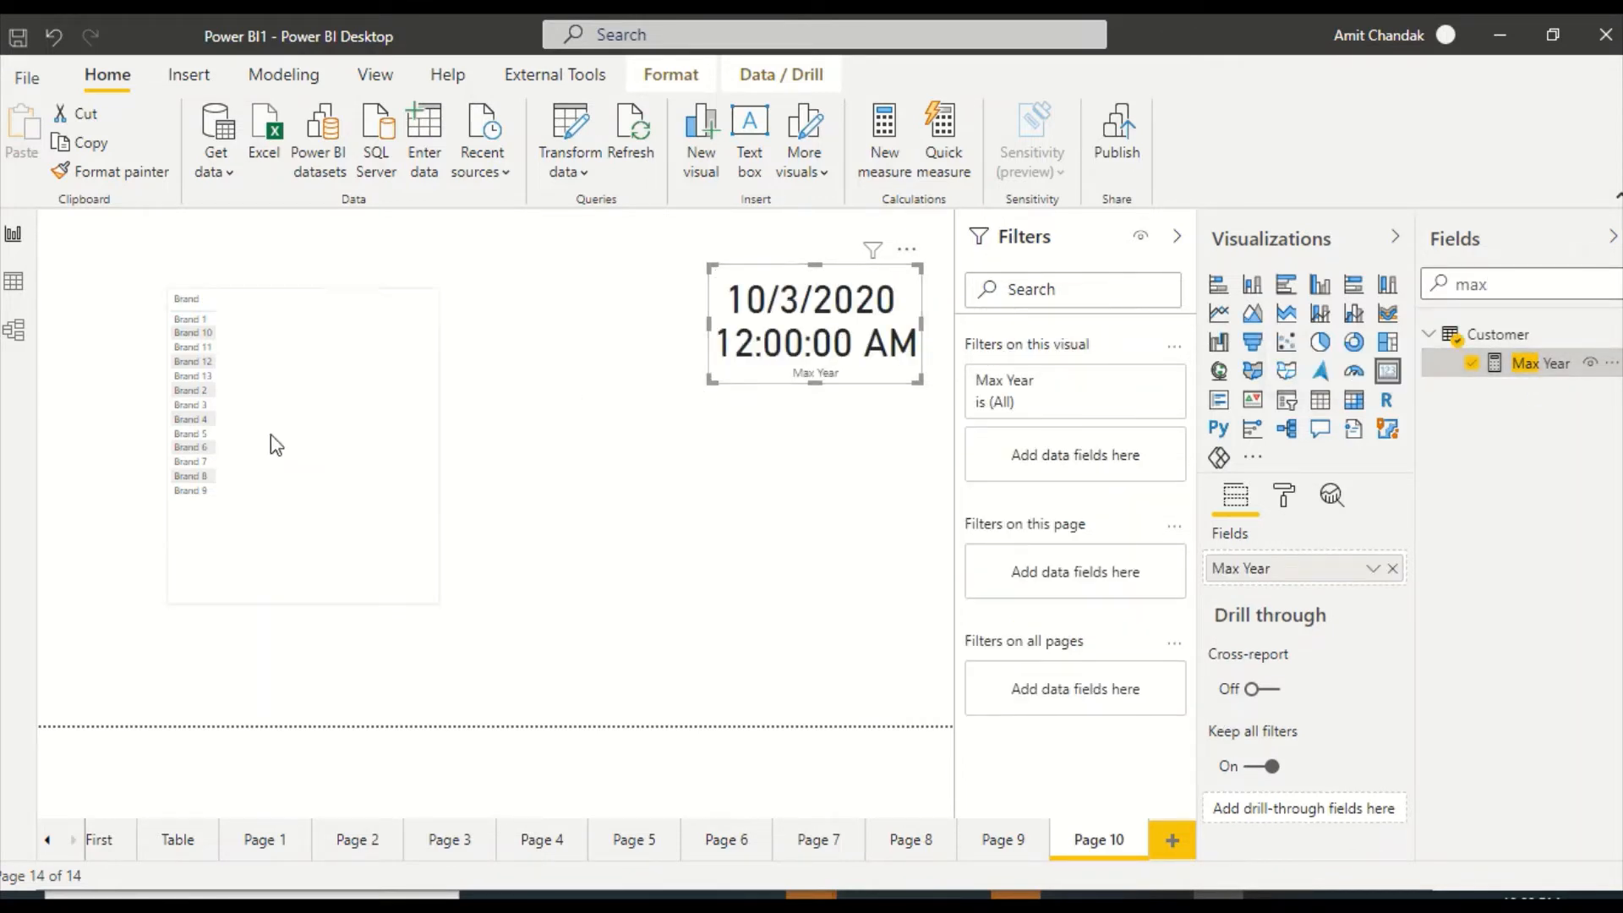
pyautogui.click(266, 461)
pyautogui.moveTo(1526, 362); pyautogui.dragTo(364, 436)
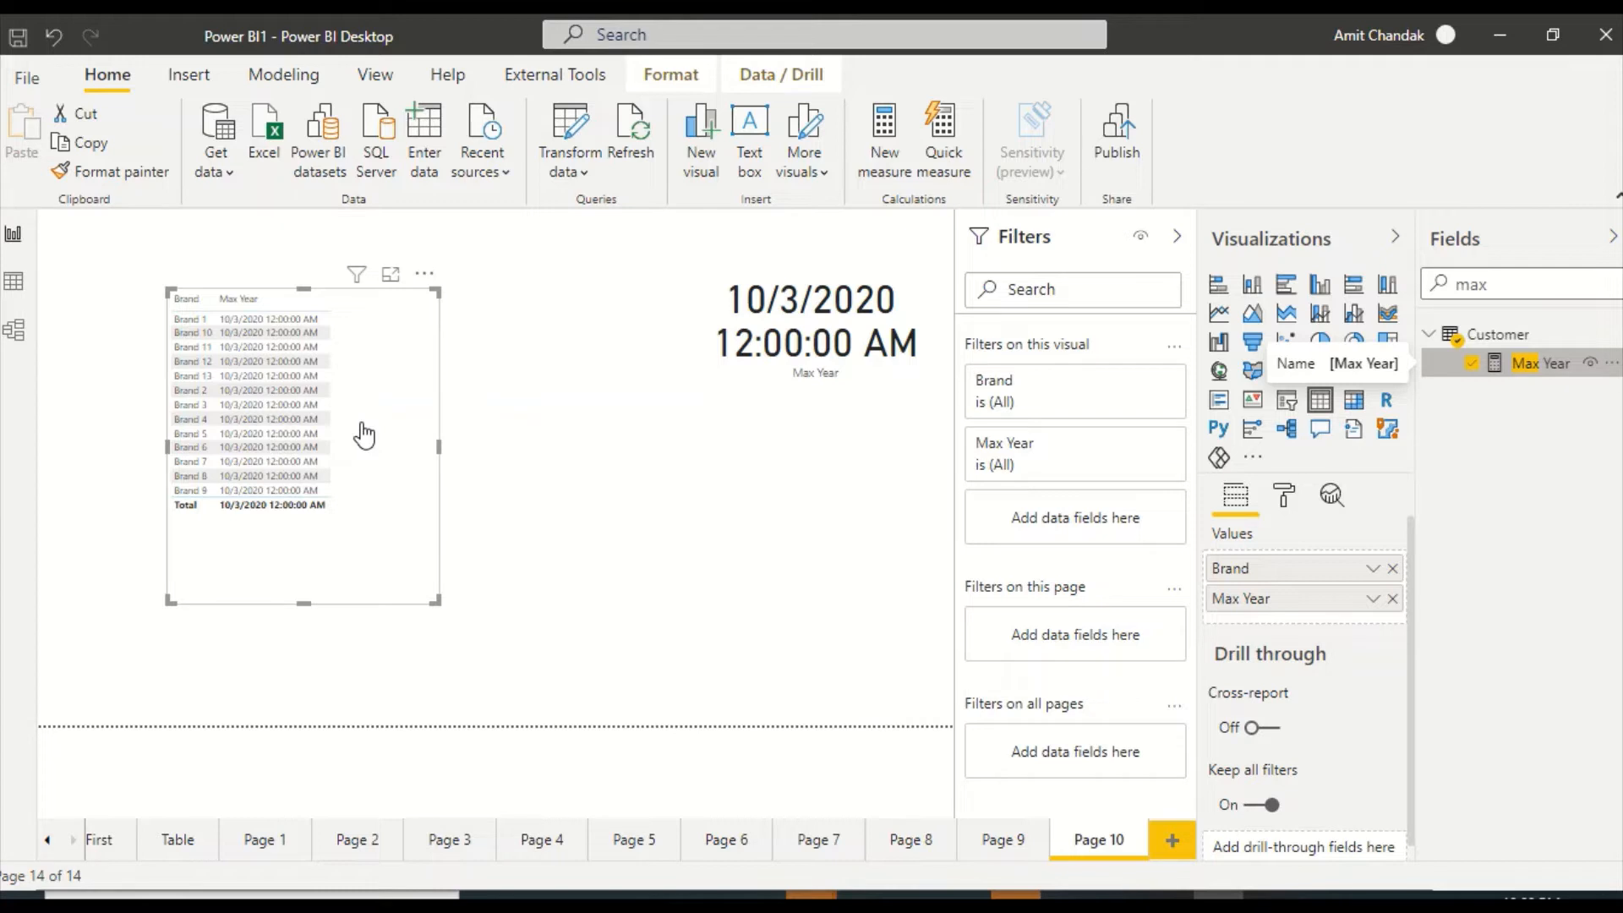
# Wrap the Max Year formula in year( ) so the measure returns only the year of the latest sales date
pyautogui.click(1541, 364)
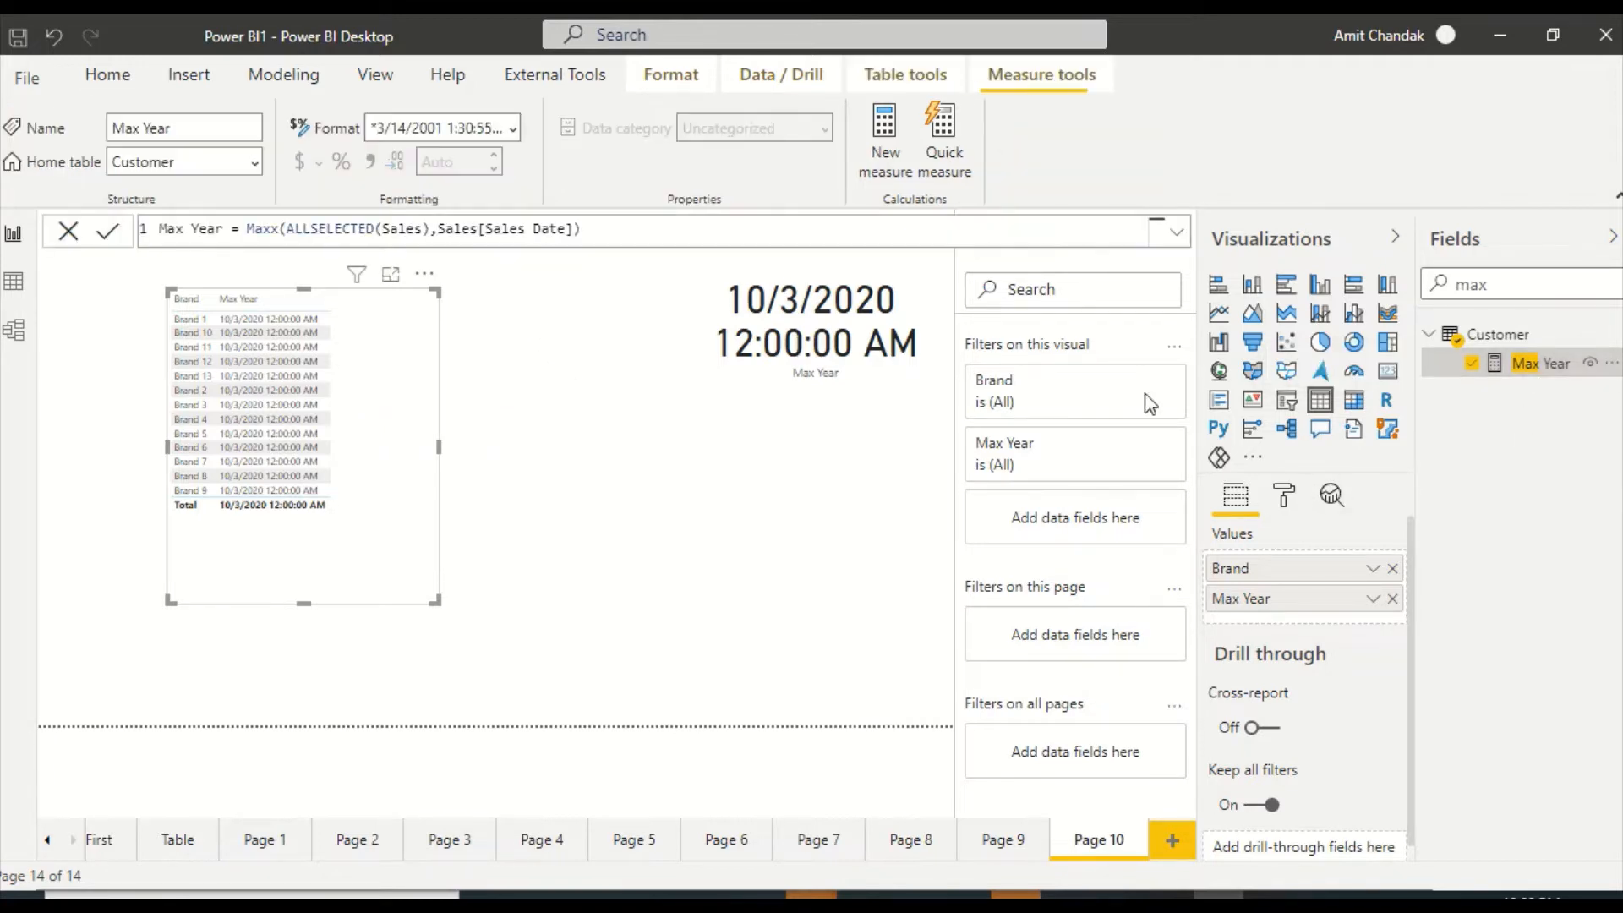
pyautogui.click(248, 230)
pyautogui.write('year')
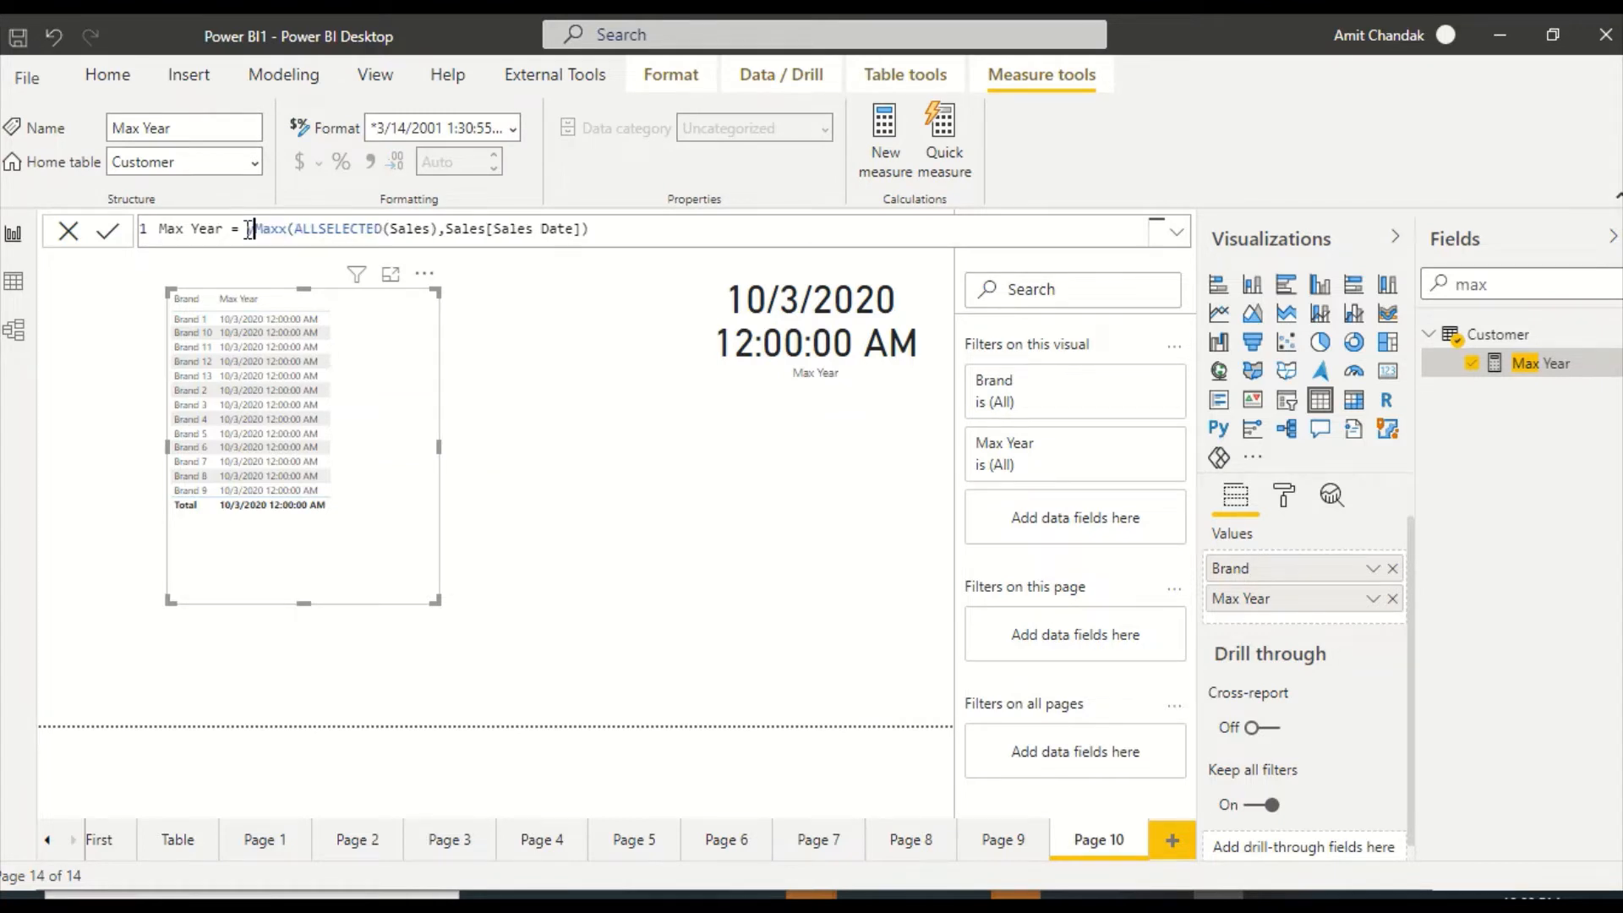
pyautogui.write('(')
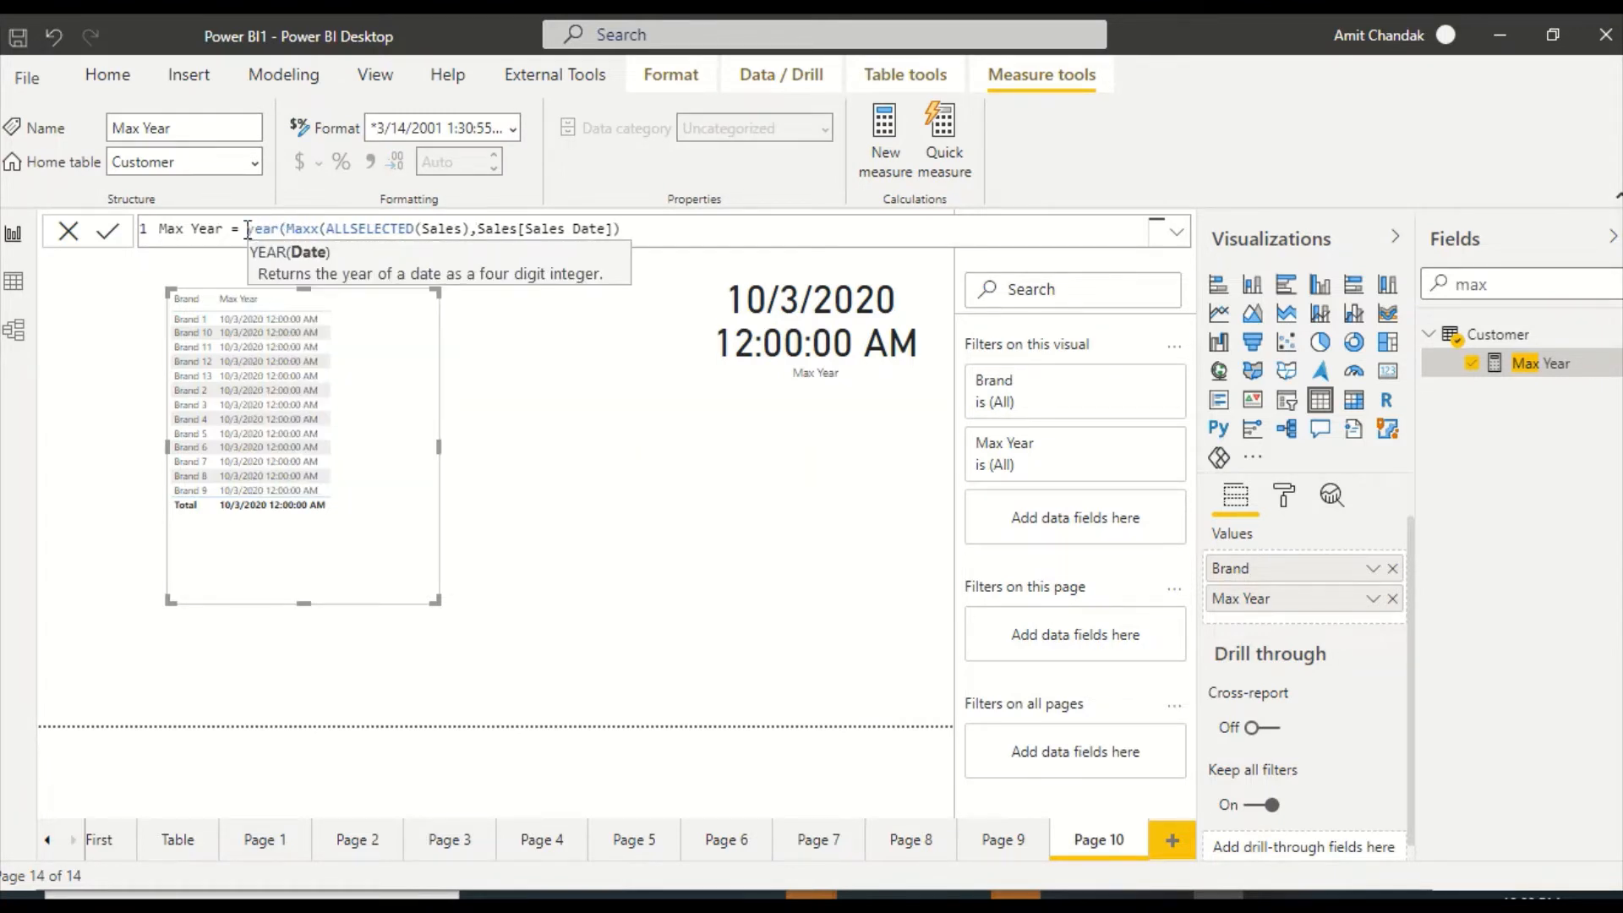
pyautogui.press('End')
pyautogui.write(')')
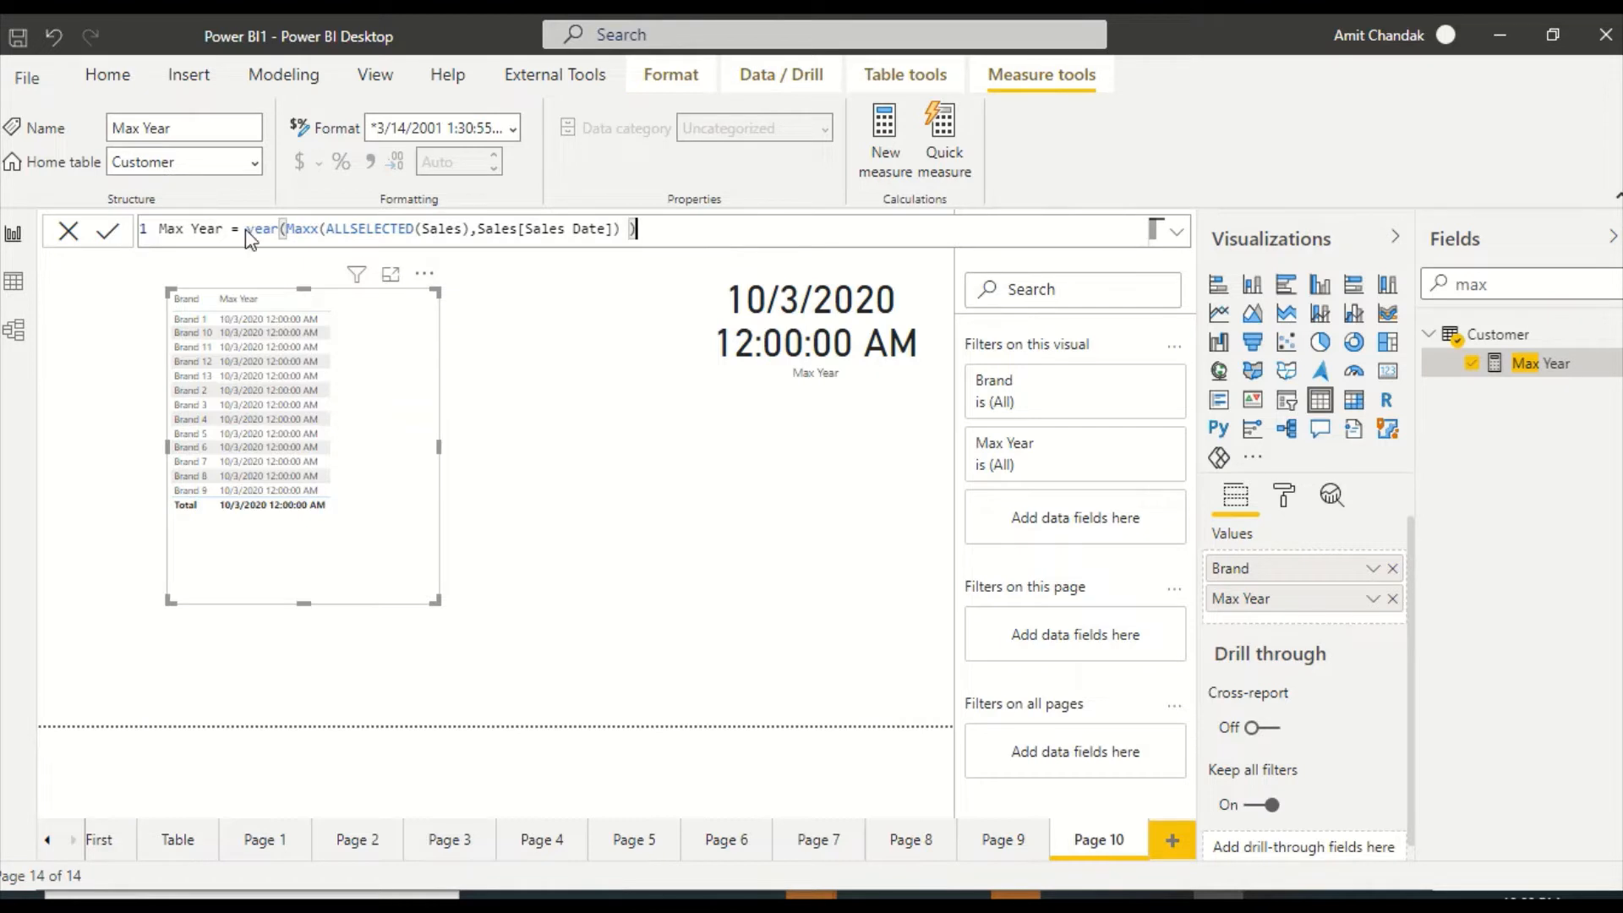
pyautogui.press('Return')
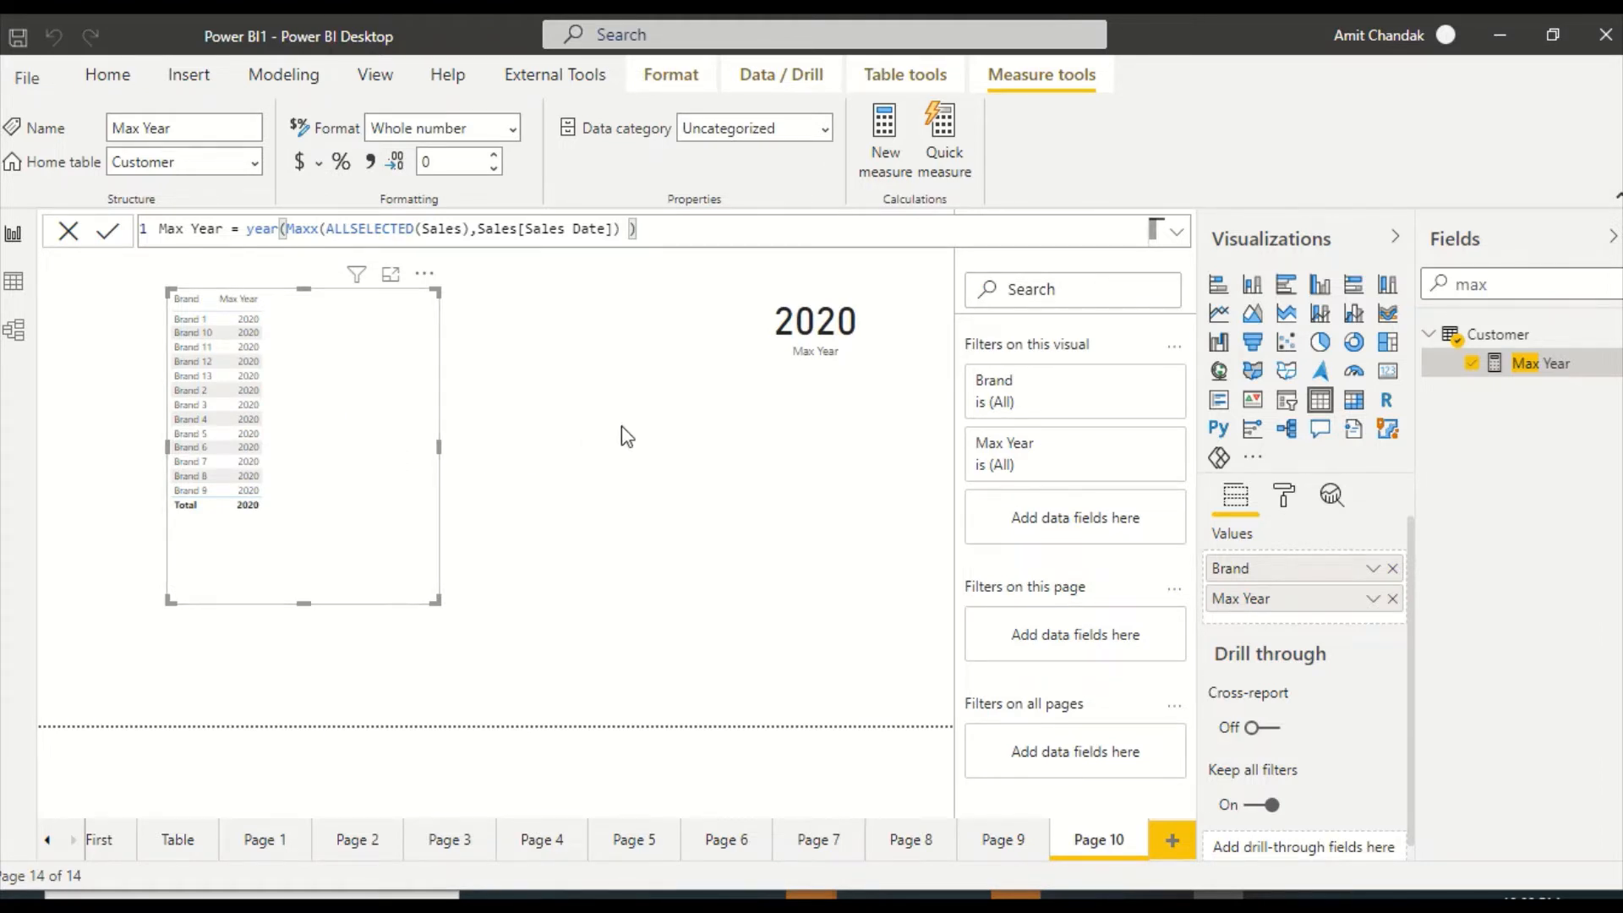
# Create another new measure with no visual selected and enter "Max Year" as its name
pyautogui.click(883, 158)
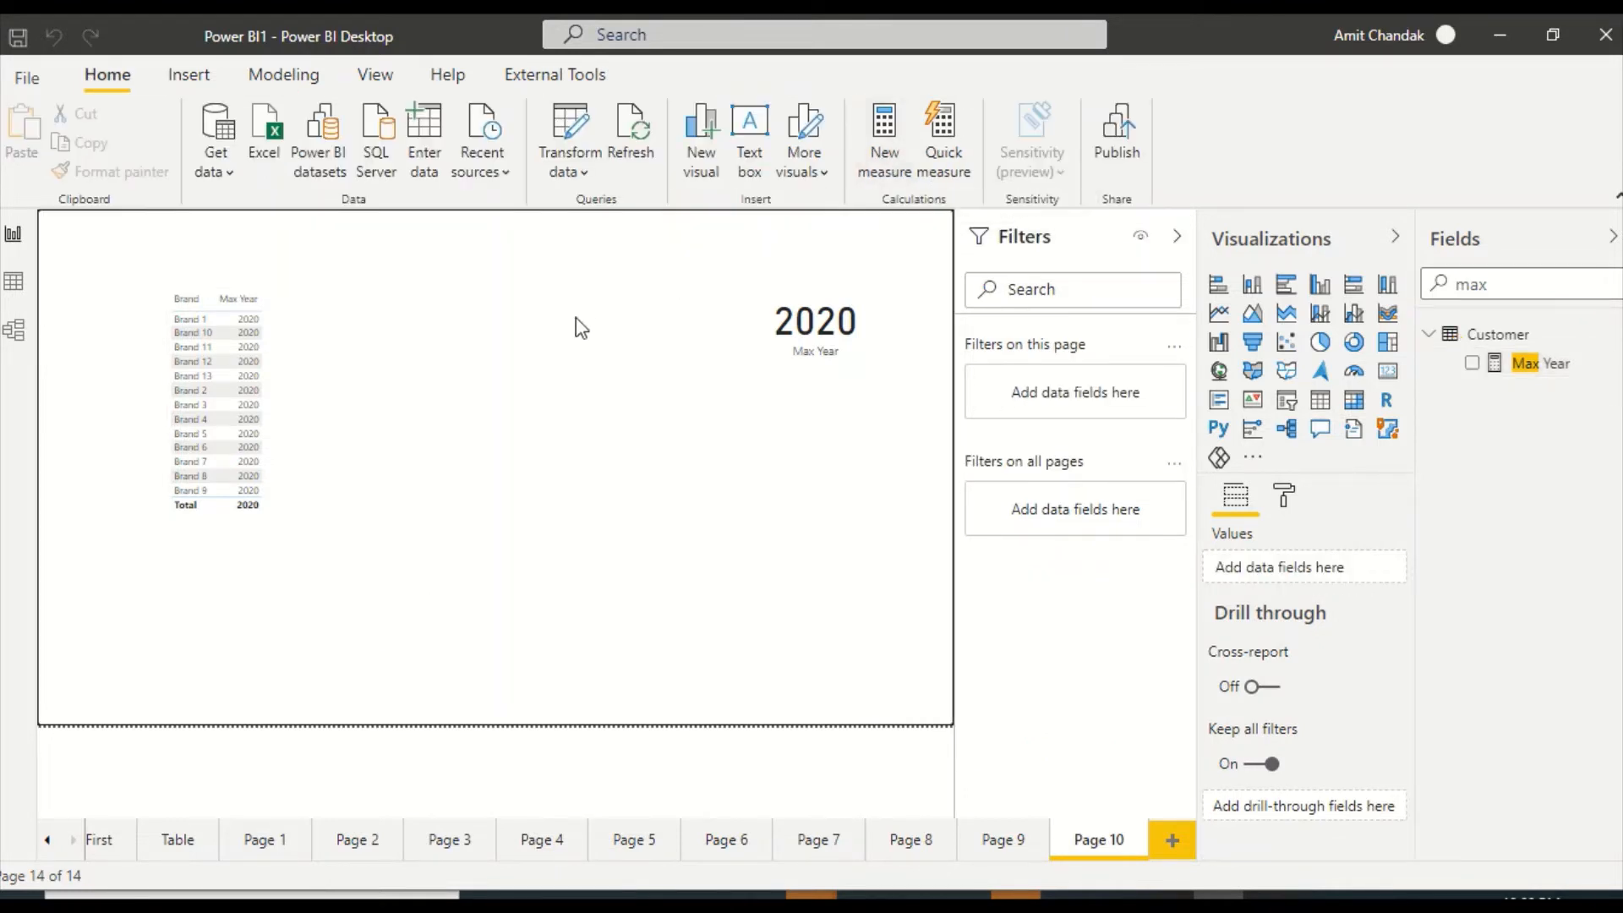
pyautogui.click(884, 159)
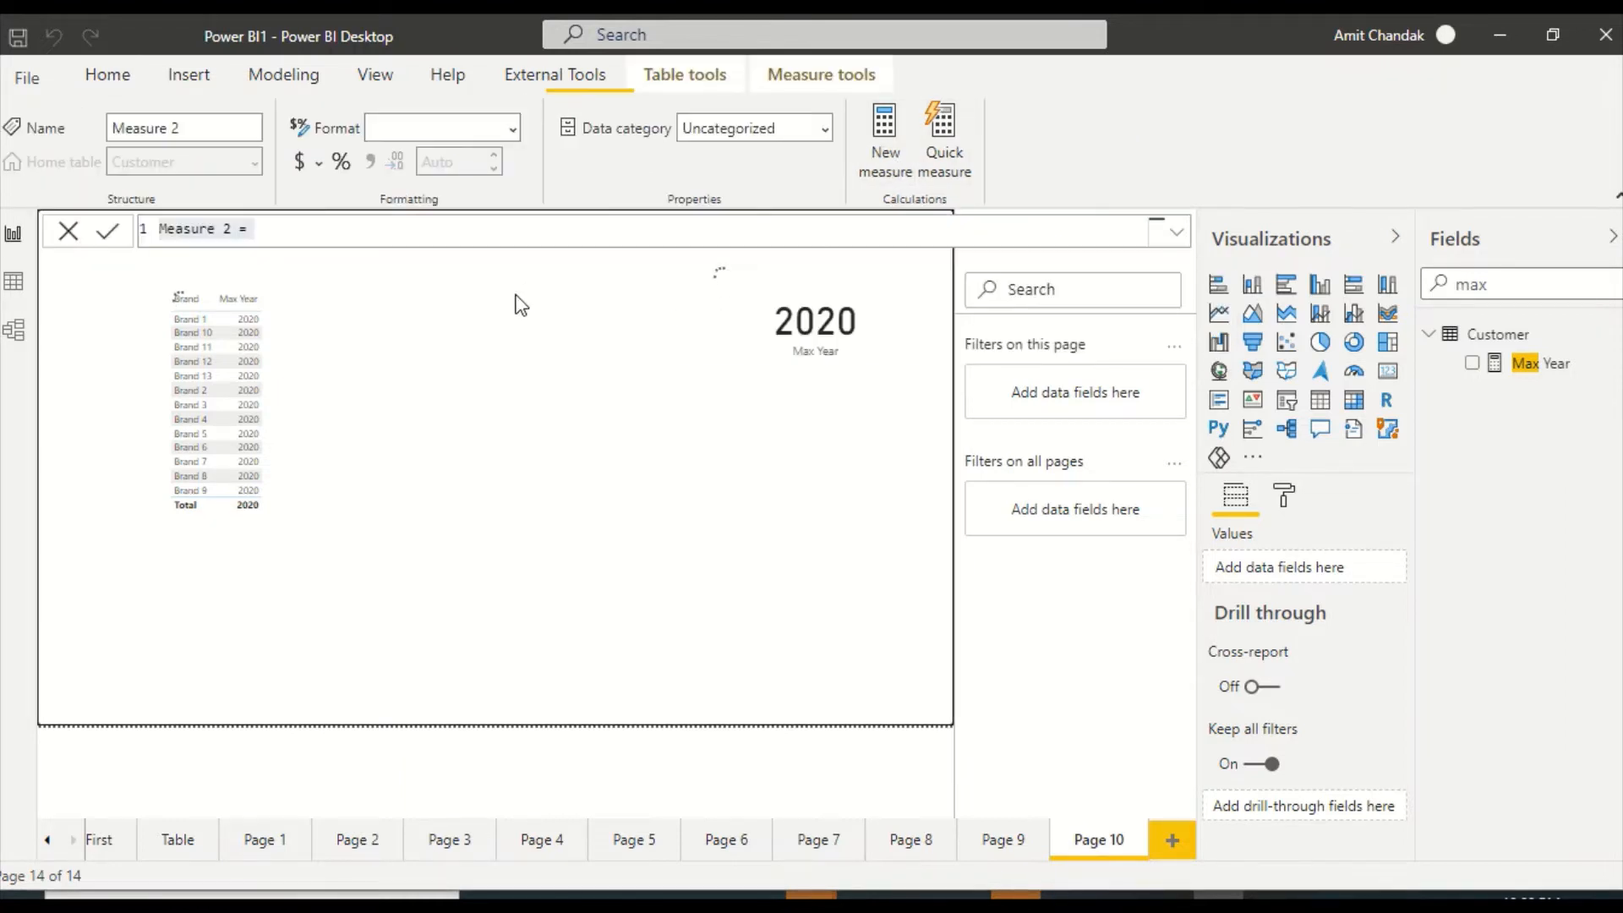
pyautogui.moveTo(237, 229); pyautogui.dragTo(66, 228)
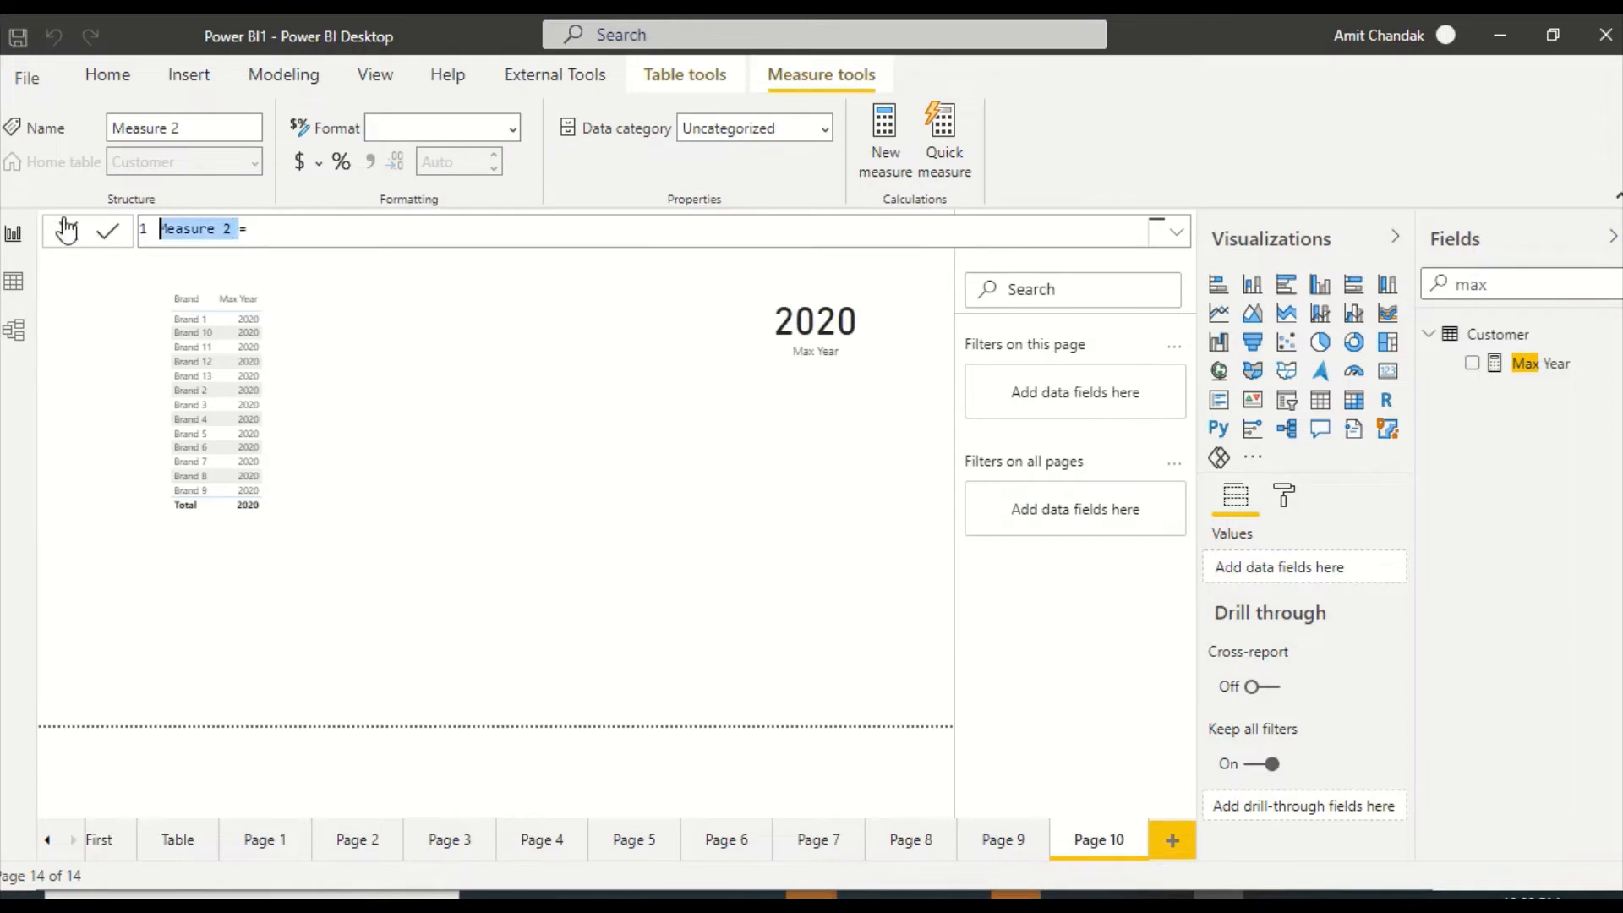
pyautogui.write('Ma')
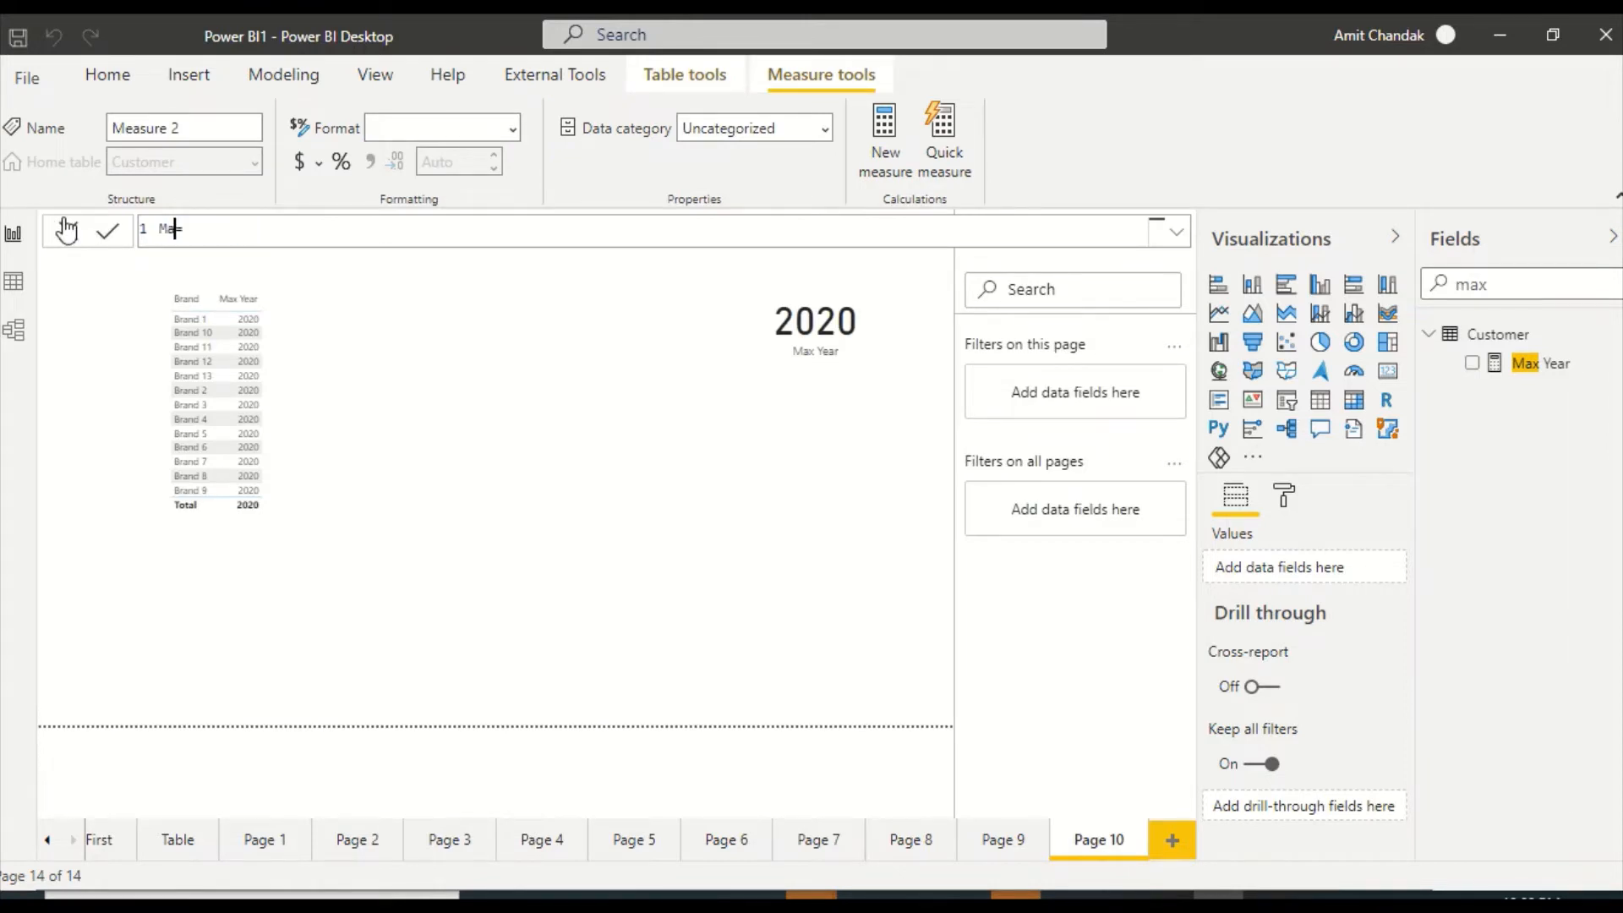
pyautogui.write('x Year ')
# Begin the second measure's formula with CALCULATE(sum(Sales[Gross Sales]), as the expression to evaluate
pyautogui.write('s')
pyautogui.press('BackSpace')
pyautogui.write('cal')
pyautogui.press('Tab')
pyautogui.write('s')
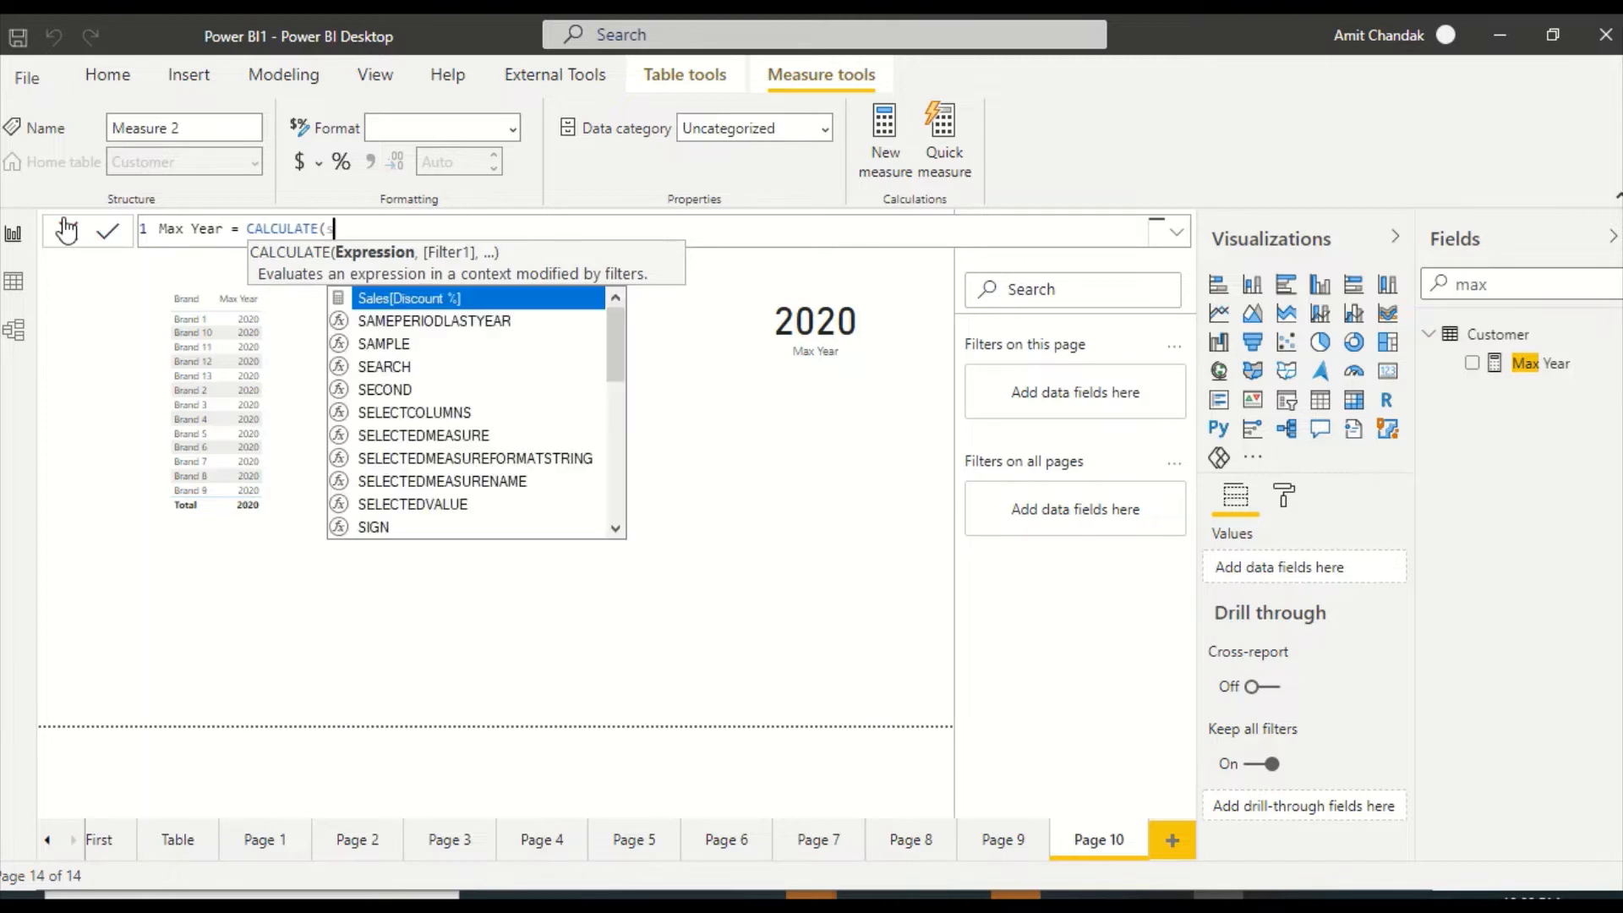
pyautogui.write('um(')
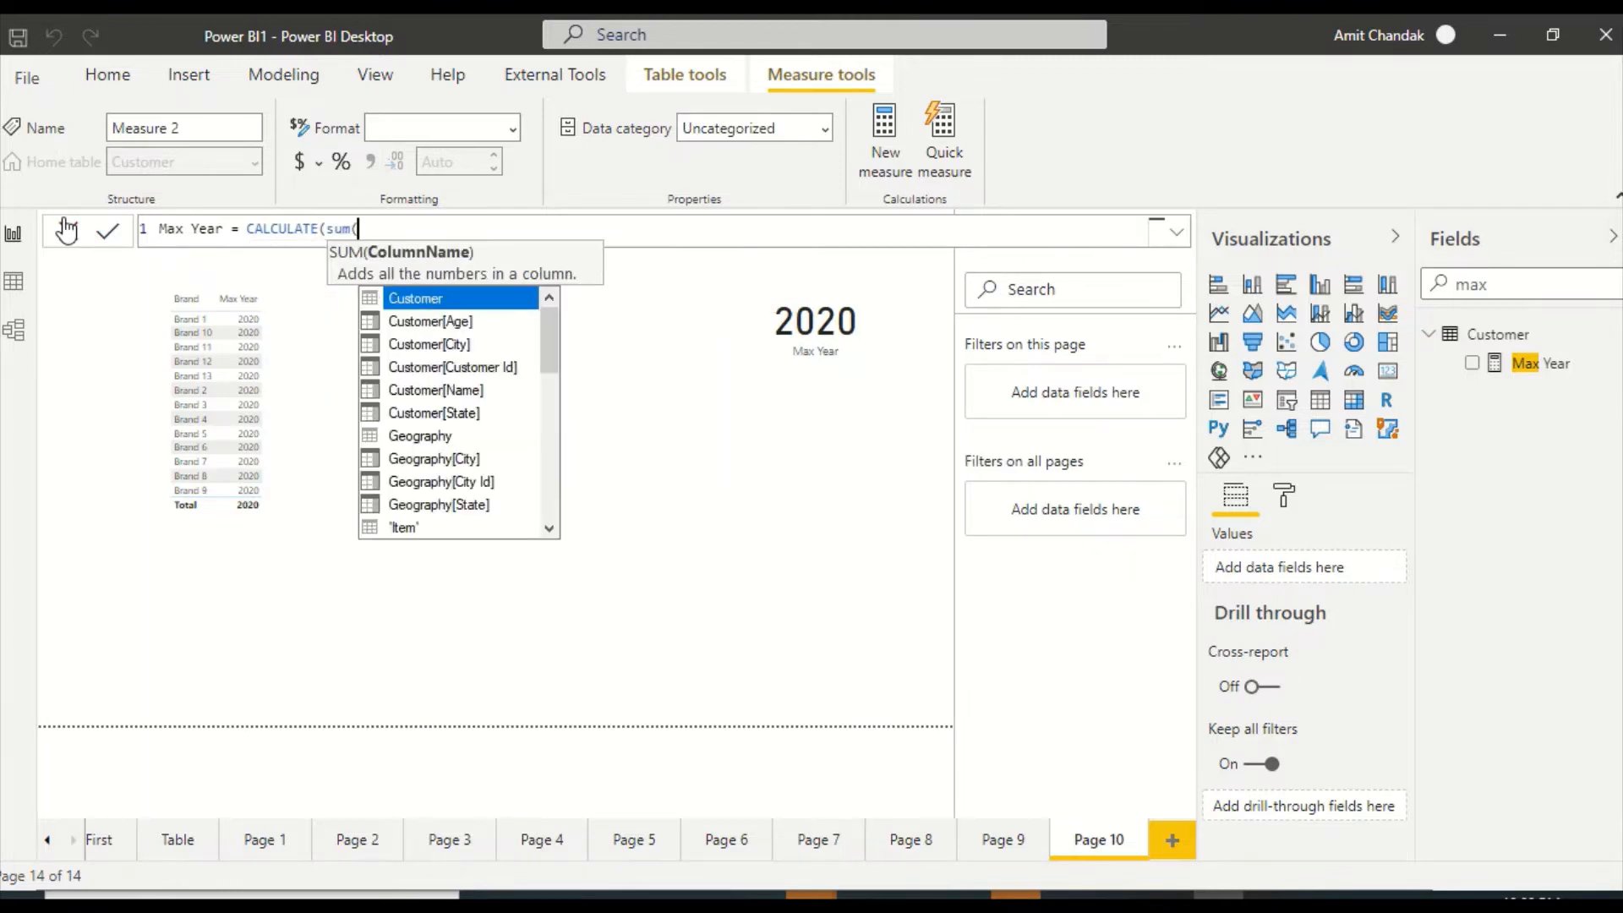
pyautogui.write('sal')
pyautogui.press('Escape')
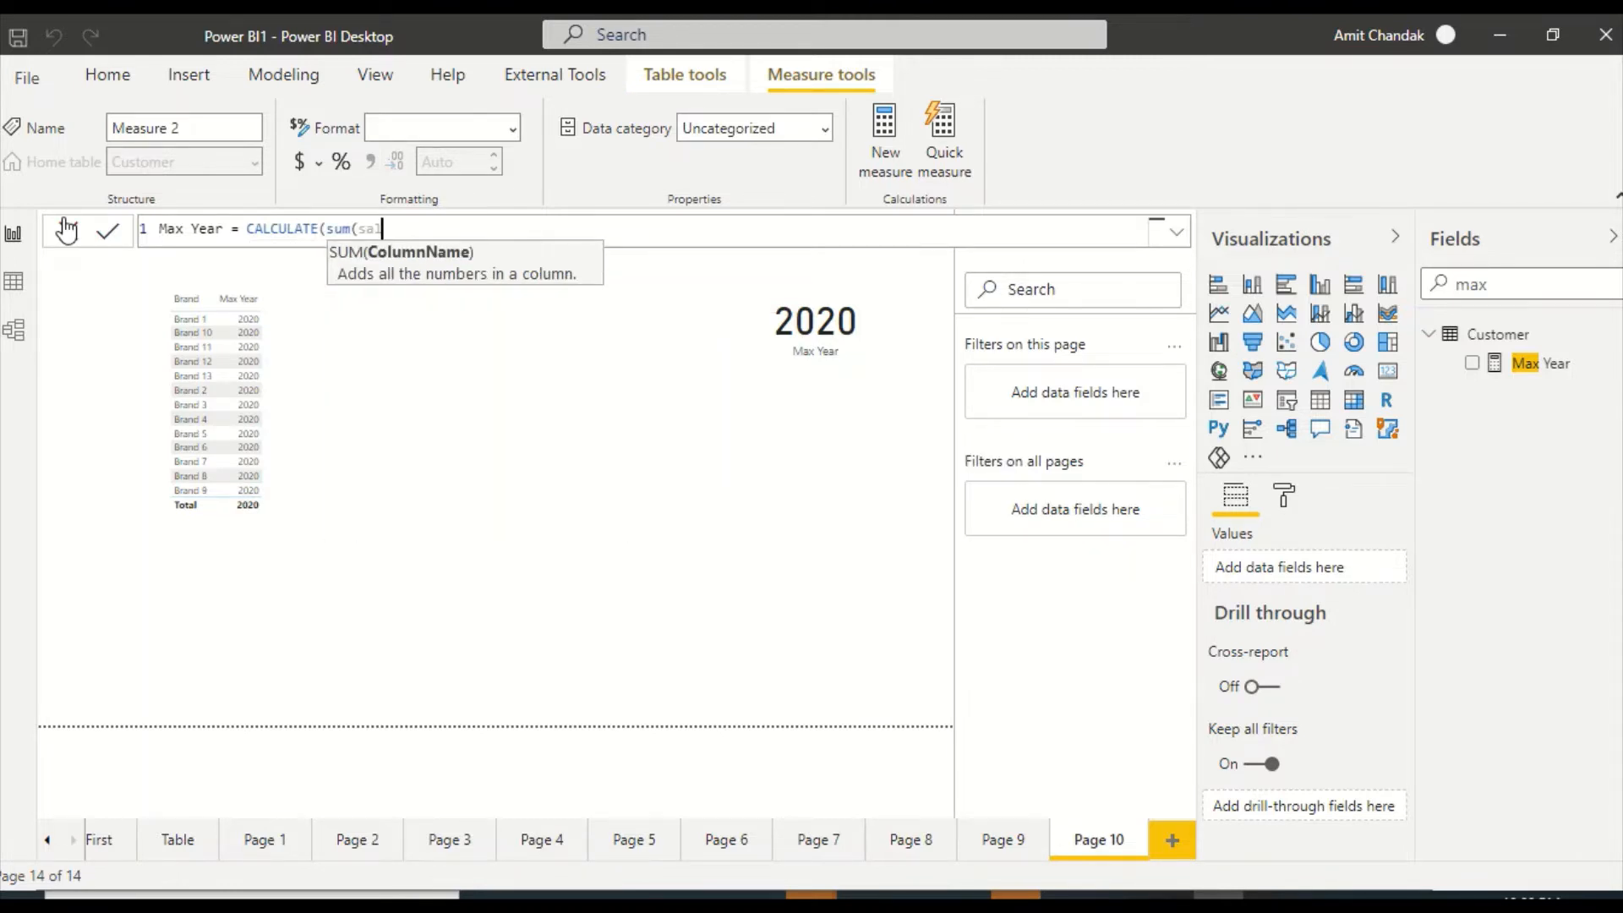
pyautogui.write('es')
pyautogui.press('Down')
pyautogui.press('Down')
pyautogui.press('Down')
pyautogui.press('Down')
pyautogui.press('Down')
pyautogui.press('Down')
pyautogui.press('Down')
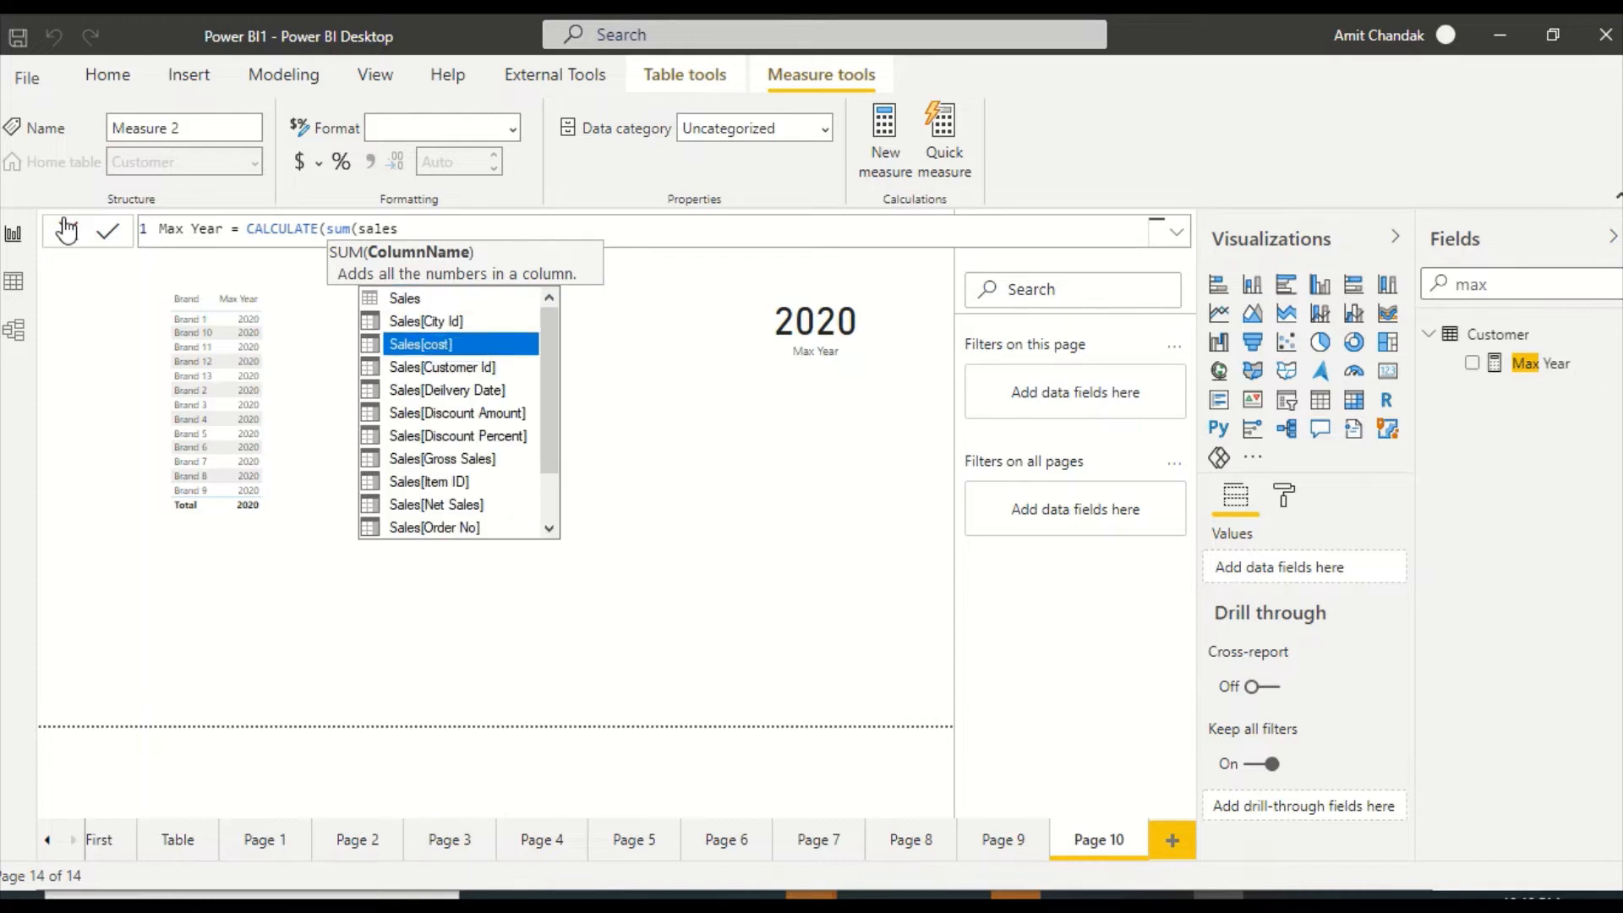
pyautogui.press('Tab')
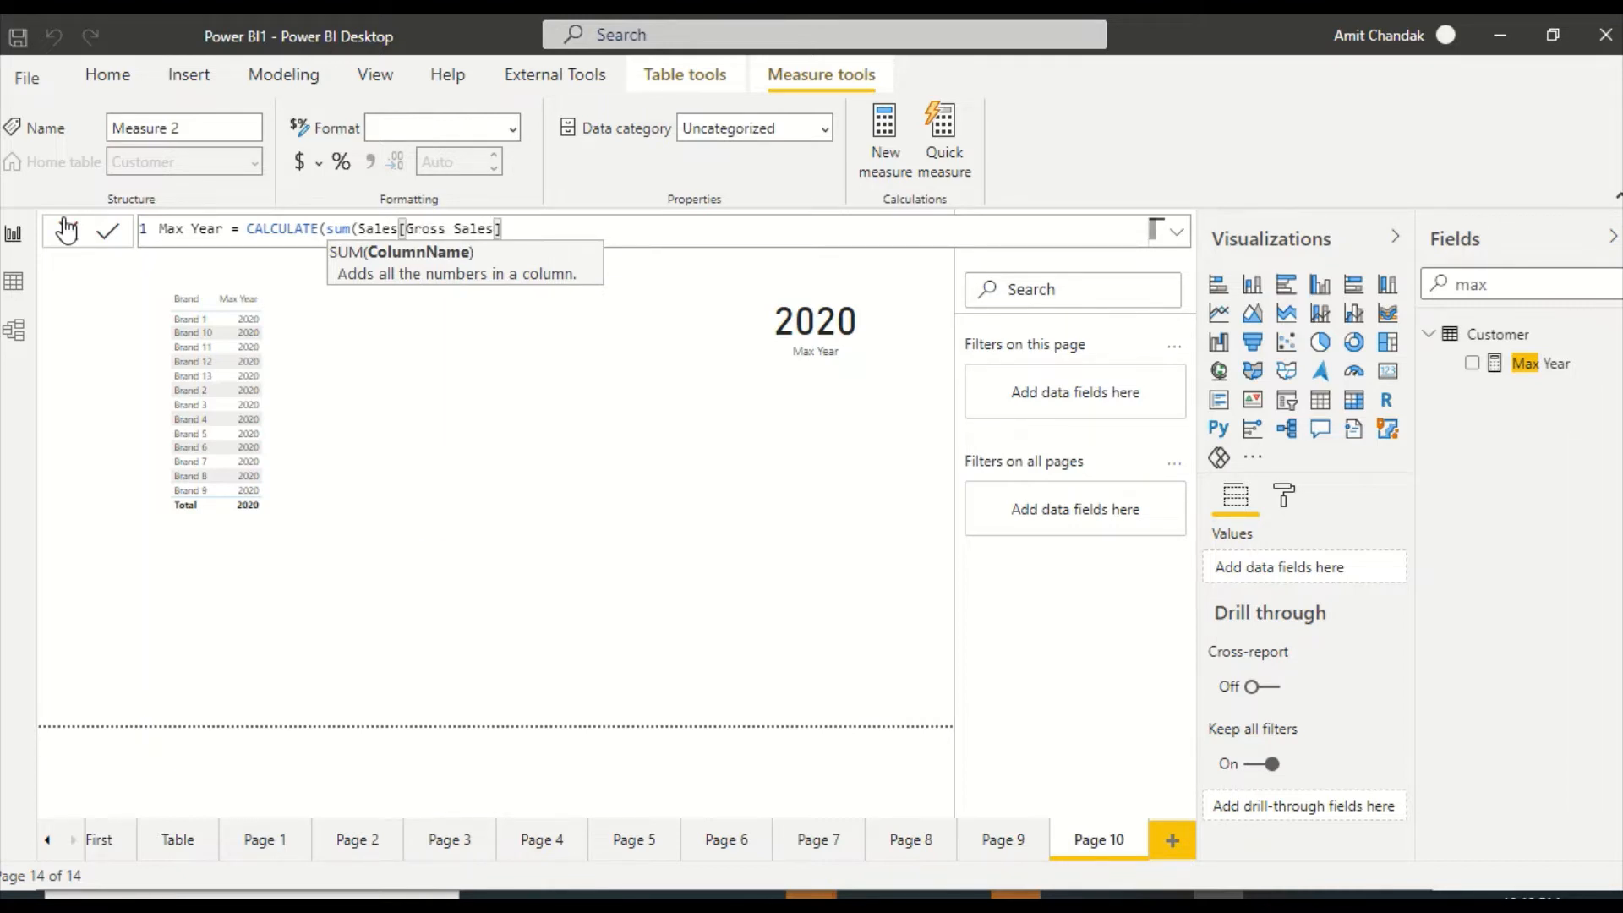
pyautogui.write('), ')
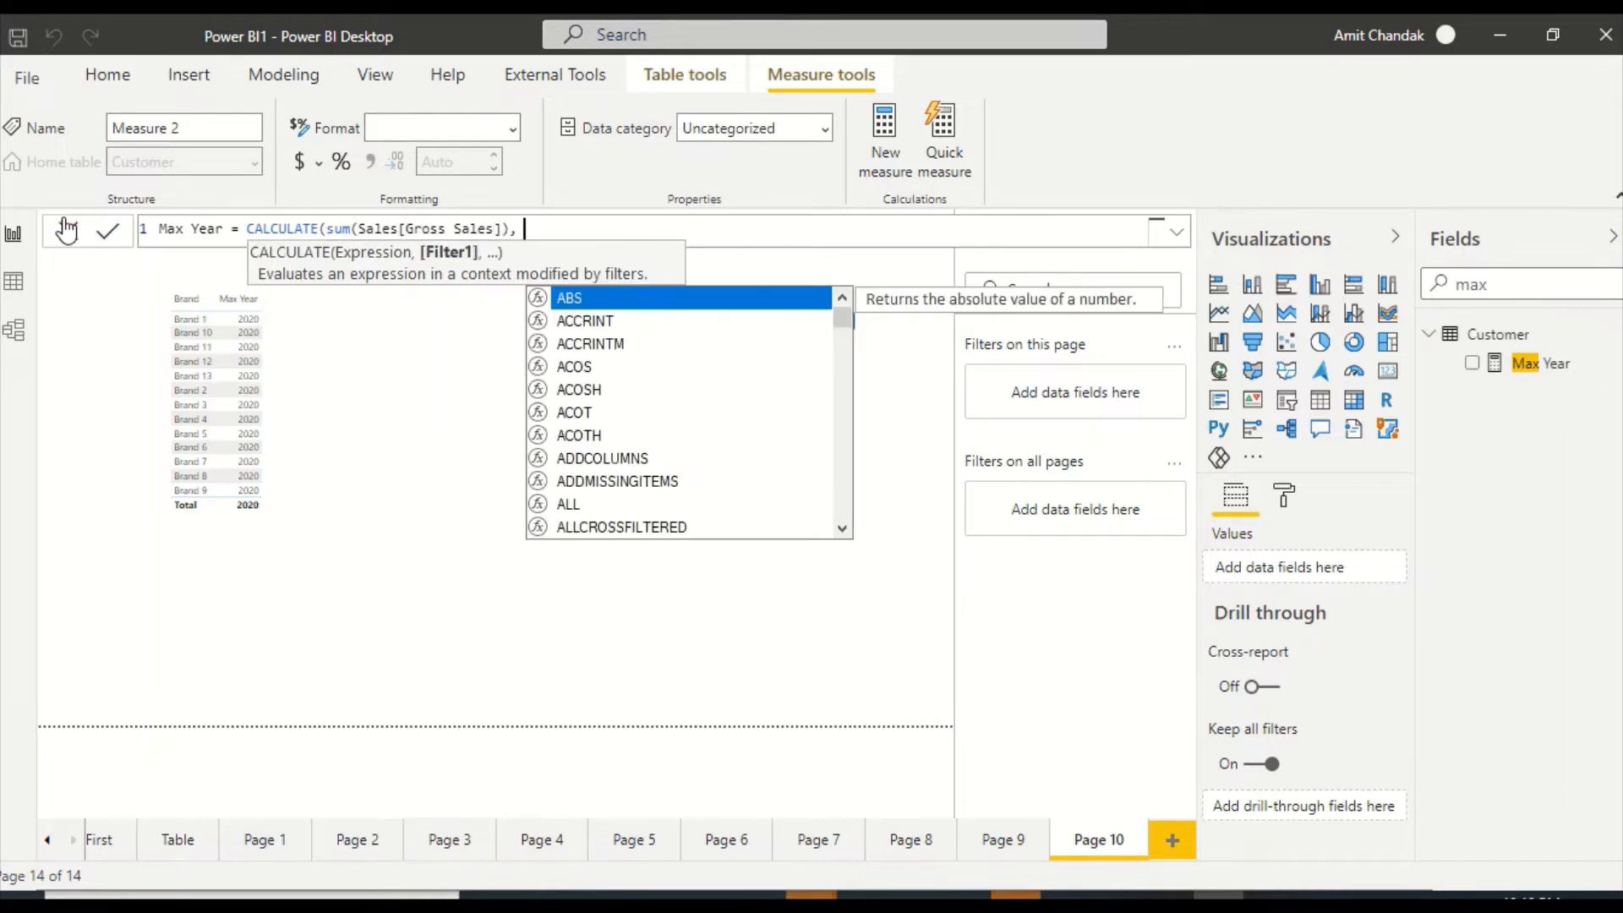
# Add a FILTER over the Sales table as the filter argument of the CALCULATE formula
pyautogui.write('filt')
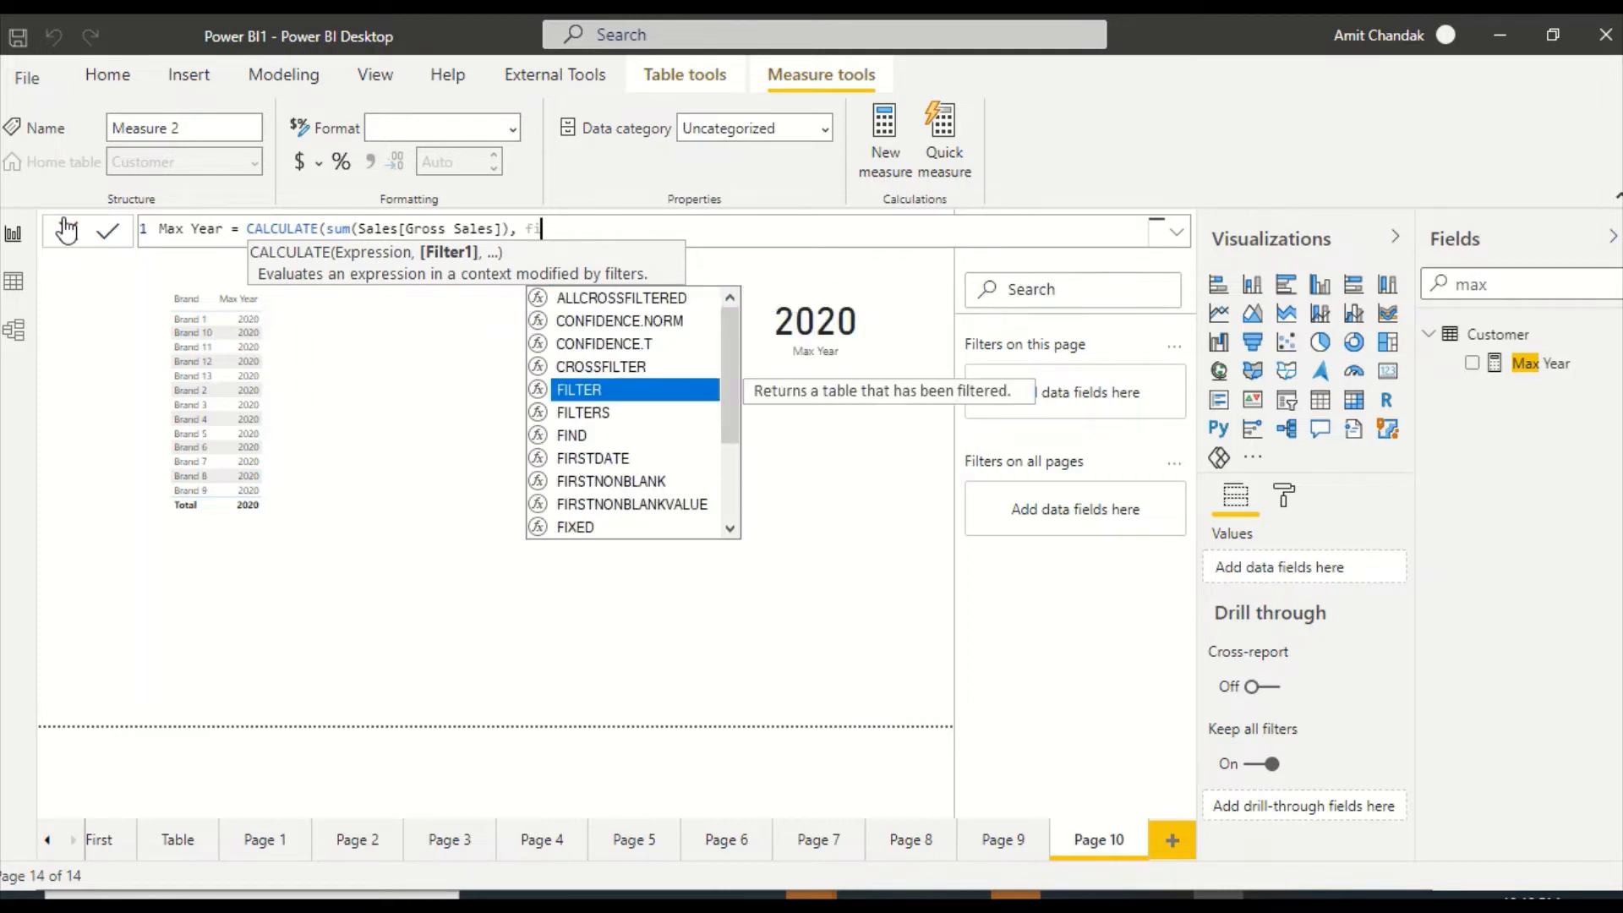
pyautogui.press('Tab')
pyautogui.write('(Sales')
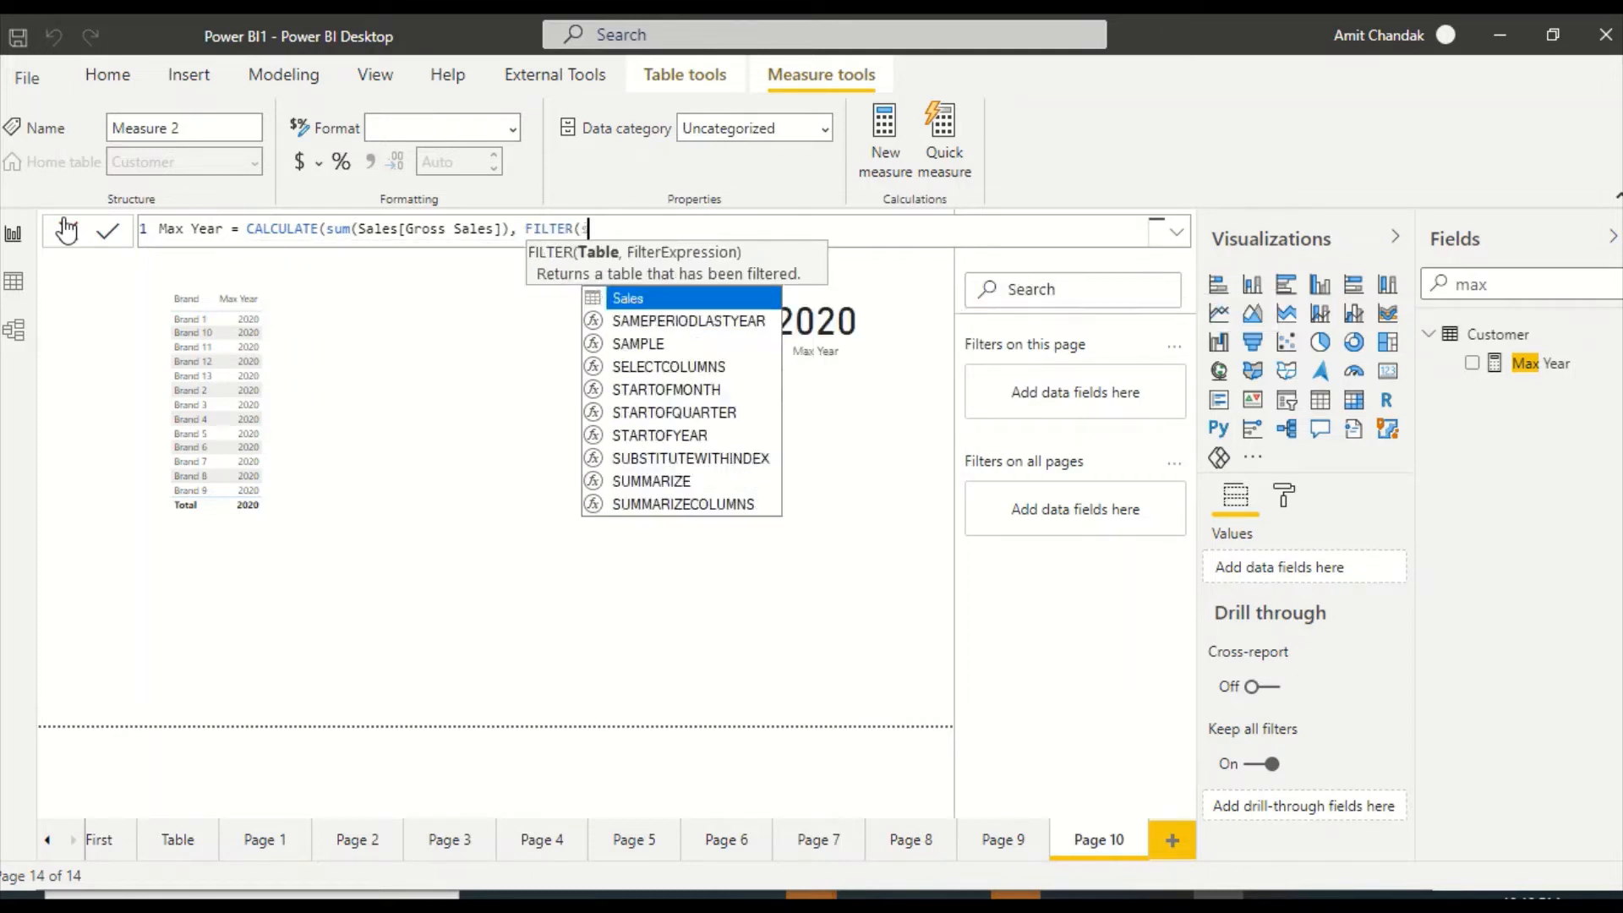
pyautogui.write(', sal')
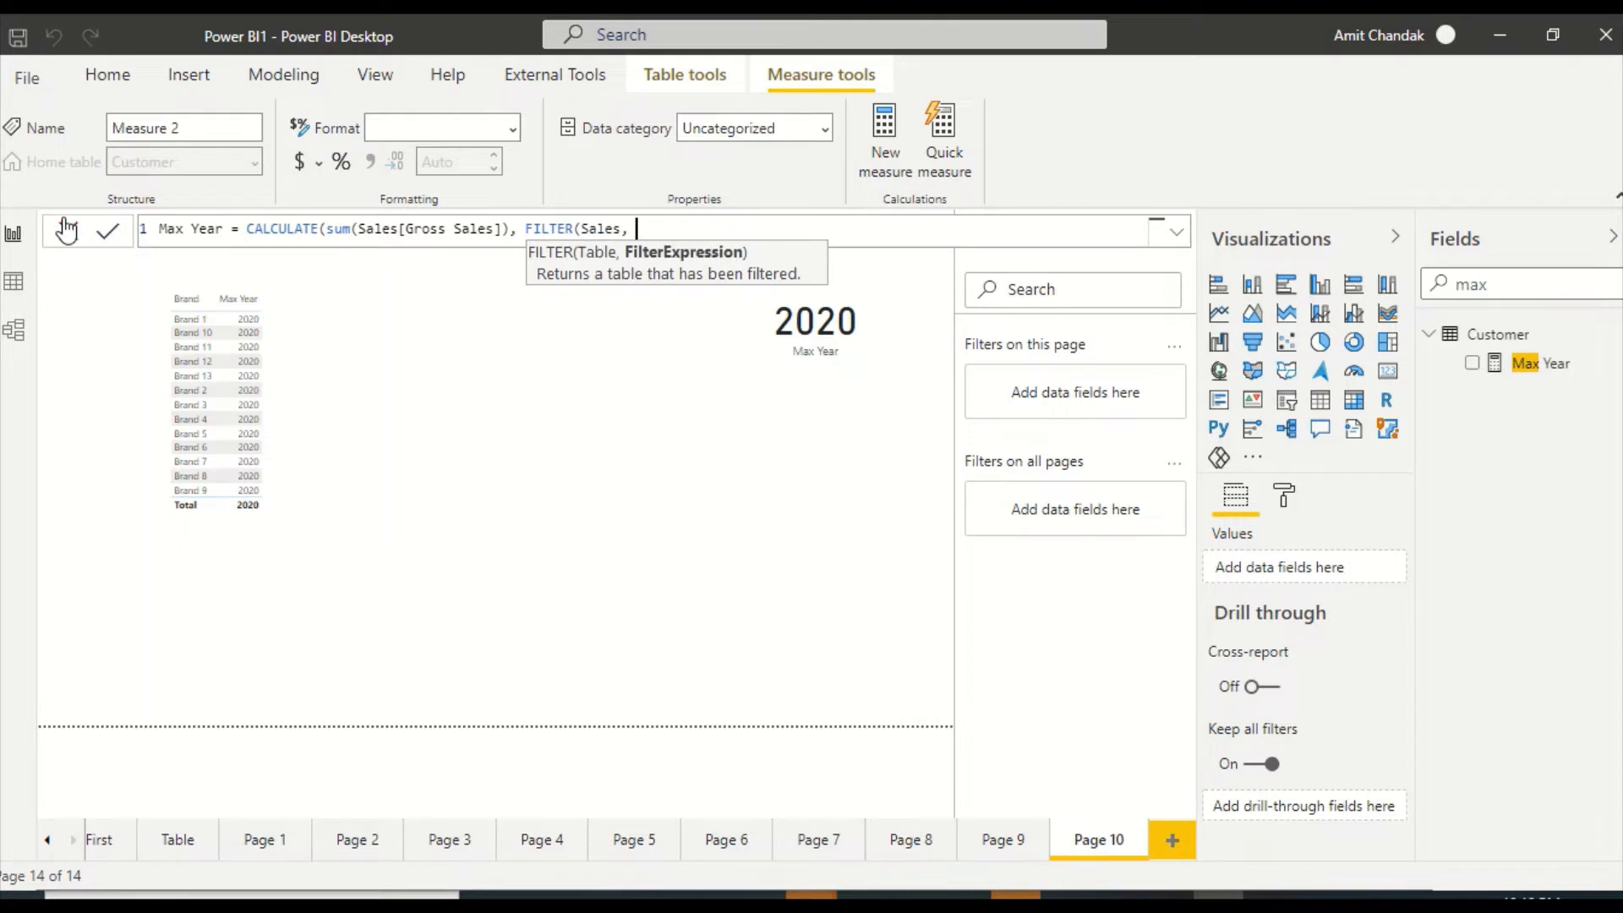
pyautogui.press('BackSpace')
pyautogui.press('BackSpace')
pyautogui.press('BackSpace')
# Enter YEAR(Sales[Sales Date] as the left side of the FILTER condition
pyautogui.write('year')
pyautogui.press('Tab')
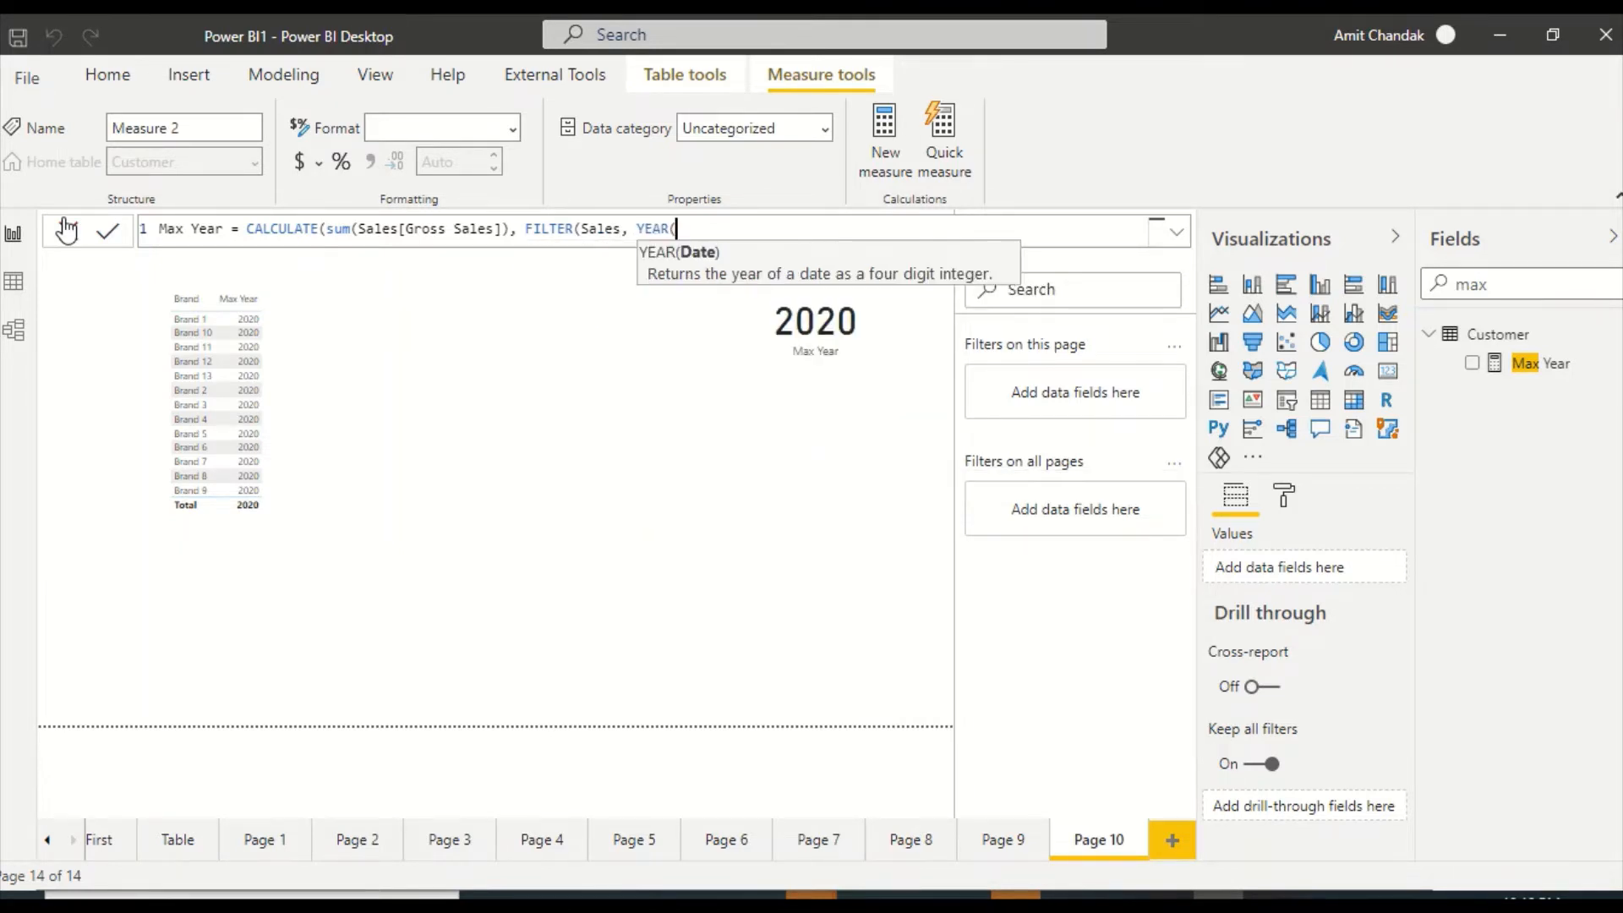
pyautogui.write('sales')
pyautogui.press('Down')
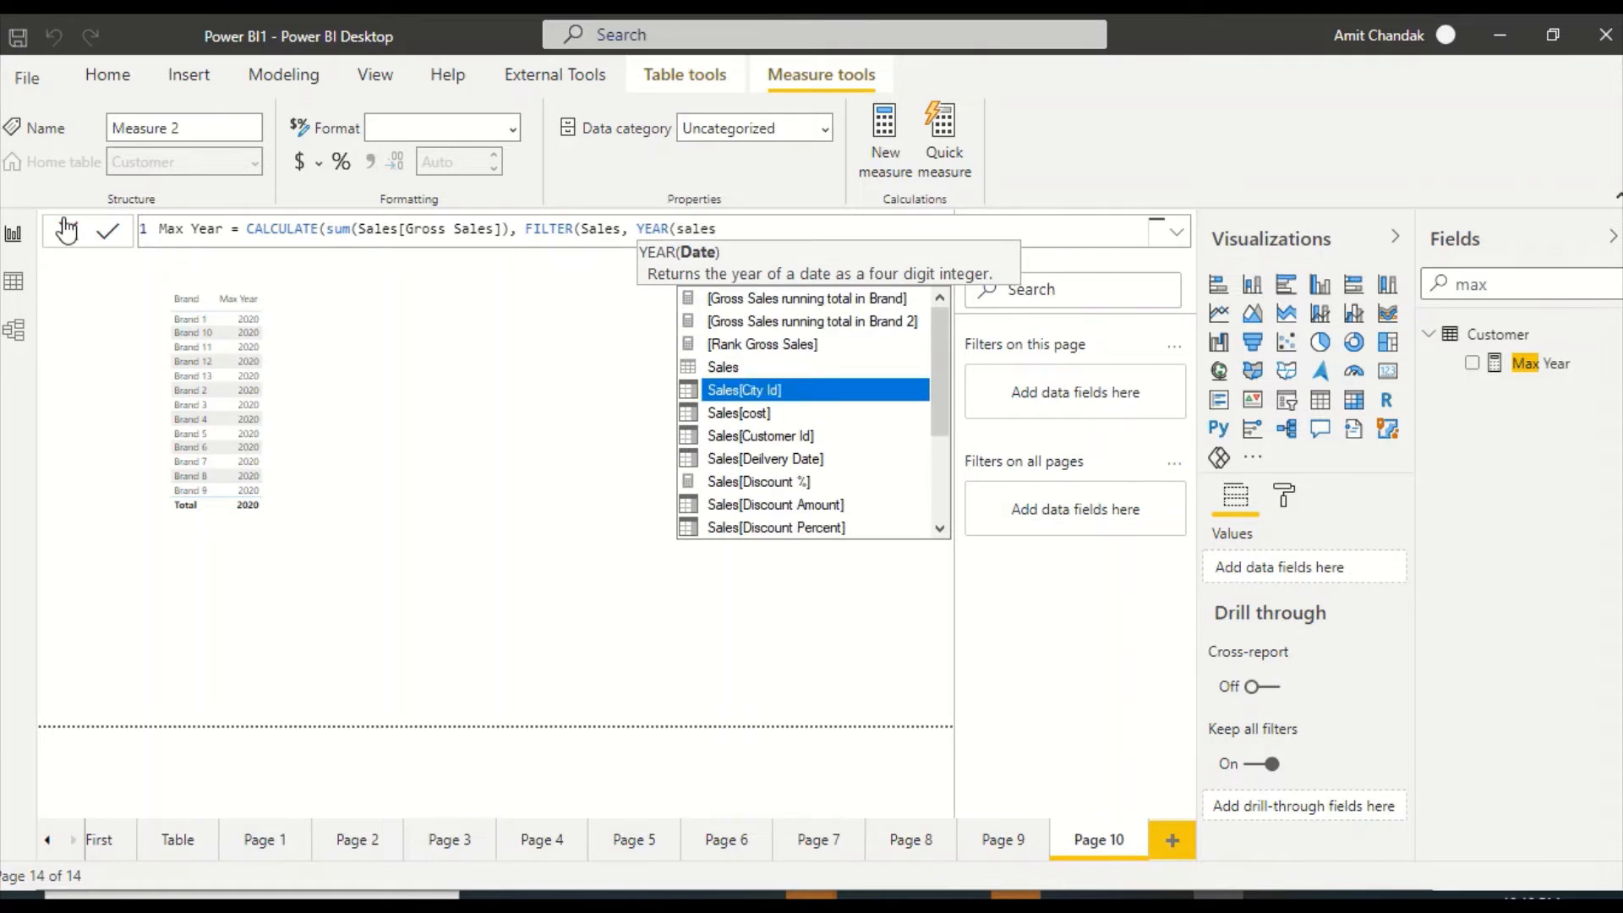
pyautogui.write('d')
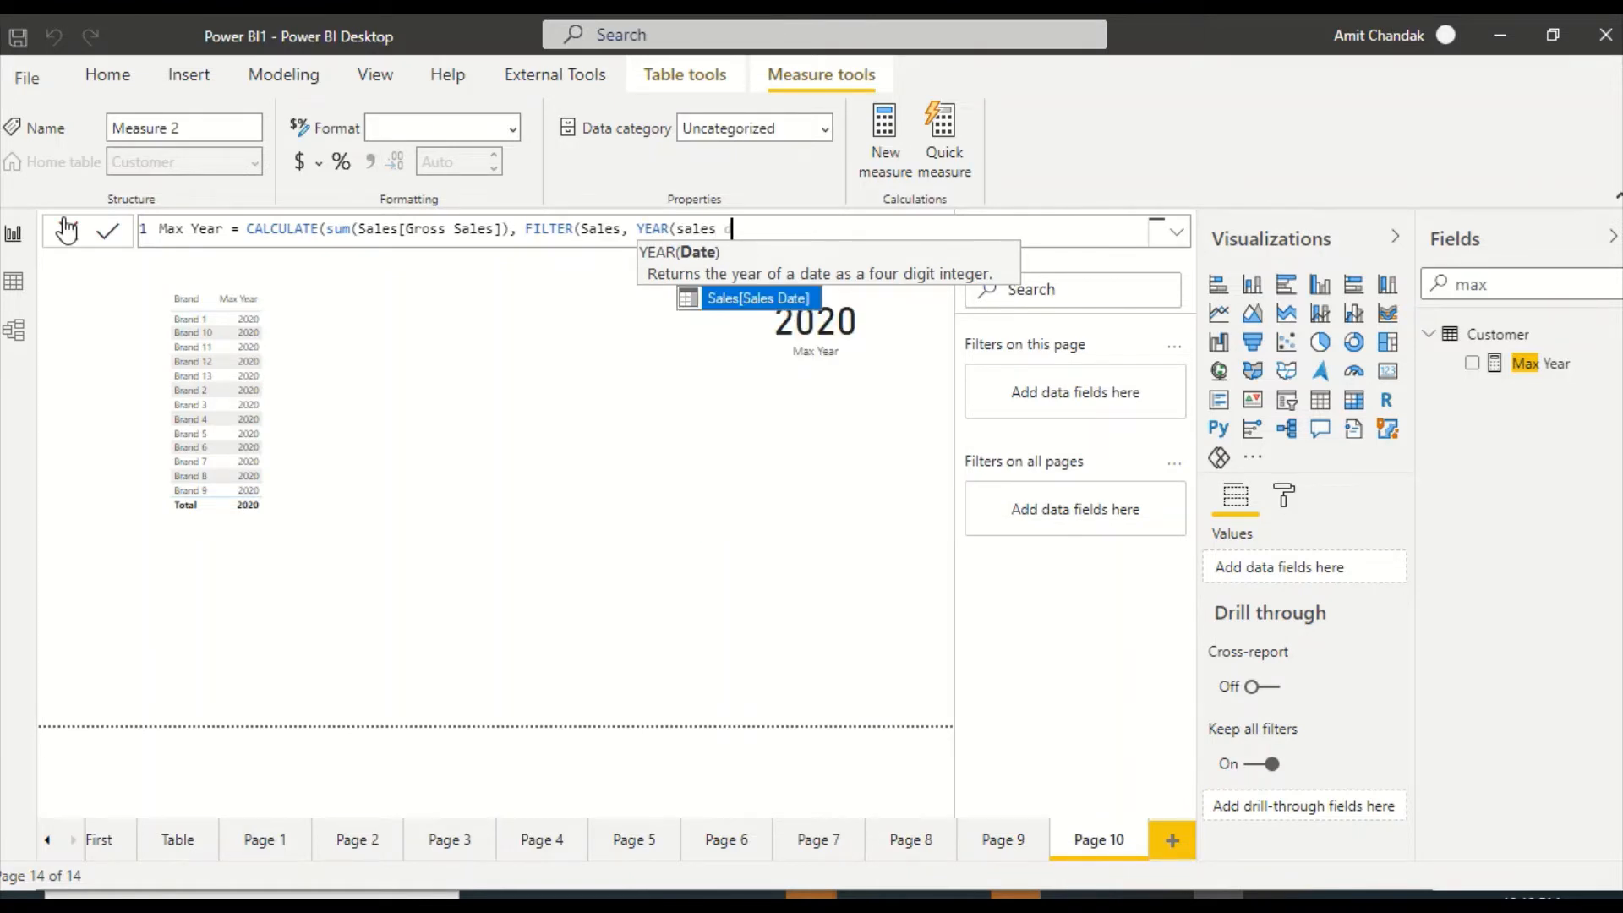
pyautogui.press('Tab')
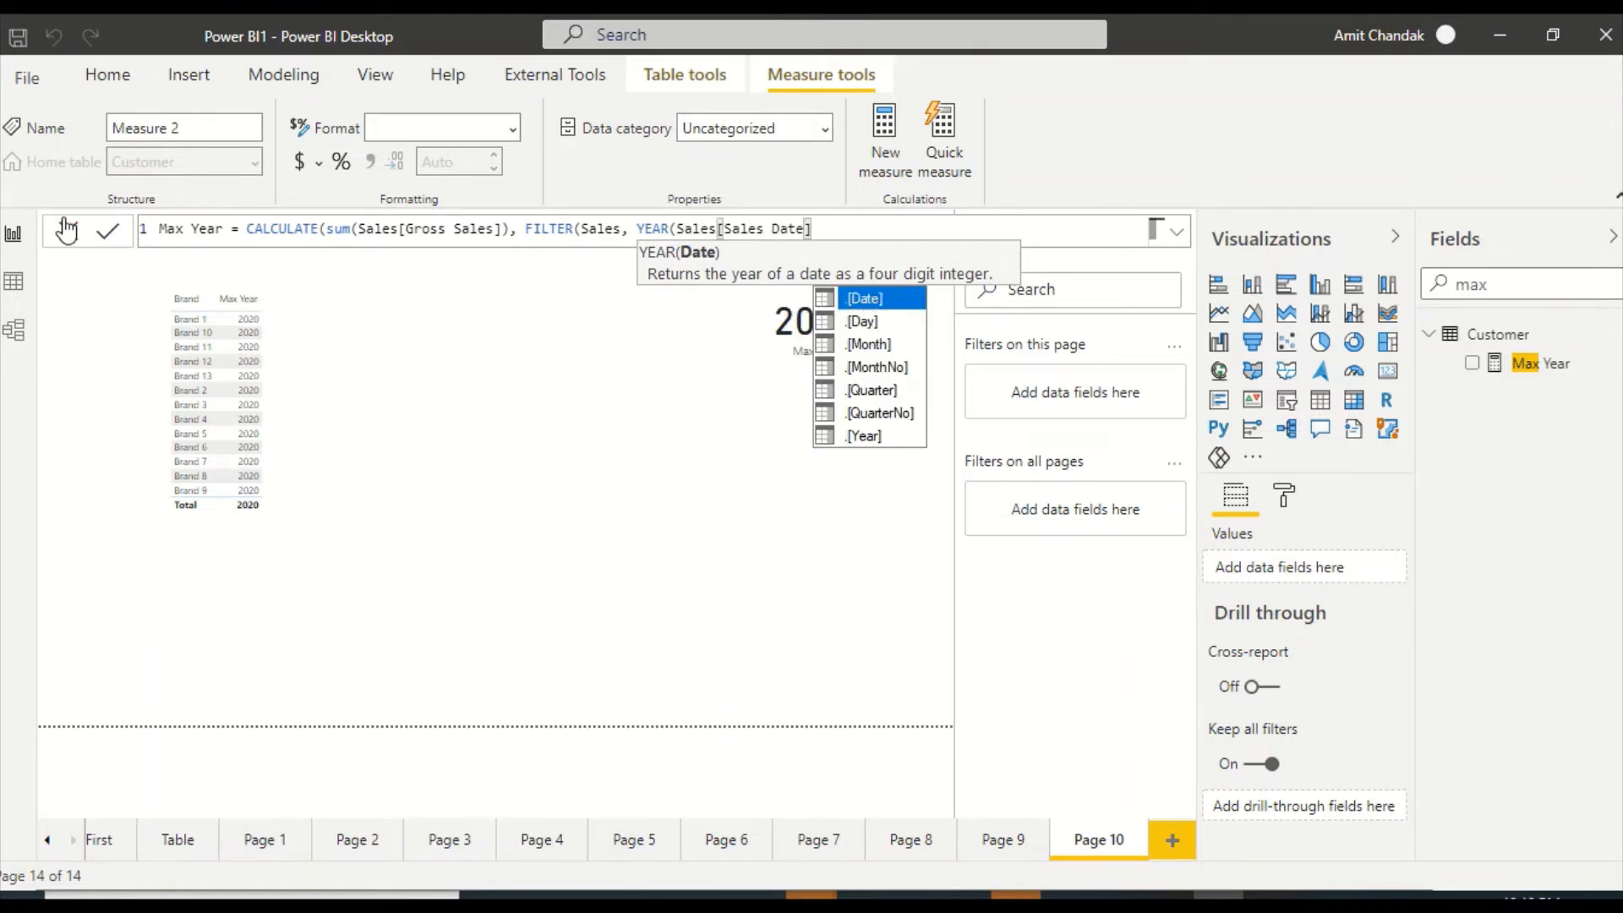
# Complete the condition so the year equals [Max Year], close the FILTER and CALCULATE brackets, and try to commit the measure
pyautogui.write(') =')
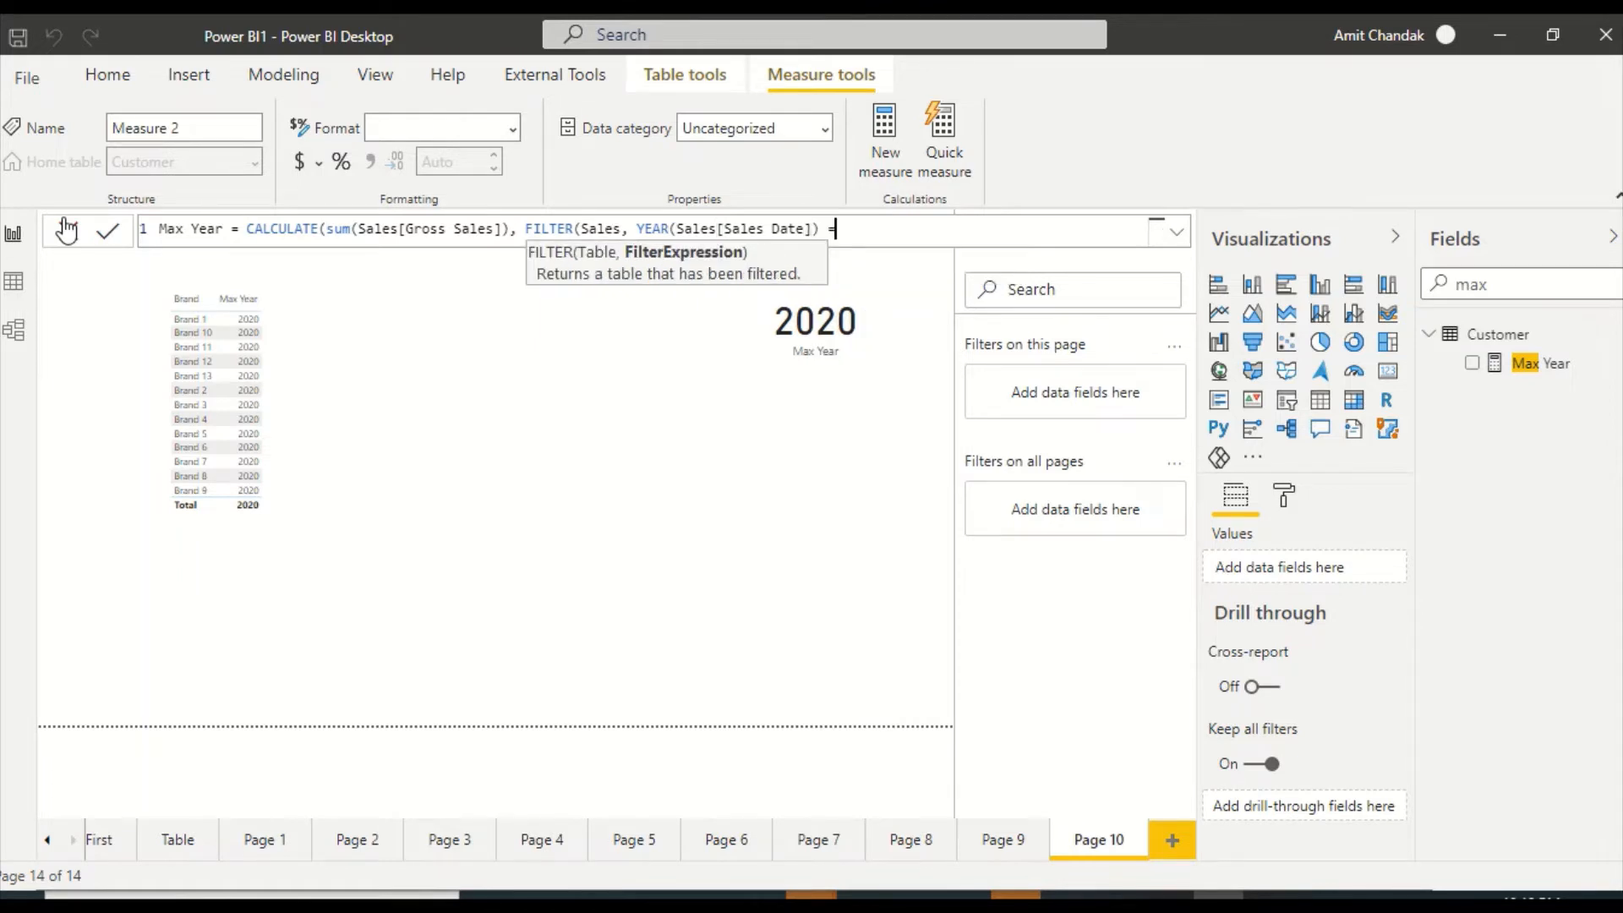
pyautogui.write('Max')
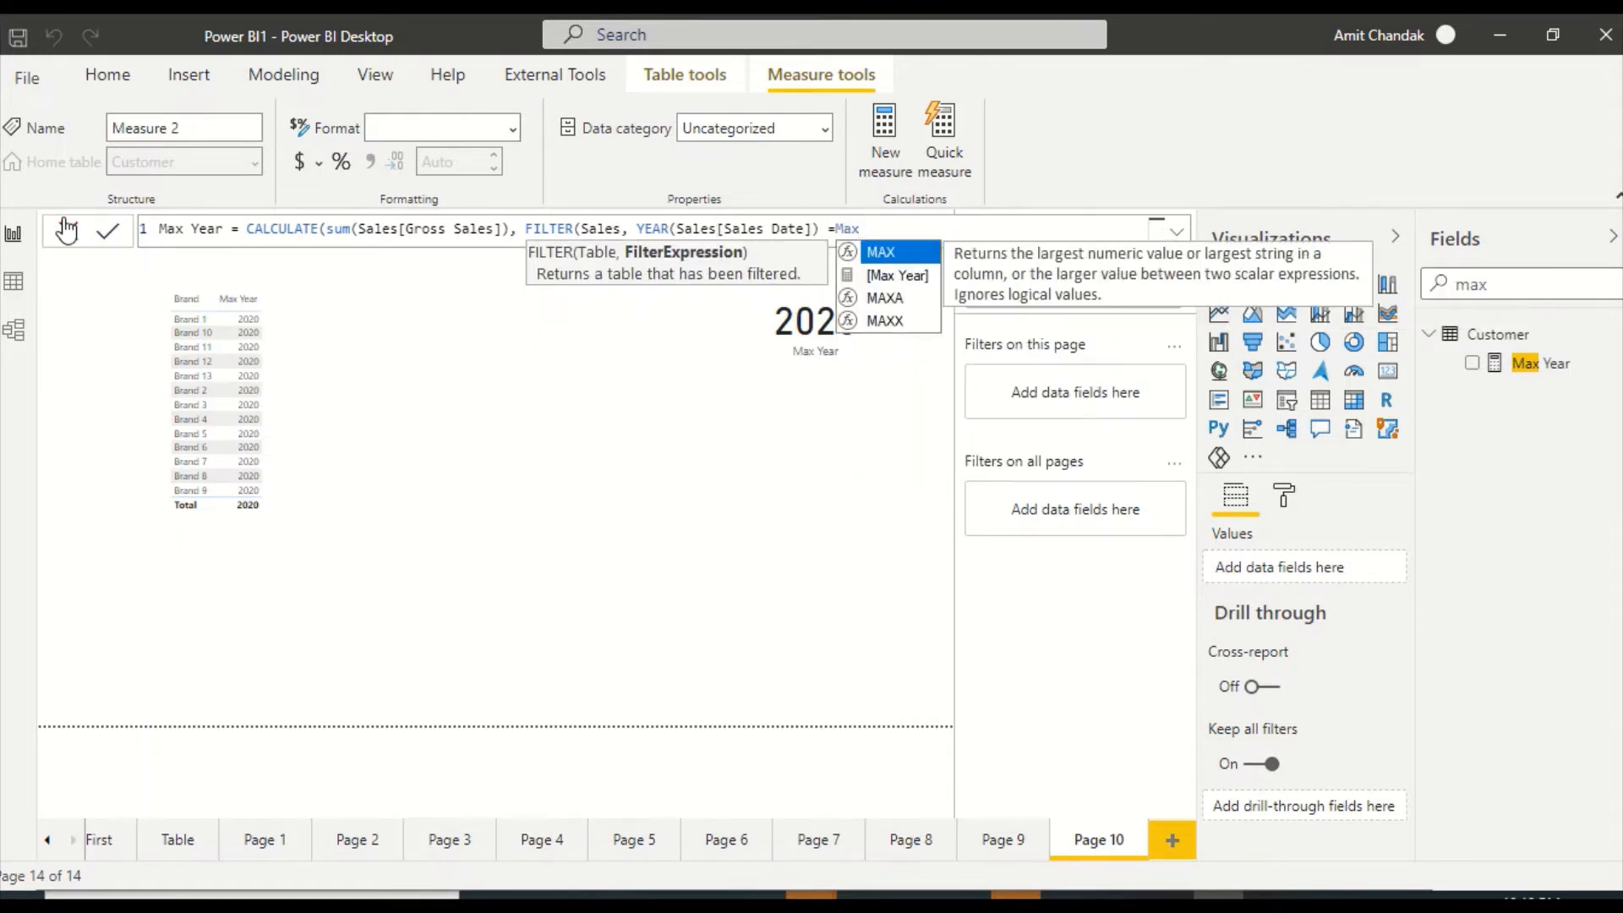
pyautogui.press('Down')
pyautogui.press('Tab')
pyautogui.write(')')
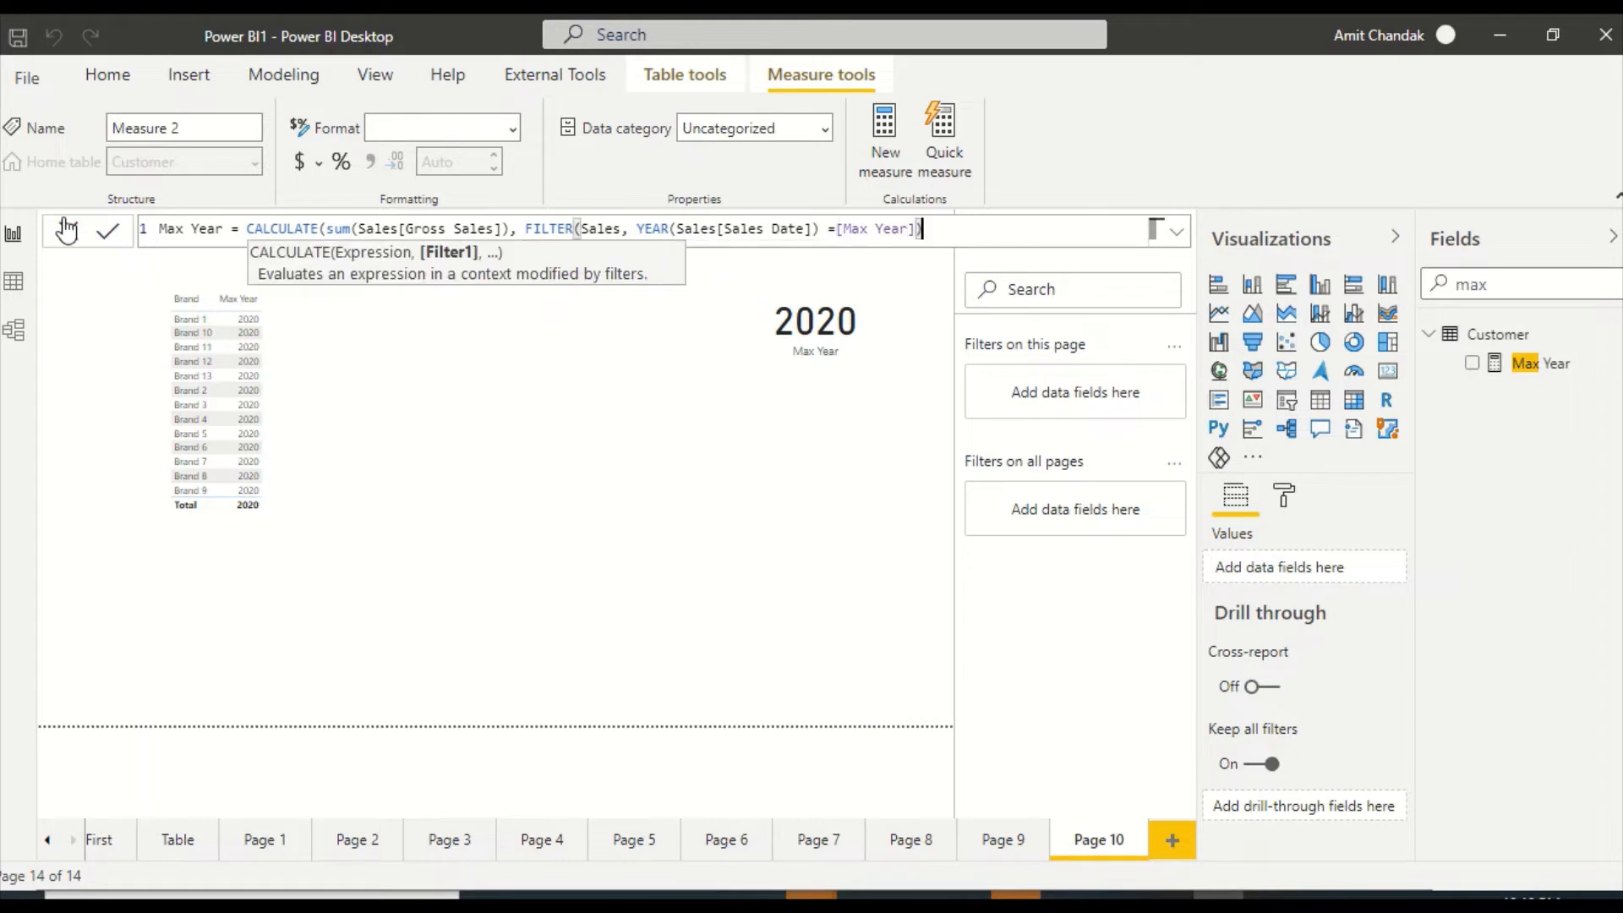
pyautogui.write(')')
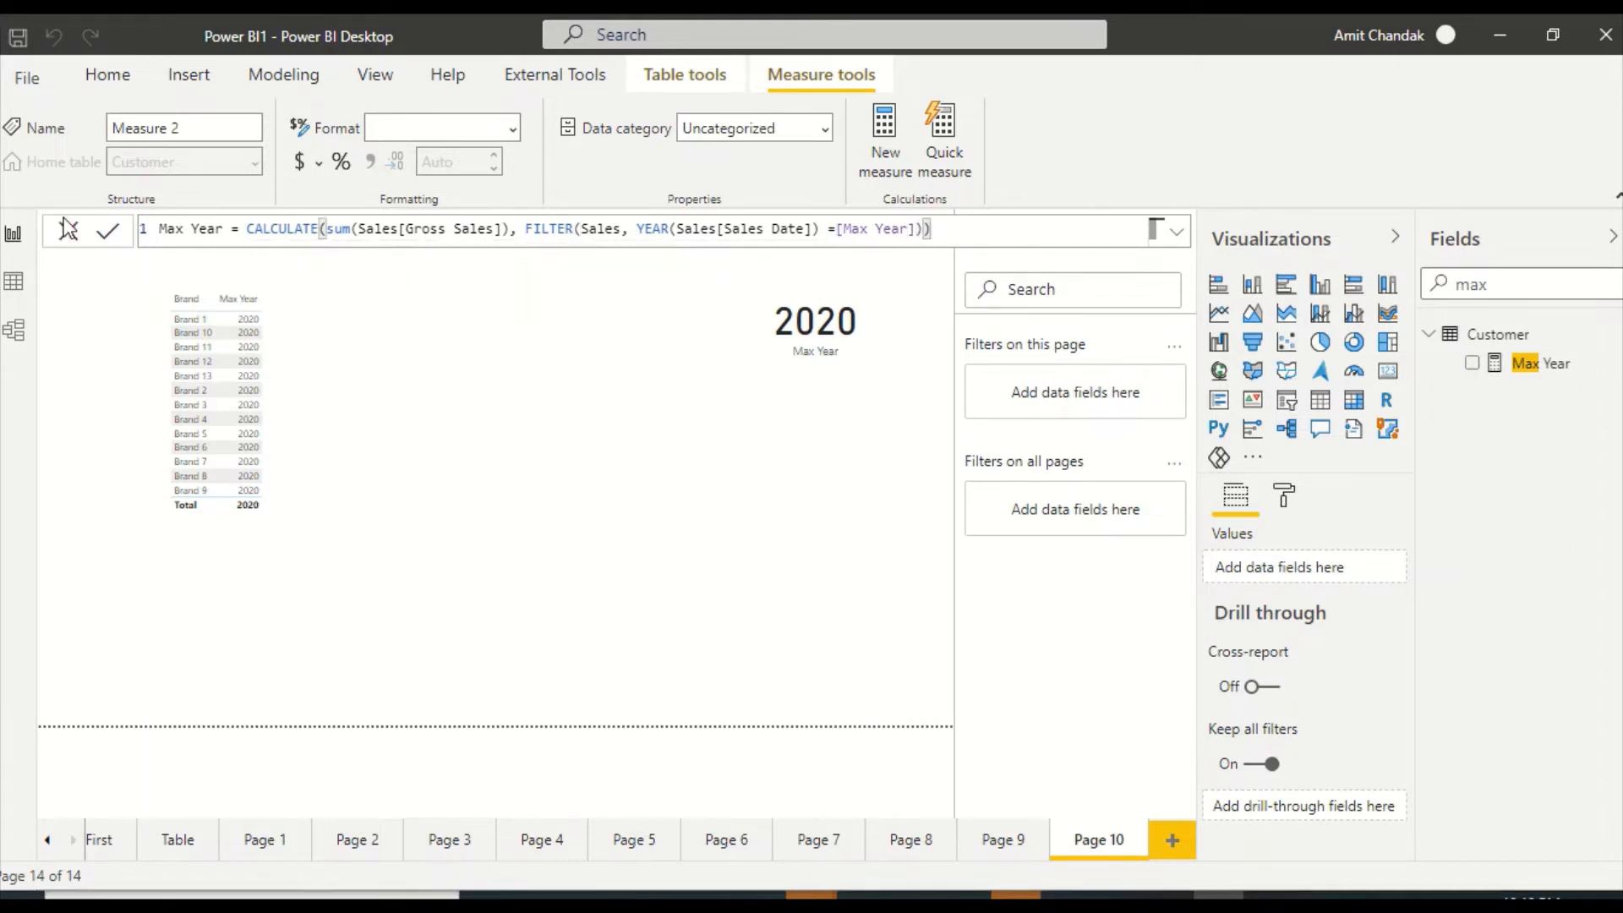
pyautogui.press('Return')
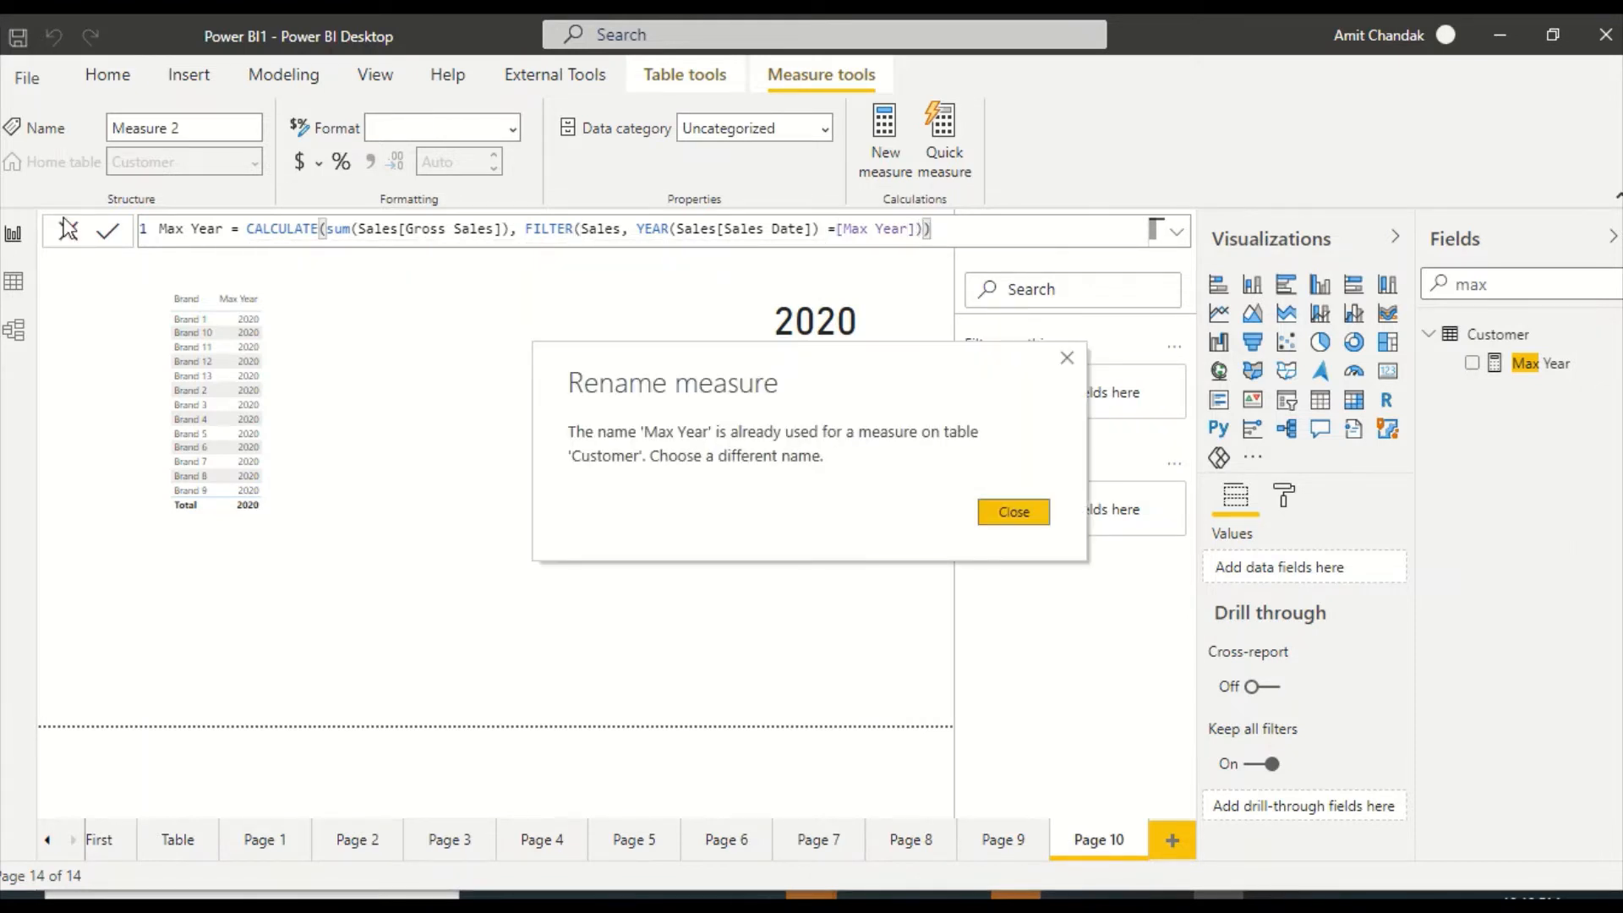
# Dismiss the duplicate-name dialog, rename the measure as "Max Year Sales" in its formula and commit it
pyautogui.click(1025, 512)
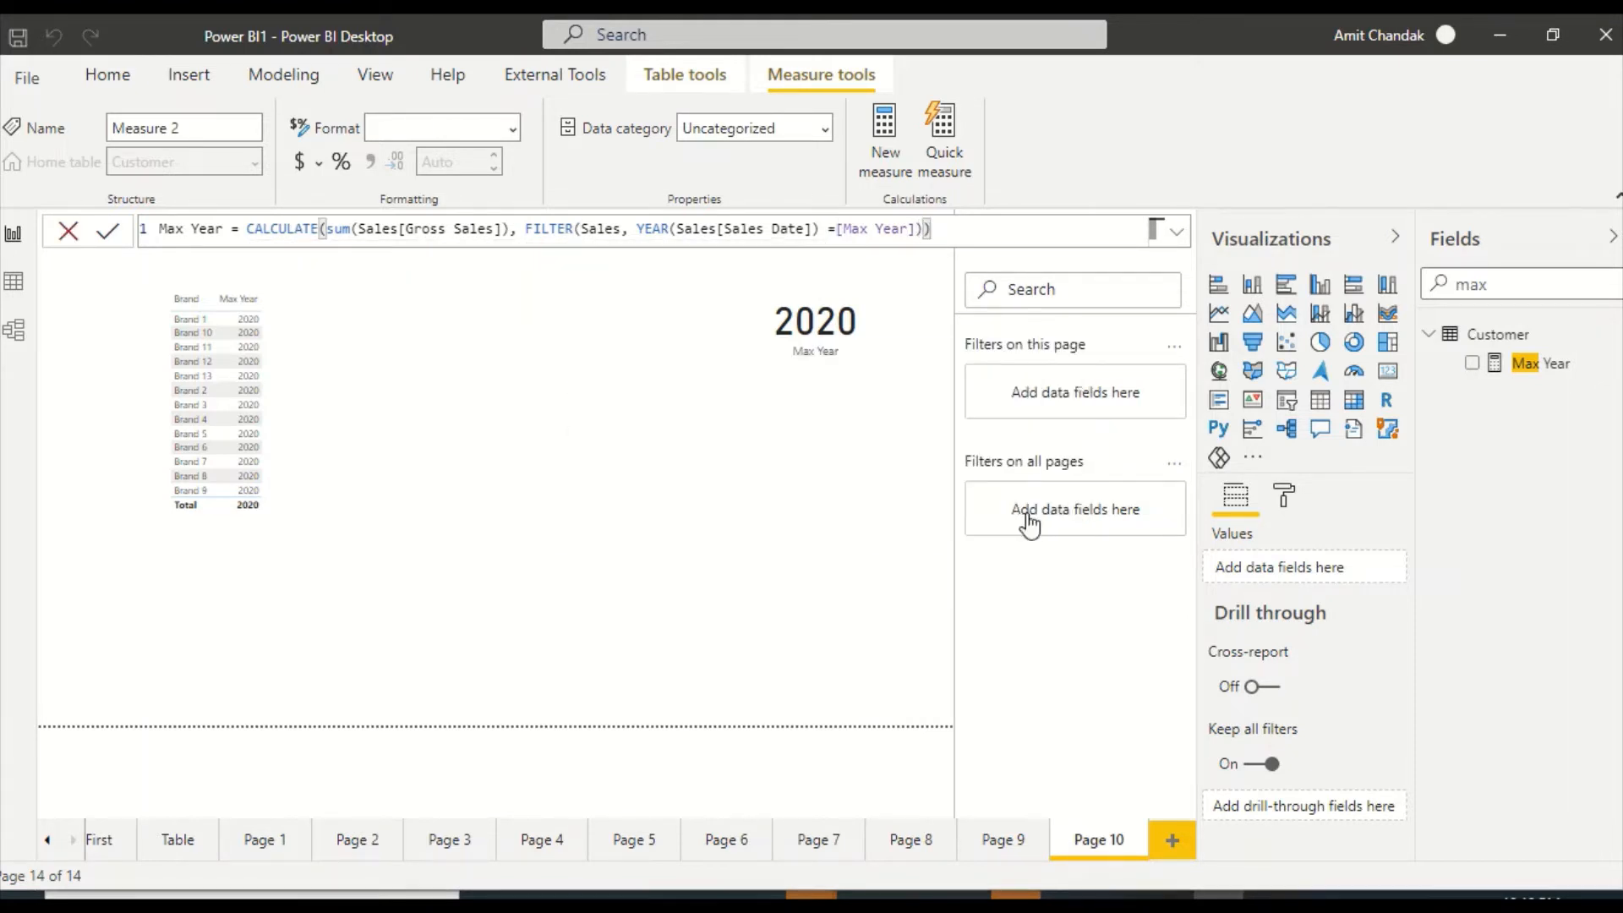
pyautogui.click(232, 232)
pyautogui.write('Sales')
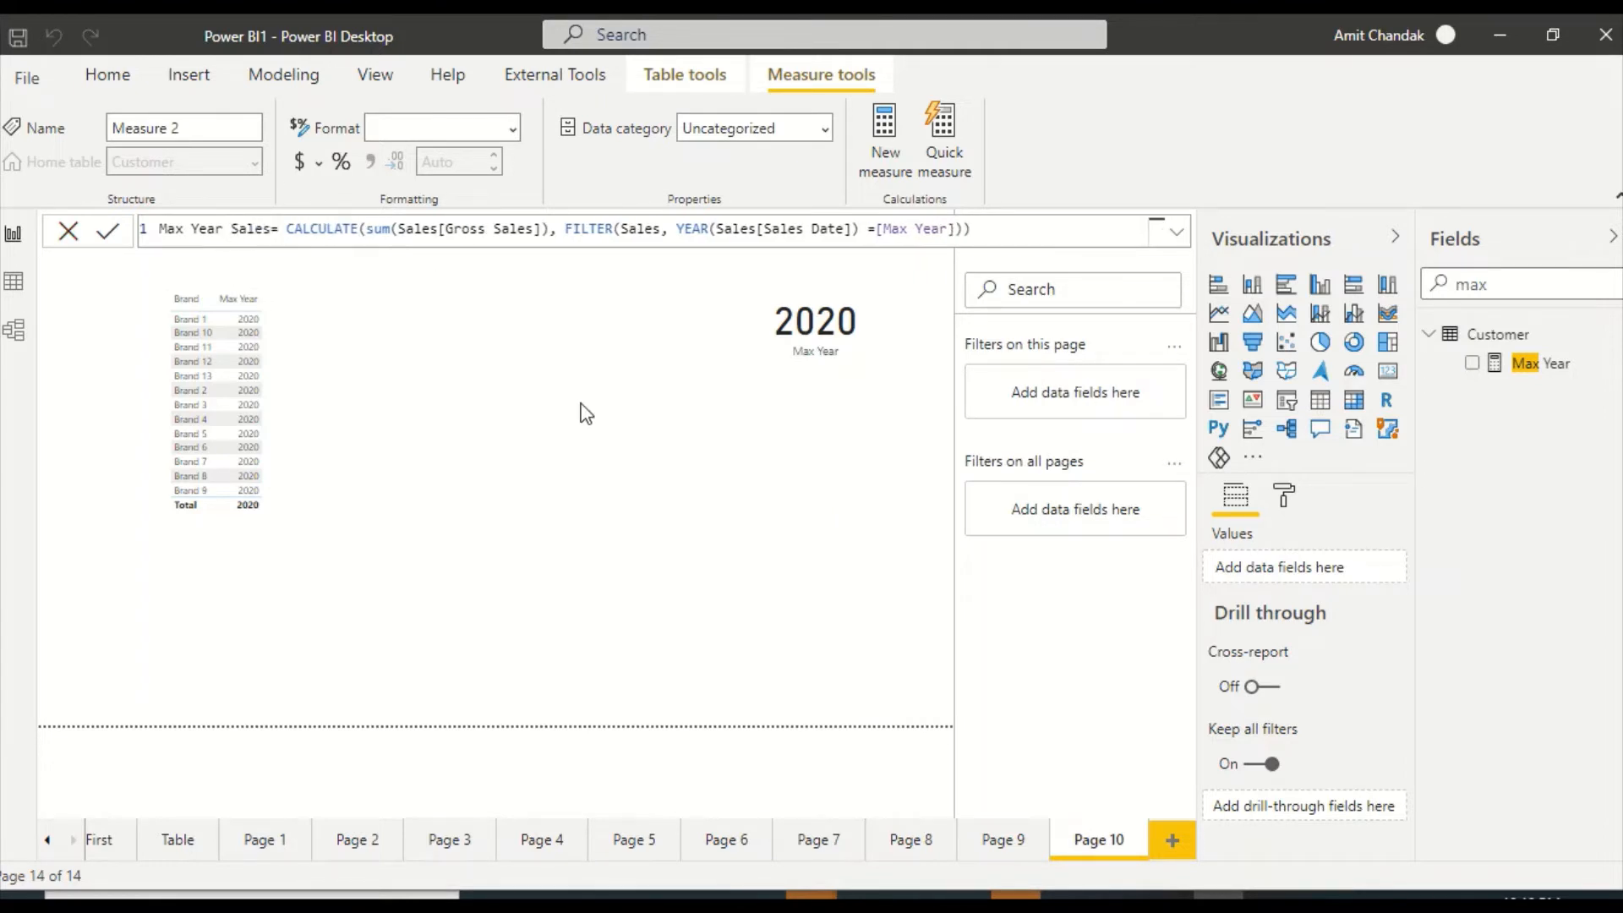
pyautogui.press('Return')
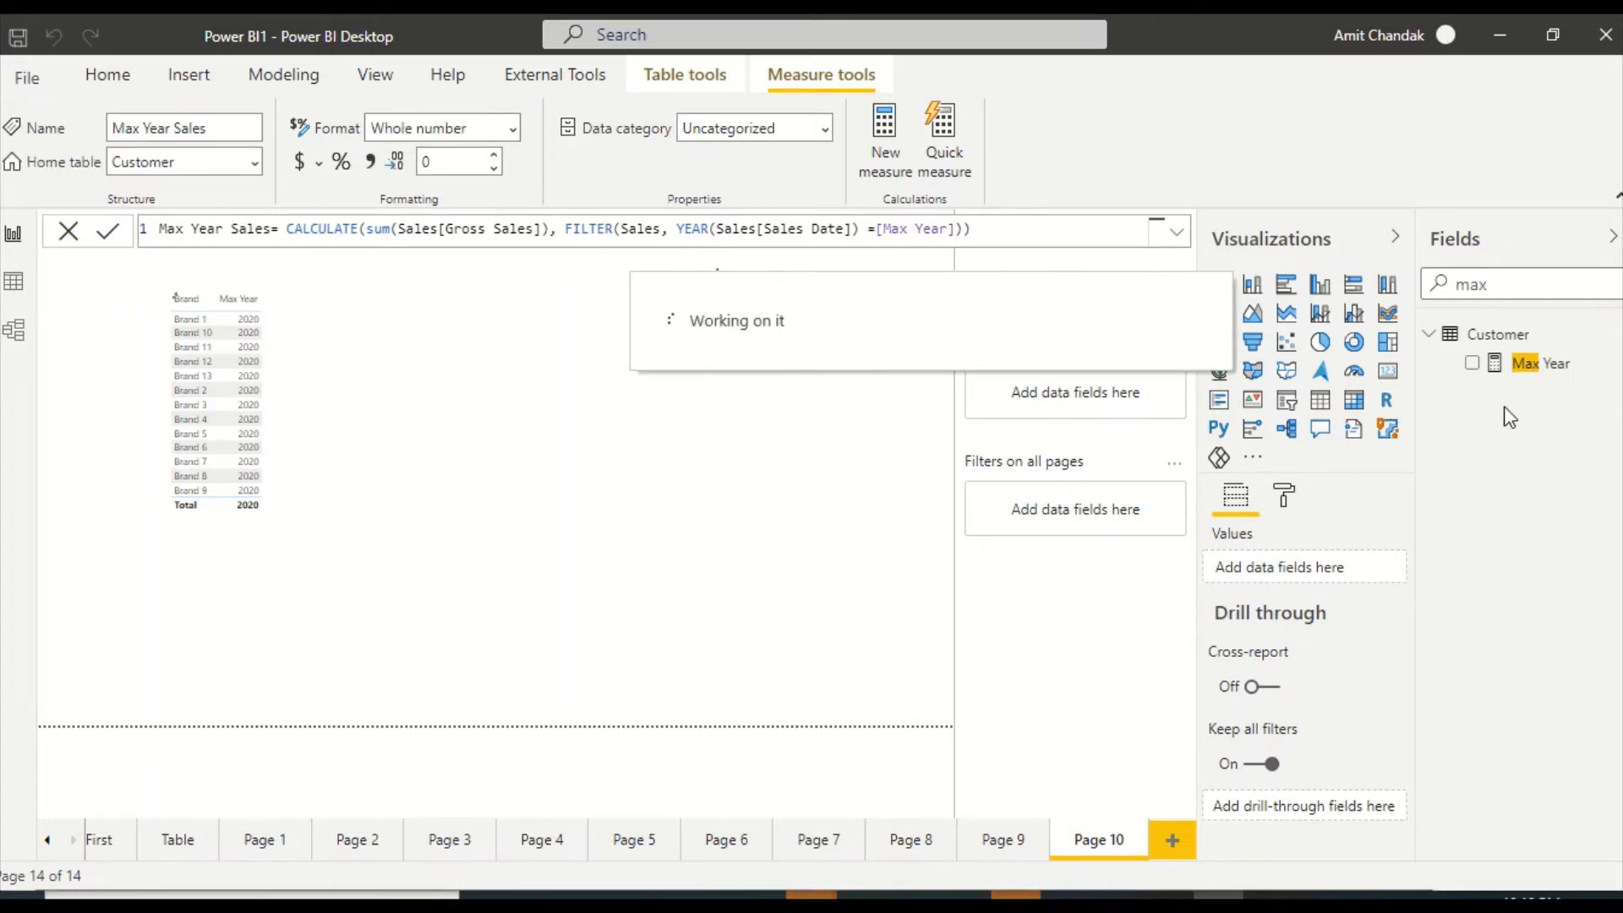
# Add the Max Year Sales measure to the Brand table and enlarge the table visual
pyautogui.moveTo(1517, 393); pyautogui.dragTo(264, 382)
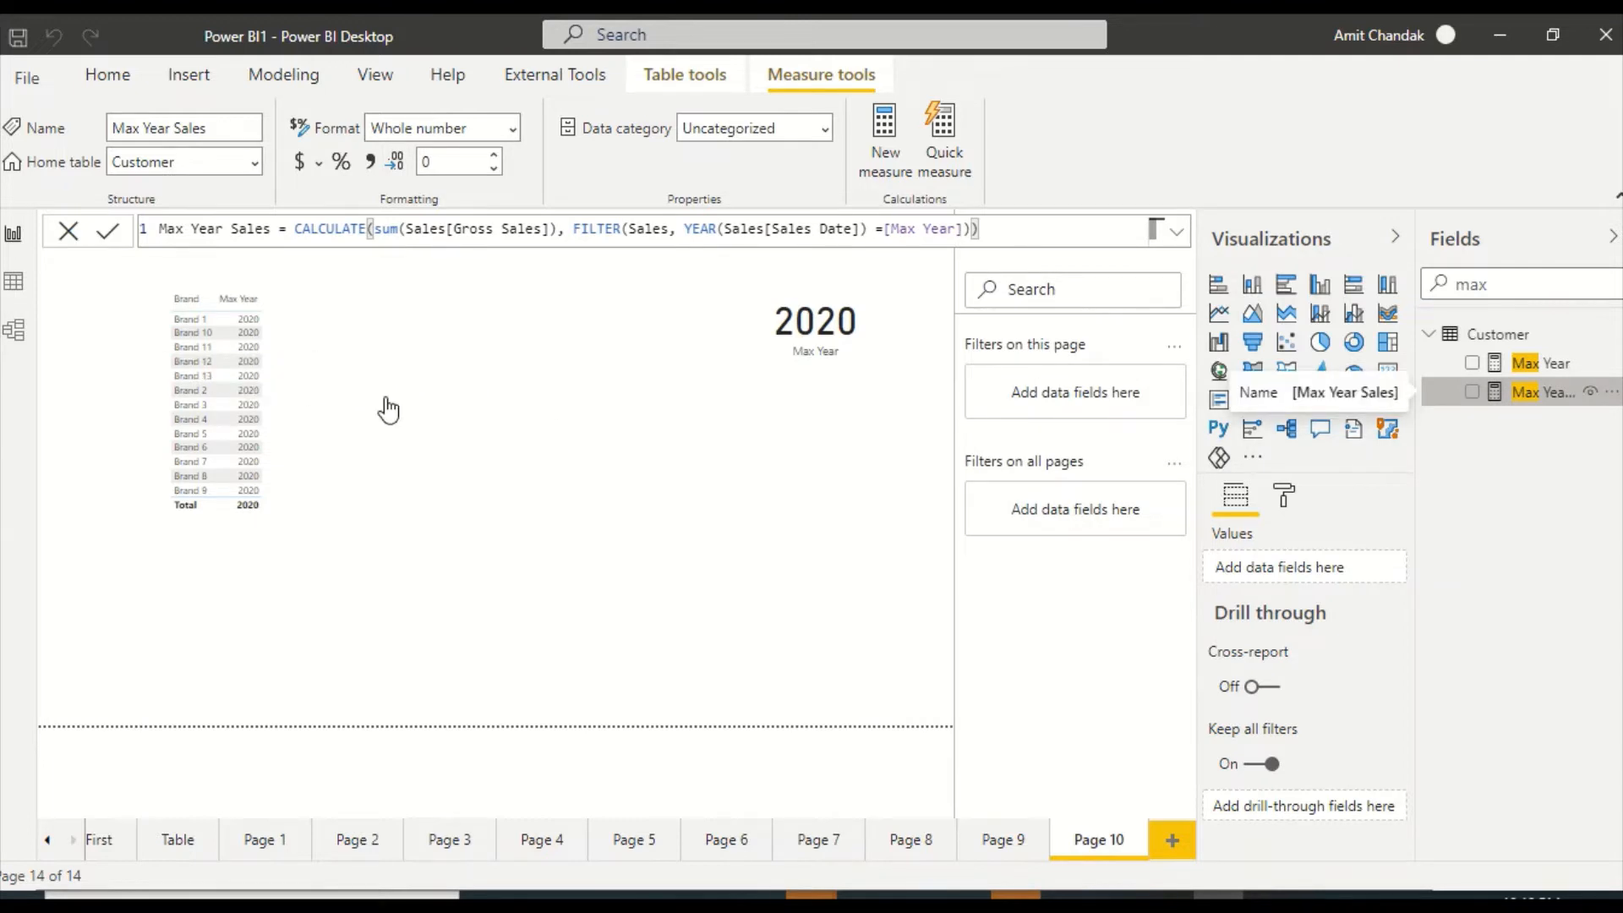
pyautogui.click(321, 459)
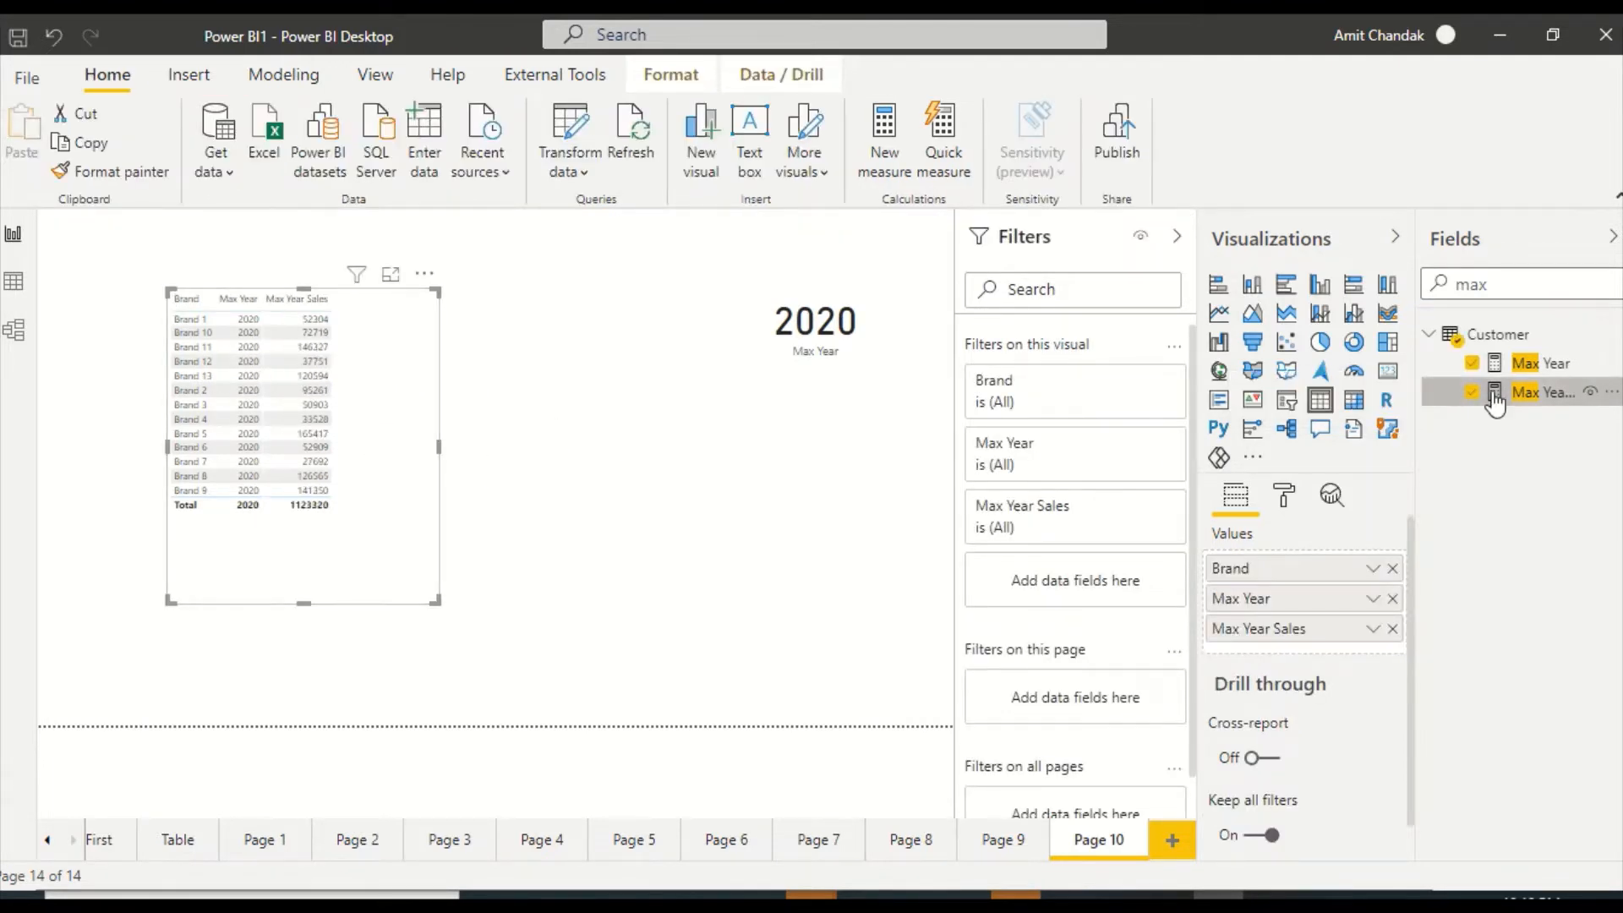
pyautogui.moveTo(435, 601); pyautogui.dragTo(528, 644)
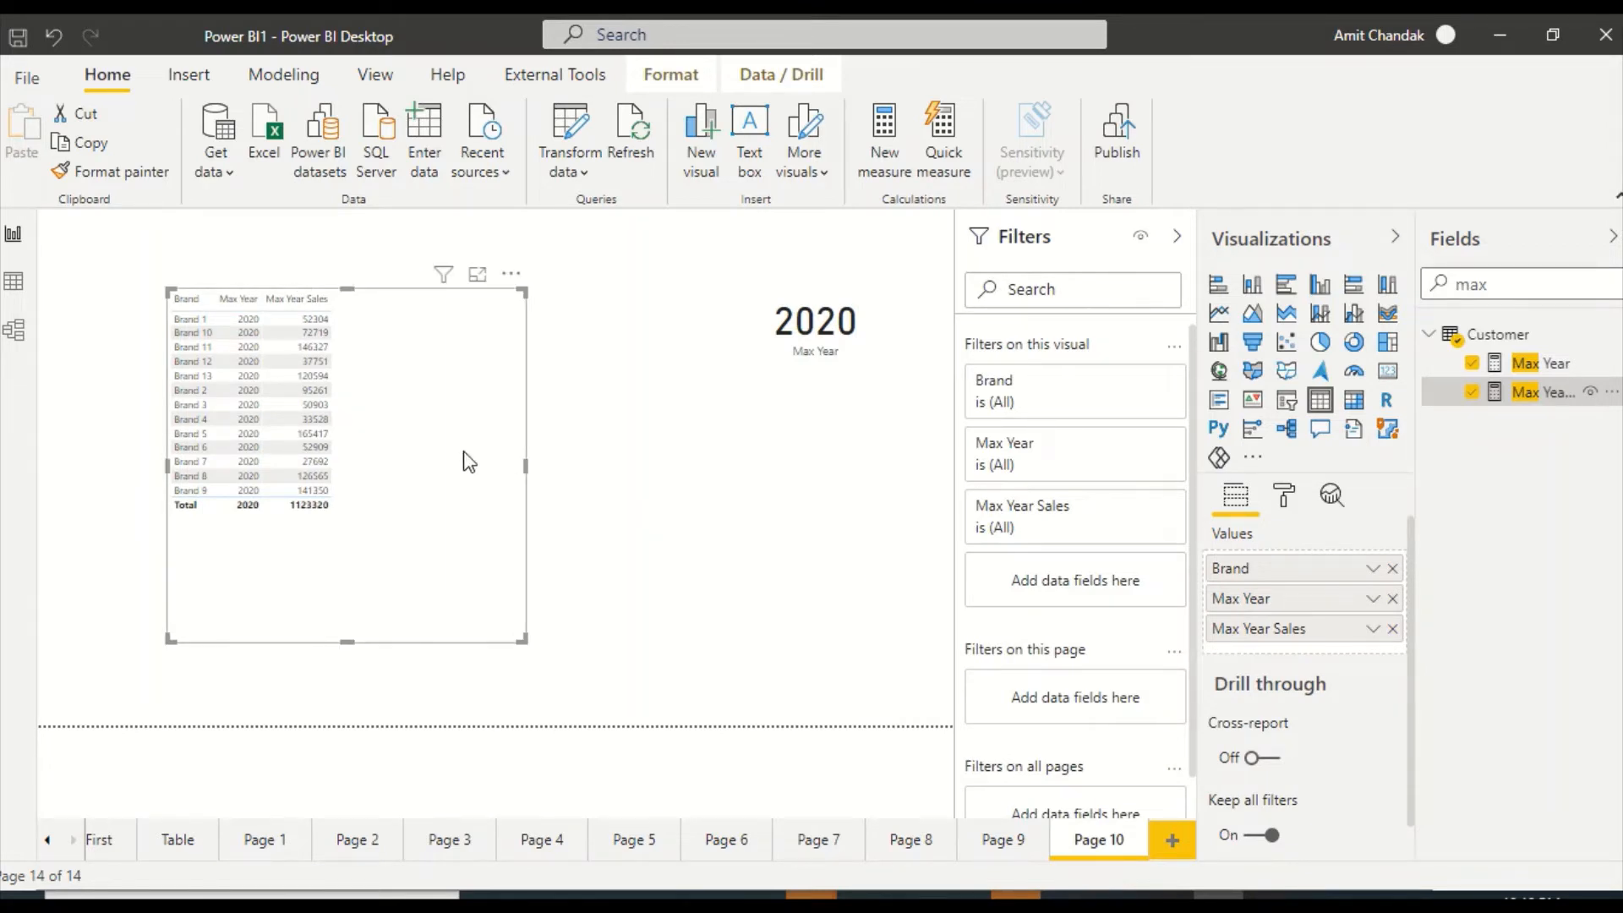
# Copy the whole Max Year Sales formula and paste it into a new measure
pyautogui.click(1509, 393)
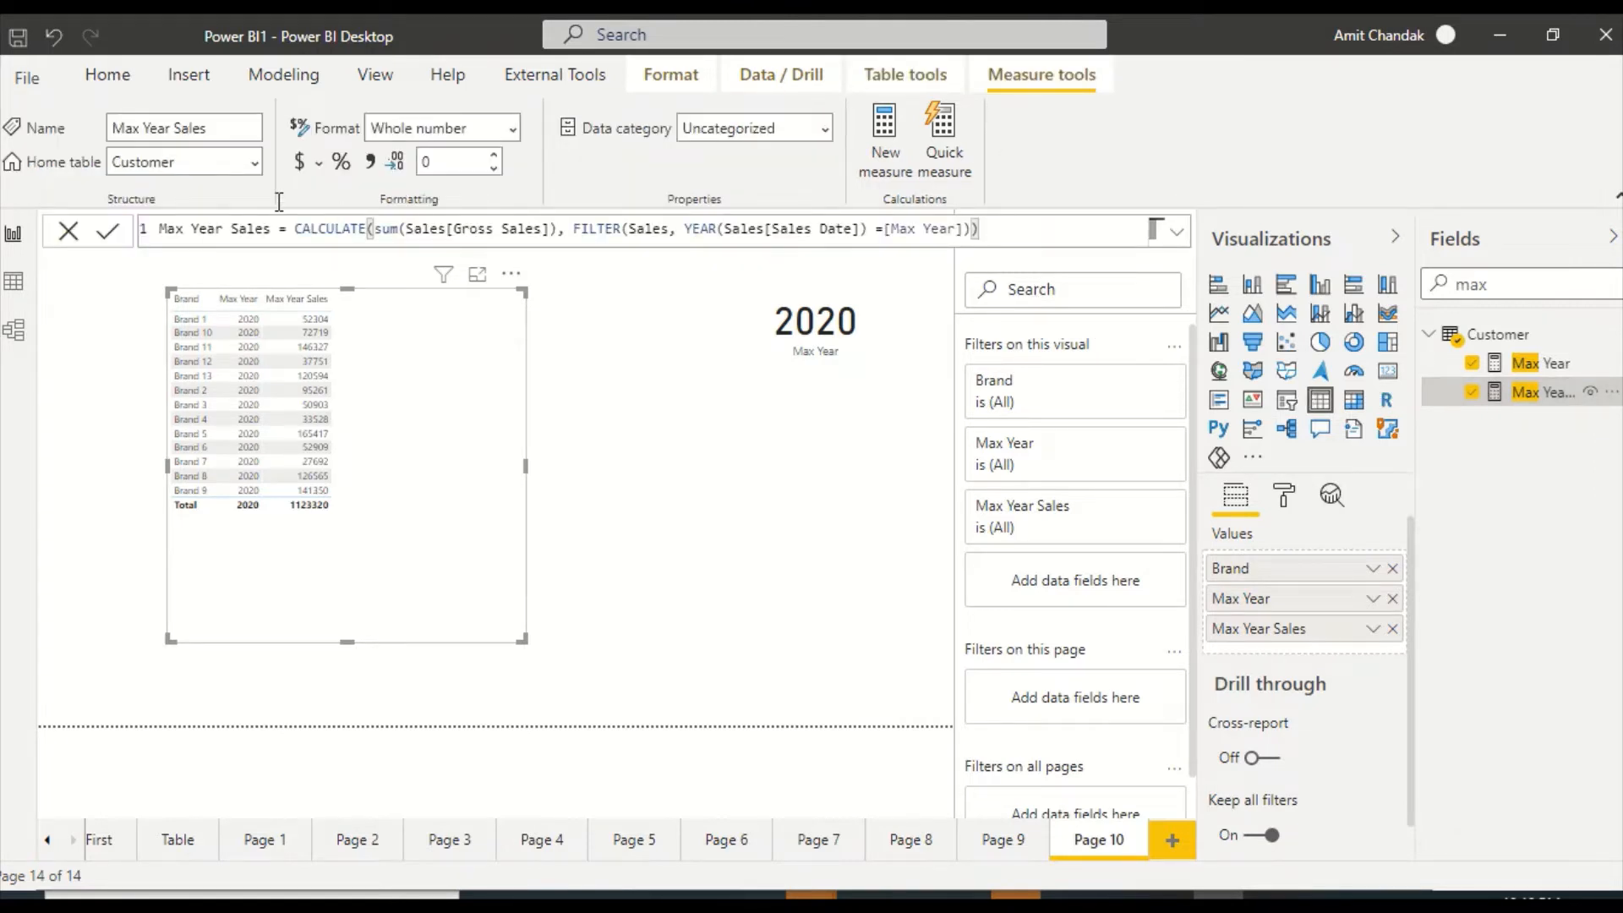
pyautogui.moveTo(1006, 229); pyautogui.dragTo(133, 230)
pyautogui.hotkey('ctrl', 'c')
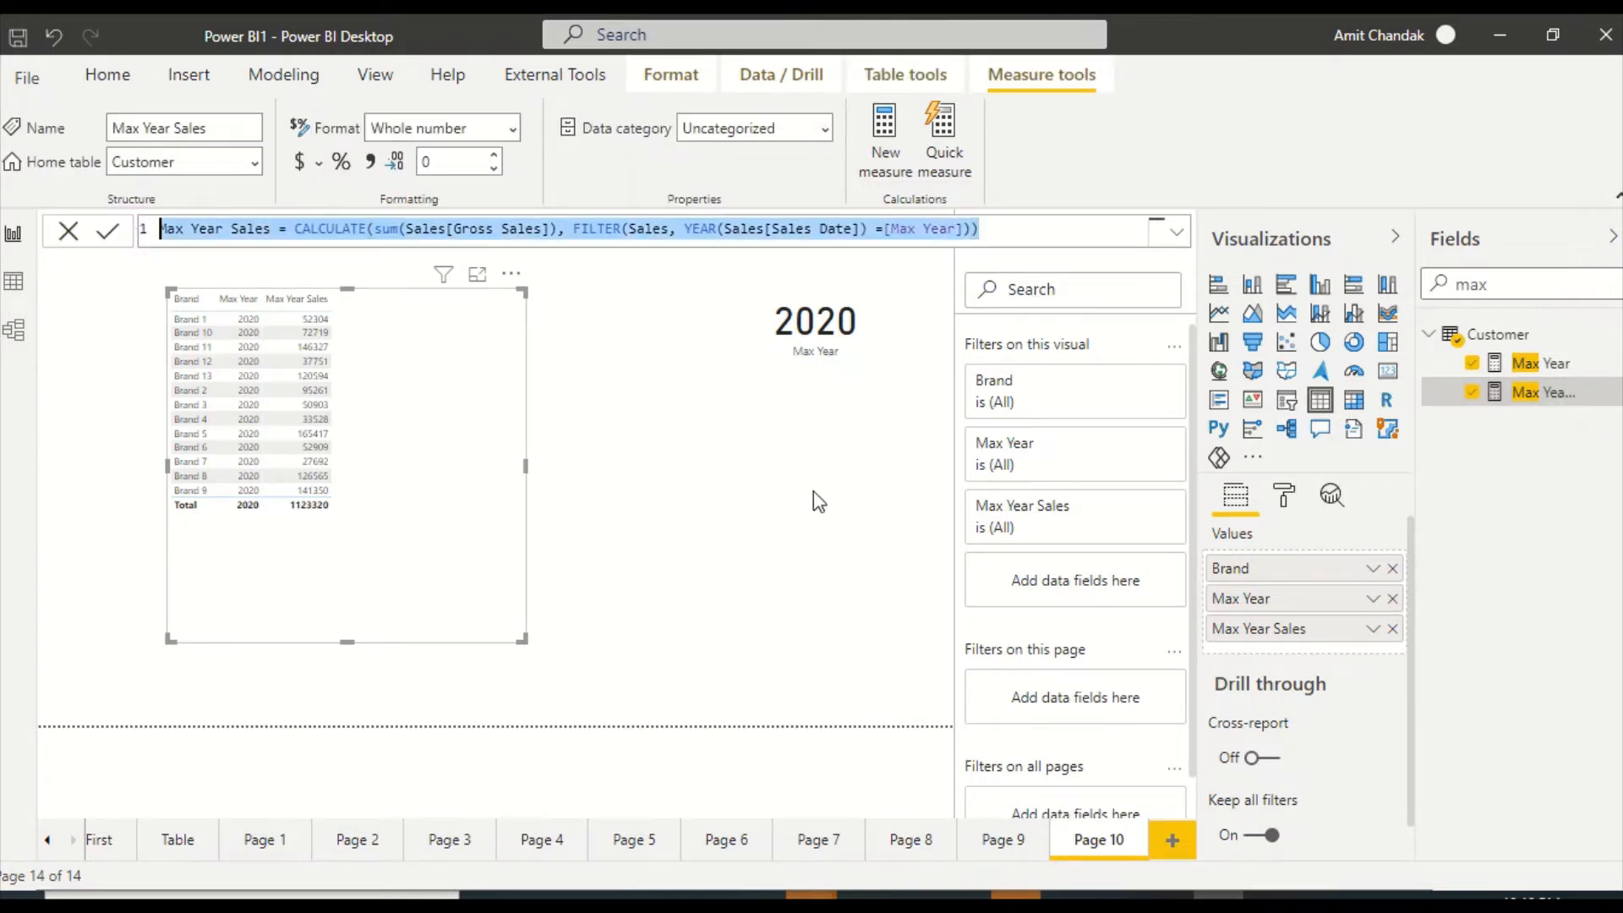
pyautogui.click(873, 152)
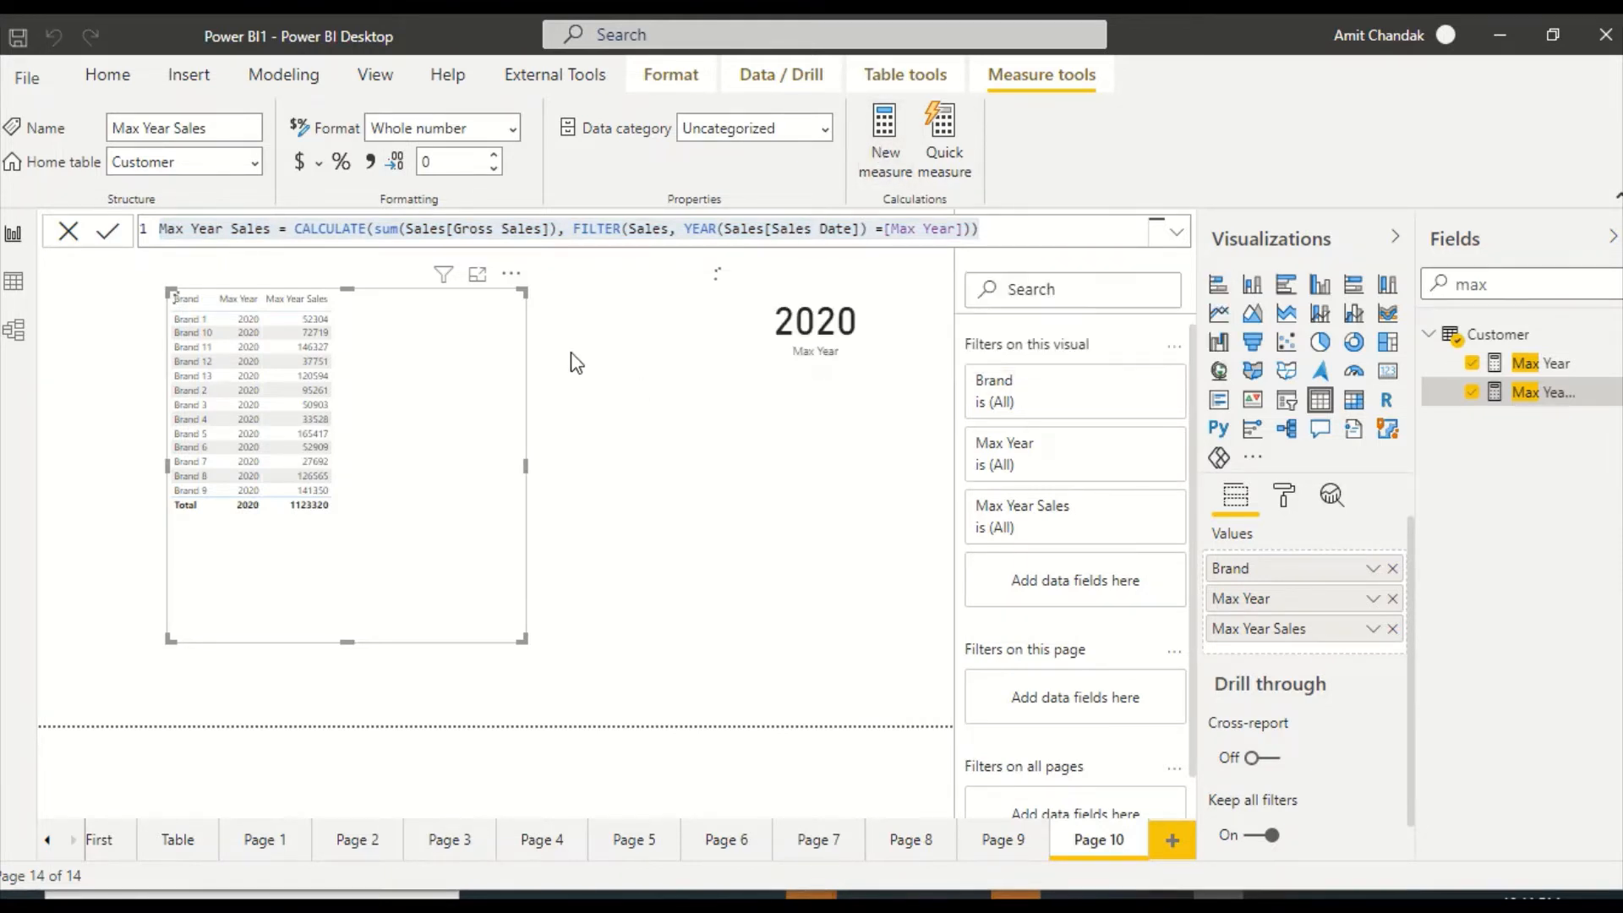
pyautogui.hotkey('ctrl', 'v')
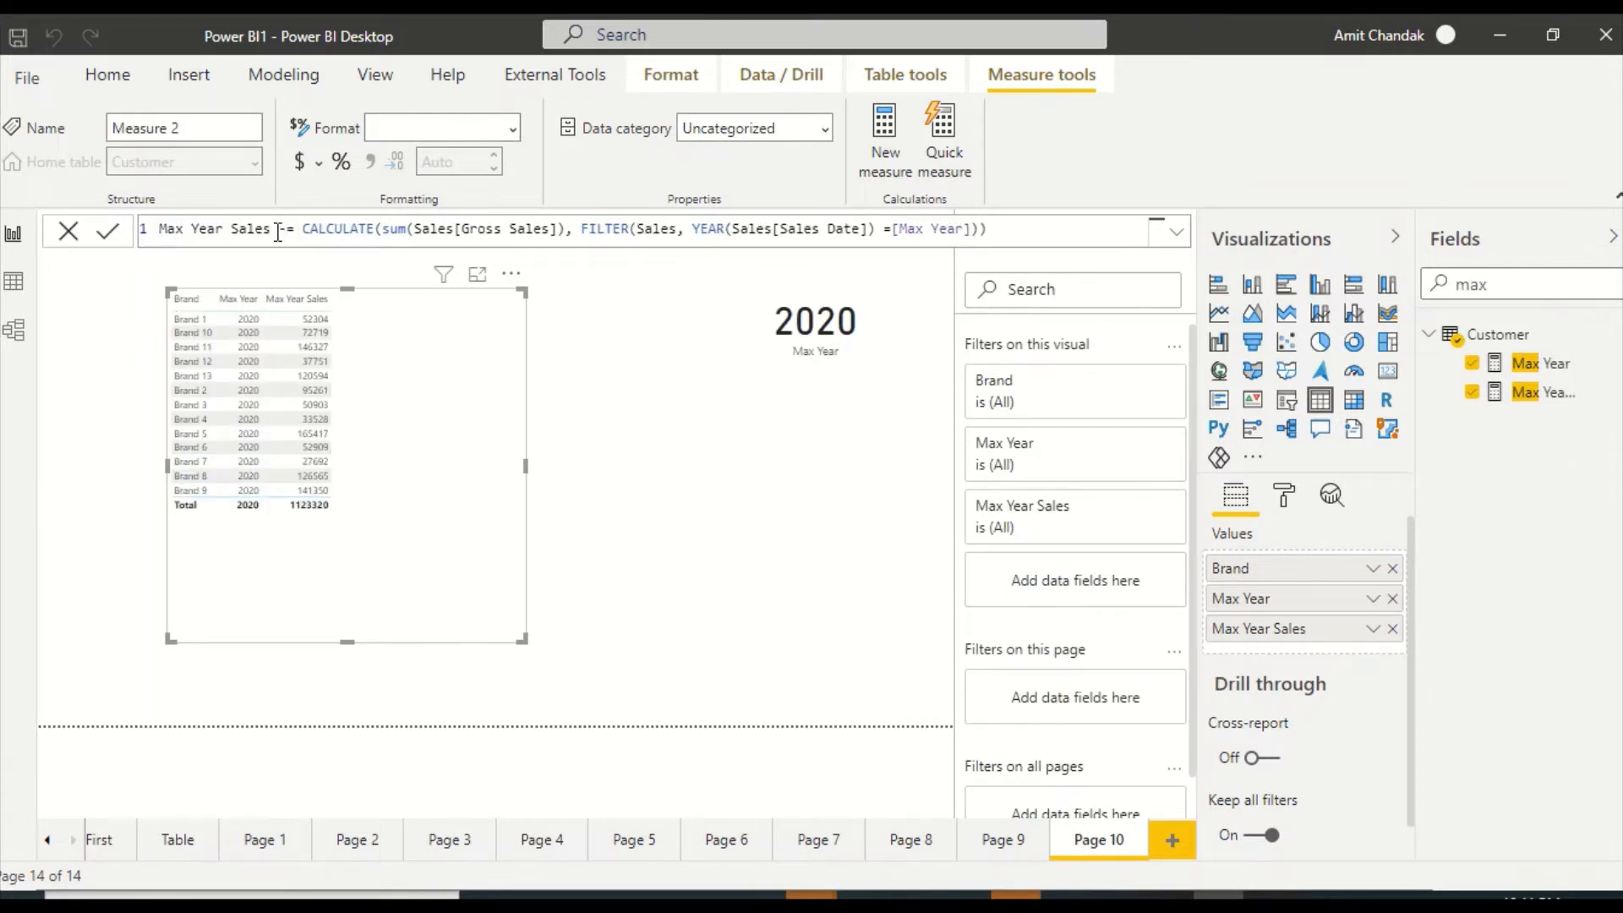
# Name the copied measure "Max Year Sales -1", change its condition to [Max Year]-1 and commit it
pyautogui.write('1')
pyautogui.click(982, 230)
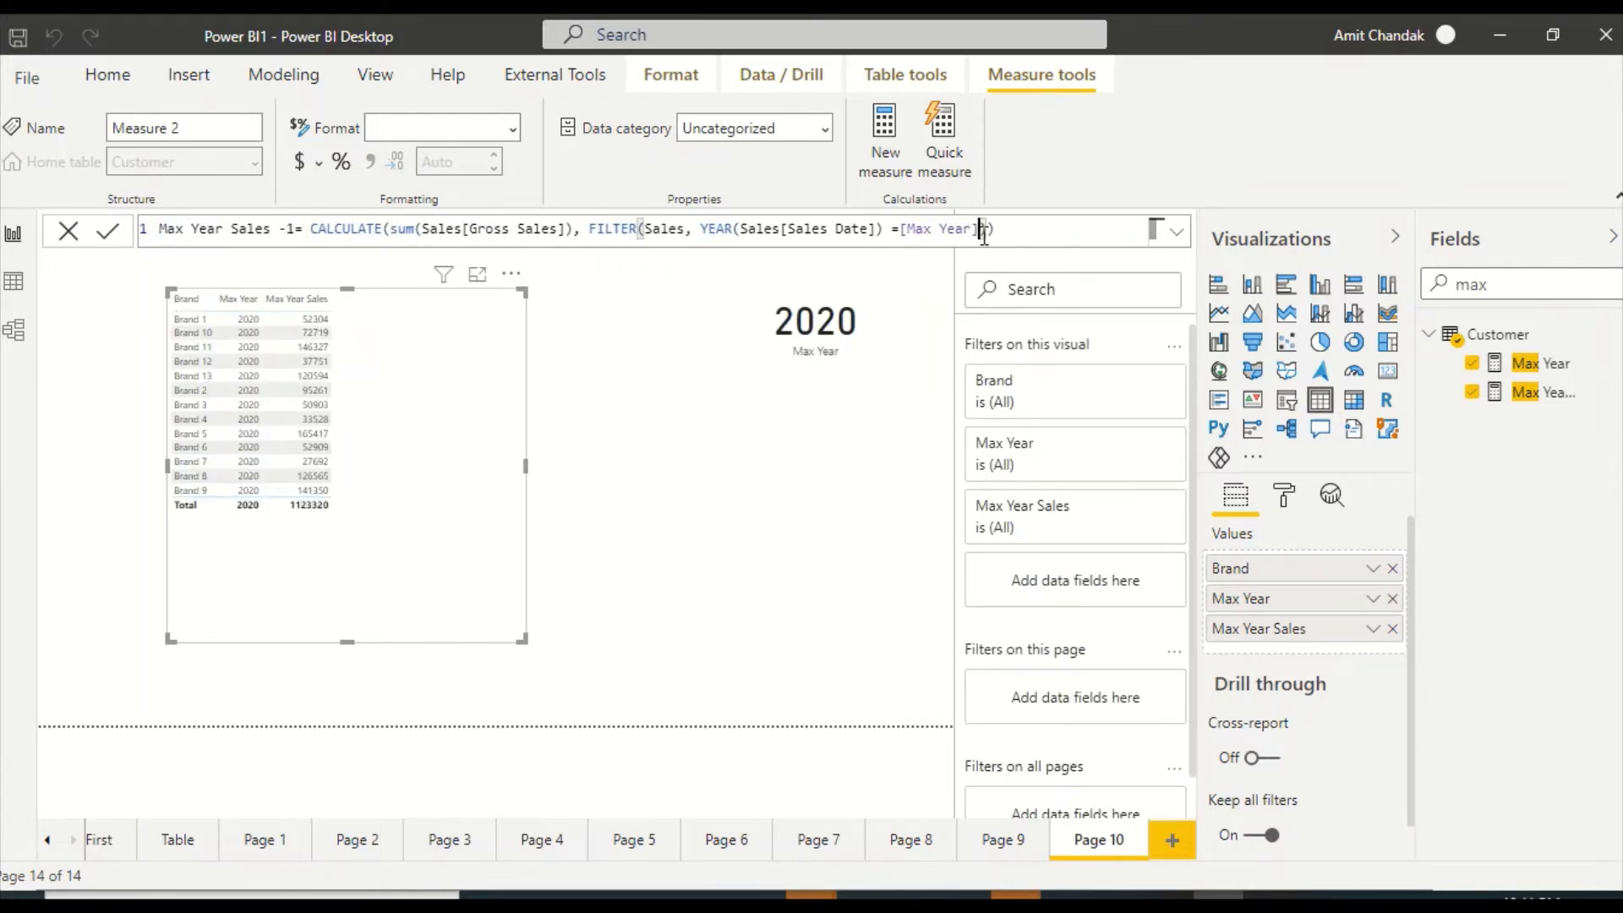
pyautogui.write('-1')
pyautogui.press('Return')
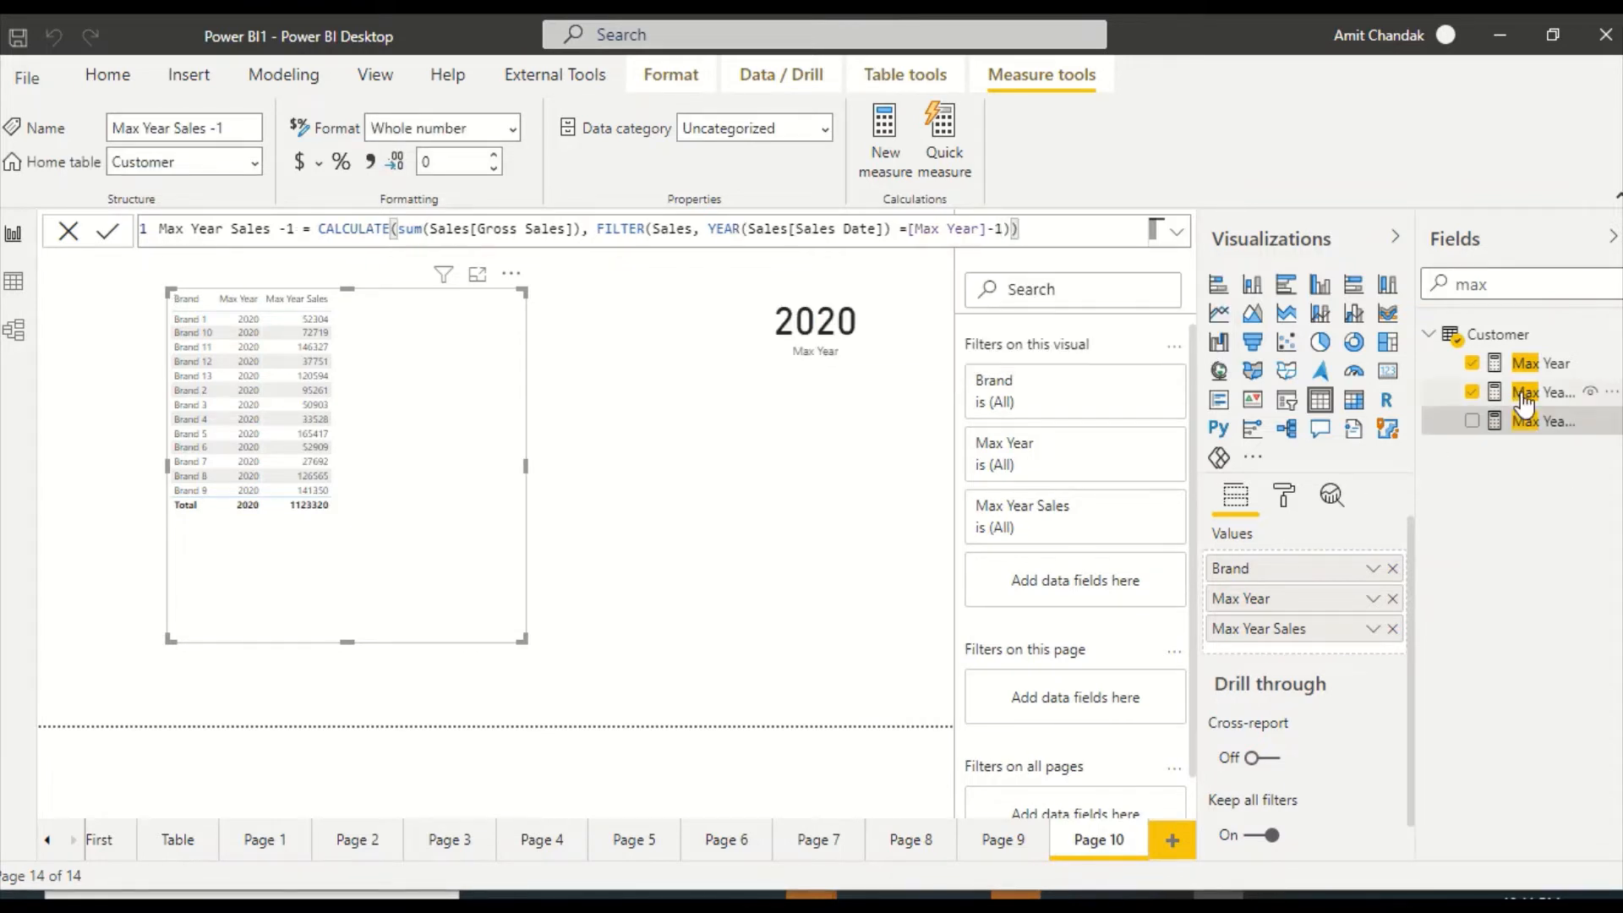
# Add the Max Year Sales -1 measure to the Brand table and adjust the visual's width to fit the columns
pyautogui.moveTo(1515, 391); pyautogui.dragTo(464, 445)
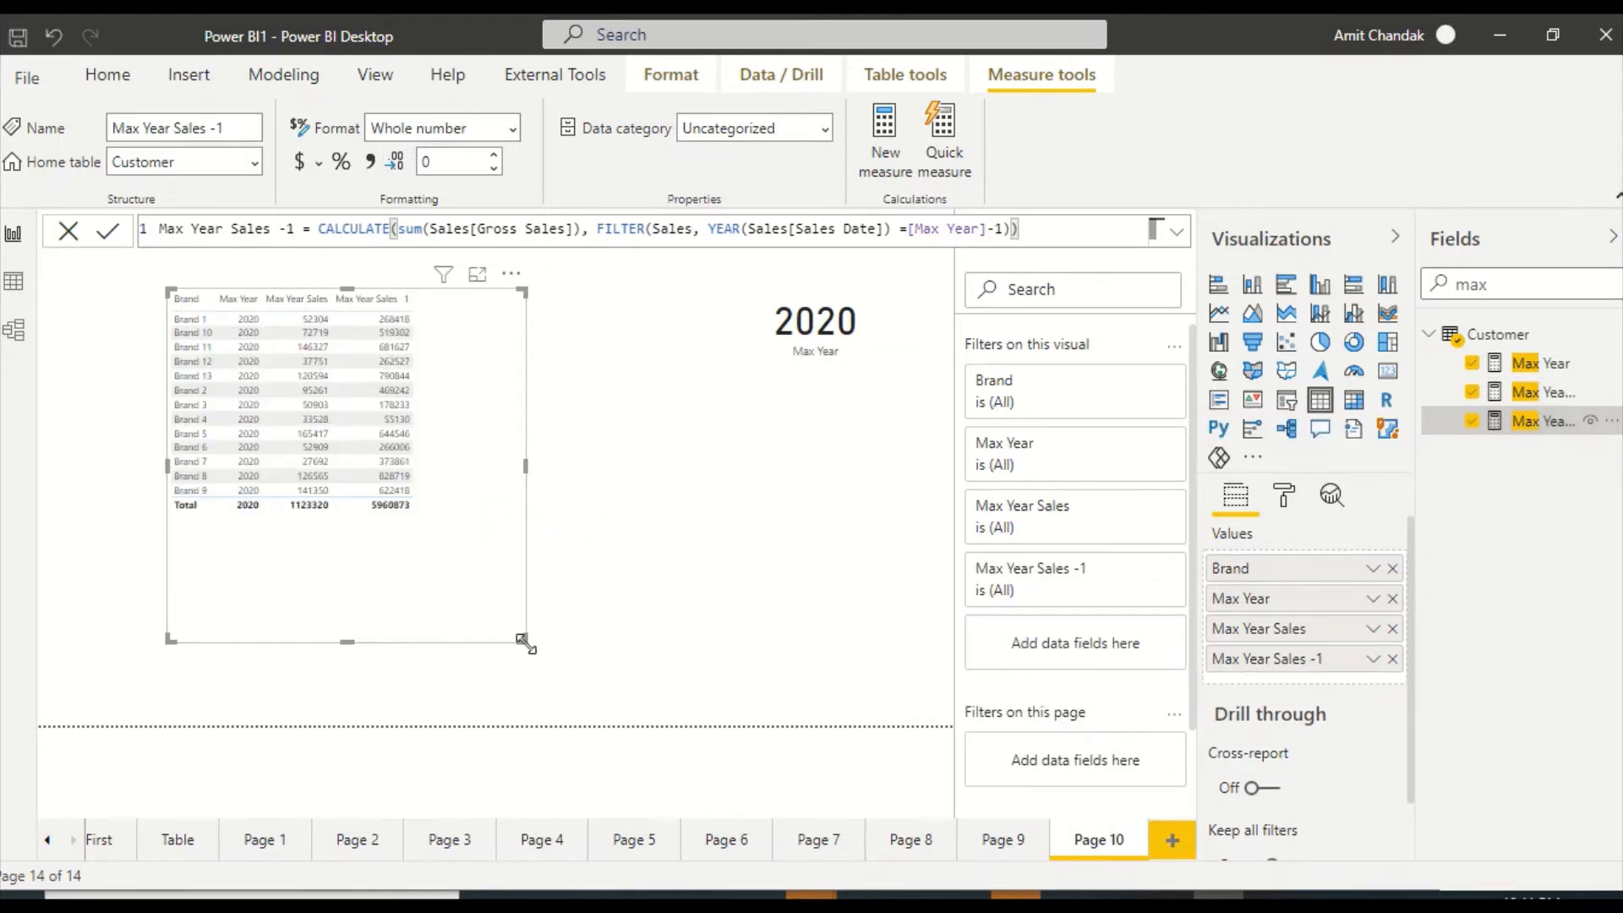
pyautogui.moveTo(525, 644); pyautogui.dragTo(635, 644)
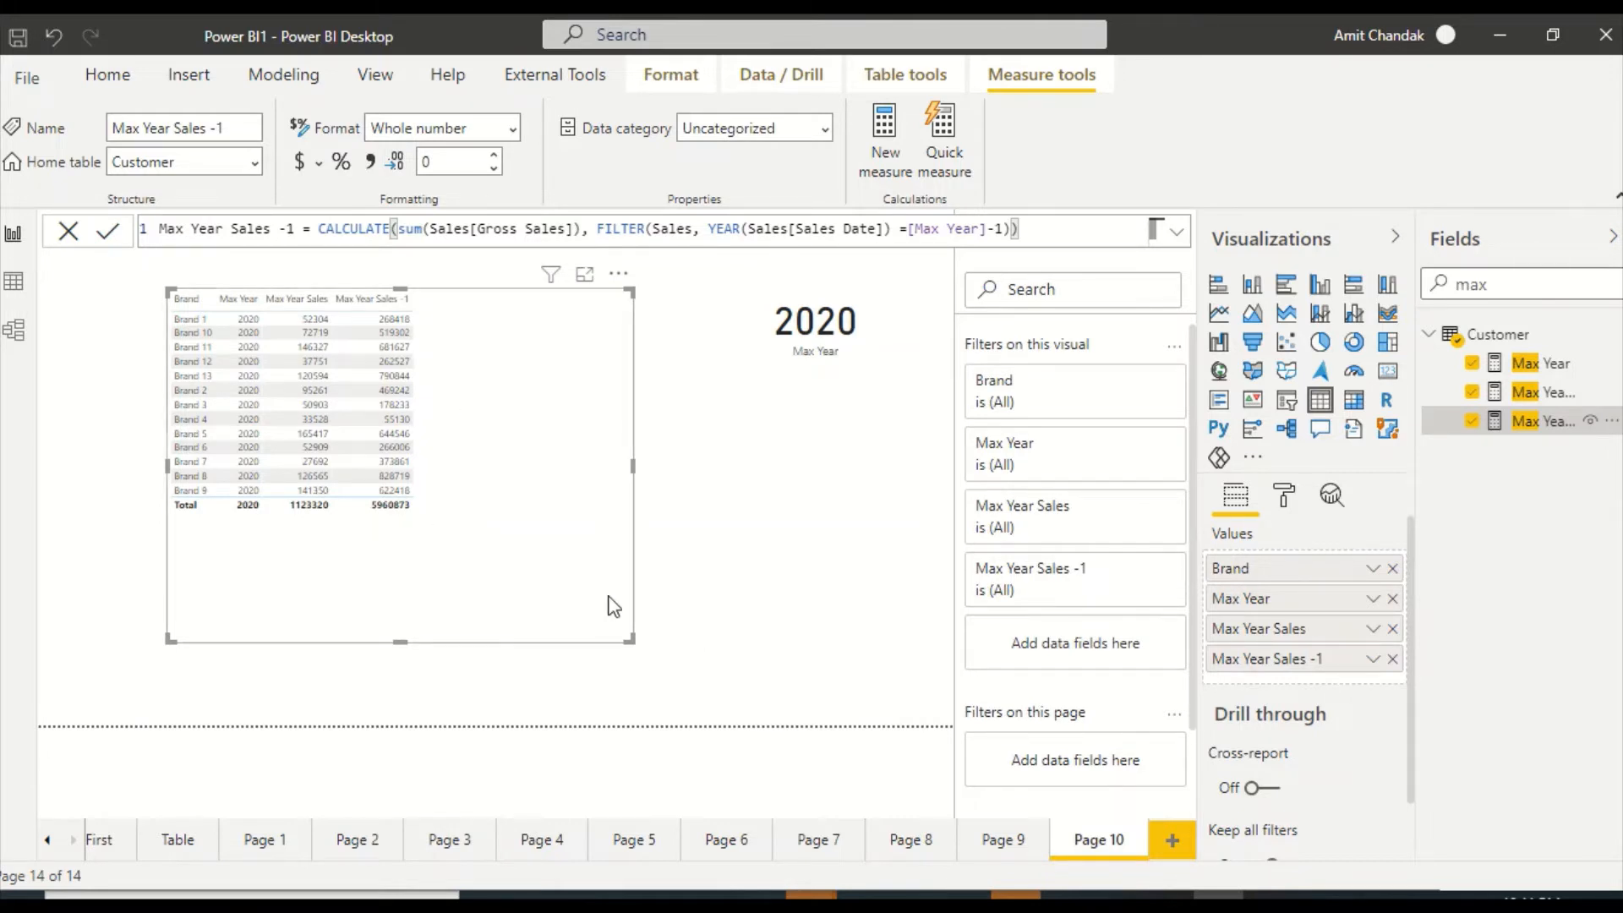
pyautogui.moveTo(630, 640); pyautogui.dragTo(524, 633)
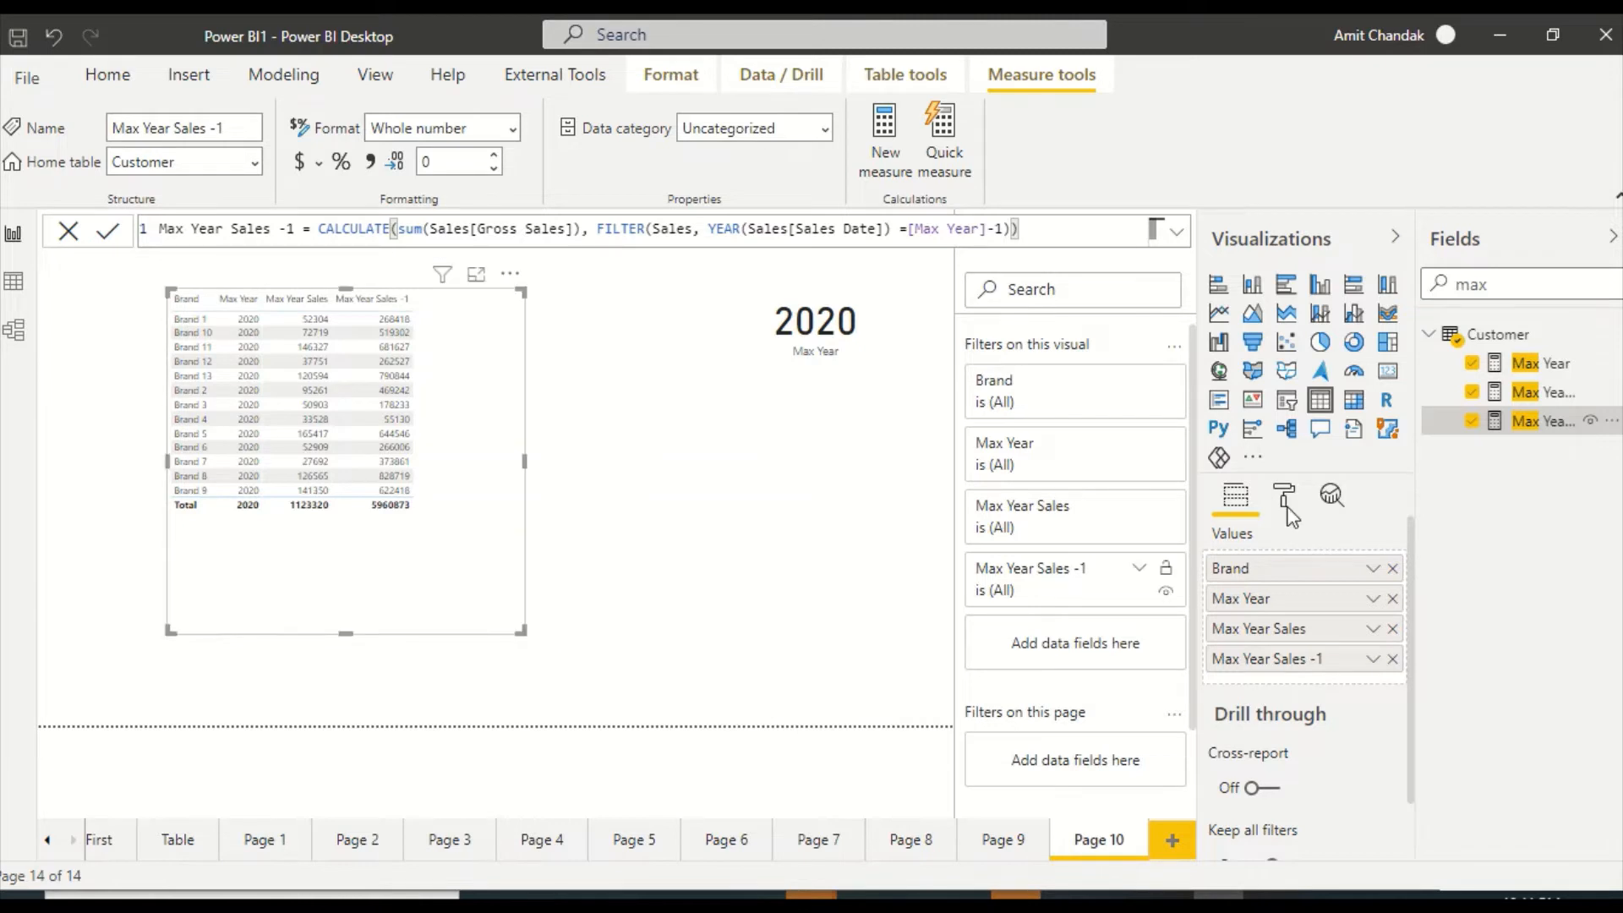
# Clear the field search and create a new visual from the Sales table's Sales Date below the Max Year card
pyautogui.click(1476, 287)
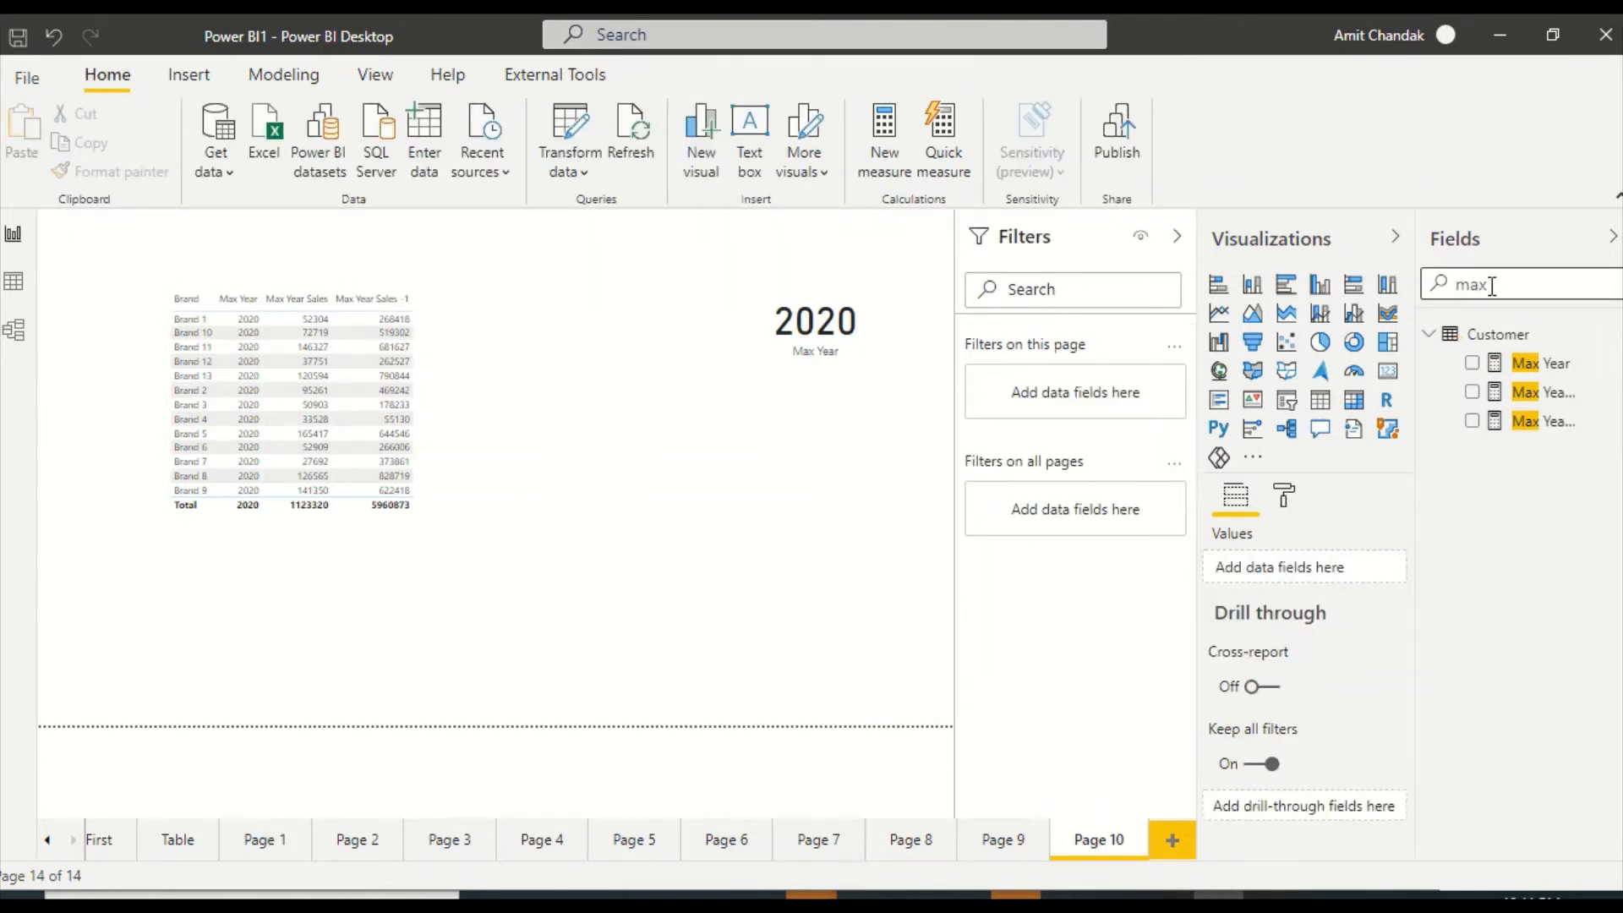
pyautogui.doubleClick(1492, 286)
pyautogui.press('BackSpace')
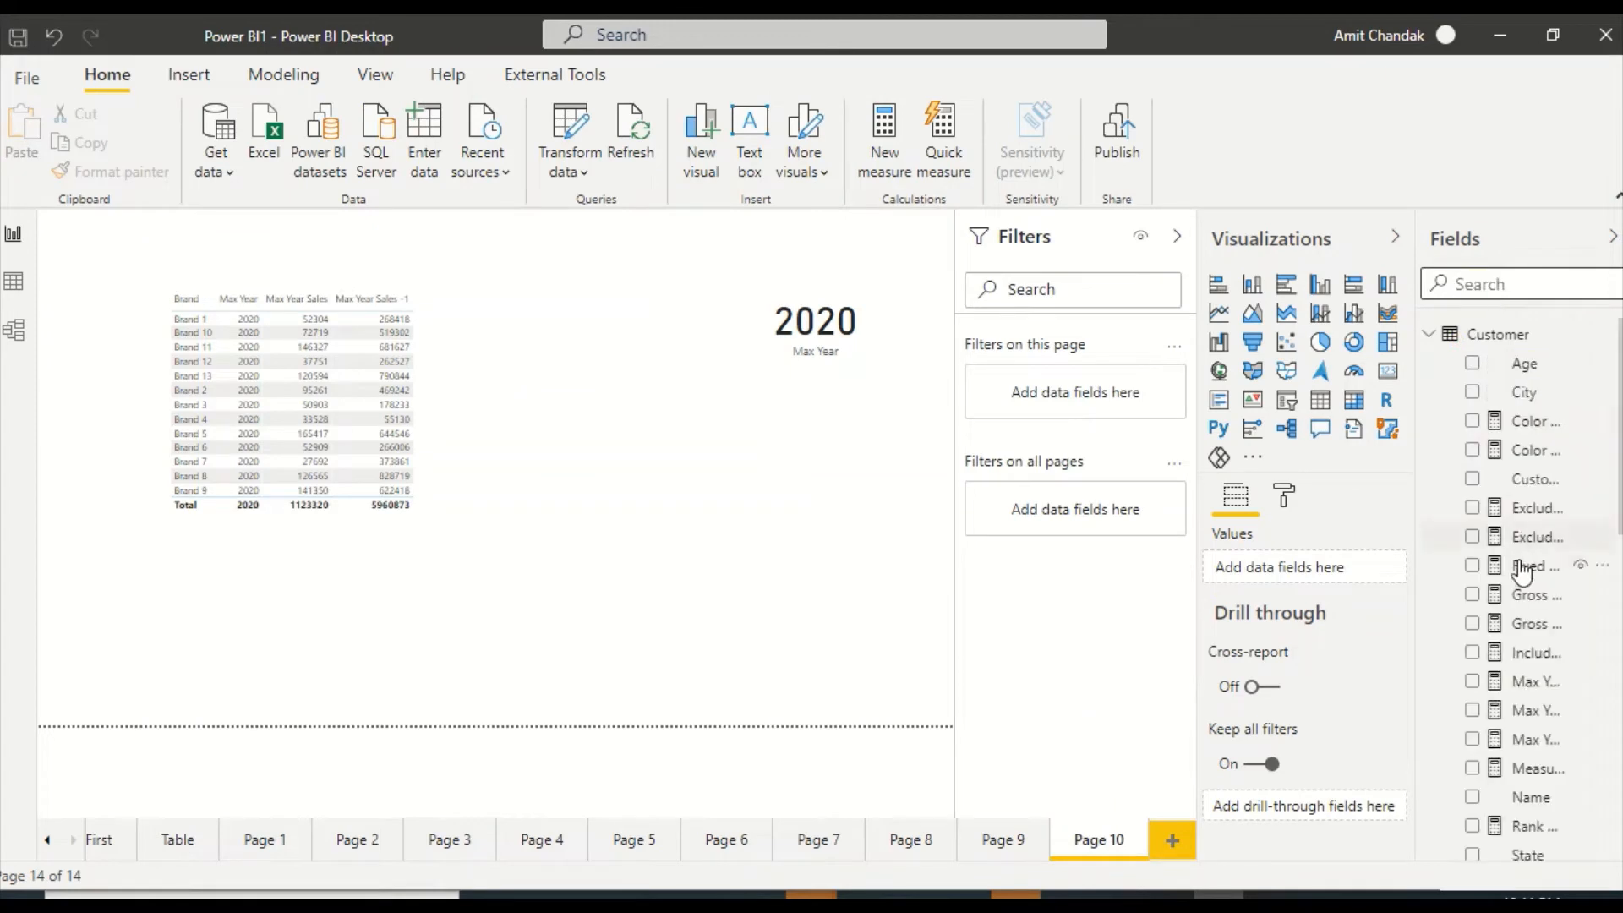
pyautogui.scroll(-8, 1535, 592)
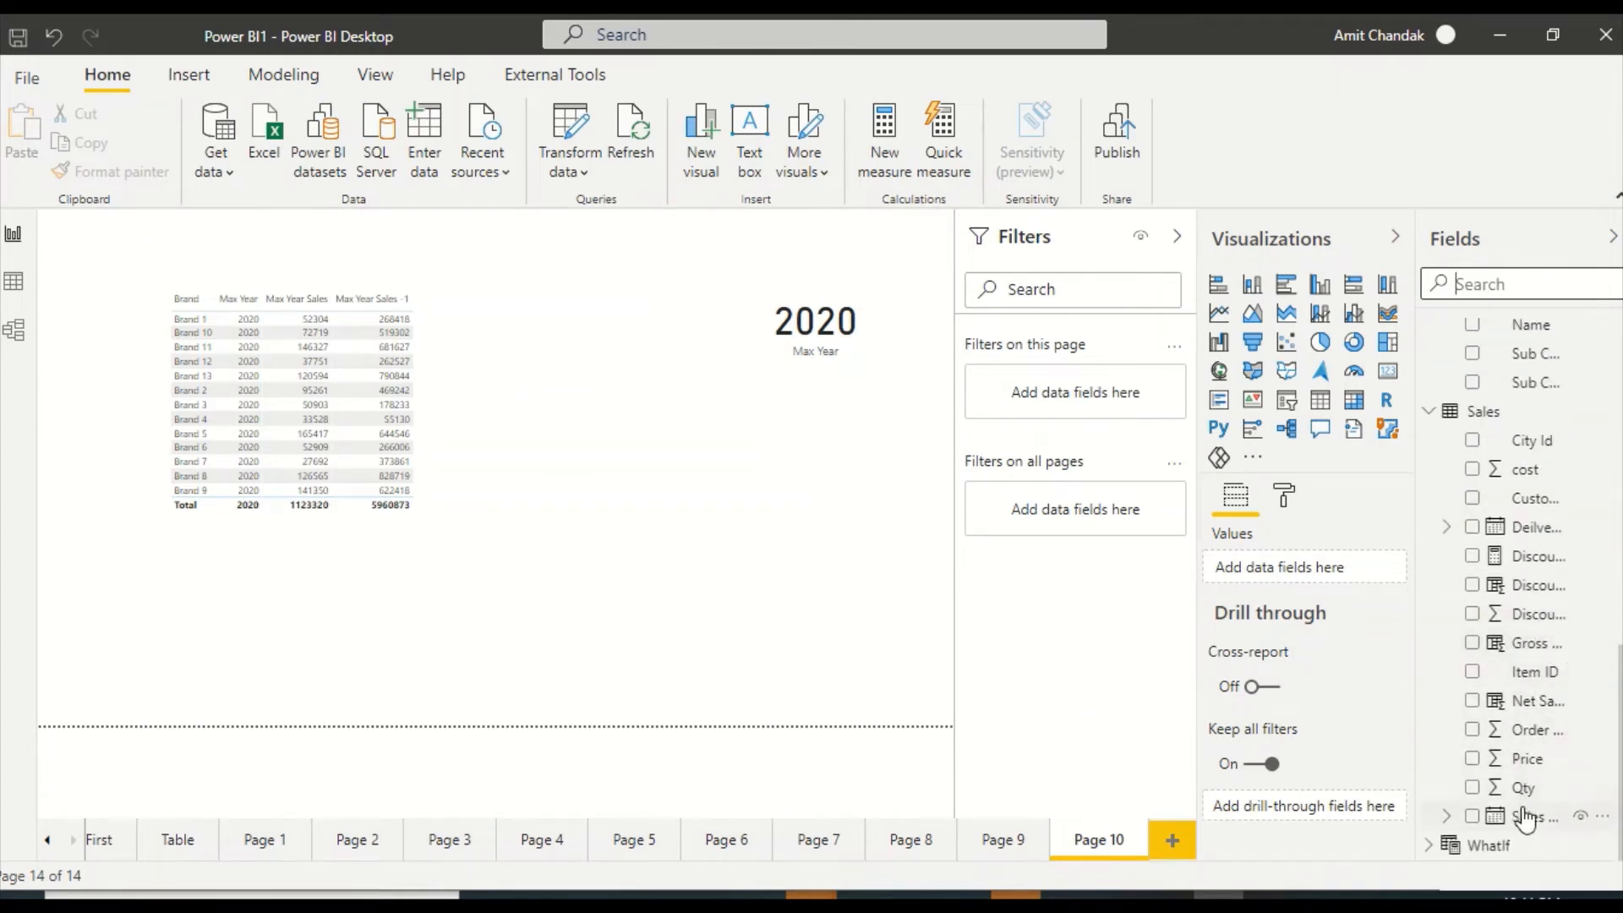
pyautogui.moveTo(1526, 817); pyautogui.dragTo(753, 499)
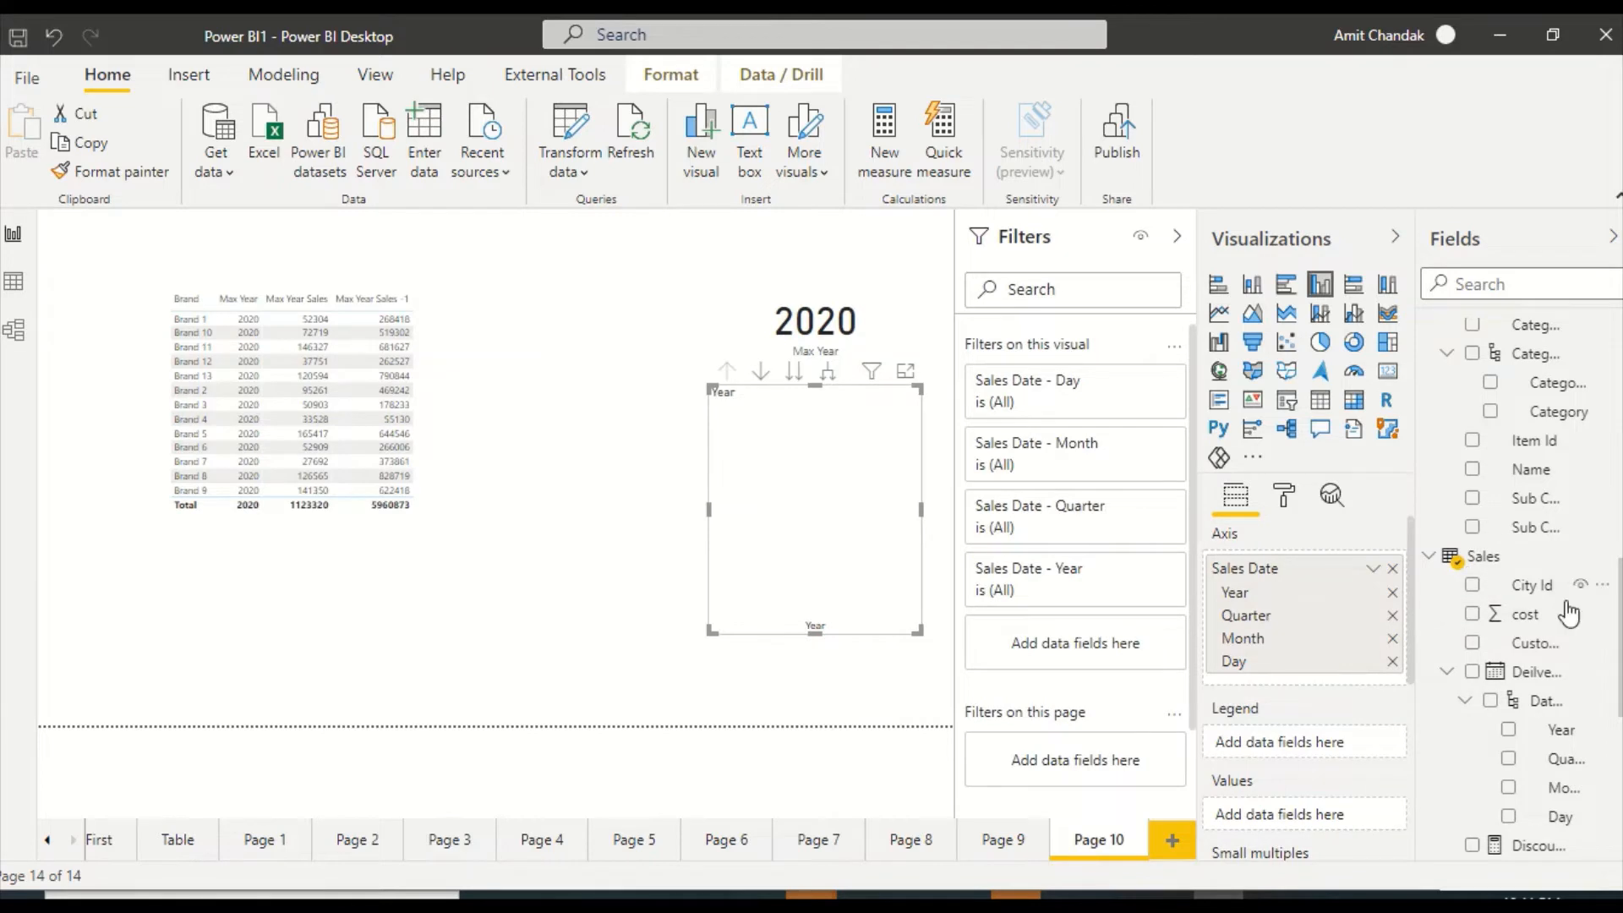
# Add Gross Sales to the new Sales Date visual's values and convert the visual to a table
pyautogui.scroll(-6, 1529, 663)
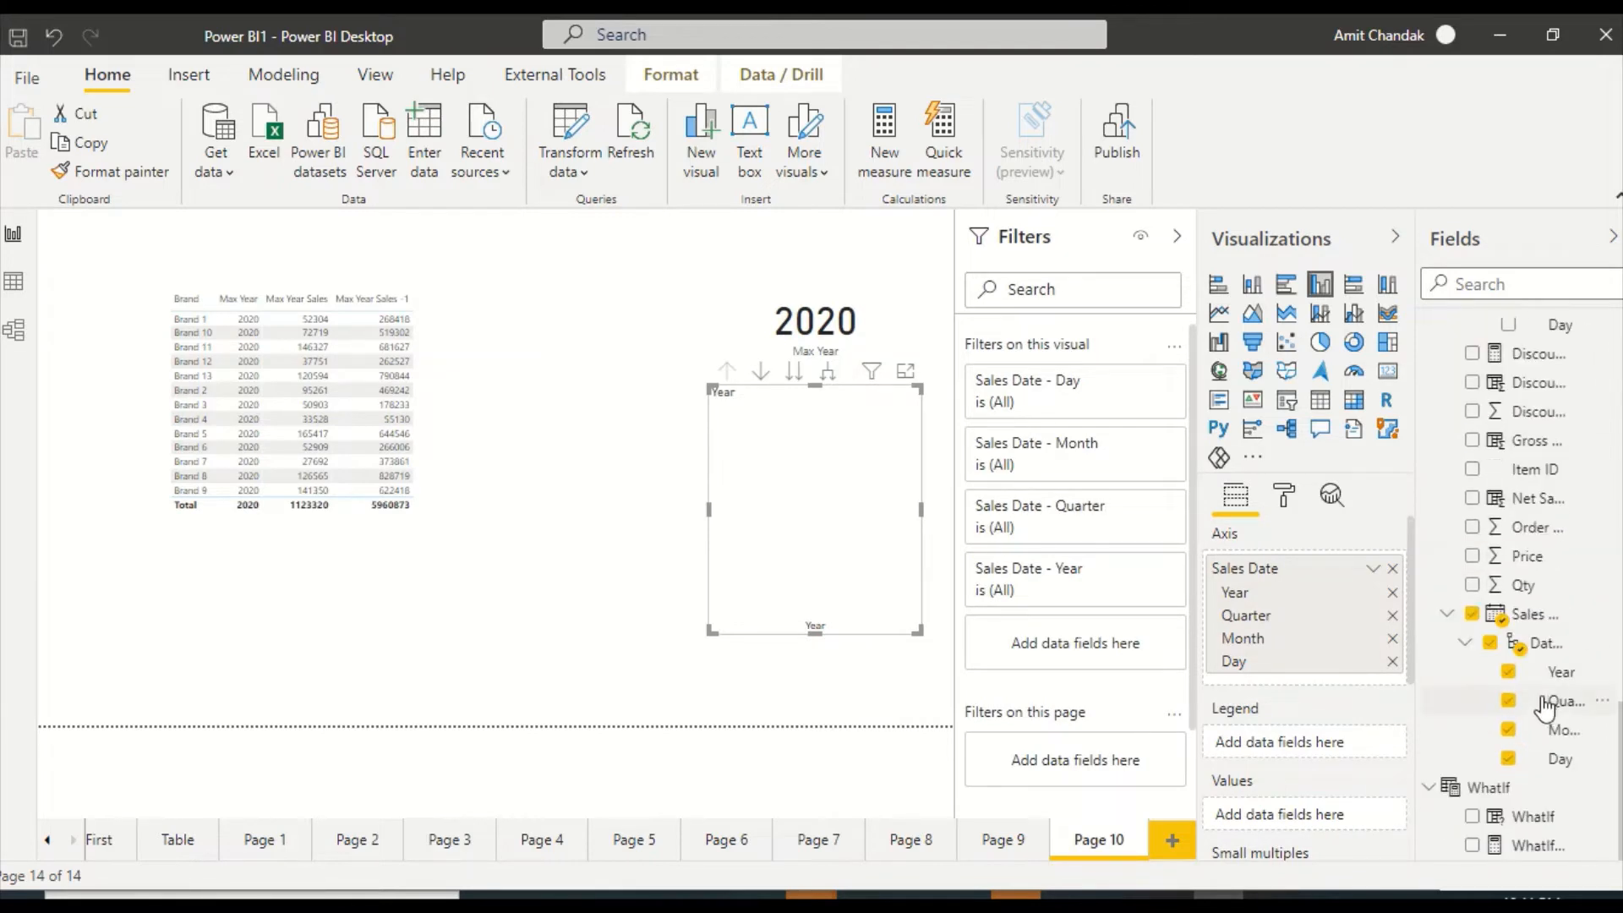
pyautogui.scroll(2, 1541, 514)
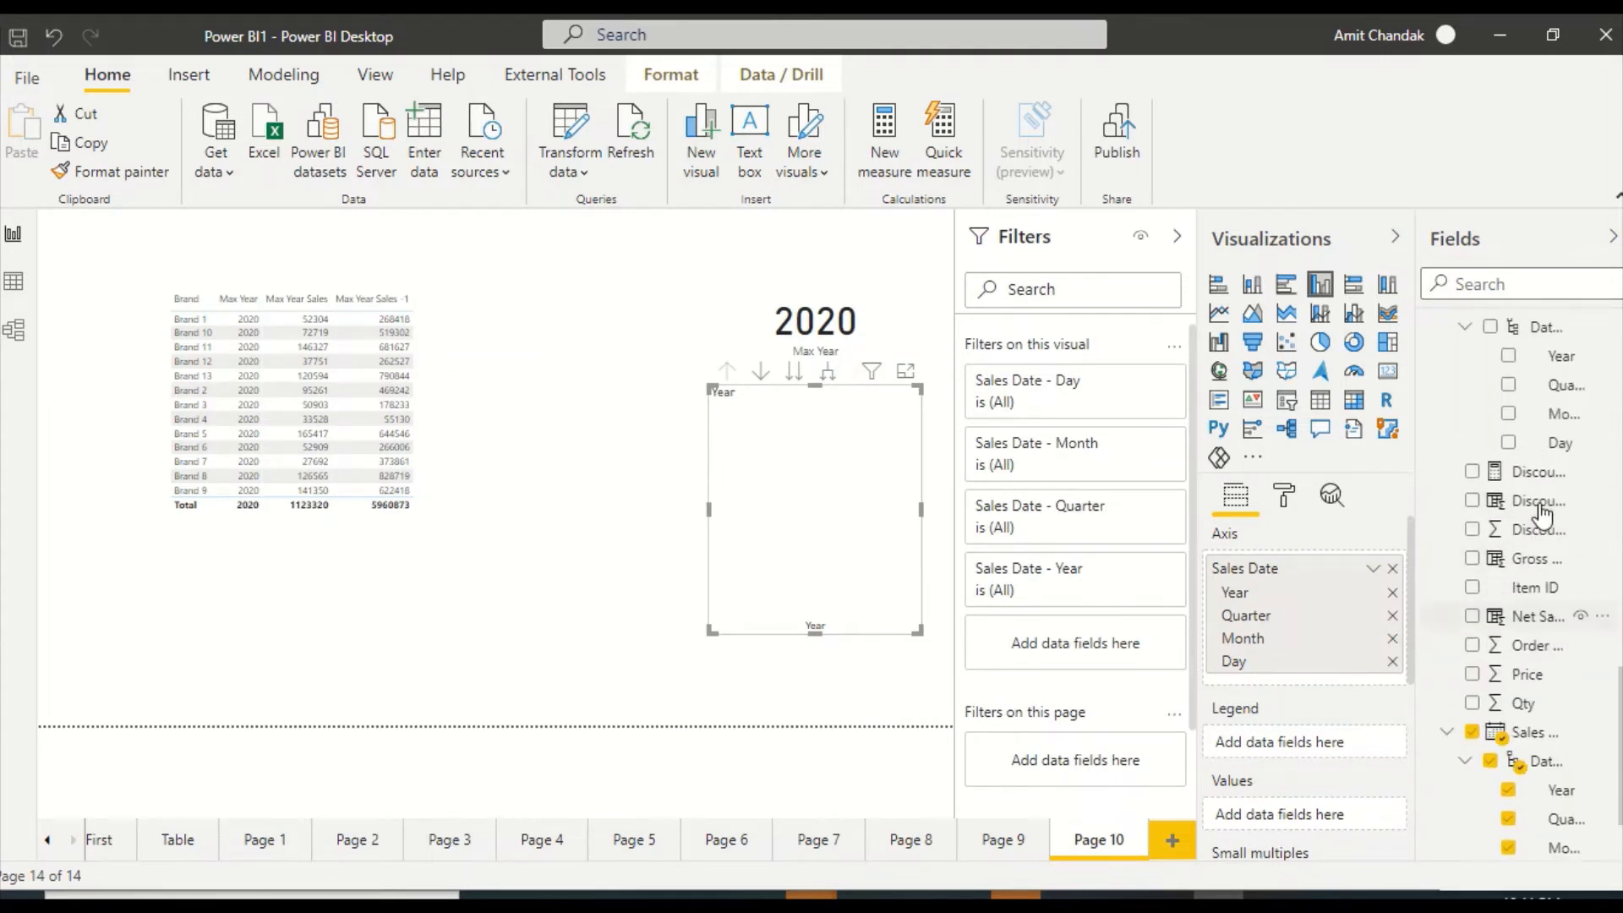
pyautogui.moveTo(1532, 562); pyautogui.dragTo(1310, 819)
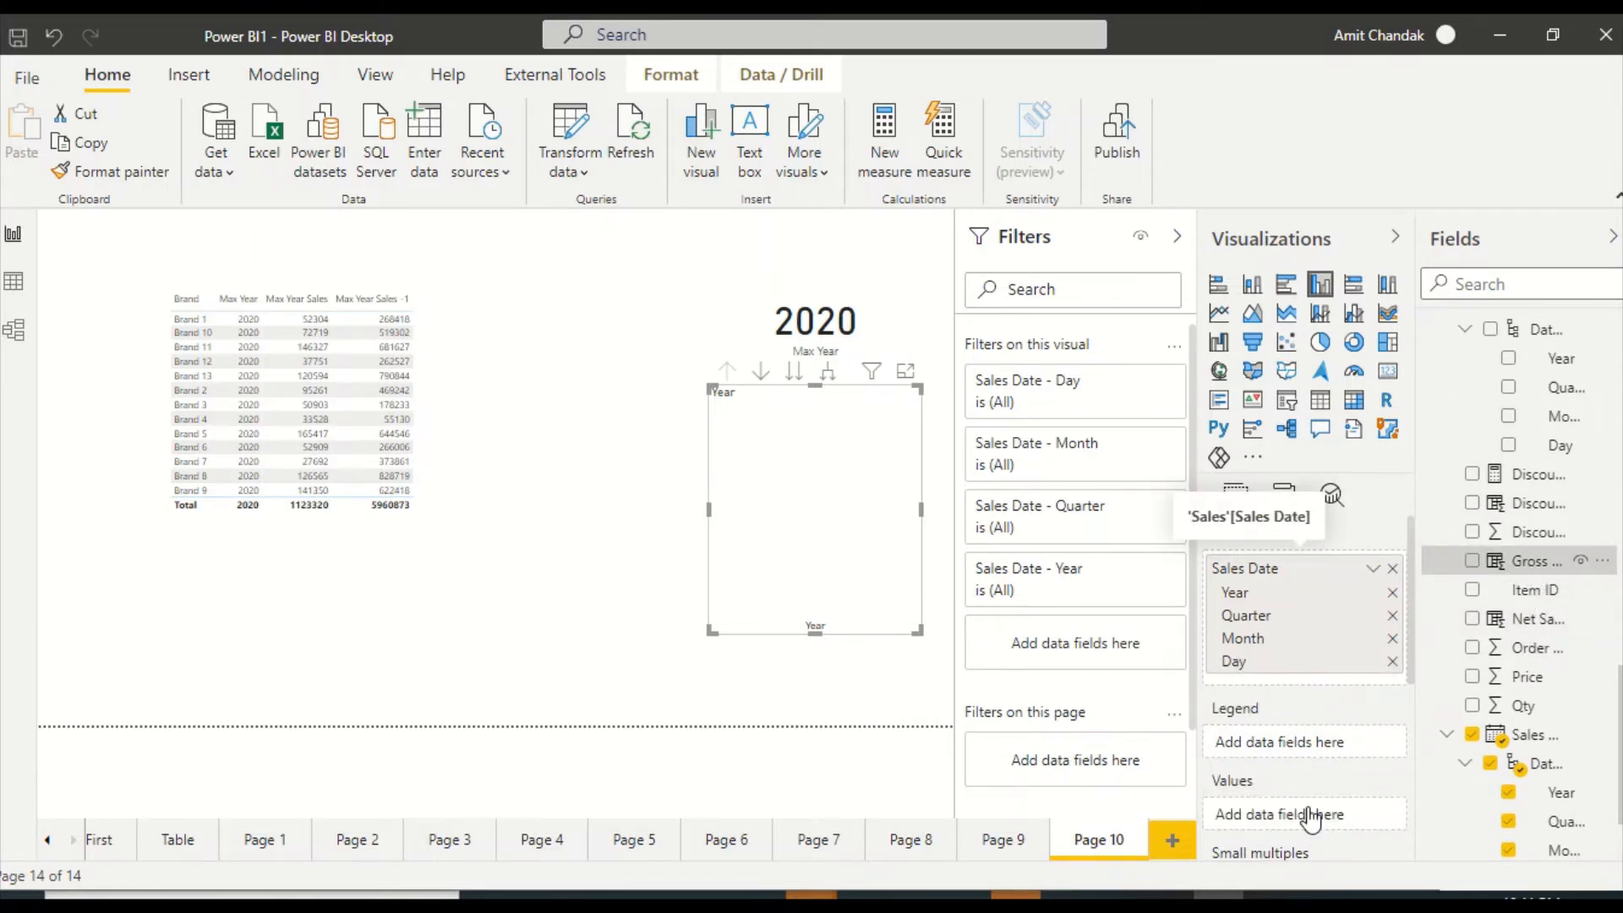
pyautogui.click(1320, 403)
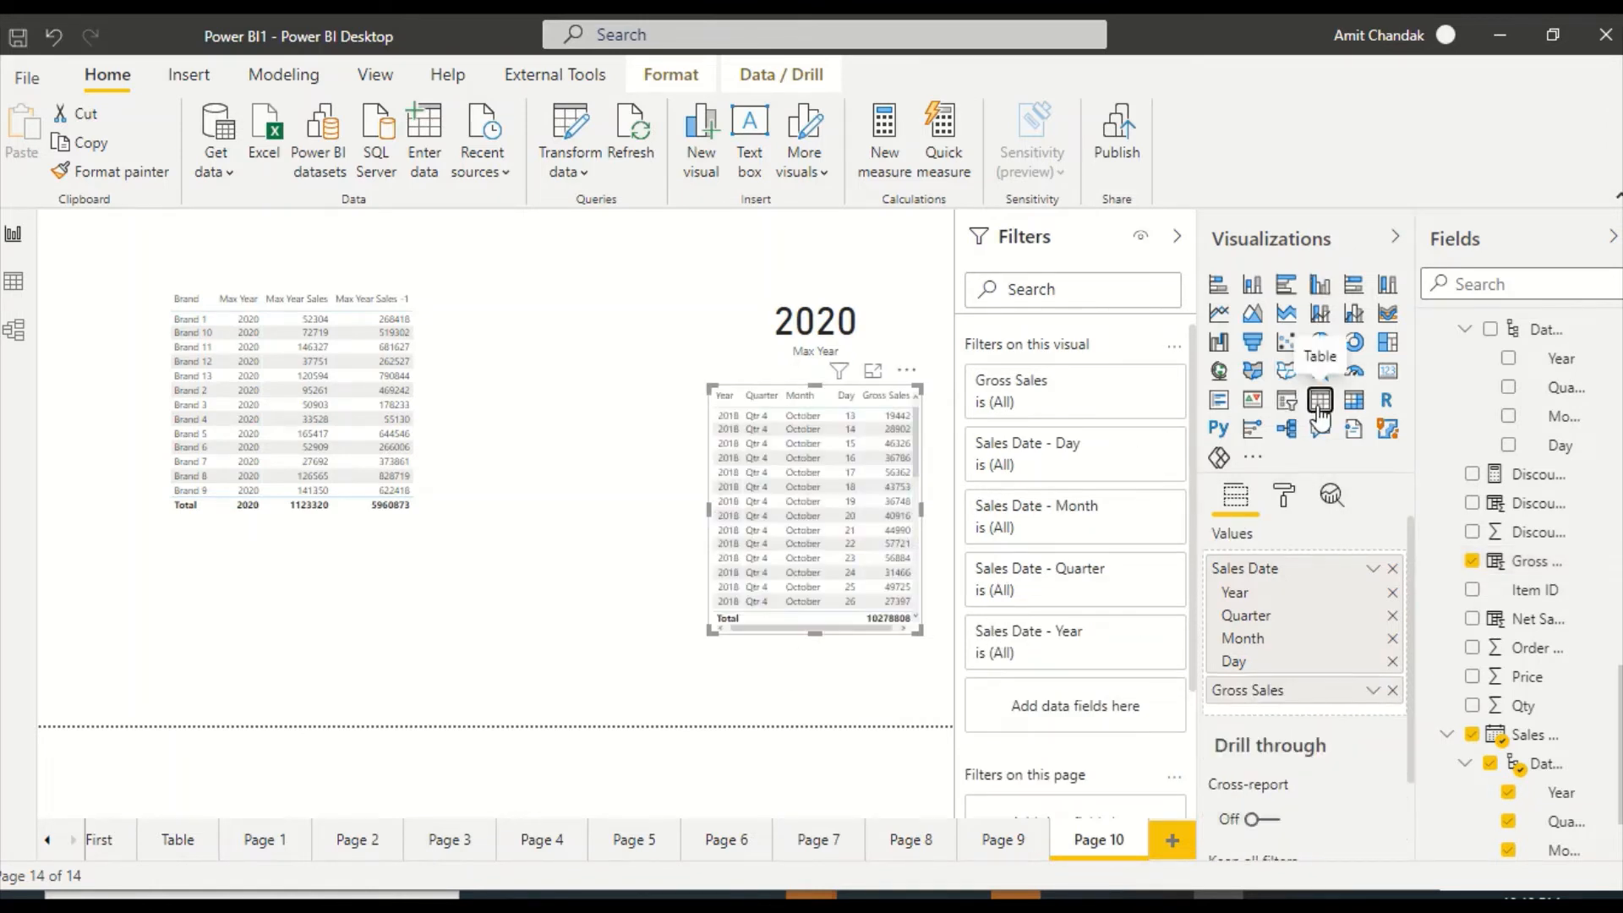
# Remove Quarter, Month and Day from the Sales Date table so it groups gross sales by year only
pyautogui.click(1392, 616)
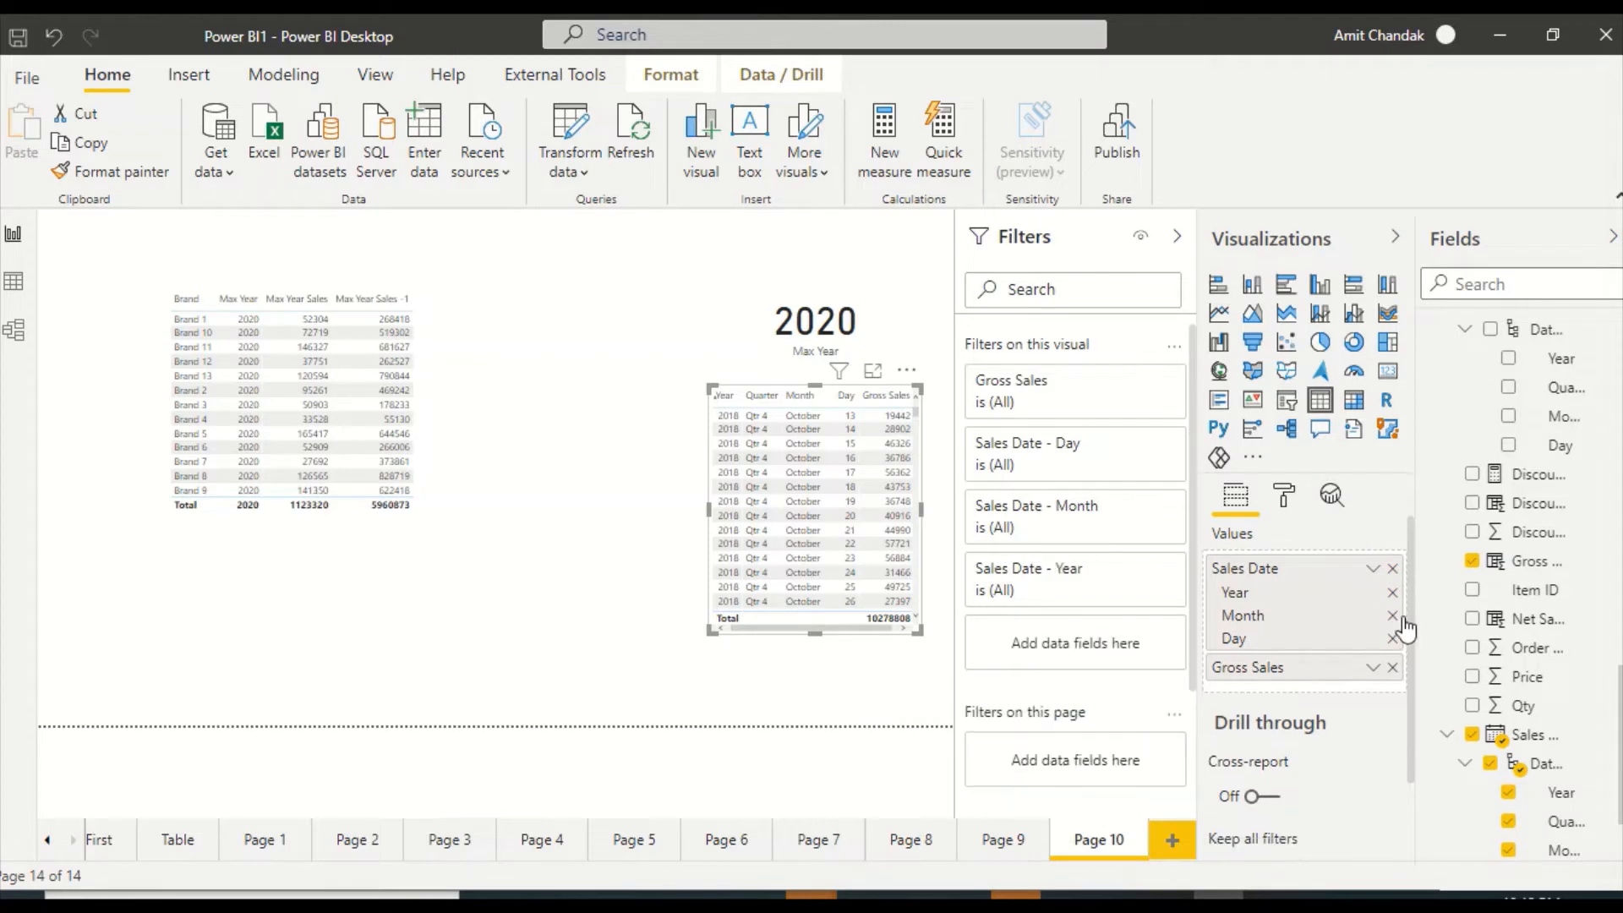
pyautogui.click(1392, 616)
pyautogui.click(1393, 617)
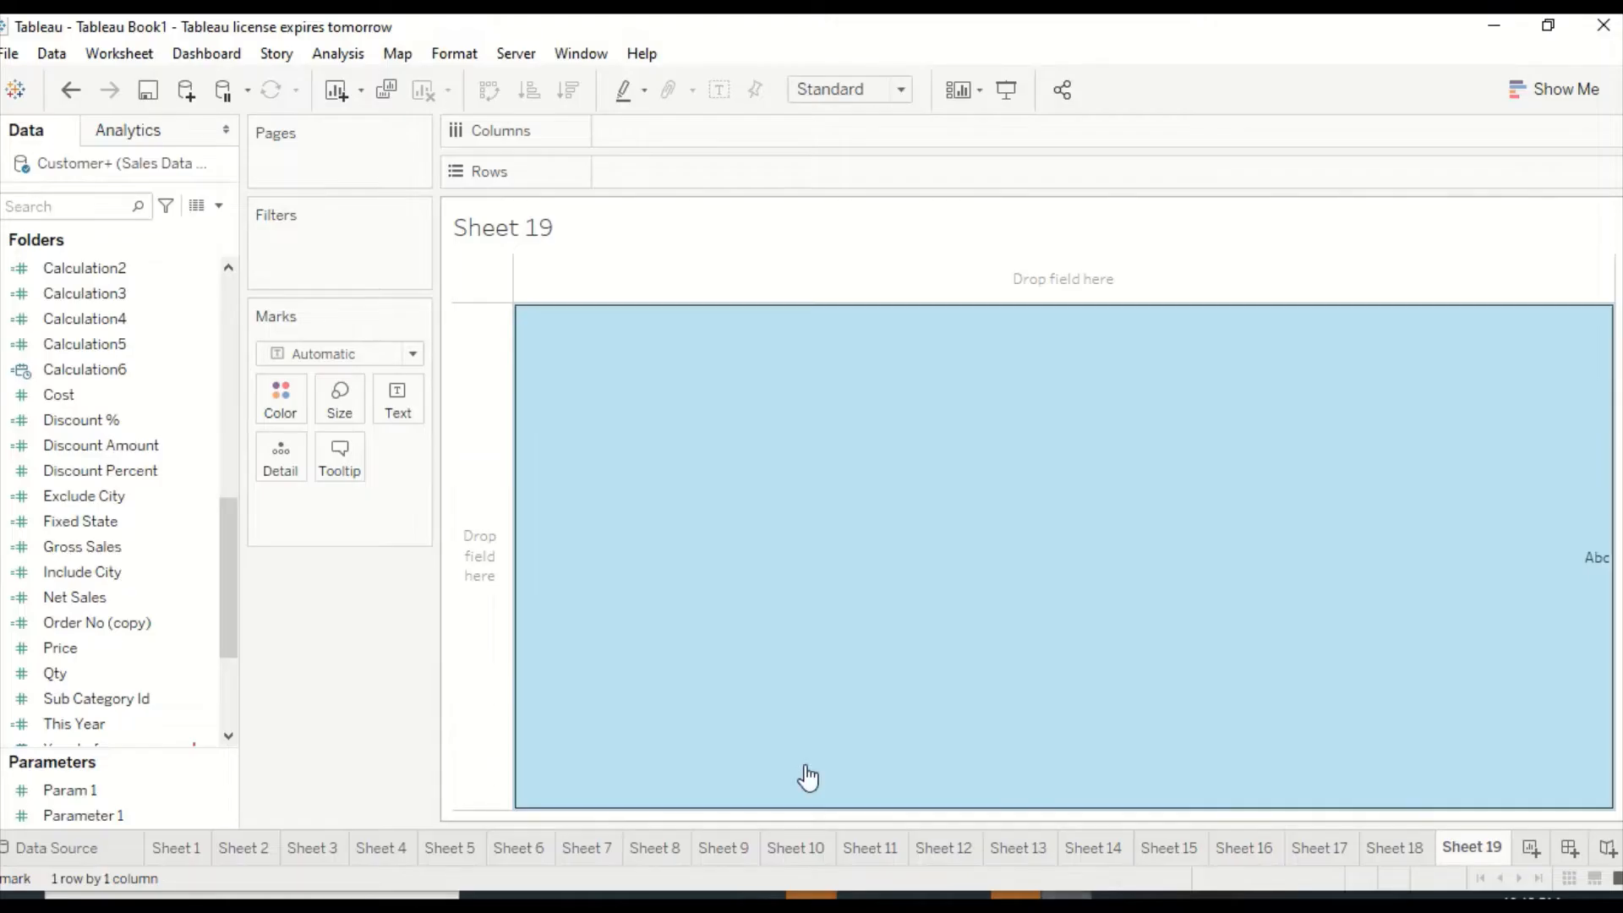
# Switch to Tableau's blank Sheet 19 and start a calculated field based on Sales Date, naming it "Max Date"
pyautogui.click(659, 428)
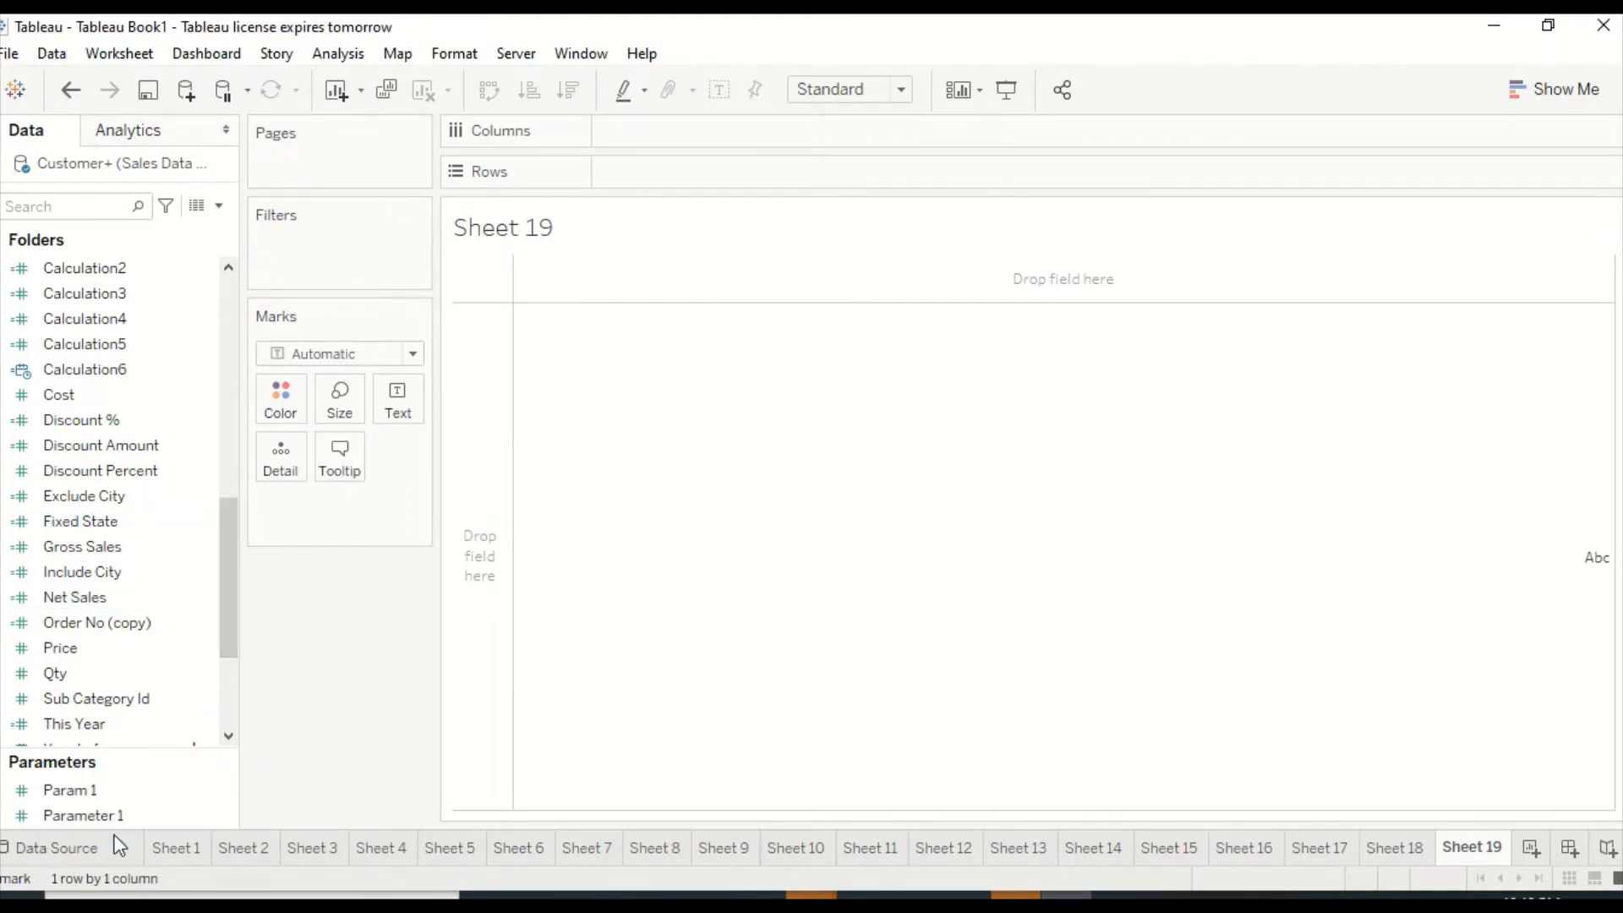
pyautogui.click(95, 726)
pyautogui.moveTo(225, 546); pyautogui.dragTo(224, 509)
pyautogui.scroll(-4, 178, 598)
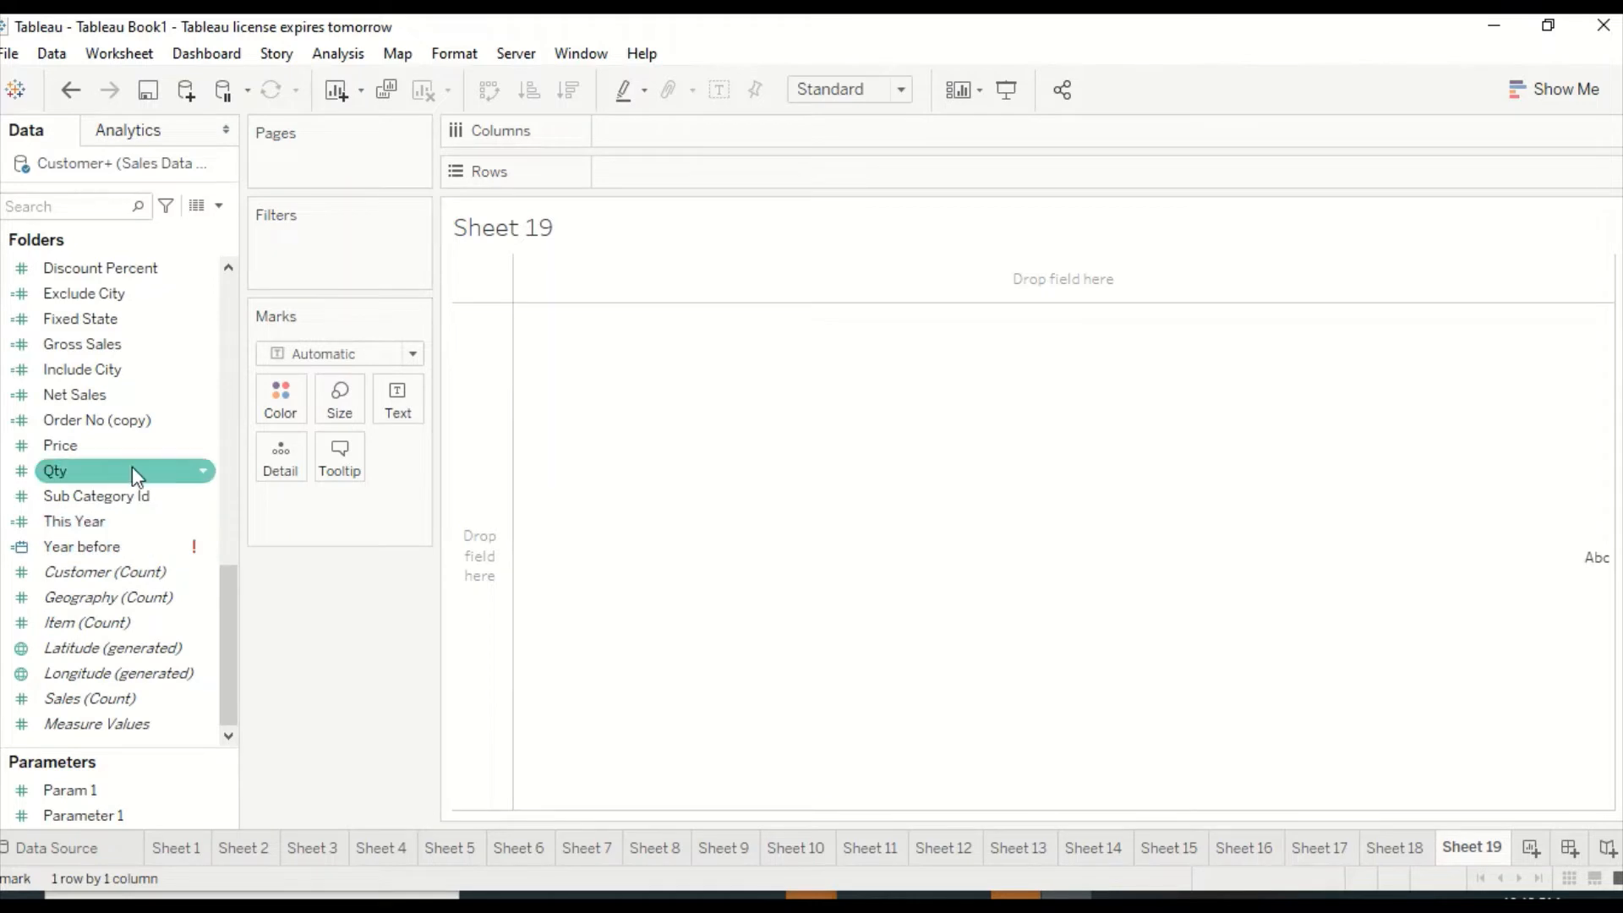
pyautogui.scroll(2, 132, 467)
pyautogui.scroll(4, 132, 467)
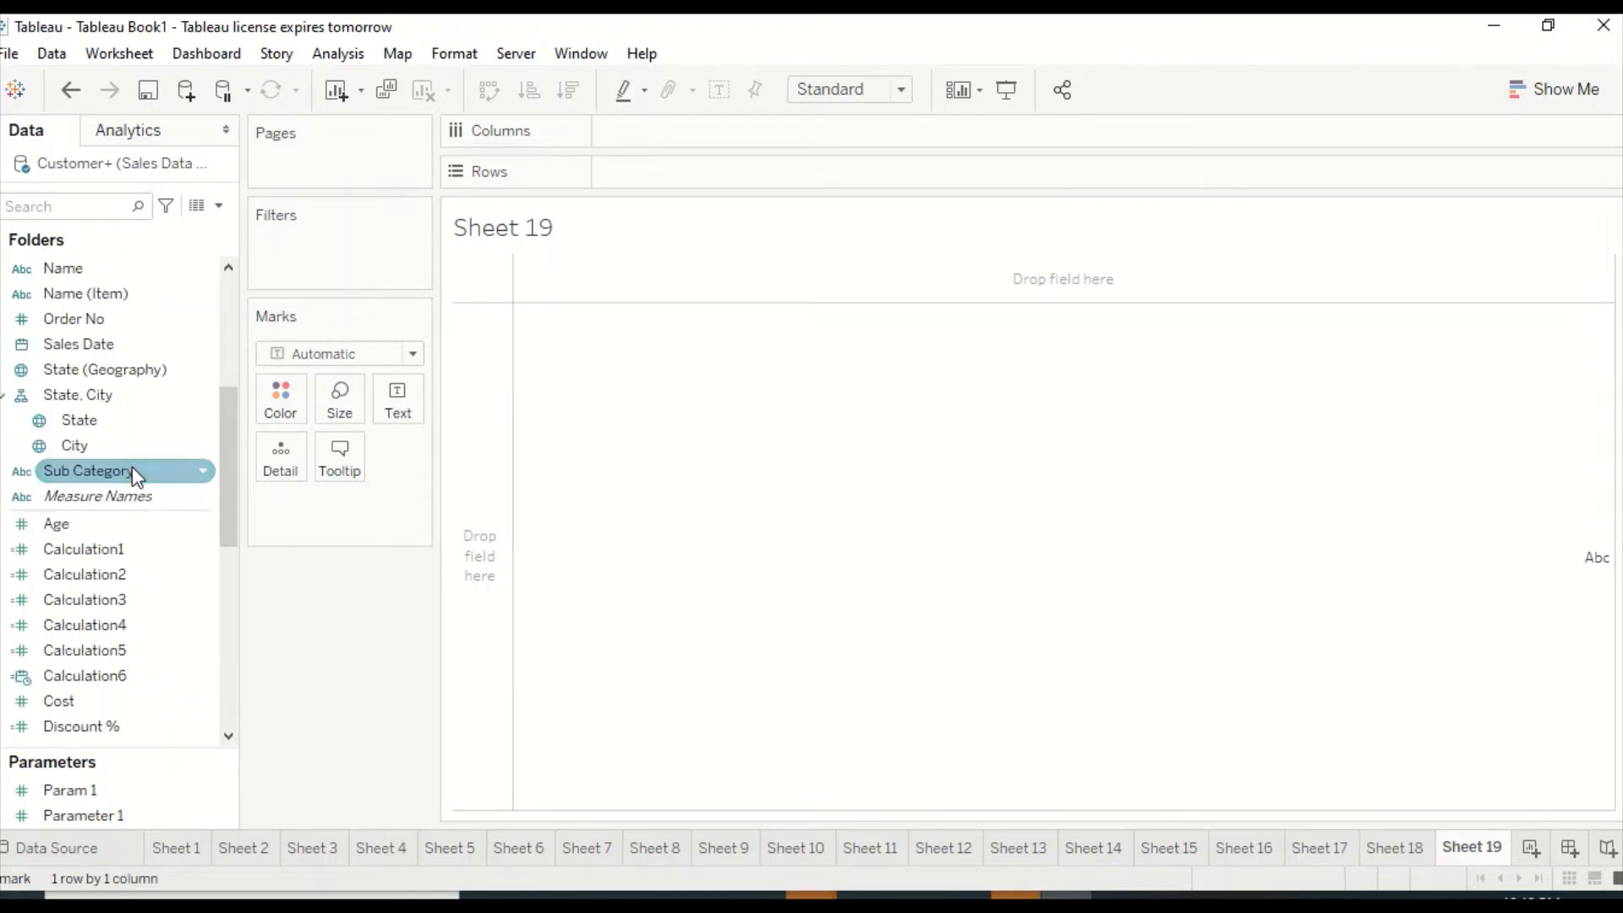
pyautogui.rightClick(93, 495)
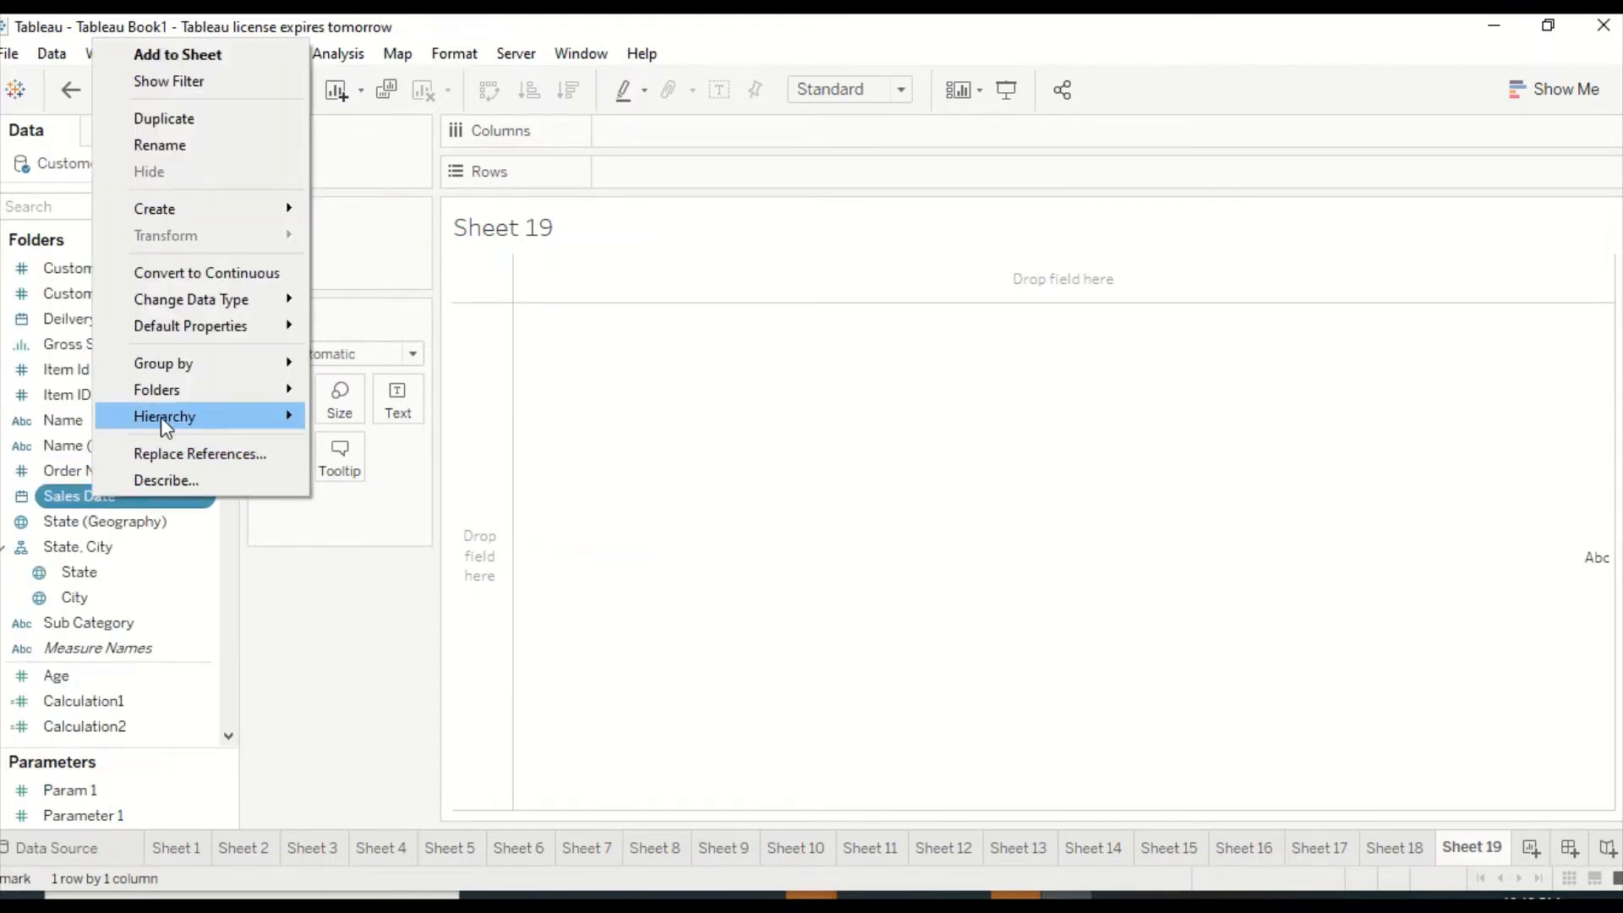
pyautogui.moveTo(207, 213)
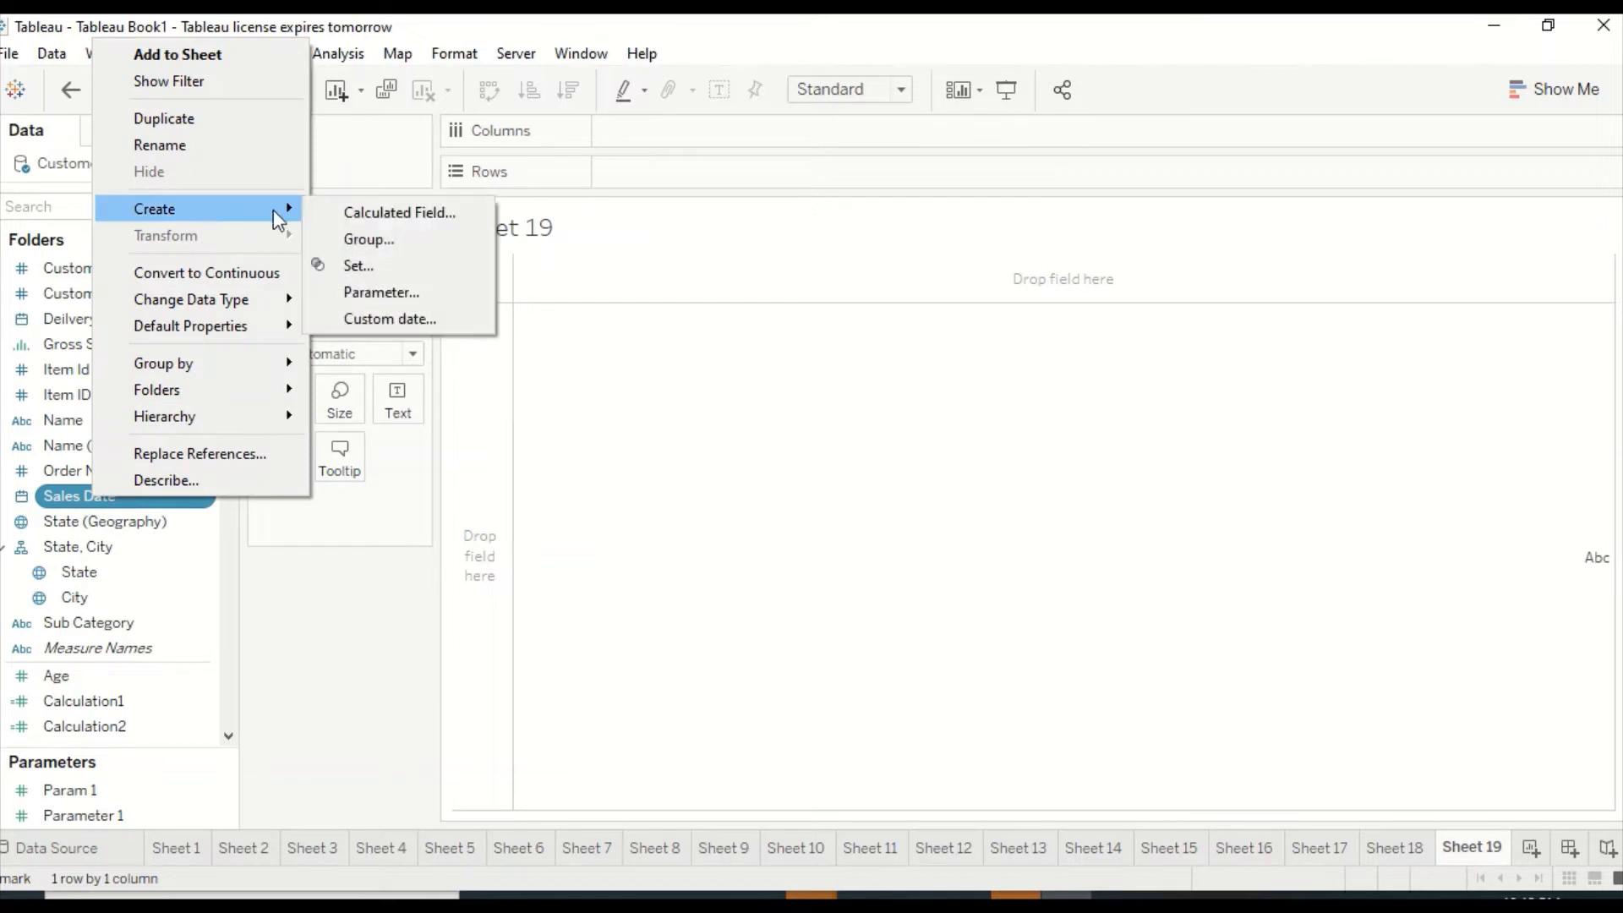
pyautogui.click(350, 213)
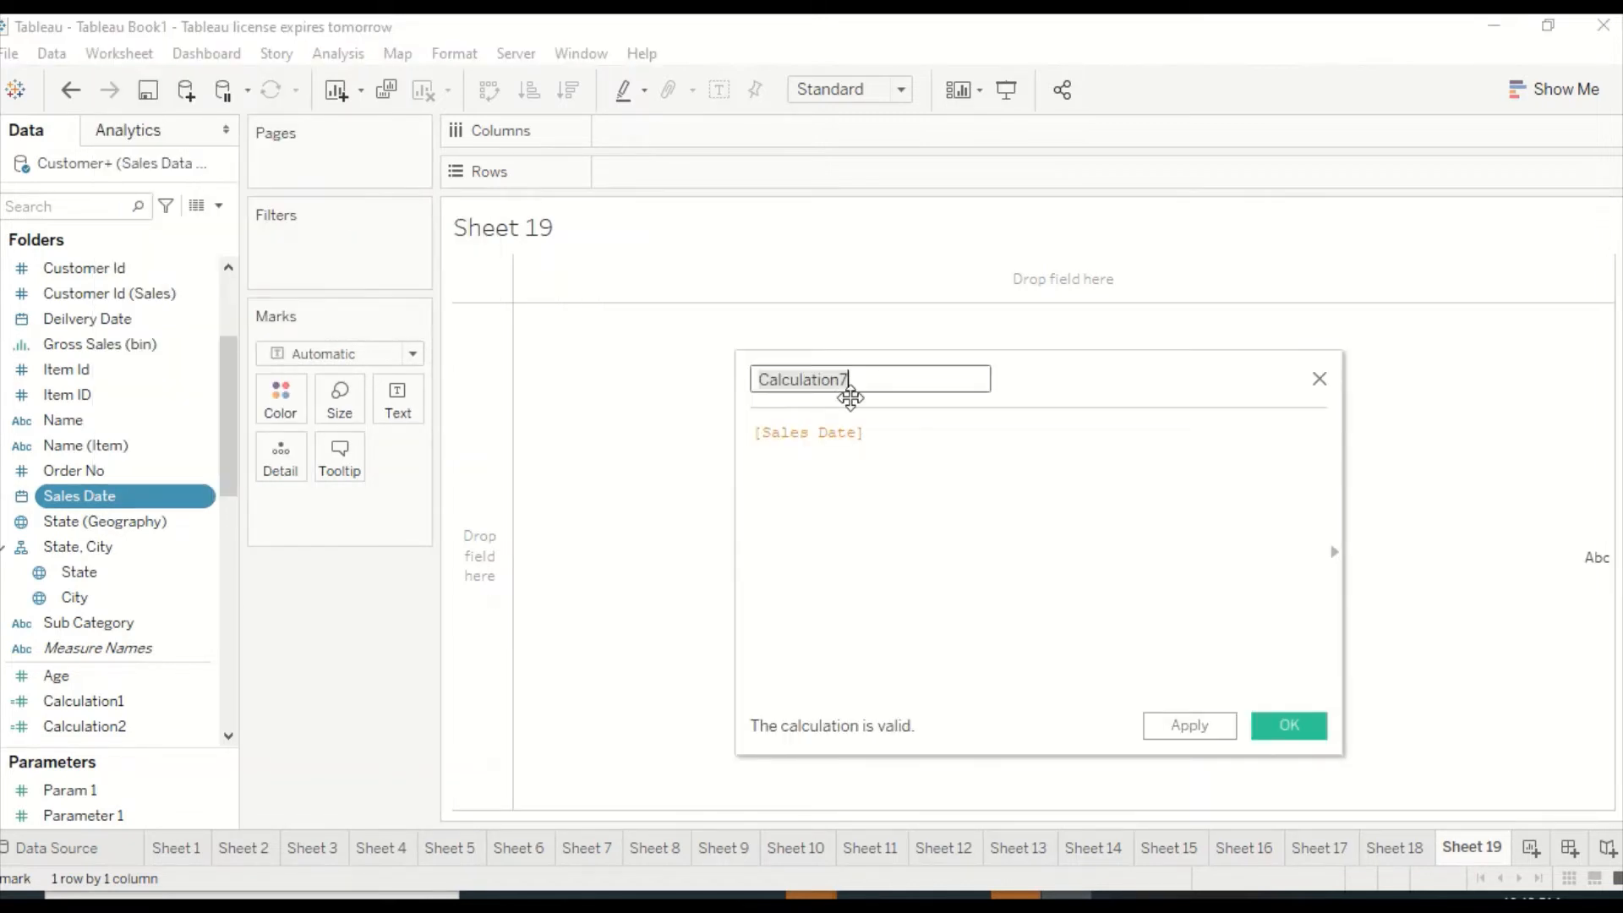
pyautogui.write('Max Date')
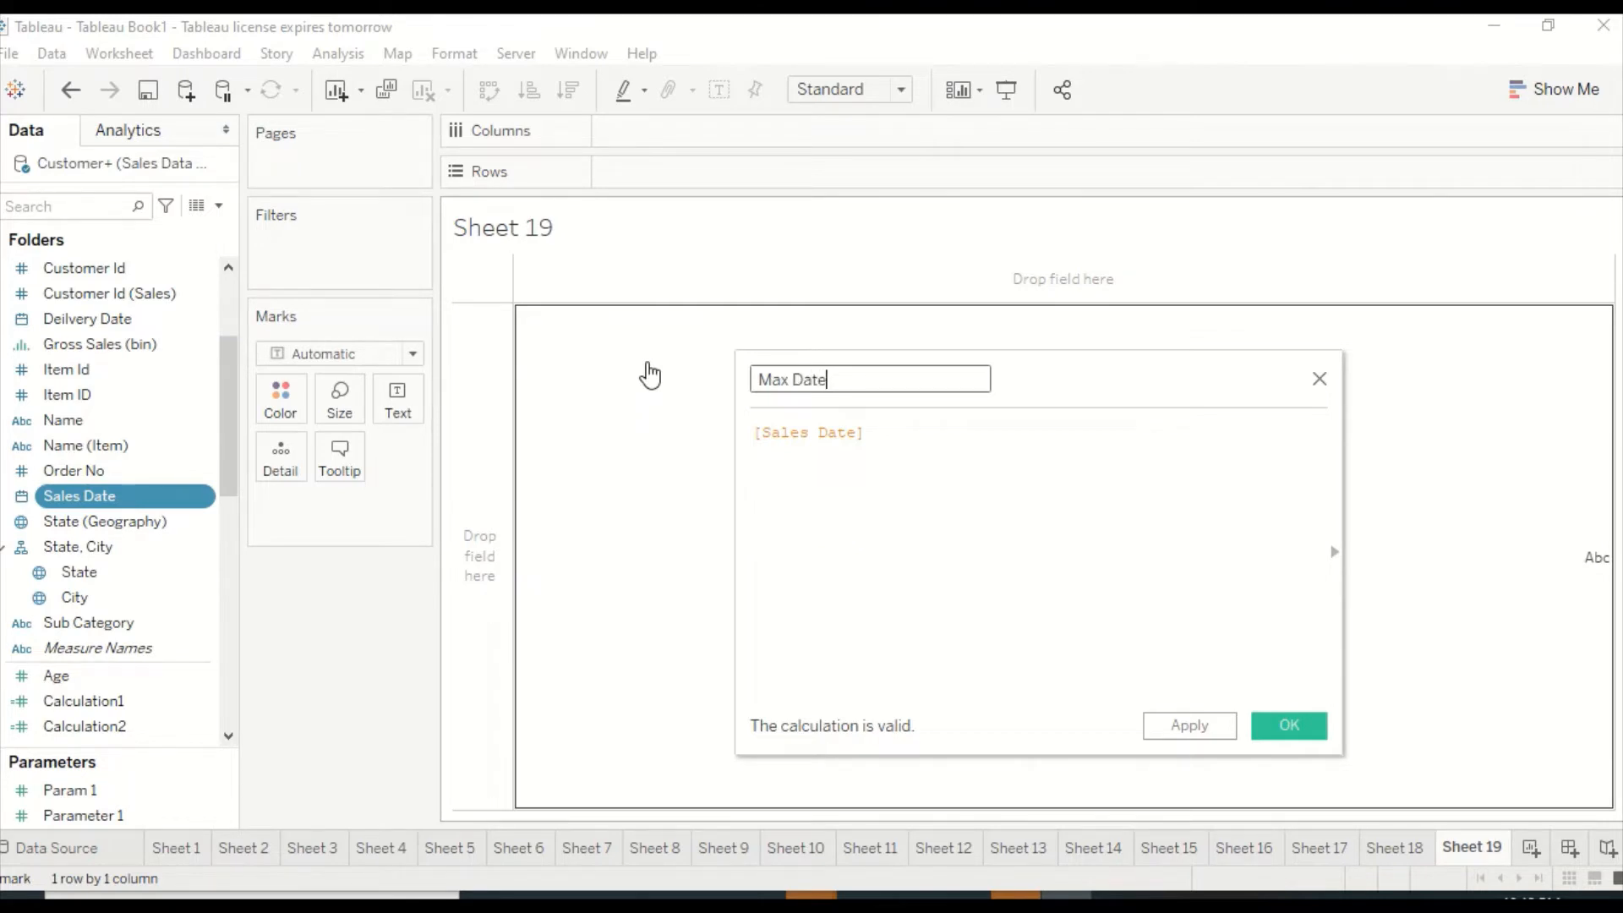
# Define Max Date as {max([Sales Date])}, save it and add the field to the sheet
pyautogui.click(759, 433)
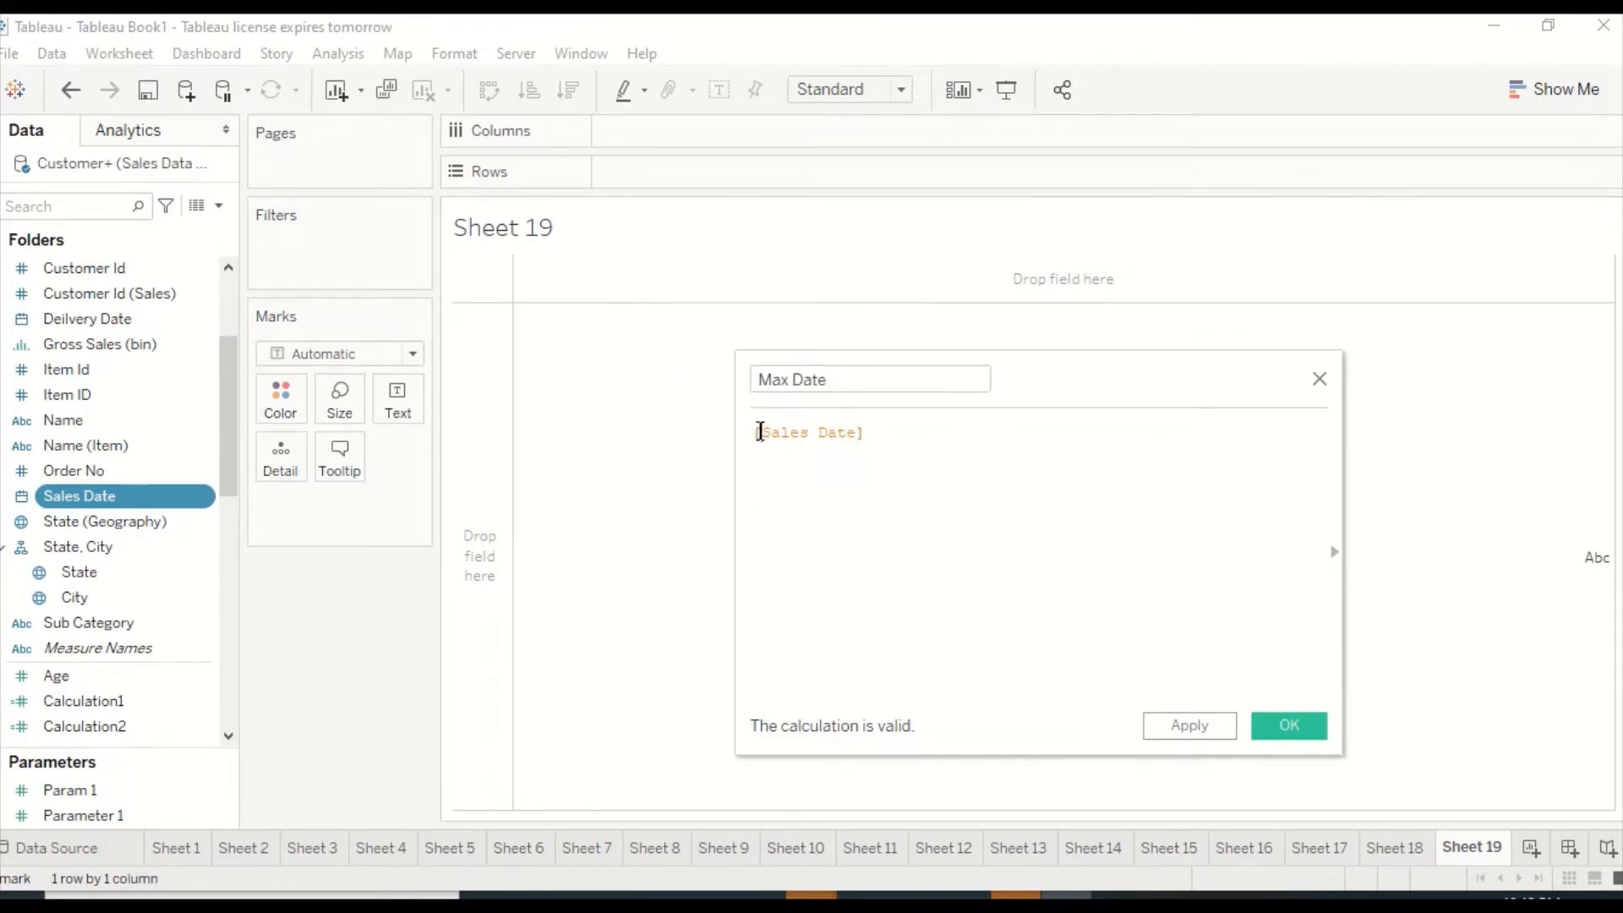
pyautogui.write('max')
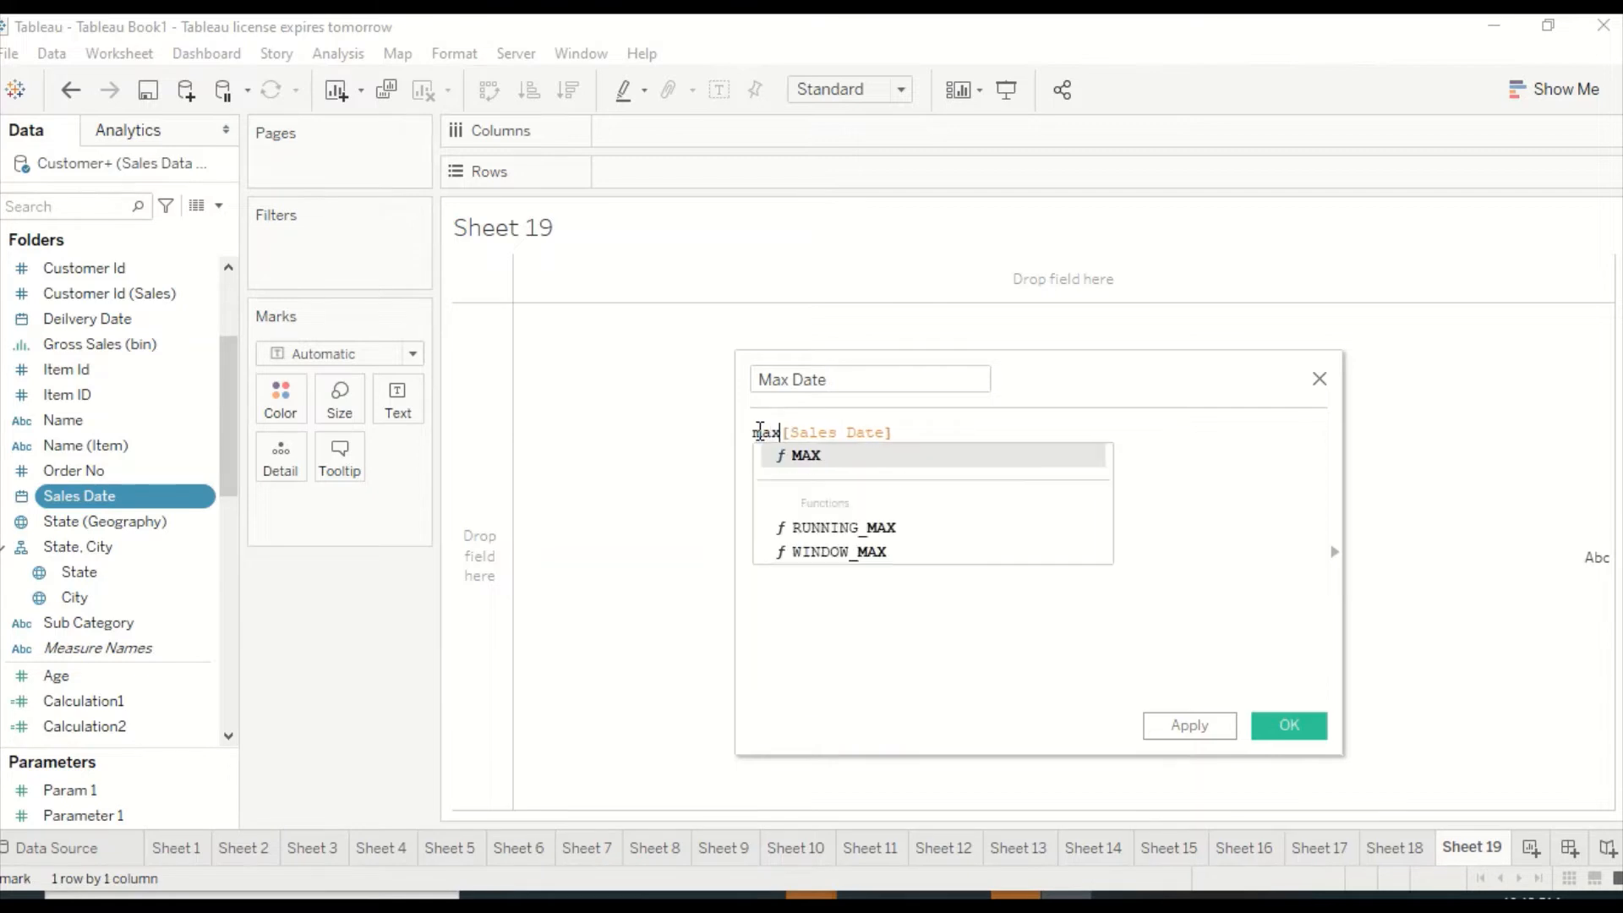
pyautogui.write('(')
pyautogui.press('Right')
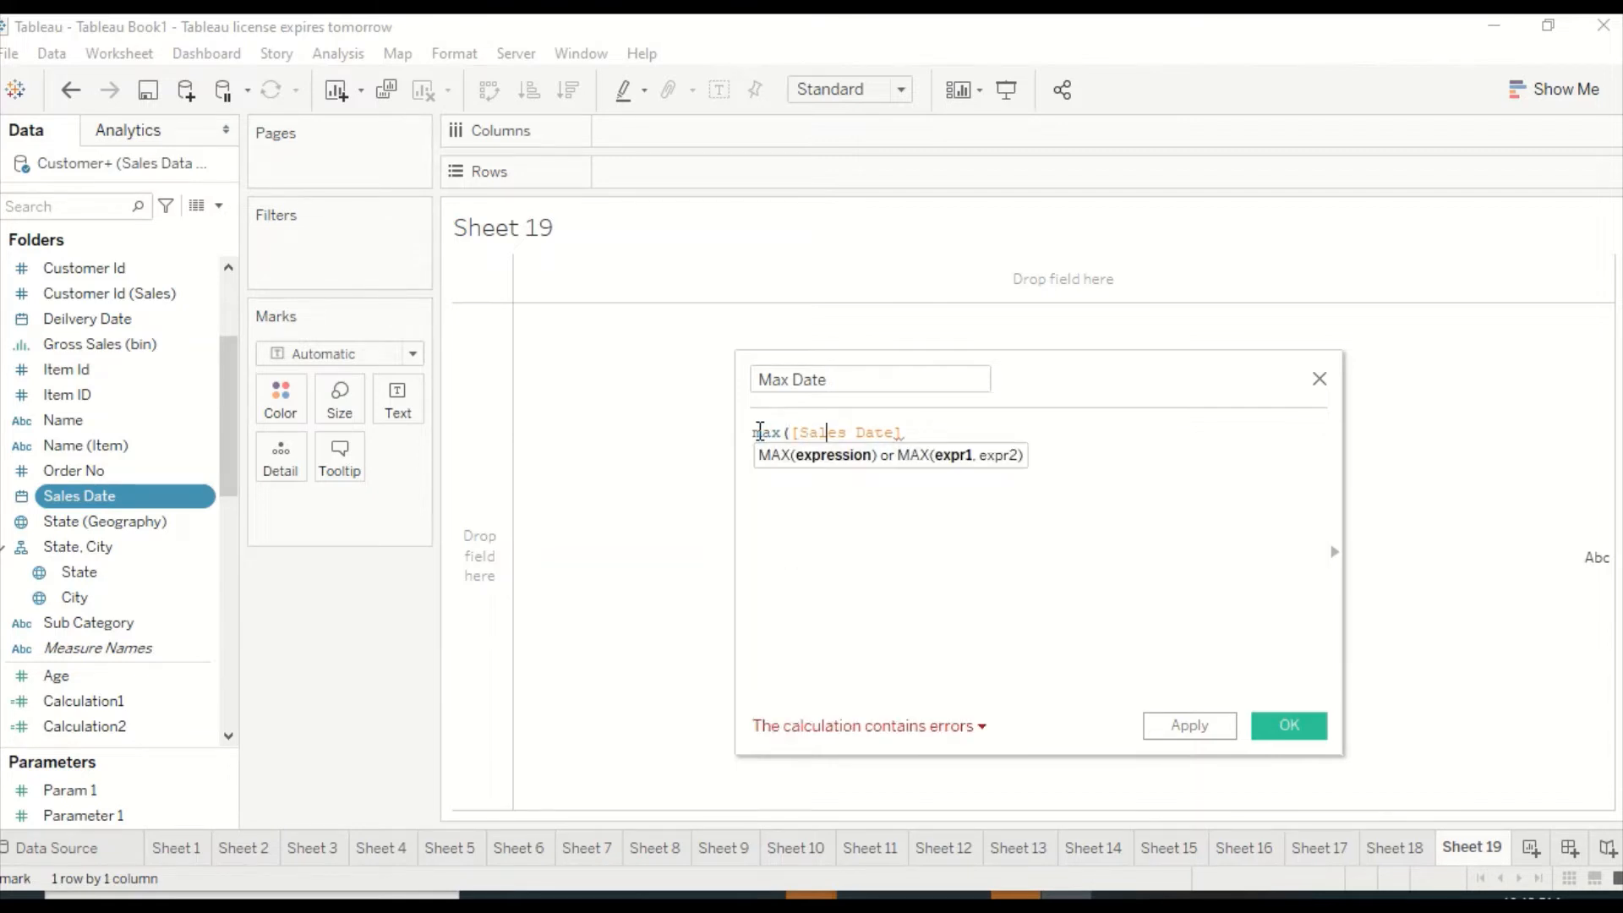
pyautogui.write(')')
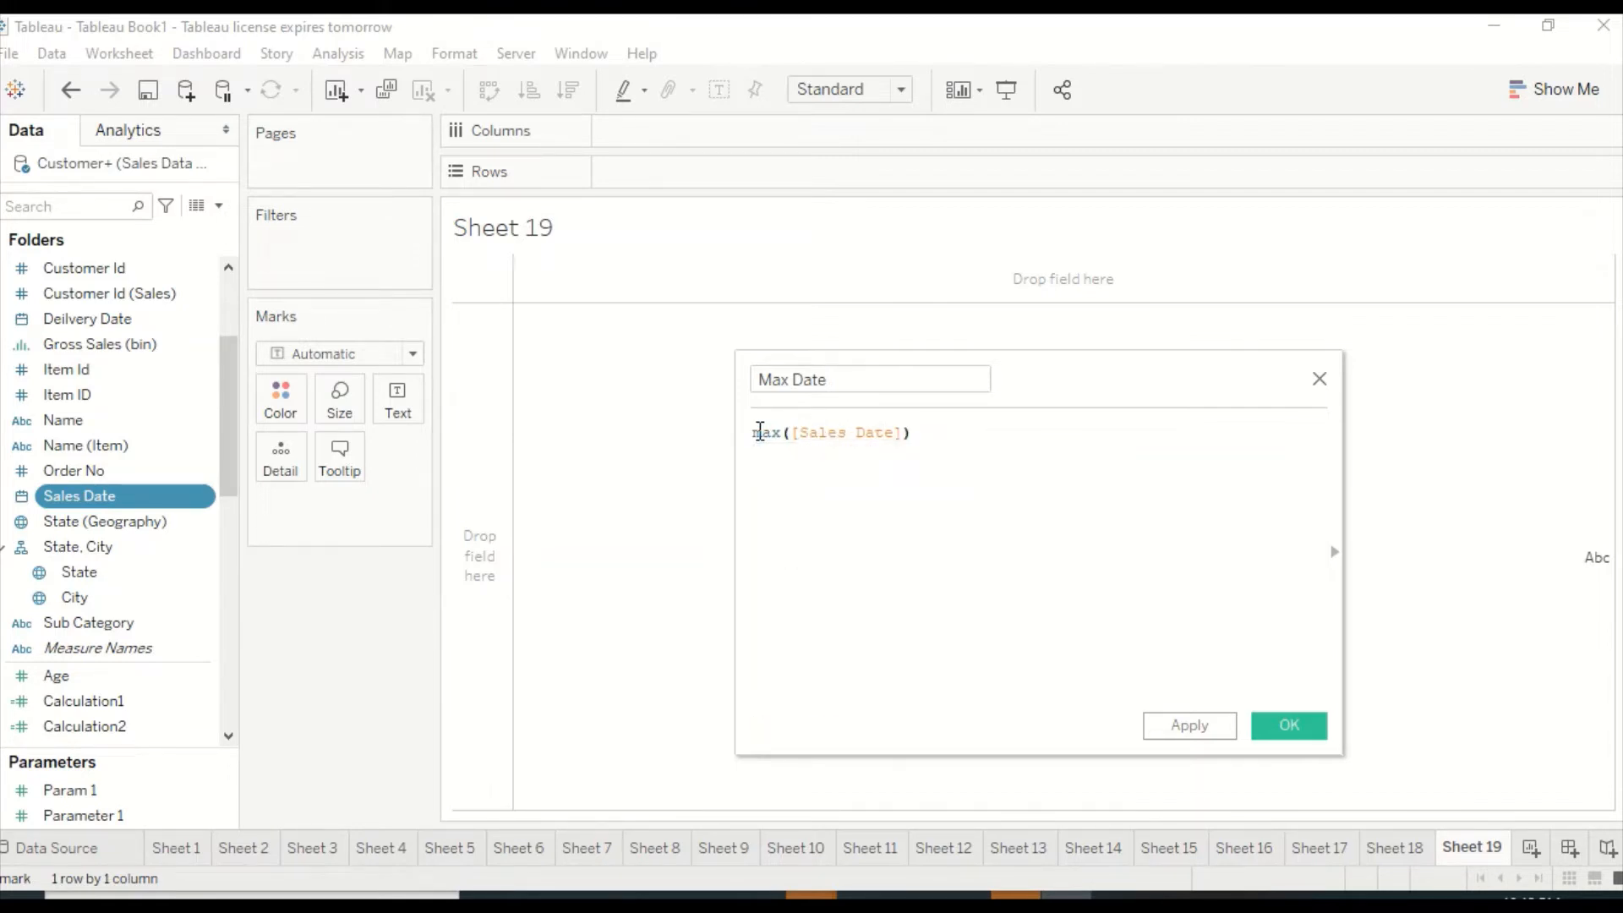
pyautogui.press('Left')
pyautogui.click(769, 432)
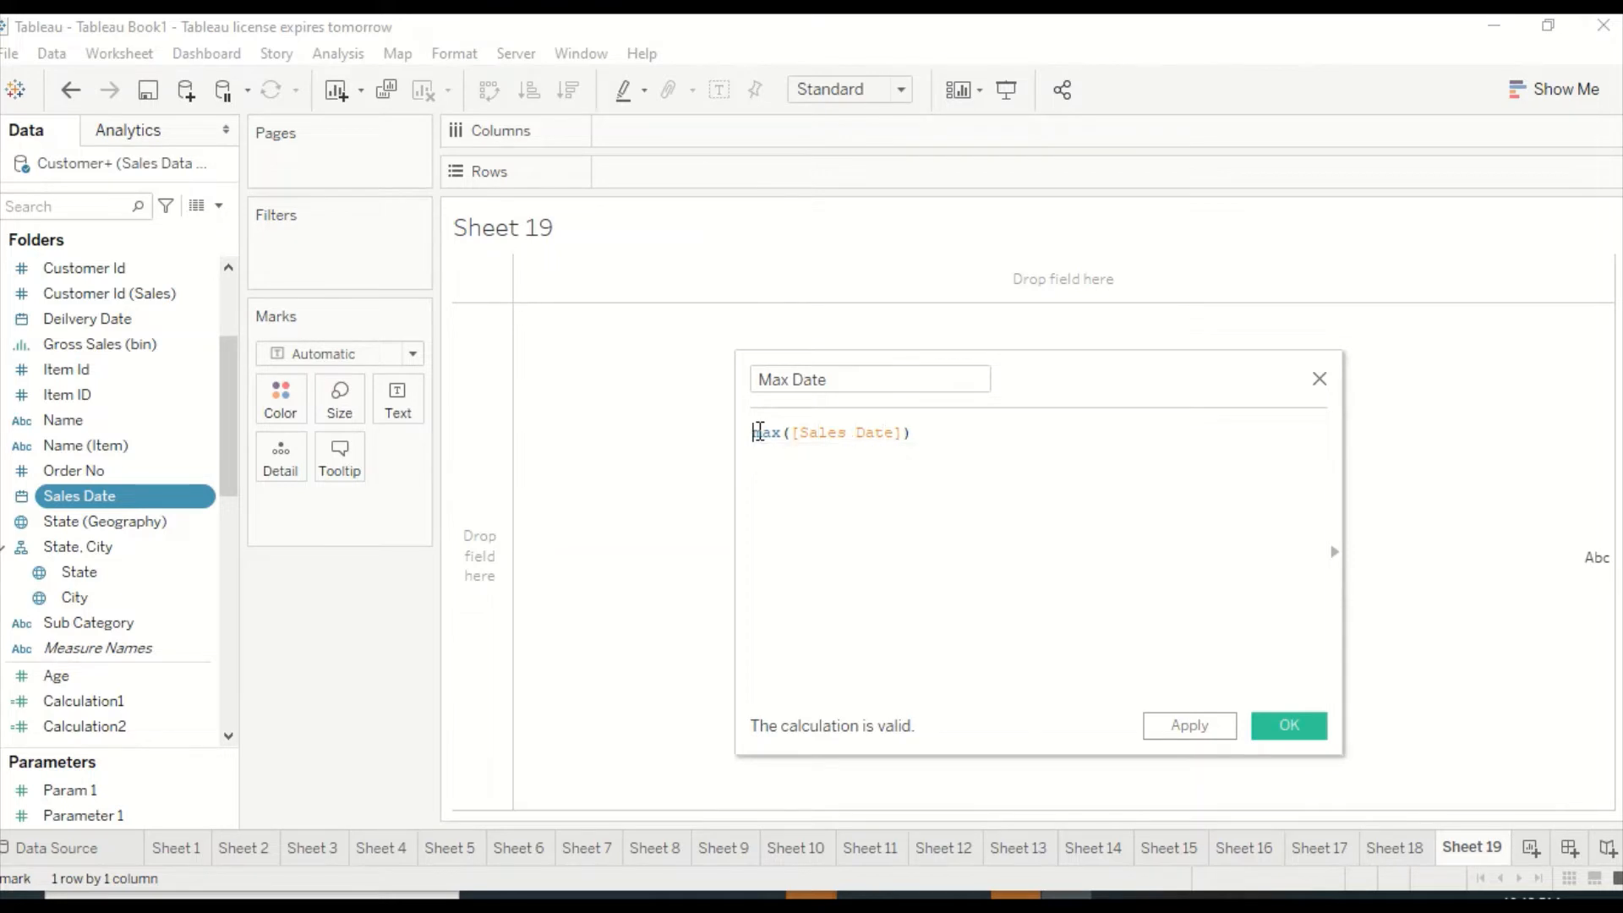
pyautogui.write('{')
pyautogui.press('End')
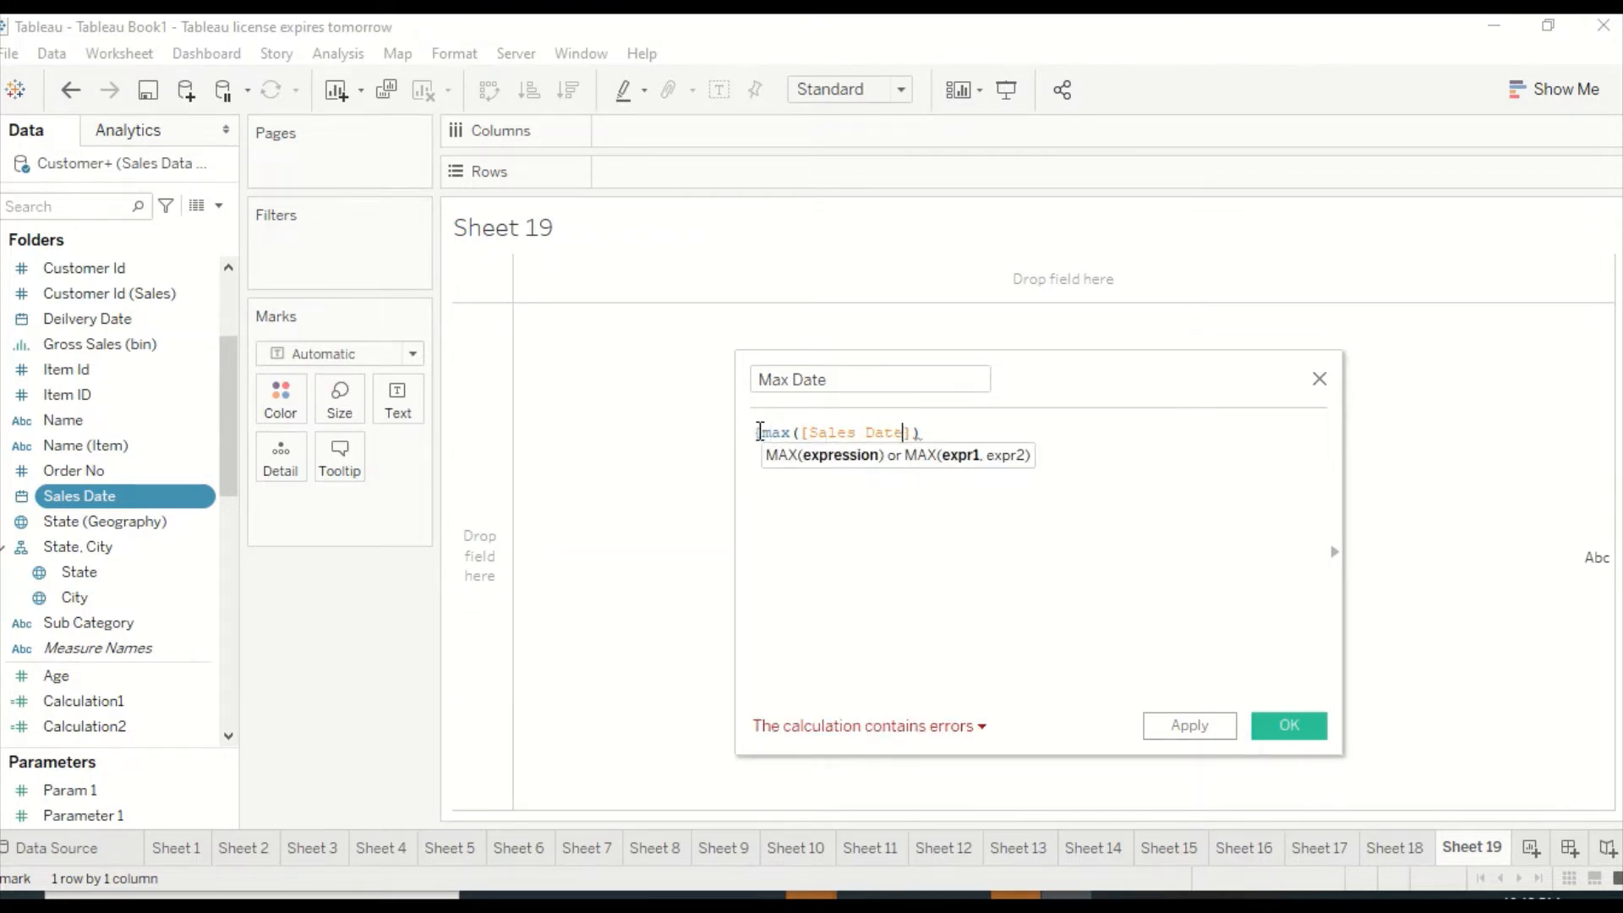
pyautogui.write('}}')
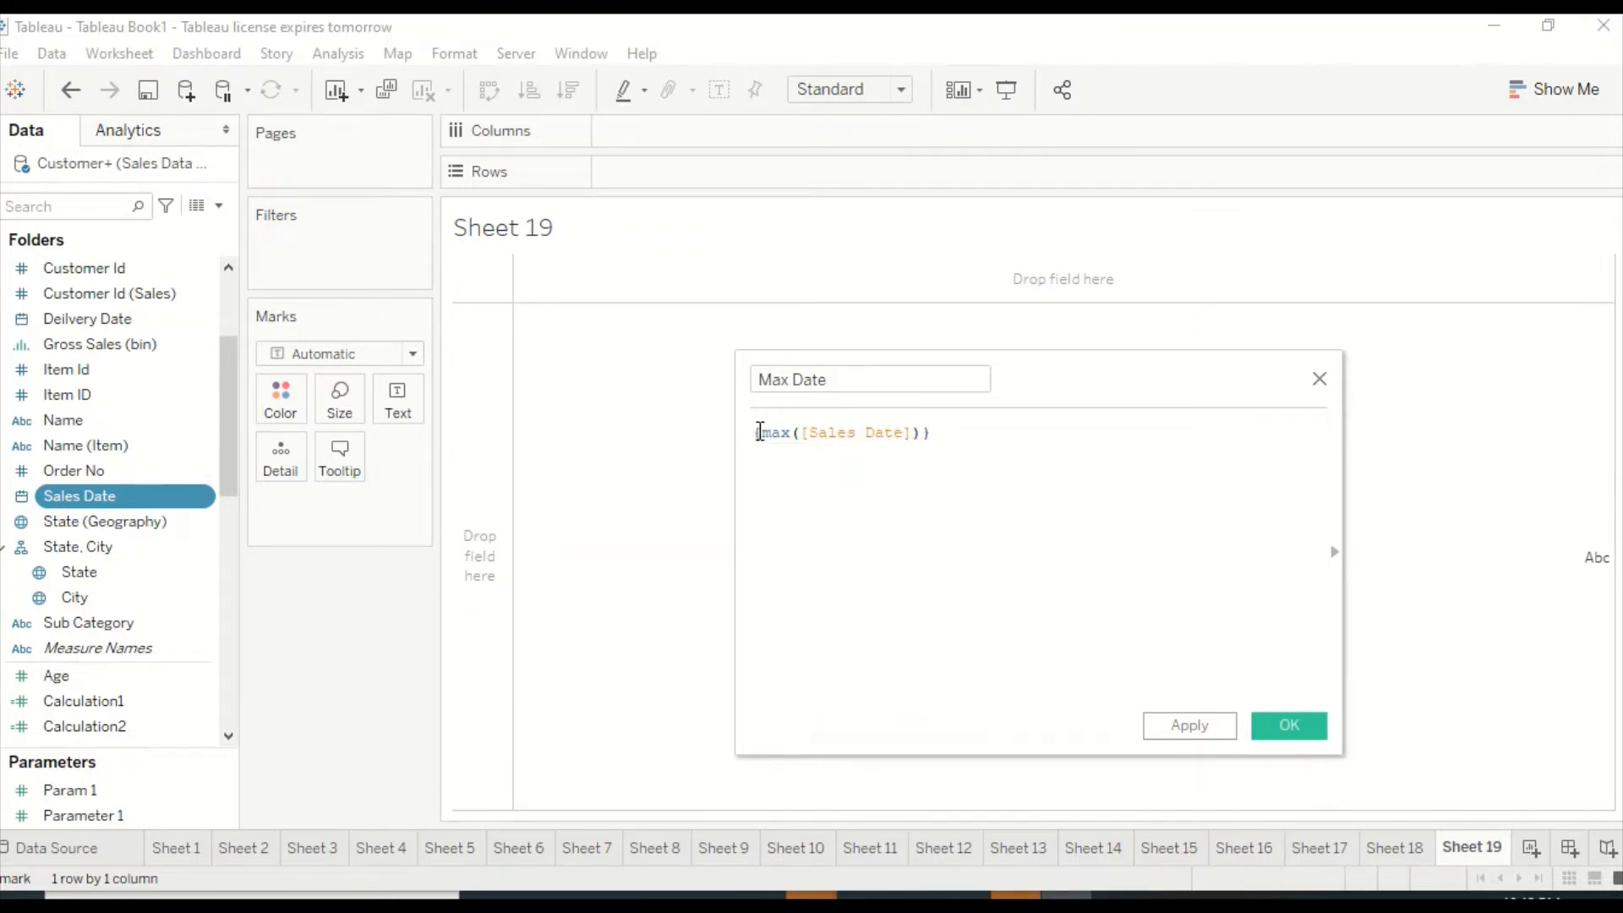
pyautogui.click(1308, 734)
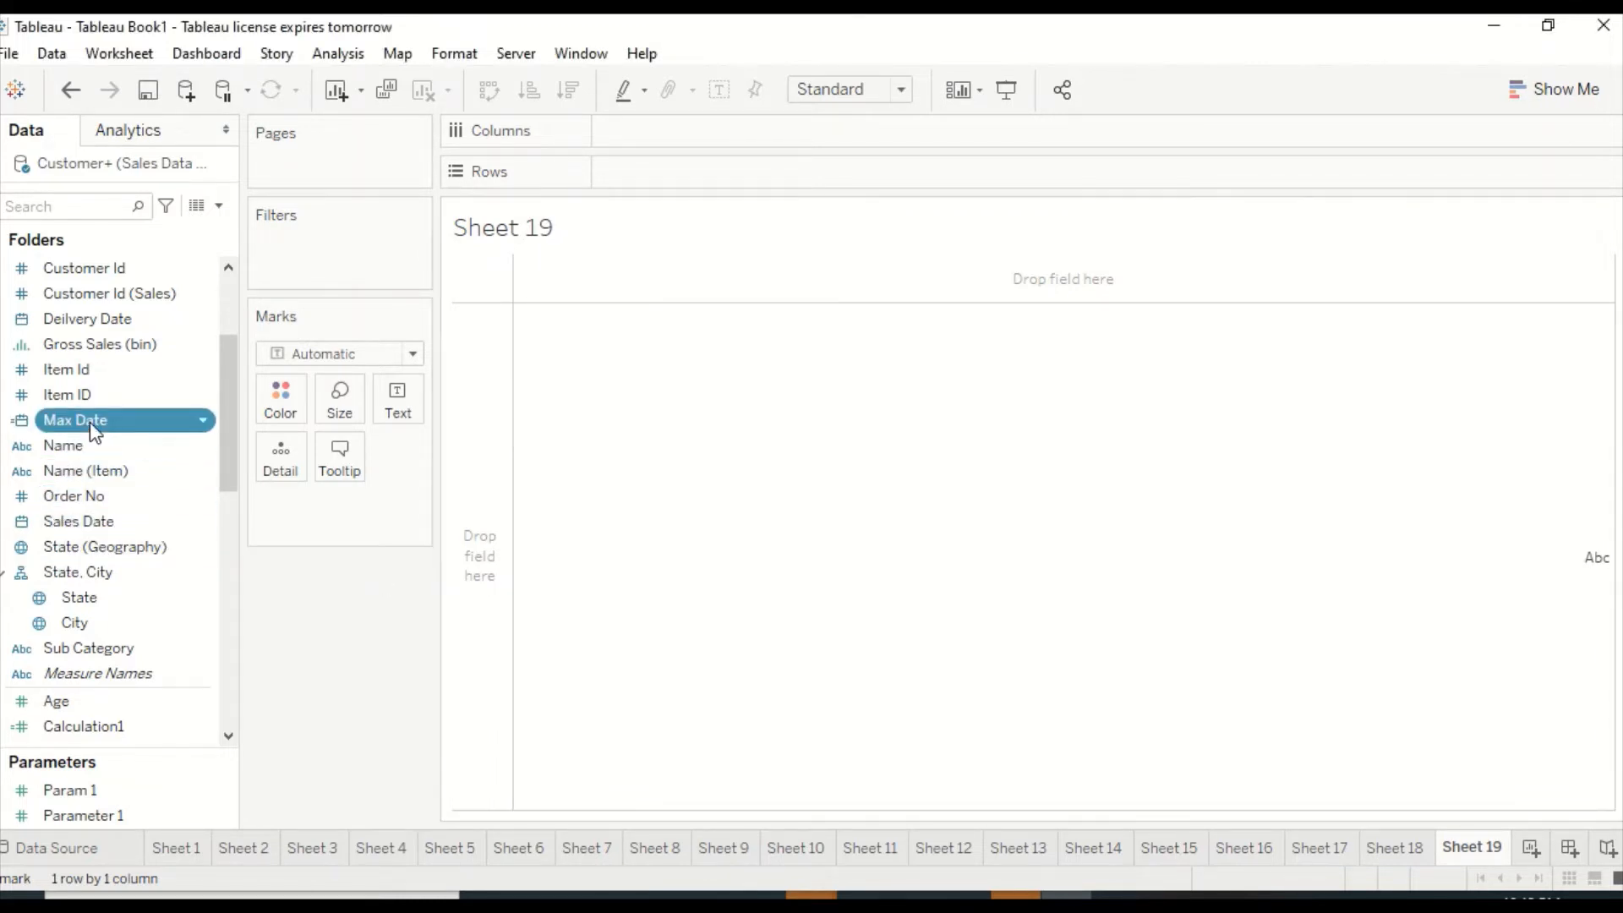
pyautogui.moveTo(90, 420); pyautogui.dragTo(678, 402)
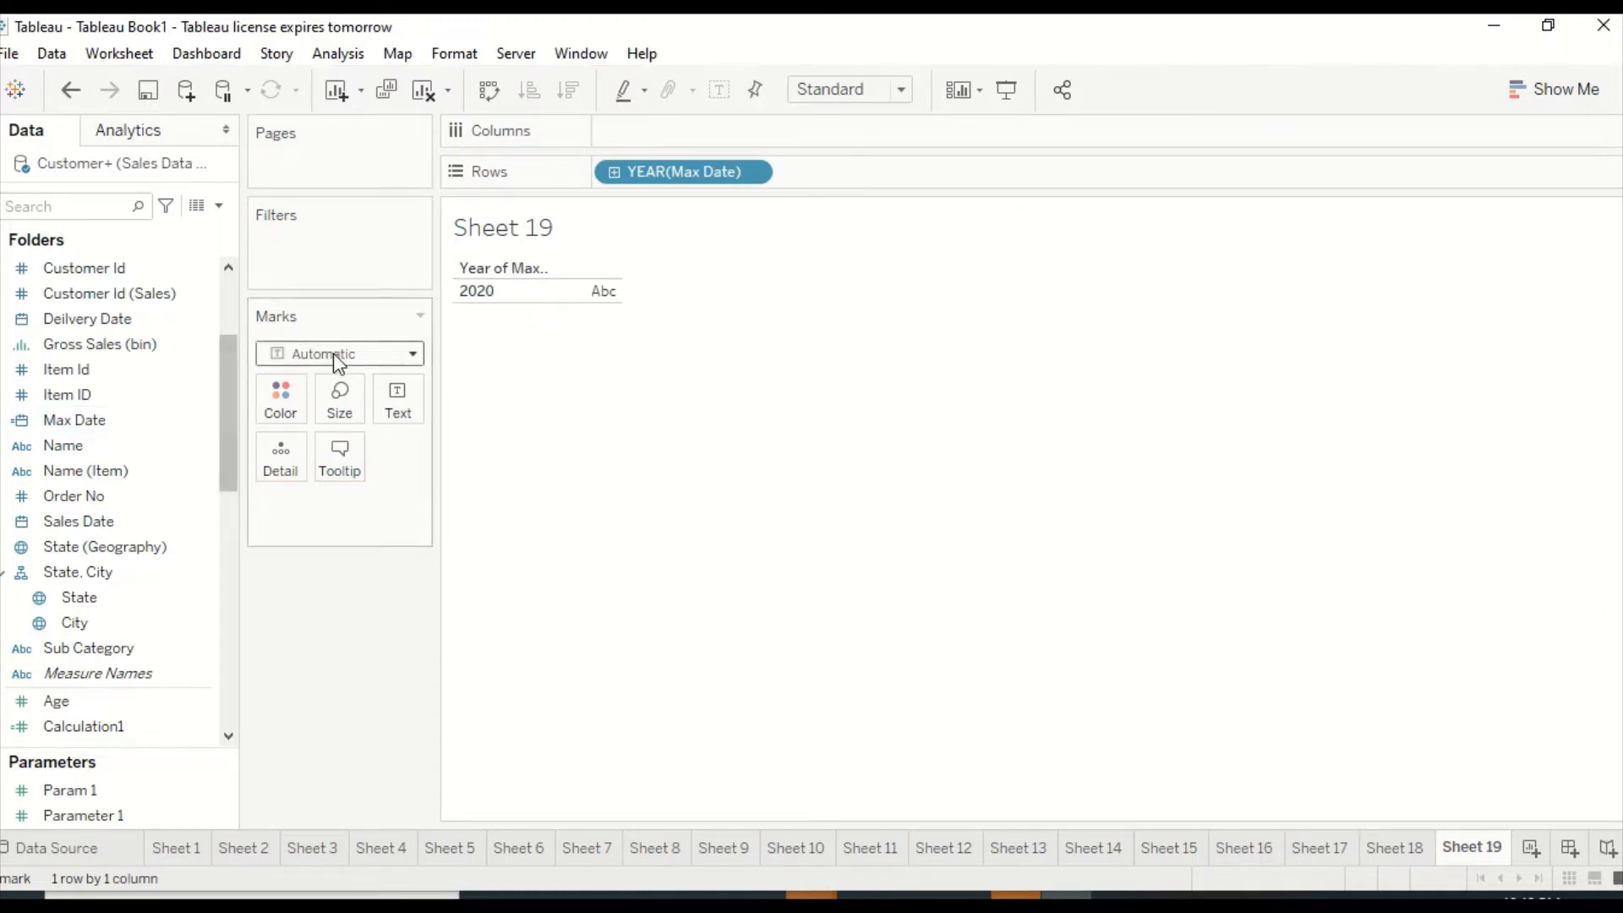
pyautogui.click(70, 429)
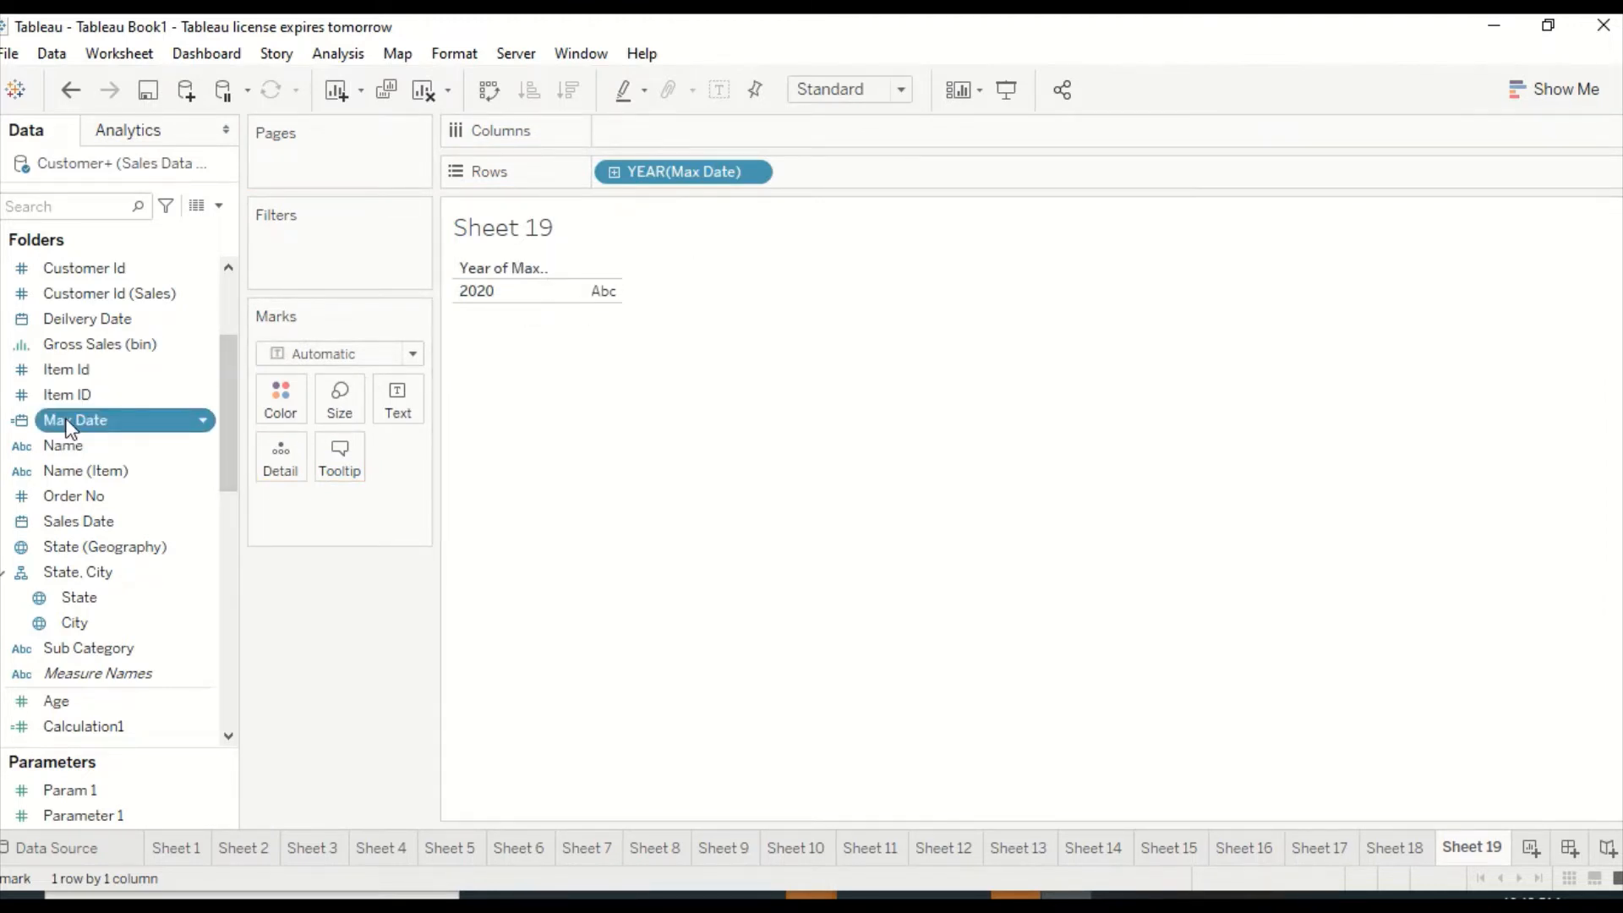
pyautogui.rightClick(70, 429)
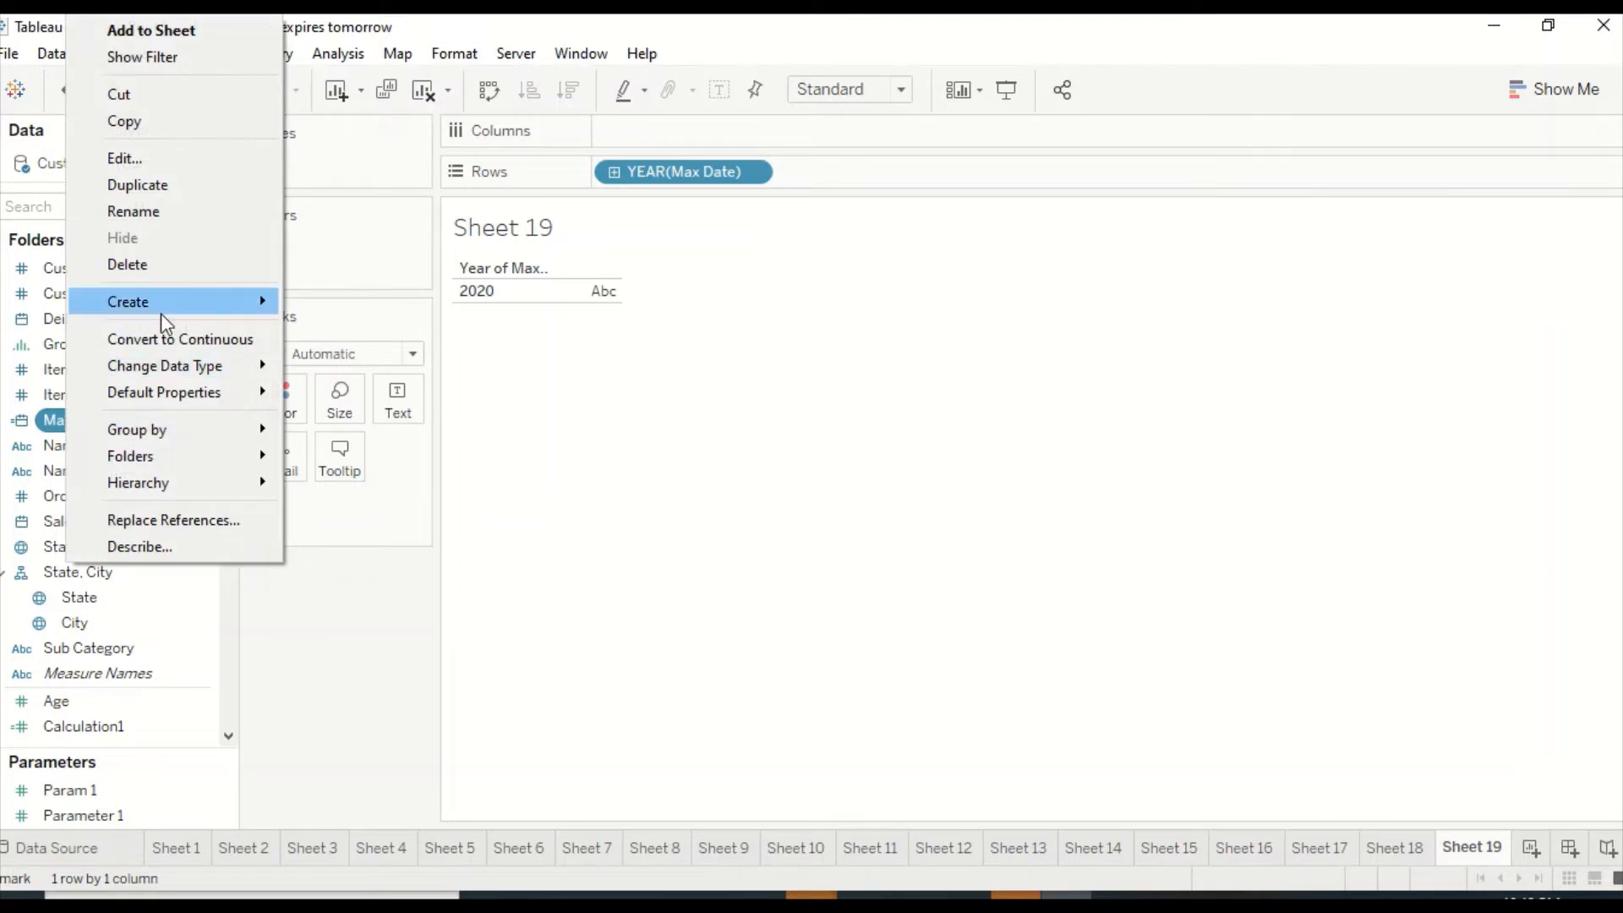
pyautogui.moveTo(161, 306)
pyautogui.click(336, 313)
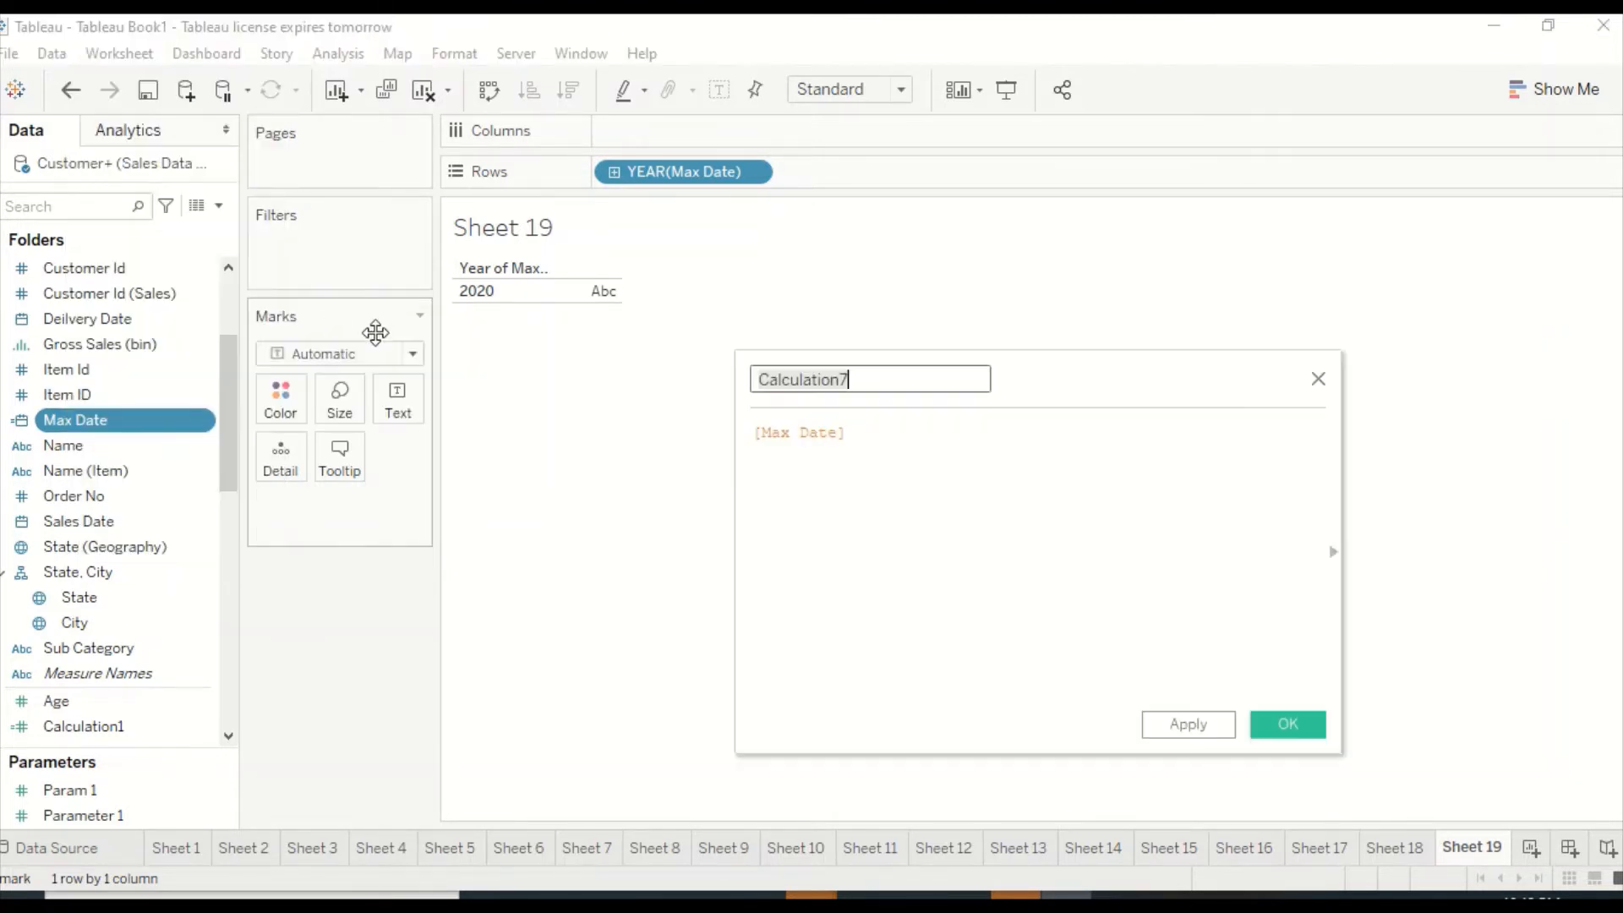
pyautogui.click(1318, 378)
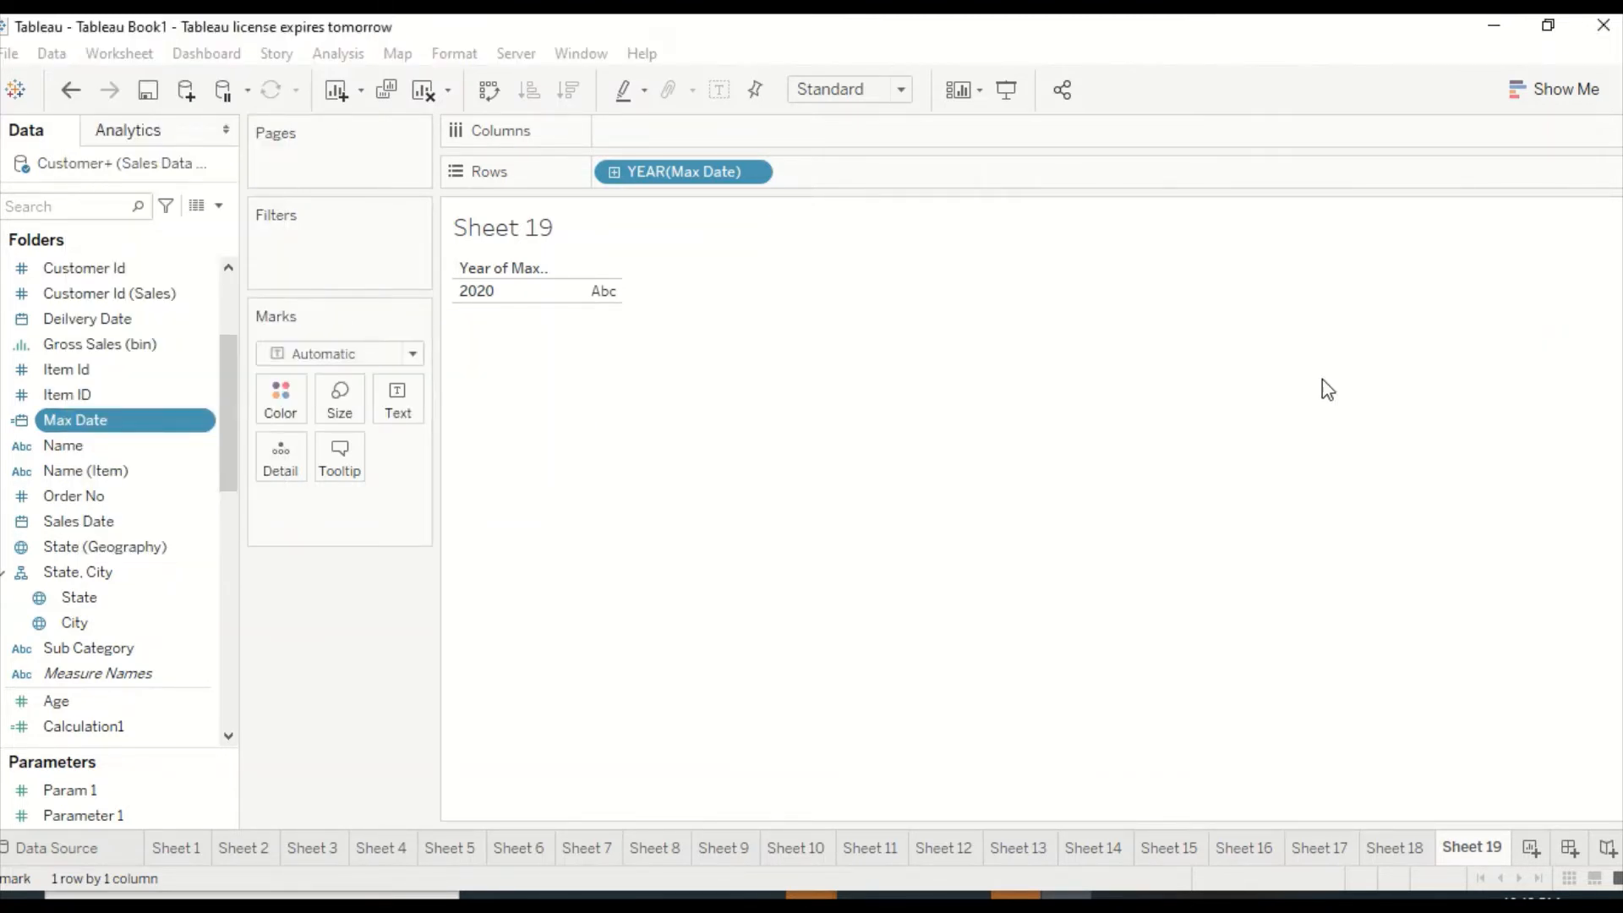
# Edit the Max Date calculated field to year({max([Sales Date])}) and save it
pyautogui.rightClick(95, 425)
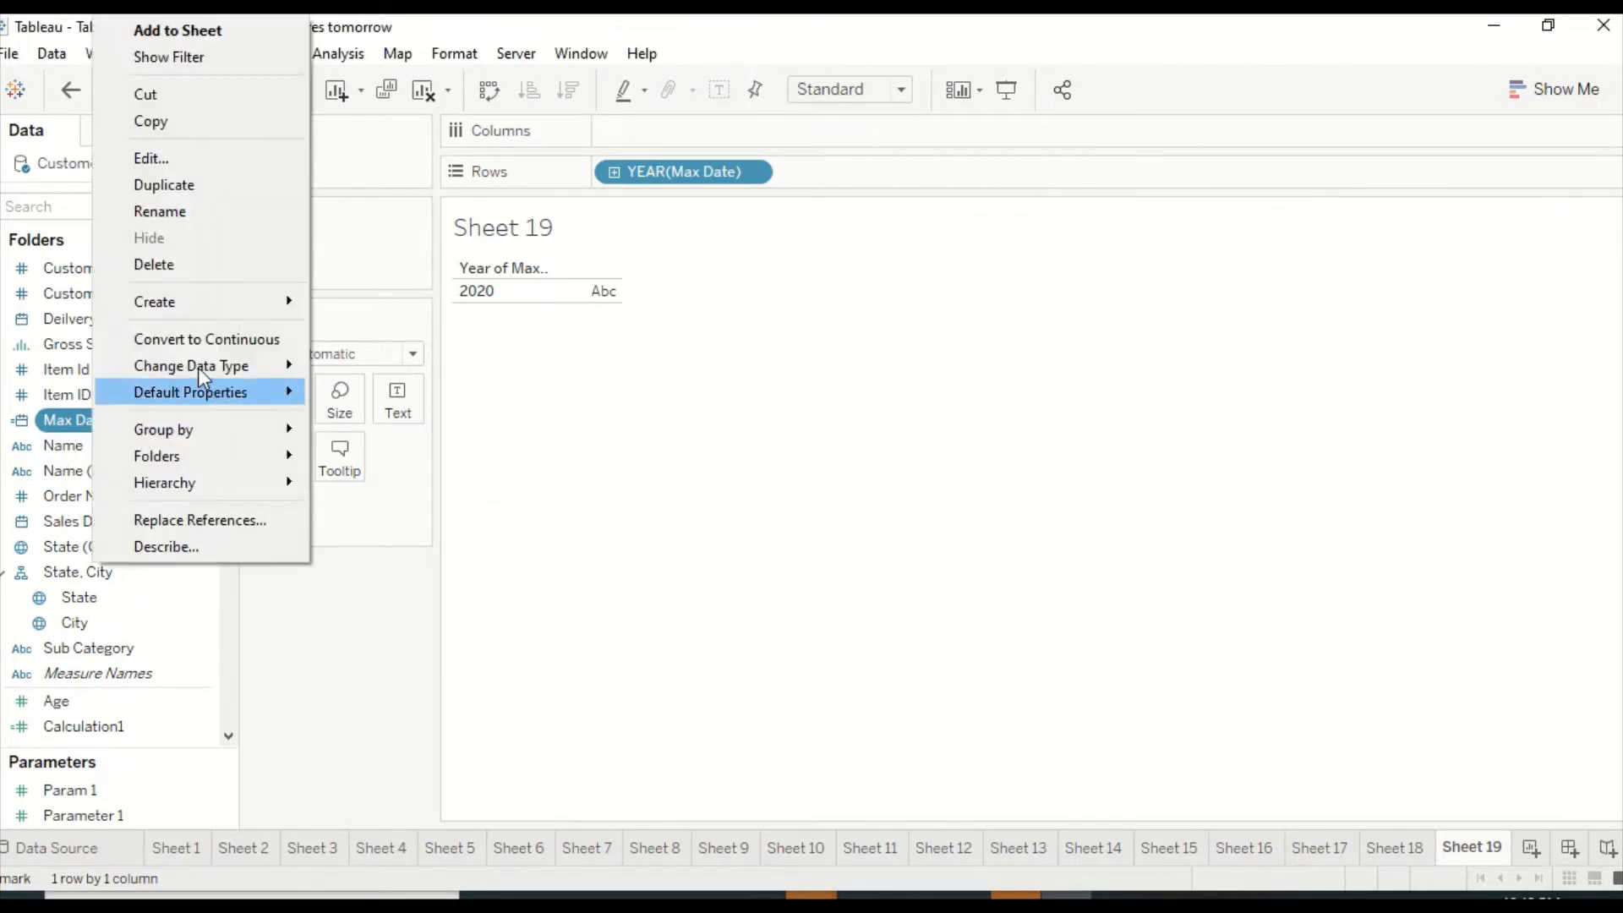
pyautogui.moveTo(182, 306)
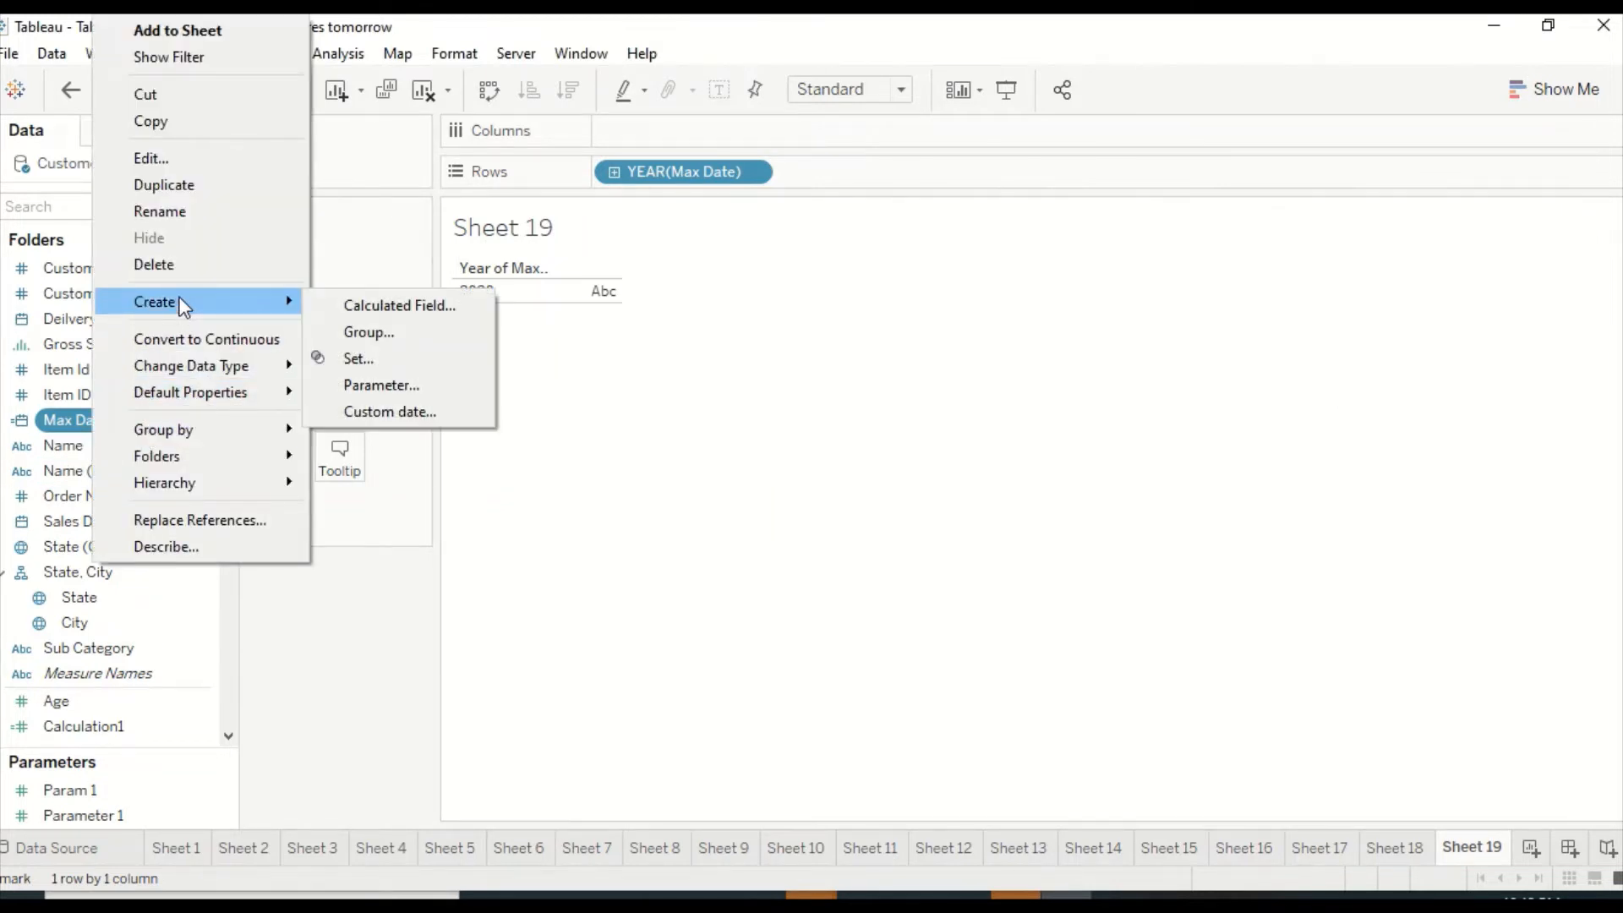
pyautogui.click(154, 158)
pyautogui.click(756, 434)
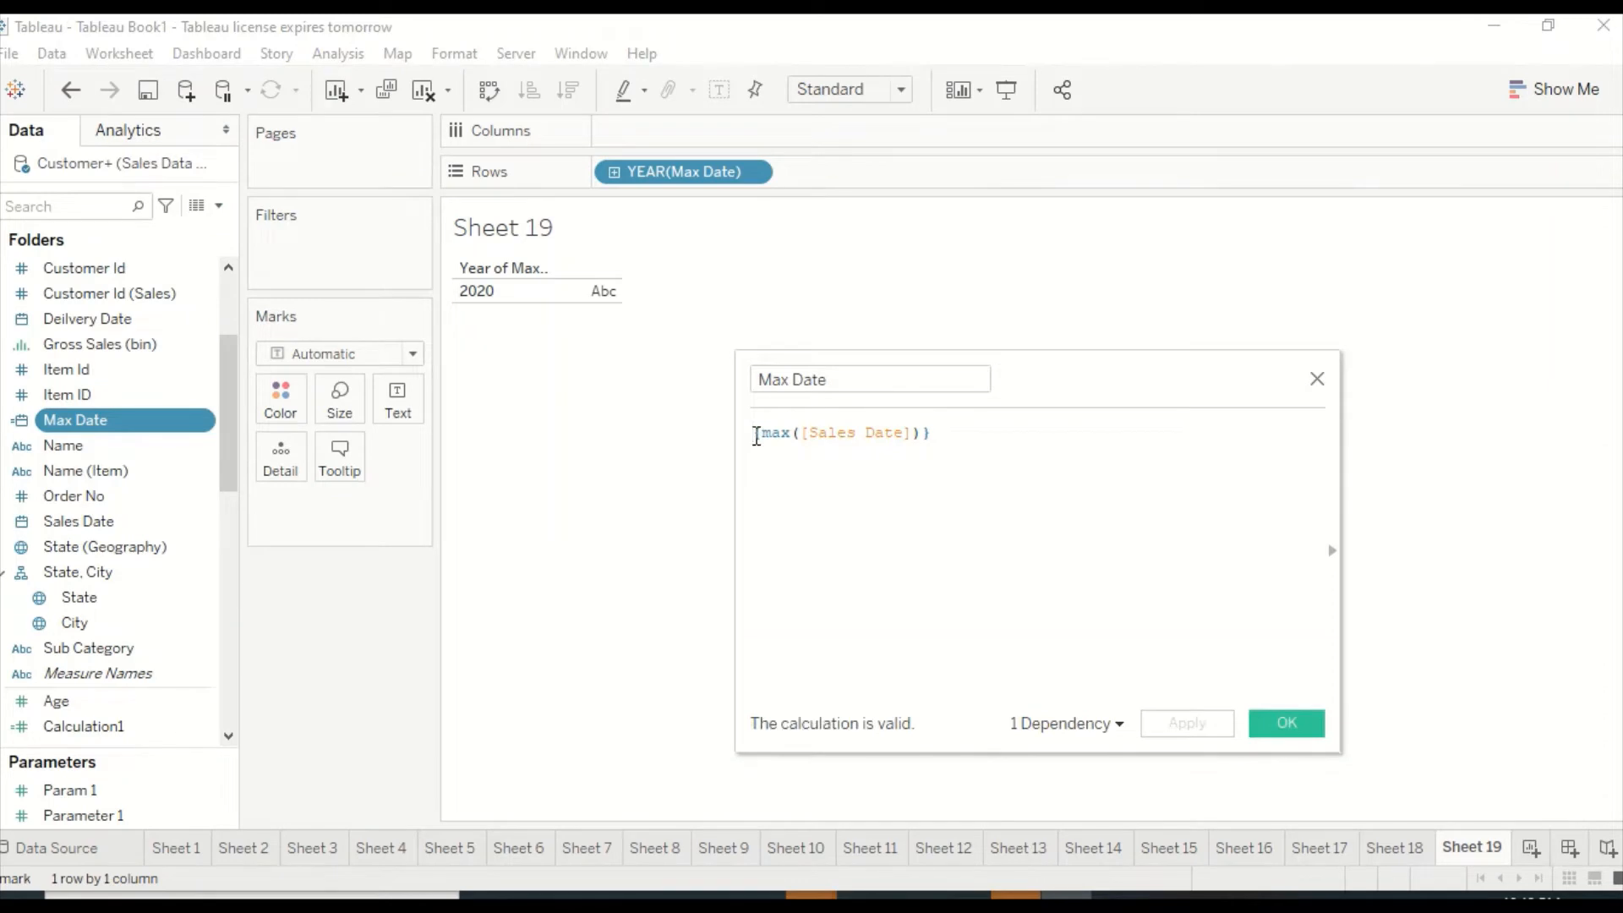
pyautogui.write('Year((')
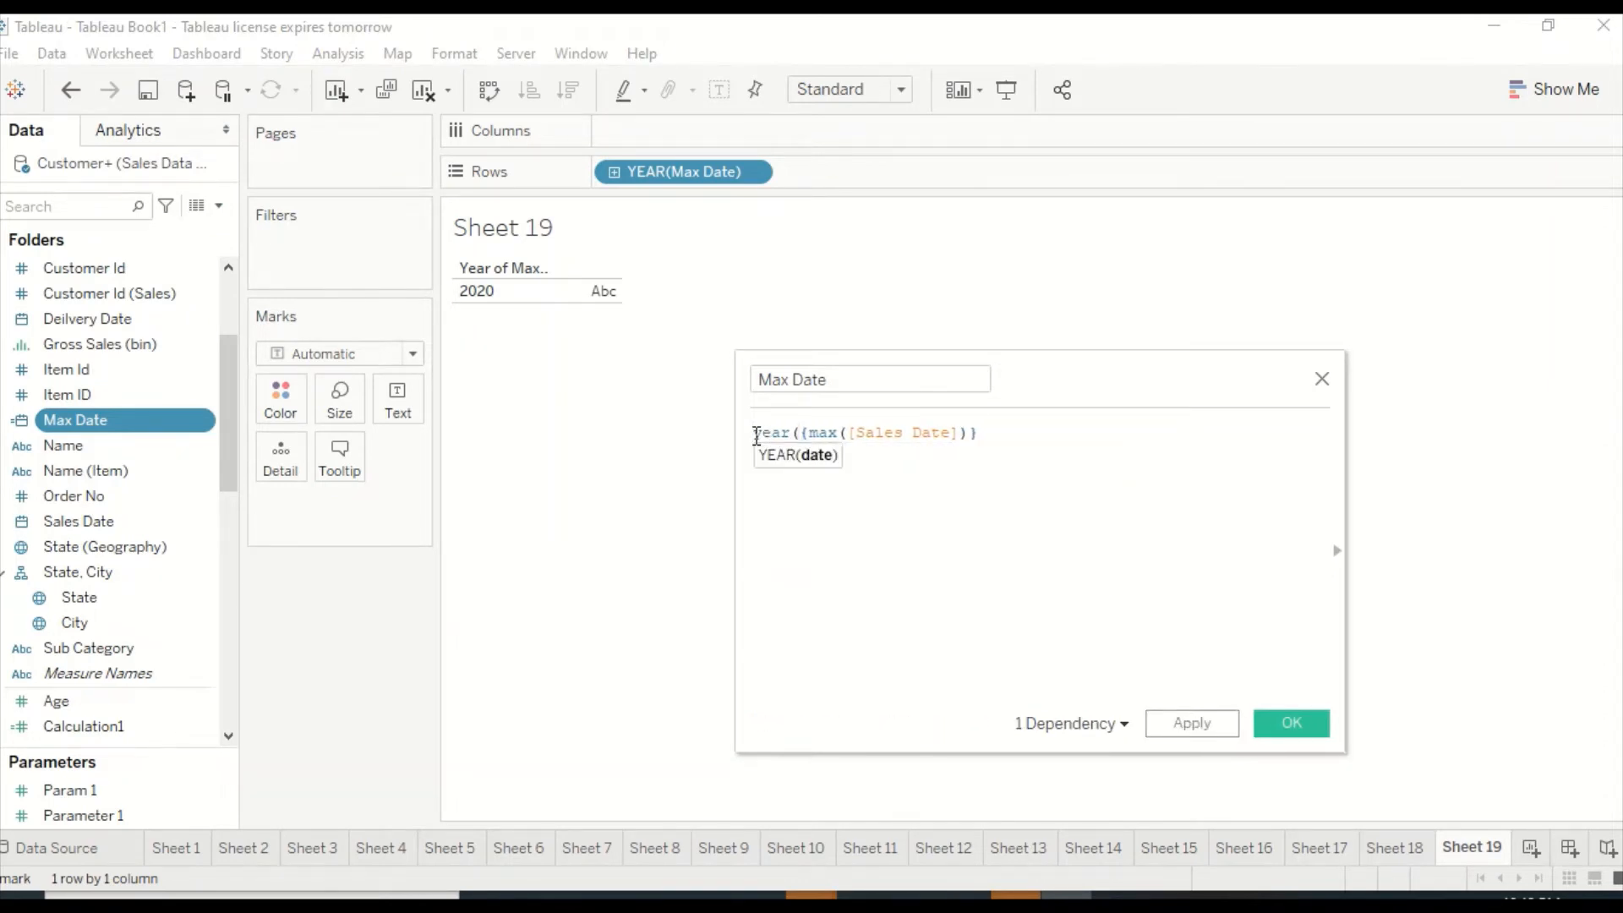
pyautogui.press('End')
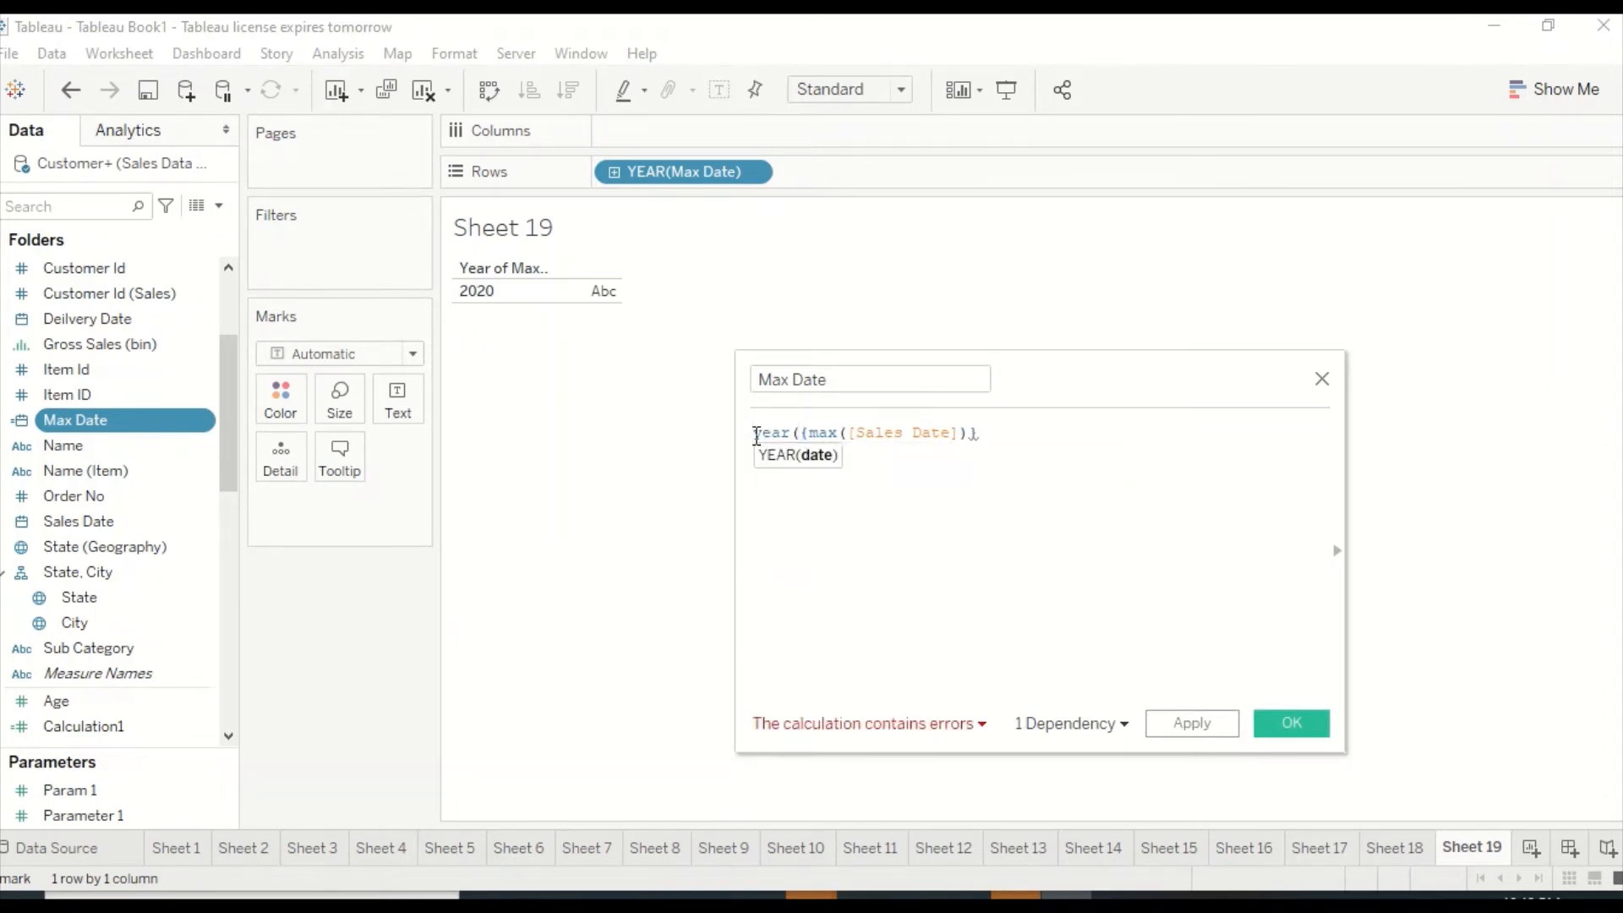
pyautogui.write(')')
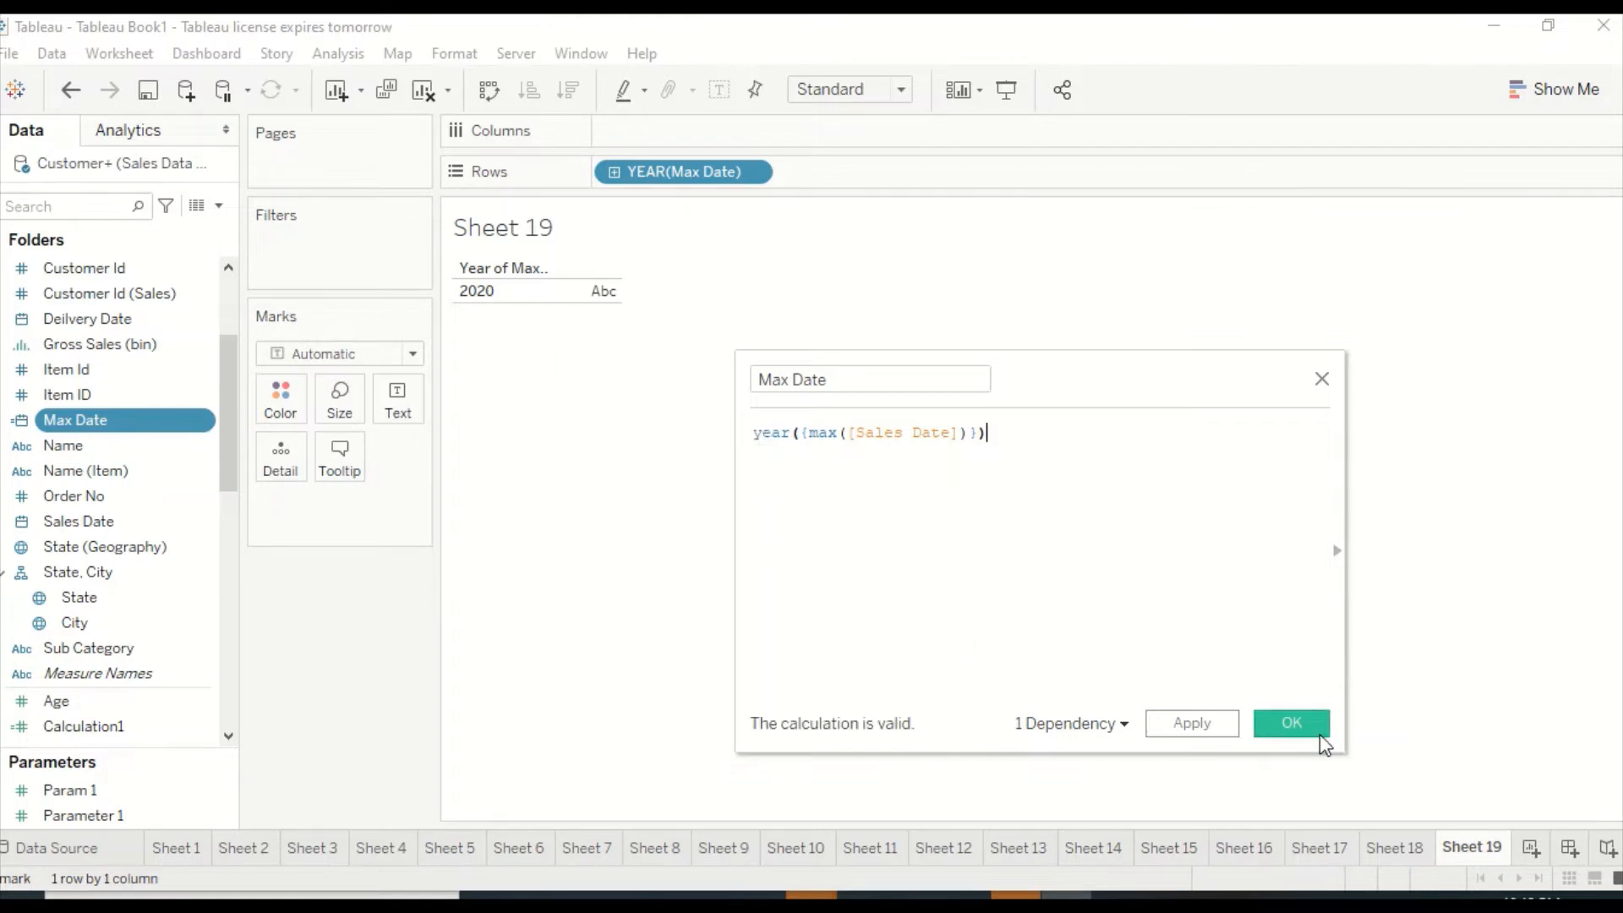
pyautogui.click(1311, 733)
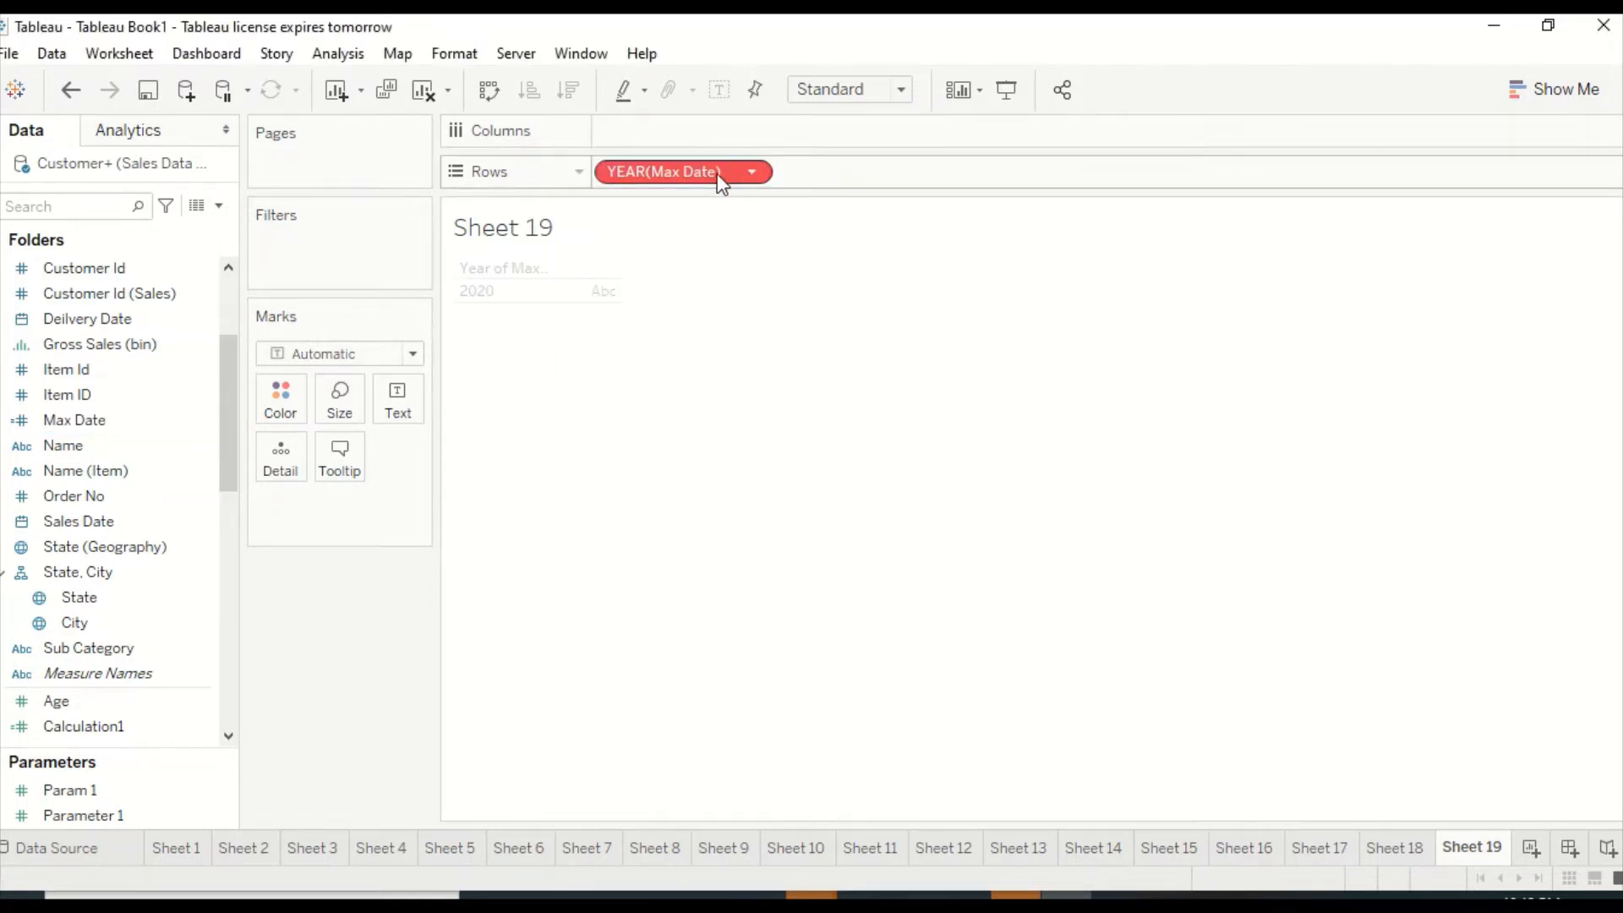
# Remove the invalid YEAR(Max Date) pill from the rows and place Max Date on the columns
pyautogui.moveTo(721, 176); pyautogui.dragTo(603, 292)
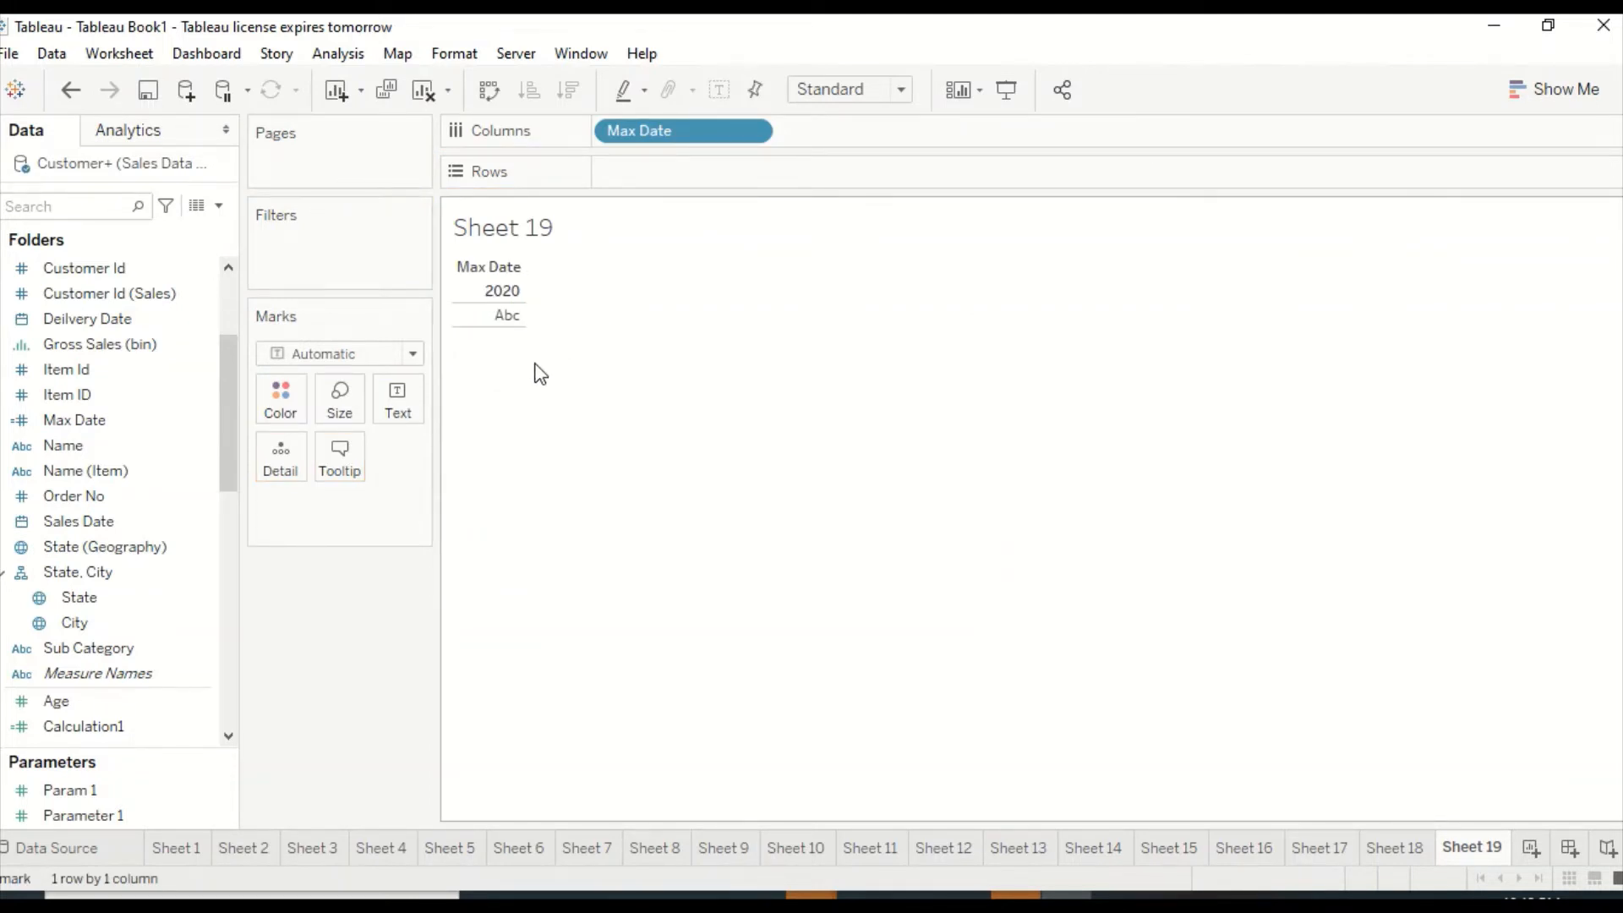
pyautogui.click(192, 522)
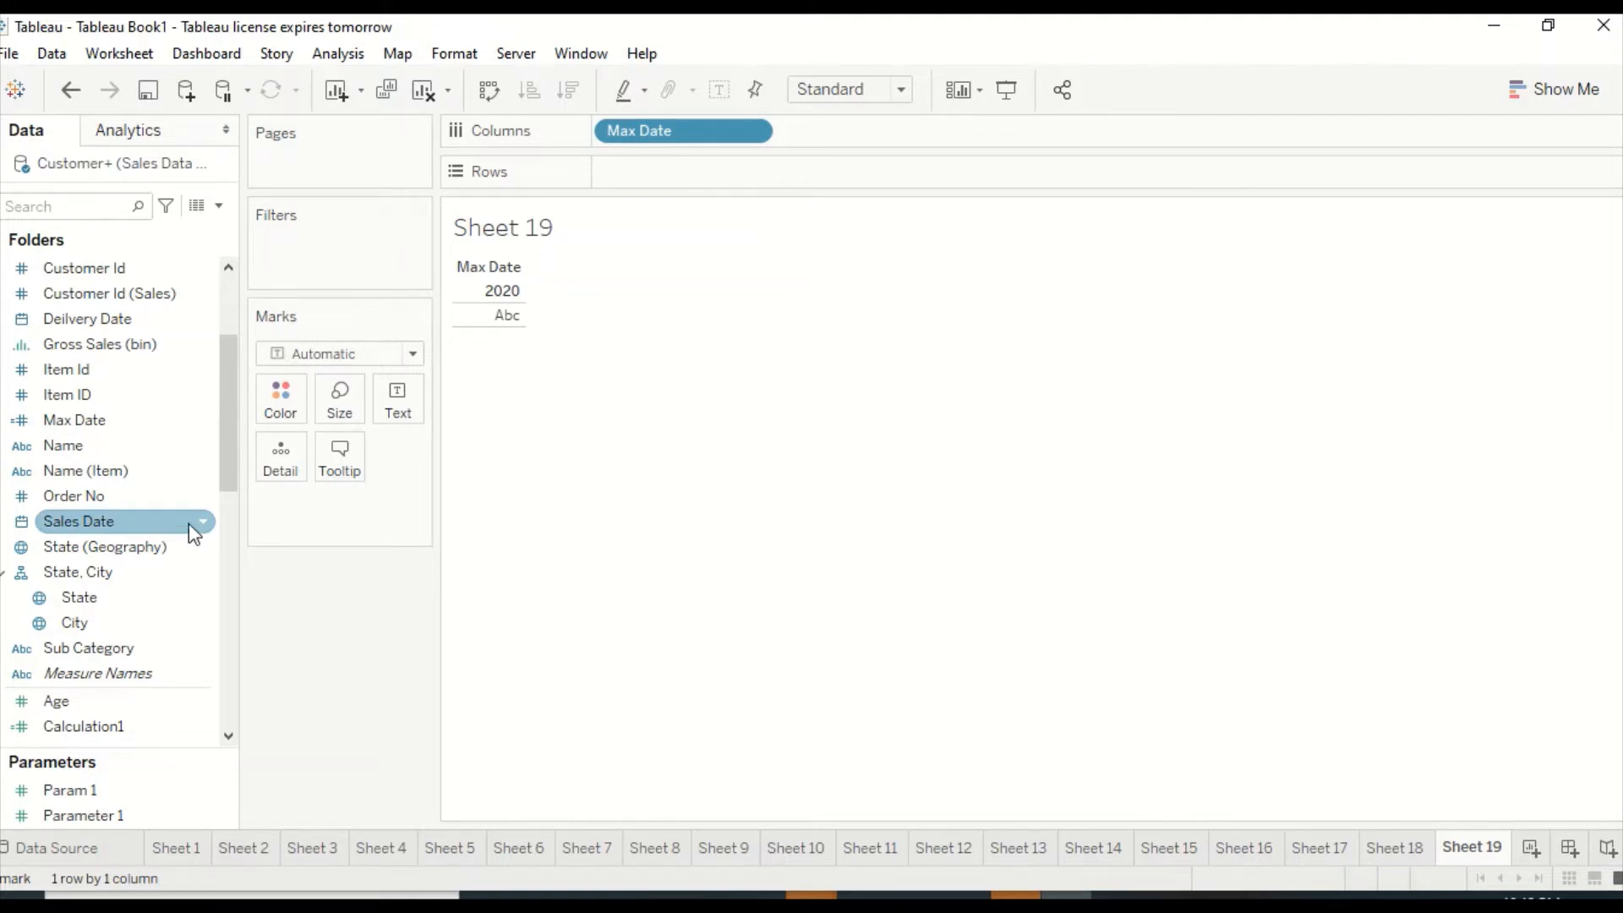
# Start a new calculated field based on Max Date and name it "Max Year Sales"
pyautogui.scroll(3, 169, 380)
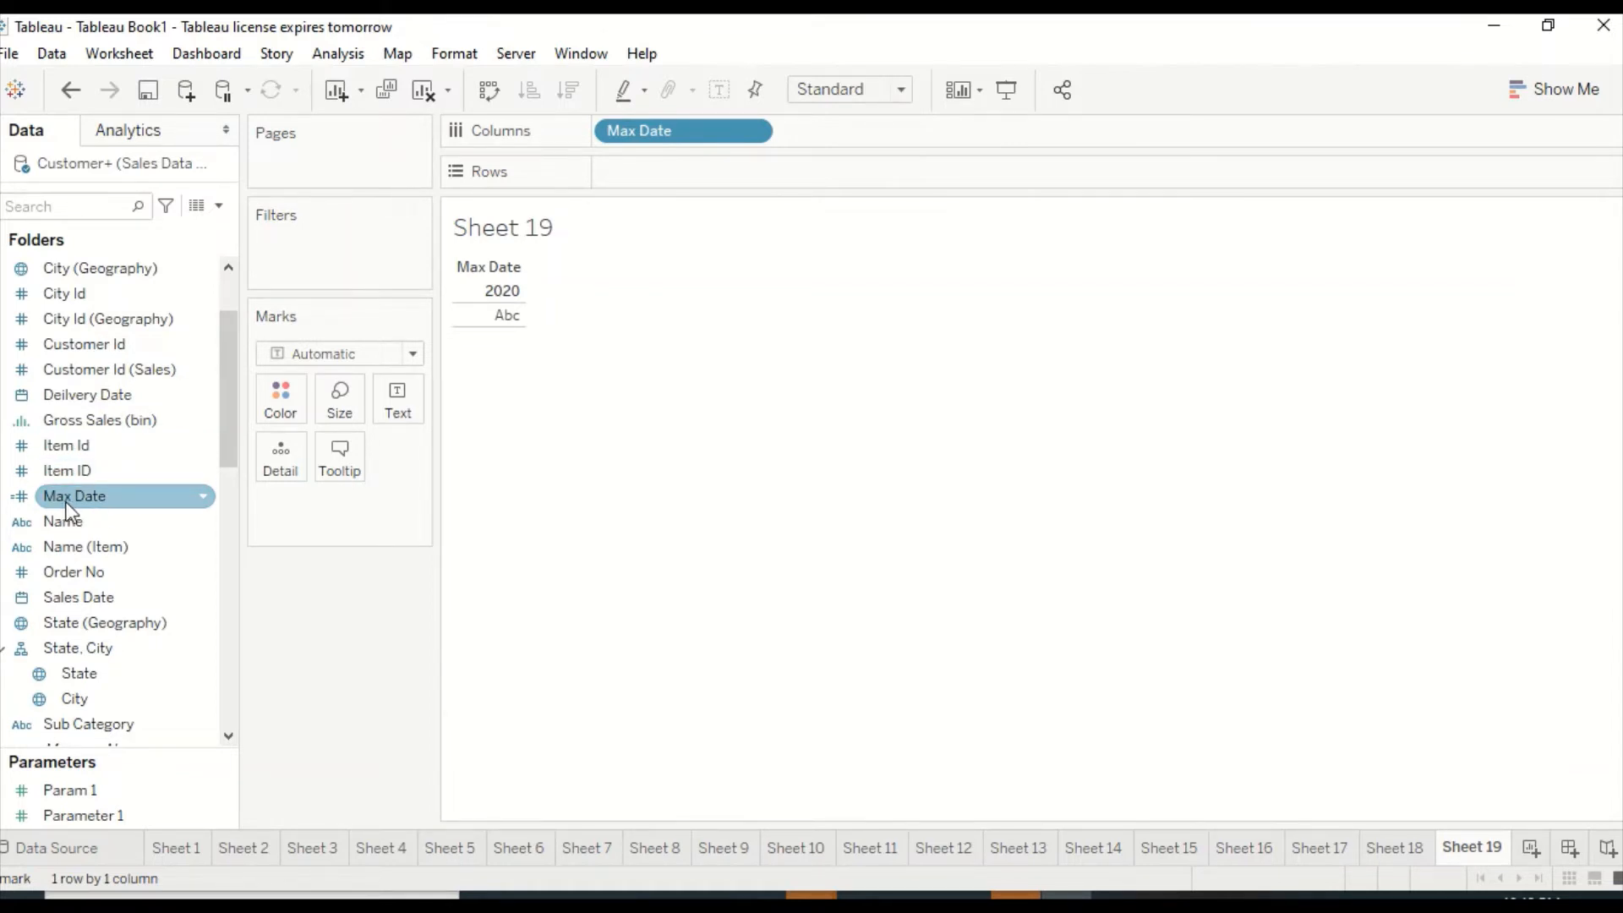
pyautogui.scroll(4, 76, 501)
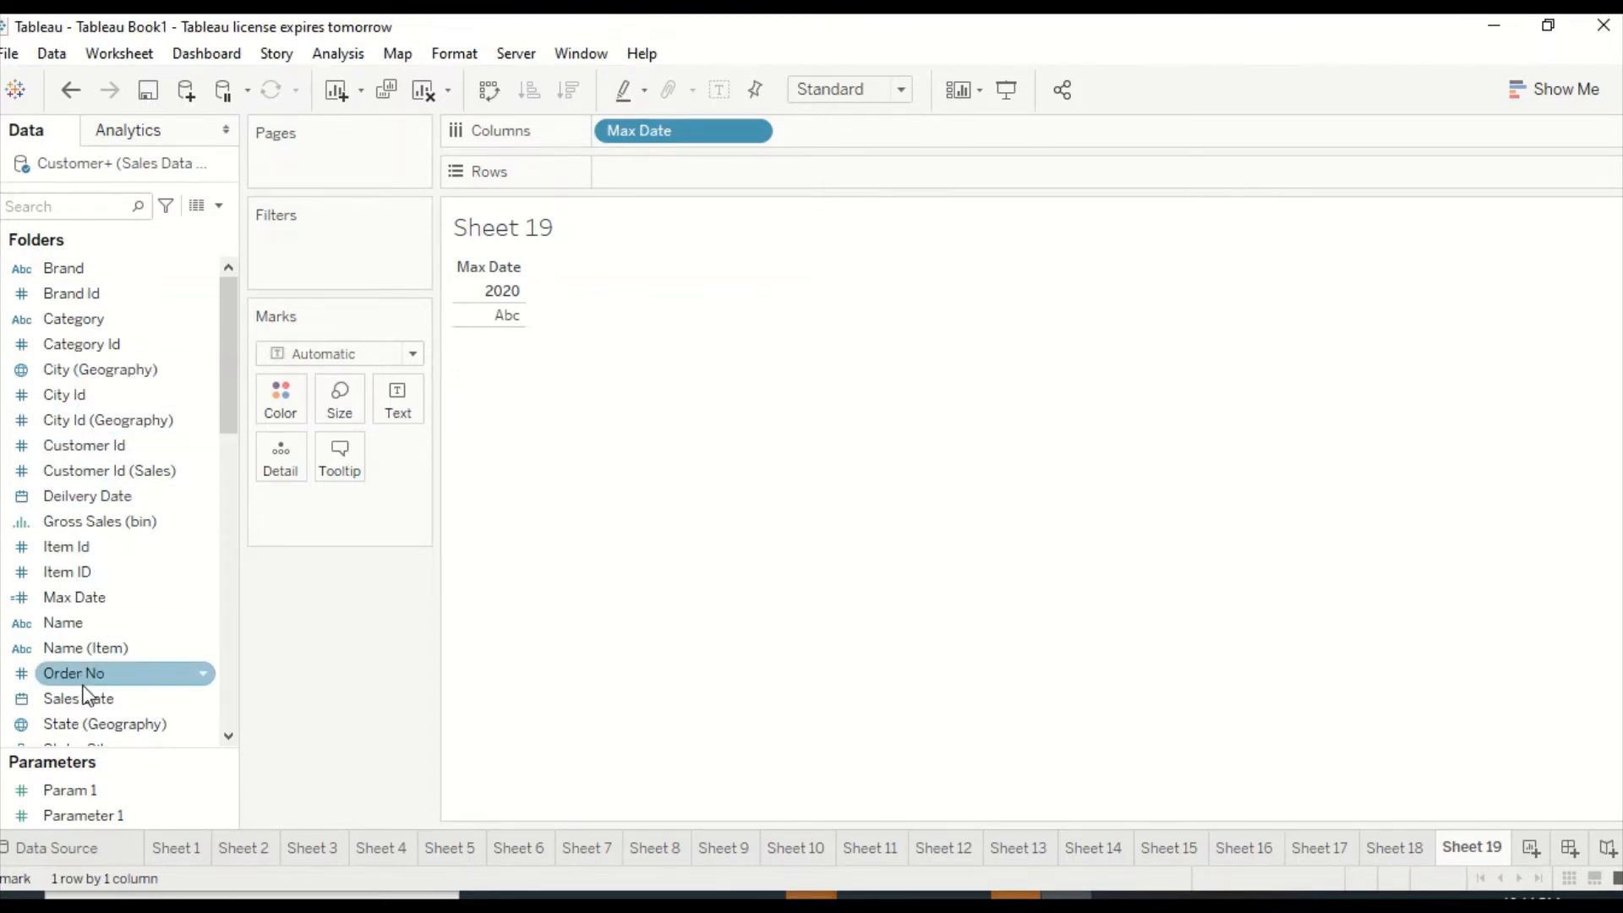
pyautogui.rightClick(74, 596)
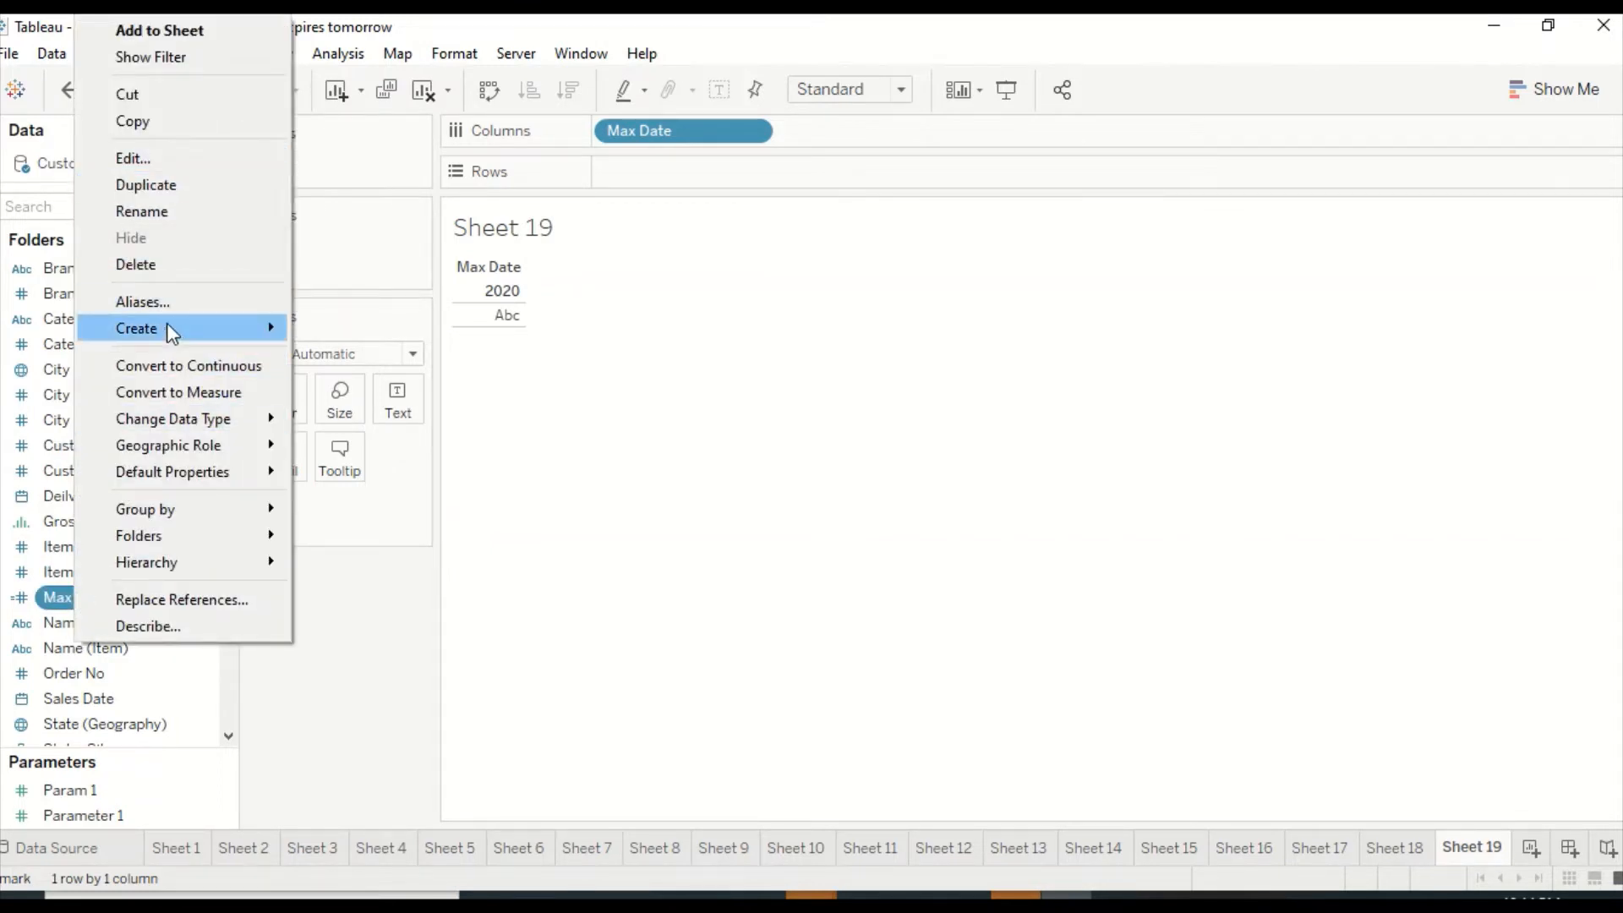
pyautogui.moveTo(166, 323)
pyautogui.click(385, 330)
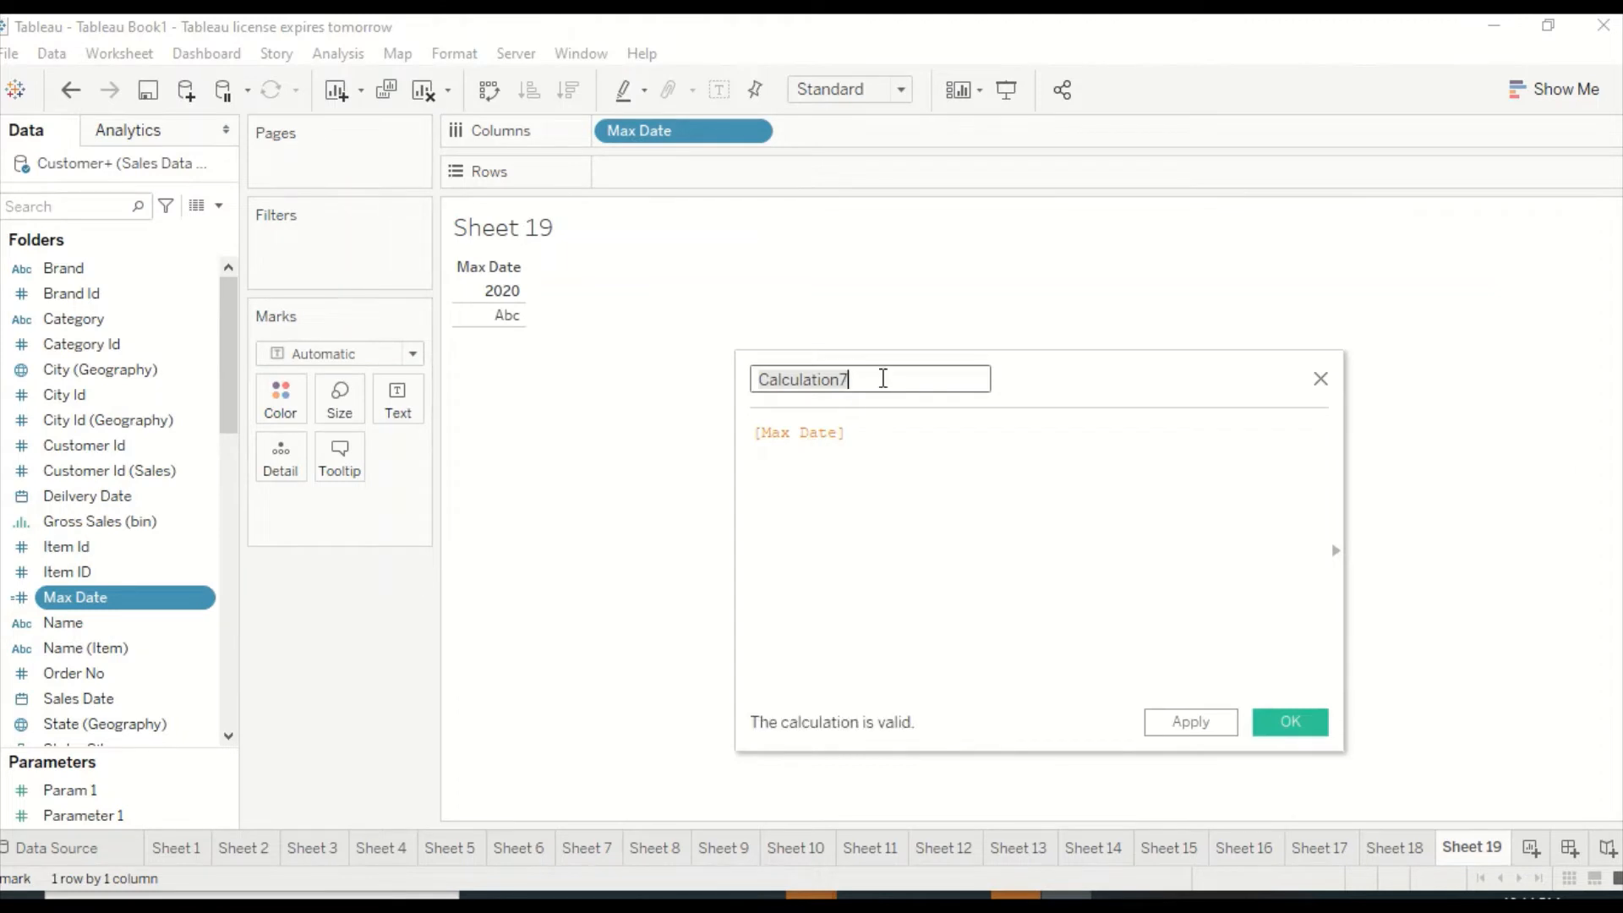
pyautogui.press('BackSpace')
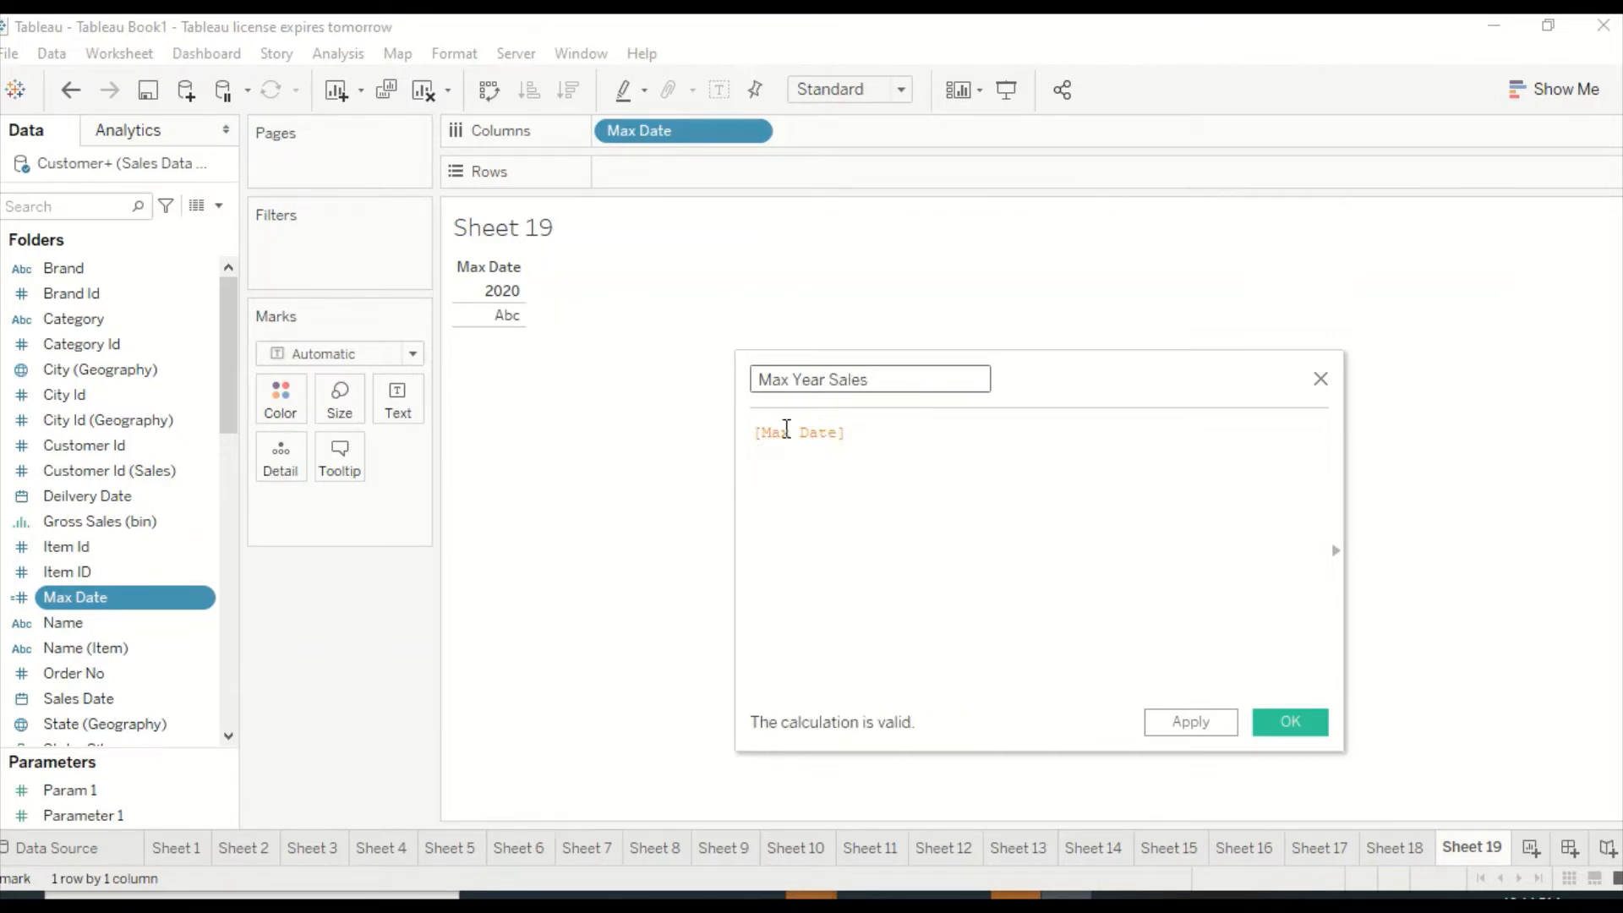
# Write the formula's condition as if year([Sales Date]) = [Max Date]
pyautogui.click(755, 434)
pyautogui.write('If( ')
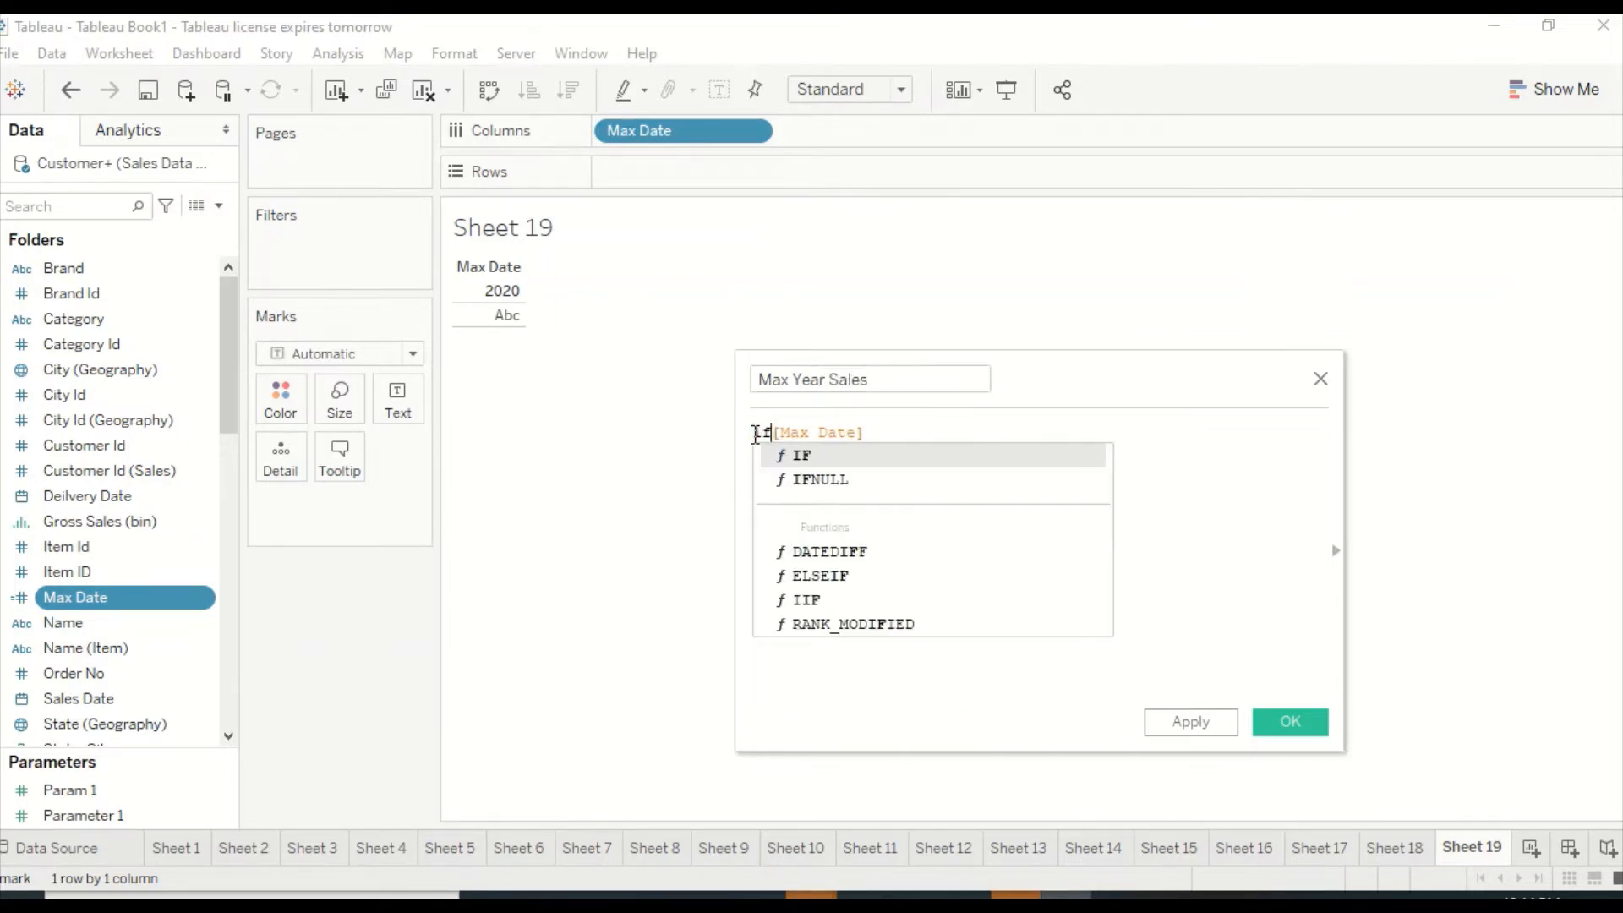
pyautogui.write('[sa')
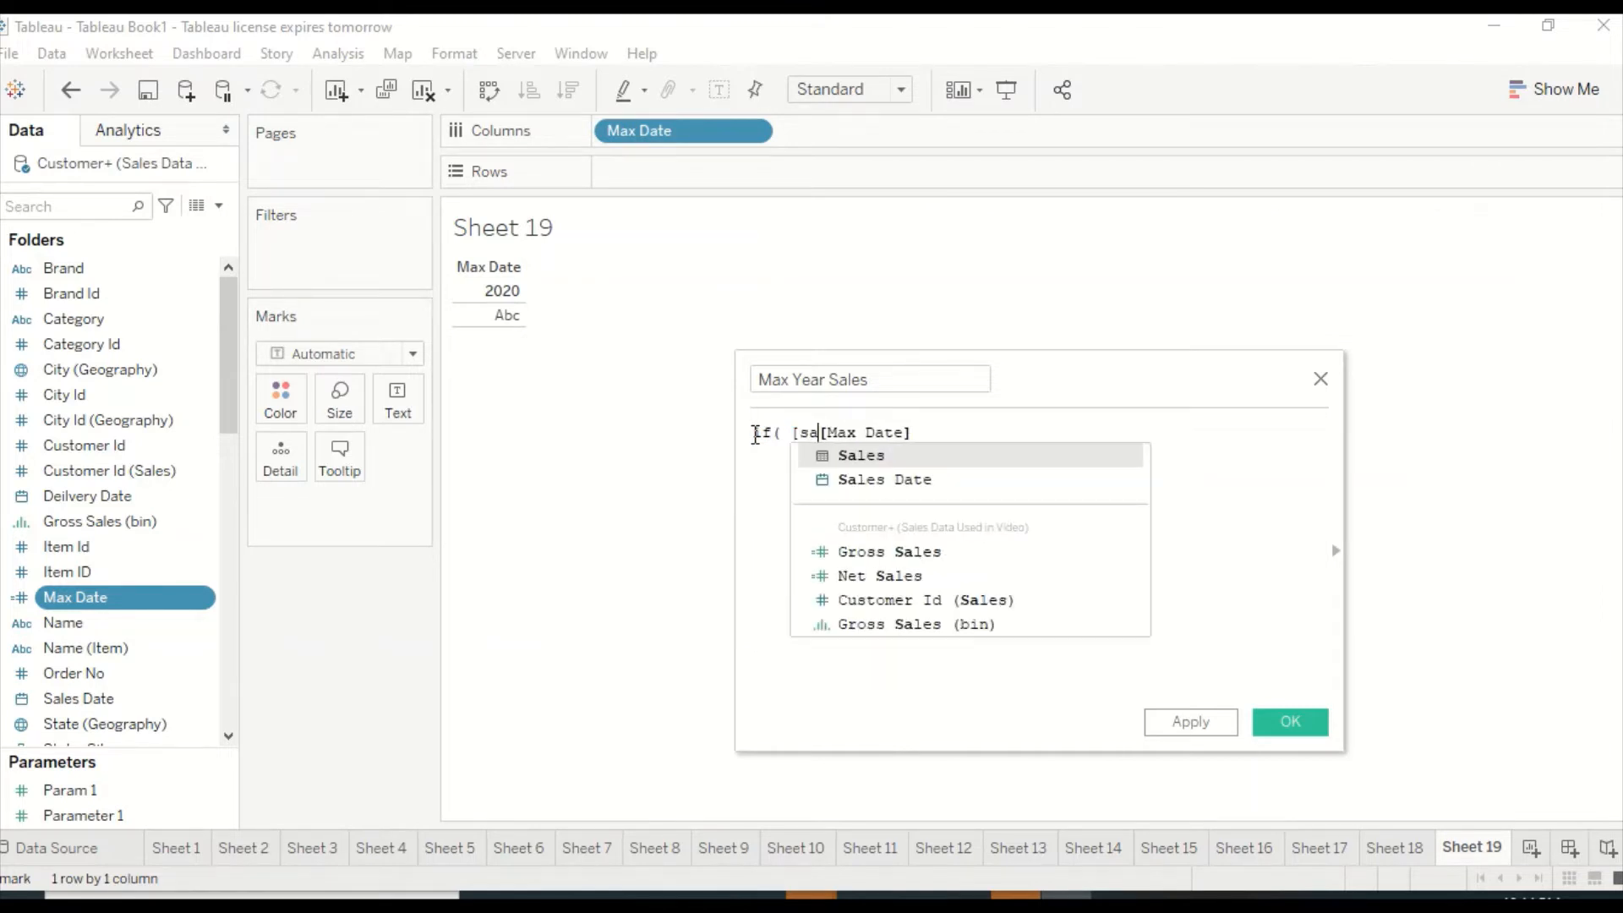
pyautogui.press('Down')
pyautogui.press('Return')
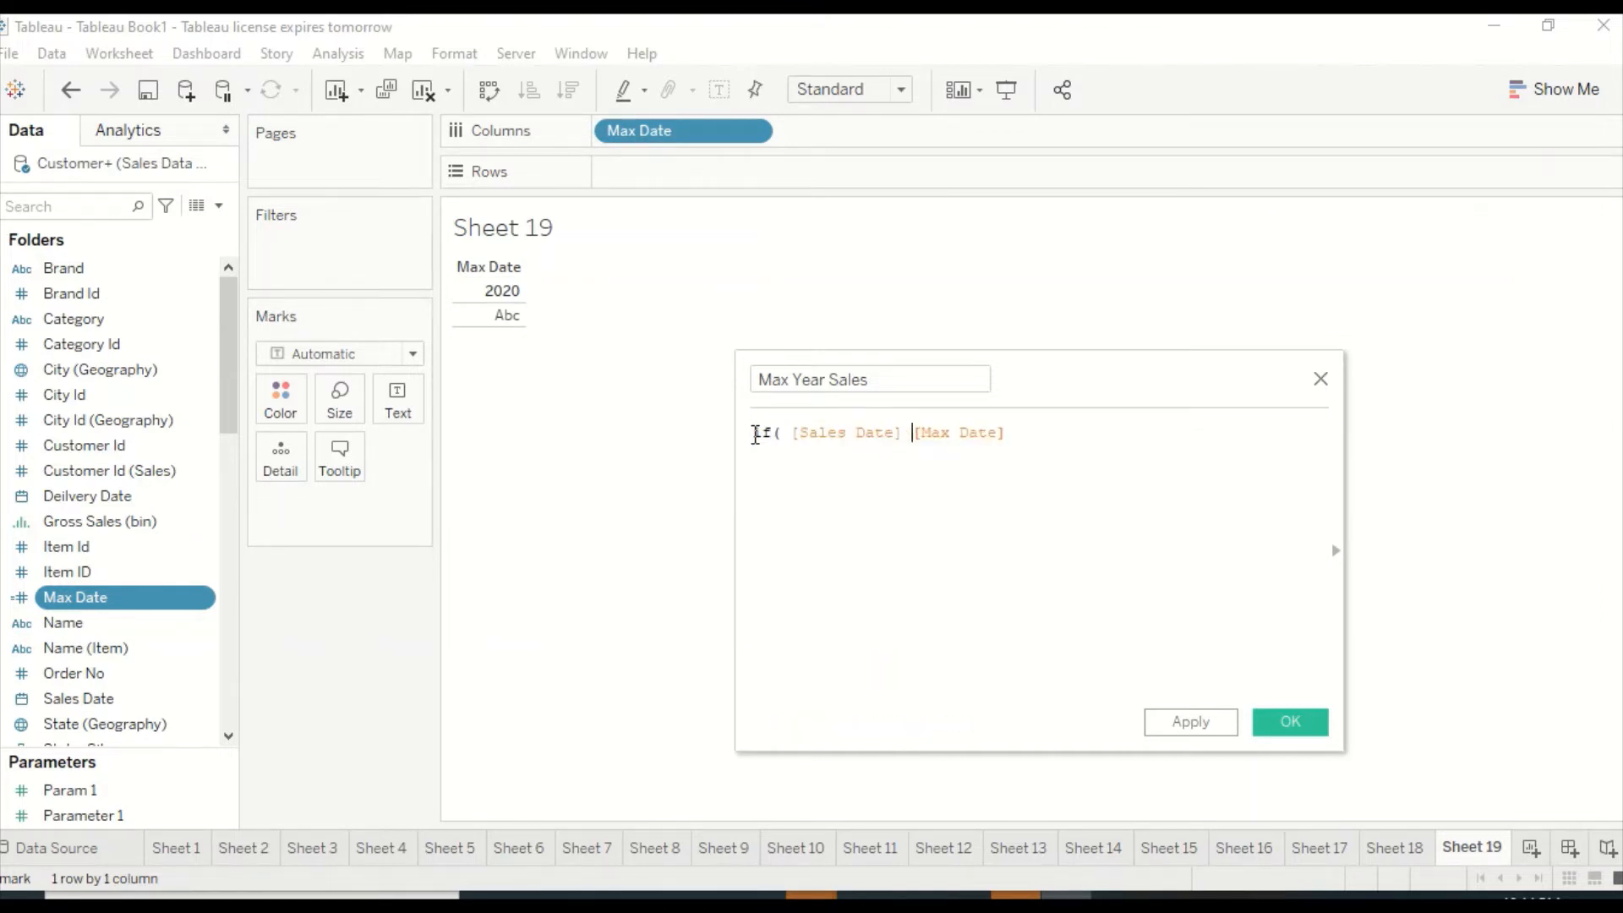
pyautogui.press('Left')
pyautogui.press('Left')
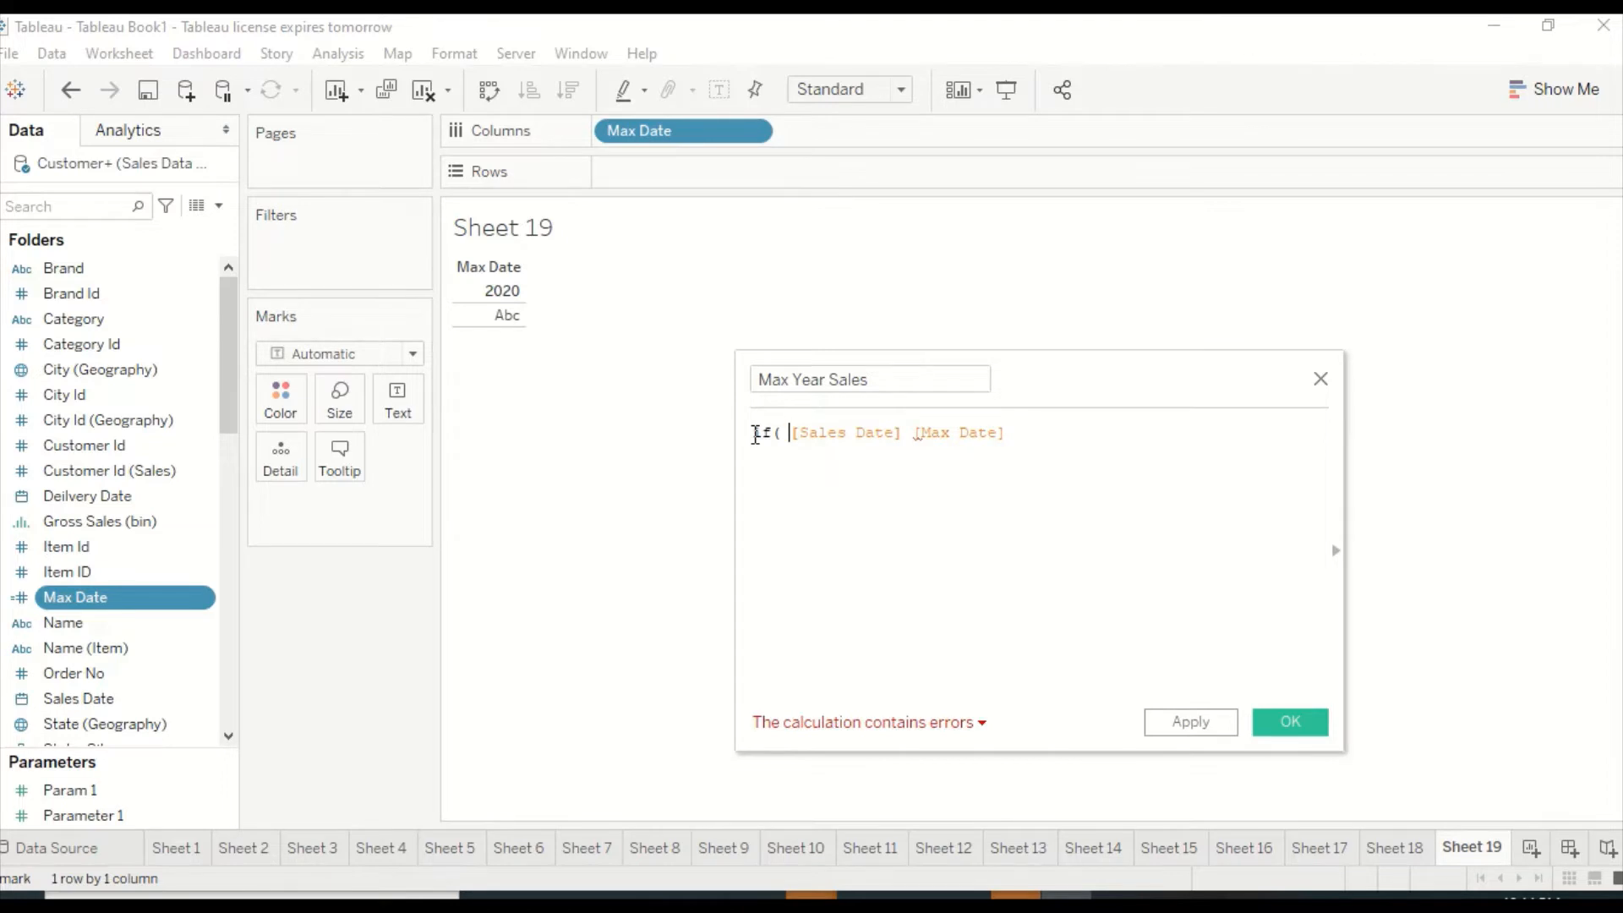
pyautogui.write('year(')
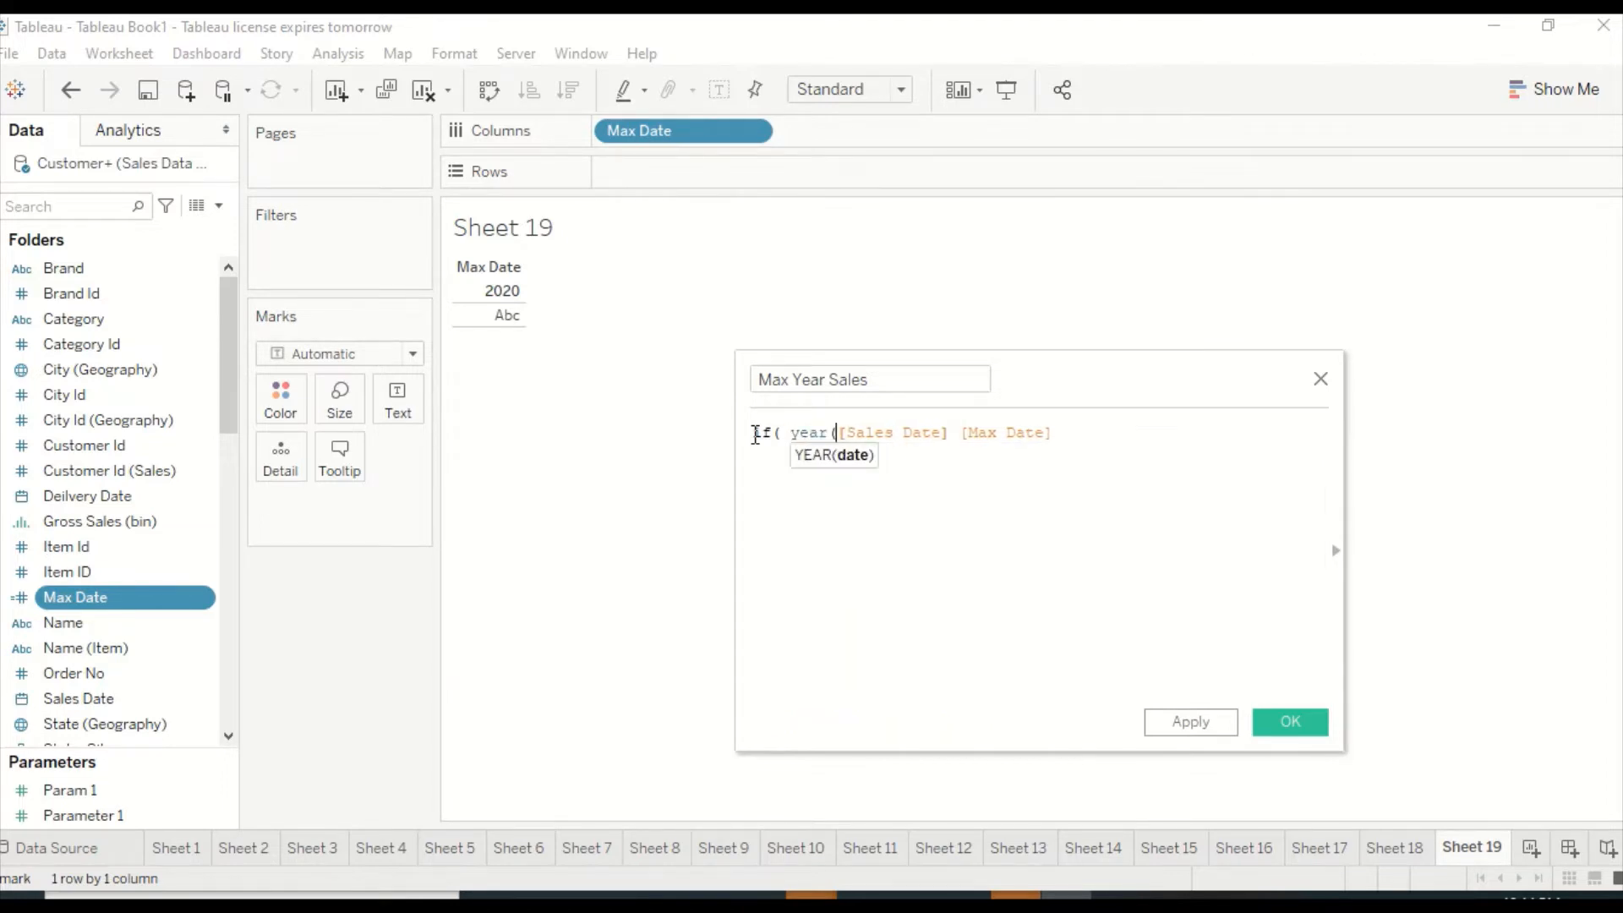
pyautogui.press('Left')
pyautogui.press('Left')
pyautogui.press('Left')
pyautogui.press('Left')
pyautogui.press('Left')
pyautogui.press('BackSpace')
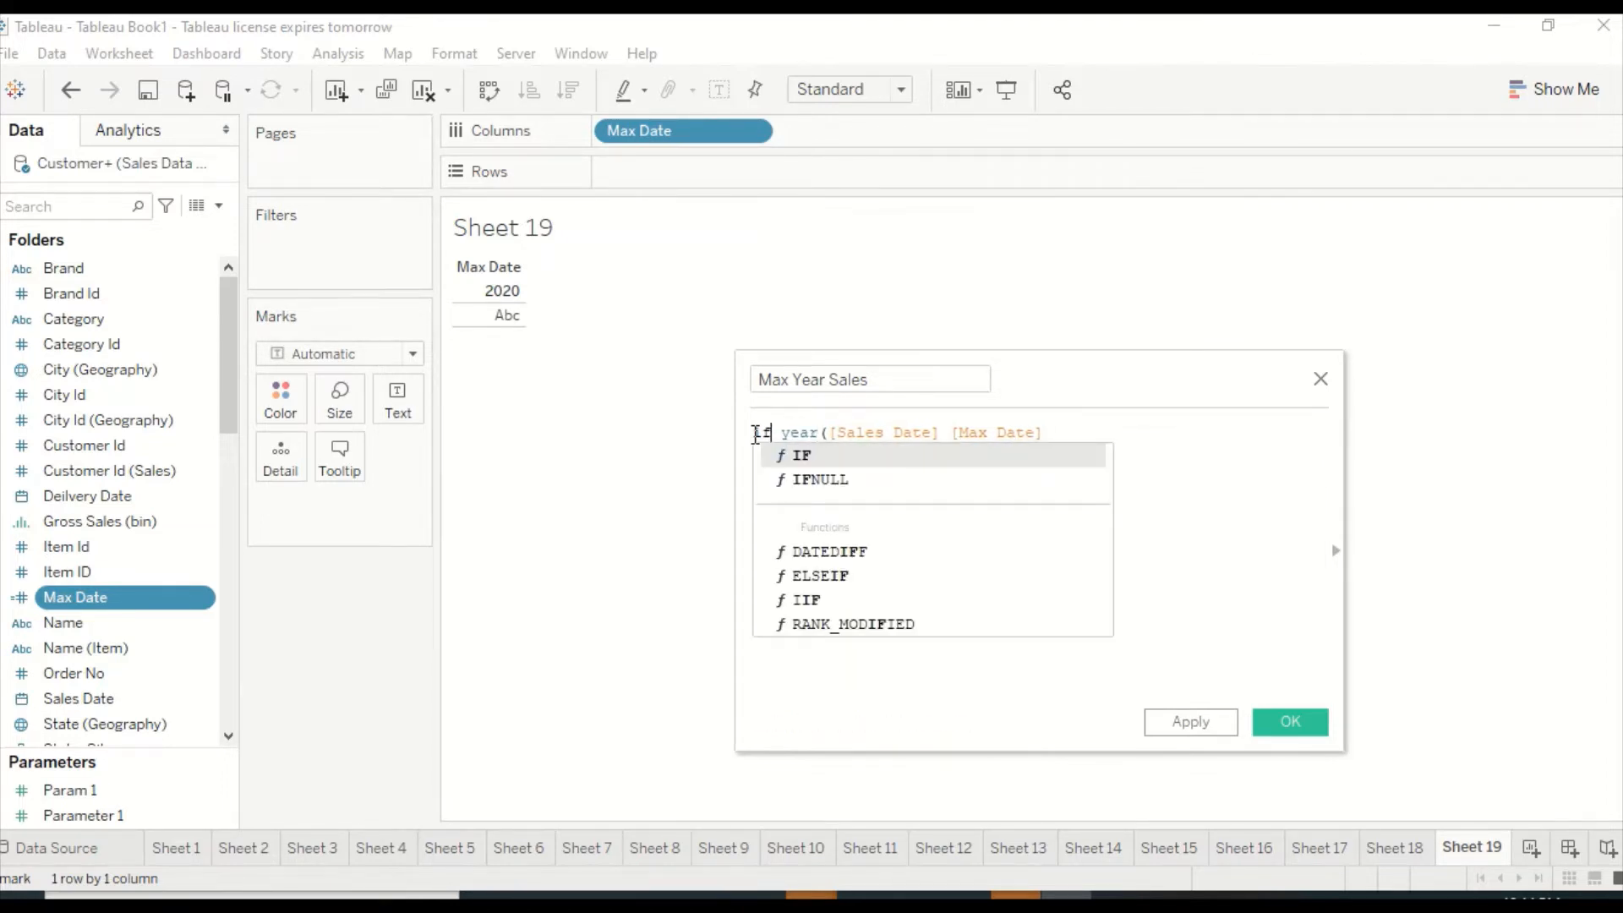
pyautogui.press('Right')
pyautogui.press('Right')
pyautogui.press('Right')
pyautogui.press('Right')
pyautogui.press('Right')
pyautogui.press('Right')
pyautogui.press('Right')
pyautogui.press('Right')
pyautogui.press('Right')
pyautogui.press('Right')
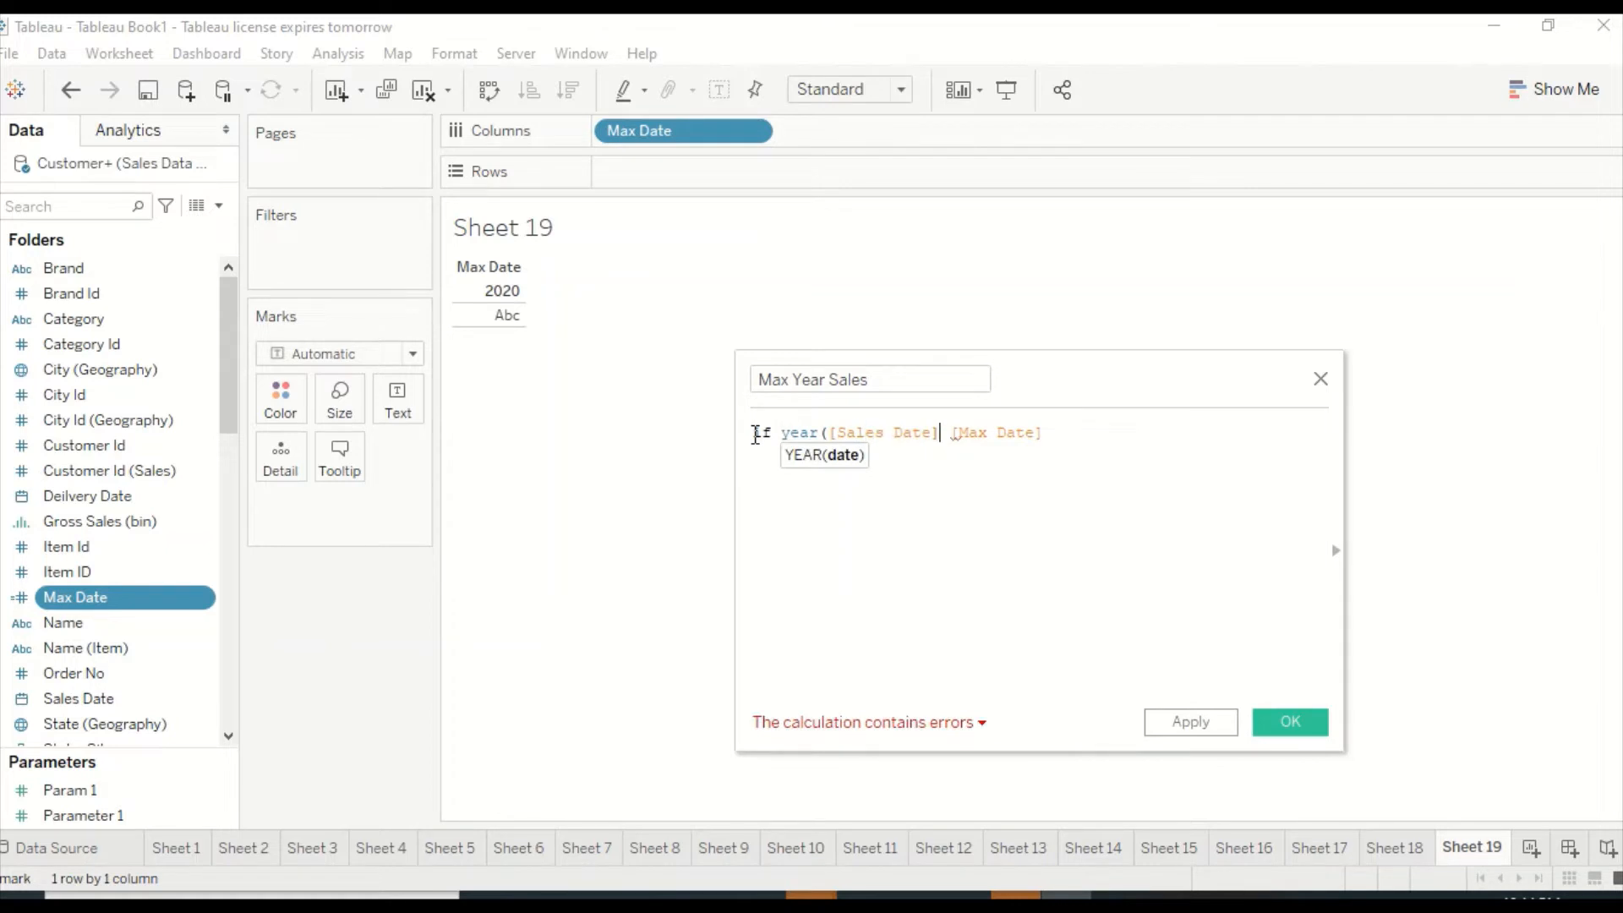
pyautogui.write(') =')
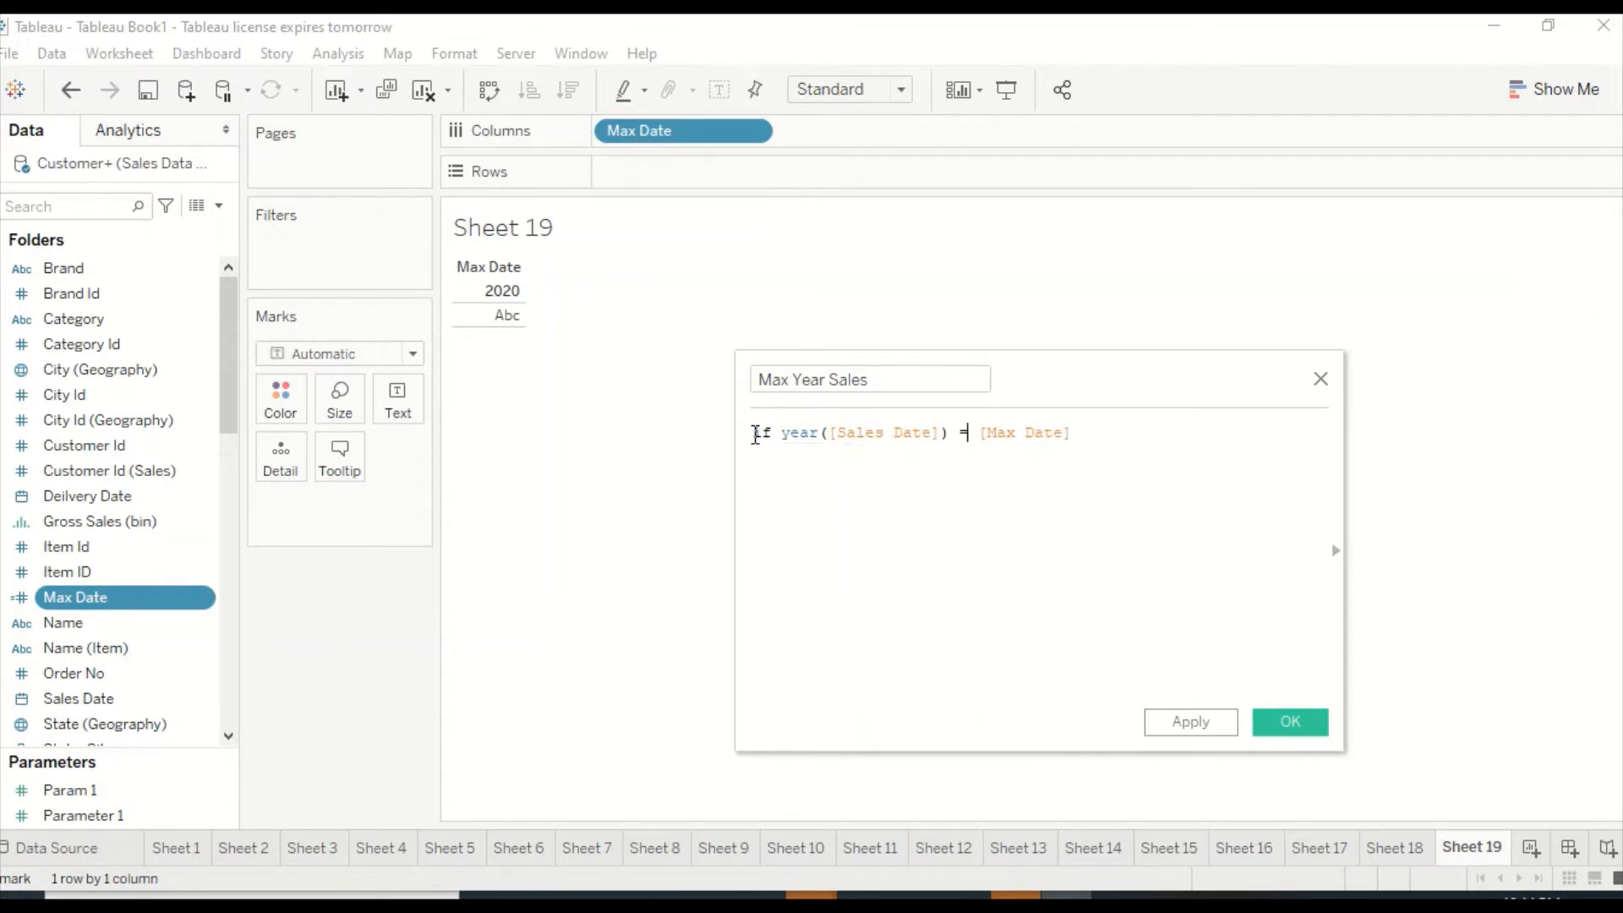
# Complete the formula with then [Gross Sales] ELSE 0 end and save the Max Year Sales field
pyautogui.press('End')
pyautogui.write('then sum')
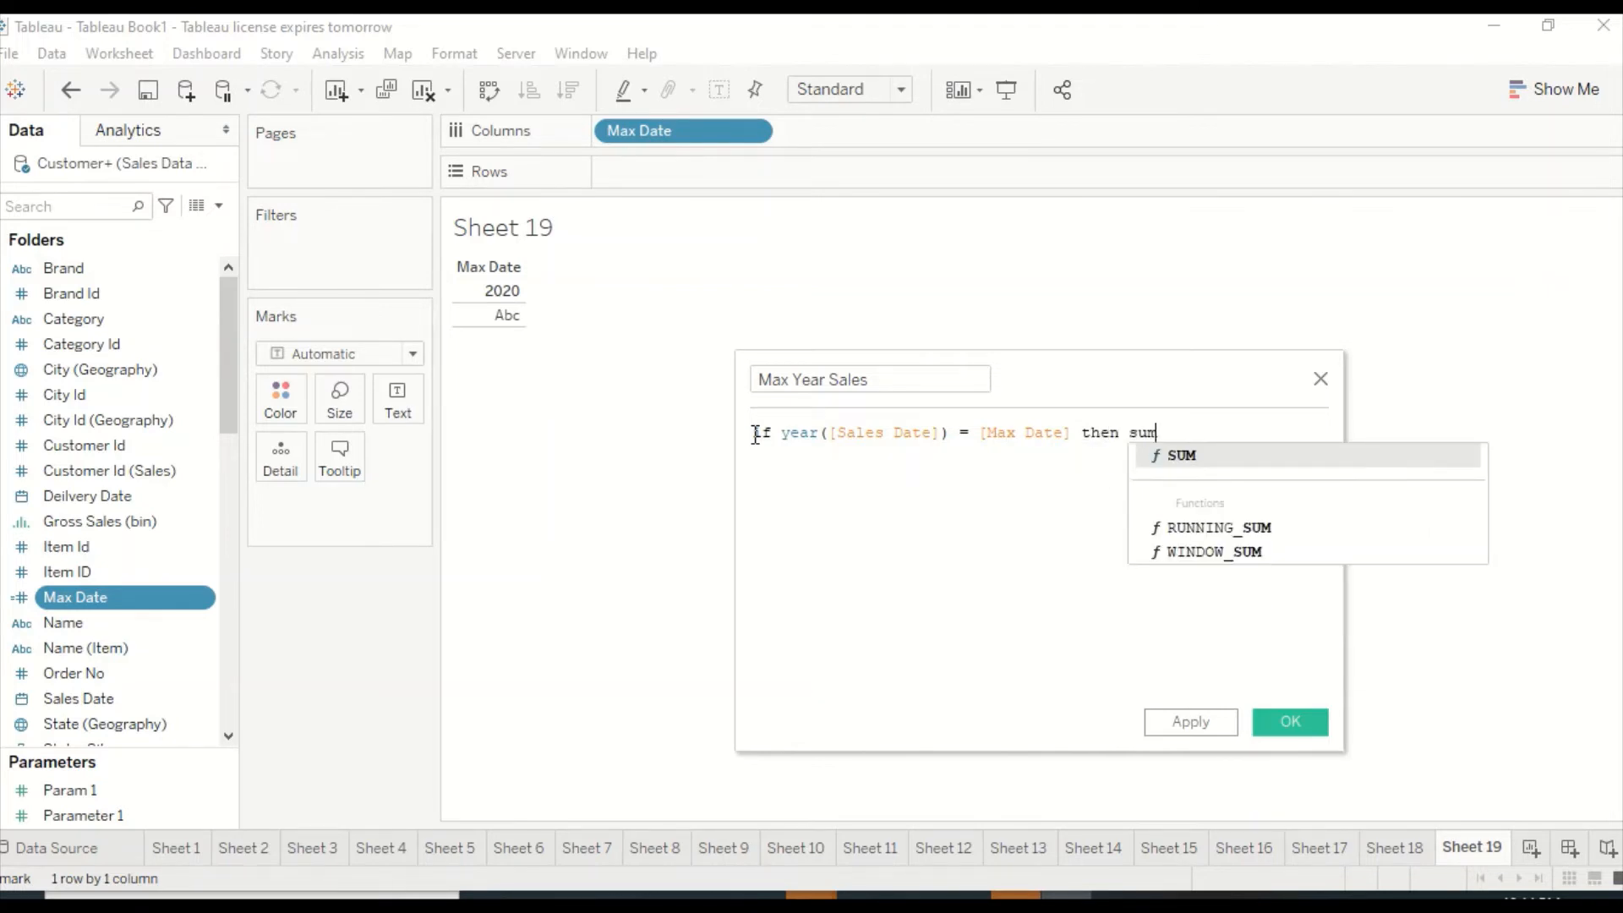
pyautogui.press('Return')
pyautogui.write('gri')
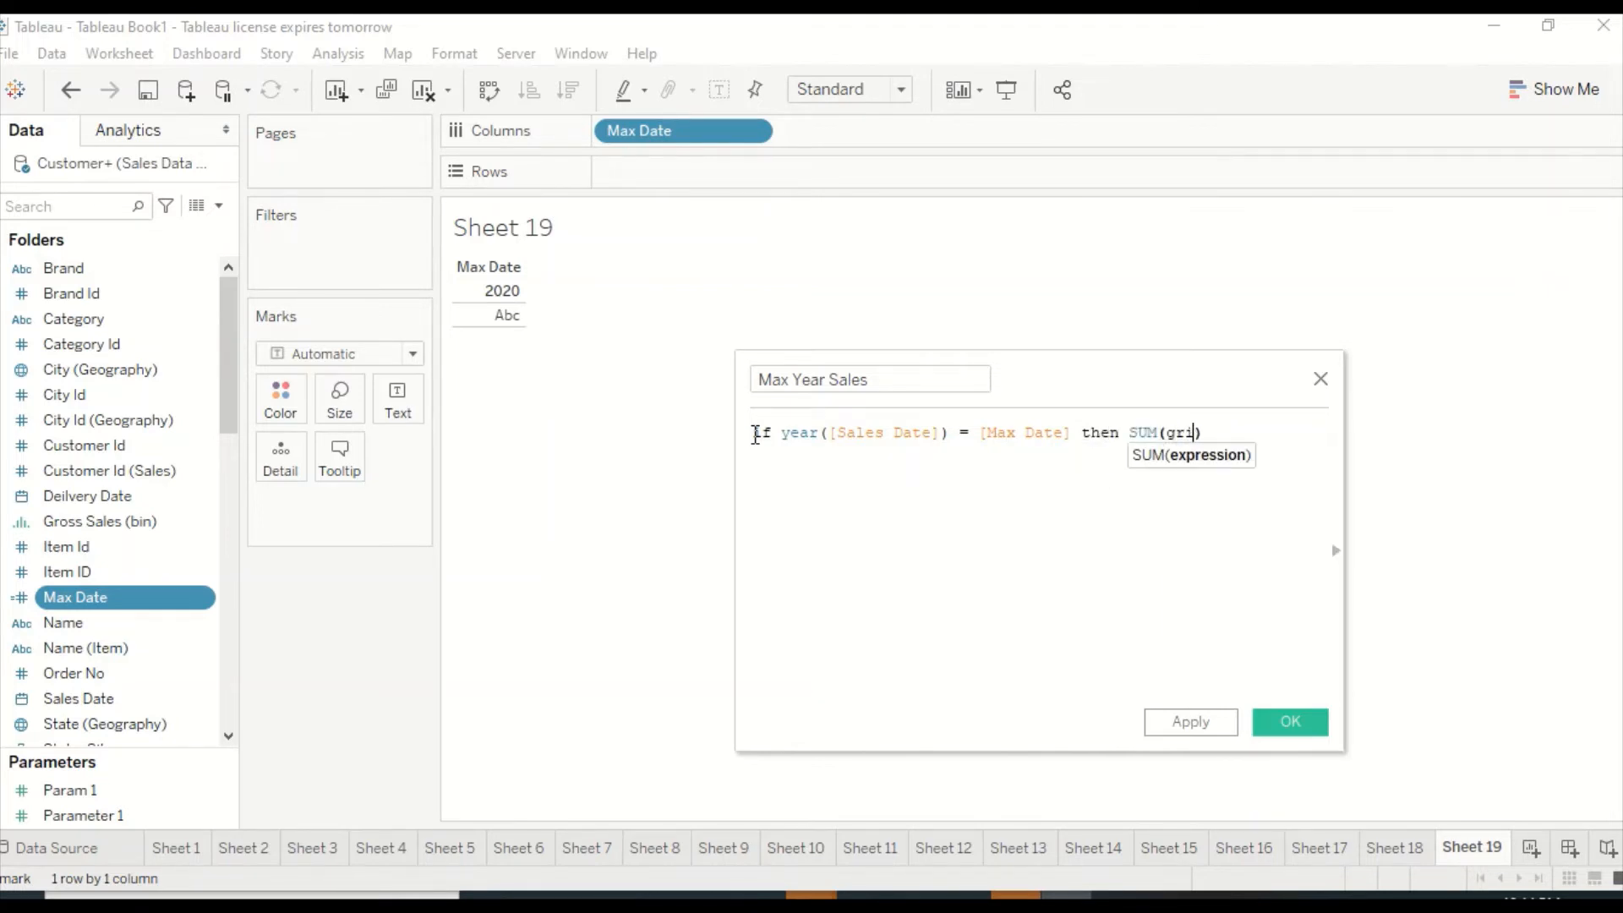
pyautogui.press('BackSpace')
pyautogui.press('BackSpace')
pyautogui.press('BackSpace')
pyautogui.press('BackSpace')
pyautogui.press('BackSpace')
pyautogui.press('BackSpace')
pyautogui.press('BackSpace')
pyautogui.write('gr')
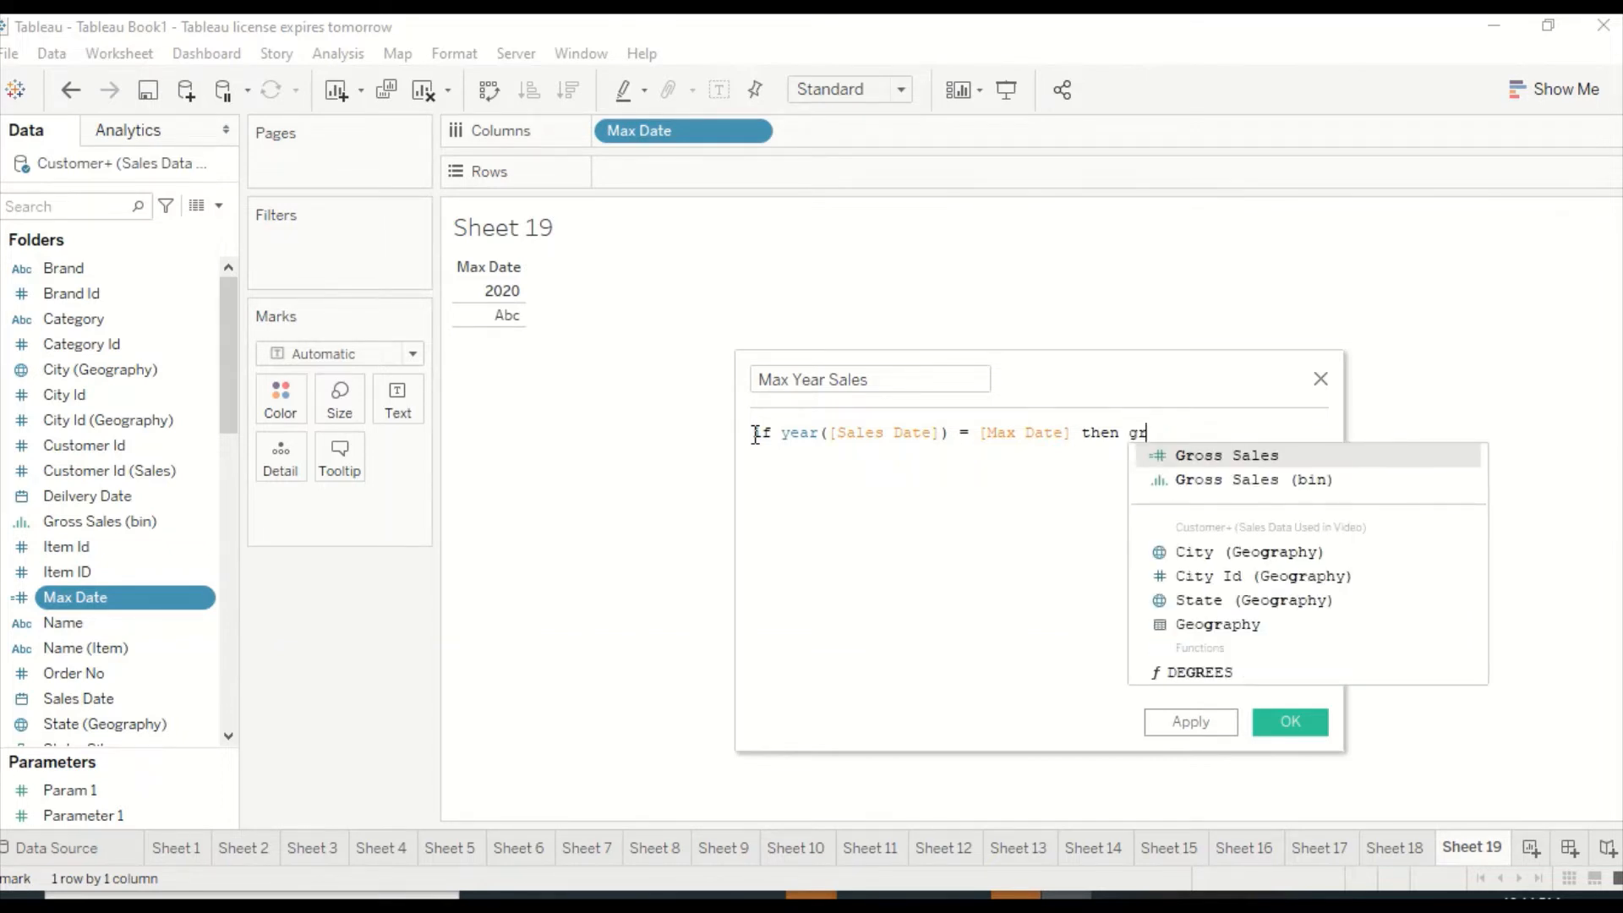
pyautogui.press('Return')
pyautogui.write('else')
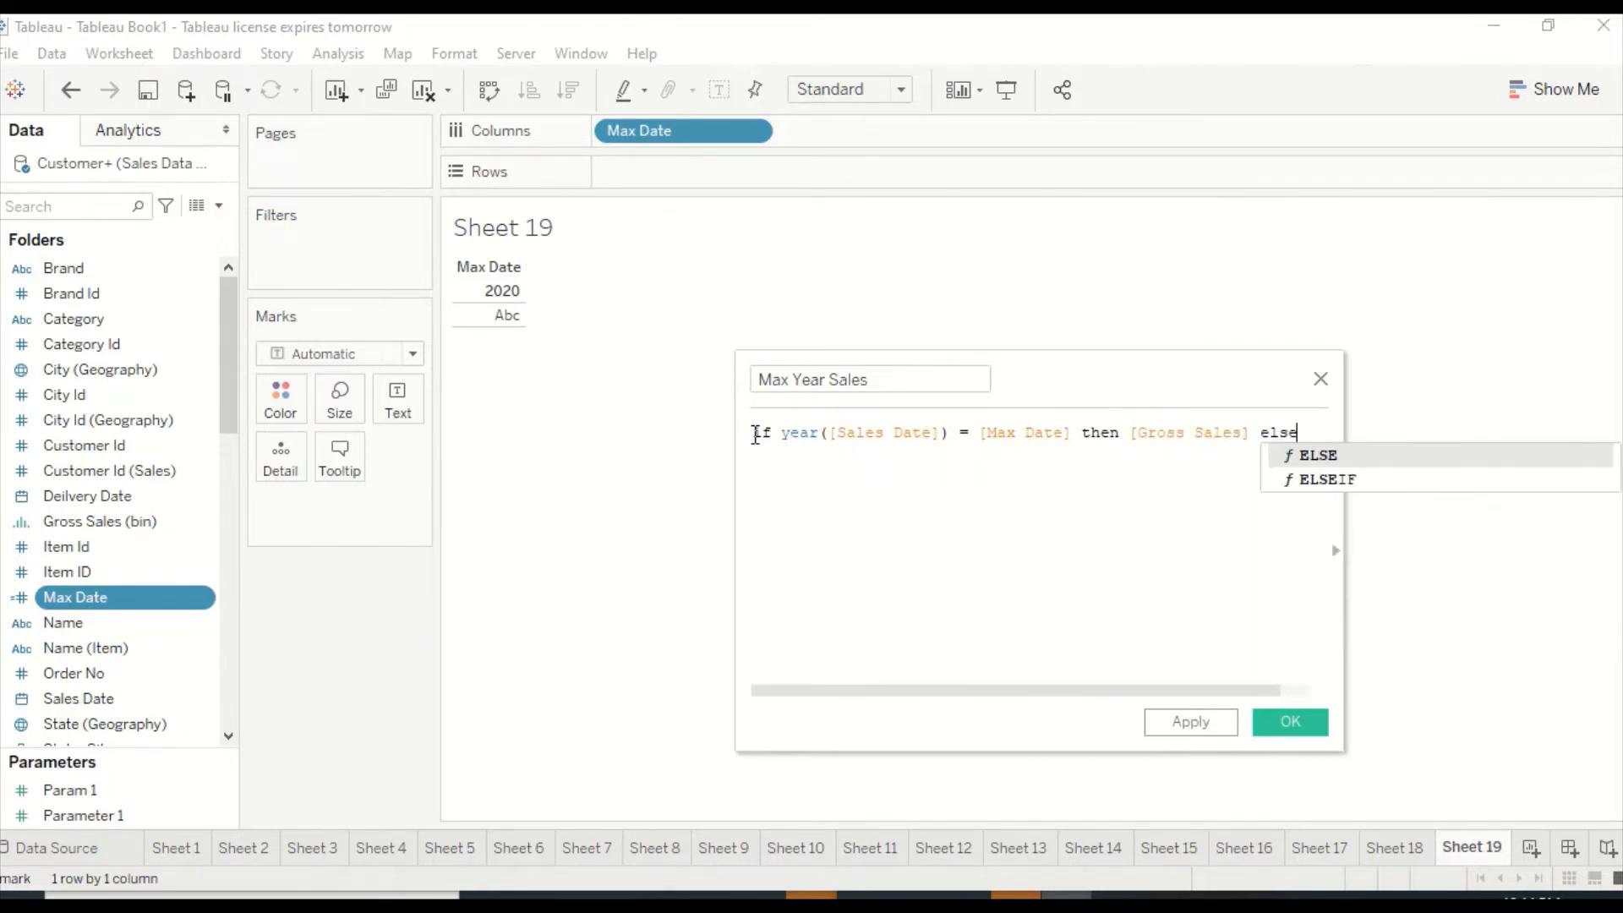
pyautogui.press('Return')
pyautogui.write('0 end')
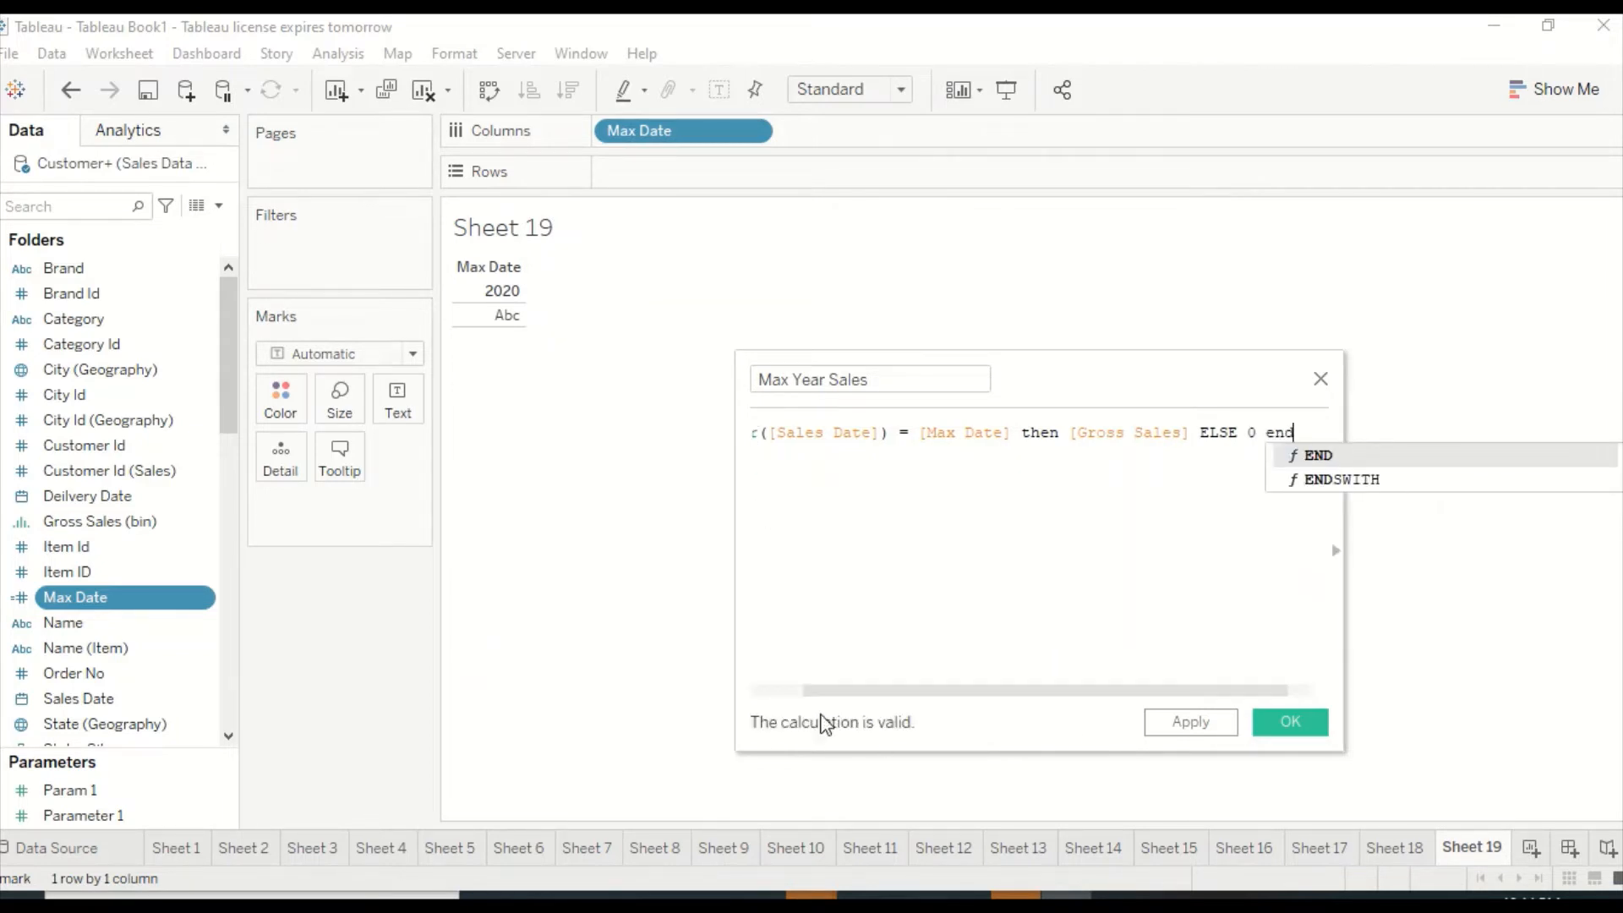
pyautogui.moveTo(830, 692); pyautogui.dragTo(776, 693)
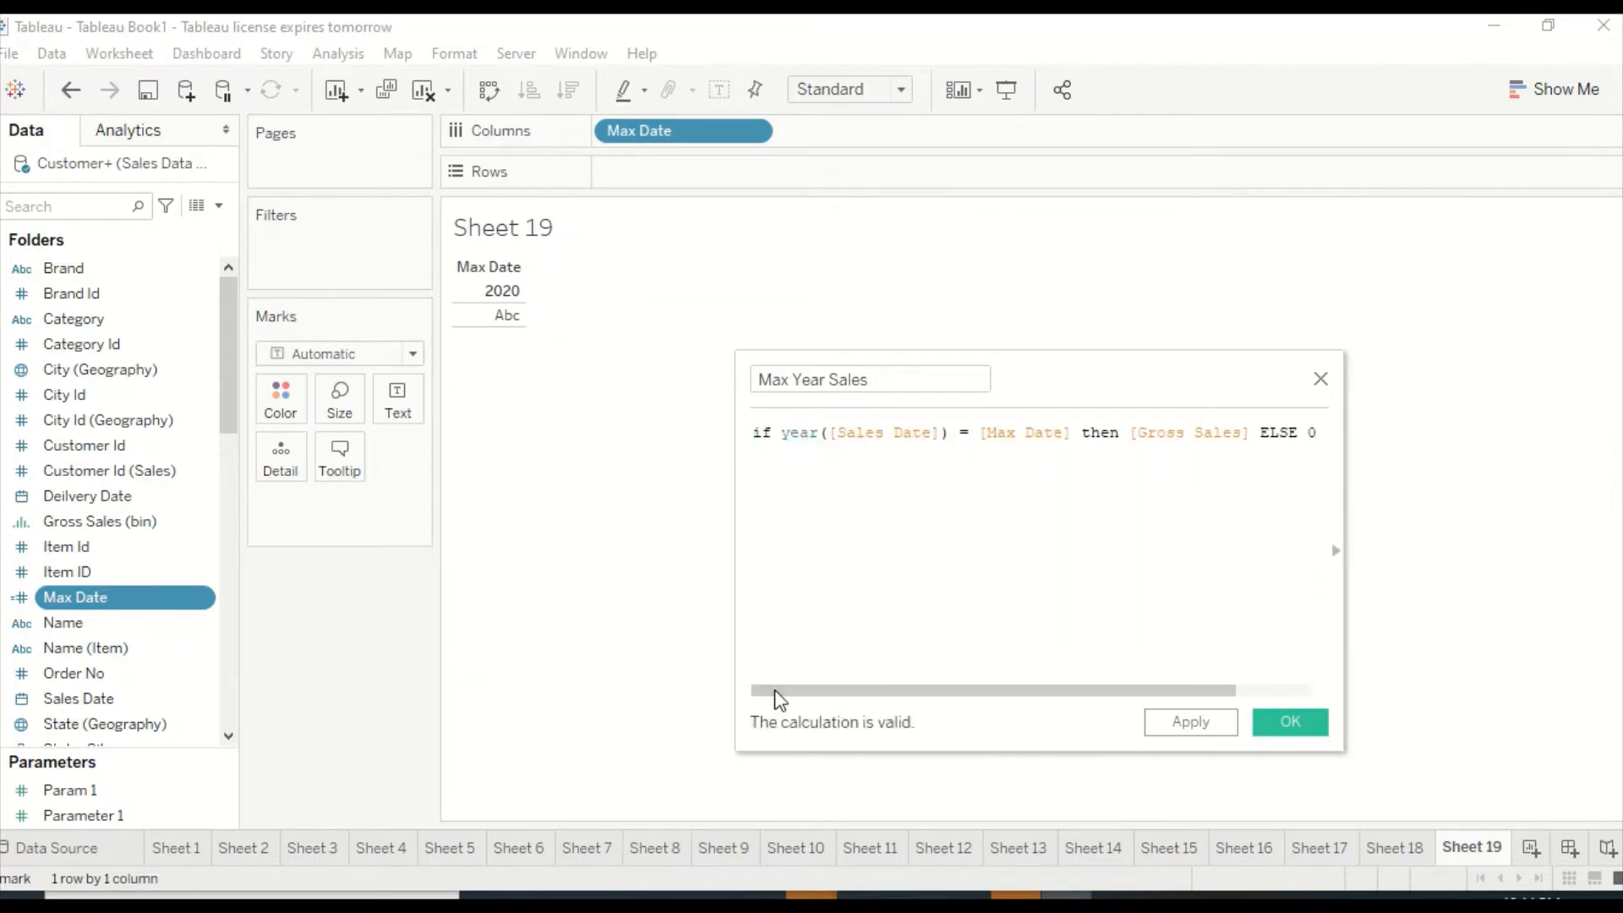
pyautogui.click(1291, 722)
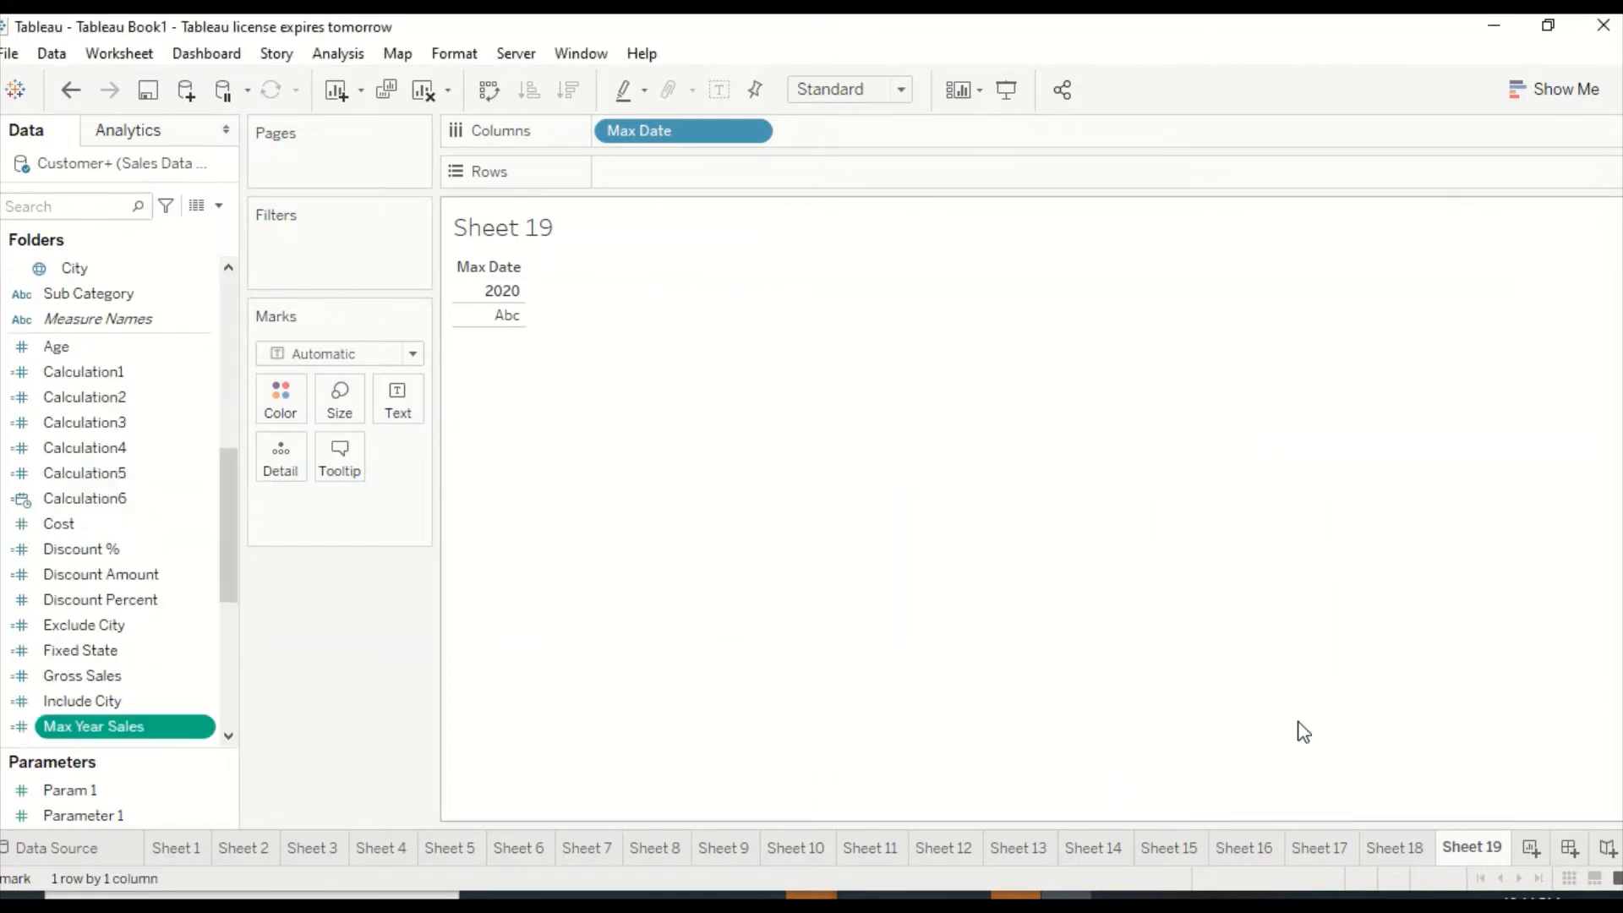
# Place Max Year Sales on the columns after Max Date and compare its total with the brand table in Power BI
pyautogui.moveTo(108, 732); pyautogui.dragTo(675, 321)
pyautogui.click(113, 733)
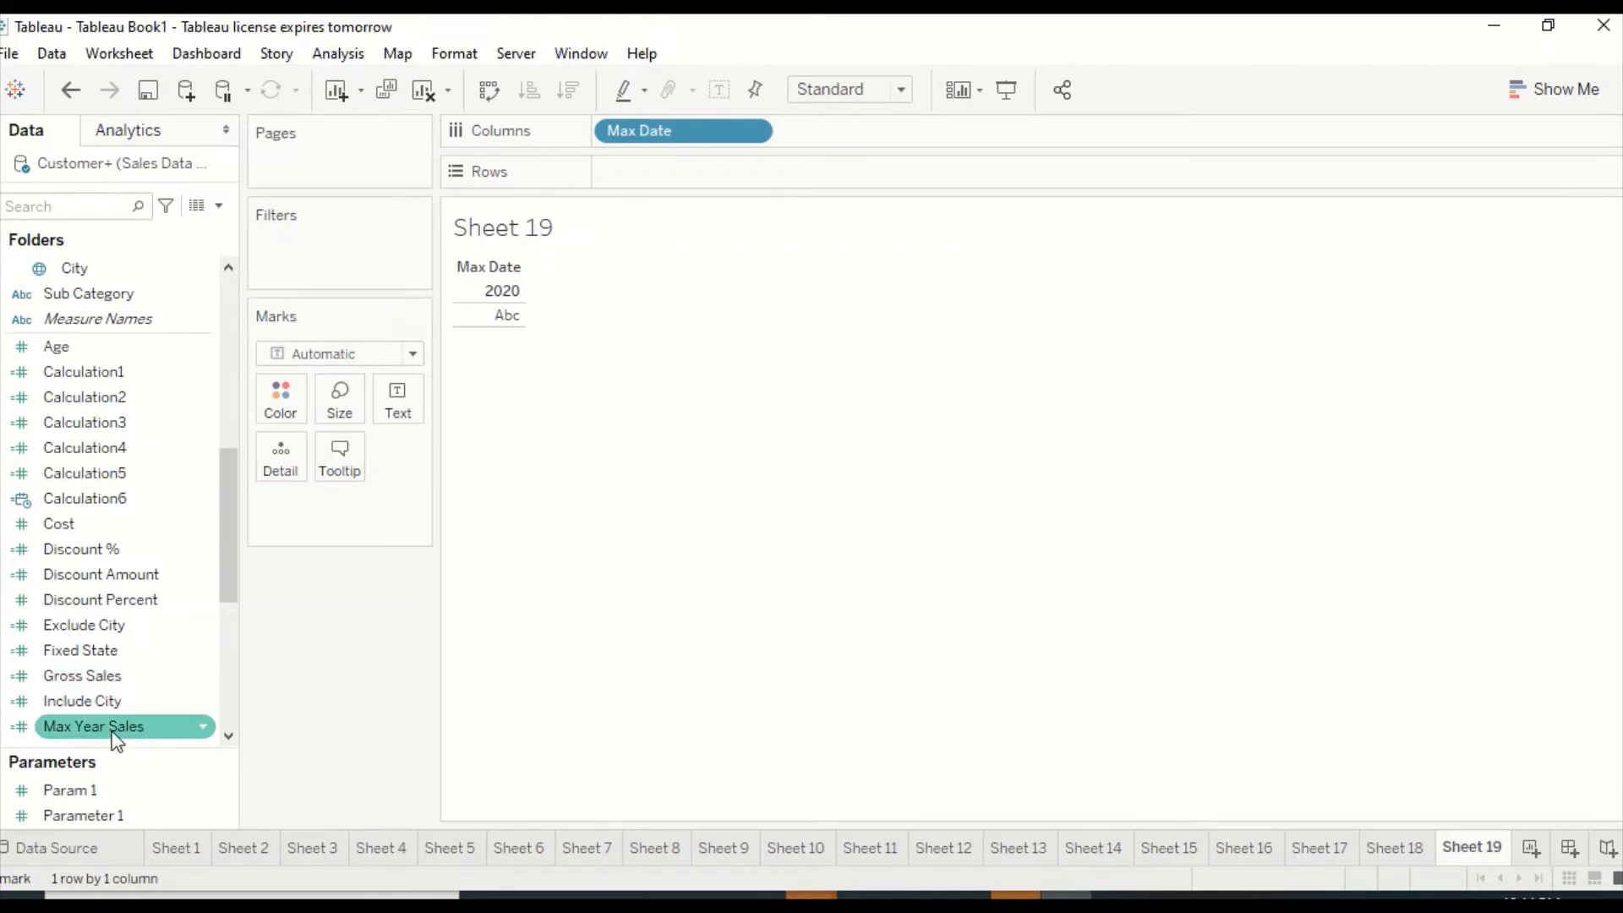
pyautogui.moveTo(114, 734); pyautogui.dragTo(861, 151)
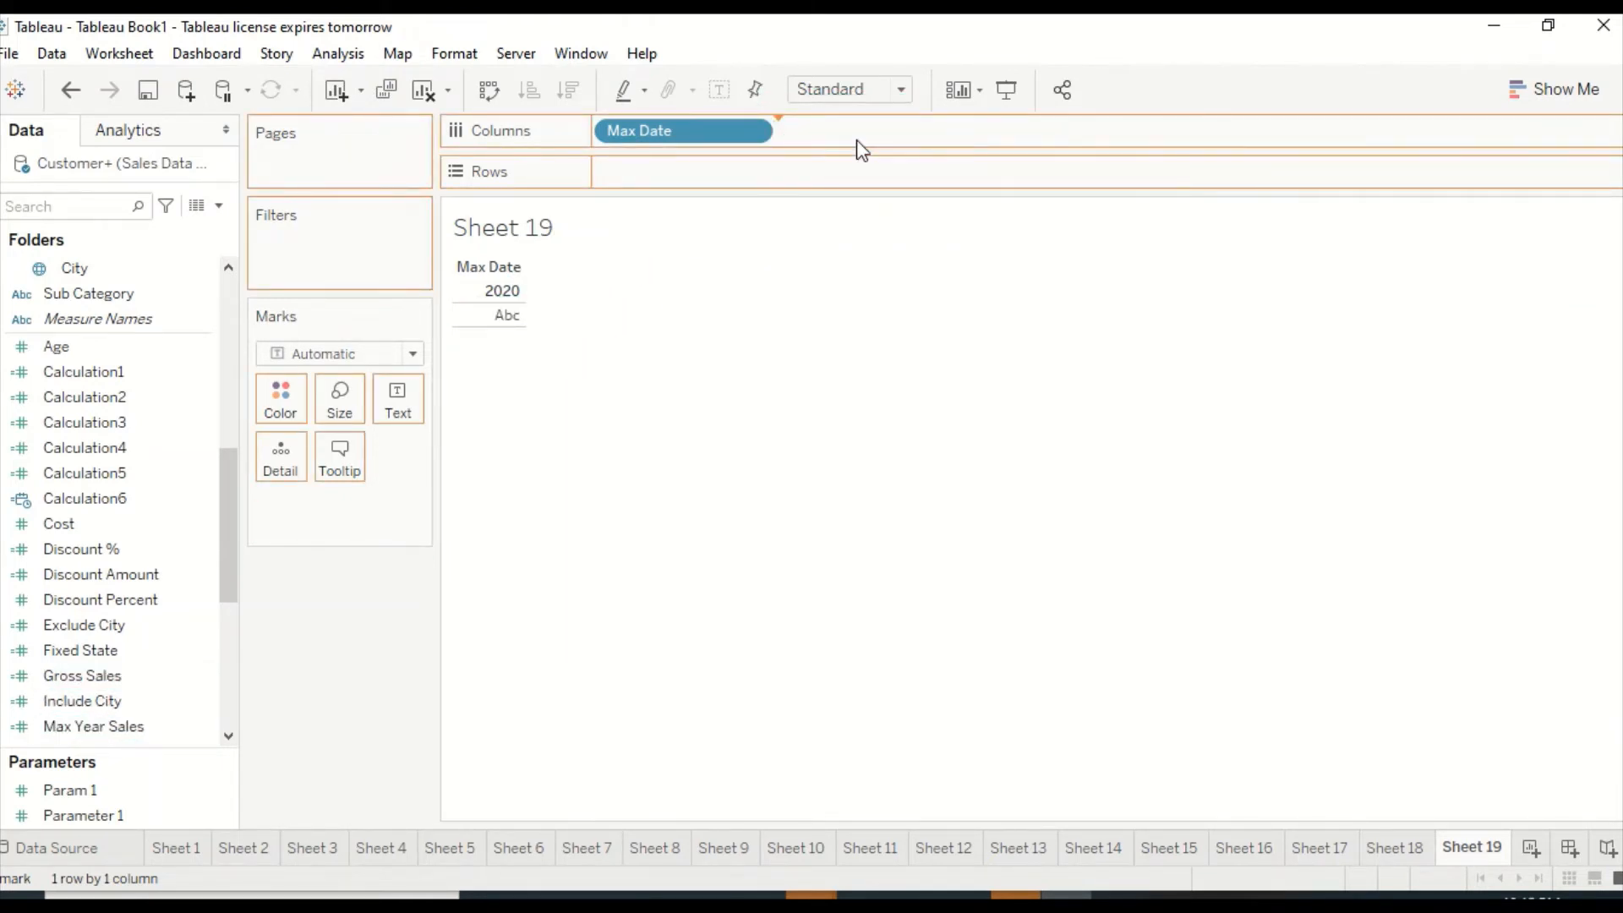
pyautogui.moveTo(1517, 322)
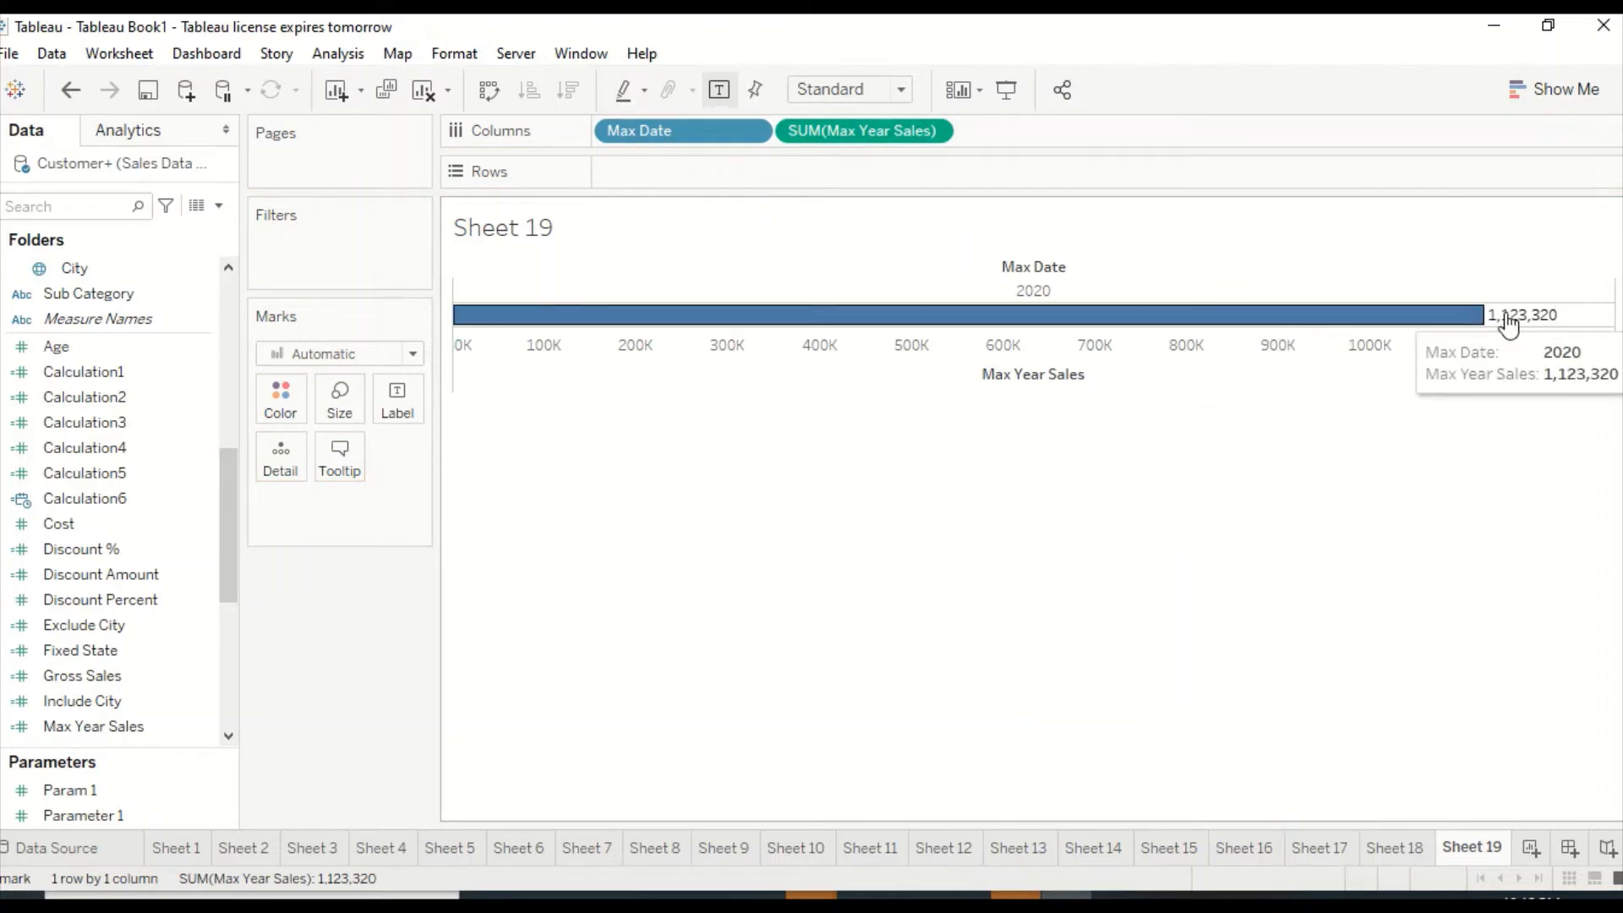
pyautogui.click(1220, 896)
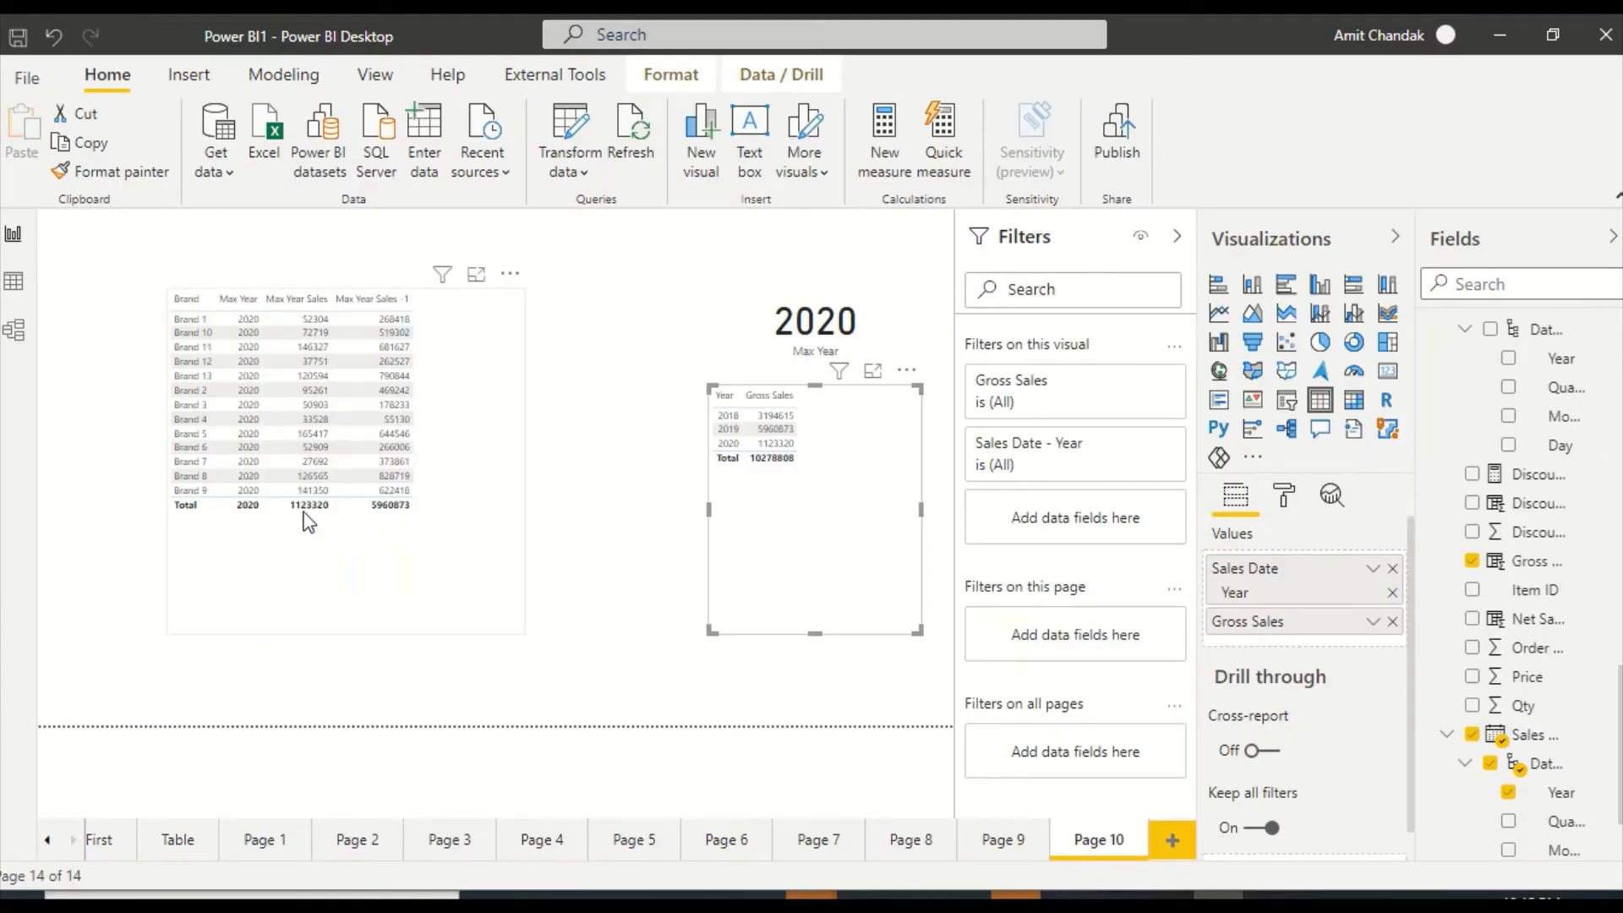
pyautogui.click(1068, 896)
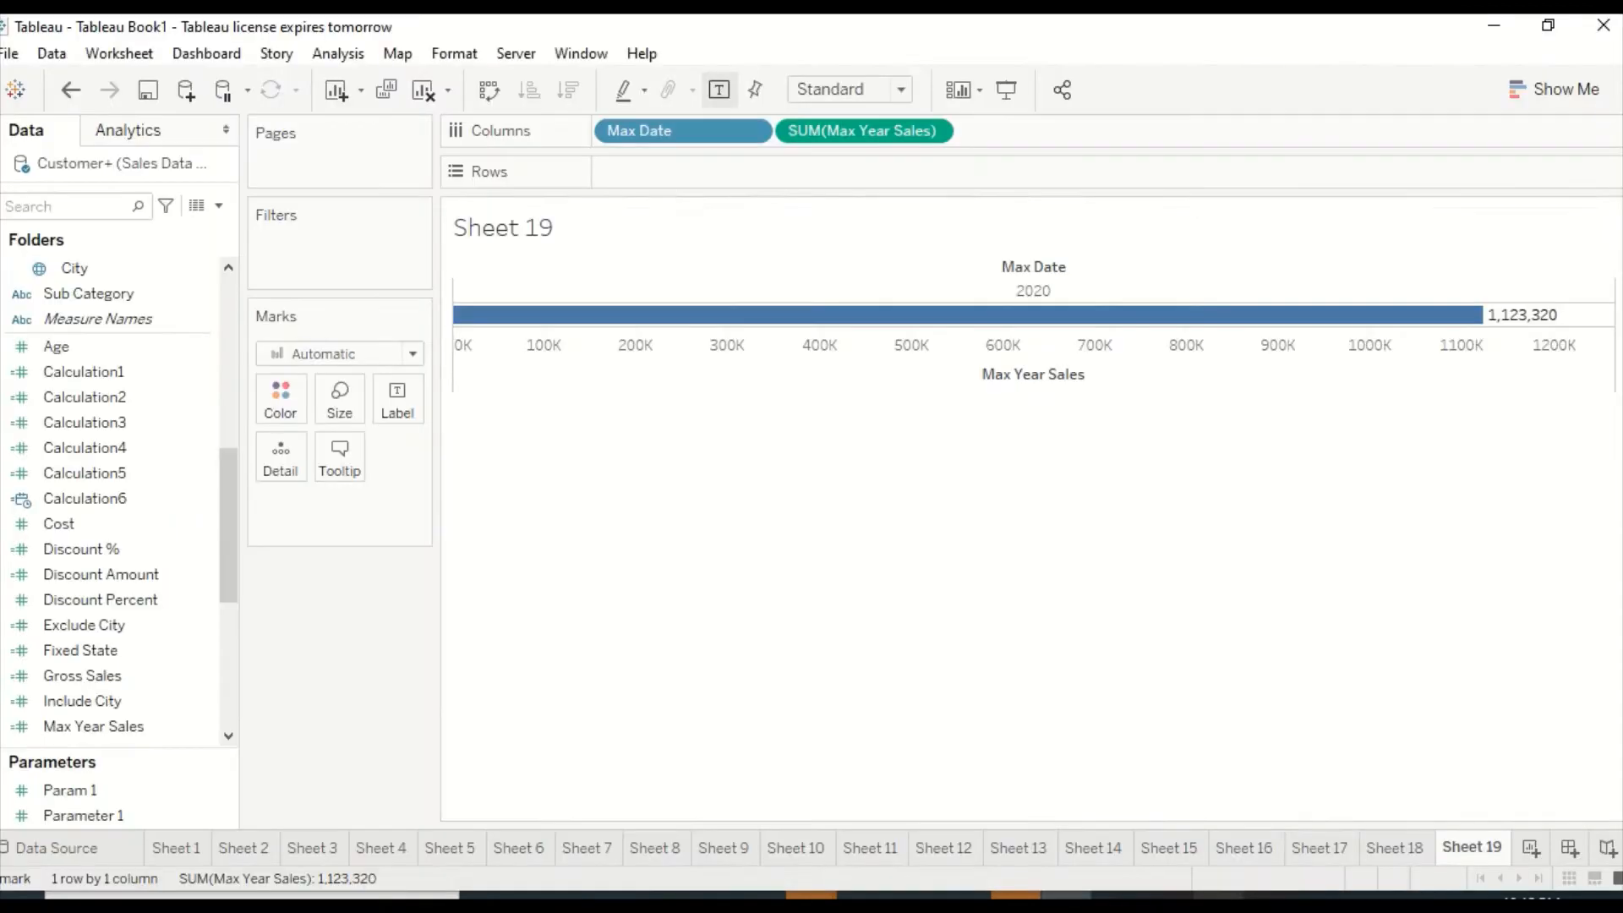
pyautogui.moveTo(1514, 316)
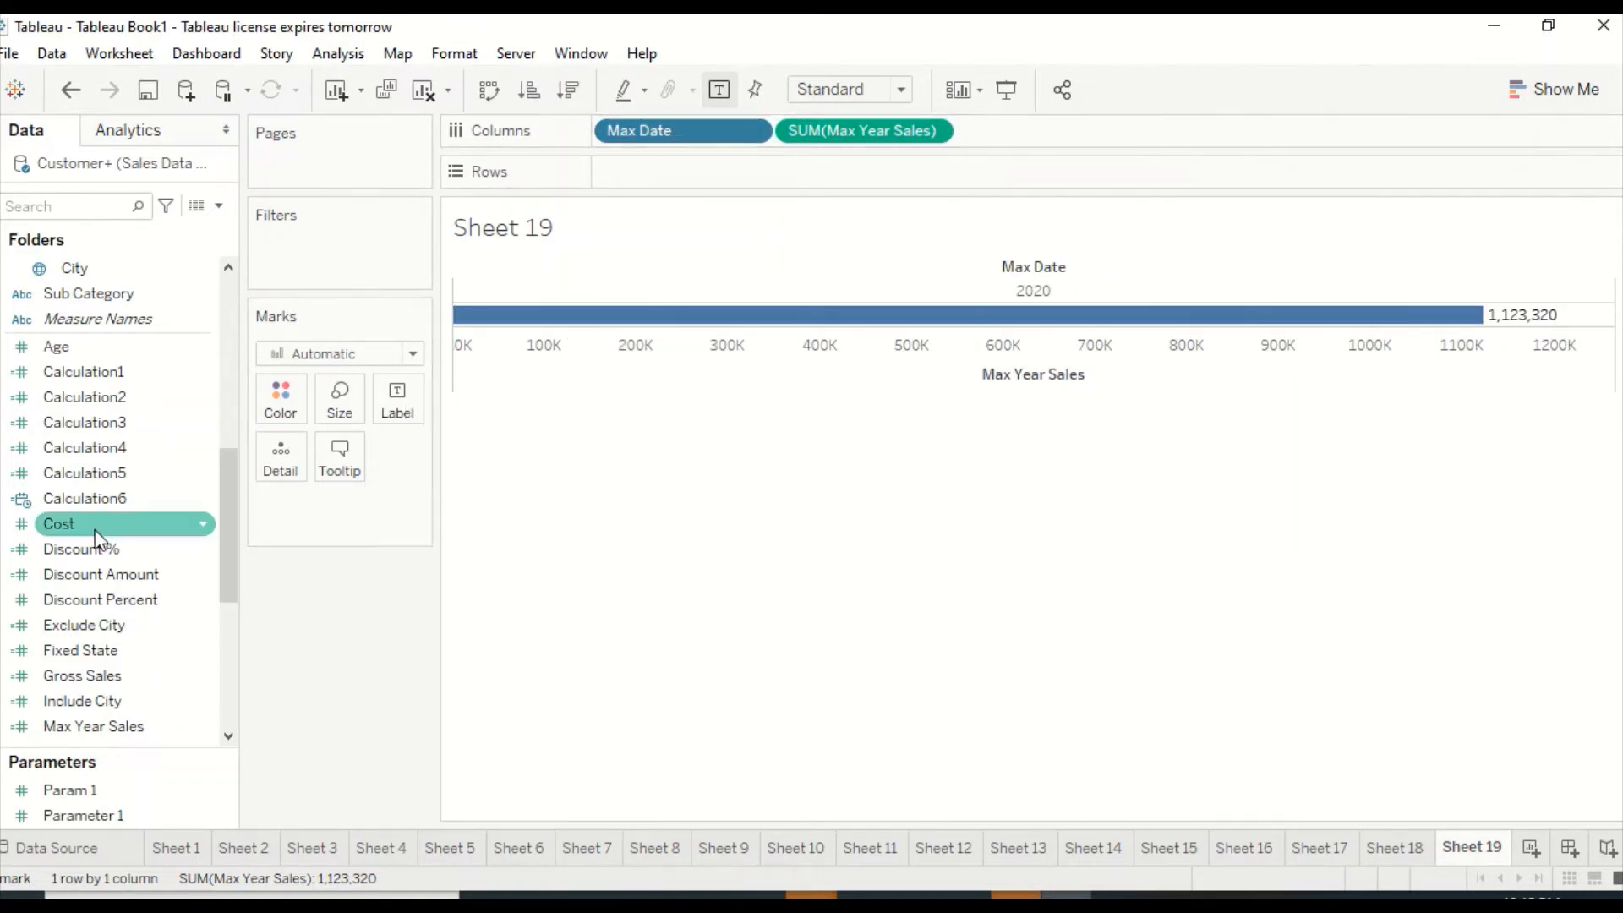
# Add Brand to the rows and turn the bar chart into a text table
pyautogui.scroll(7, 140, 448)
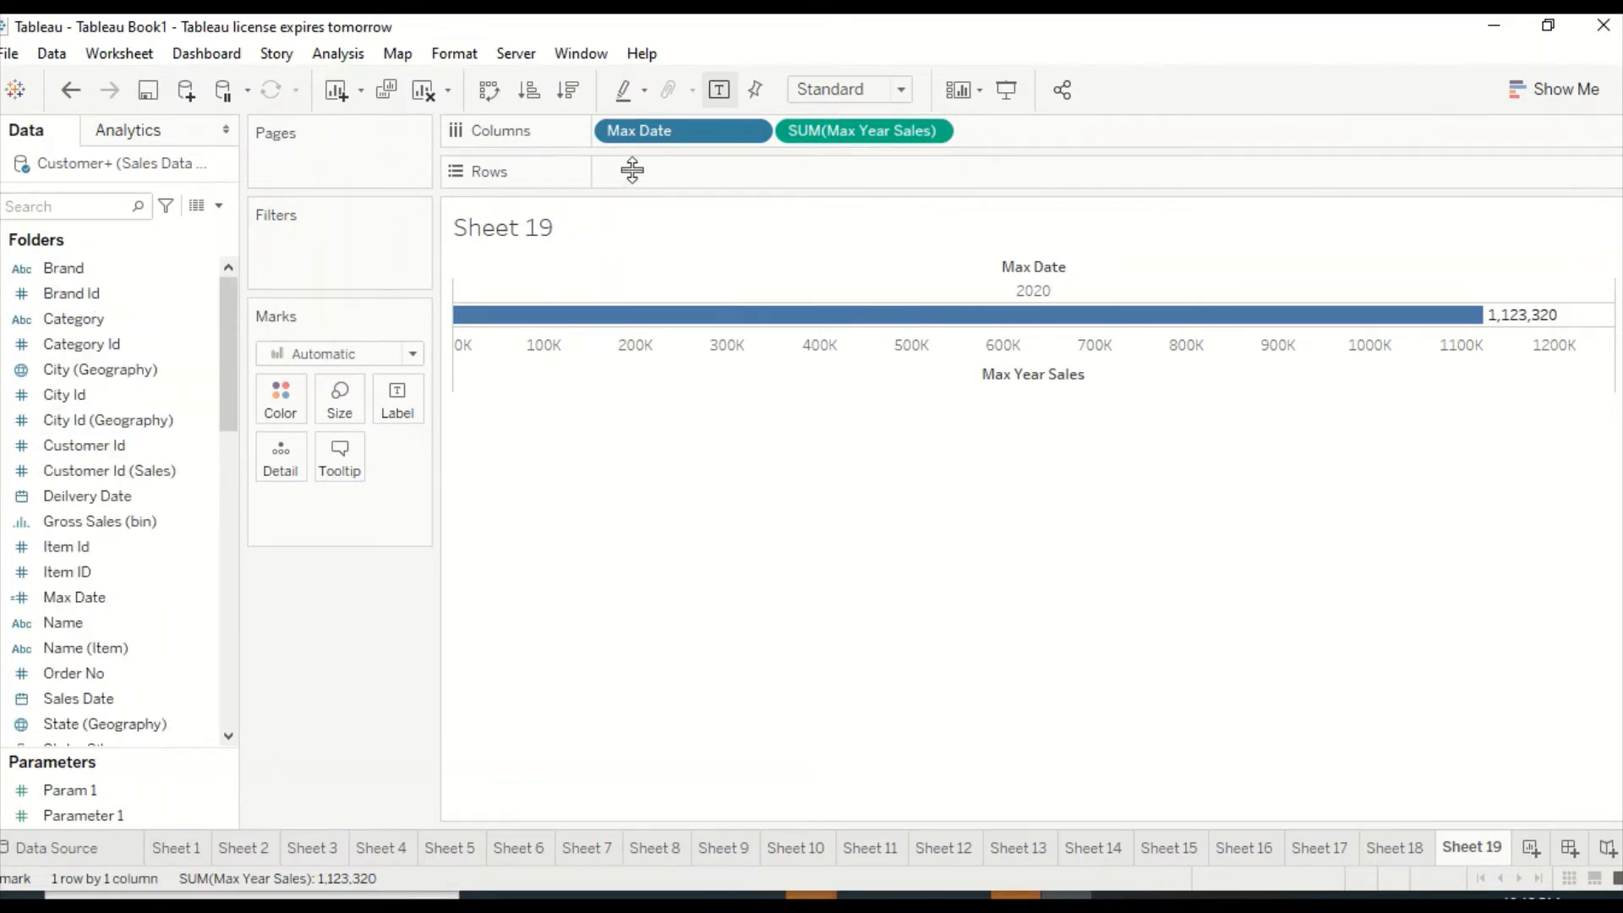
pyautogui.click(39, 264)
pyautogui.moveTo(39, 264); pyautogui.dragTo(636, 165)
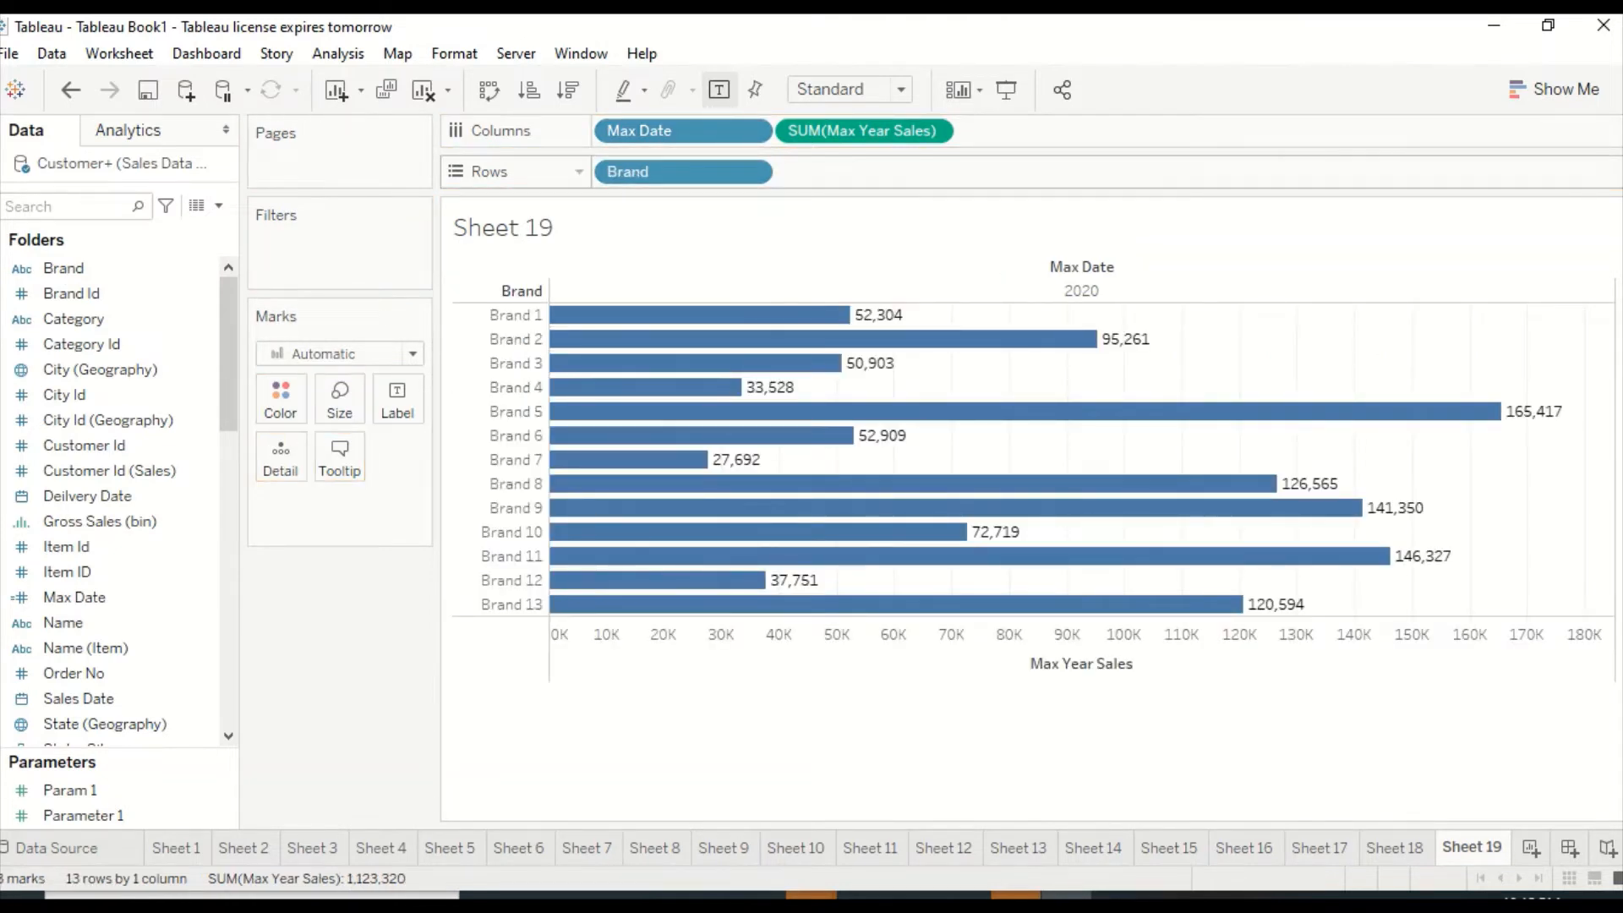
pyautogui.click(1590, 90)
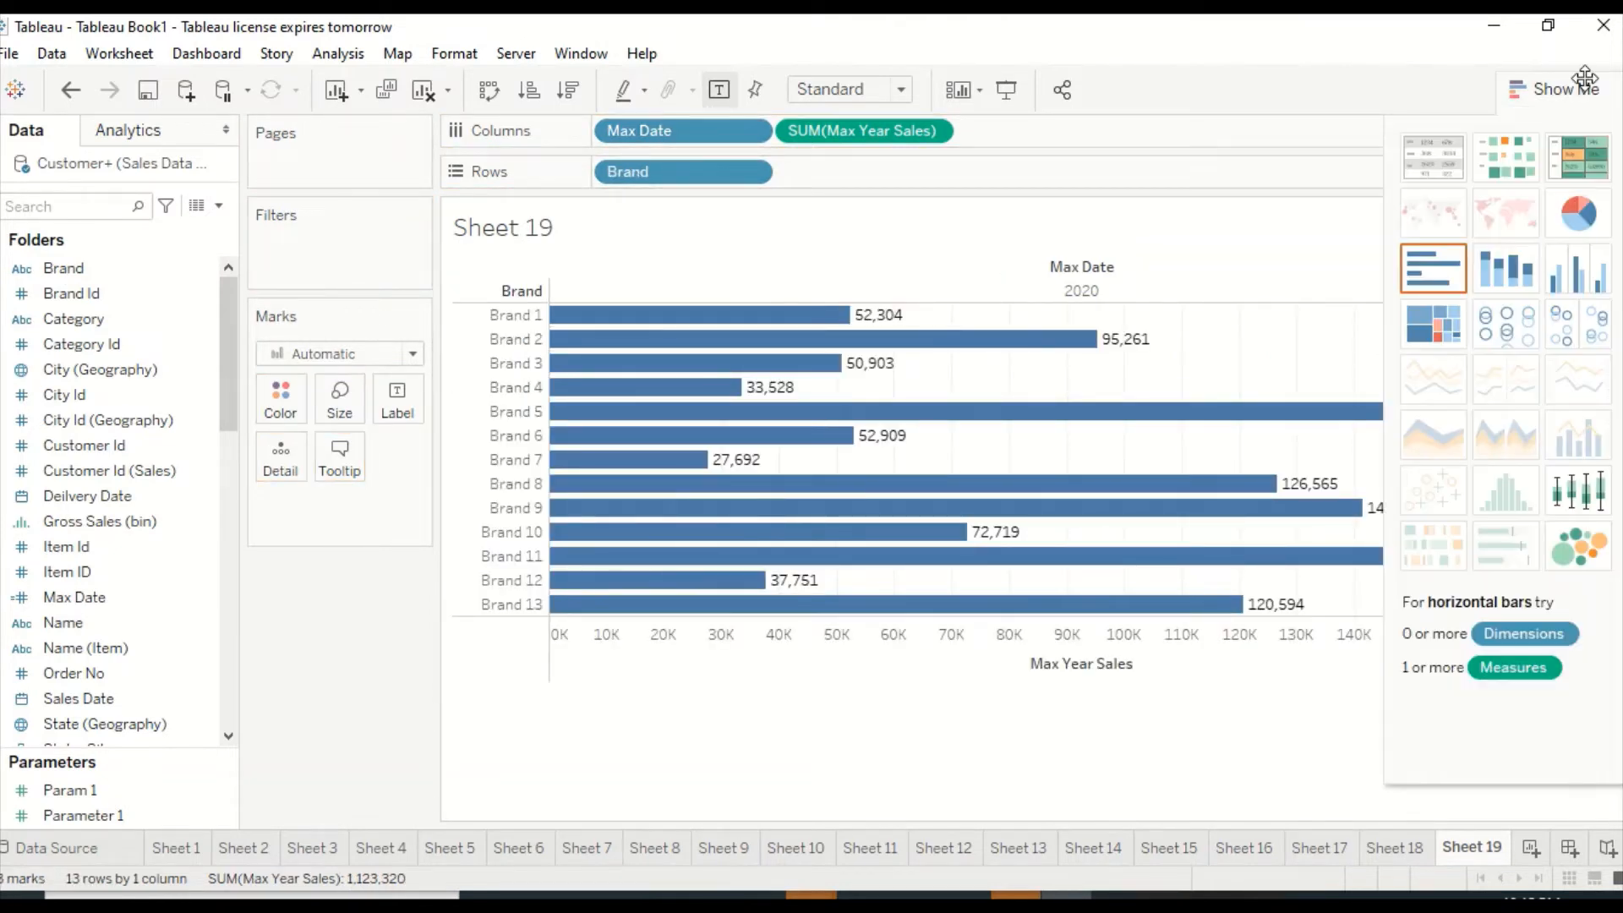
pyautogui.click(1442, 171)
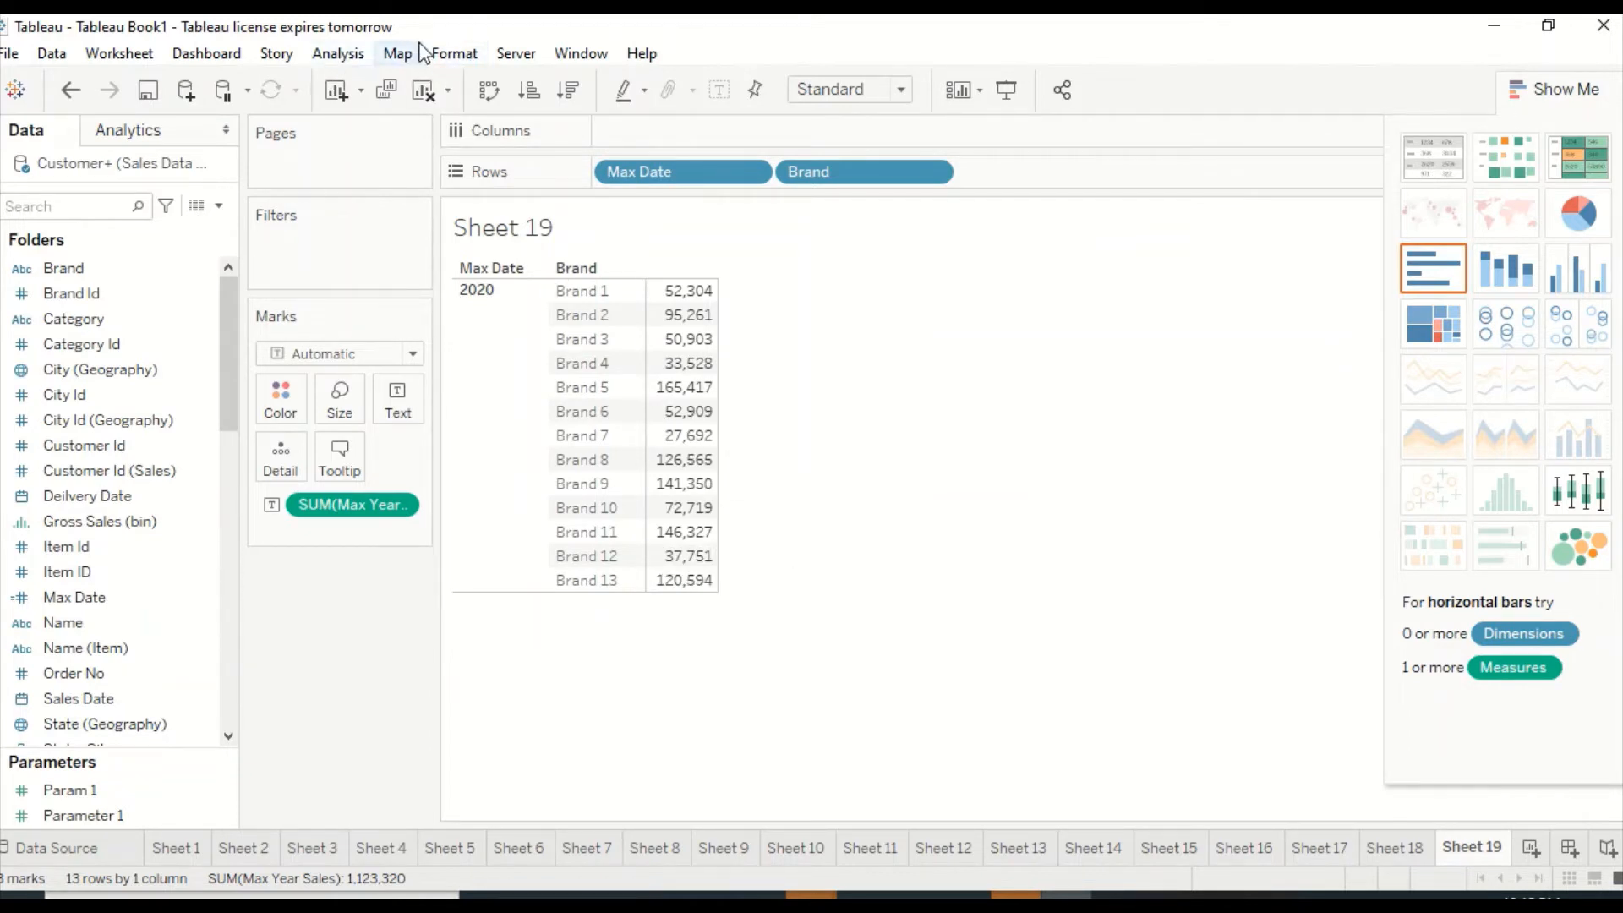
# Add all subtotals to the brand sales table
pyautogui.click(446, 56)
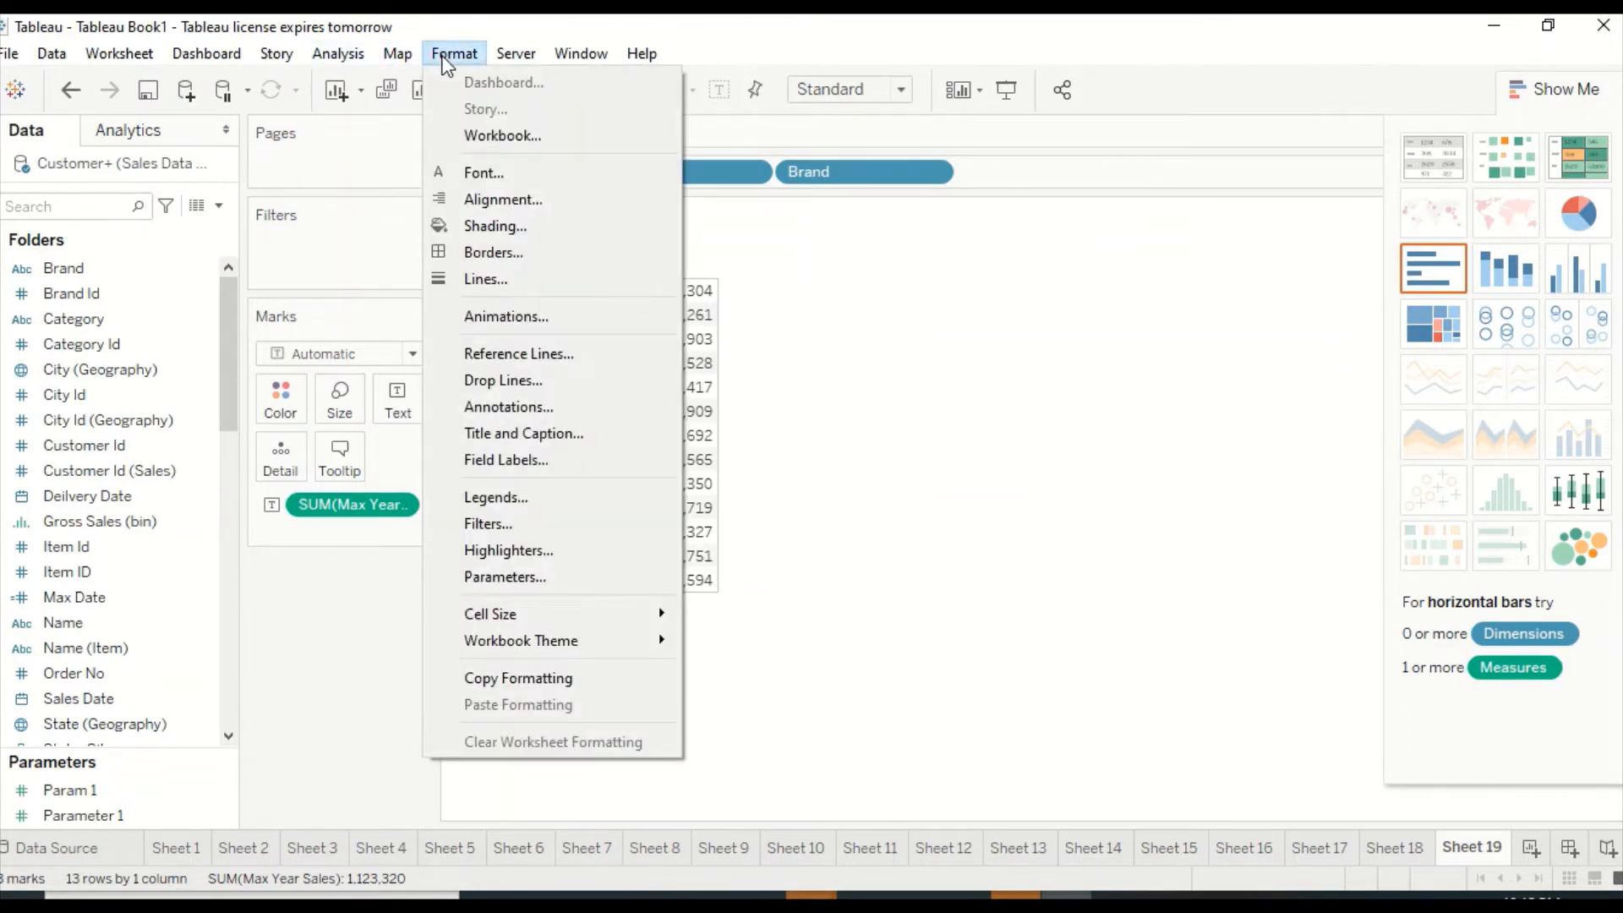
pyautogui.moveTo(340, 56)
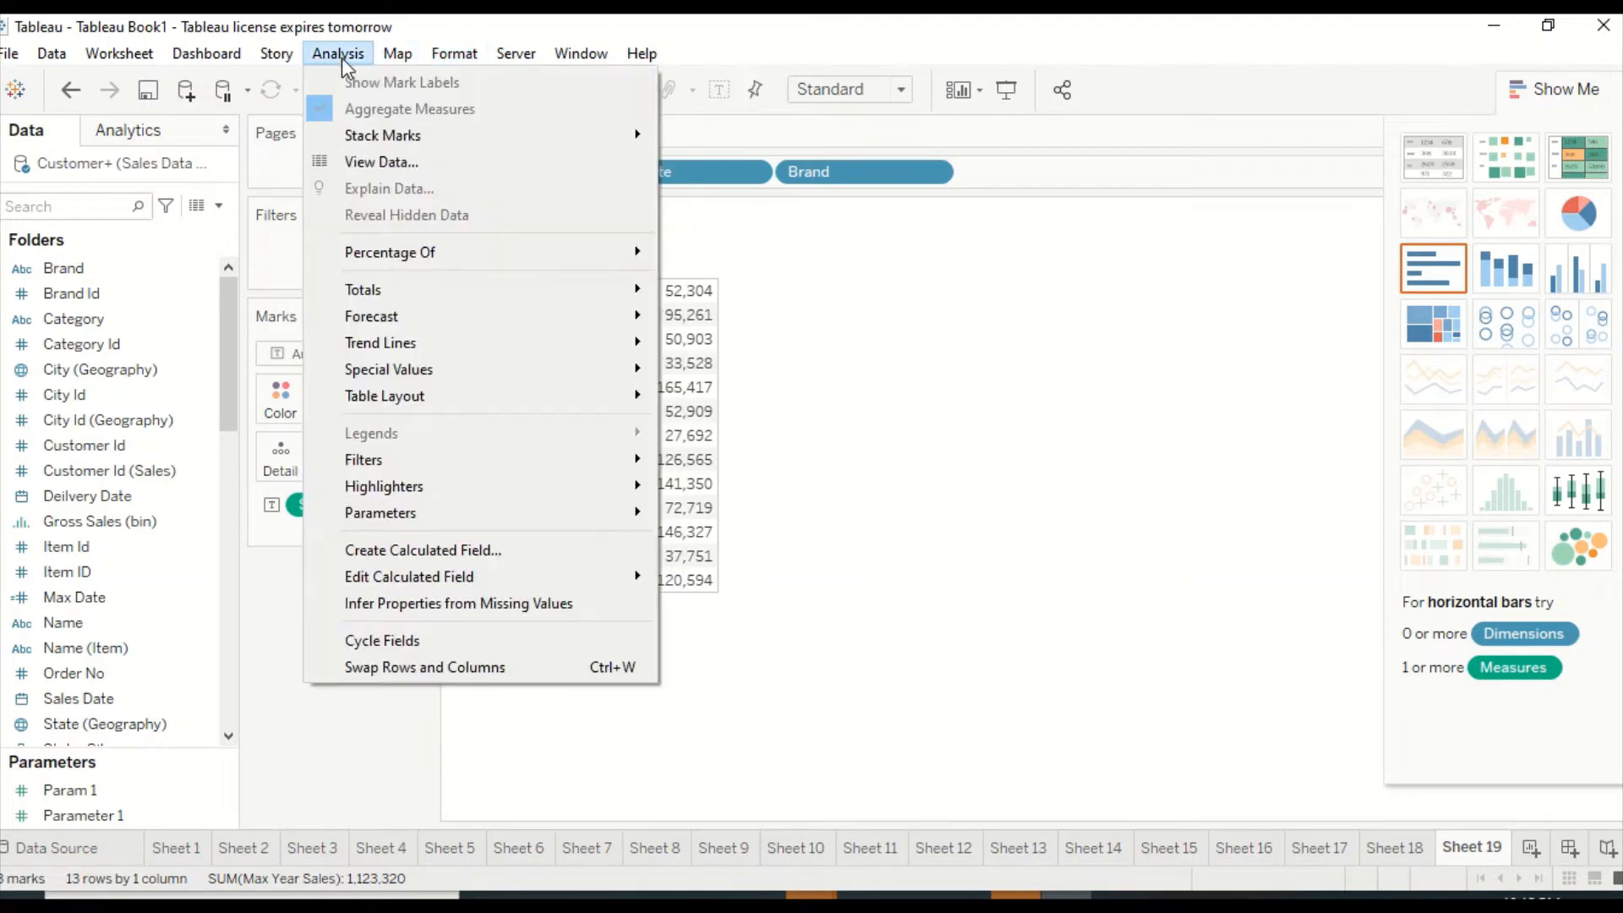
pyautogui.moveTo(526, 288)
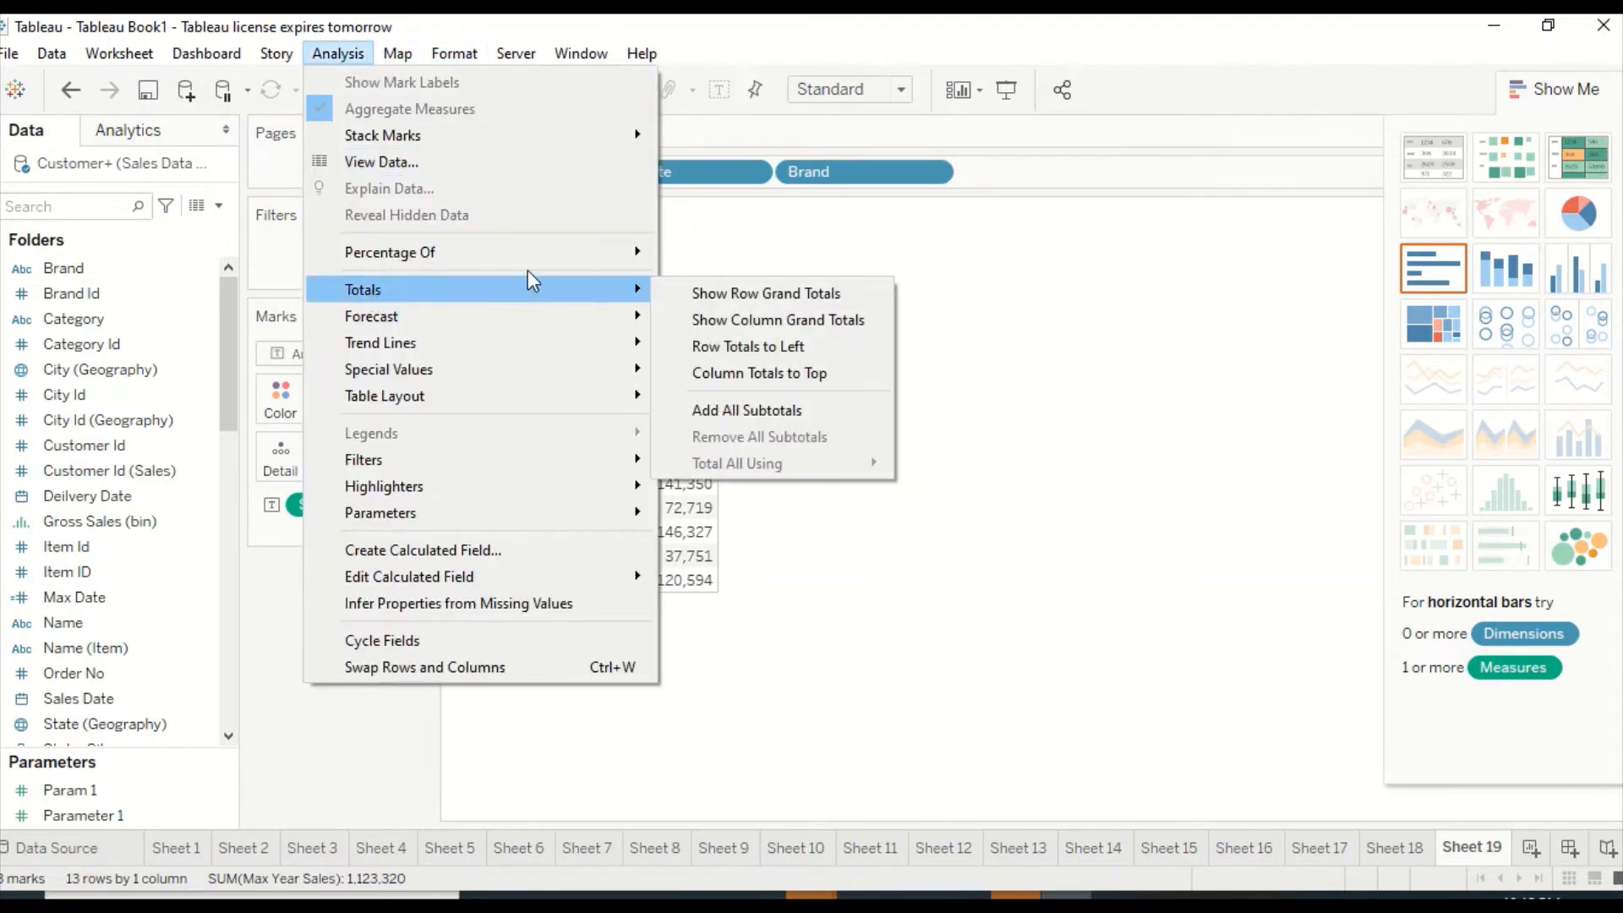
pyautogui.click(738, 405)
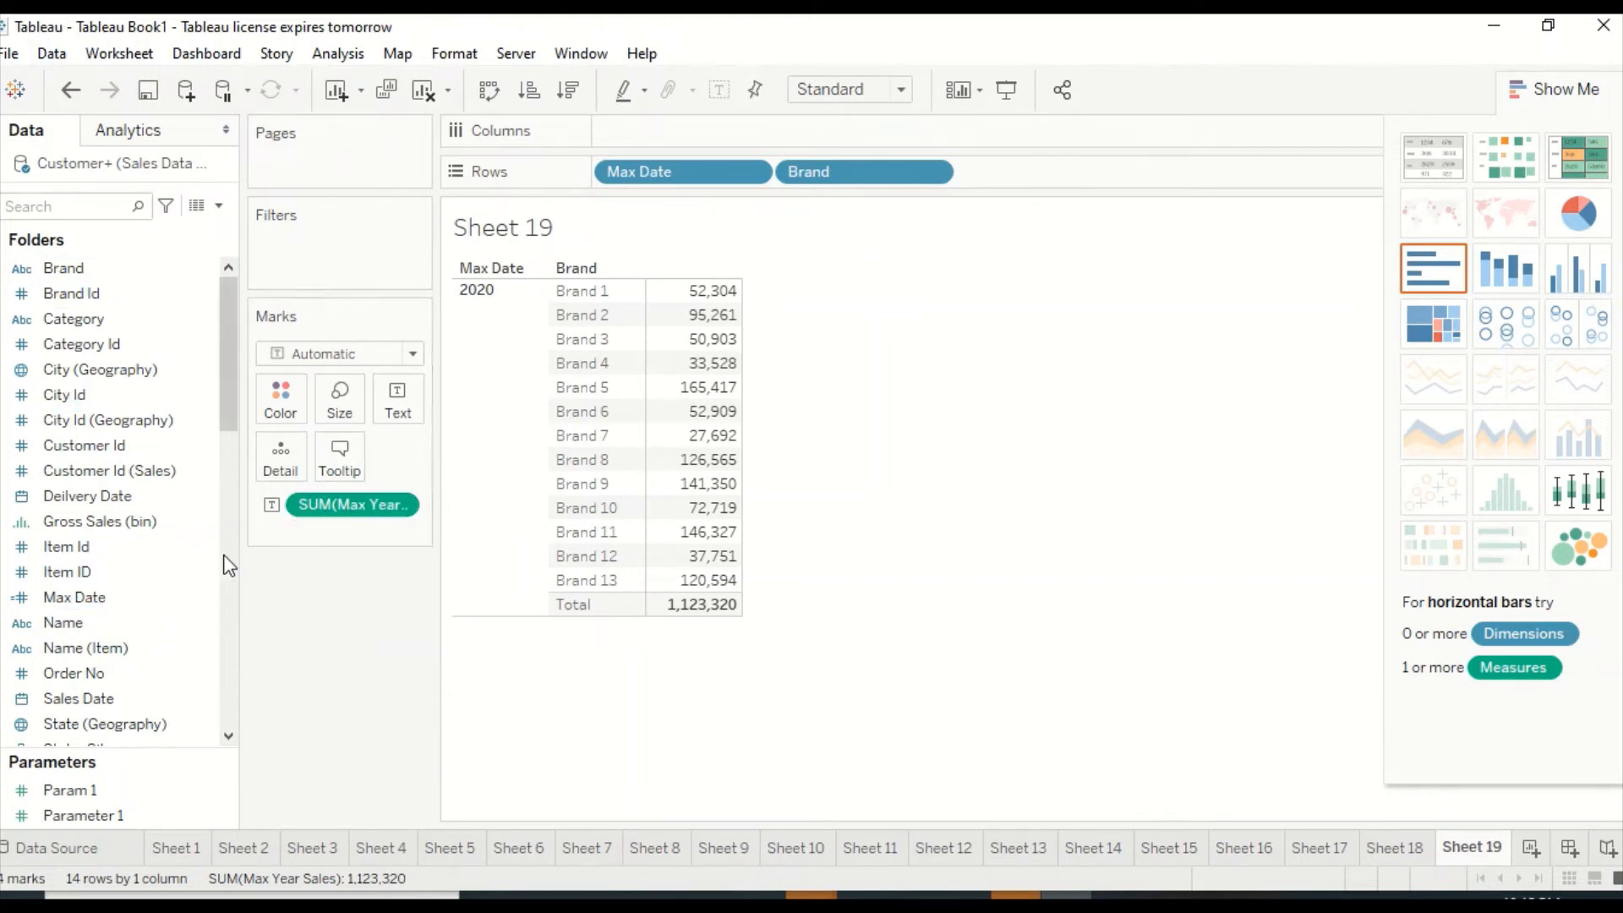
# Open the Max Year Sales calculated field, copy its entire formula and close the editor
pyautogui.scroll(-2, 225, 563)
pyautogui.scroll(-1, 181, 541)
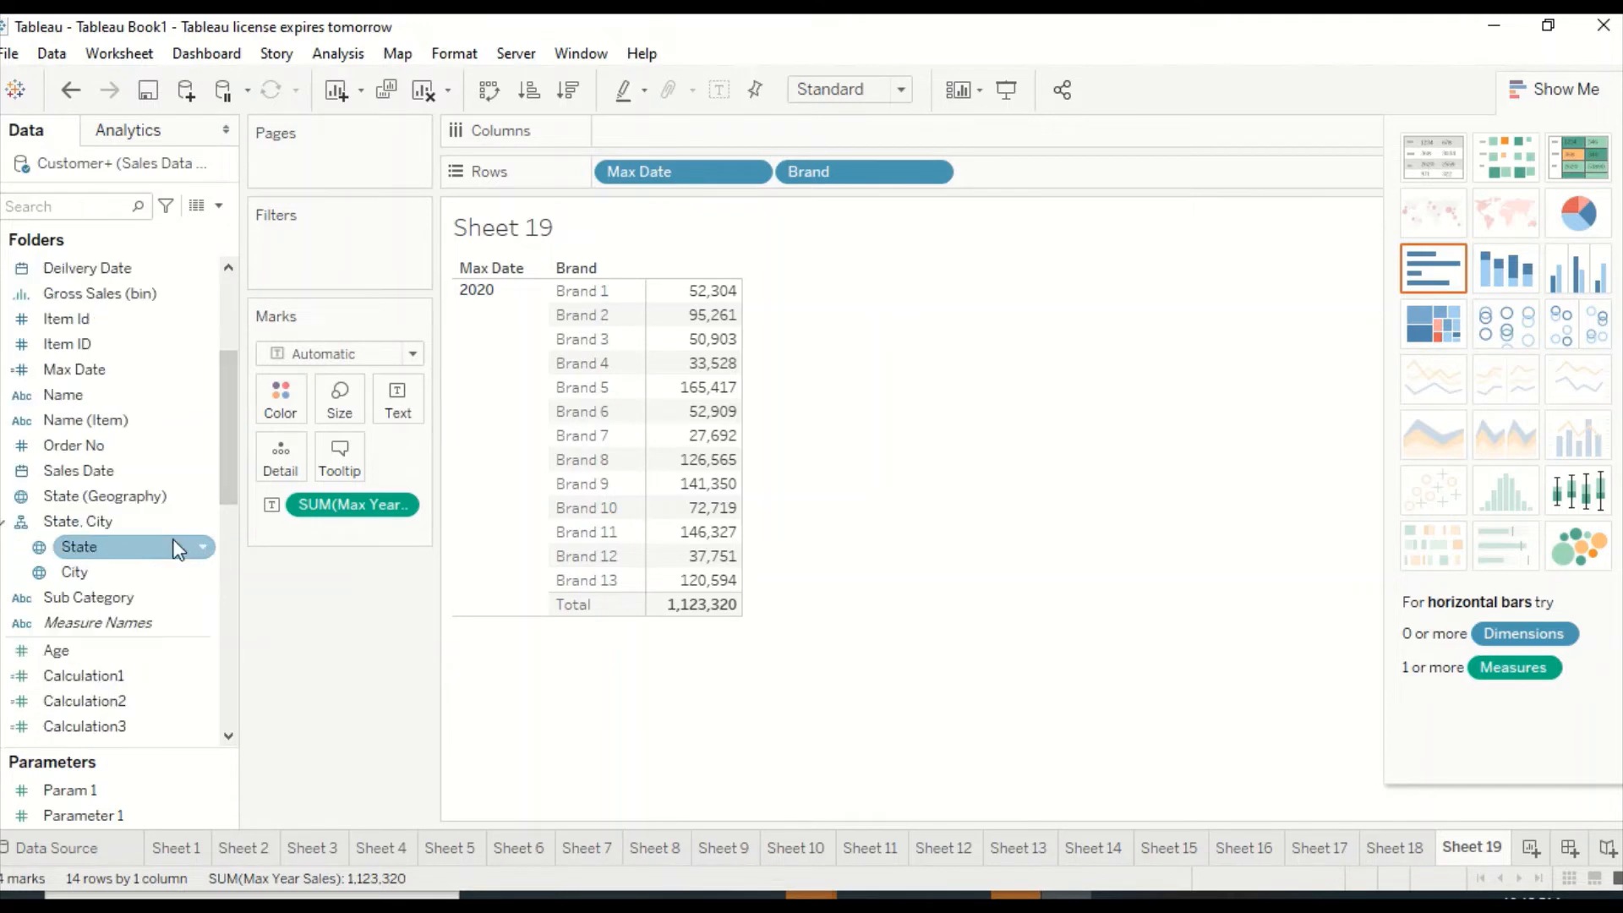
pyautogui.scroll(2, 174, 541)
pyautogui.scroll(-2, 174, 539)
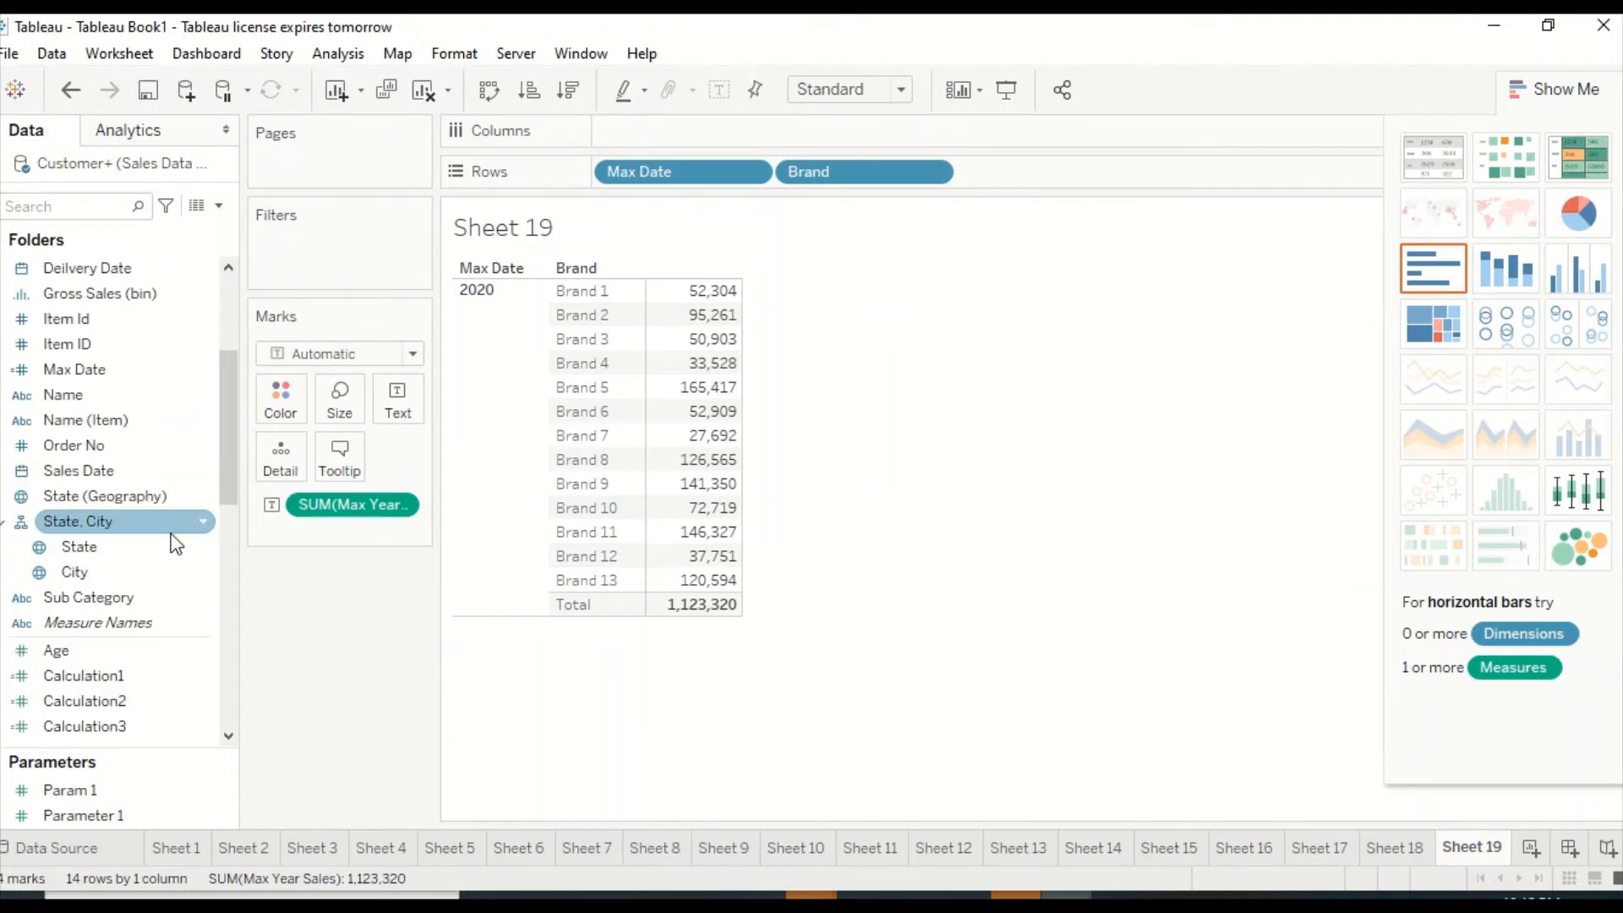
pyautogui.scroll(-4, 155, 542)
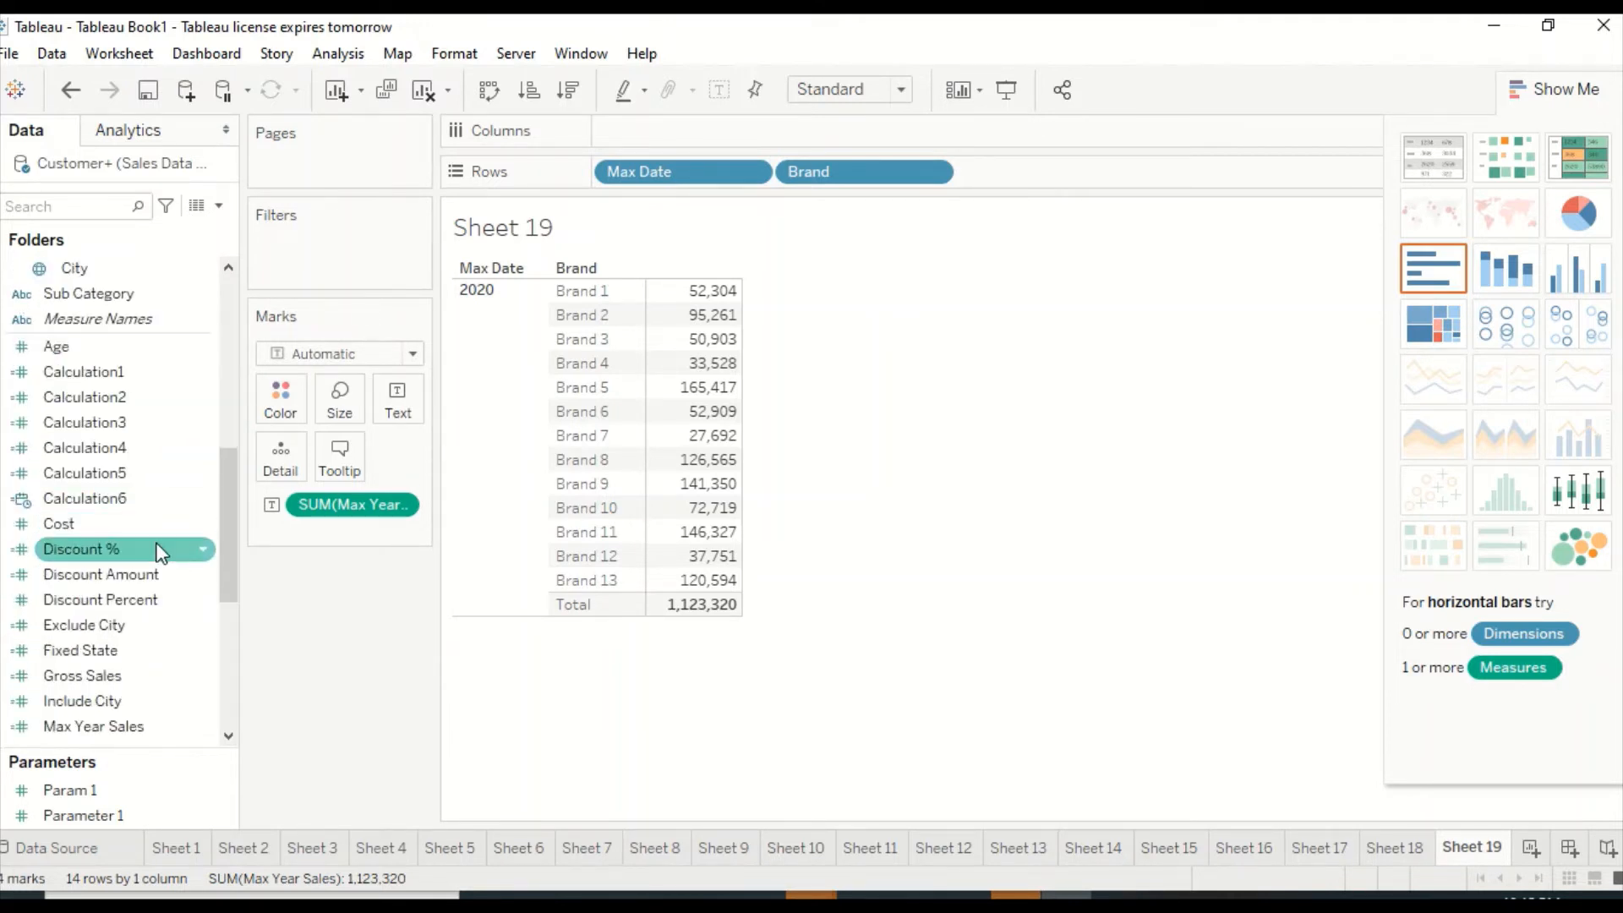
pyautogui.rightClick(107, 726)
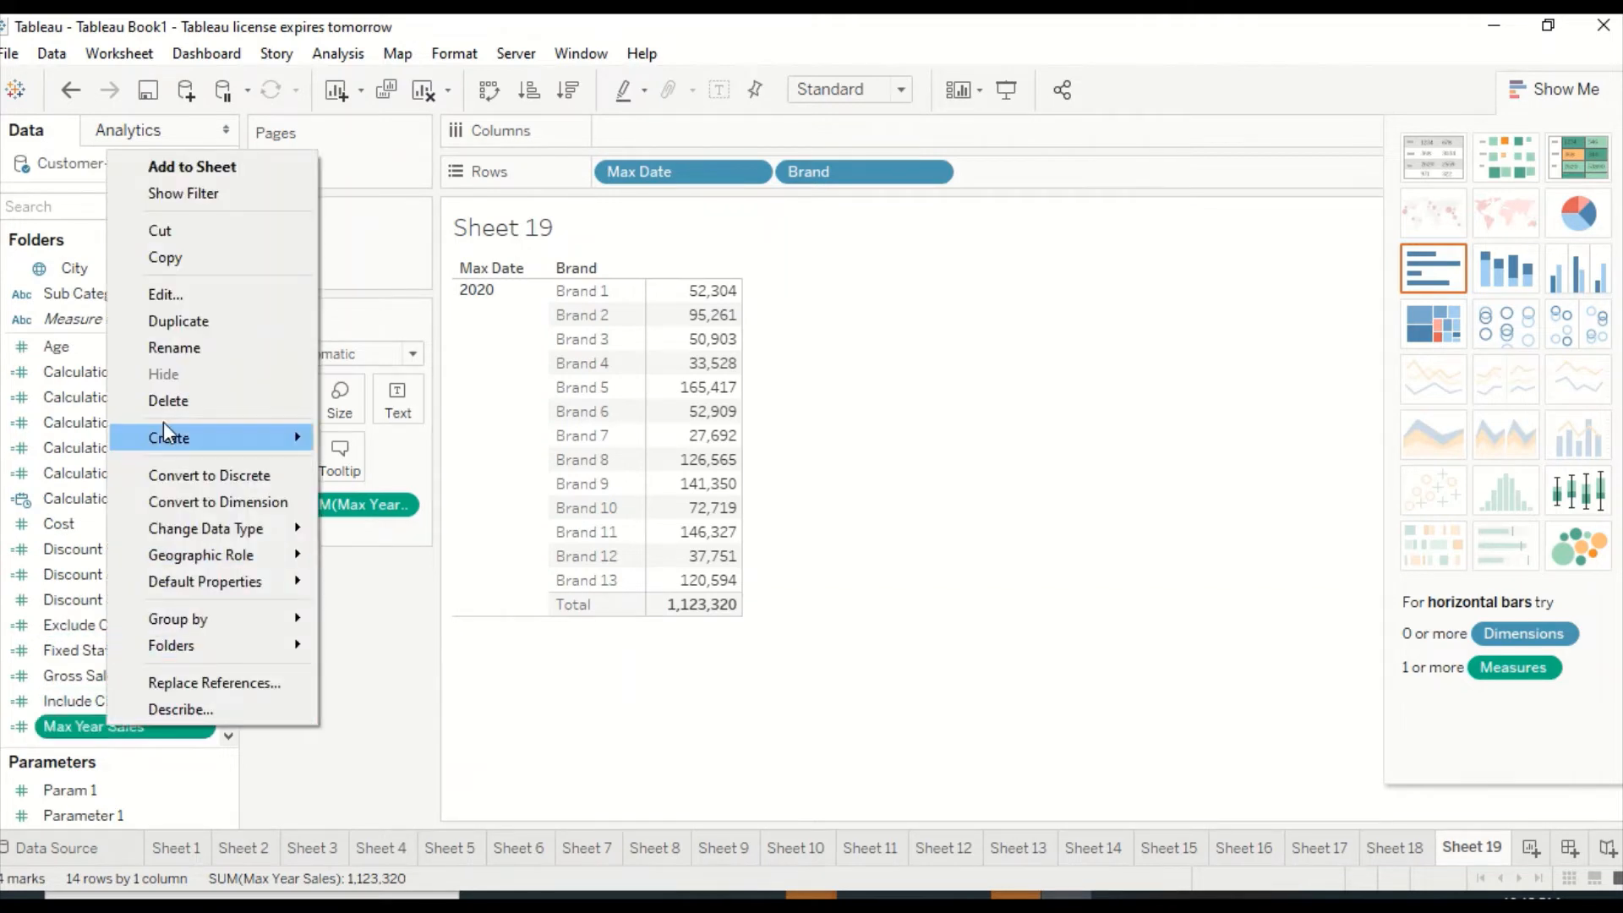
pyautogui.click(193, 295)
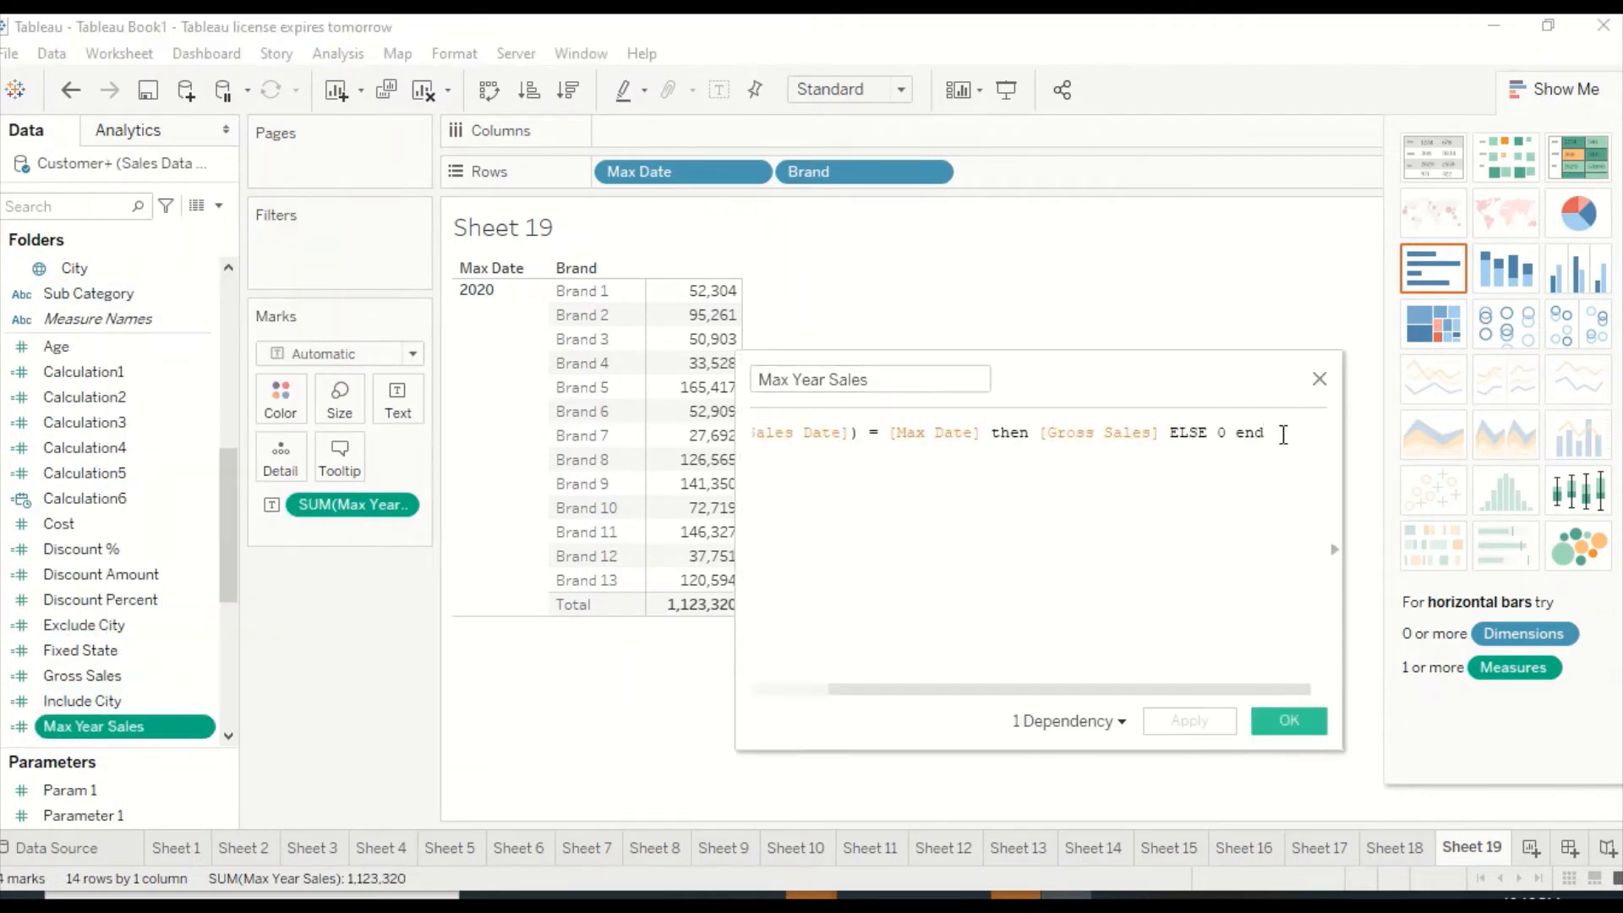
pyautogui.moveTo(1283, 432); pyautogui.dragTo(671, 413)
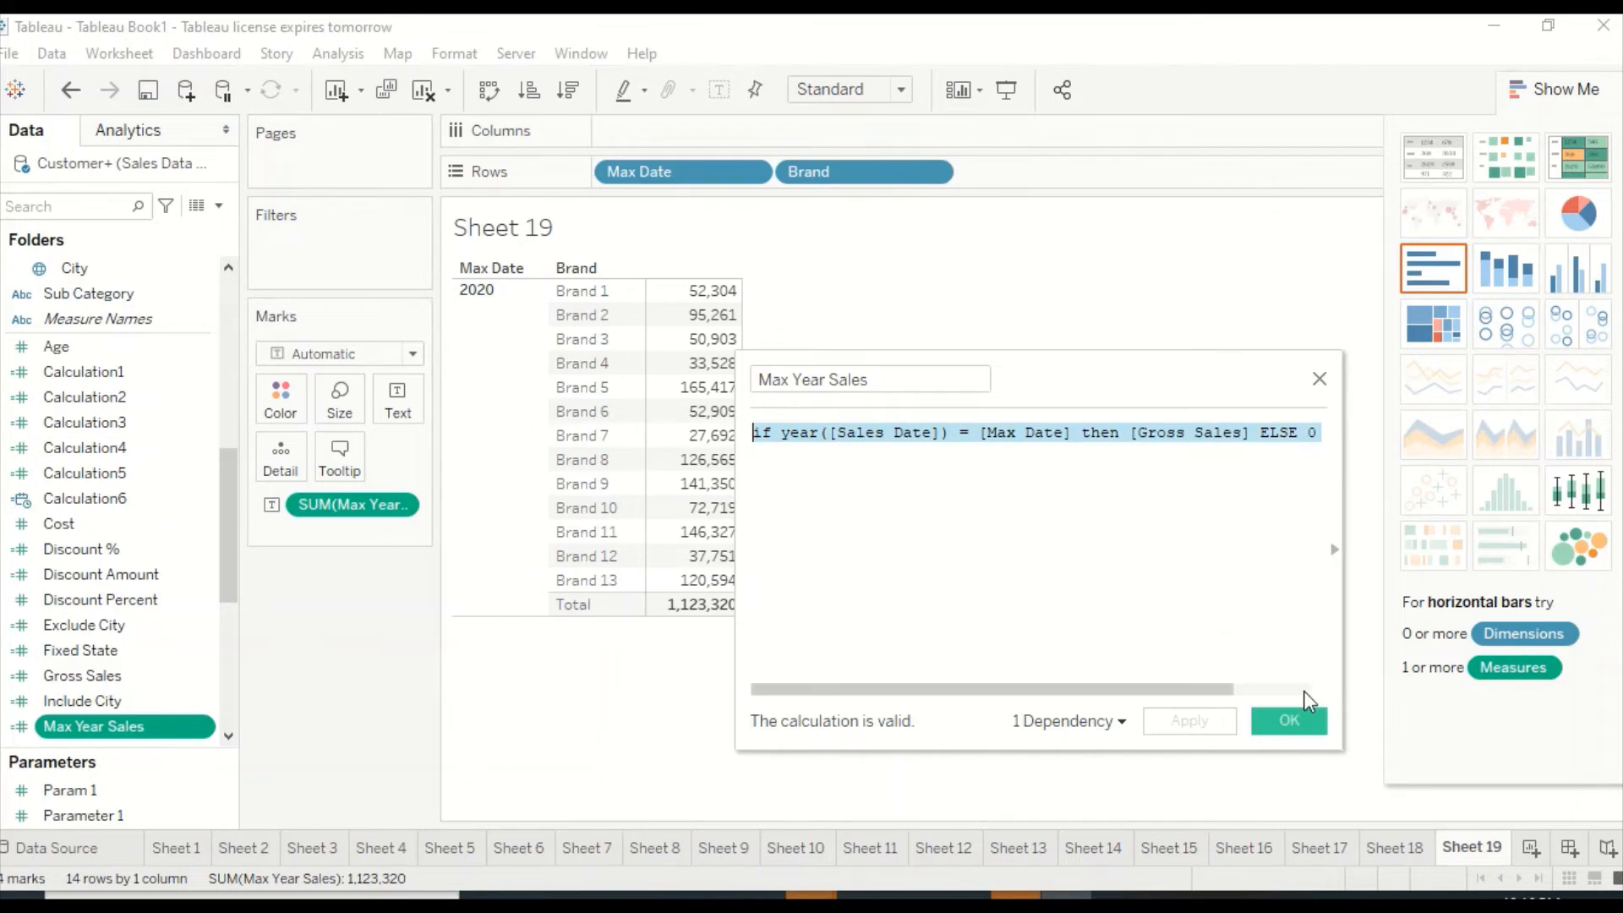
pyautogui.click(1295, 717)
# Create a calculated field from Max Year Sales, replace its content with the copied formula and name it "Ma xyear Sales -1"
pyautogui.rightClick(144, 721)
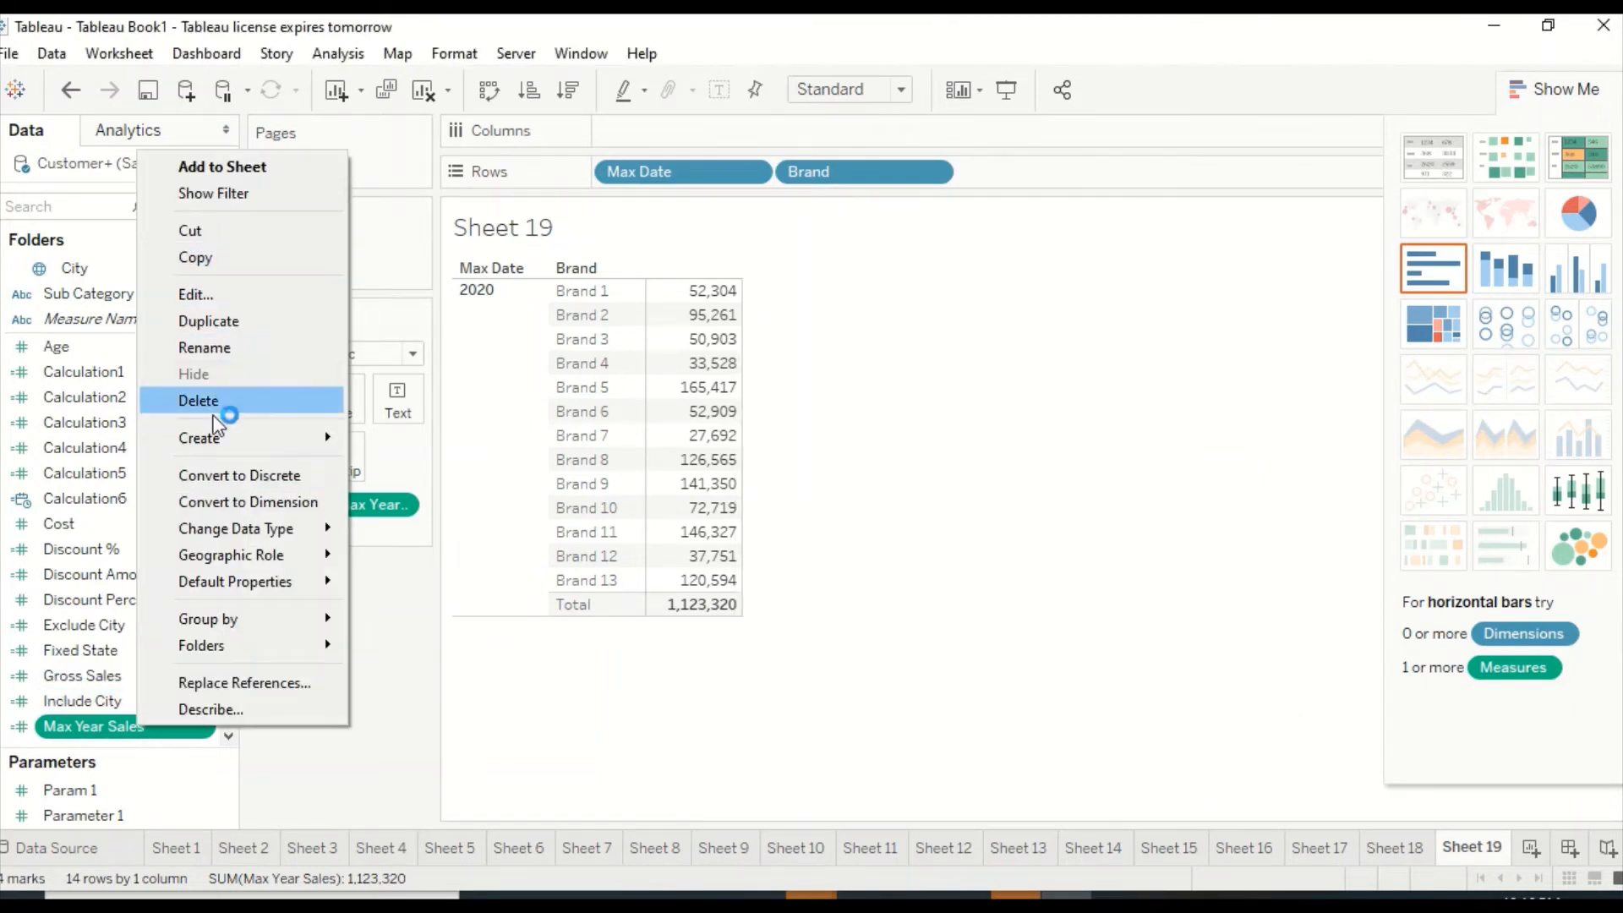
pyautogui.moveTo(220, 437)
pyautogui.click(387, 440)
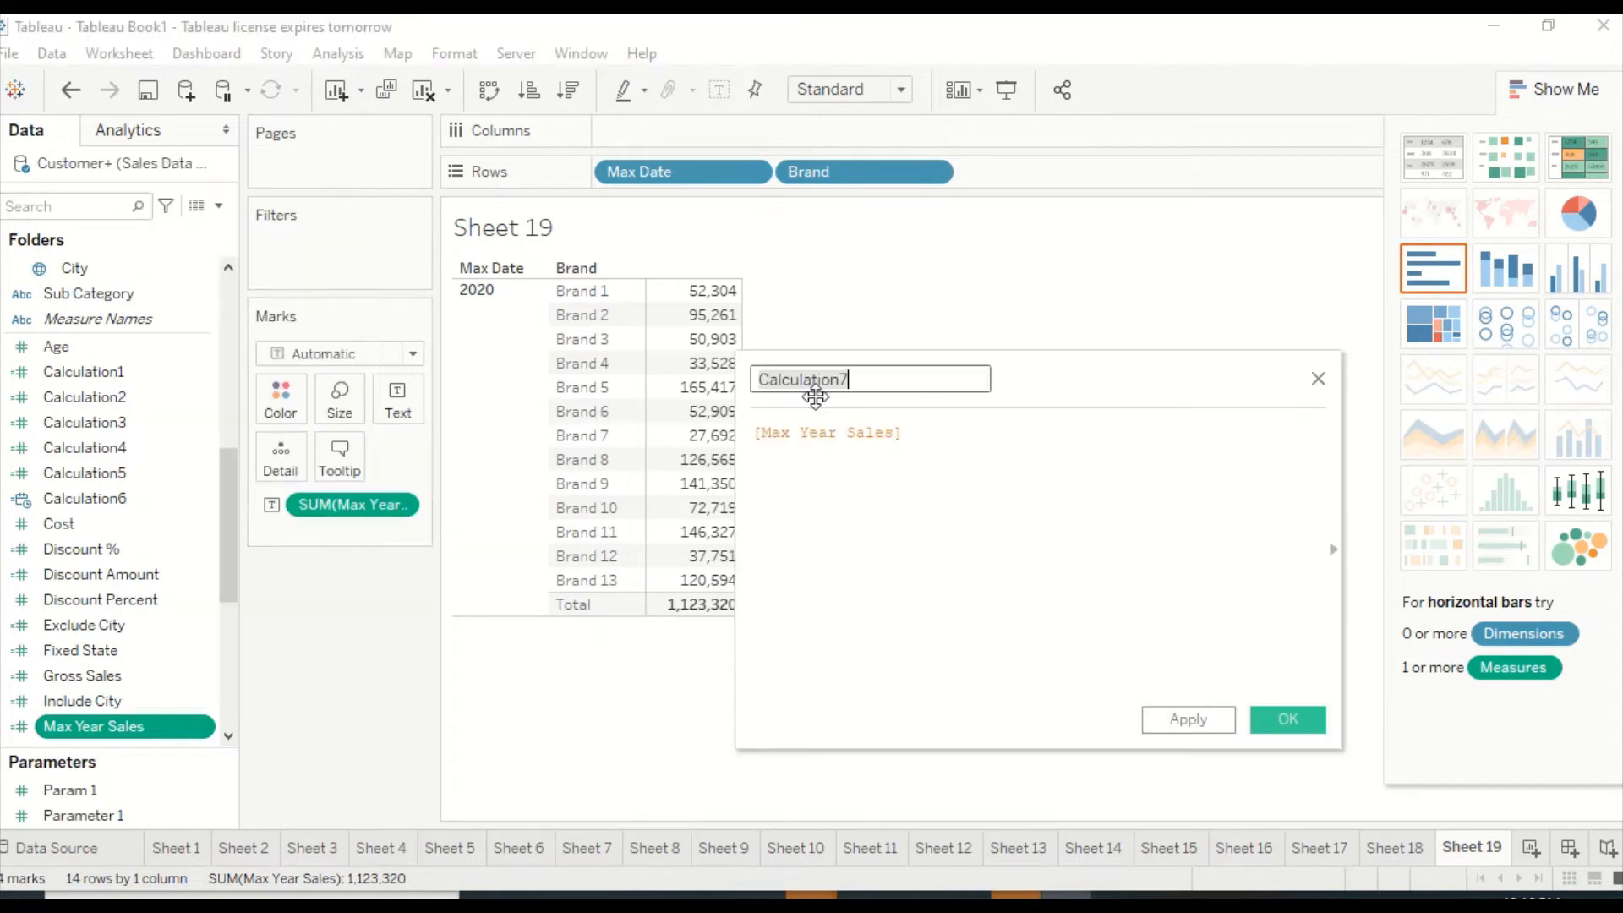
pyautogui.press('Tab')
pyautogui.write('IF YEAR([Sales Date]) = [Max Date] then [Gross Sales] ELSE 0 end')
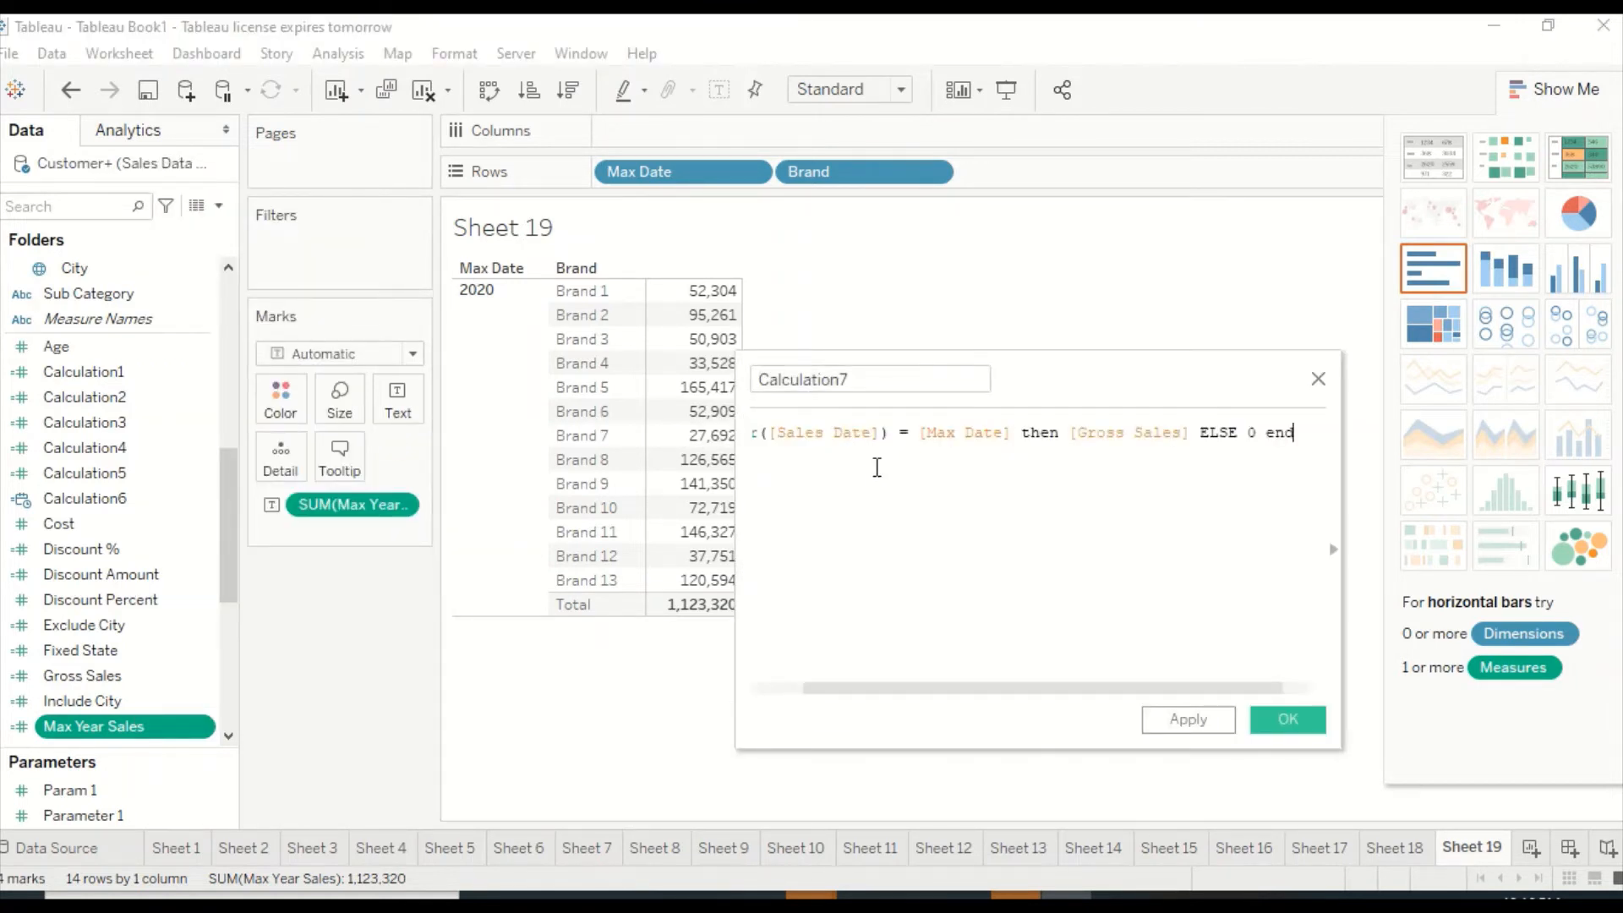
pyautogui.click(884, 385)
pyautogui.write('Ma xyear Sales -1')
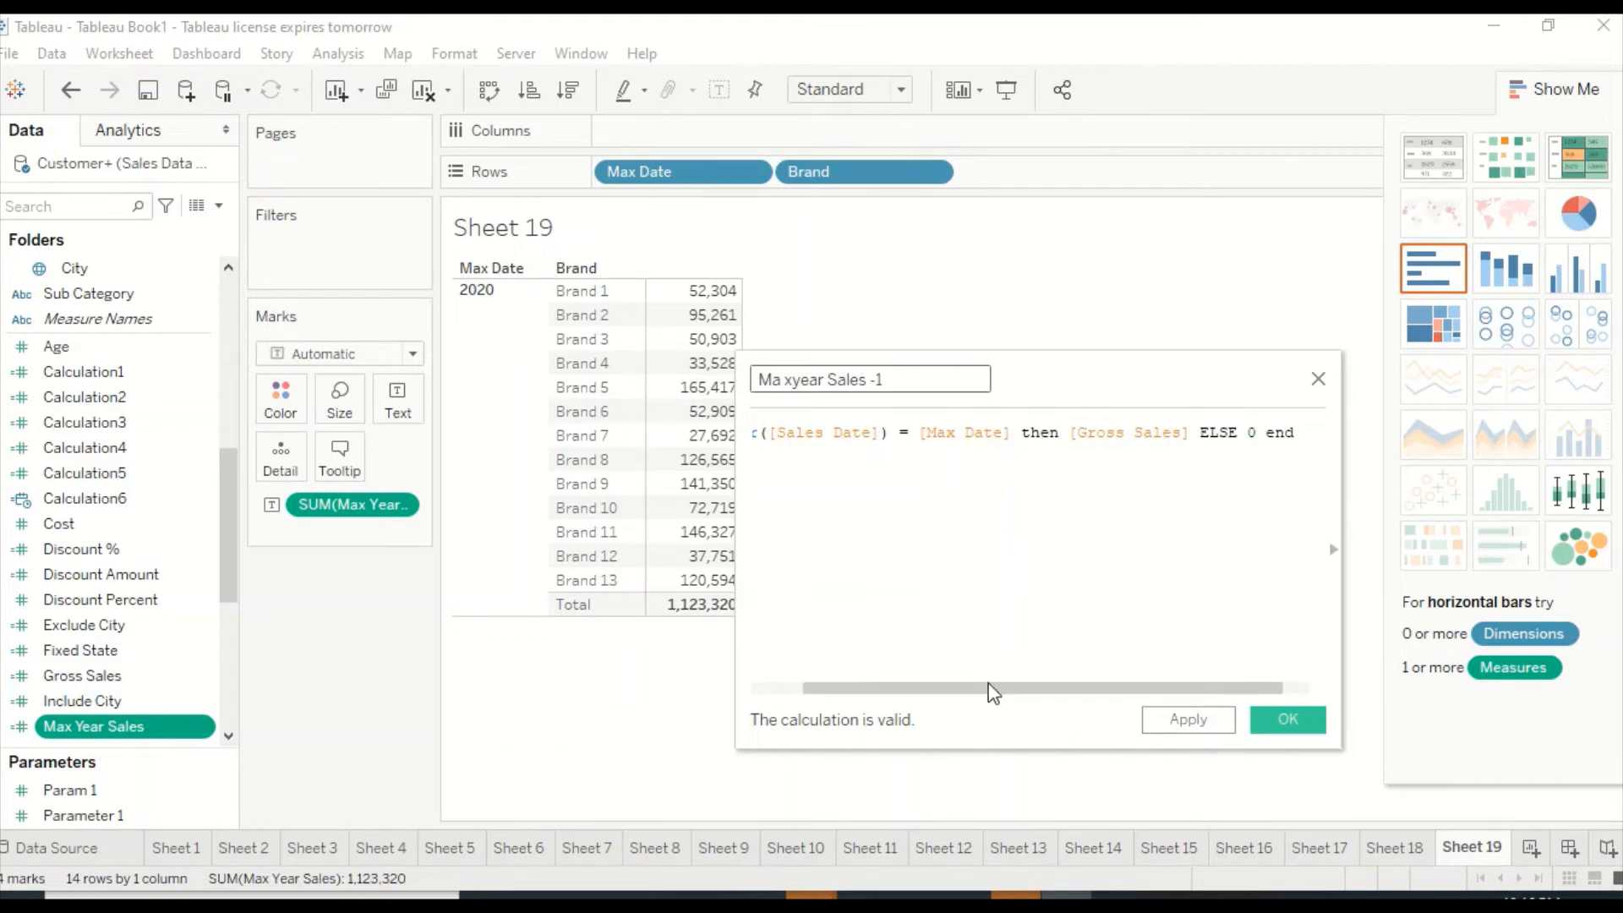
# Change the formula's comparison to [Max Date]-1, save the field and add it to the brand table as another value column
pyautogui.moveTo(989, 688); pyautogui.dragTo(909, 706)
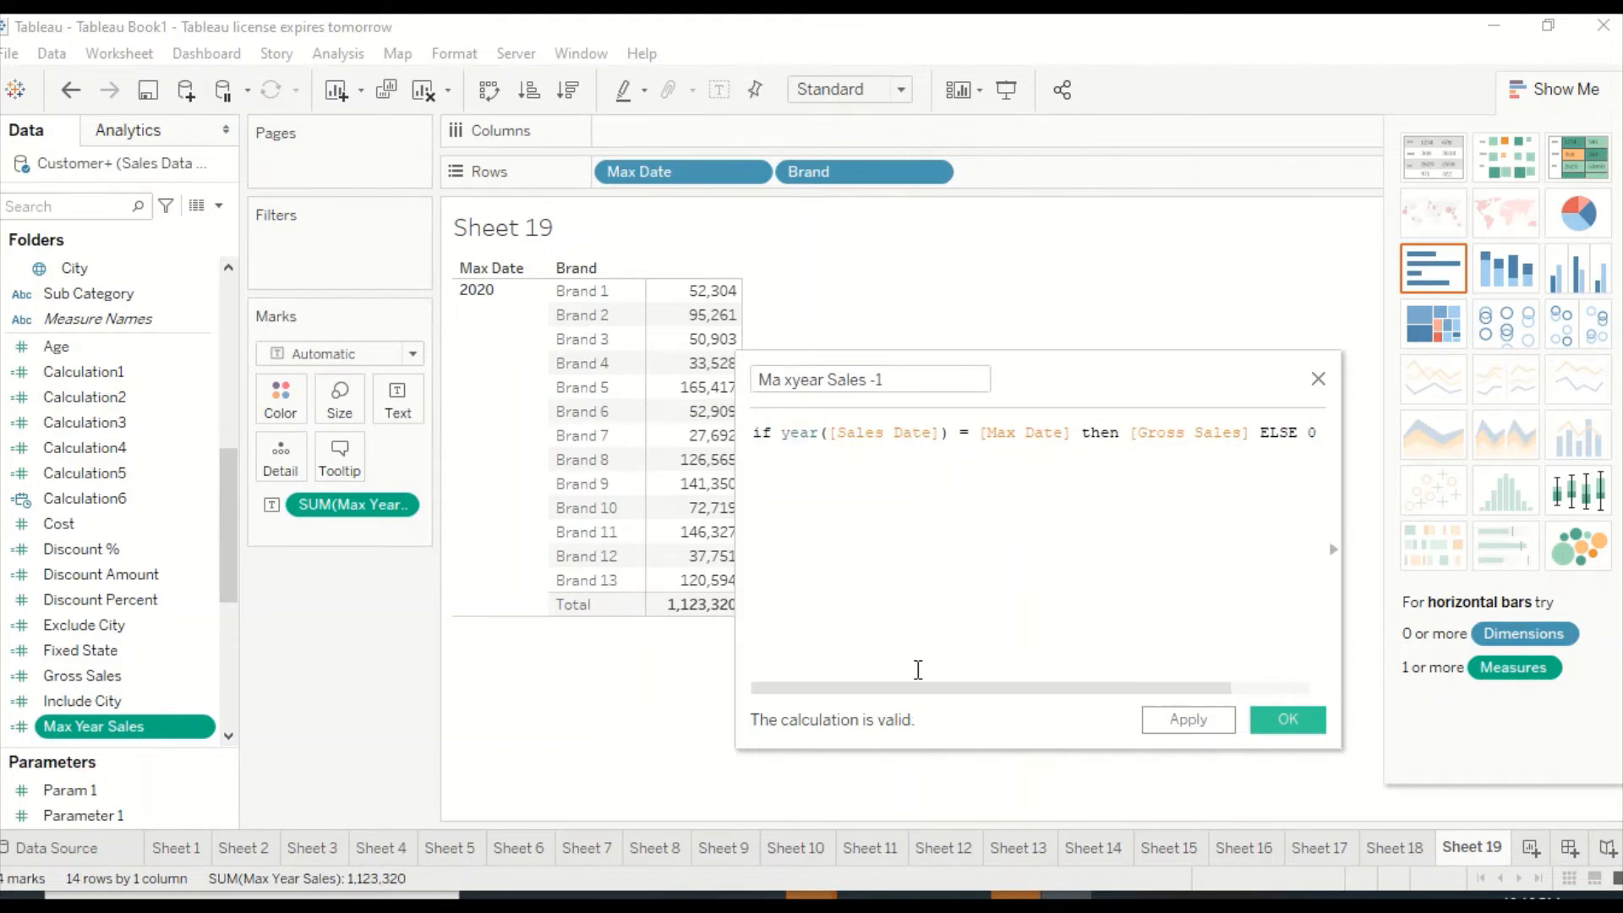
pyautogui.click(1075, 434)
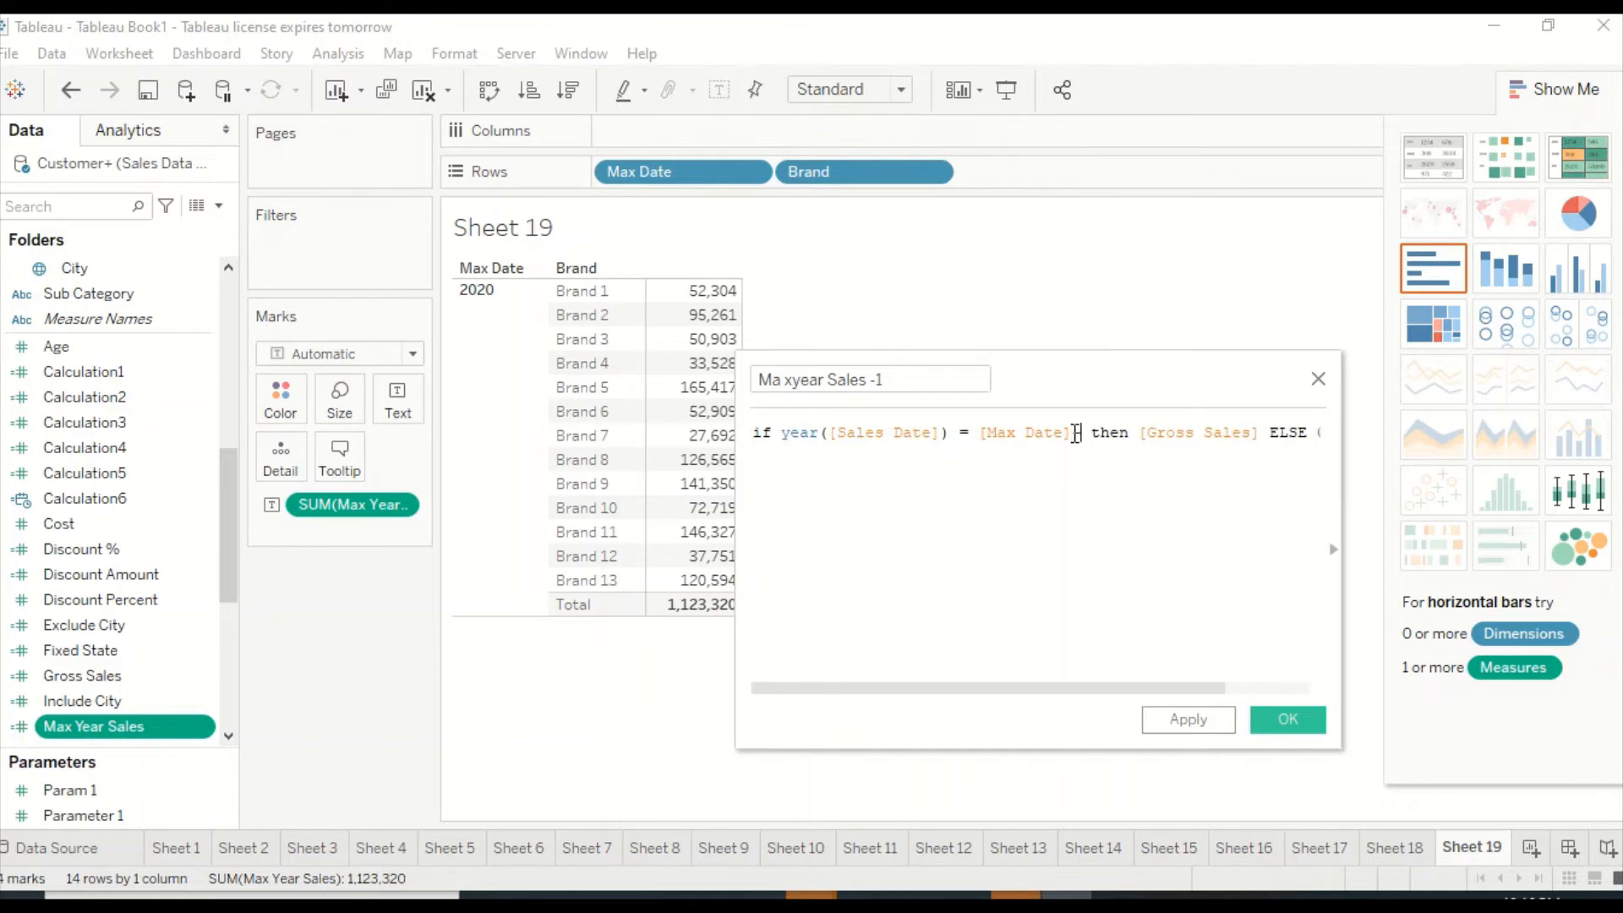
pyautogui.write('-1')
pyautogui.moveTo(1164, 690); pyautogui.dragTo(1269, 668)
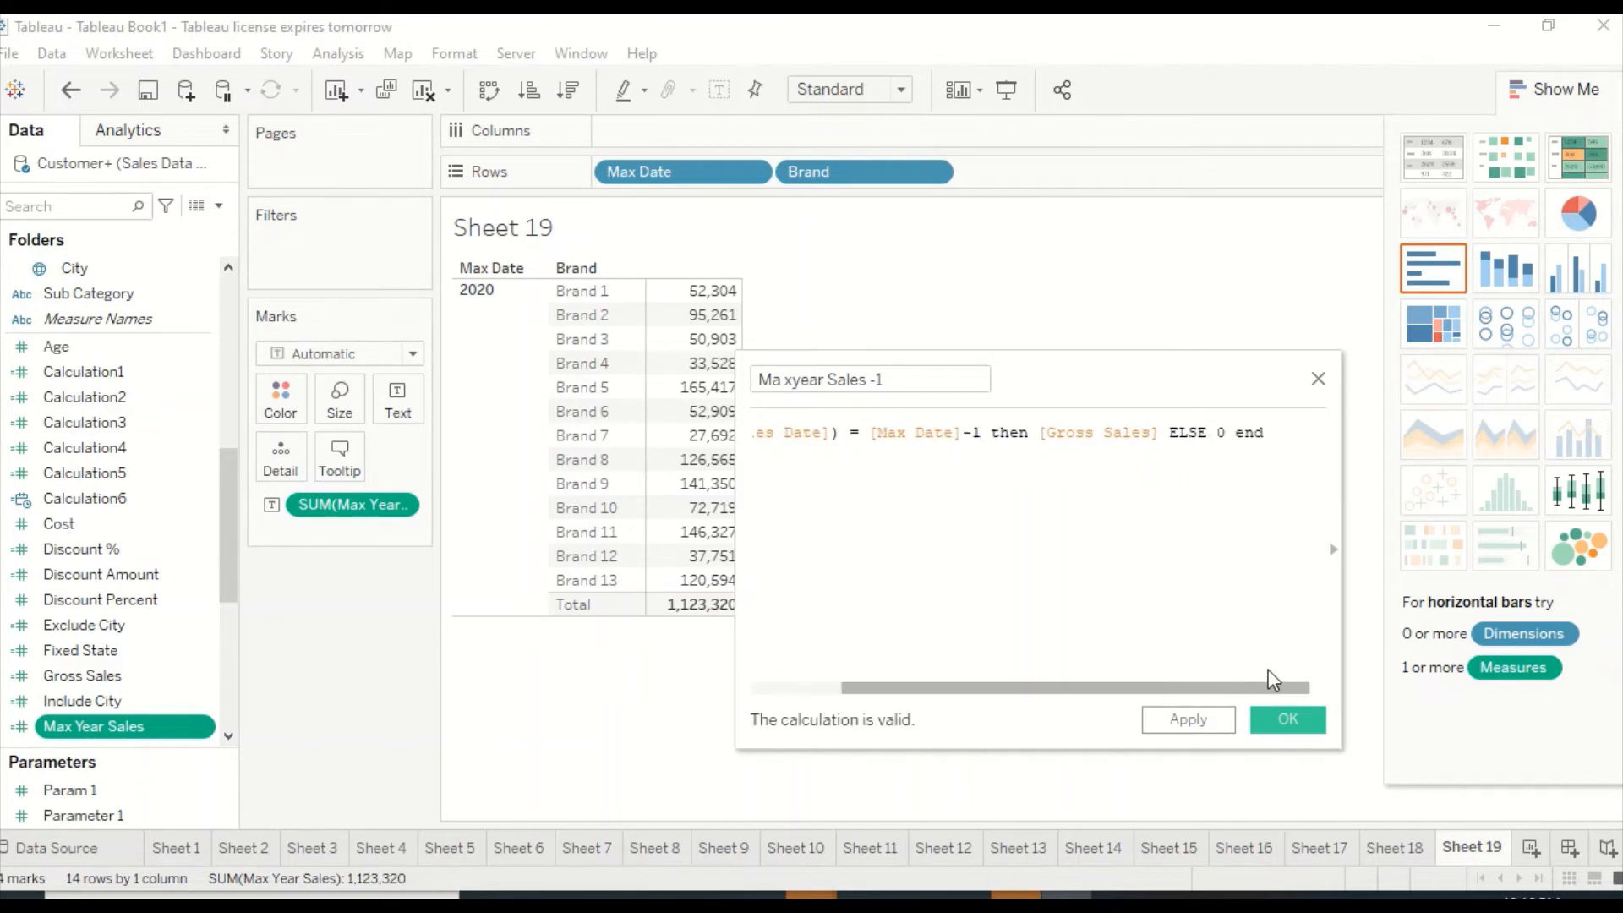
pyautogui.click(1277, 722)
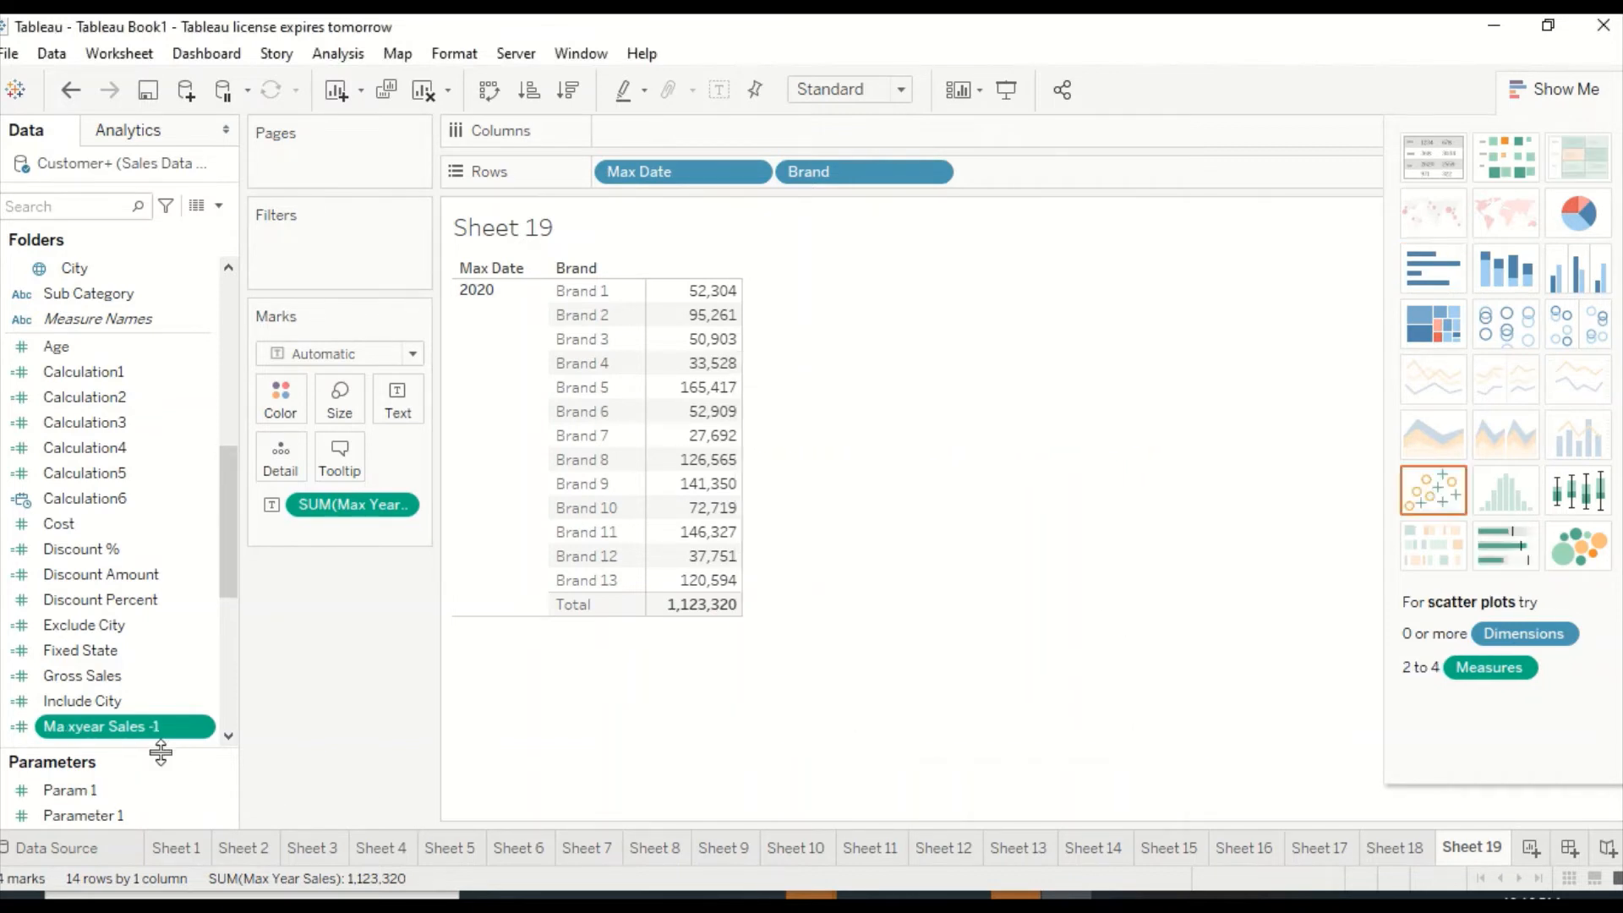
pyautogui.moveTo(135, 732); pyautogui.dragTo(718, 302)
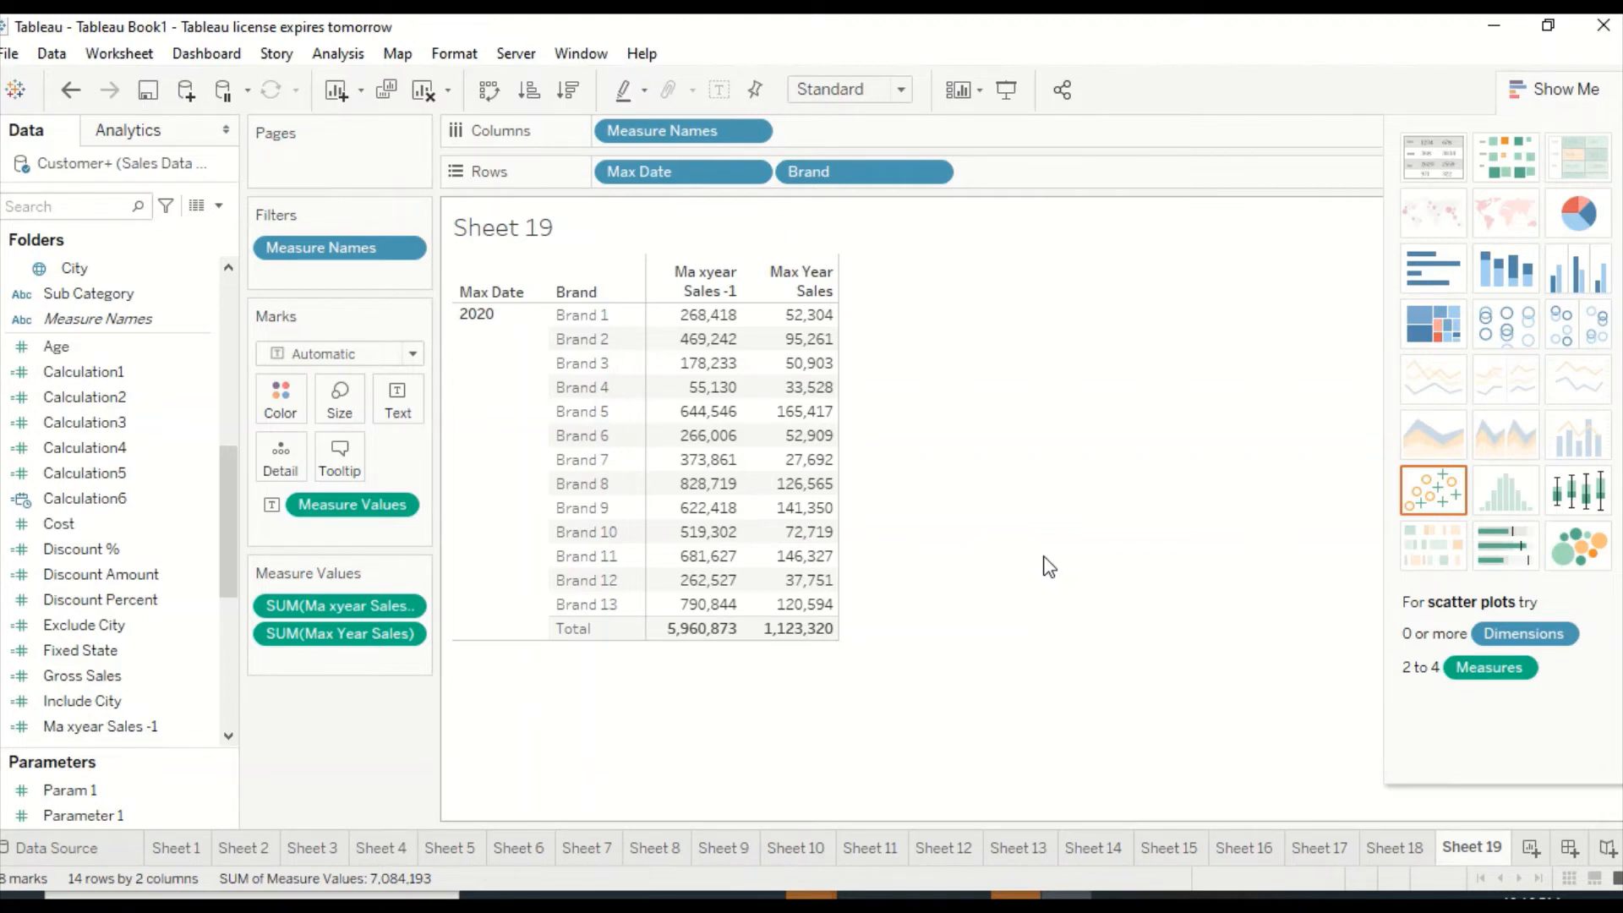
# Create a new worksheet listing Gross Sales by year of Sales Date in the rows
pyautogui.click(1531, 848)
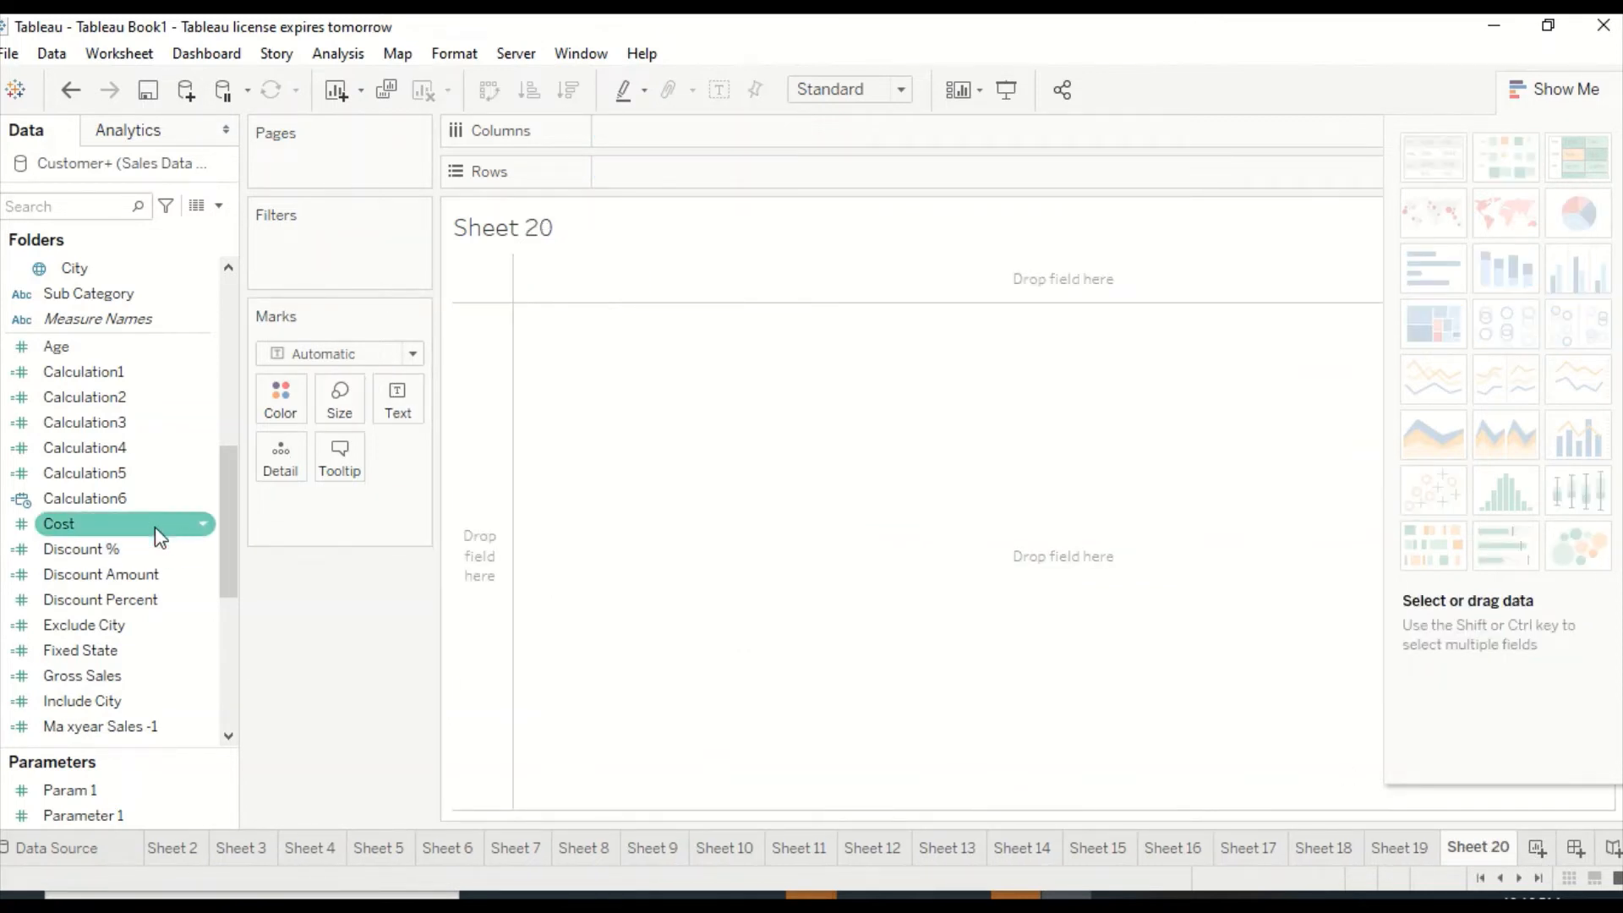
pyautogui.scroll(3, 124, 544)
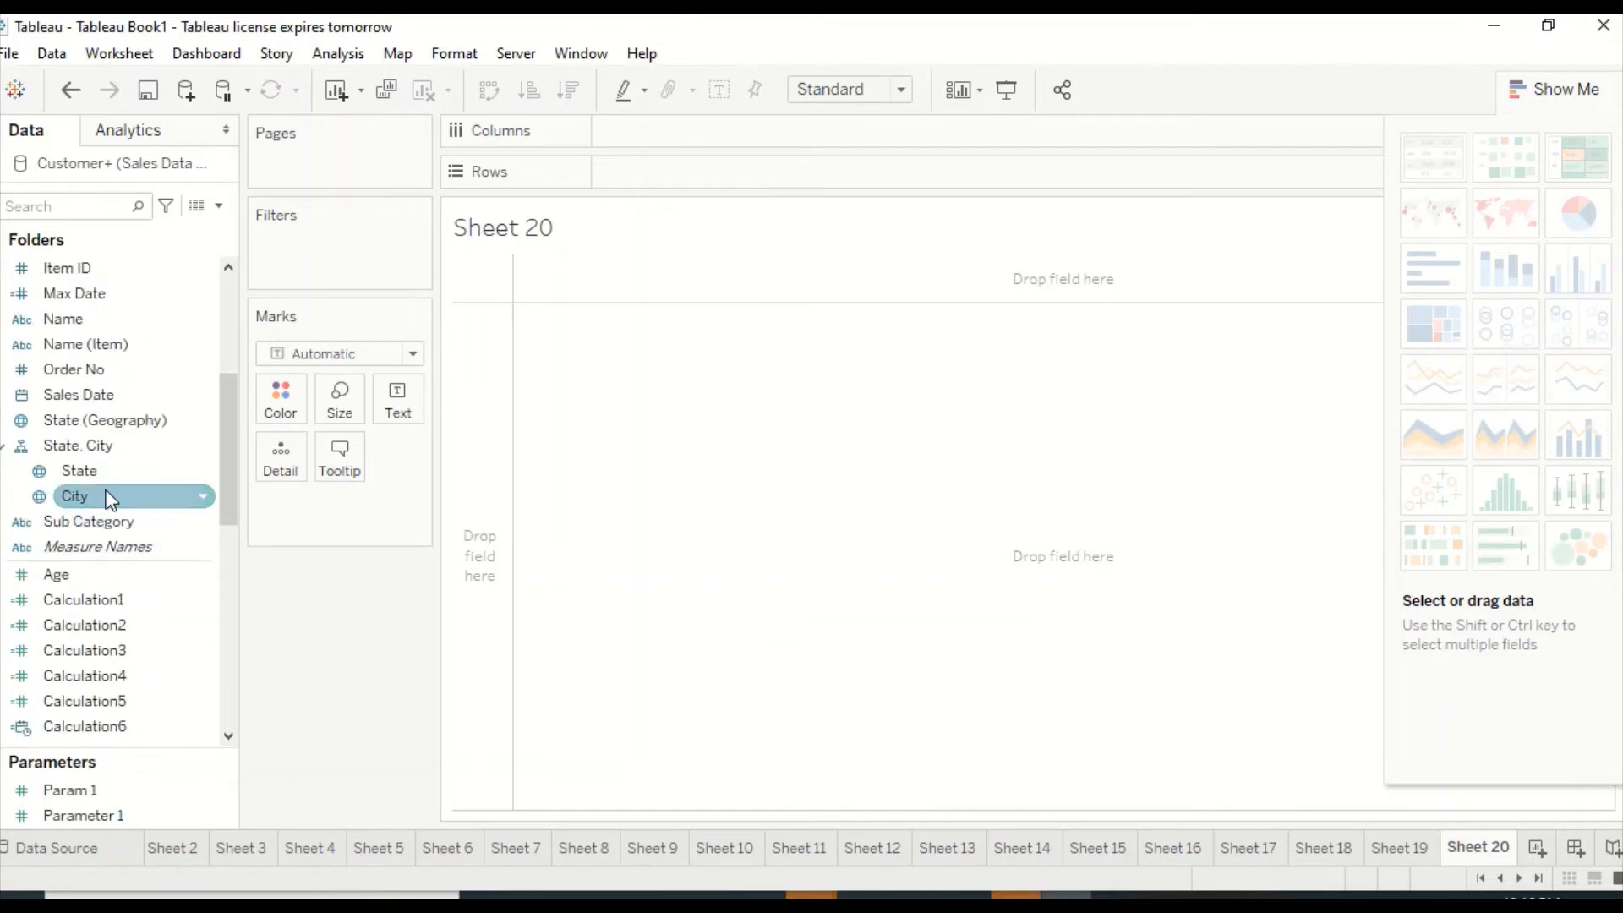
pyautogui.moveTo(74, 399); pyautogui.dragTo(494, 336)
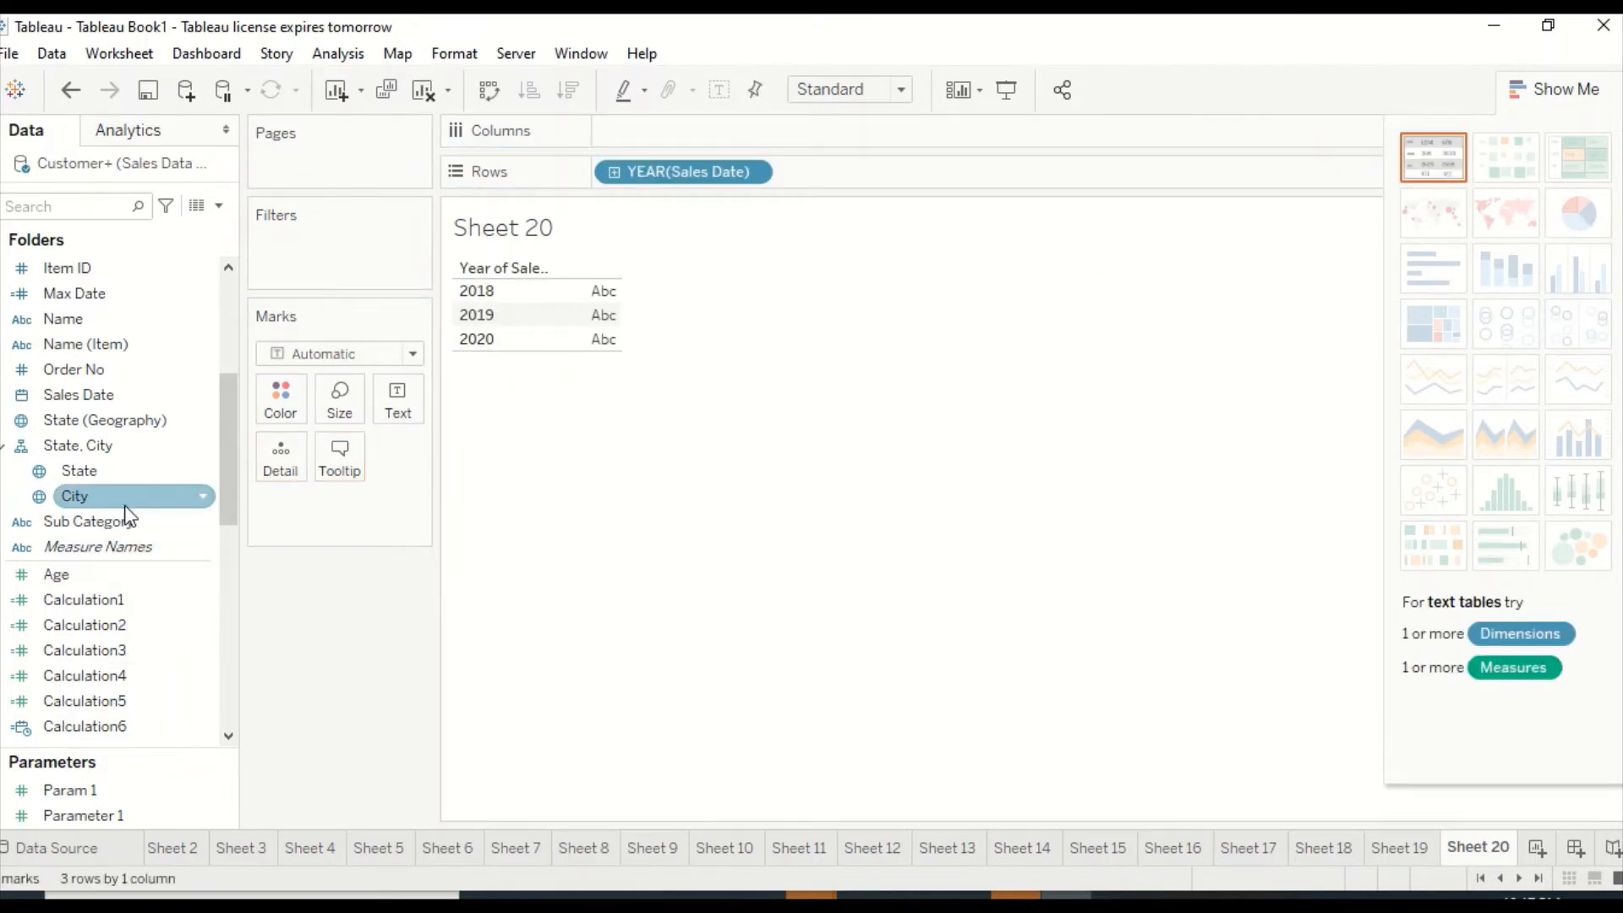
pyautogui.scroll(-7, 127, 516)
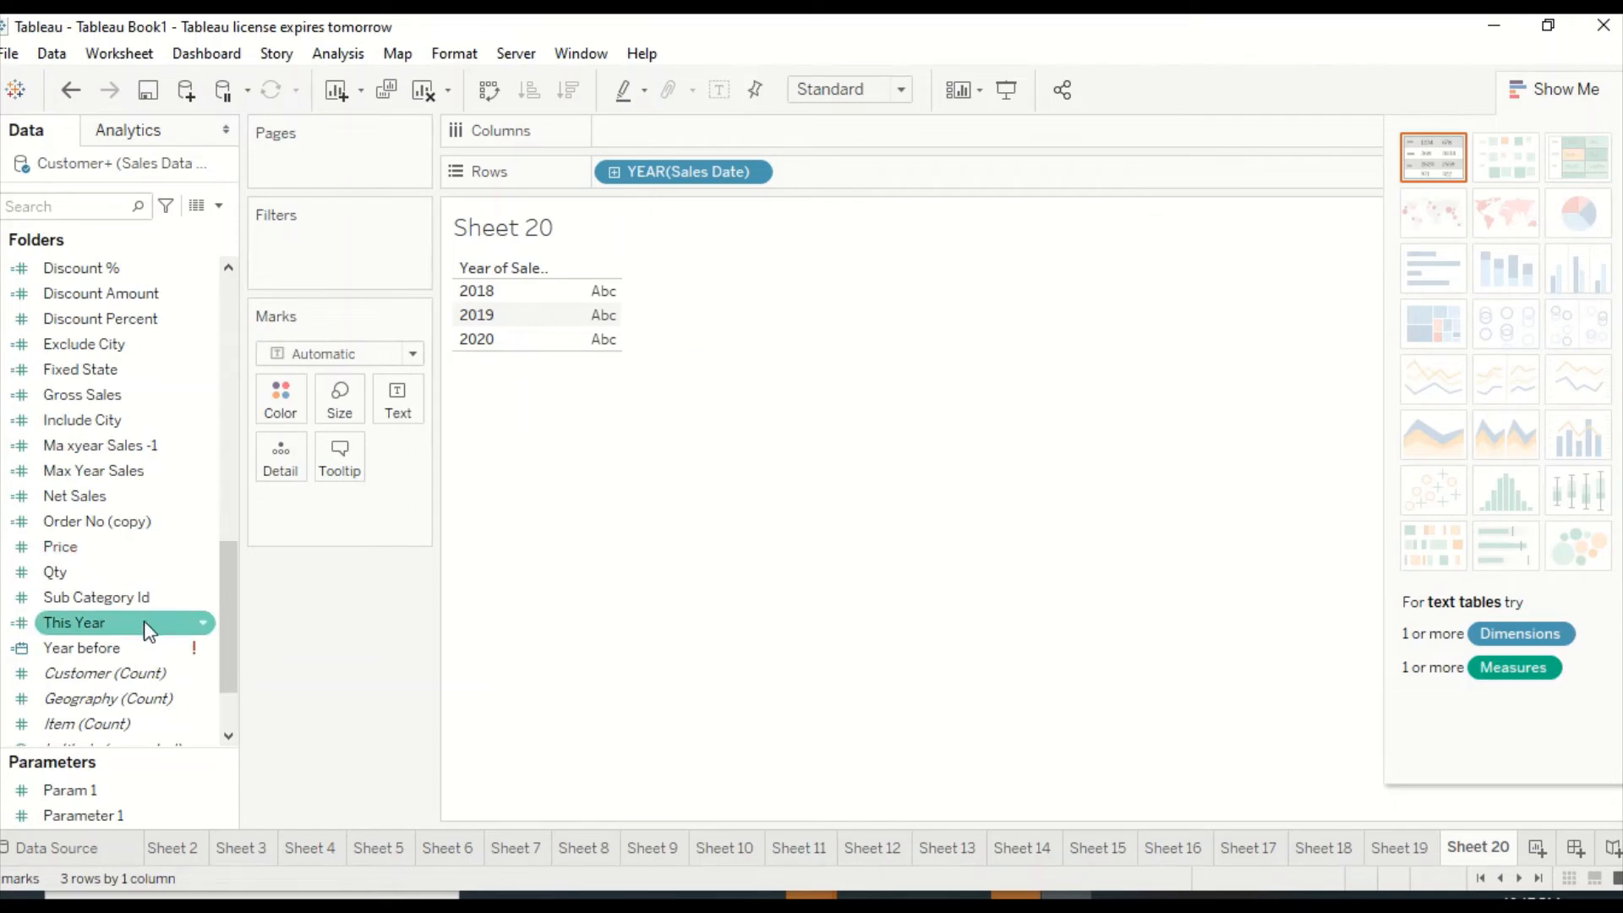
pyautogui.moveTo(101, 420); pyautogui.dragTo(582, 296)
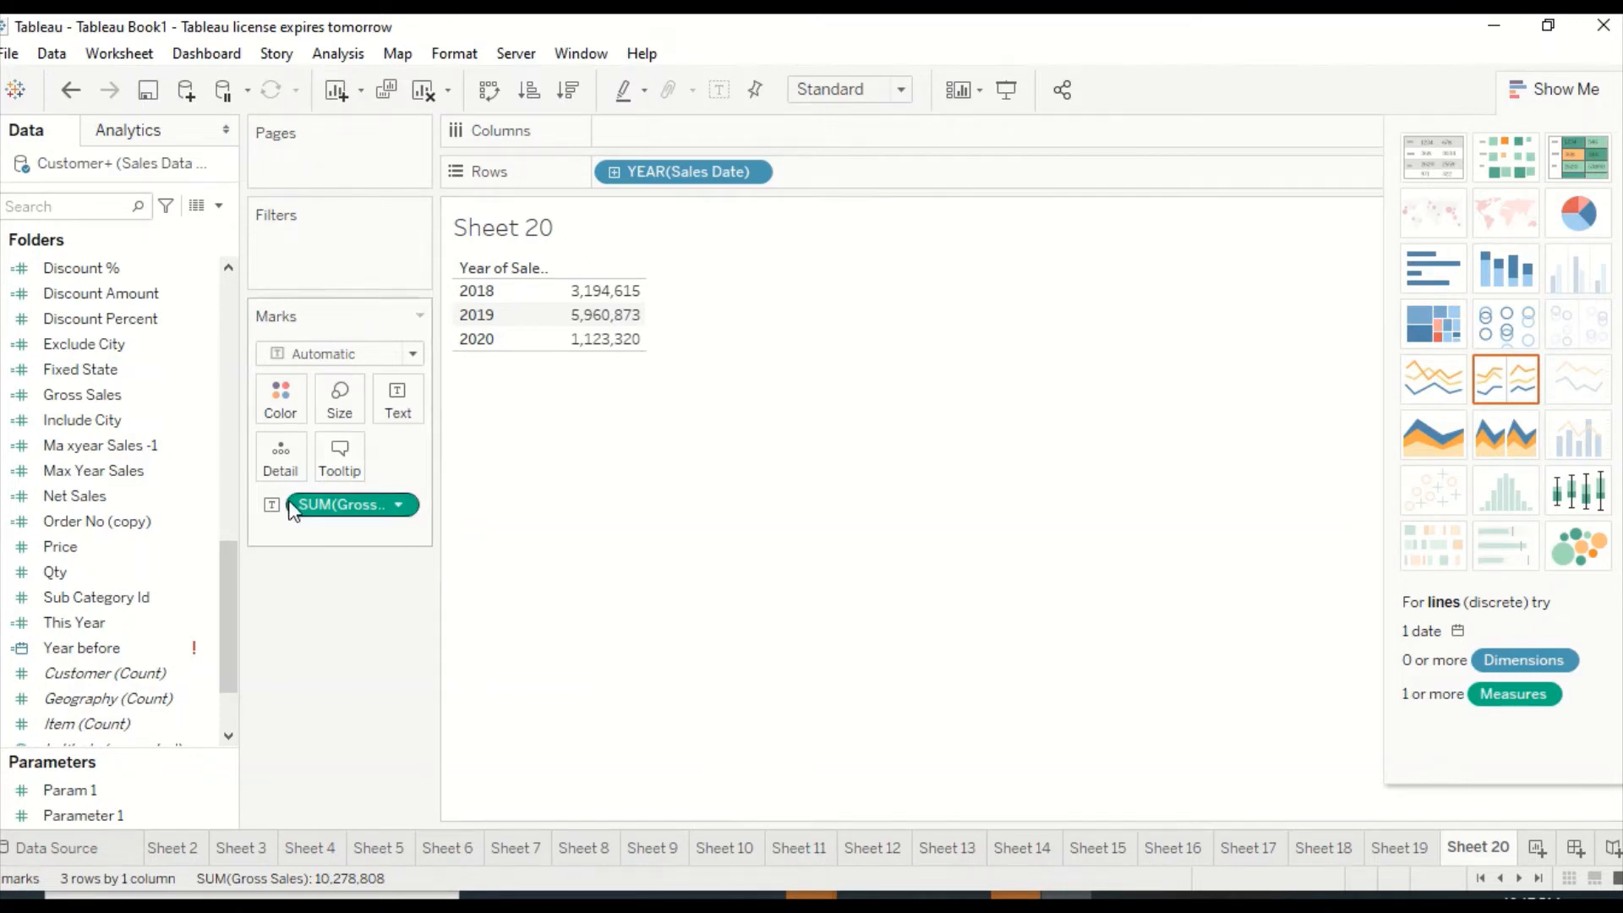
# Create a calculated field from Gross Sales and name it "Lasy Year Sales"
pyautogui.click(170, 575)
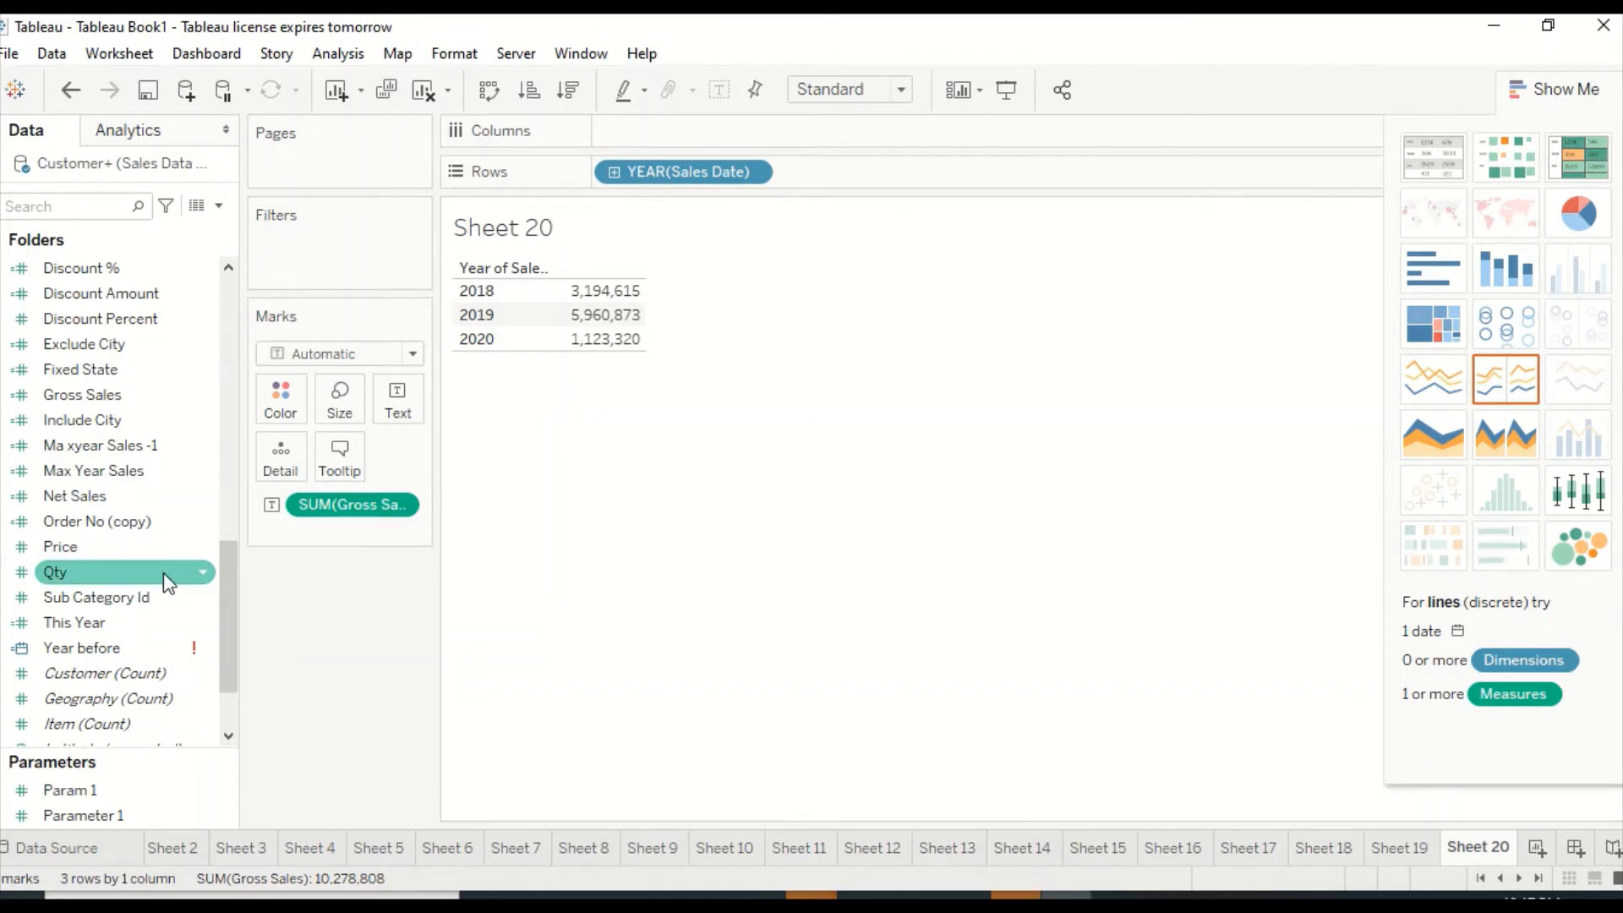
pyautogui.scroll(-2, 159, 592)
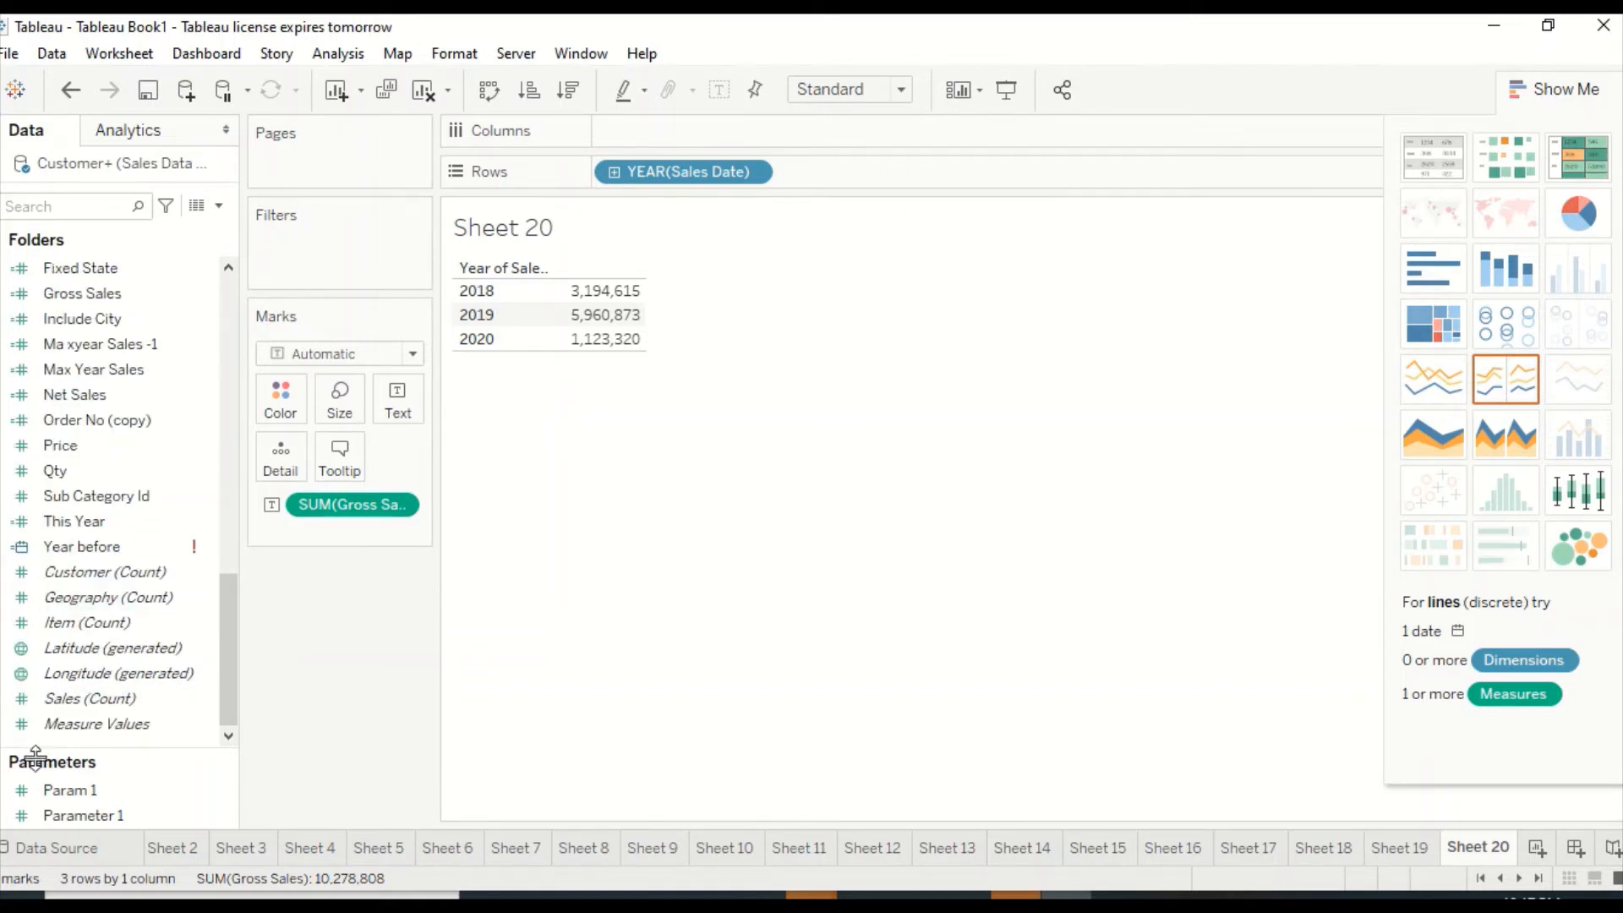
pyautogui.scroll(2, 93, 651)
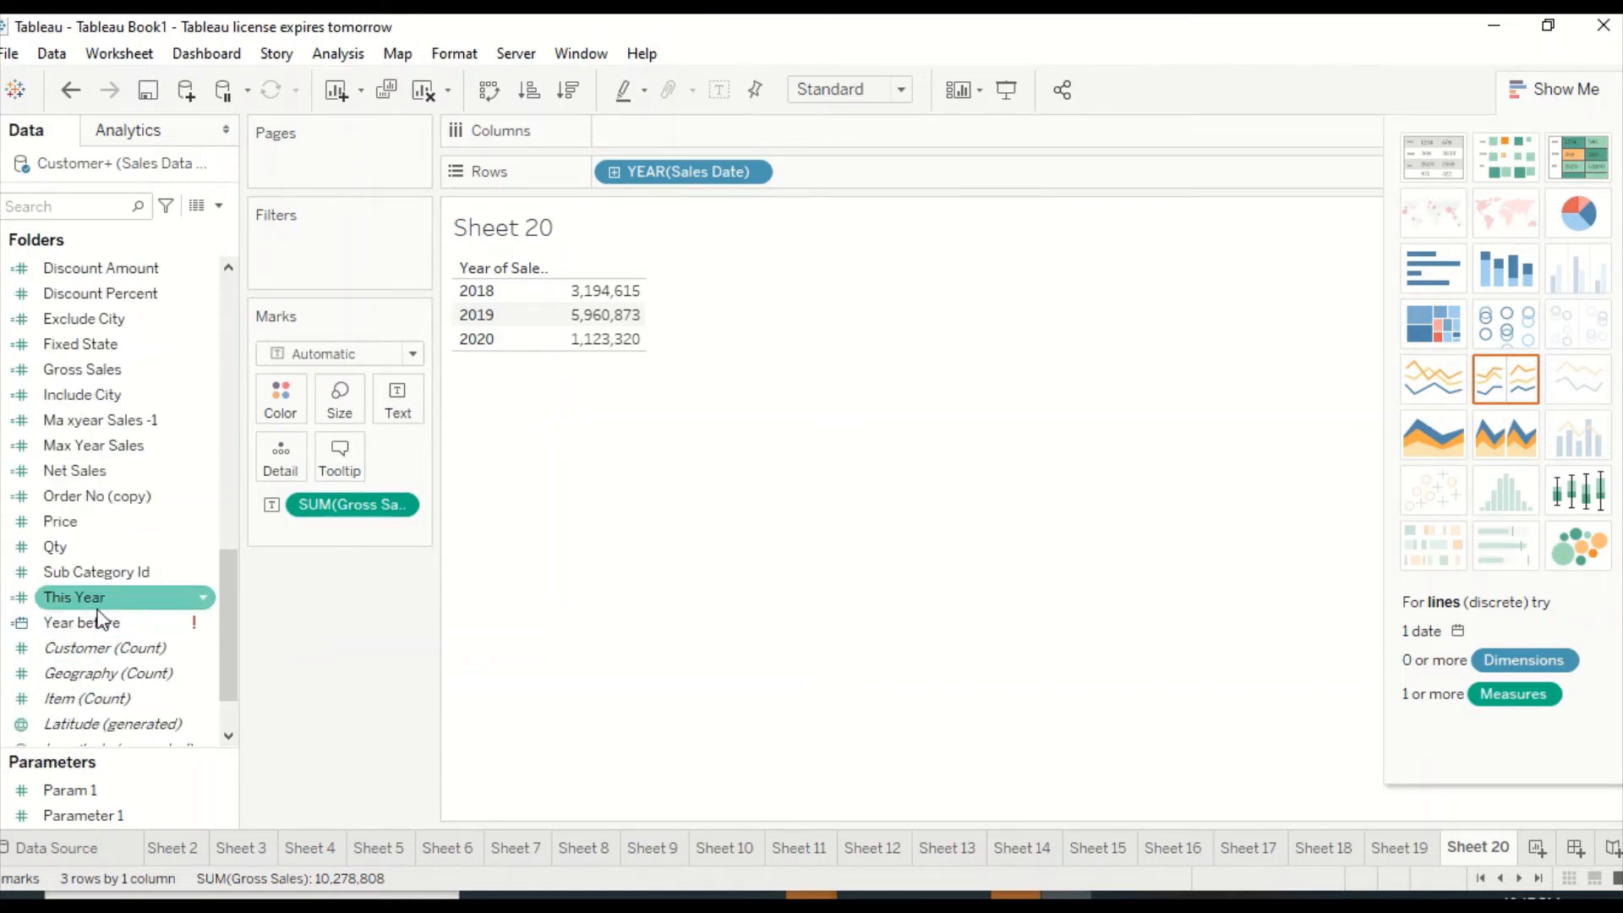
pyautogui.scroll(3, 93, 516)
pyautogui.click(93, 523)
pyautogui.rightClick(93, 525)
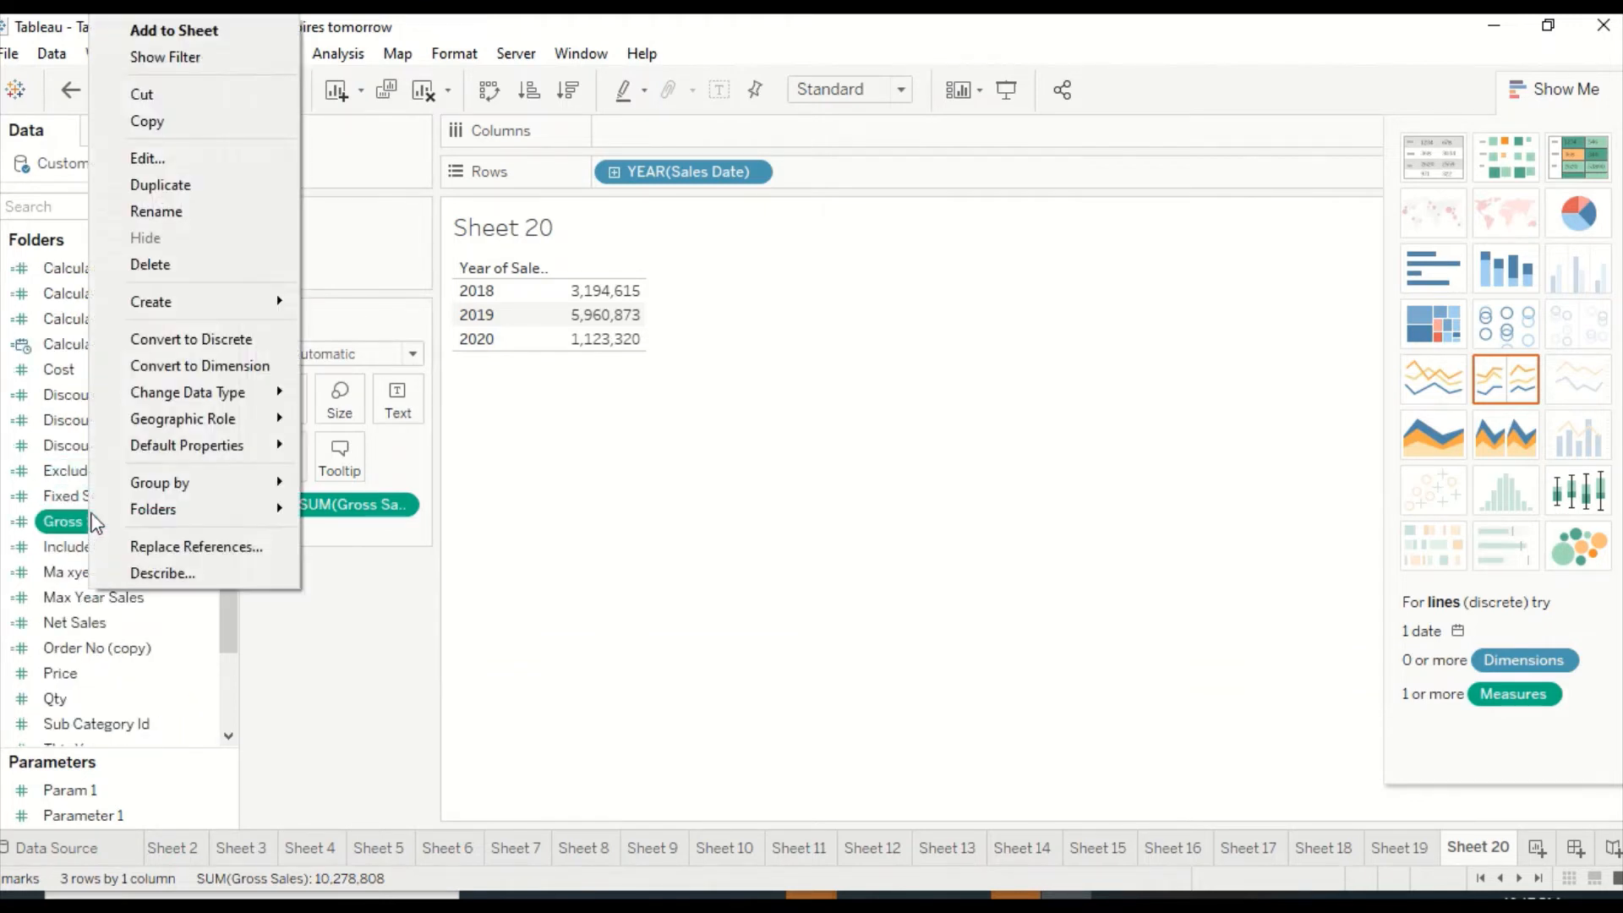
pyautogui.moveTo(188, 303)
pyautogui.click(369, 306)
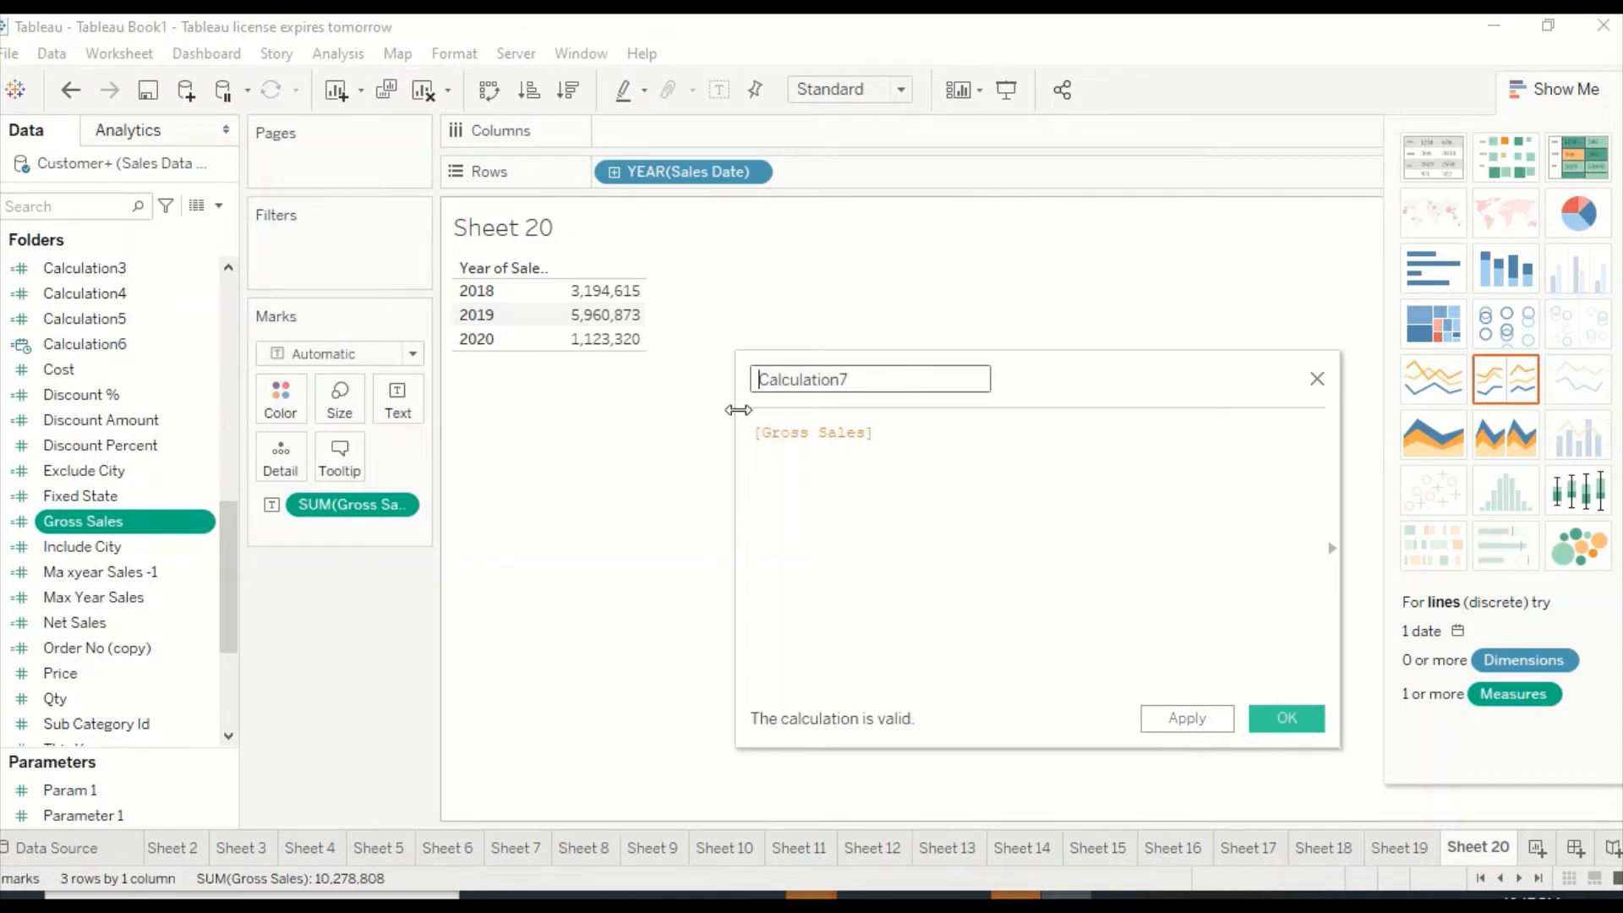
pyautogui.write('Lasy Year Sales')
pyautogui.press('Tab')
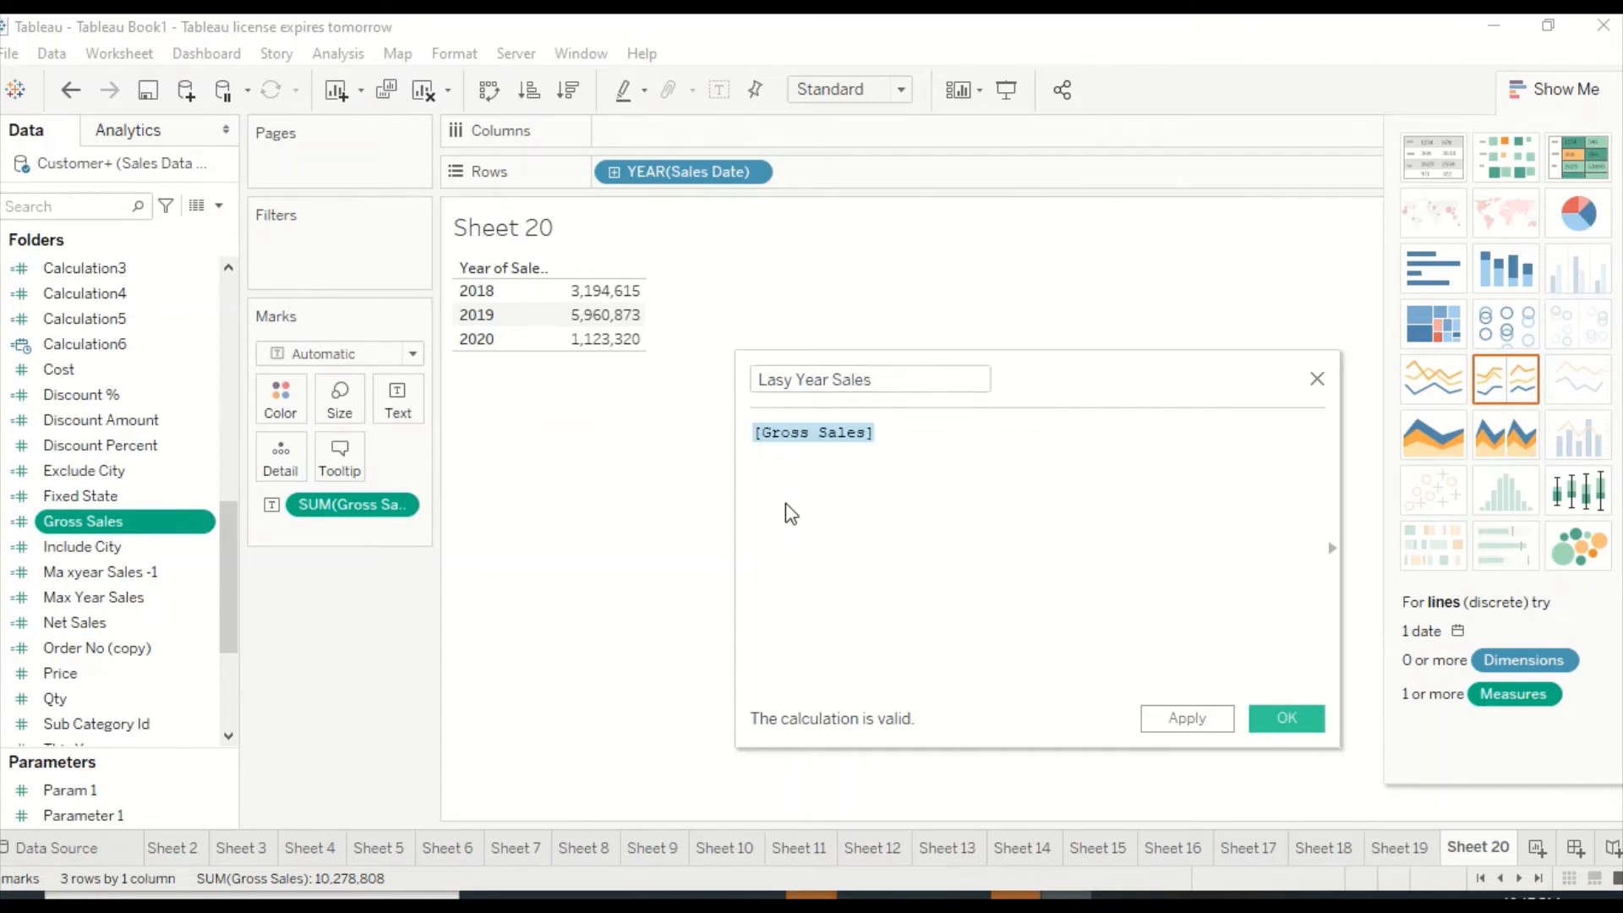
# Wrap the field reference in a lookup with offset -1, giving the formula LOOKUP([Gross Sales],-1)
pyautogui.click(760, 435)
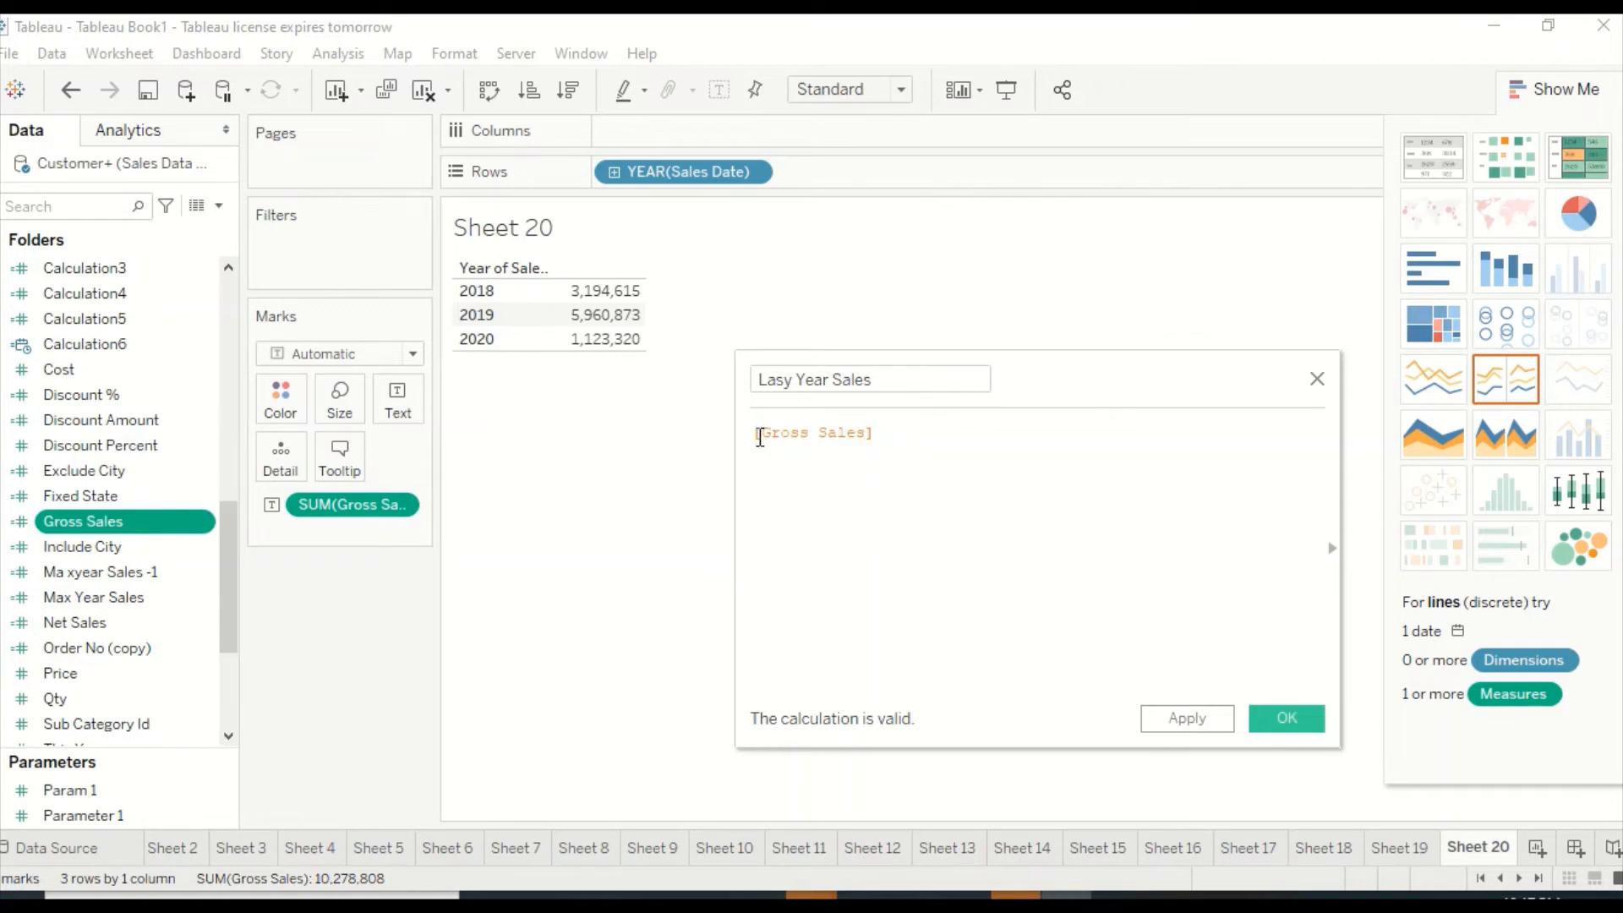
pyautogui.write('look')
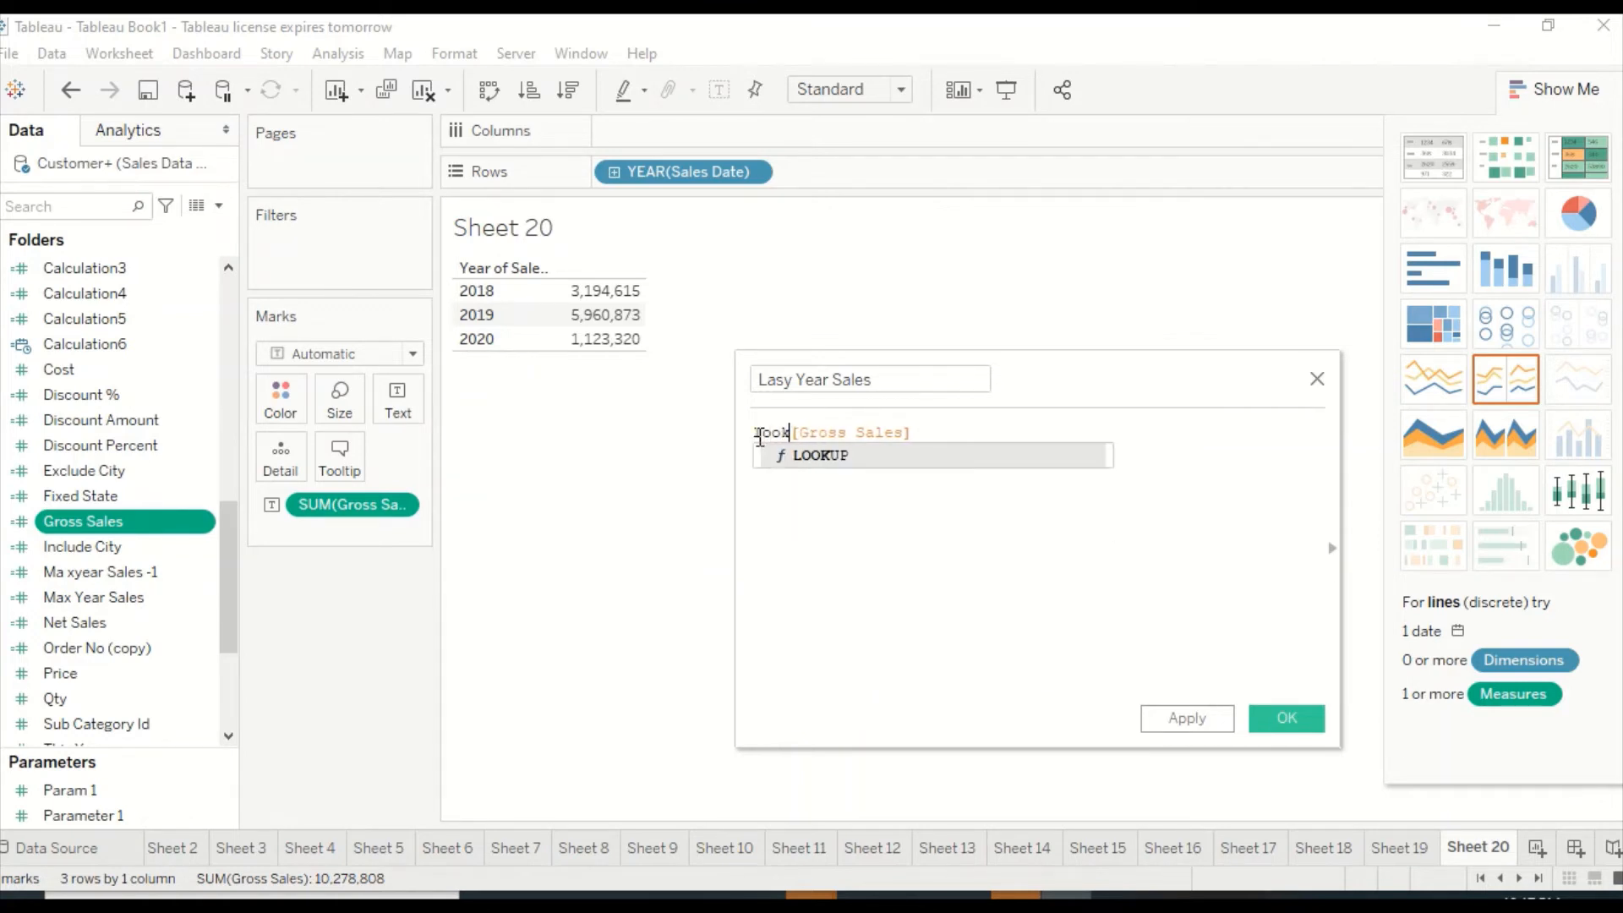
pyautogui.press('Return')
pyautogui.press('Delete')
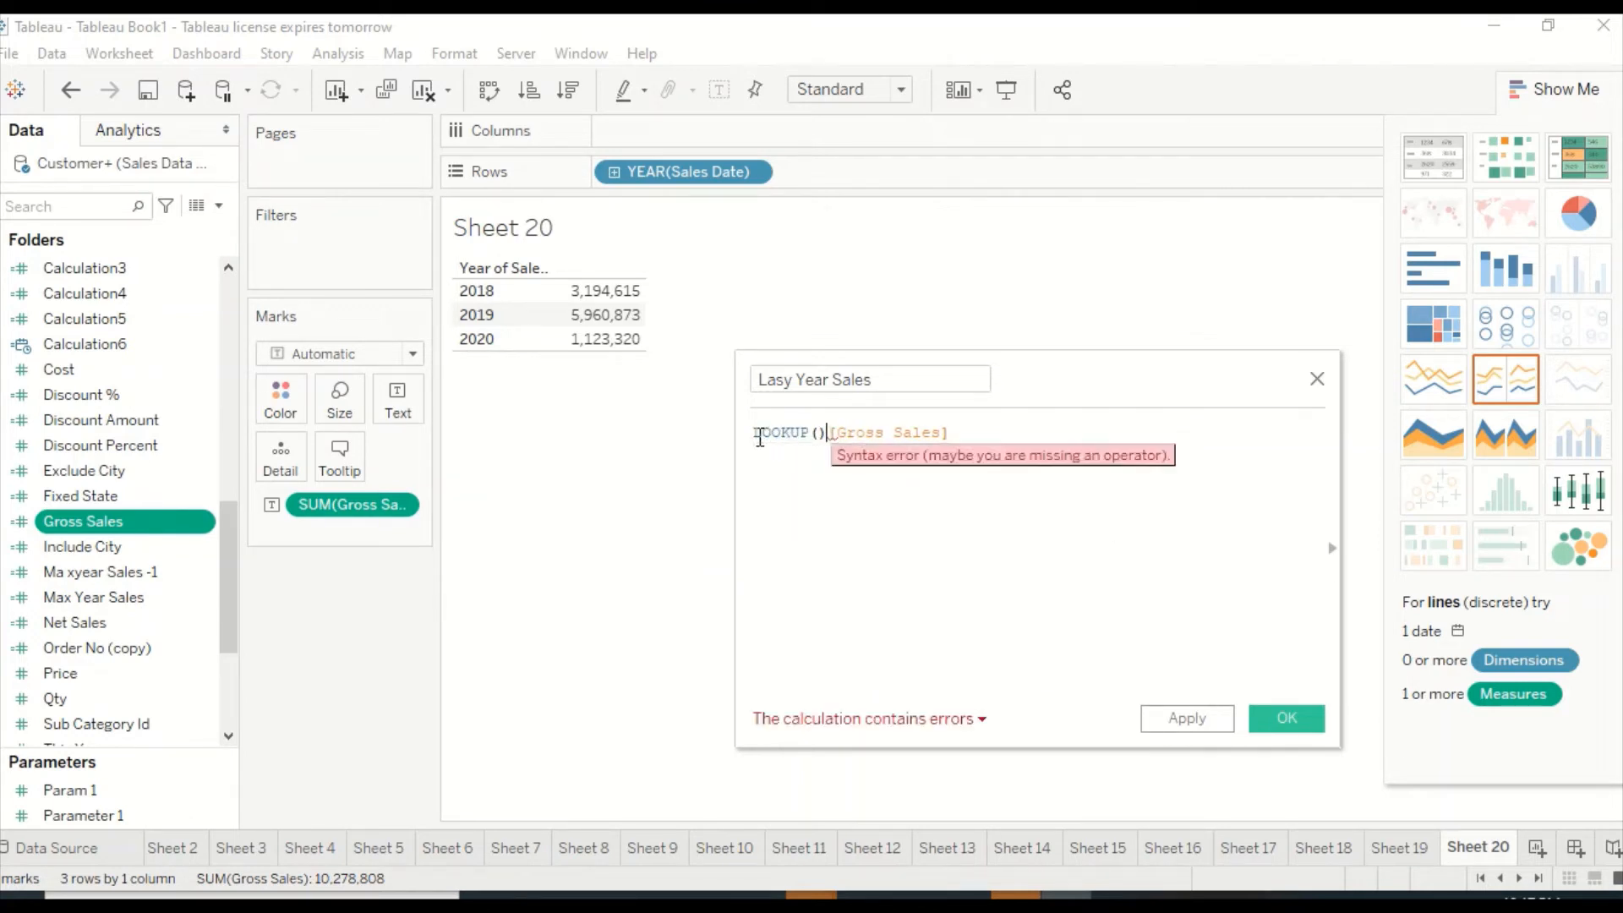
pyautogui.write('s')
pyautogui.press('BackSpace')
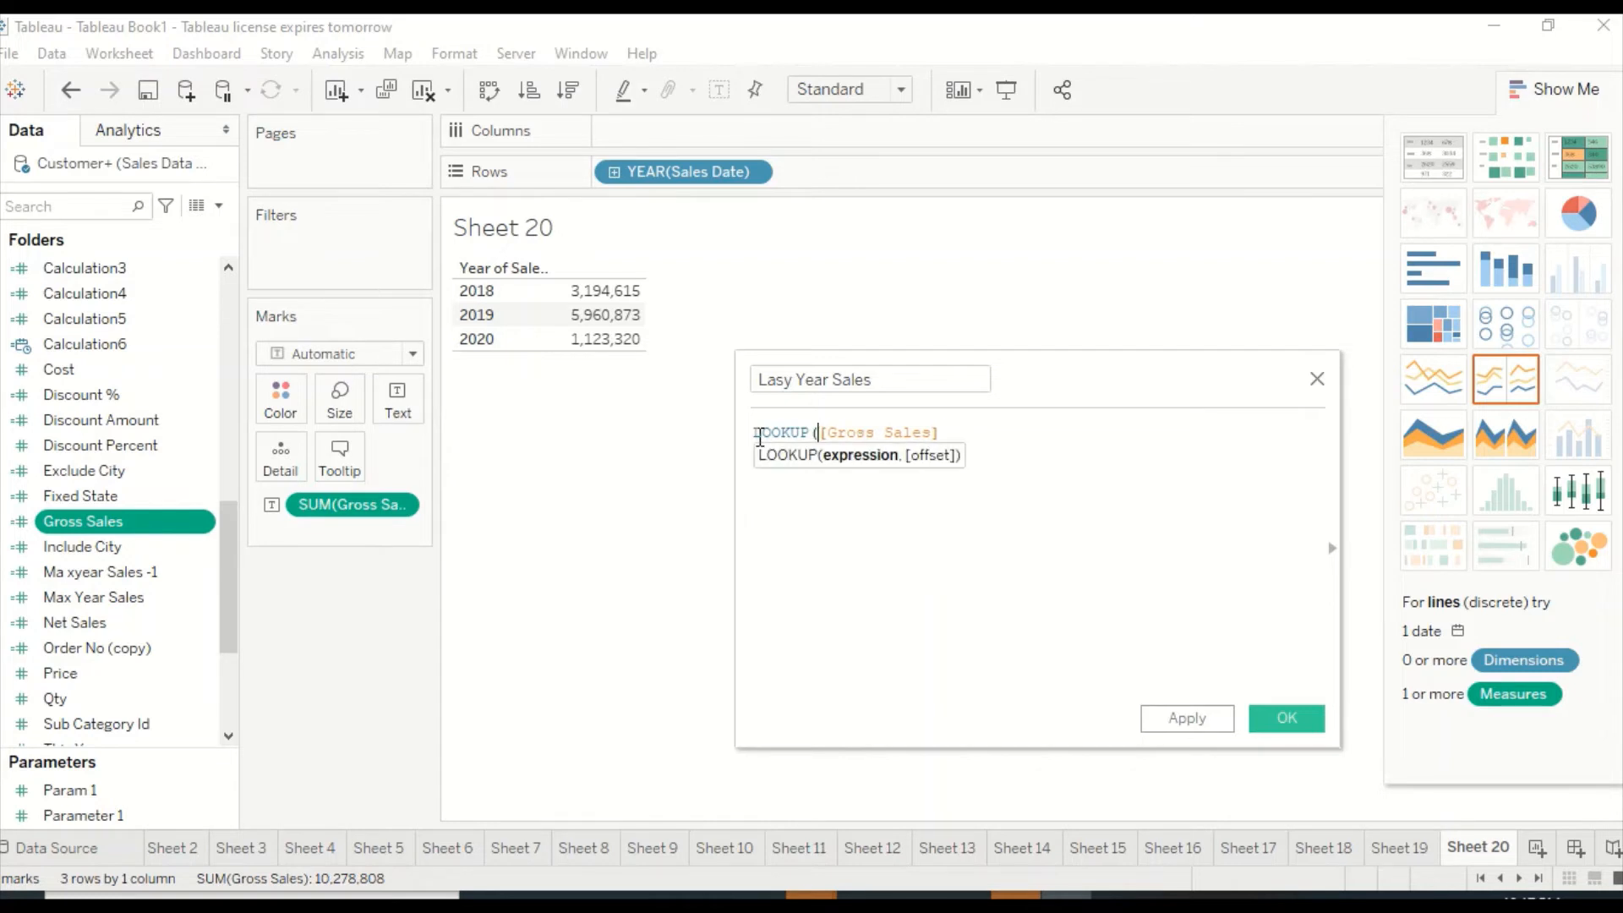
pyautogui.press('Right')
pyautogui.press('Right')
pyautogui.press('Right')
pyautogui.press('Right')
pyautogui.press('Right')
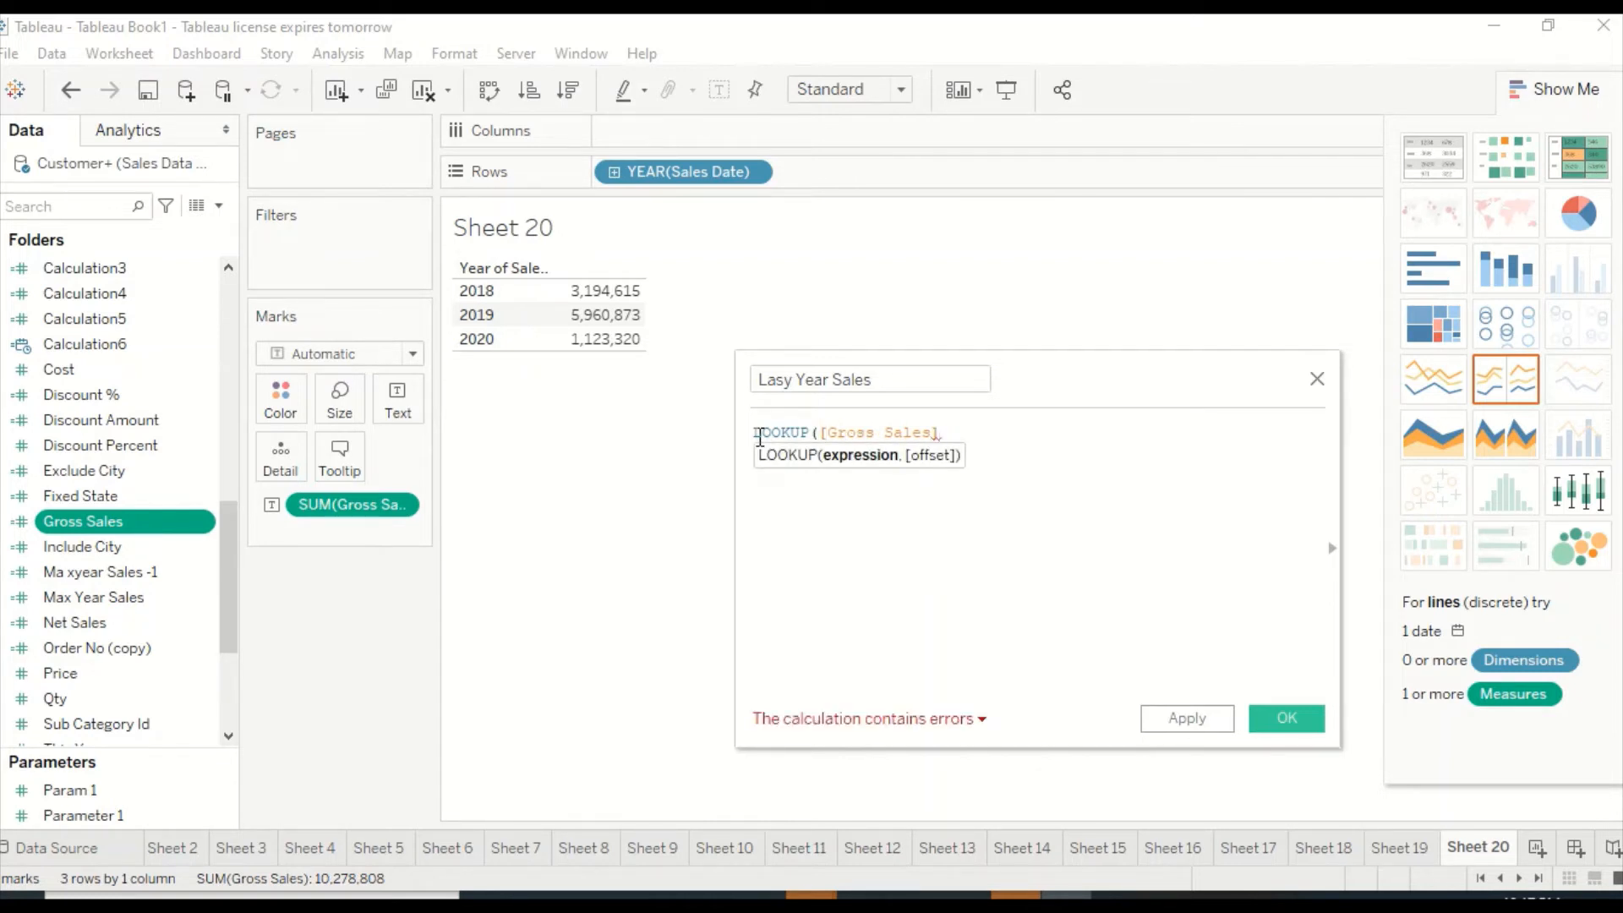
pyautogui.write('-1)')
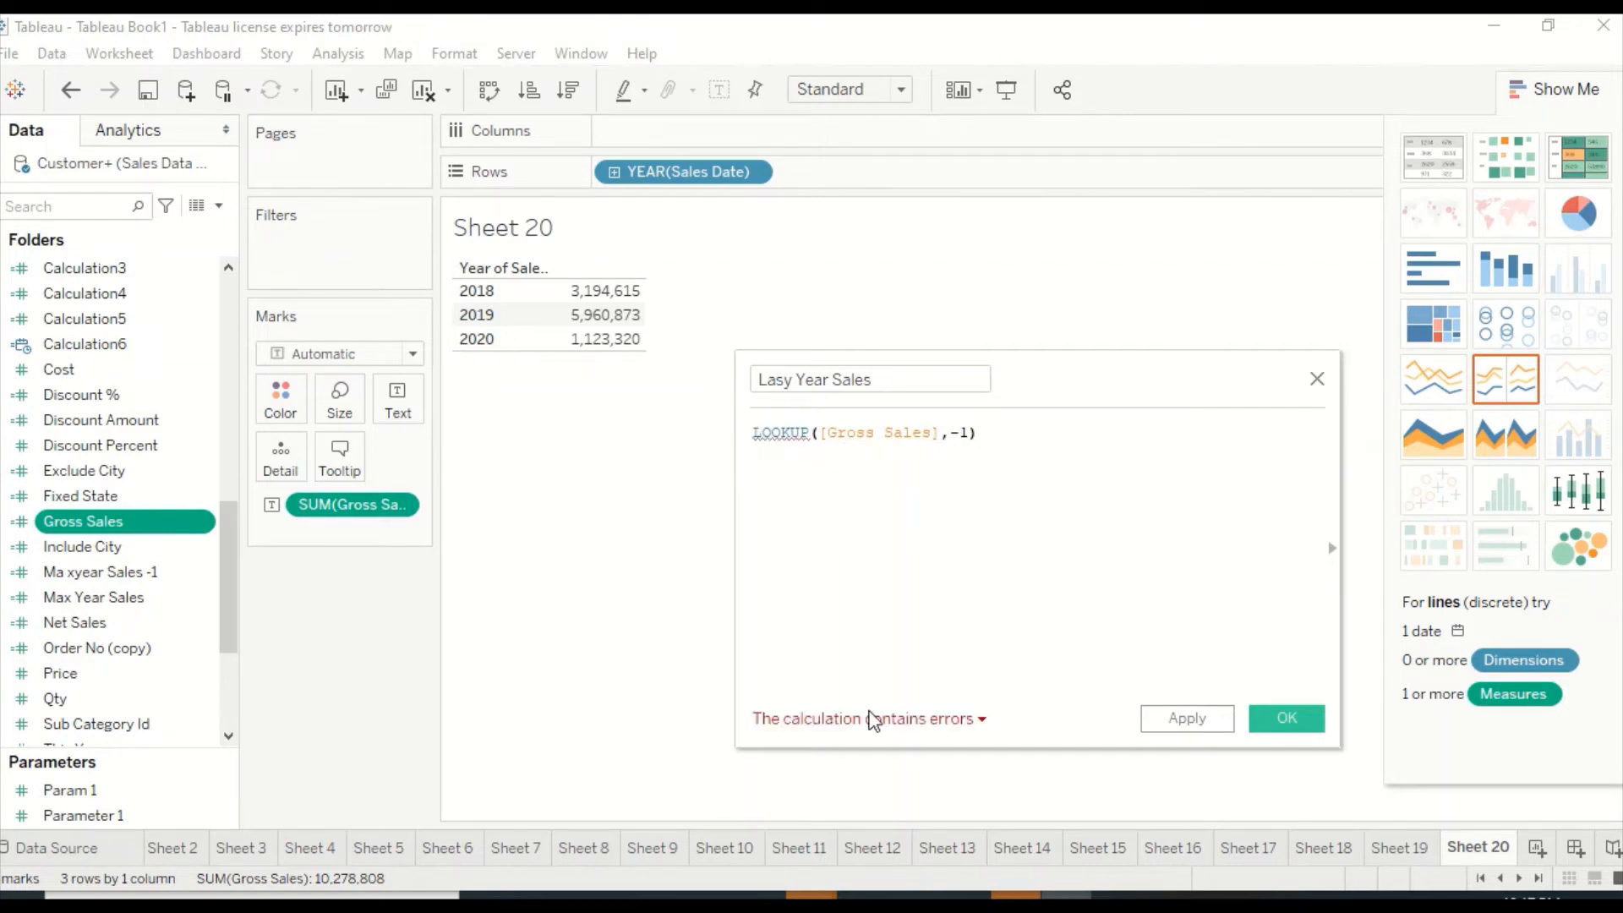
# Aggregate Gross Sales inside the lookup so the formula reads LOOKUP(sum([Gross Sales]),-1)
pyautogui.click(819, 435)
pyautogui.write('sum')
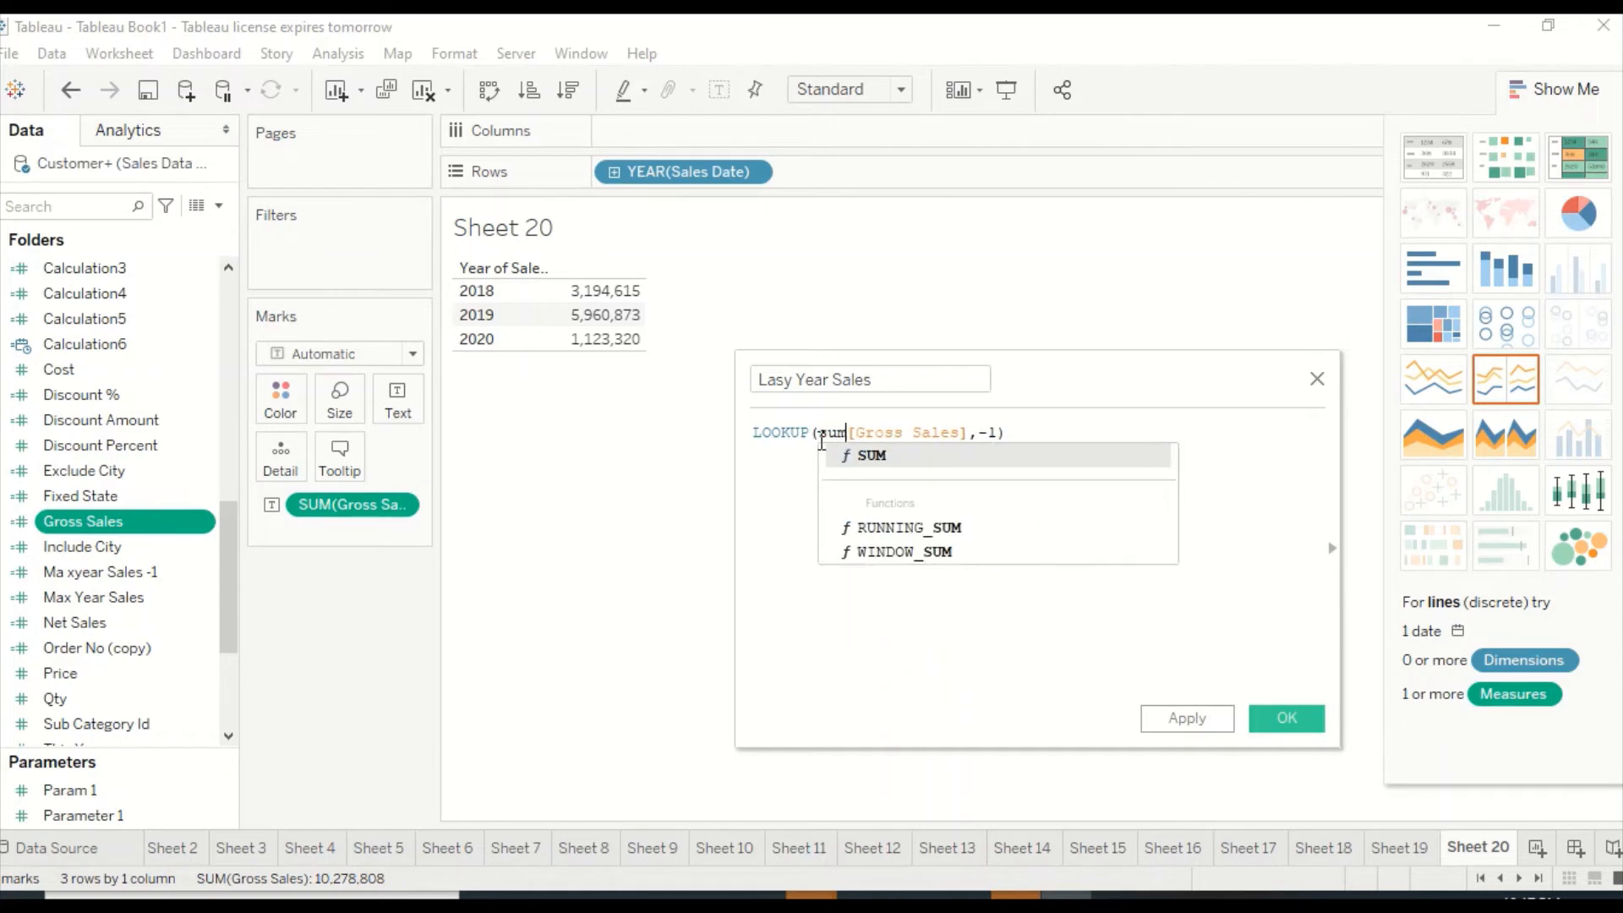
pyautogui.write('(')
pyautogui.press('Right')
pyautogui.press('Right')
pyautogui.press('Right')
pyautogui.press('Right')
pyautogui.press('Right')
pyautogui.press('Right')
pyautogui.press('Right')
pyautogui.press('Right')
pyautogui.press('Right')
pyautogui.press('Right')
pyautogui.press('Right')
pyautogui.press('Right')
pyautogui.press('Right')
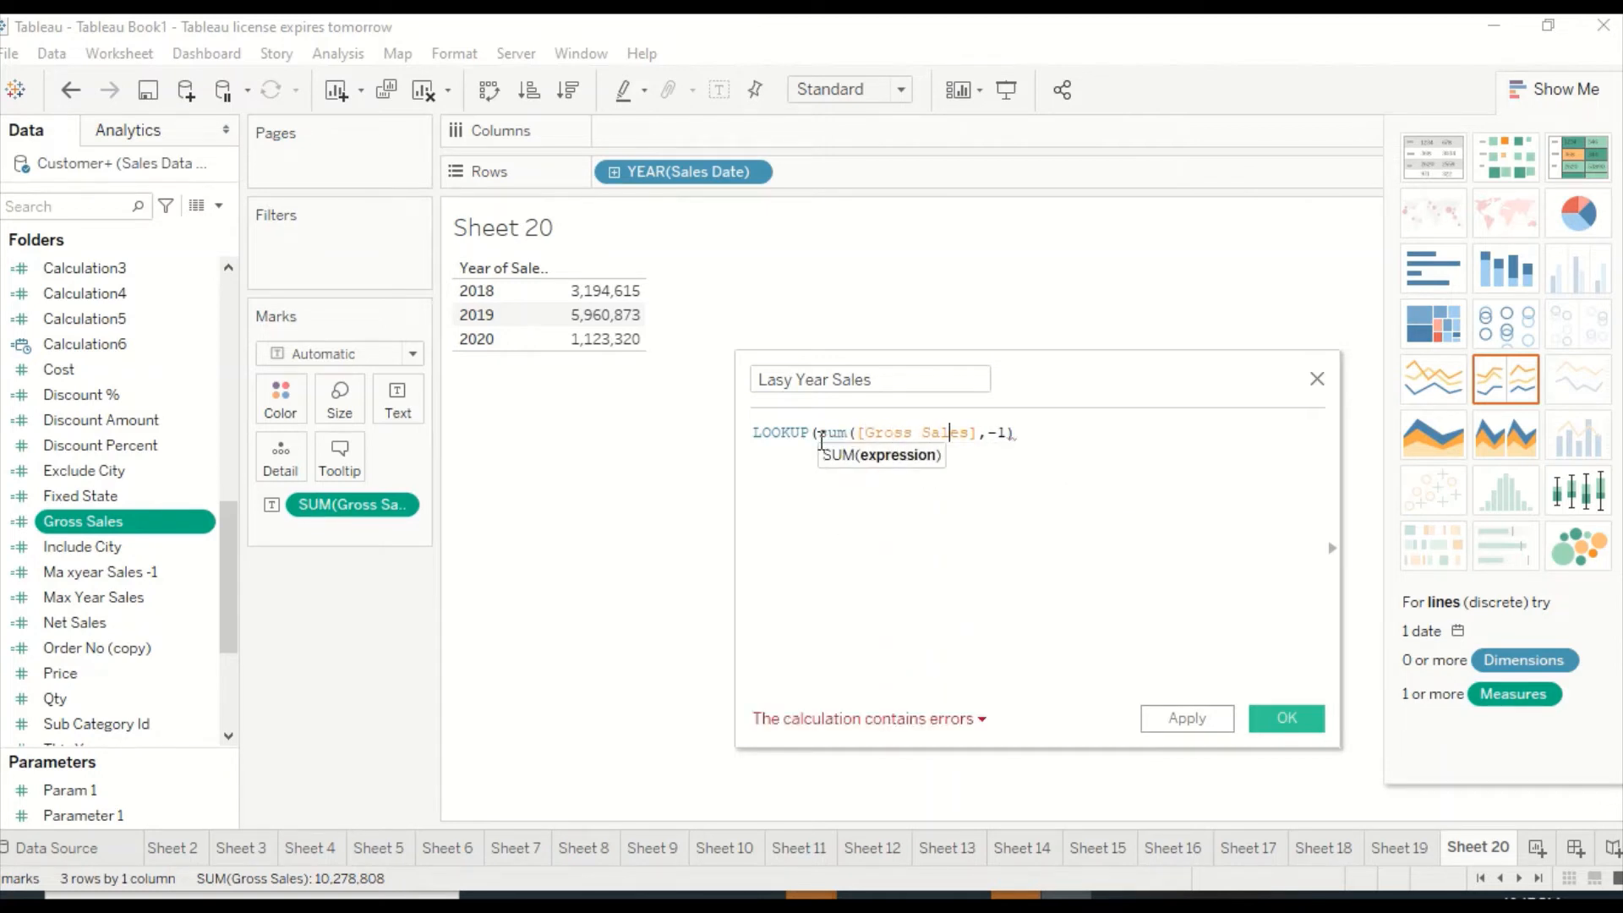
pyautogui.write(')')
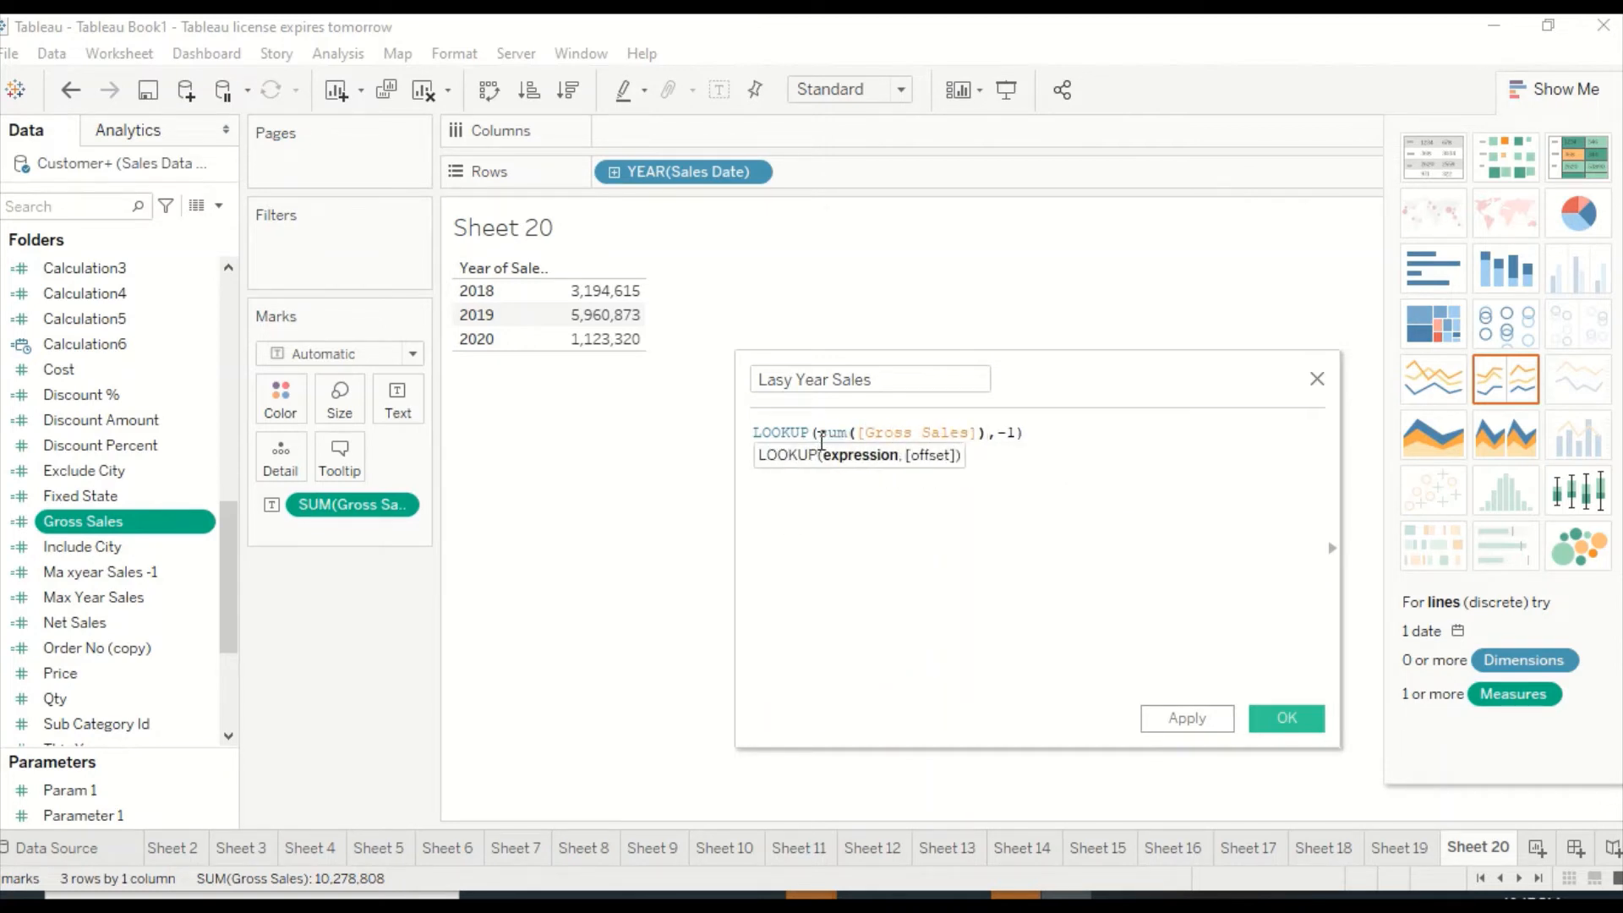
# Save the "Lasy Year Sales" calculation and add it to the yearly table alongside Gross Sales
pyautogui.click(1274, 725)
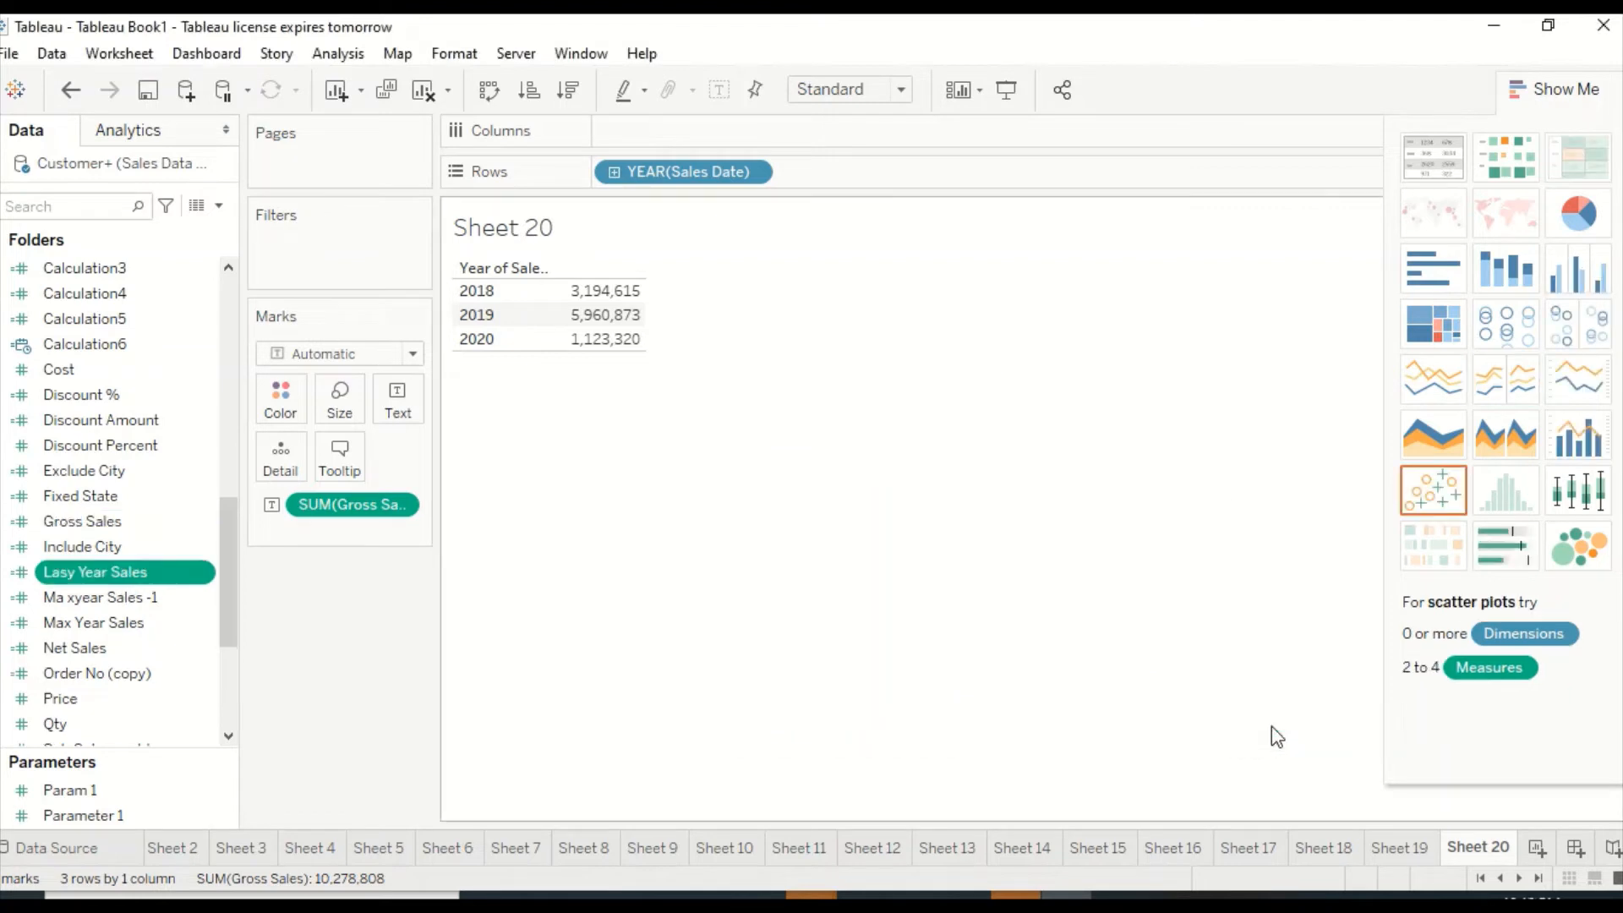
pyautogui.moveTo(113, 573); pyautogui.dragTo(632, 338)
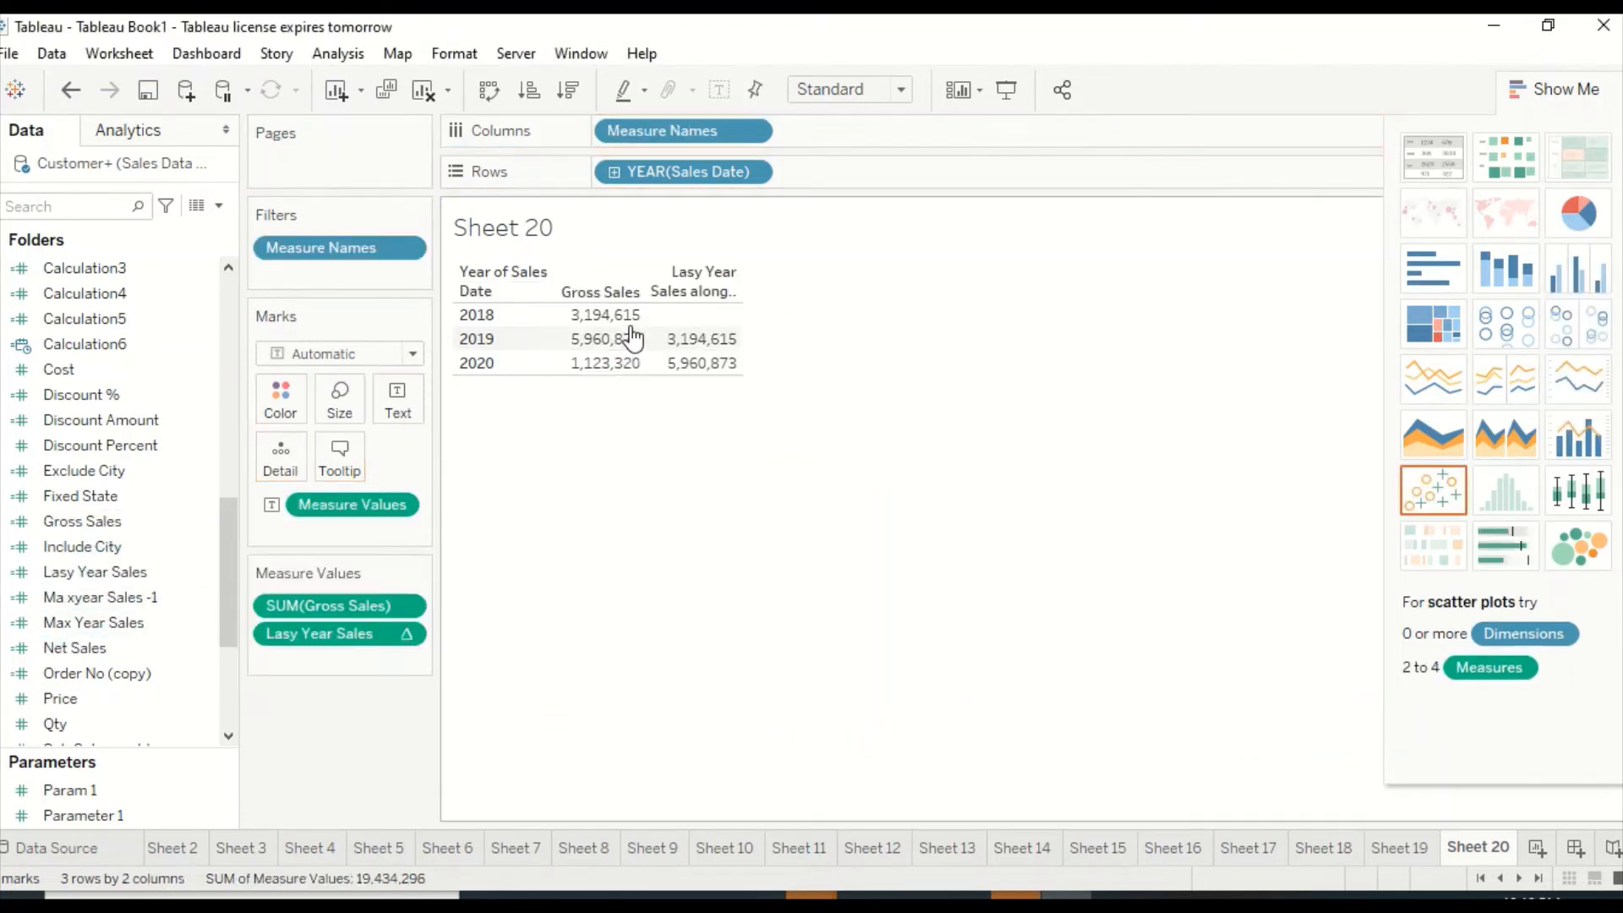
pyautogui.moveTo(710, 376)
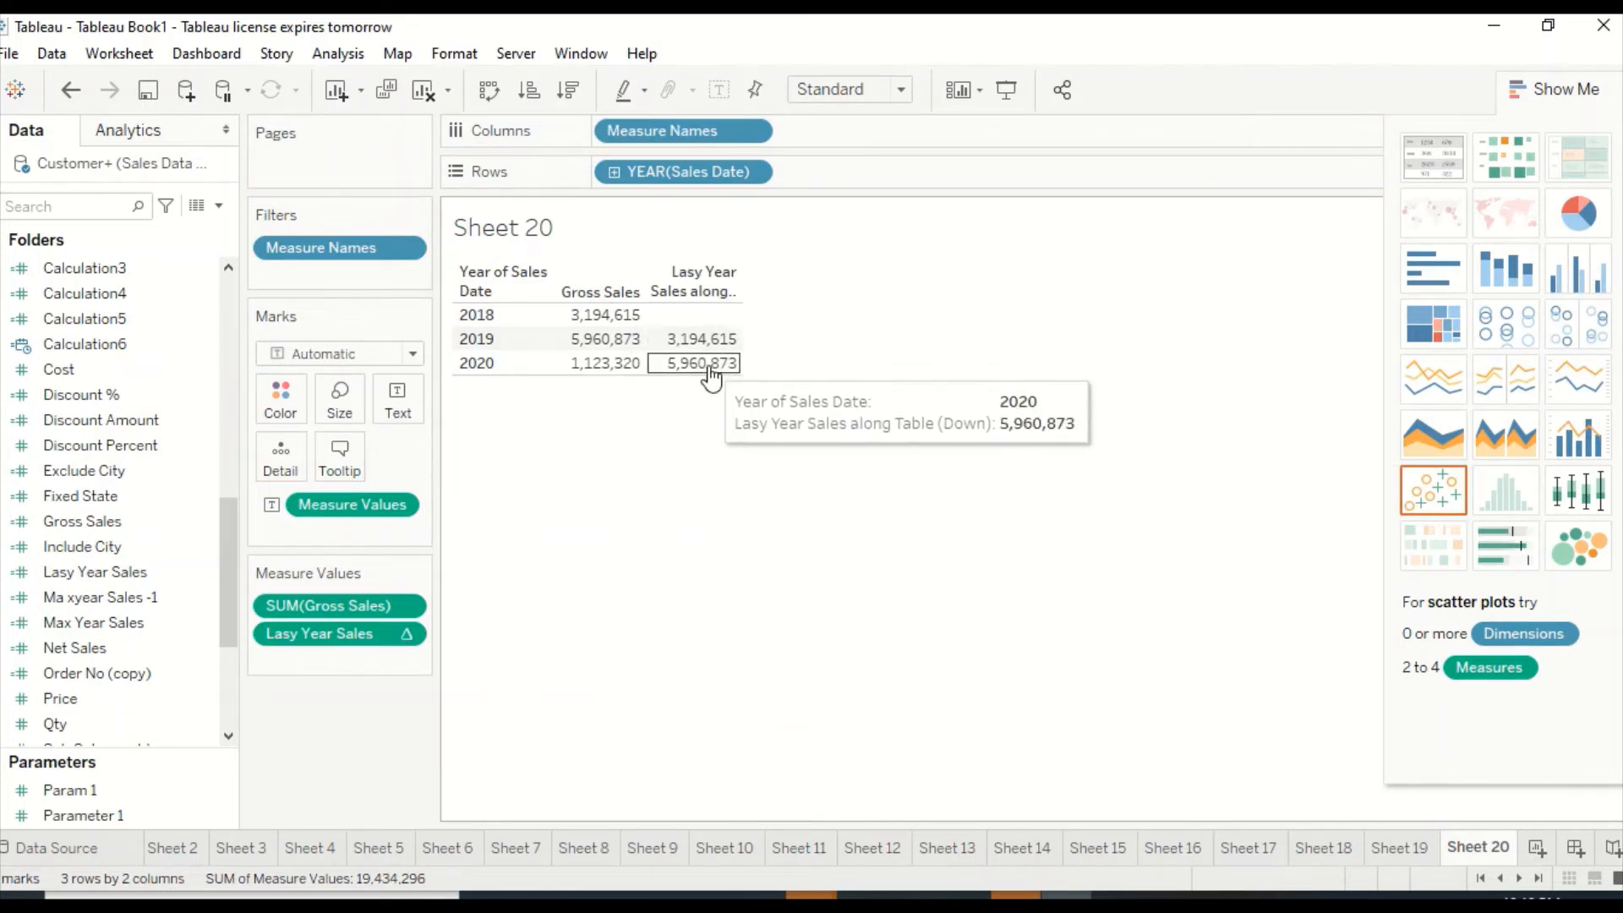
# Expand the Sales Date rows through the quarter, month and day levels, and clear the worksheet
pyautogui.click(612, 172)
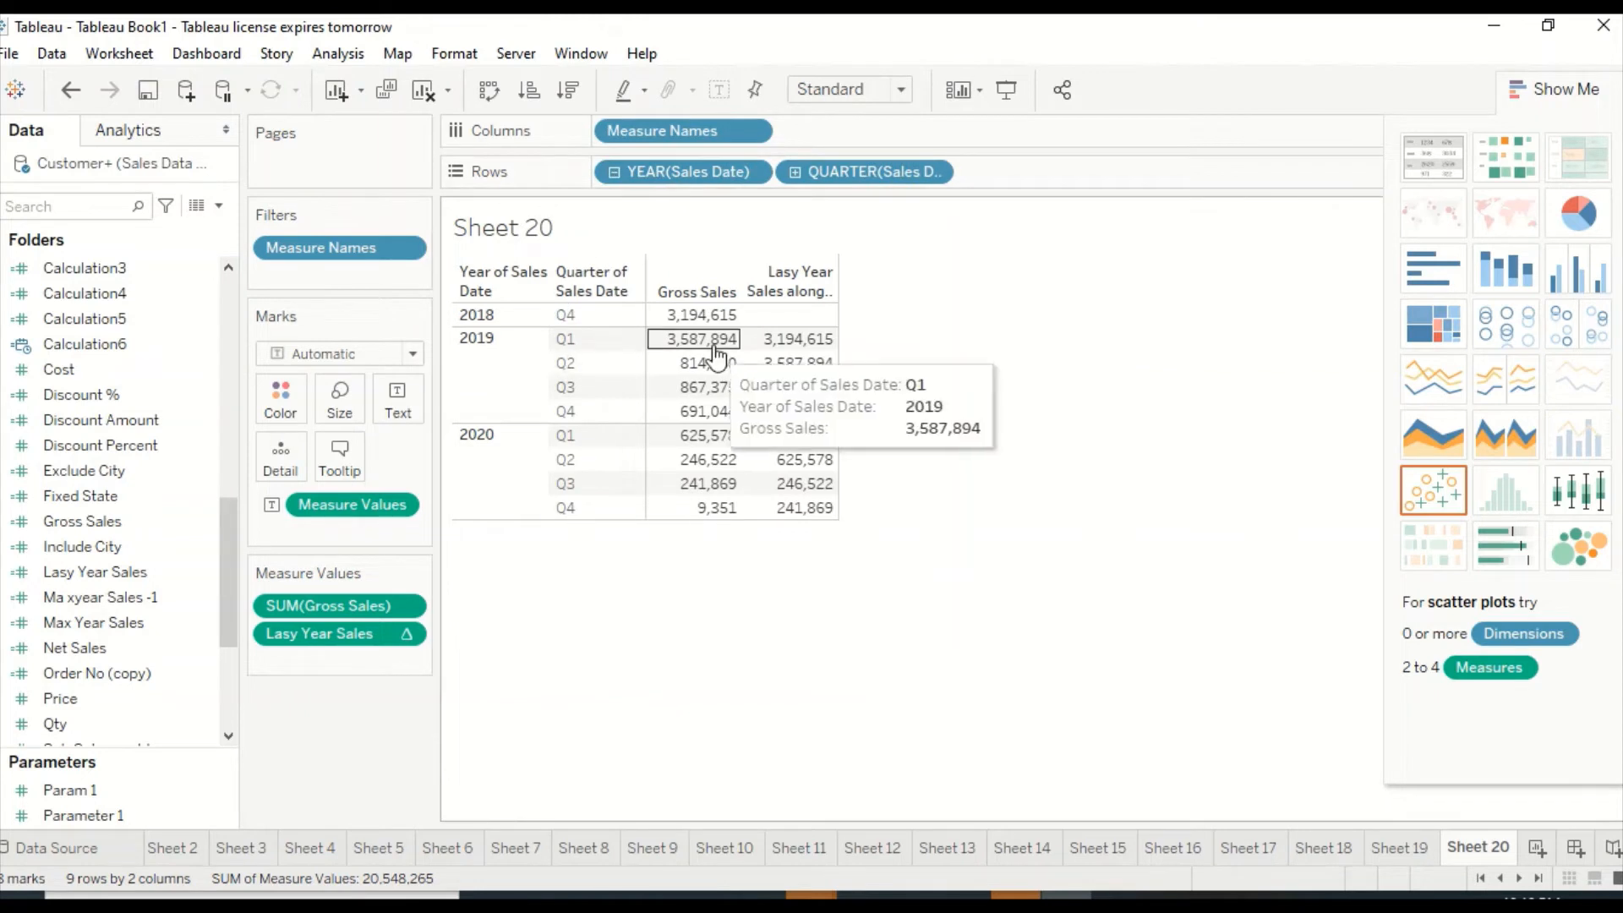
pyautogui.click(794, 172)
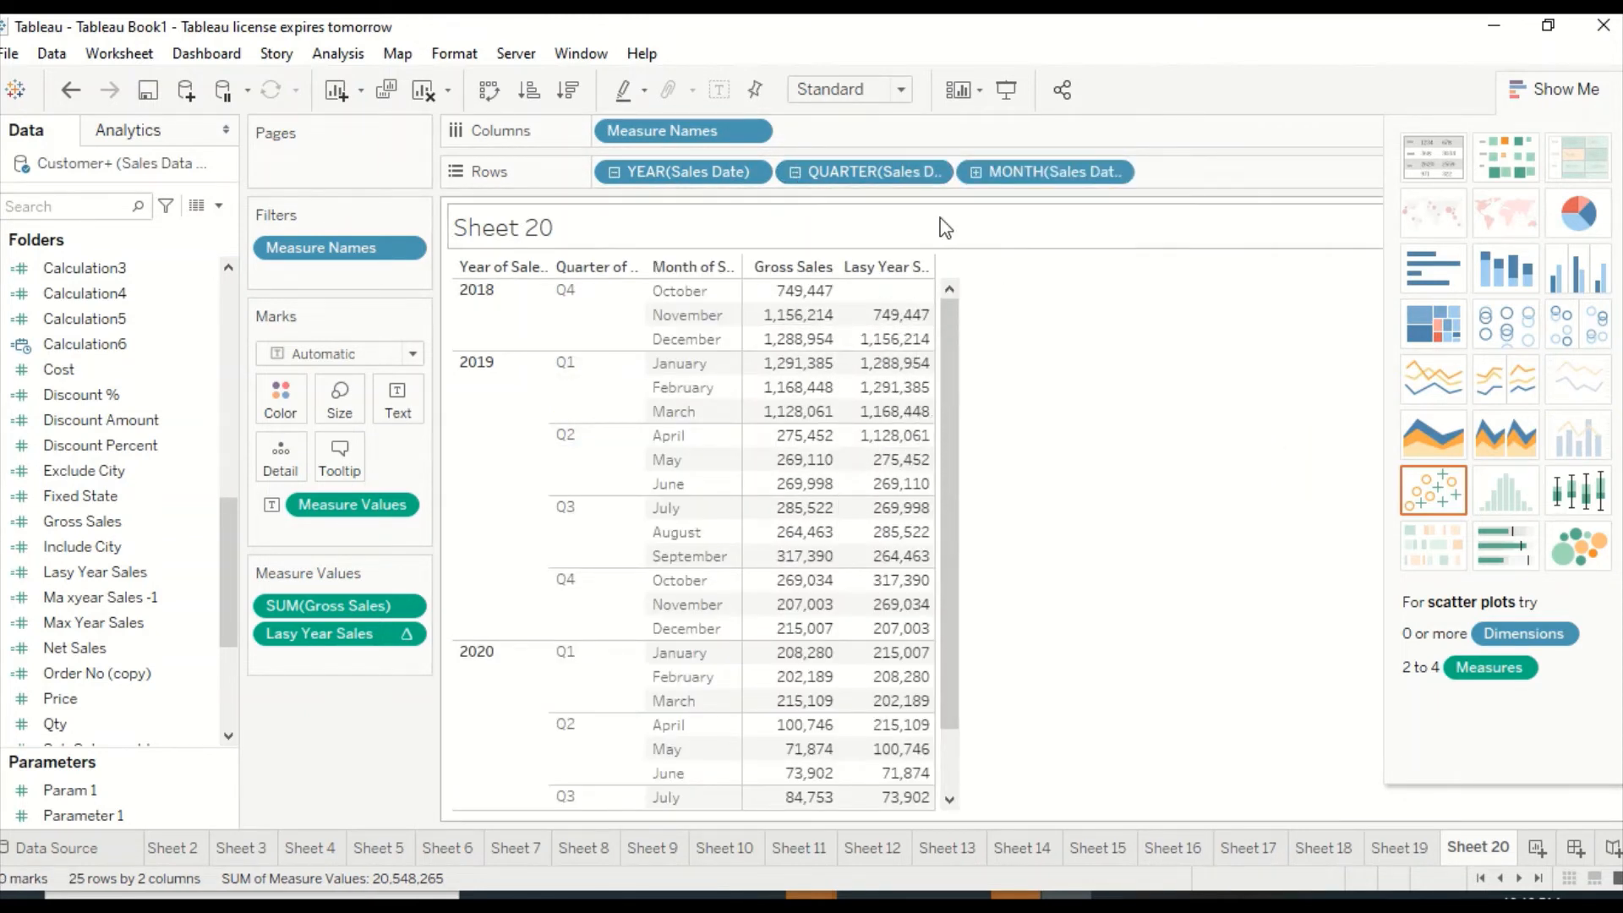
pyautogui.click(977, 172)
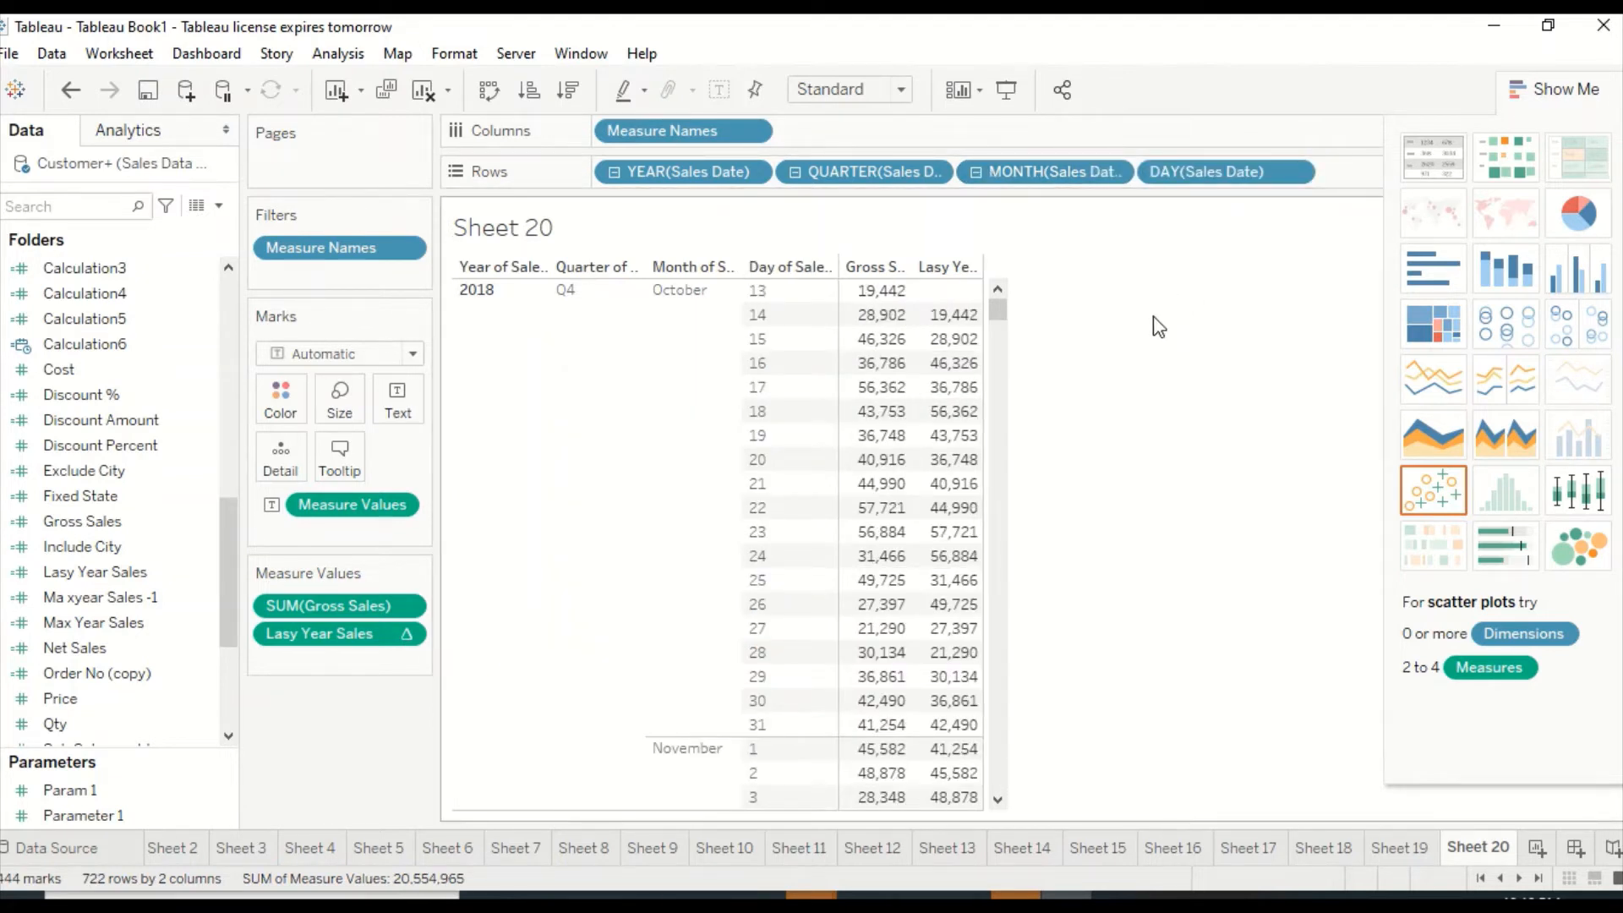
pyautogui.hotkey('alt', 'shift', 'BackSpace')
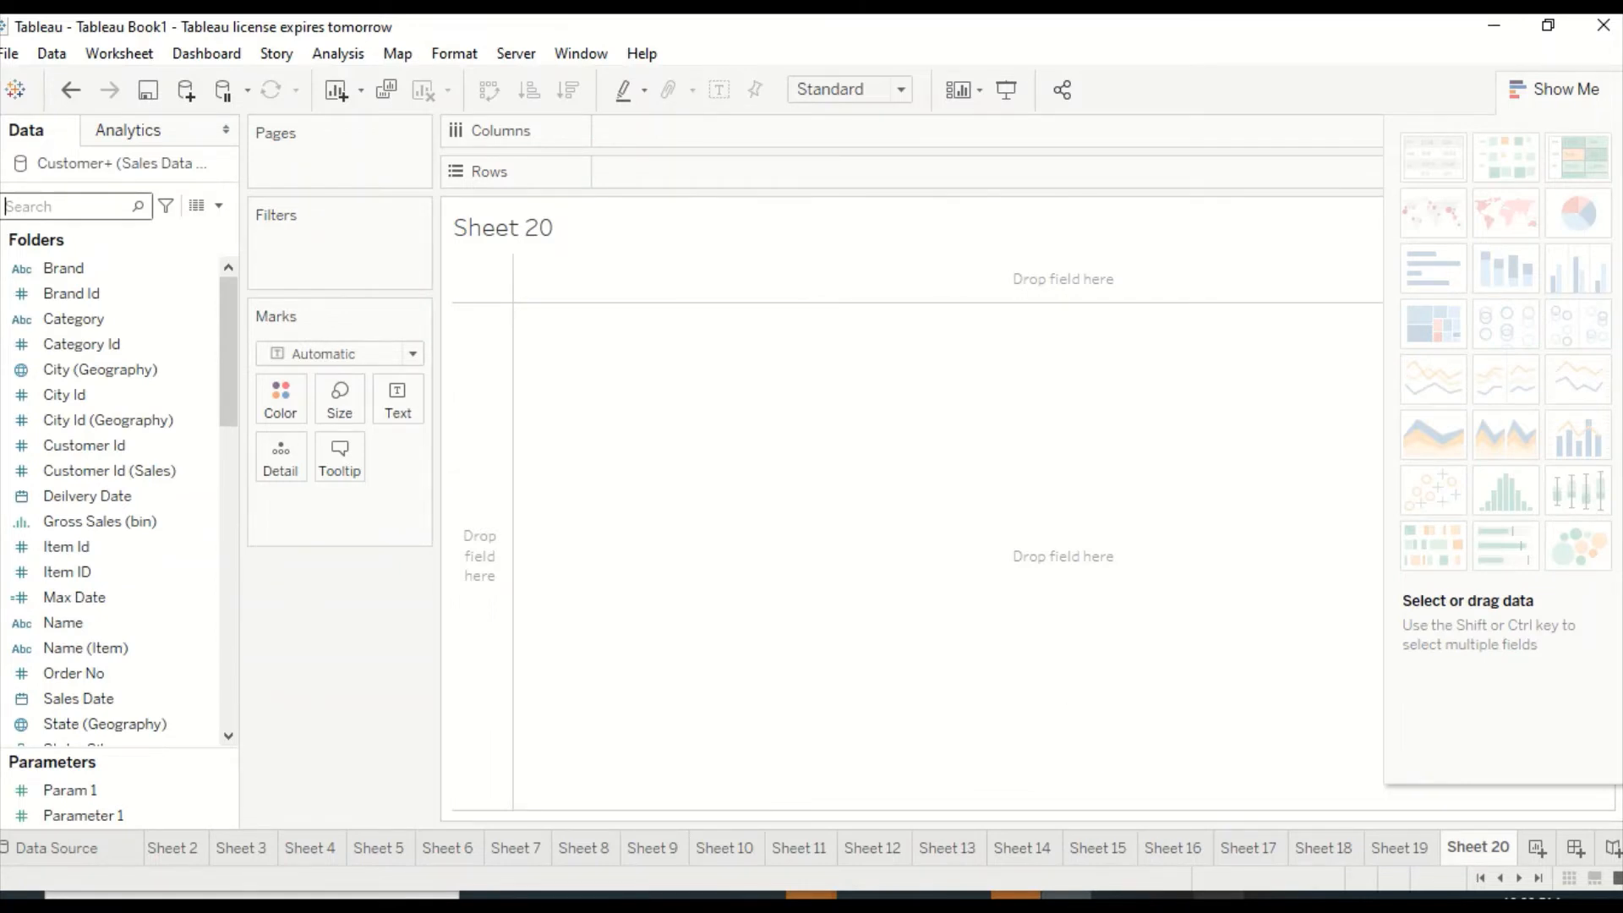
# Switch to Power BI Desktop and move the yearly Gross Sales table next to the brand table
pyautogui.moveTo(1220, 896)
pyautogui.click(1217, 816)
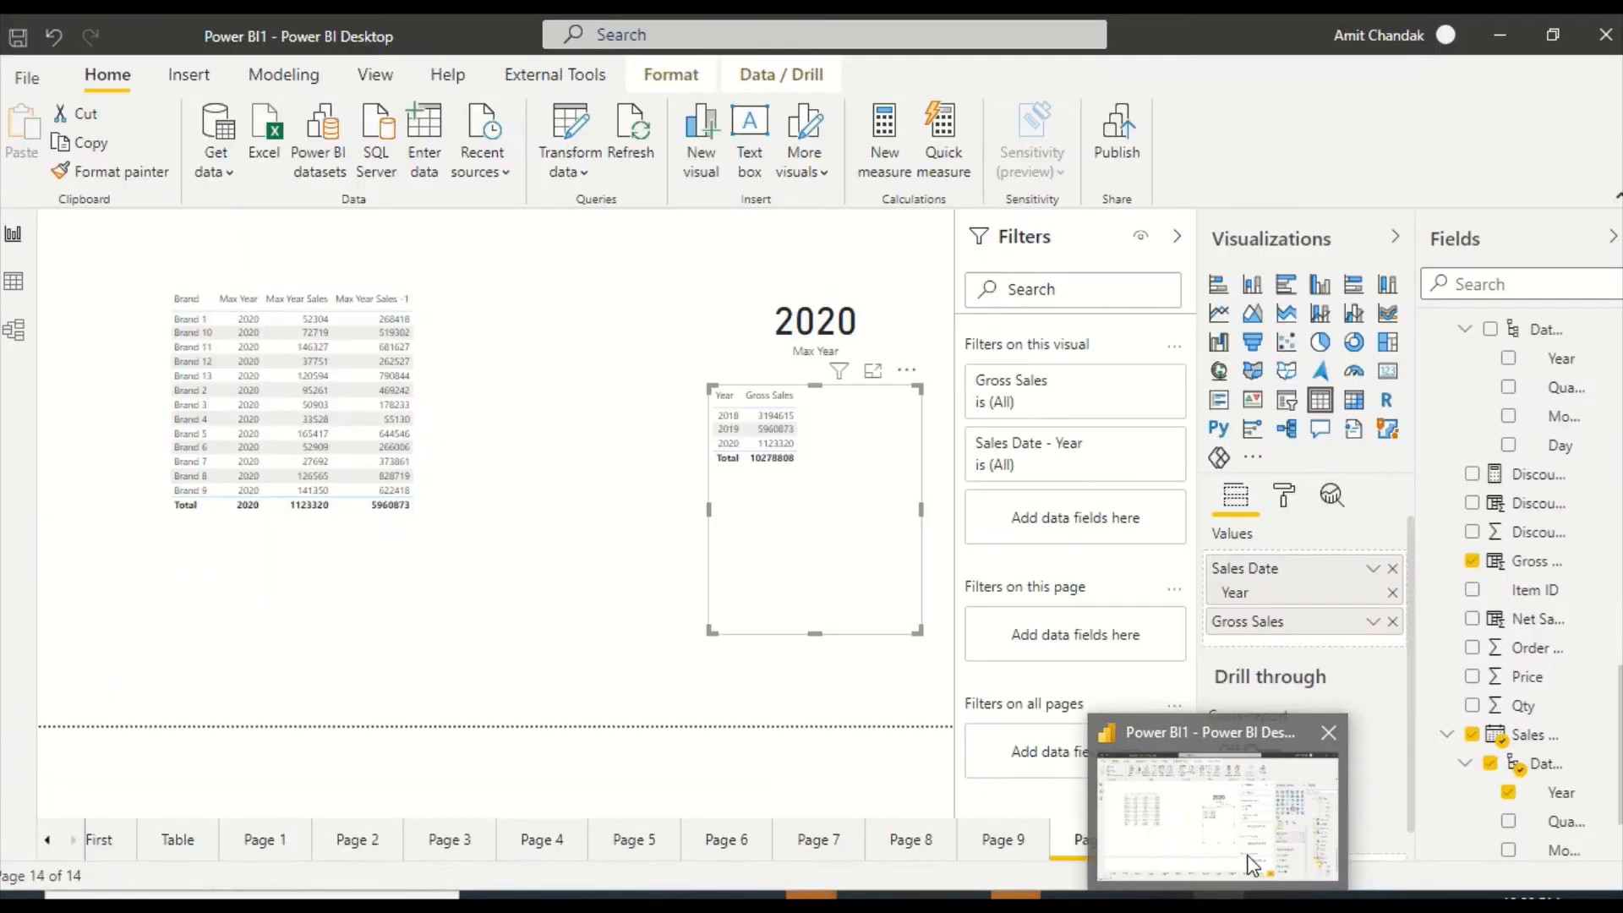
pyautogui.moveTo(854, 589); pyautogui.dragTo(611, 504)
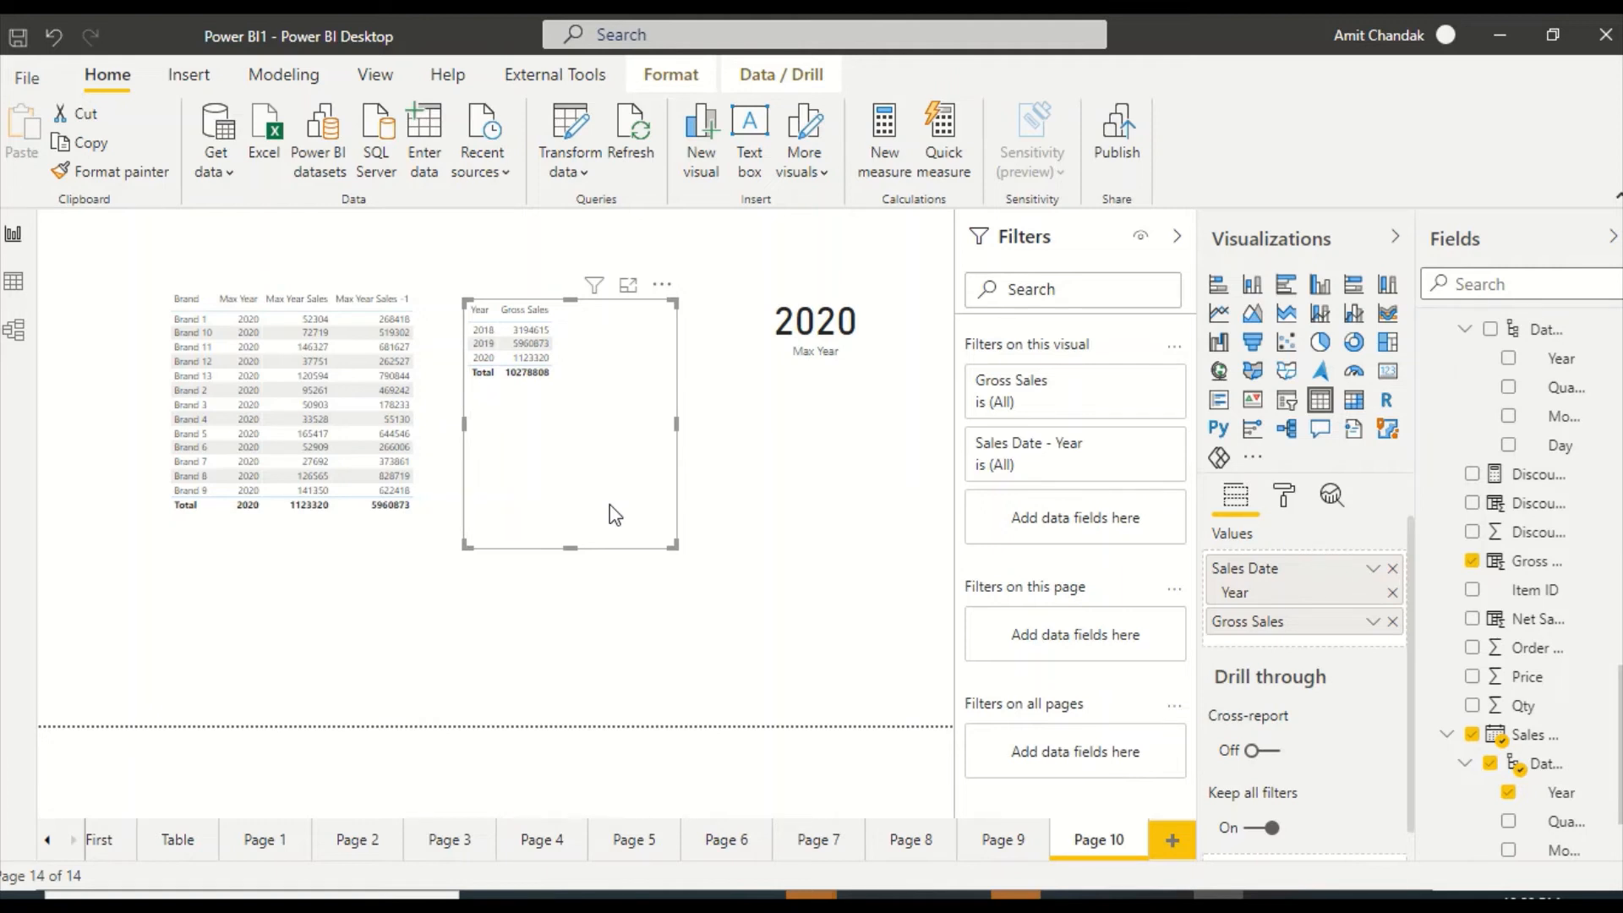
# Collapse the Customer, Item and Sales tables in the field list
pyautogui.scroll(-10, 1484, 406)
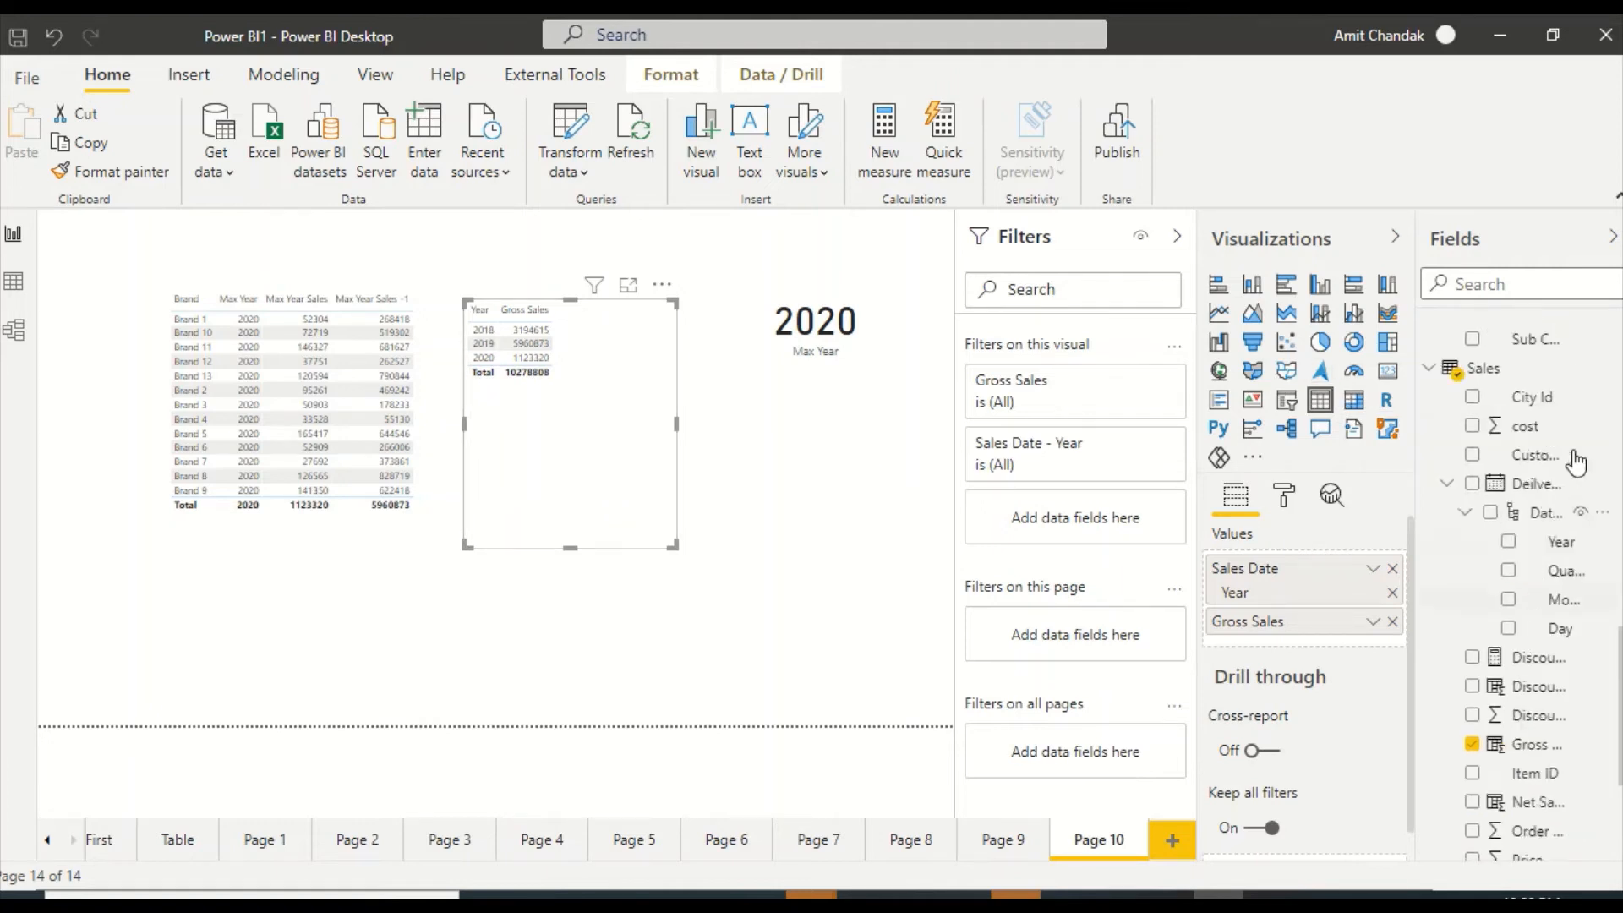
pyautogui.scroll(10, 1484, 405)
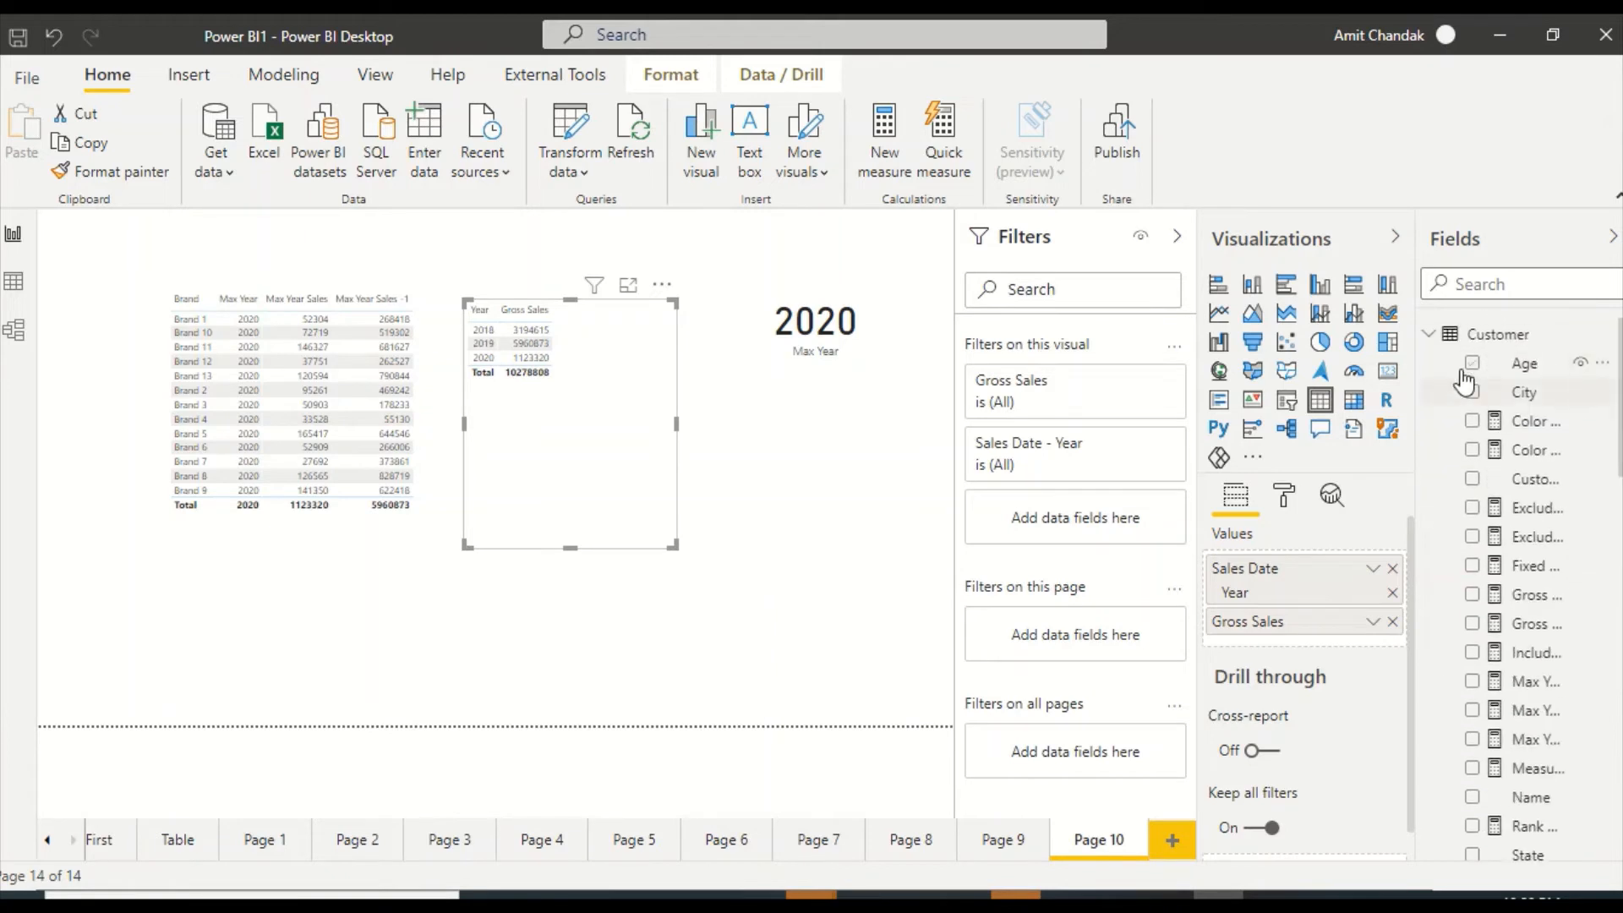
pyautogui.click(1430, 334)
pyautogui.click(1431, 478)
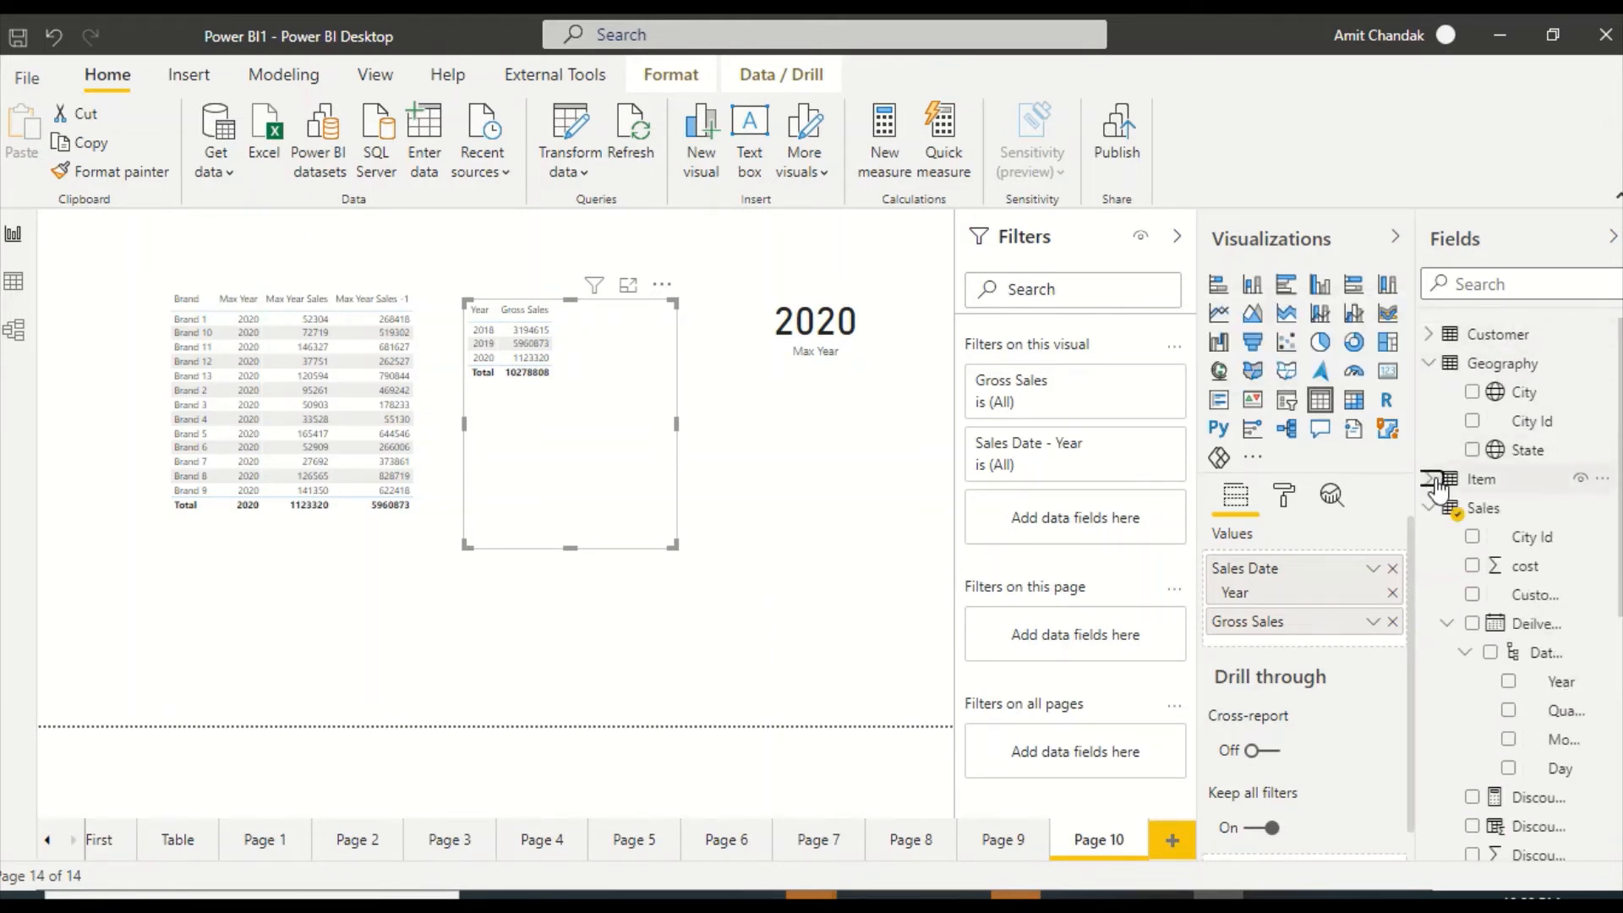
pyautogui.click(1430, 507)
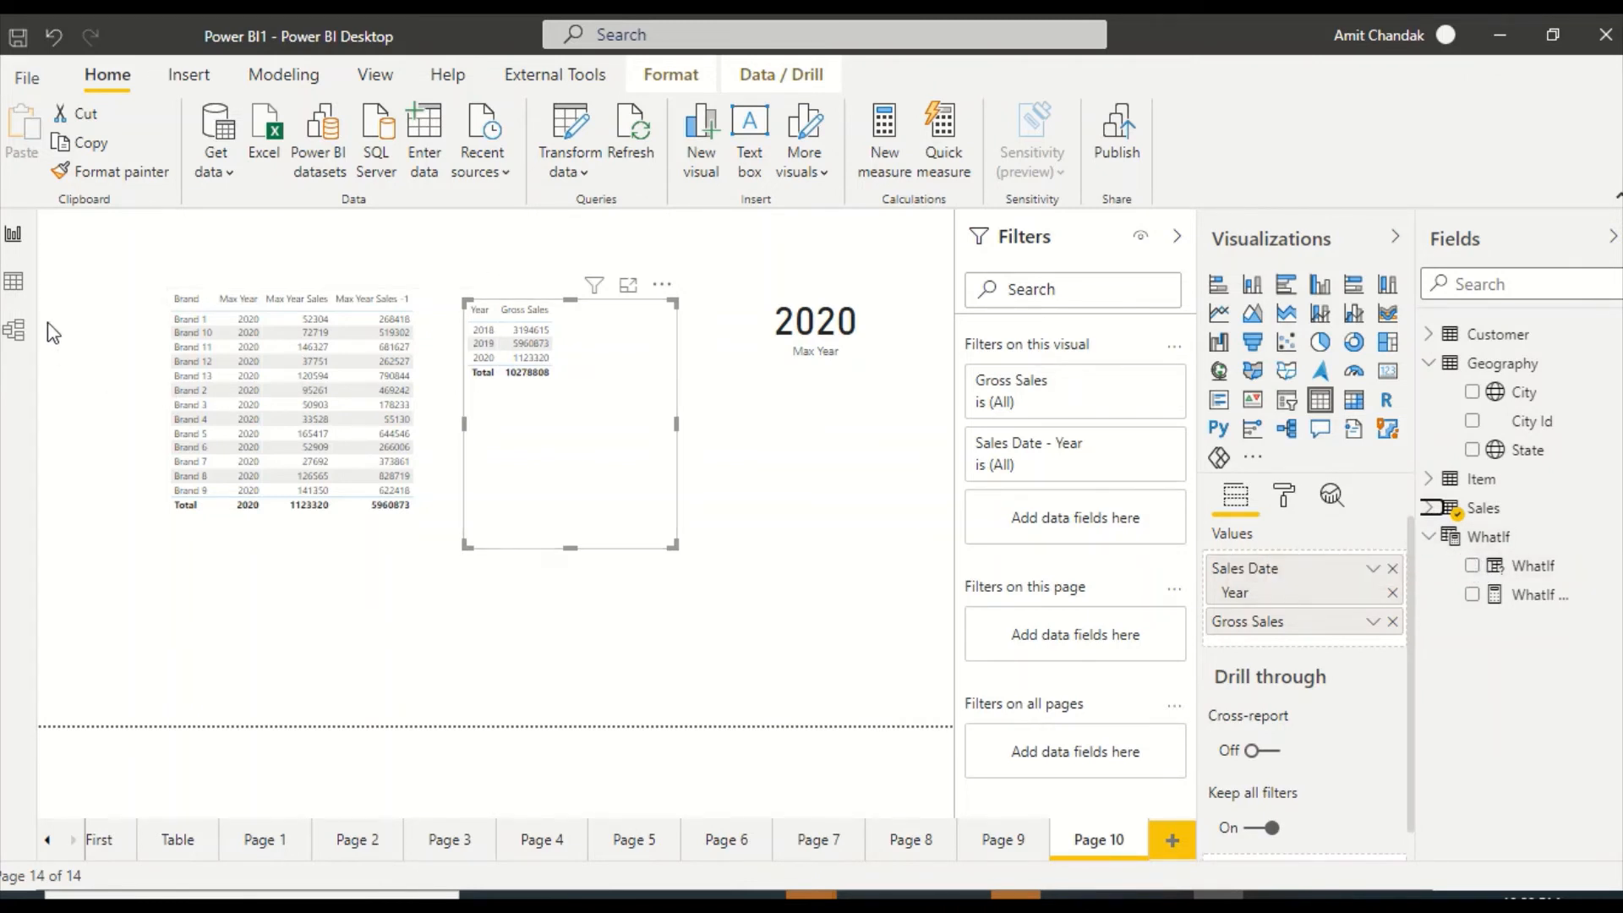
# Start a new calculated table and name it Date in its formula
pyautogui.click(1499, 338)
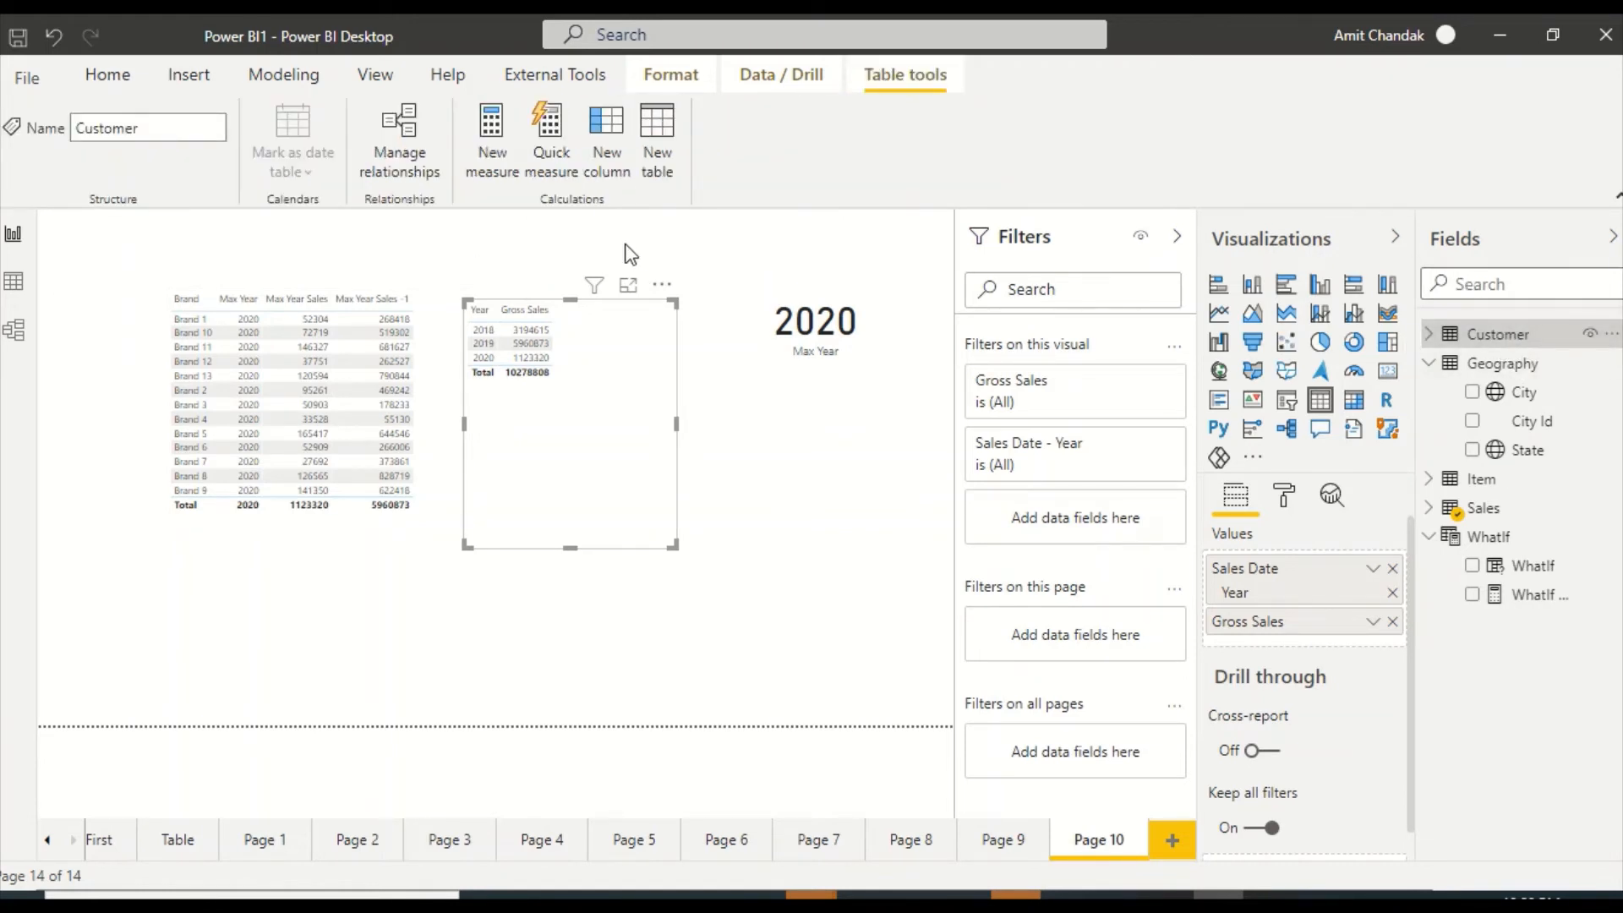
pyautogui.click(657, 164)
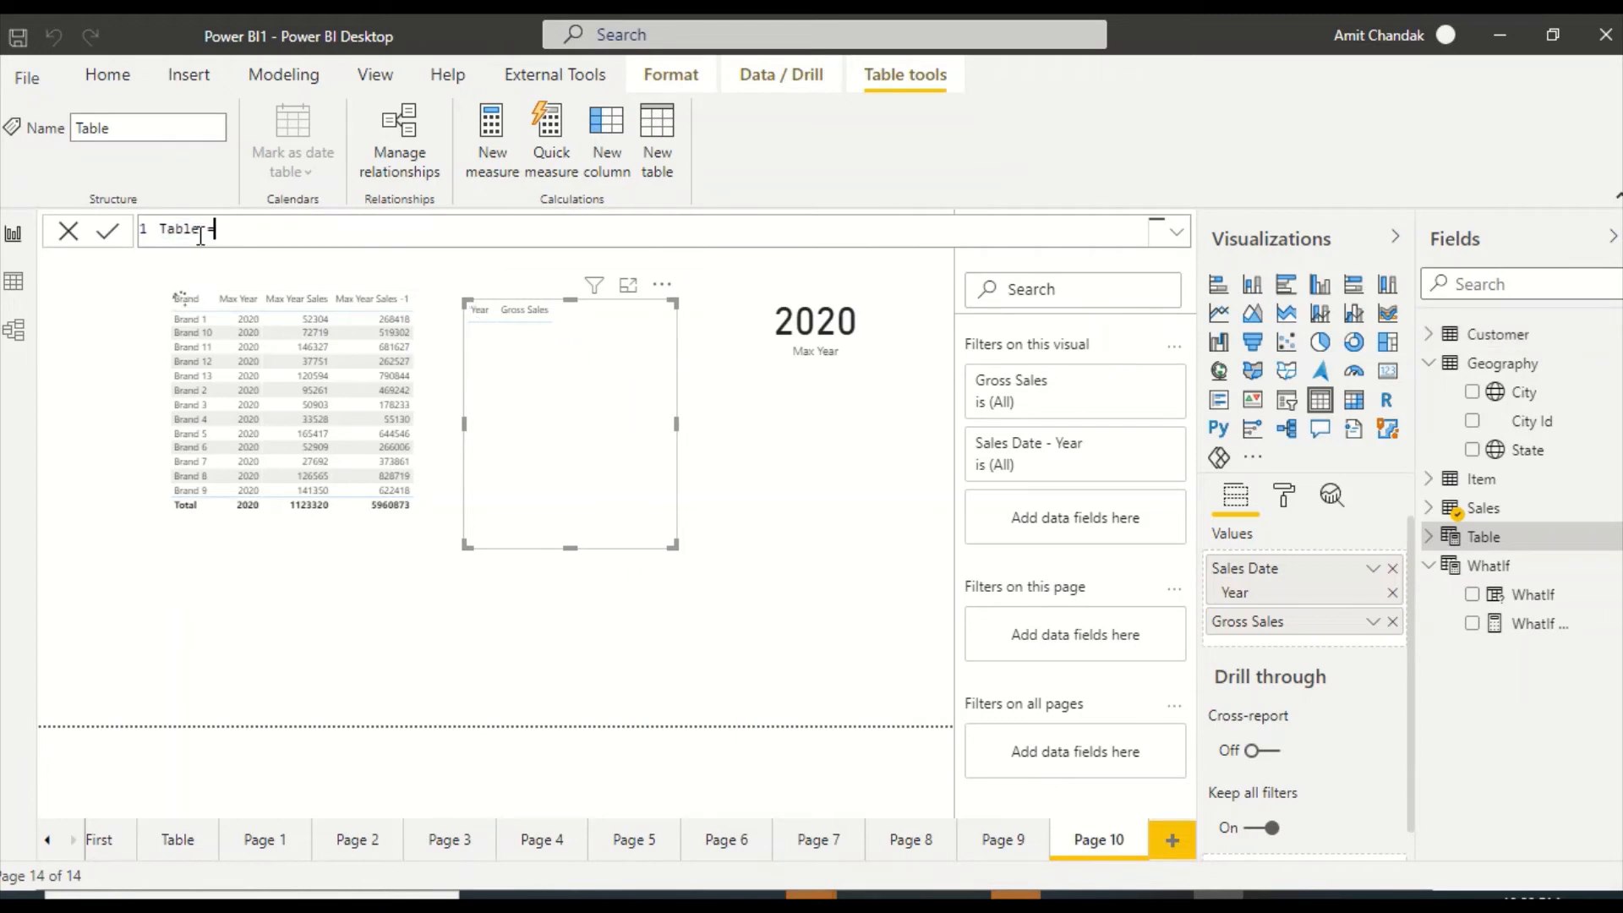
pyautogui.doubleClick(180, 228)
pyautogui.write('Date')
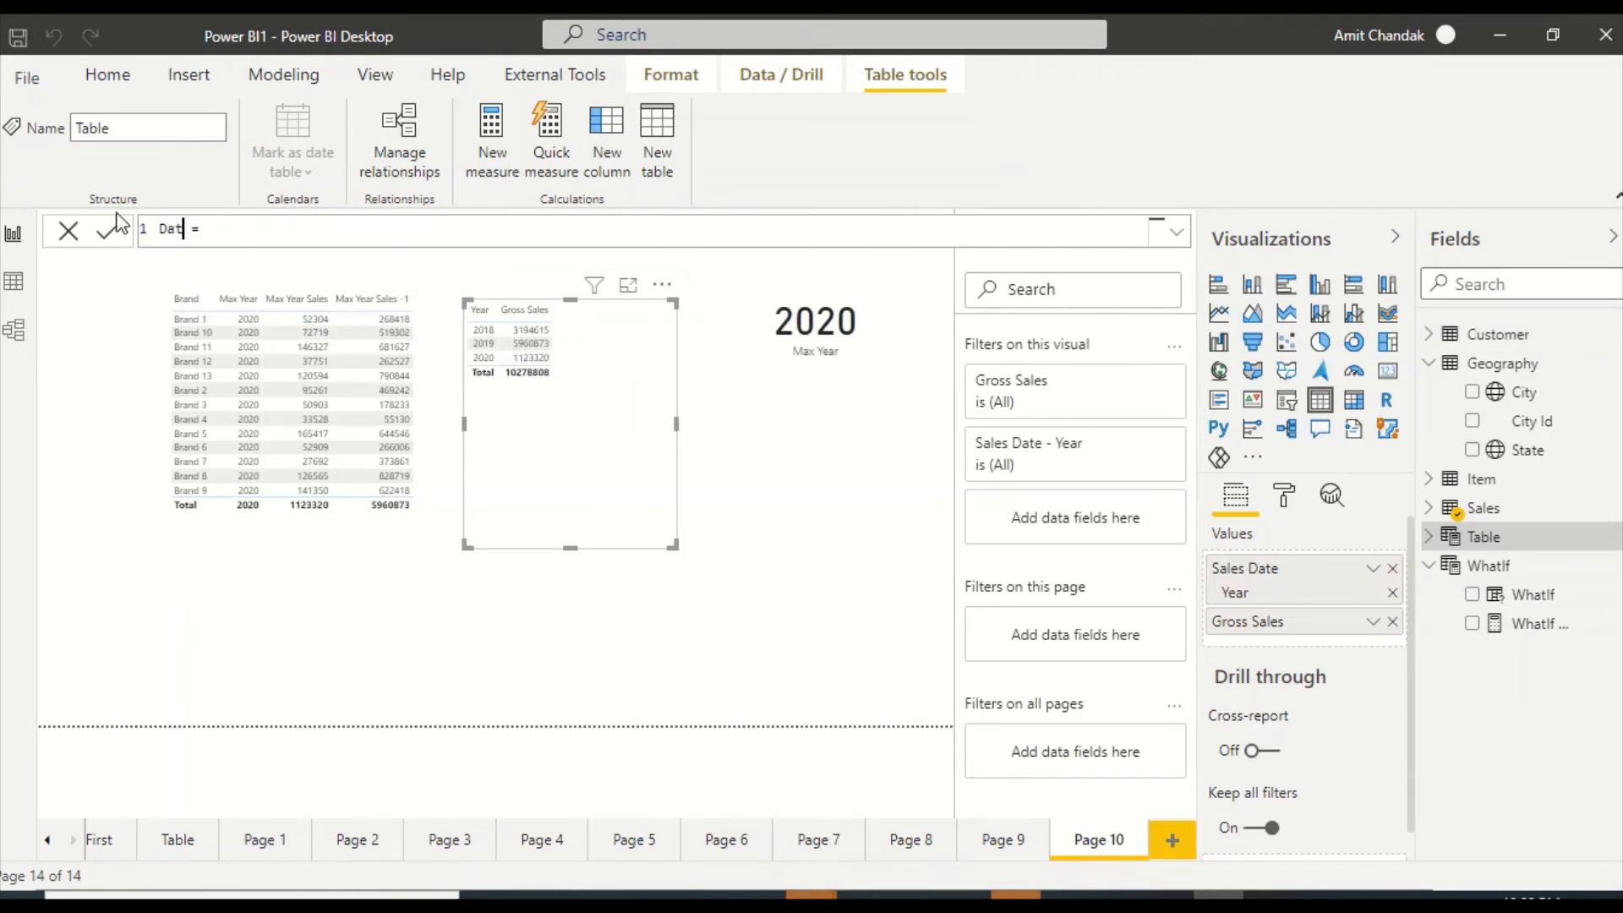
# Define the Date table as CALENDAR(date(2018,01,01),date(2020,12,31))
pyautogui.write('cal')
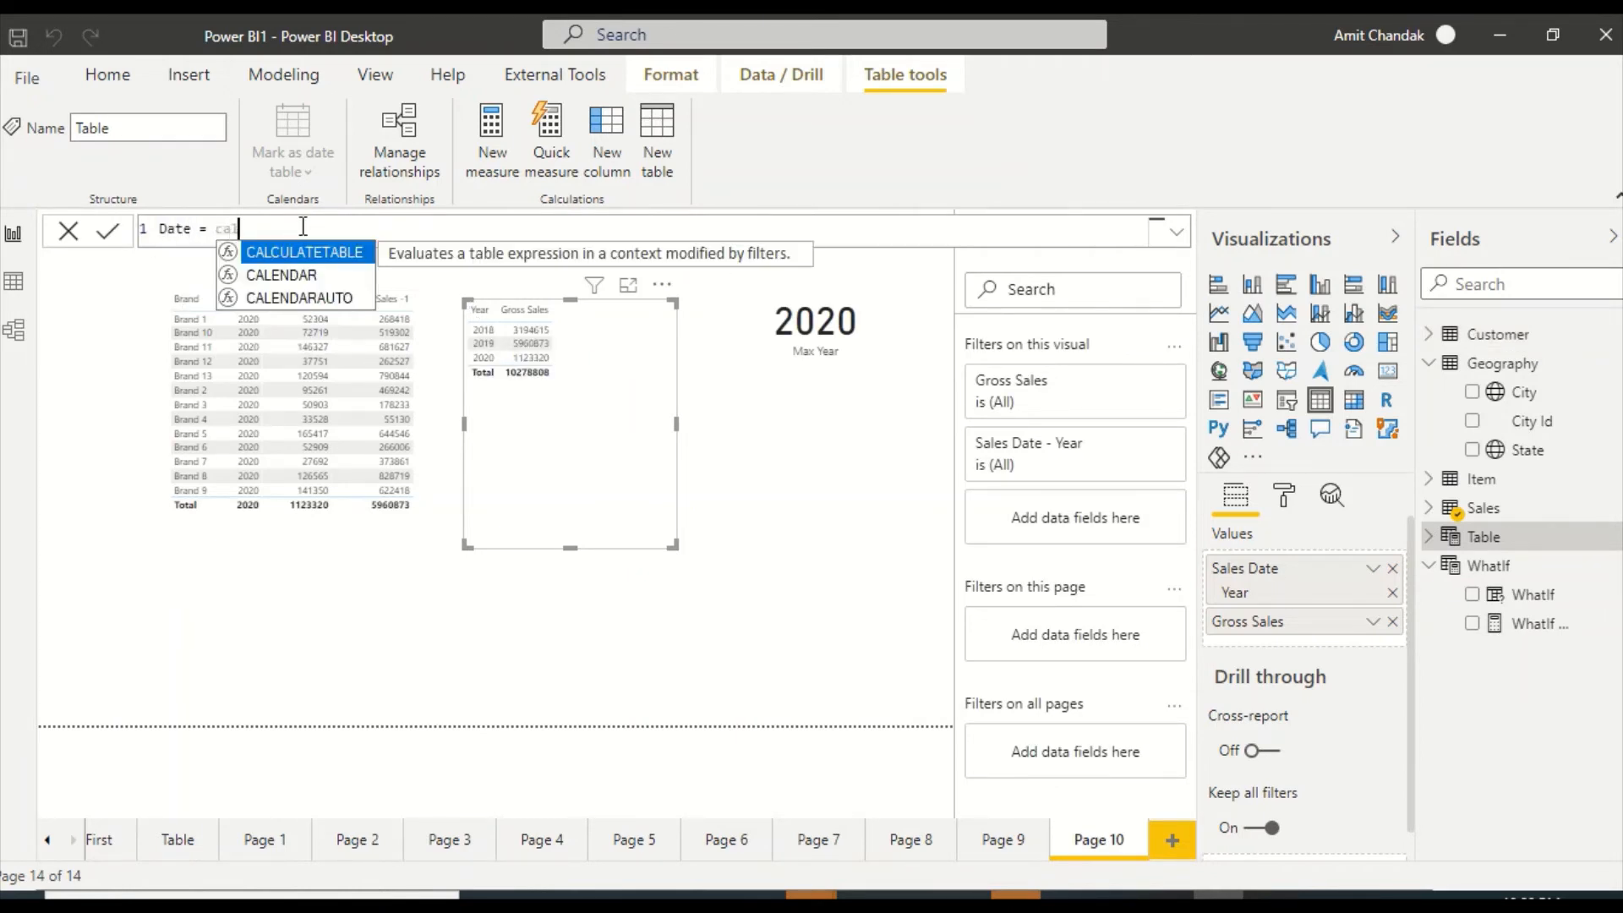
pyautogui.press('Down')
pyautogui.press('Tab')
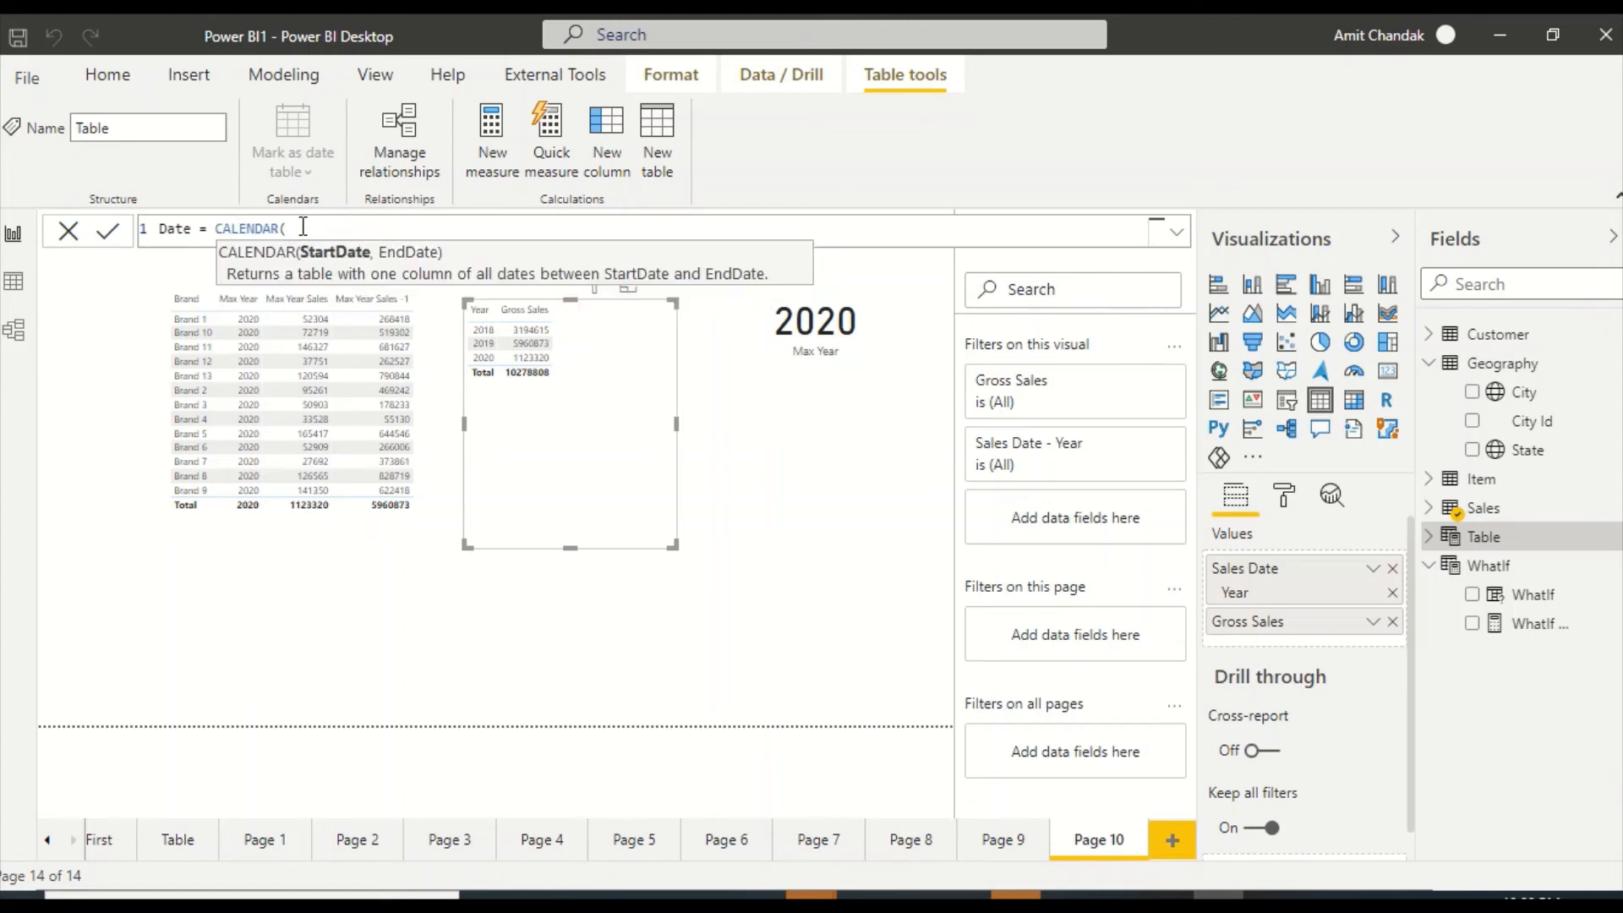
pyautogui.write('date')
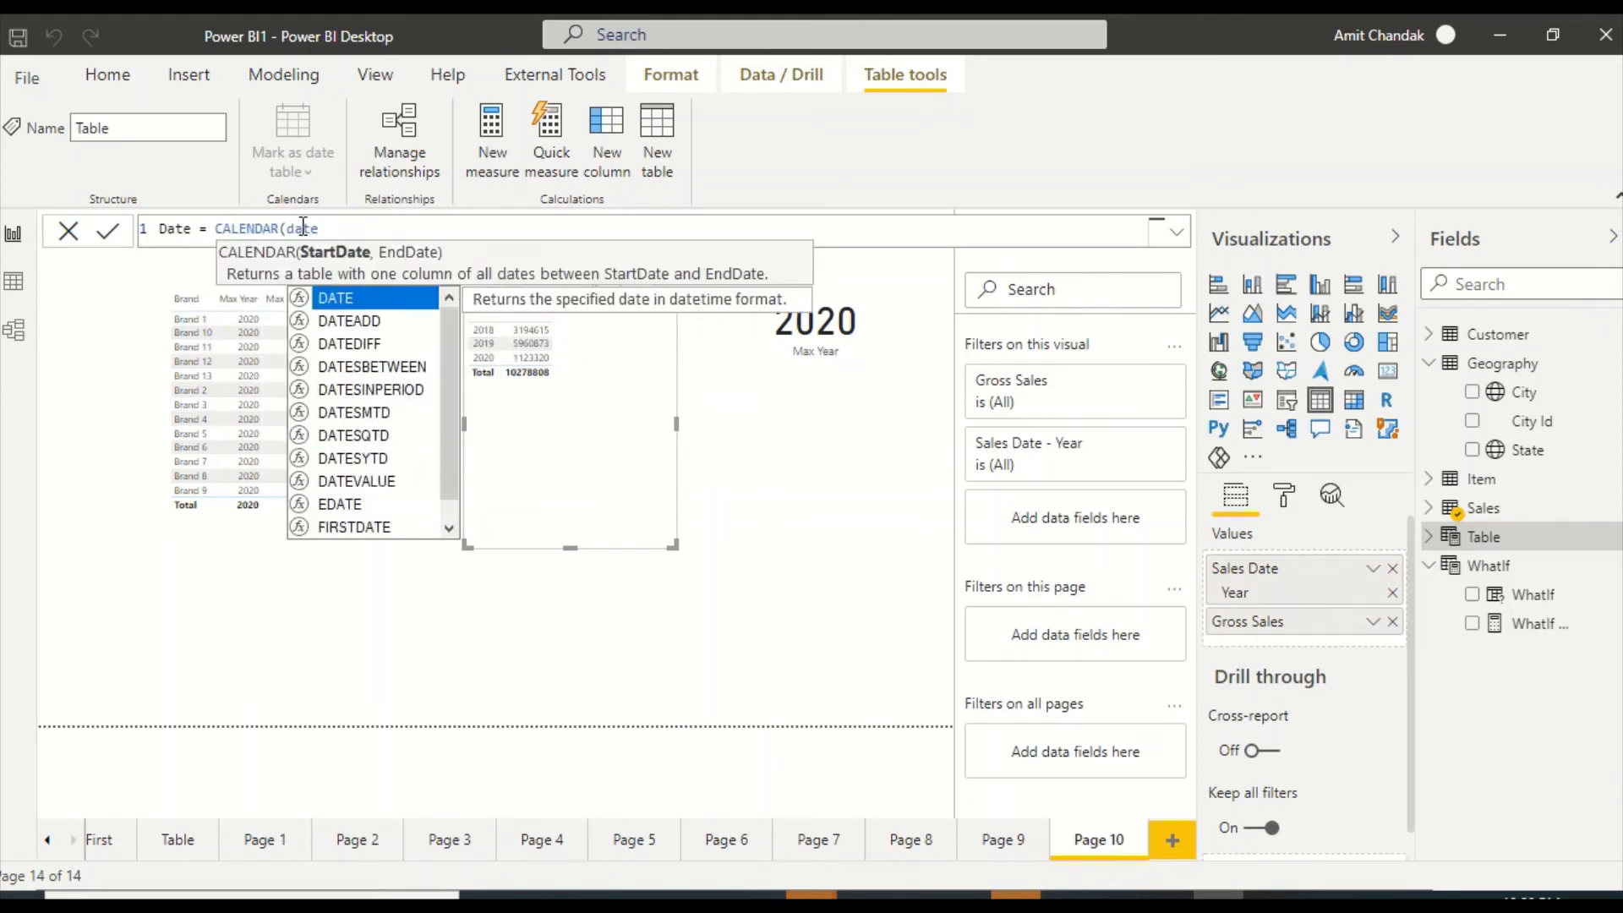
pyautogui.write('(')
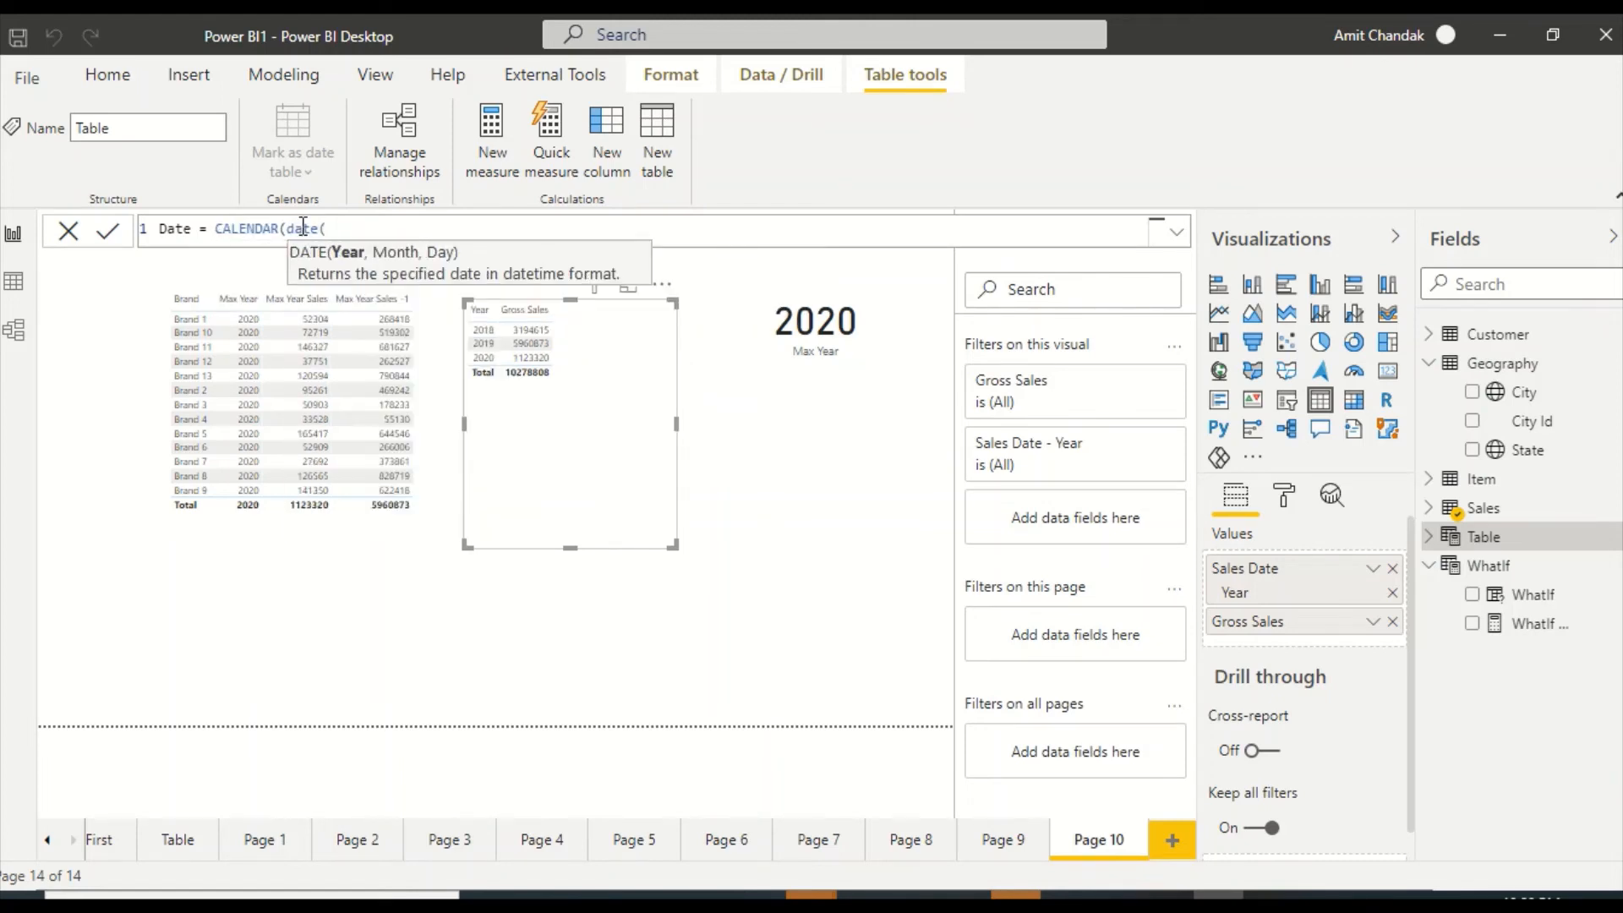
pyautogui.write('2018,01')
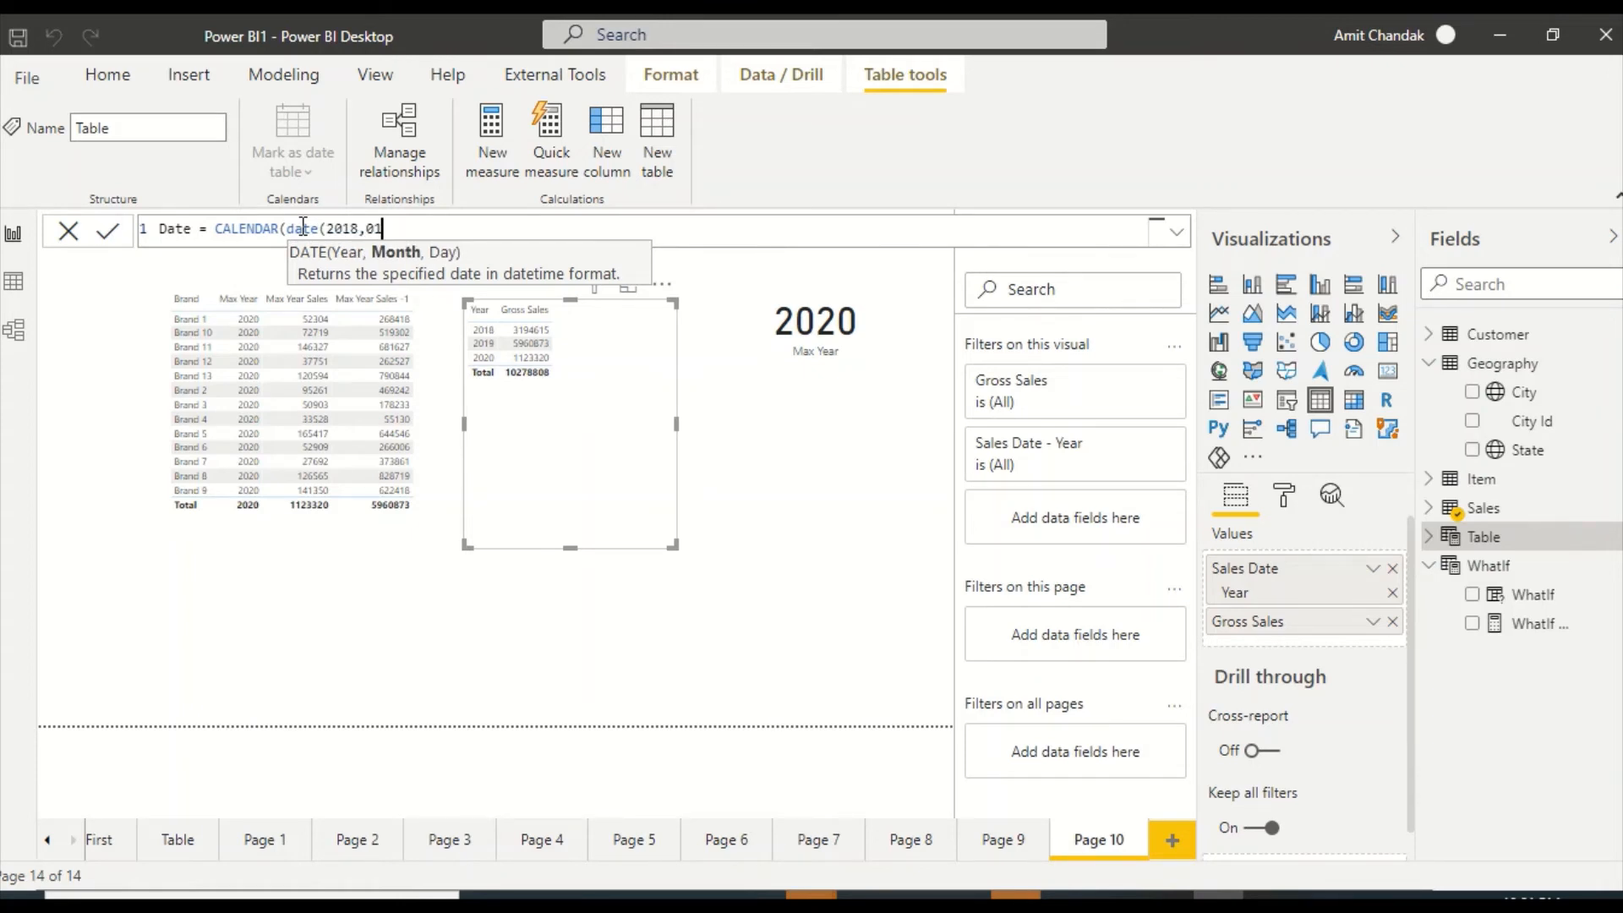
pyautogui.write(',01)')
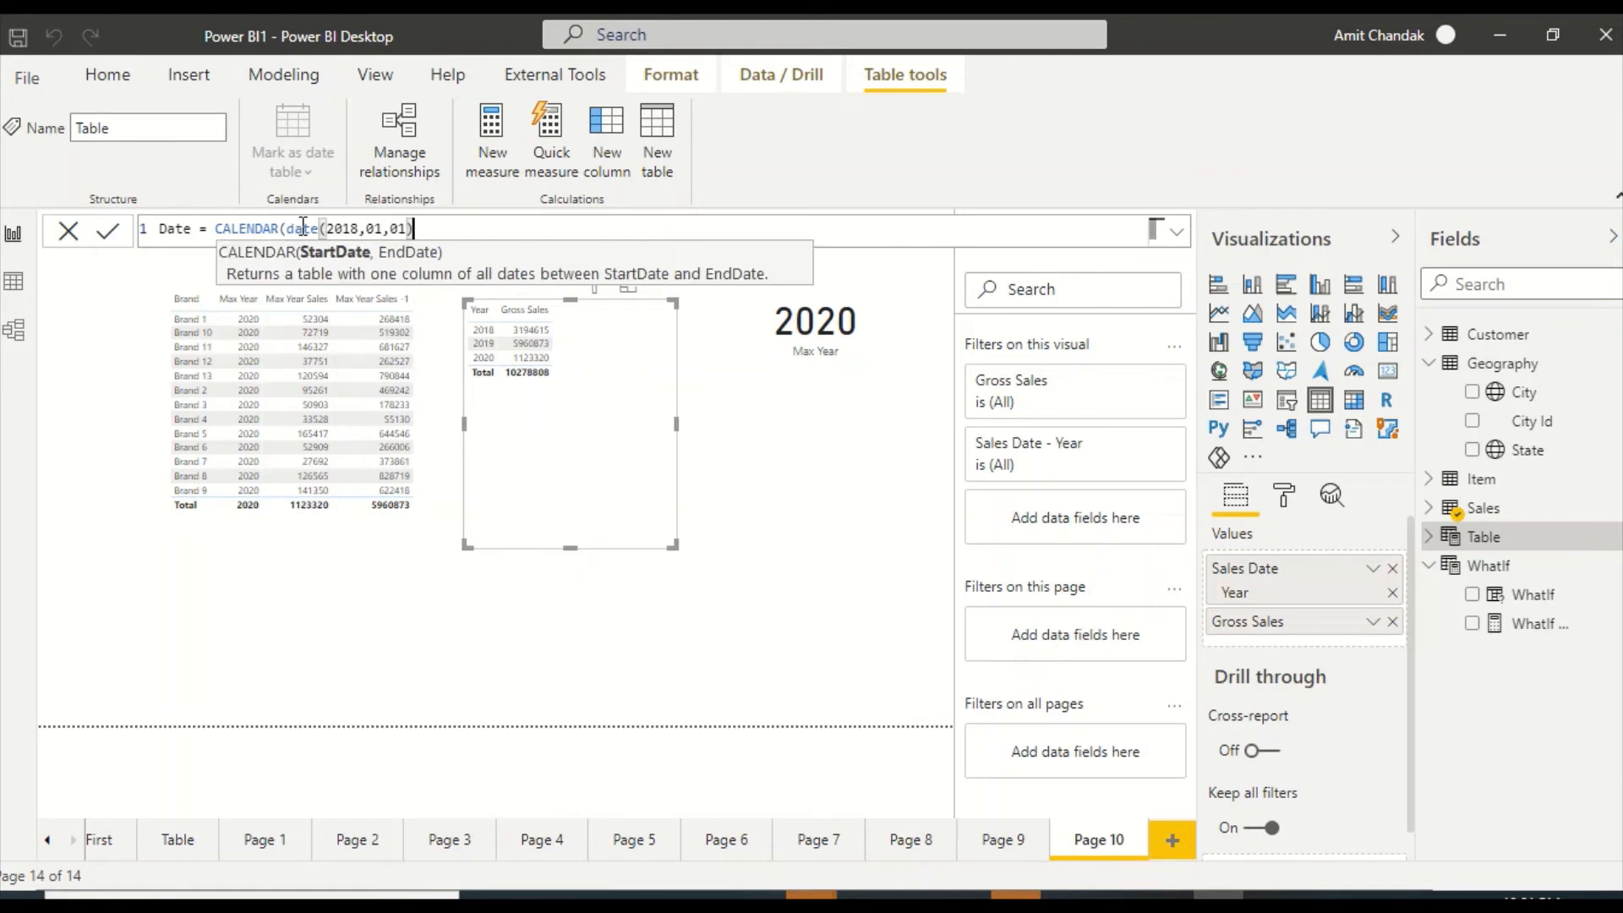
pyautogui.write(',date')
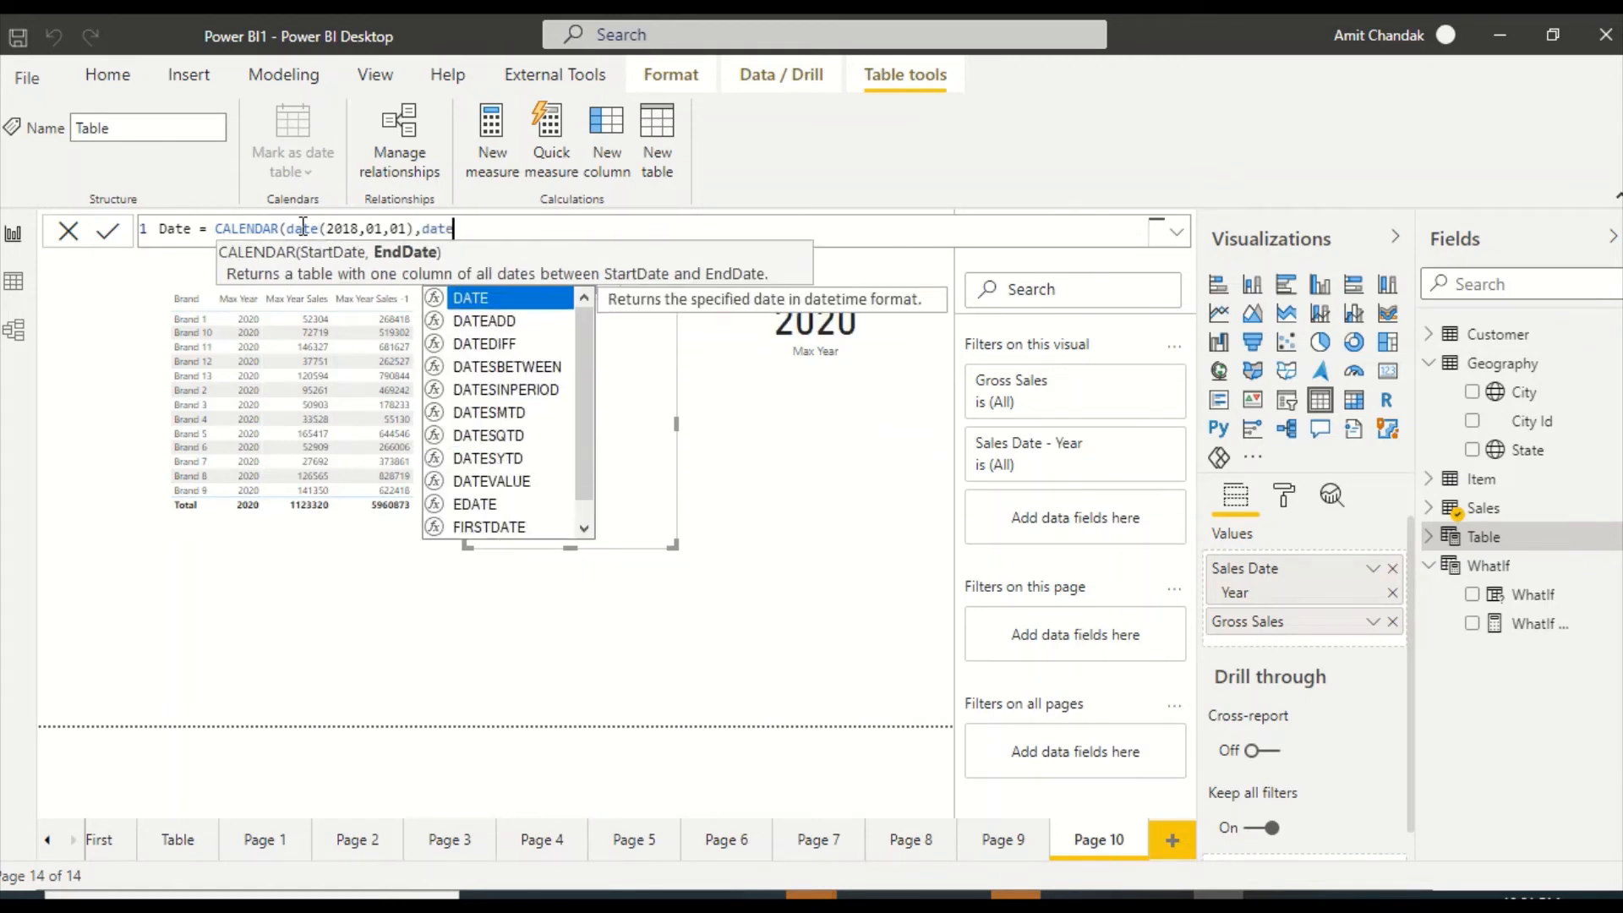
pyautogui.write('(2020')
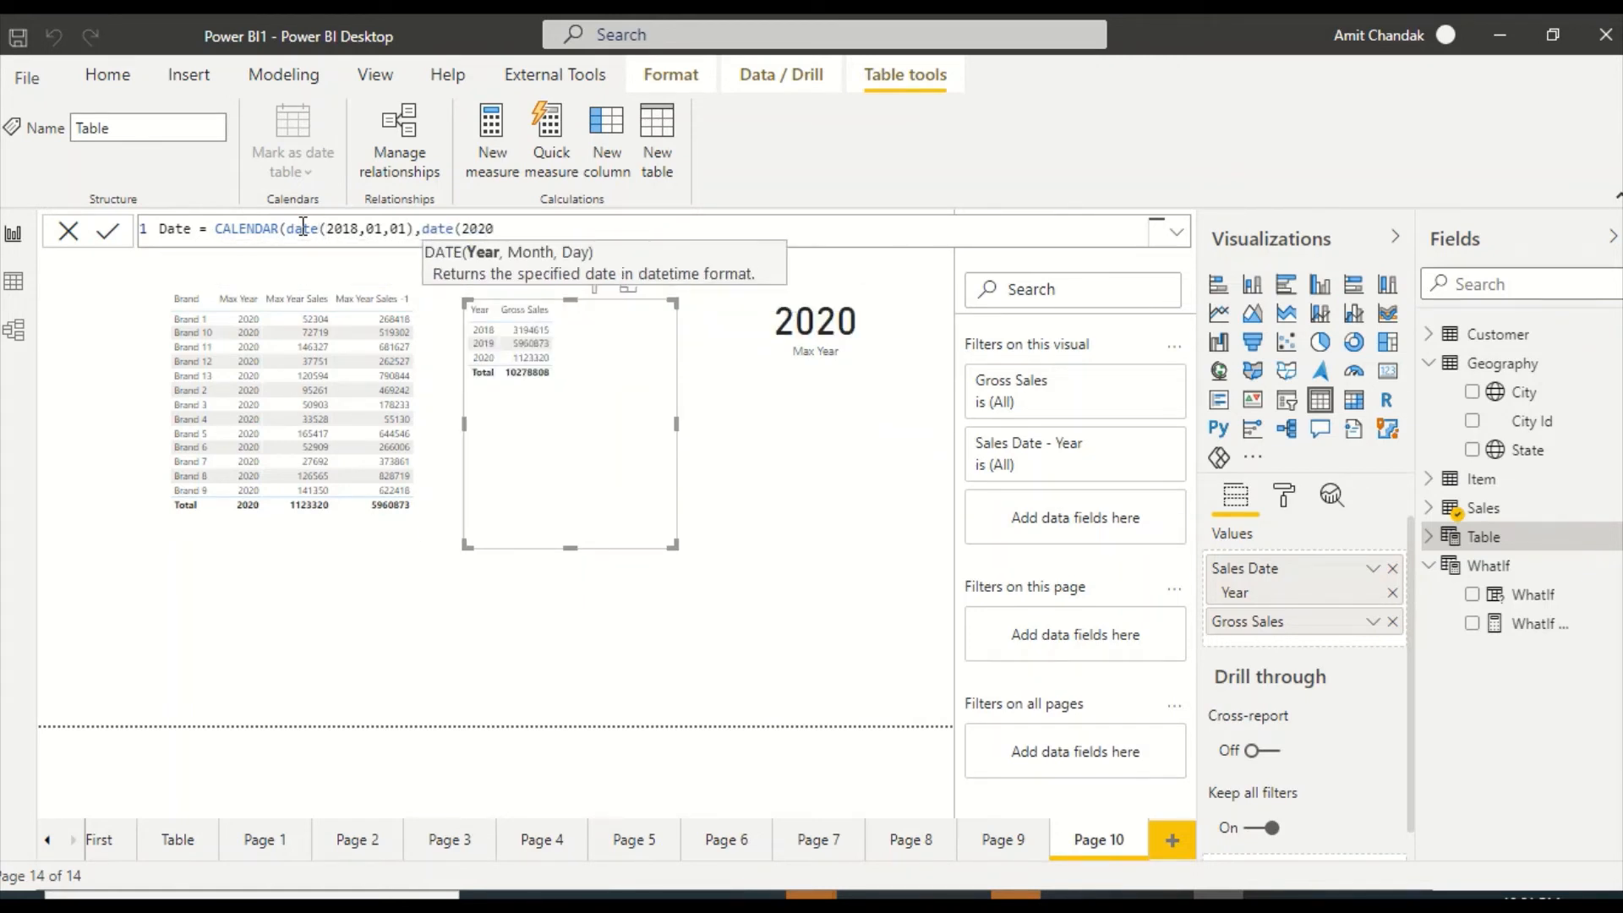
pyautogui.write(',12,2')
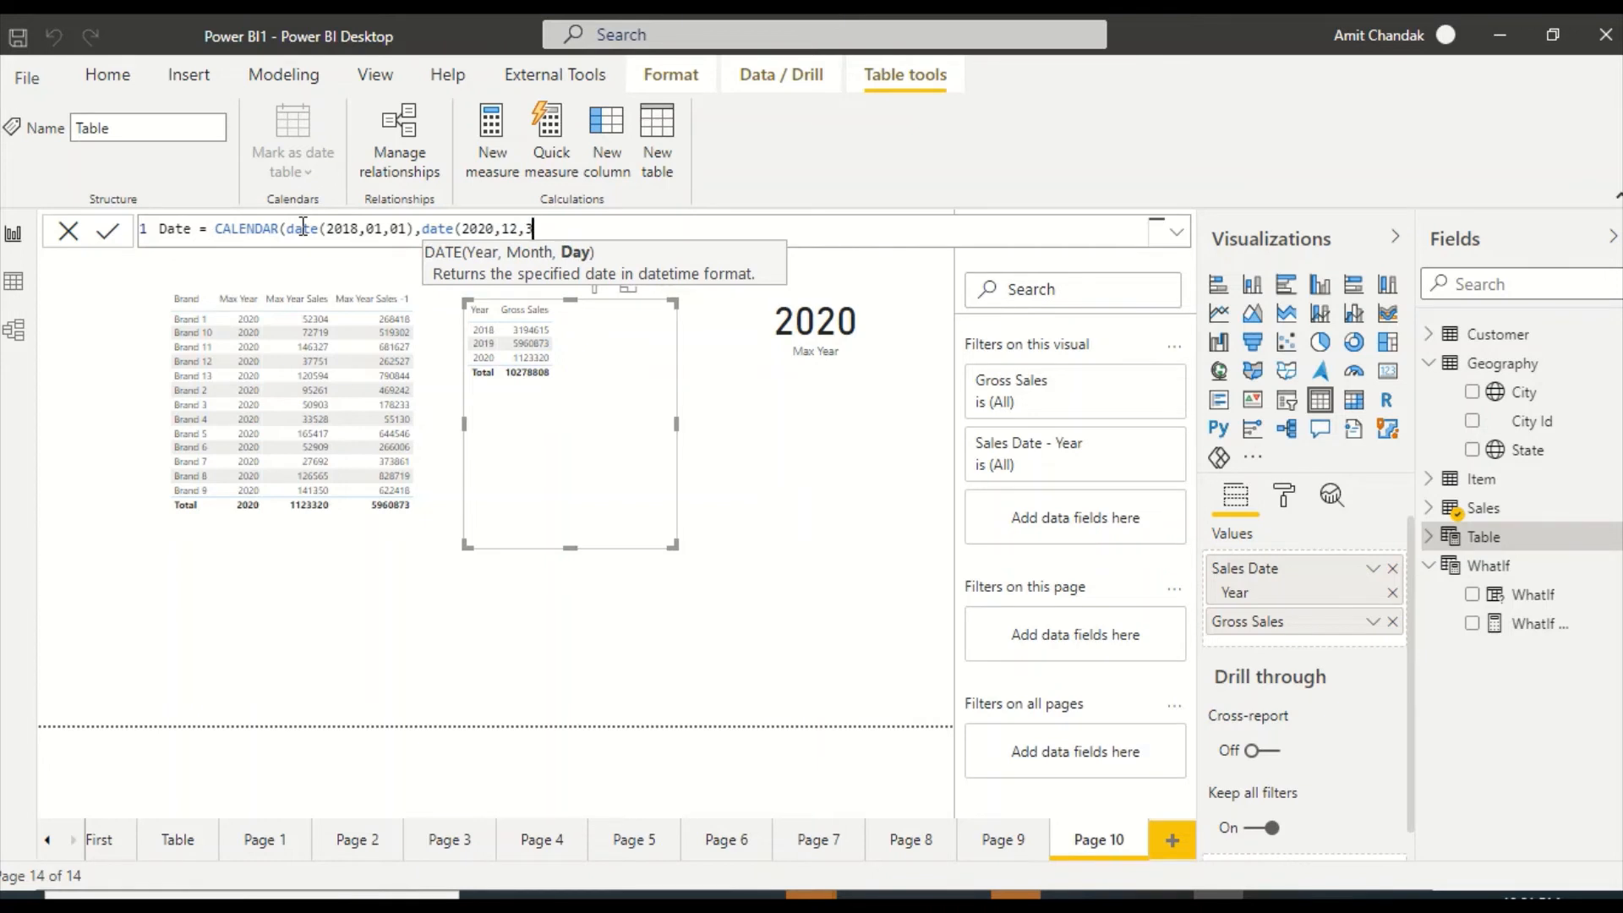
pyautogui.write('1)')
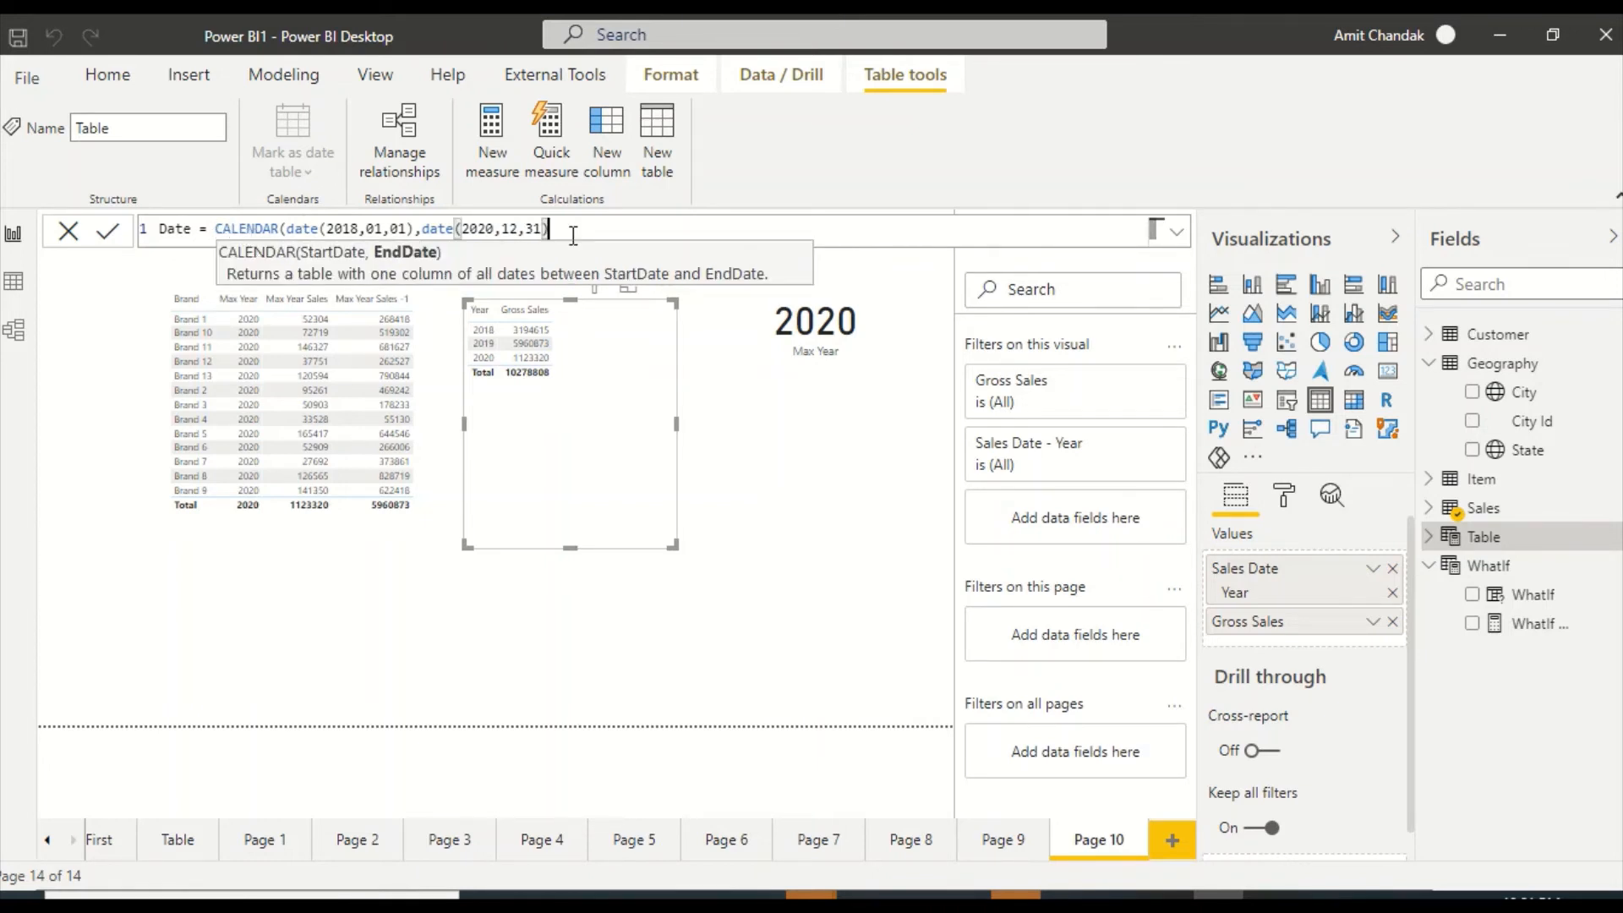
pyautogui.write(')')
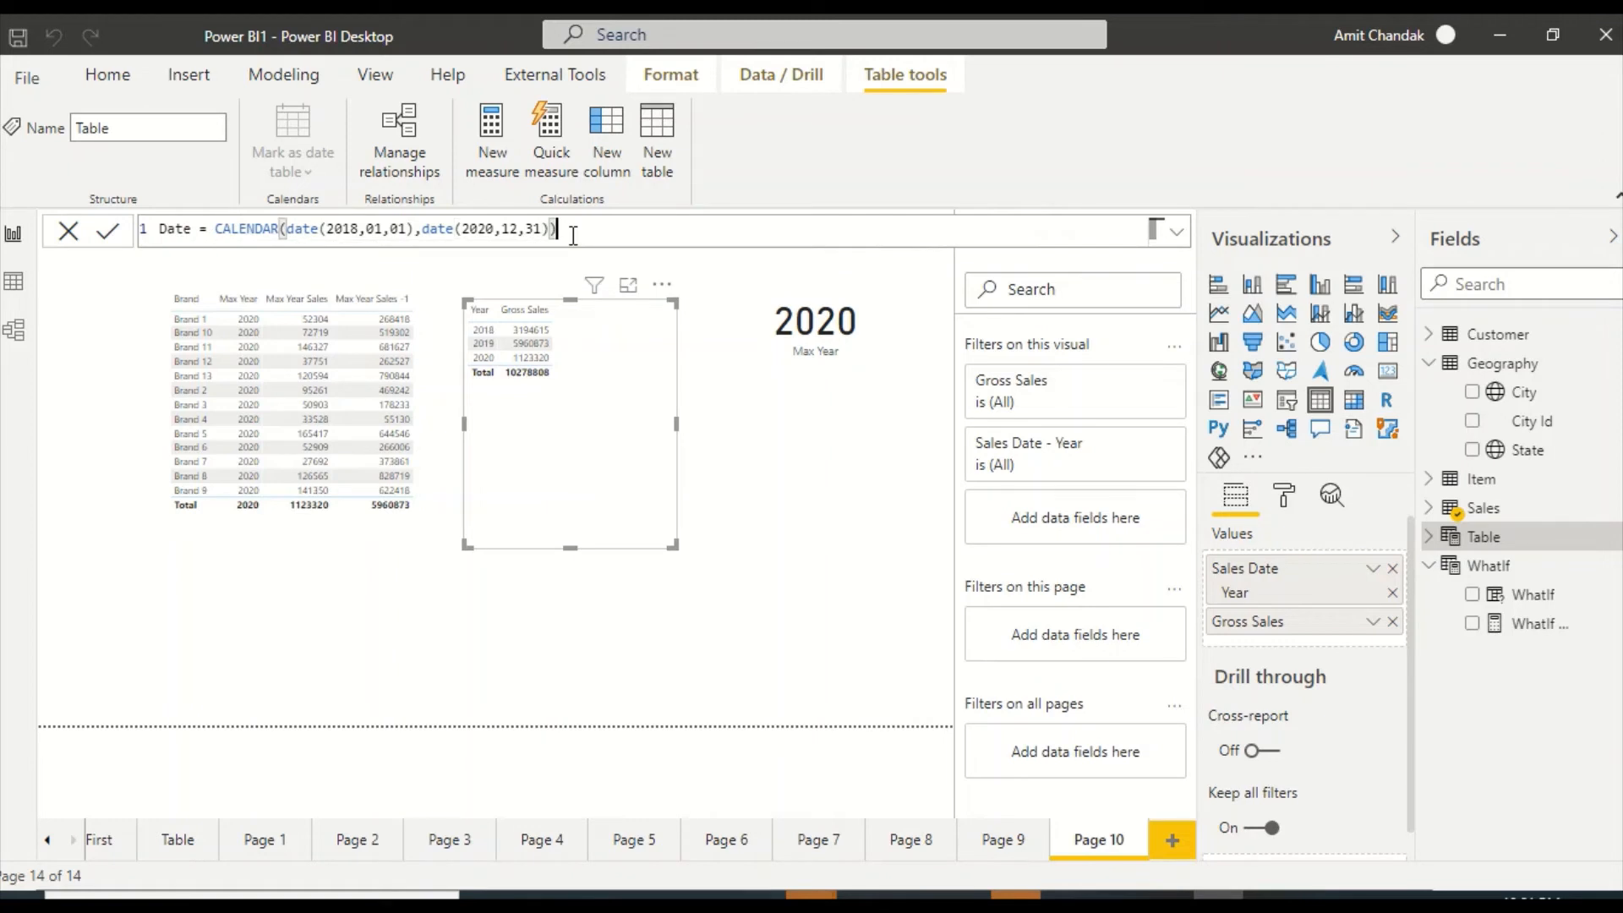
# Wrap the calendar expression in ADDCOLUMNS and add a "Year" column defined as YEAR([Date])
pyautogui.click(220, 228)
pyautogui.write('ad')
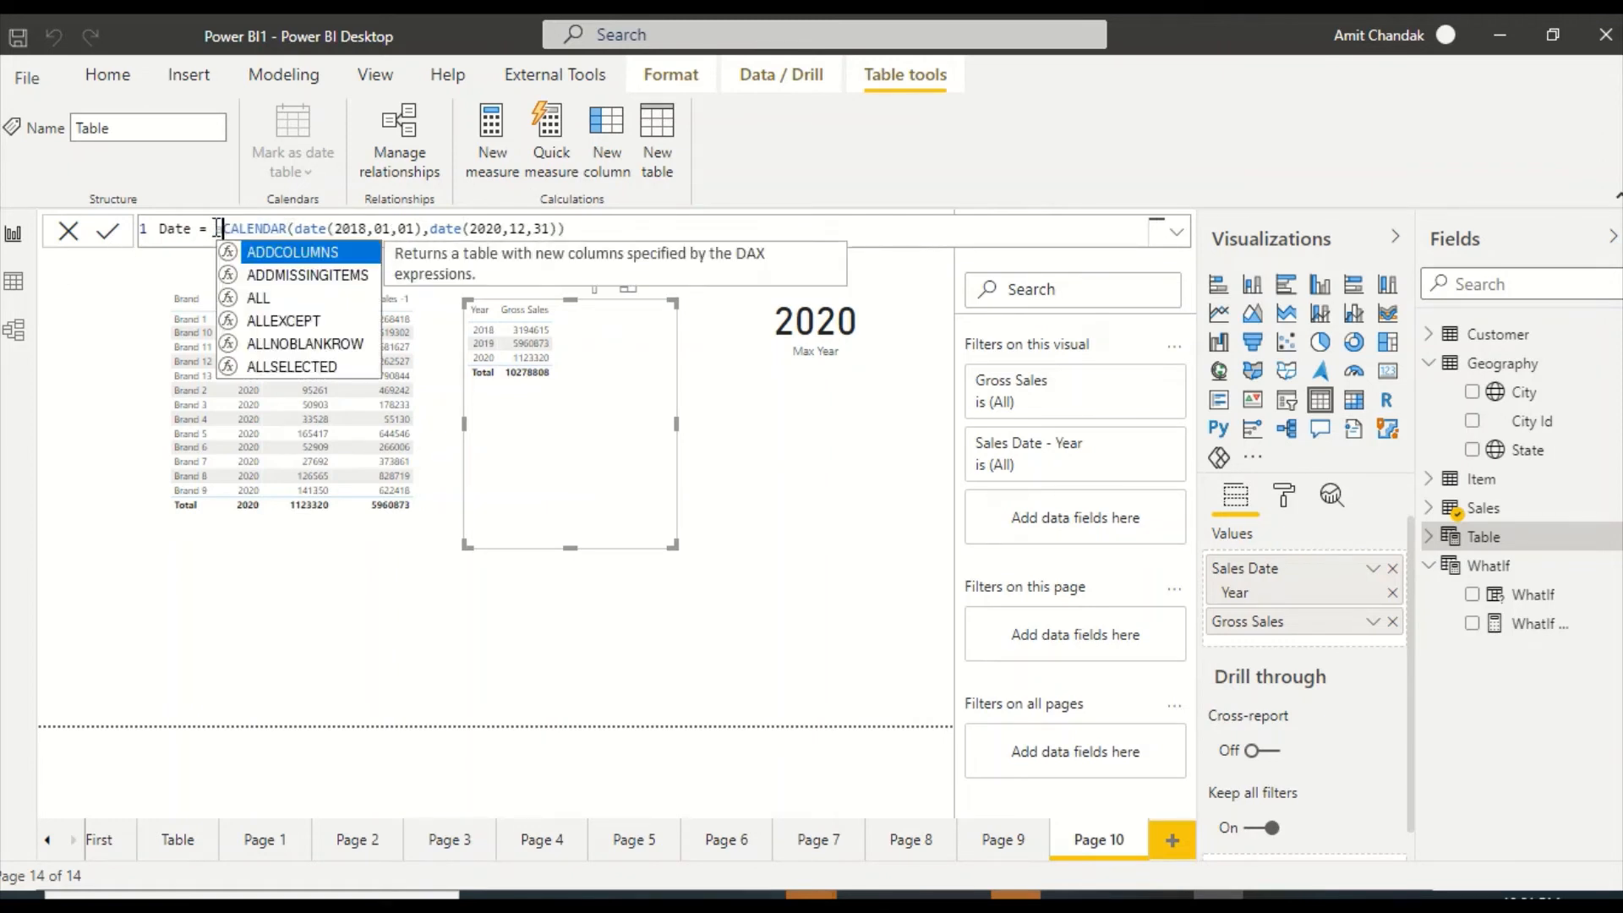
pyautogui.press('Tab')
pyautogui.press('End')
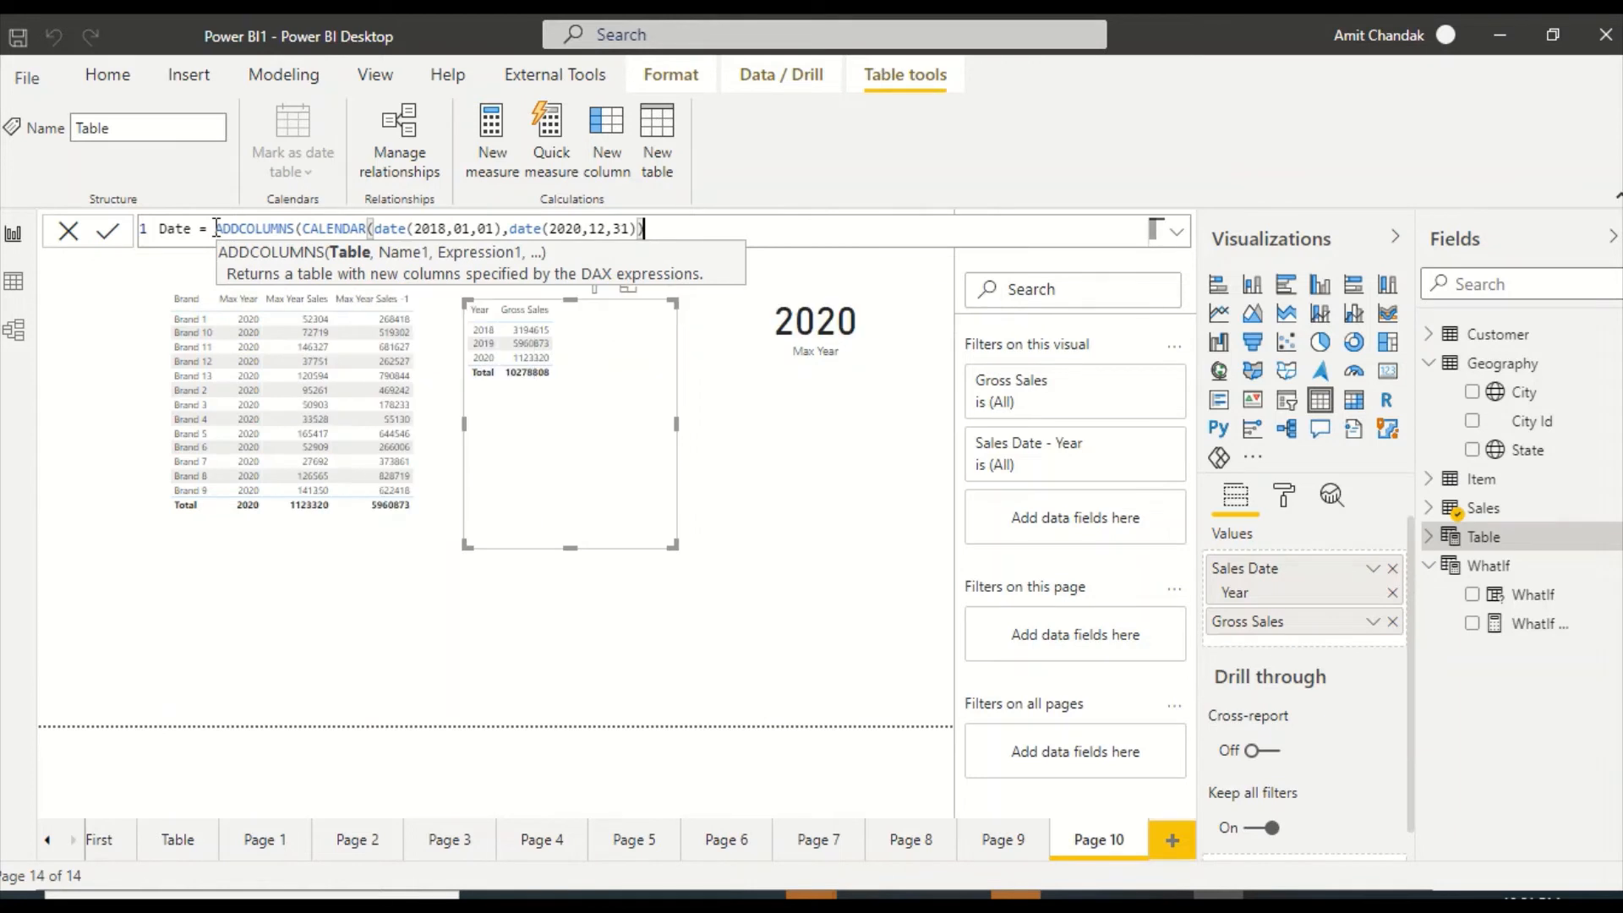
pyautogui.write(', "')
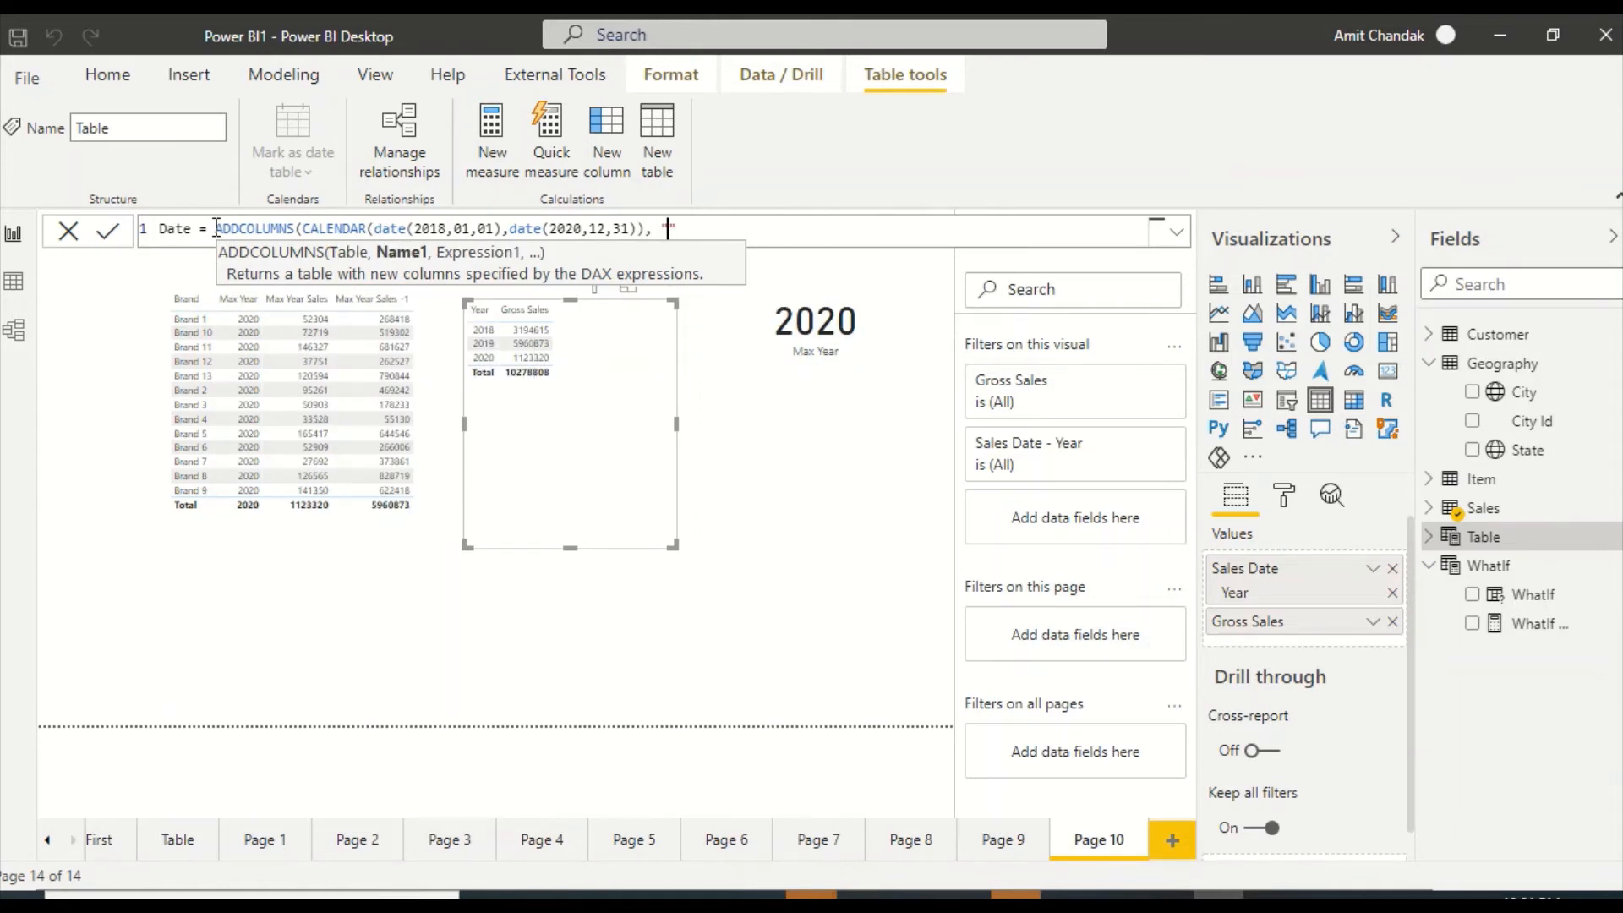
pyautogui.write('Year", Ye')
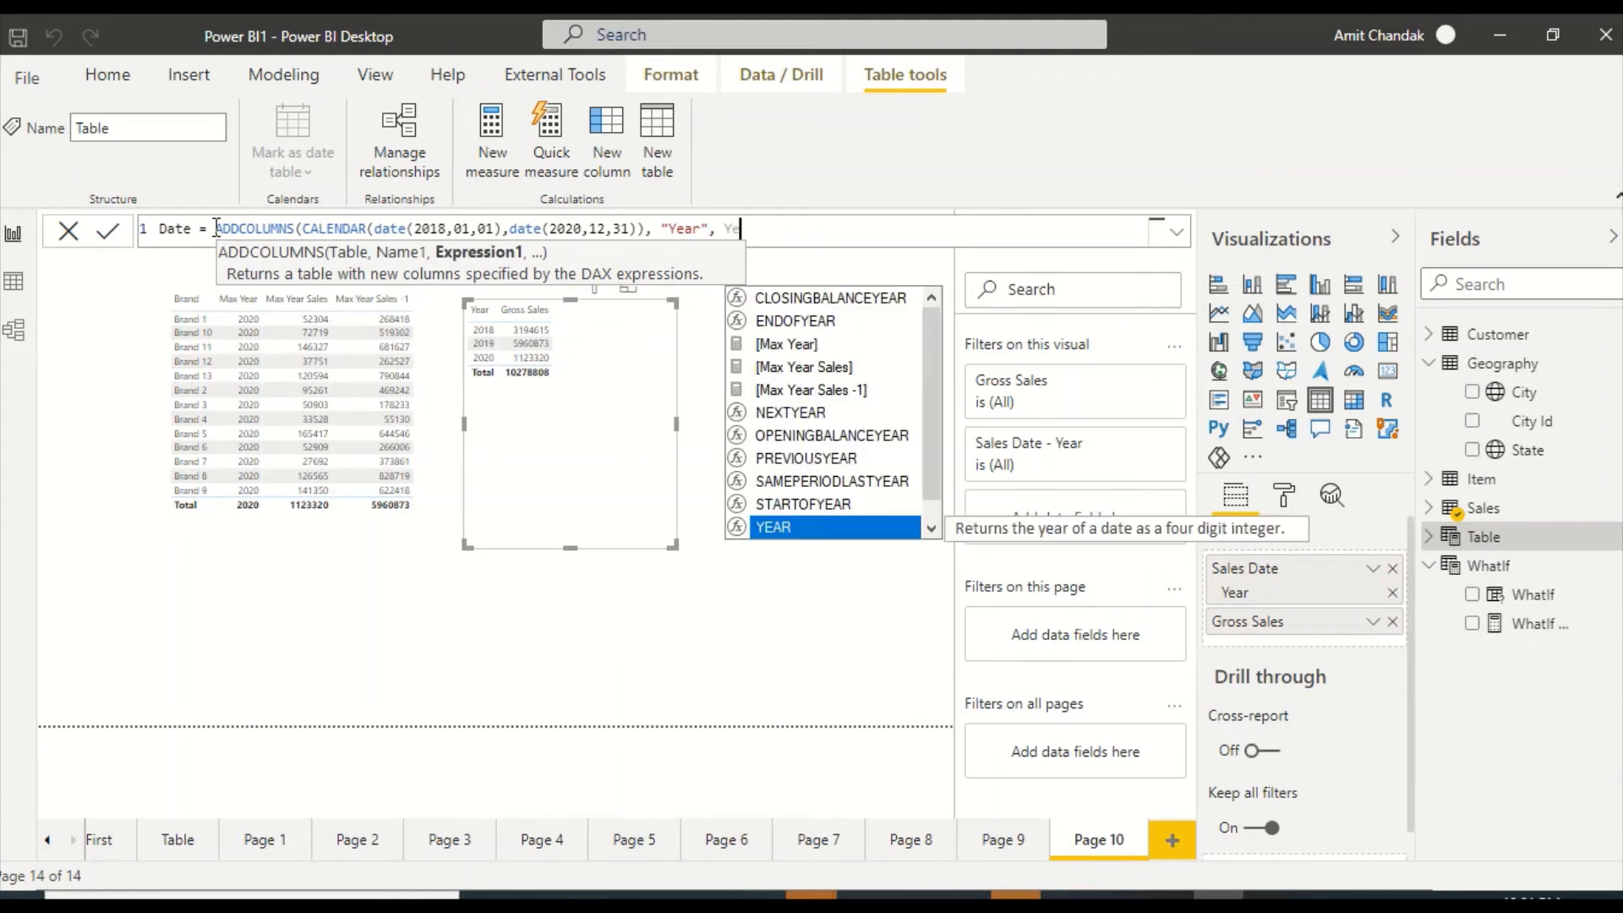
pyautogui.press('Tab')
pyautogui.write('[Date')
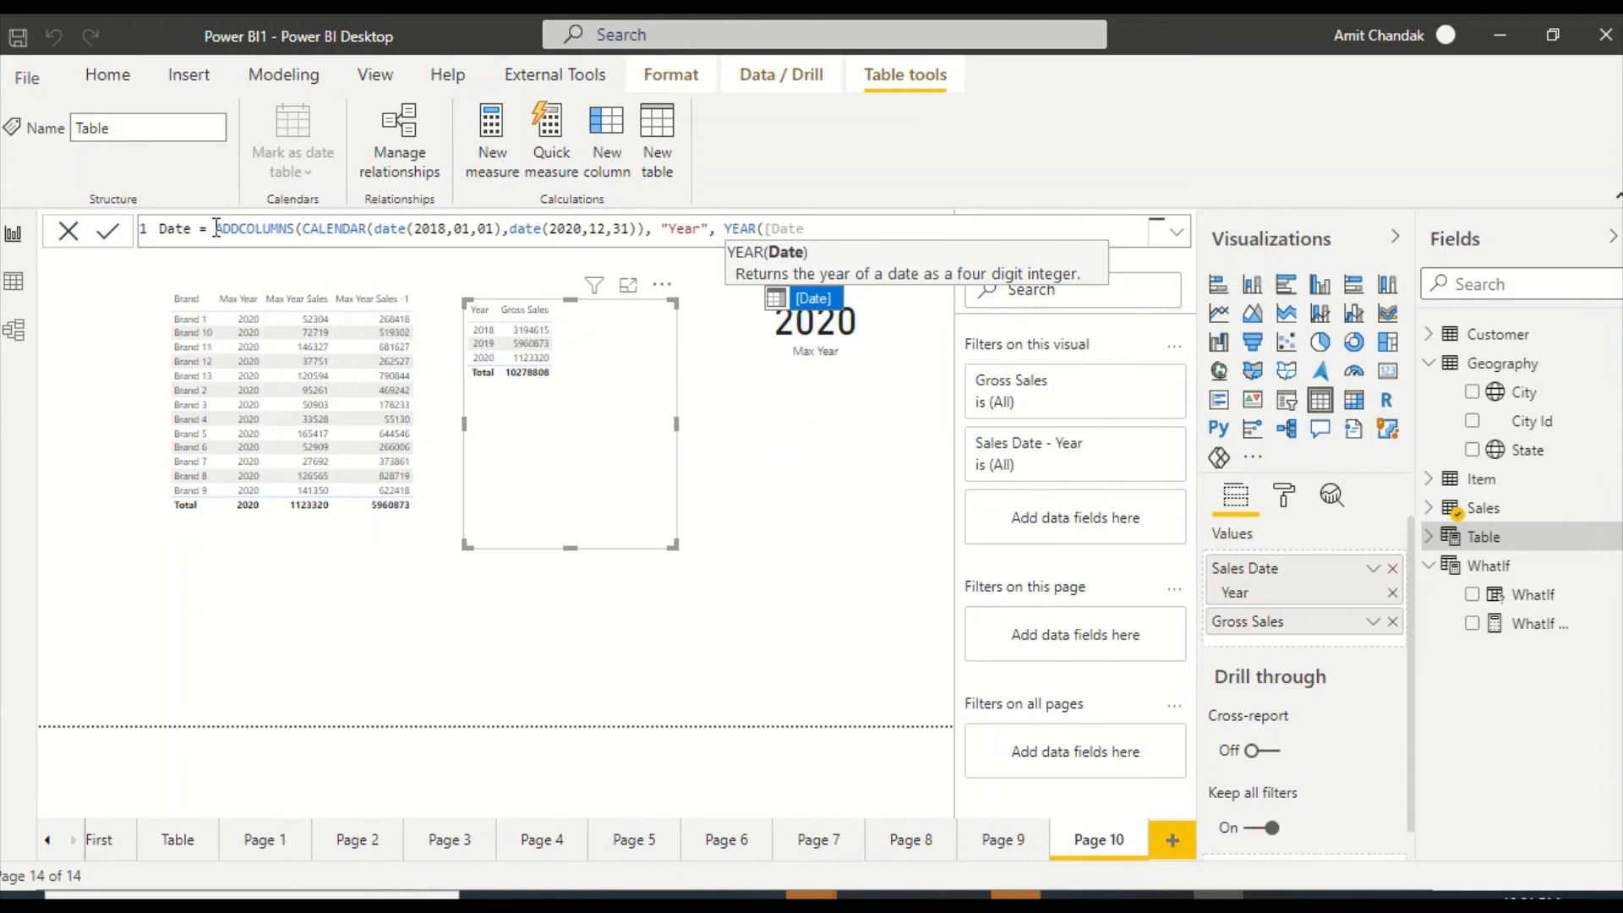
pyautogui.press('Tab')
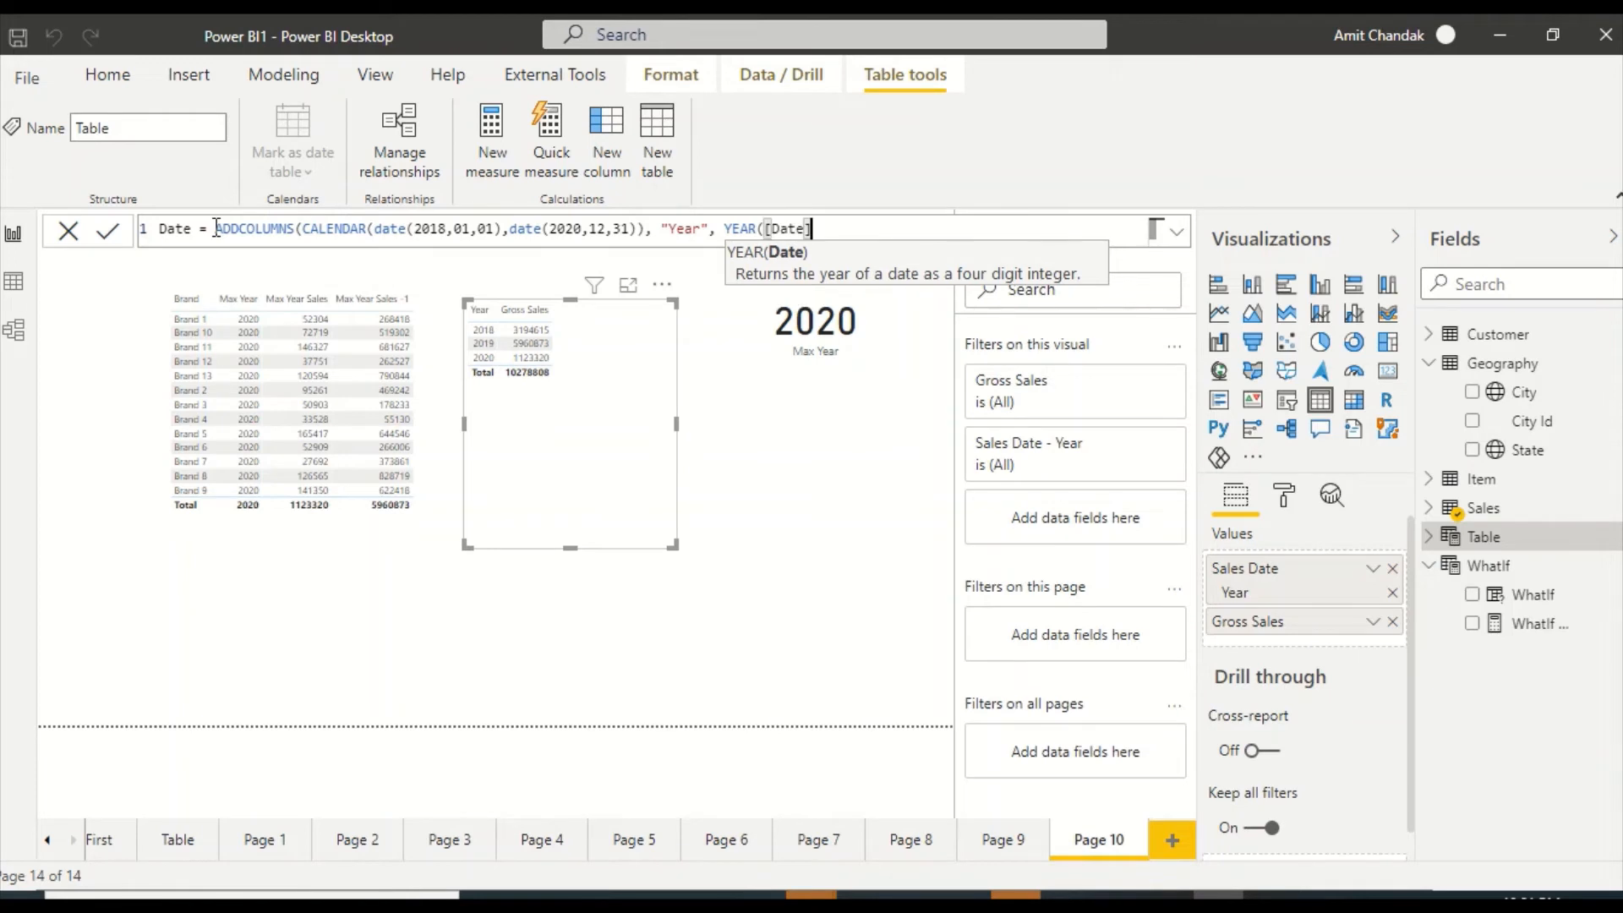
pyautogui.write(')')
# Add a "Month Year" column to the Date table formula, starting its expression as FORMAT([Date],
pyautogui.write(', "M')
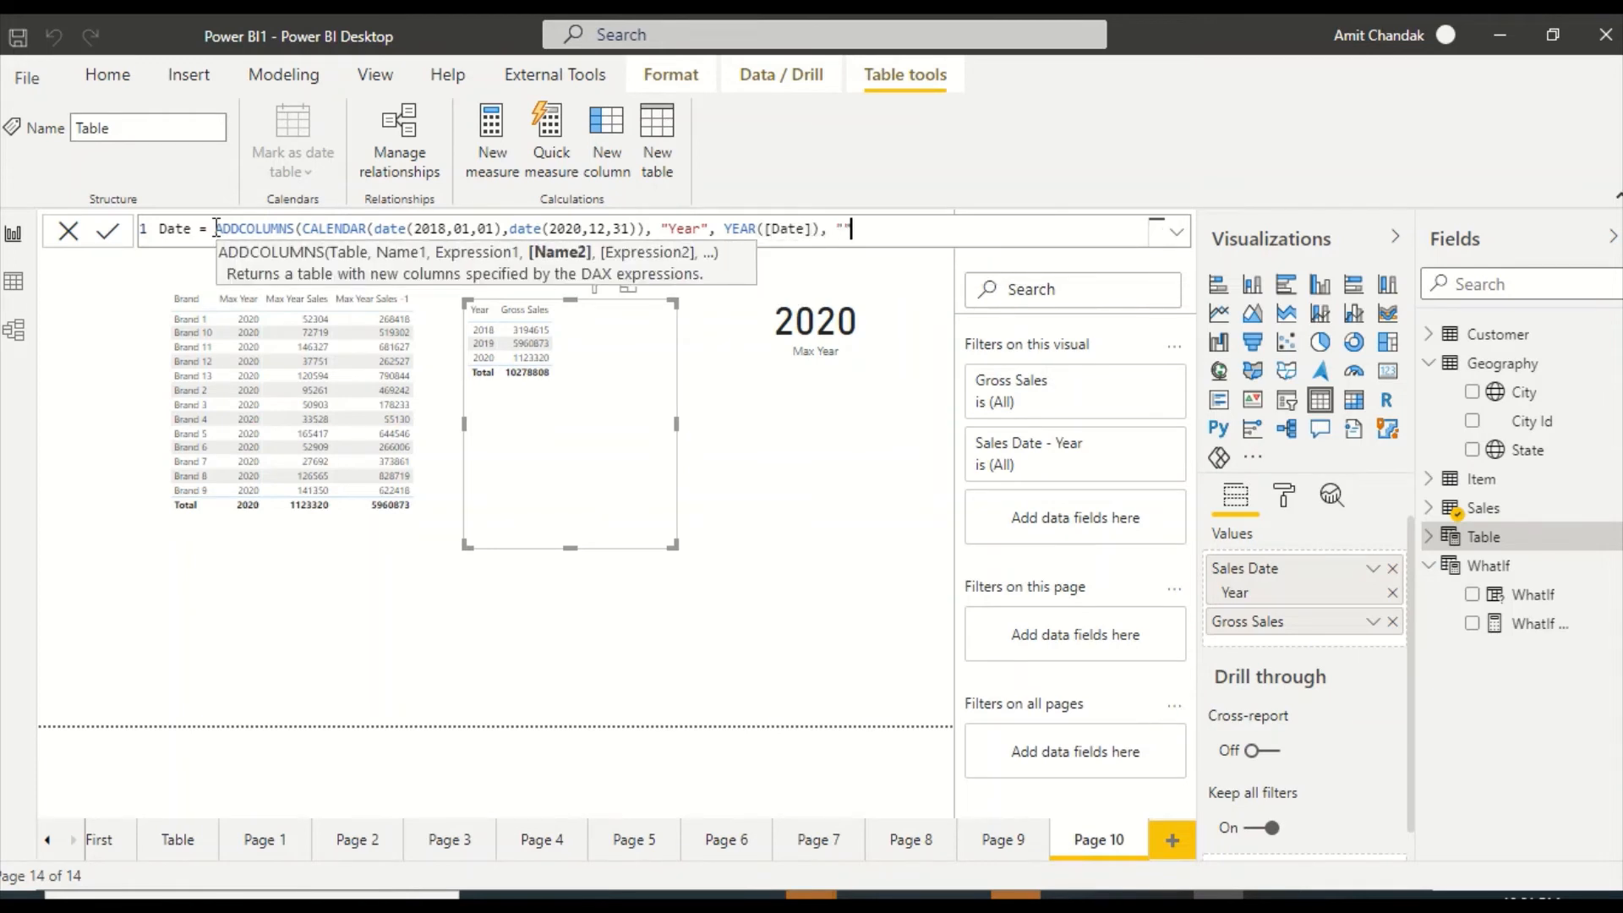
pyautogui.write('onth Year", ')
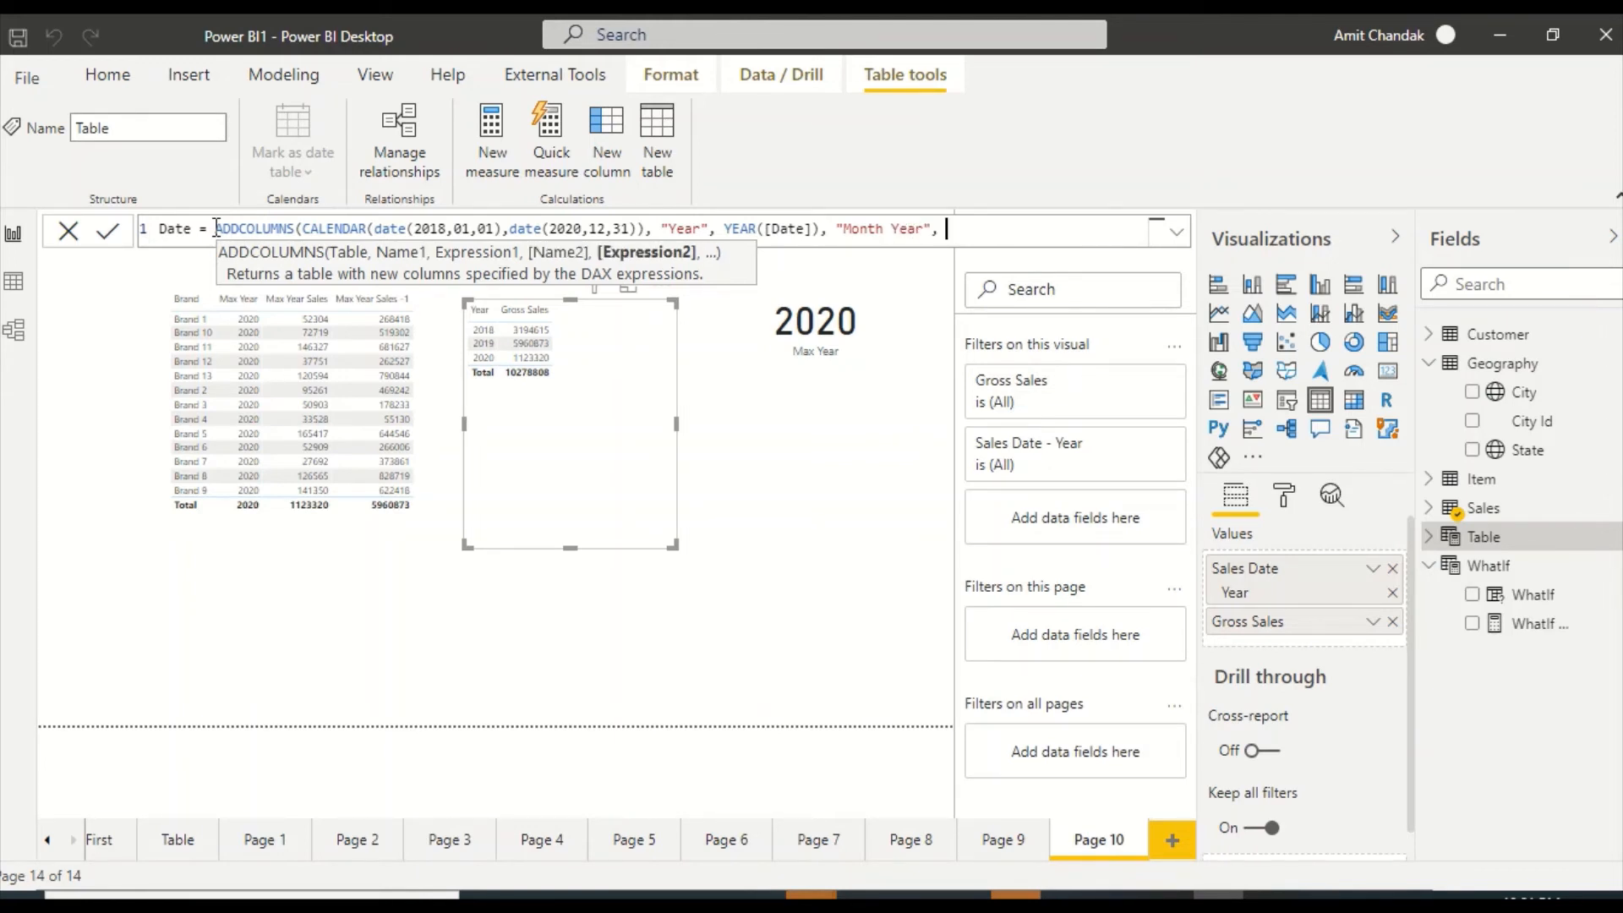
pyautogui.write('FORMAT(')
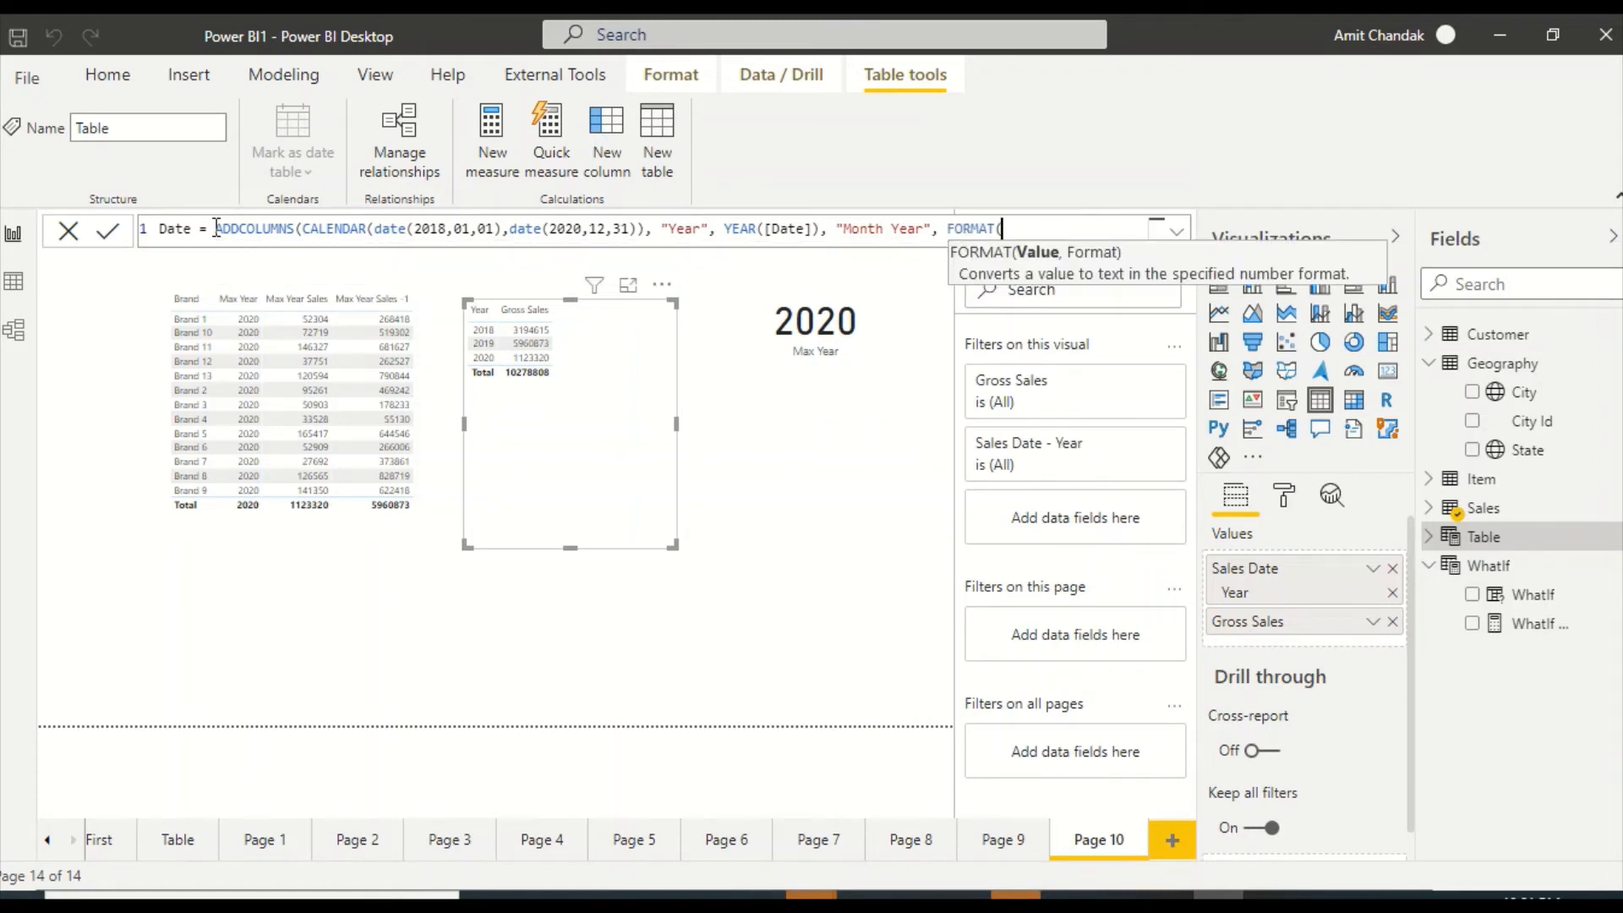
pyautogui.write('"')
pyautogui.press('BackSpace')
pyautogui.press('BackSpace')
pyautogui.write('[')
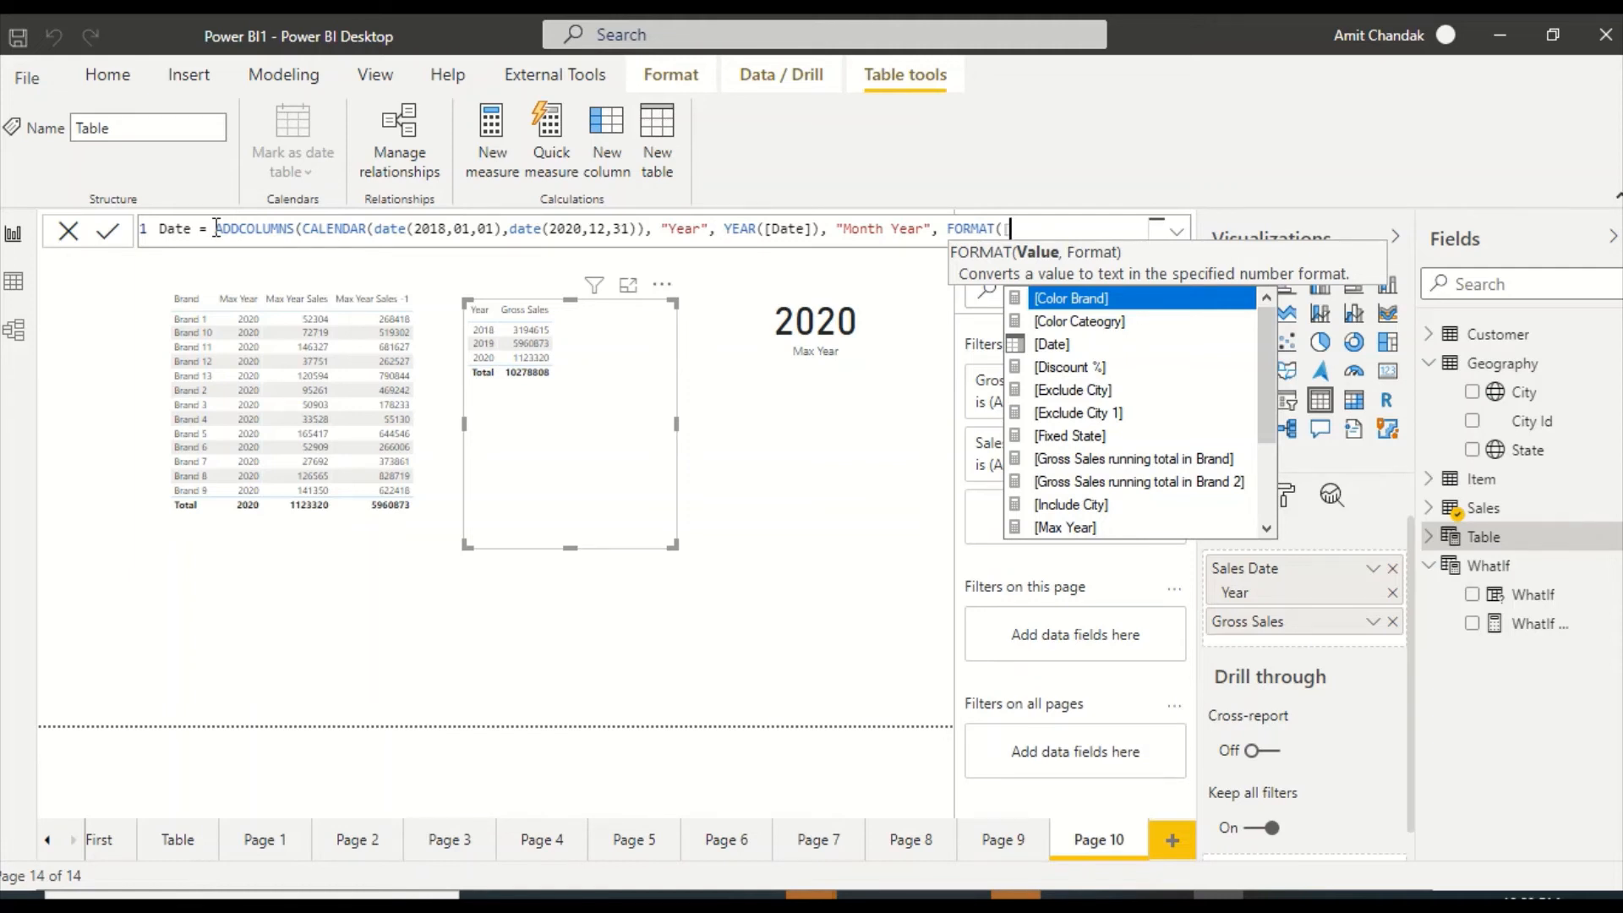
pyautogui.press('BackSpace')
pyautogui.write('[Dat')
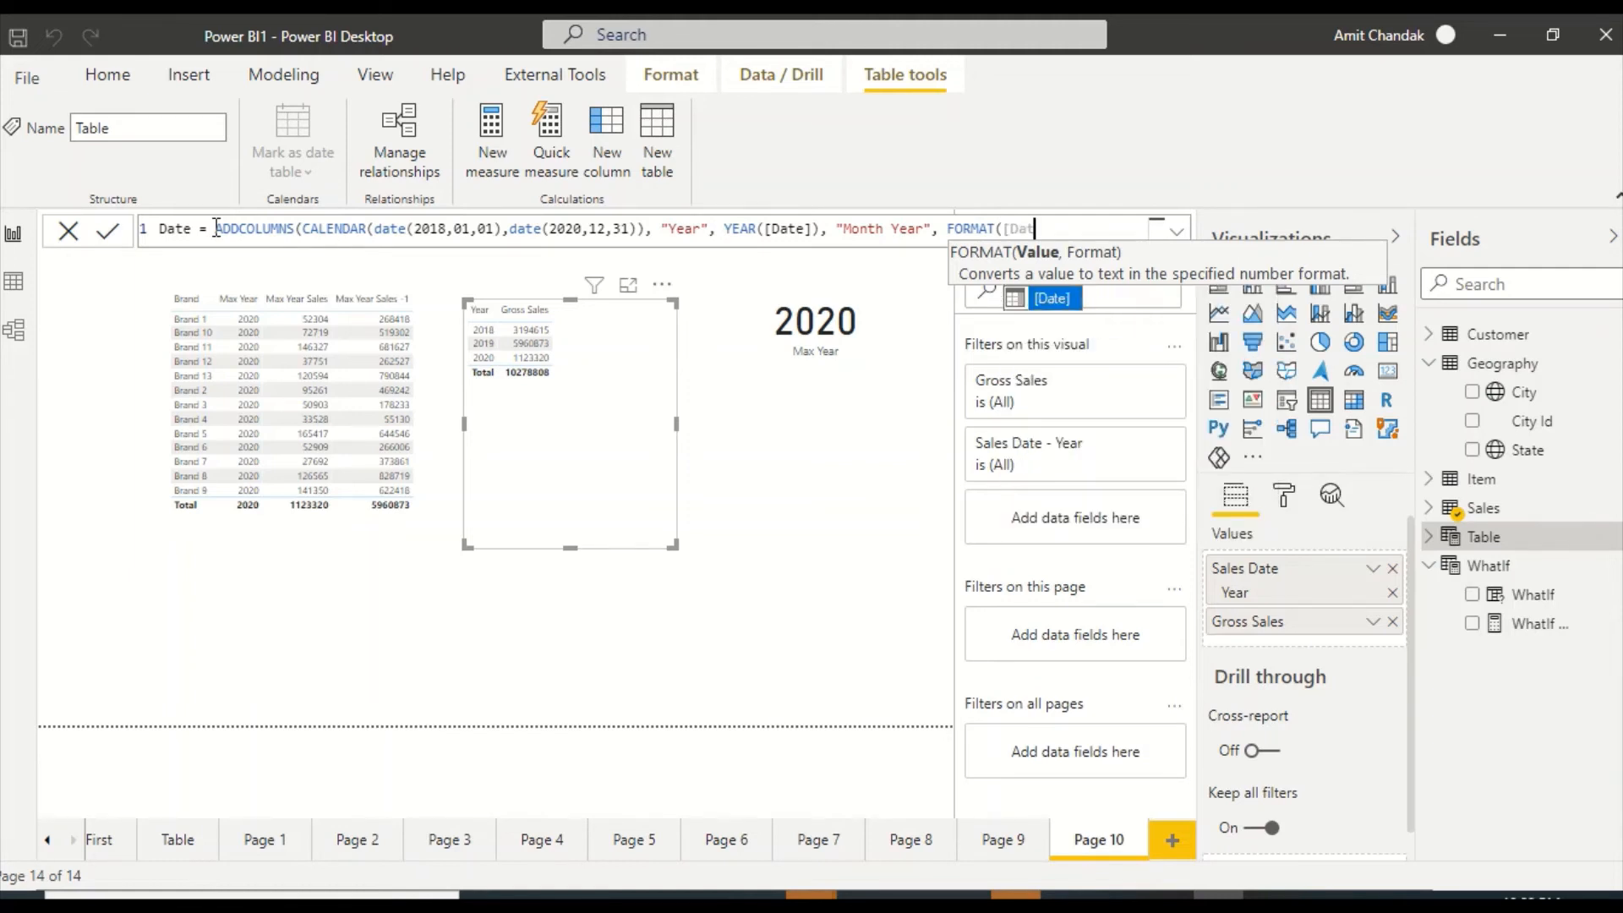
pyautogui.press('Tab')
pyautogui.write(',"')
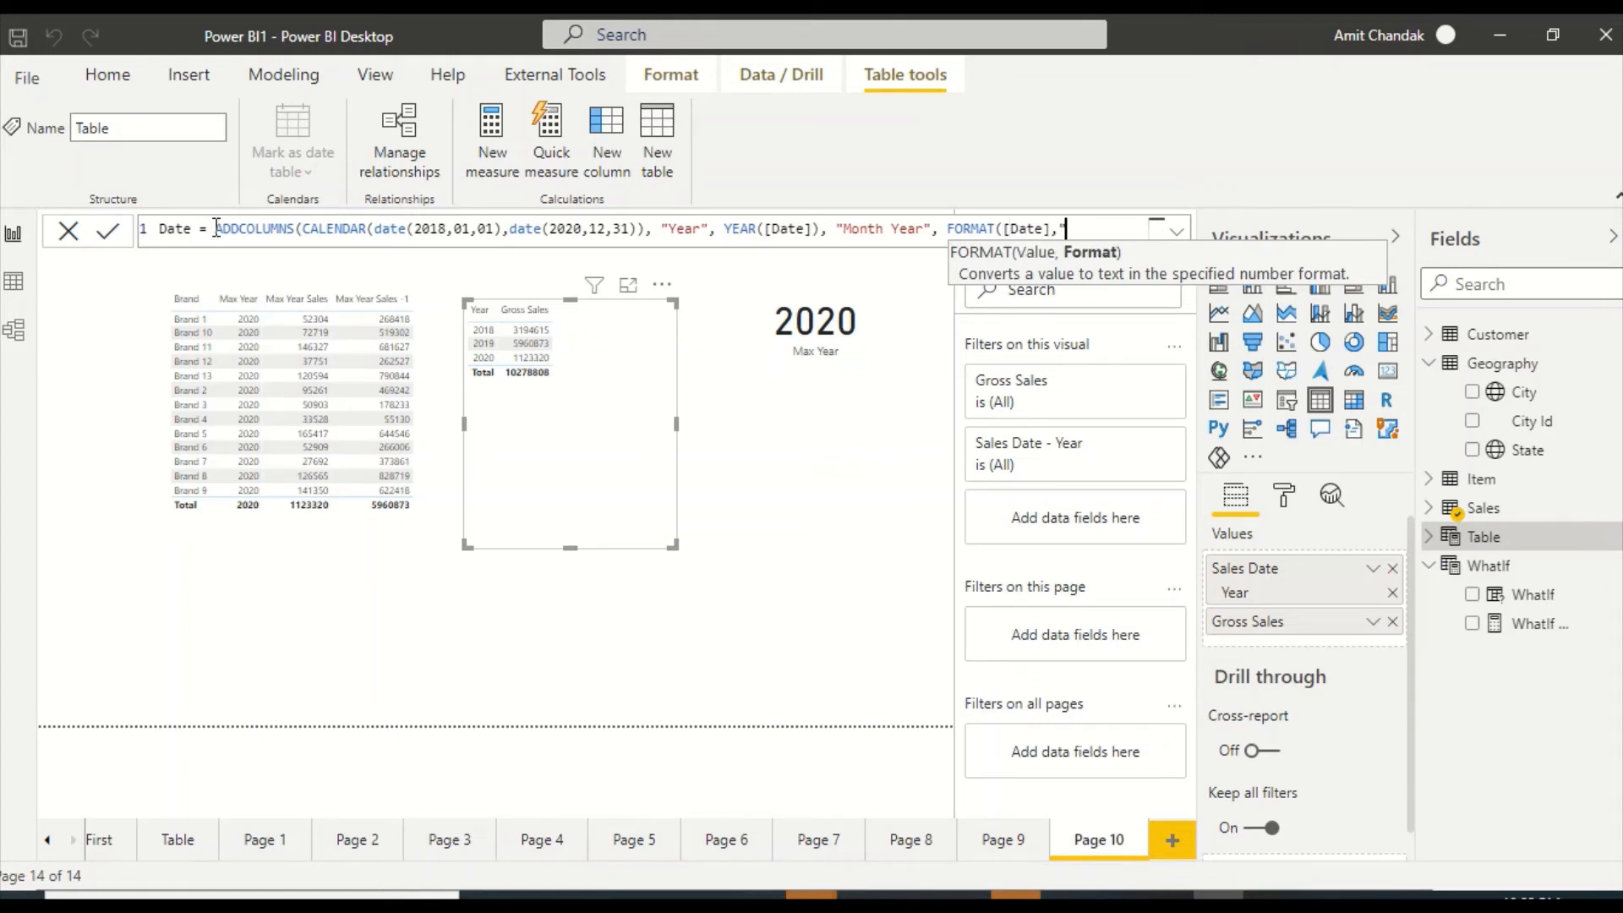
# Set the Month Year format string to "YYYYMM", close the formula and commit the Date table
pyautogui.write('YYYYY+')
pyautogui.press('BackSpace')
pyautogui.press('BackSpace')
pyautogui.write('MM')
pyautogui.press('Right')
pyautogui.write('))')
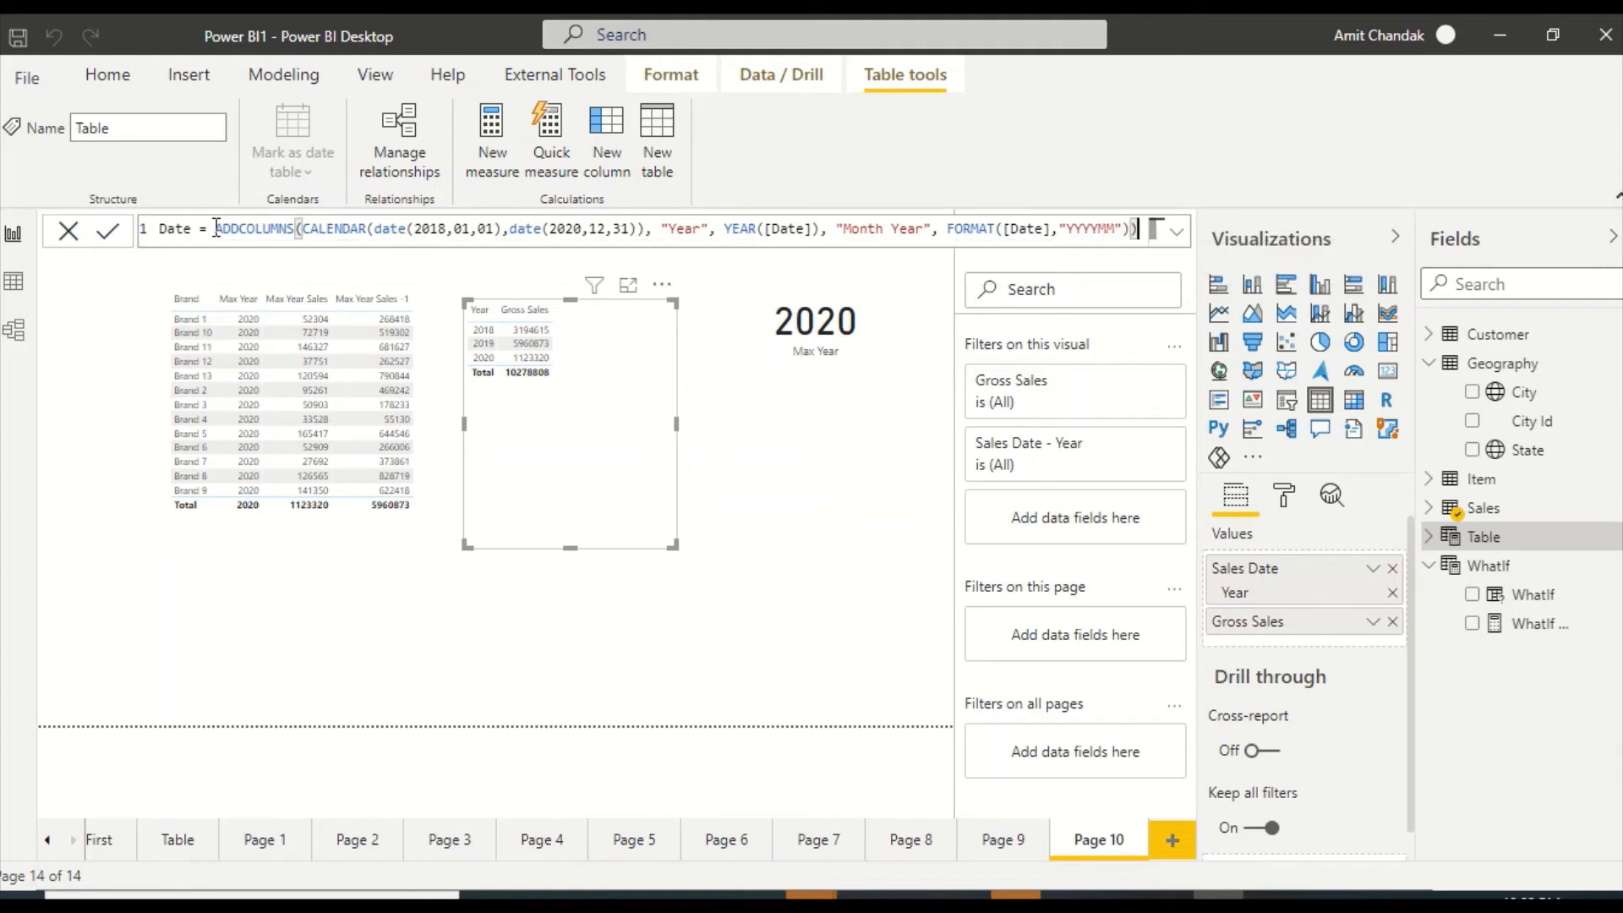
pyautogui.press('Return')
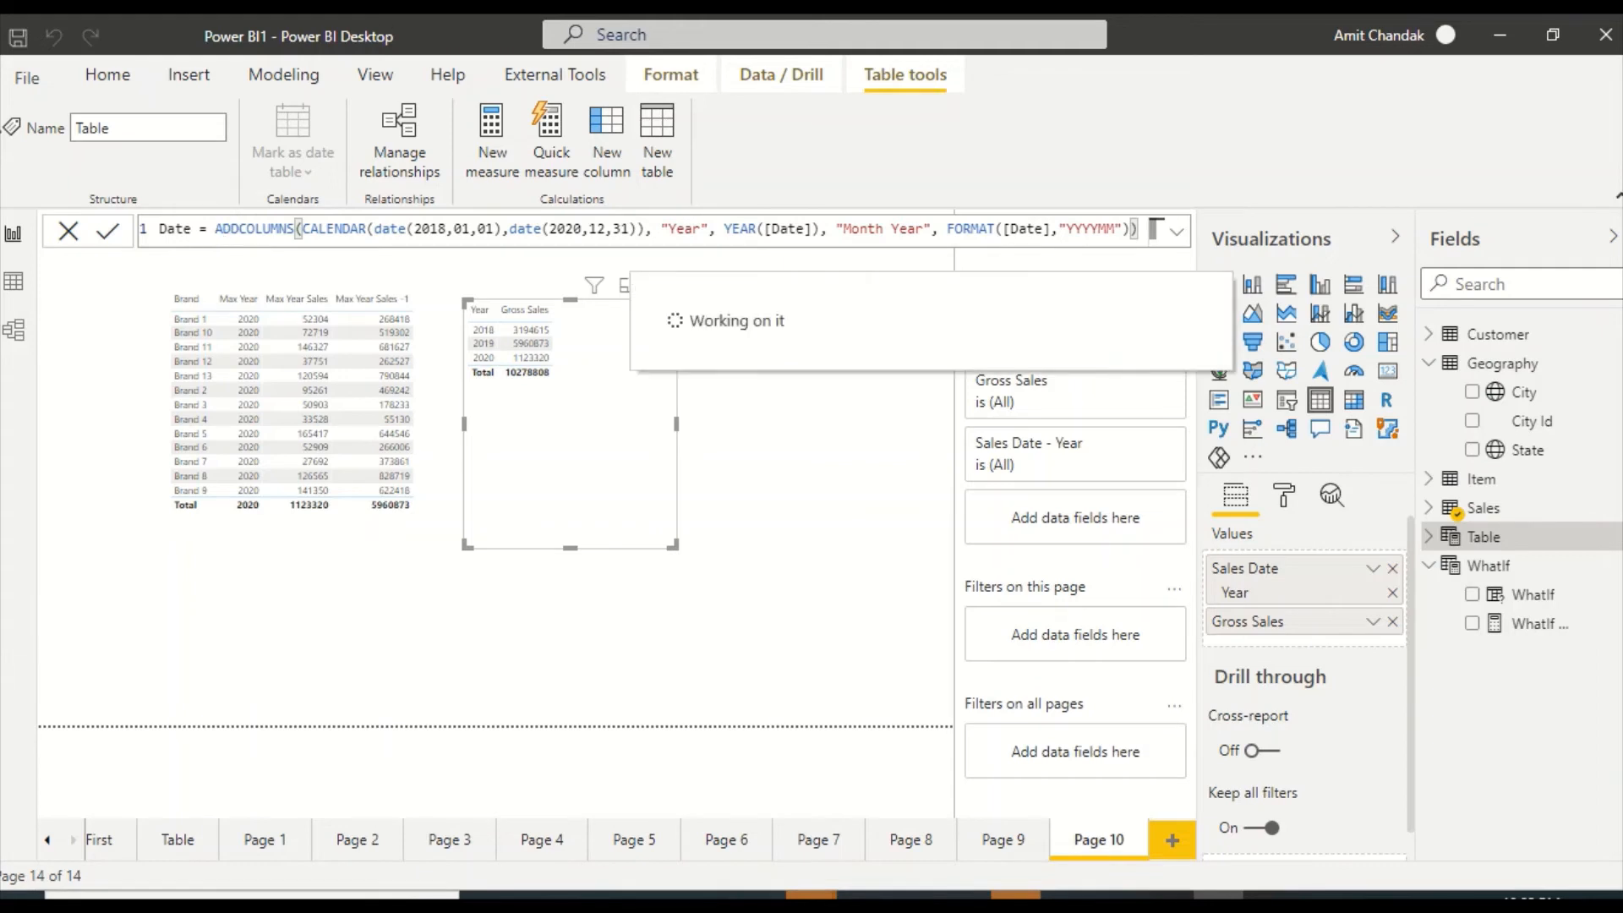
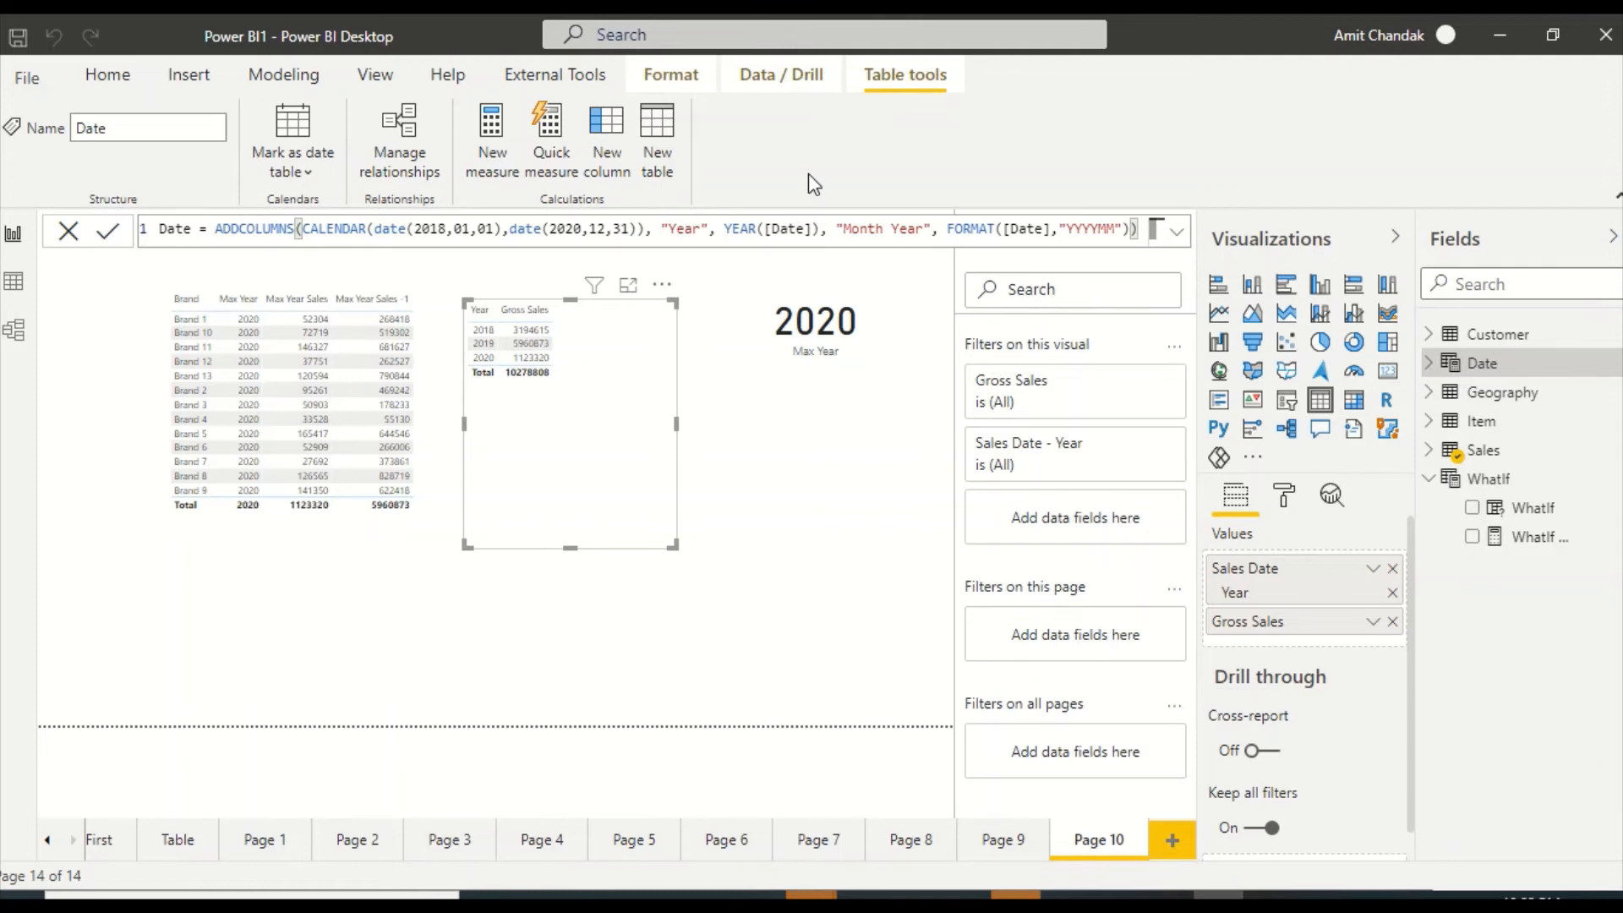
# Create a new measure in the Date table and name it Last year sales
pyautogui.click(514, 174)
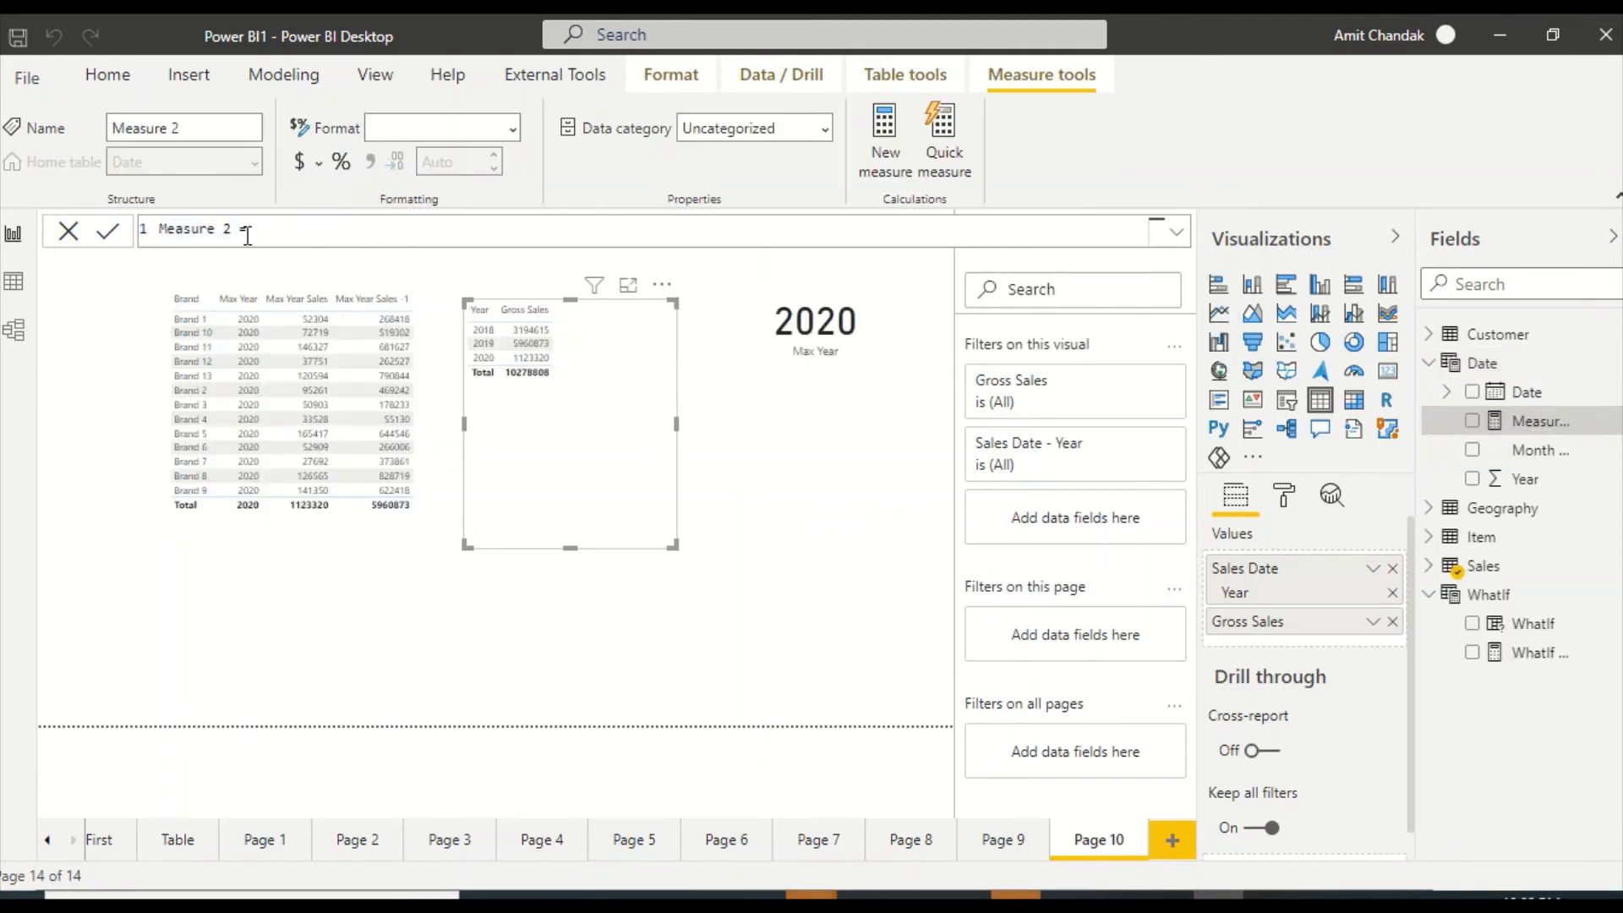
pyautogui.moveTo(238, 230); pyautogui.dragTo(108, 245)
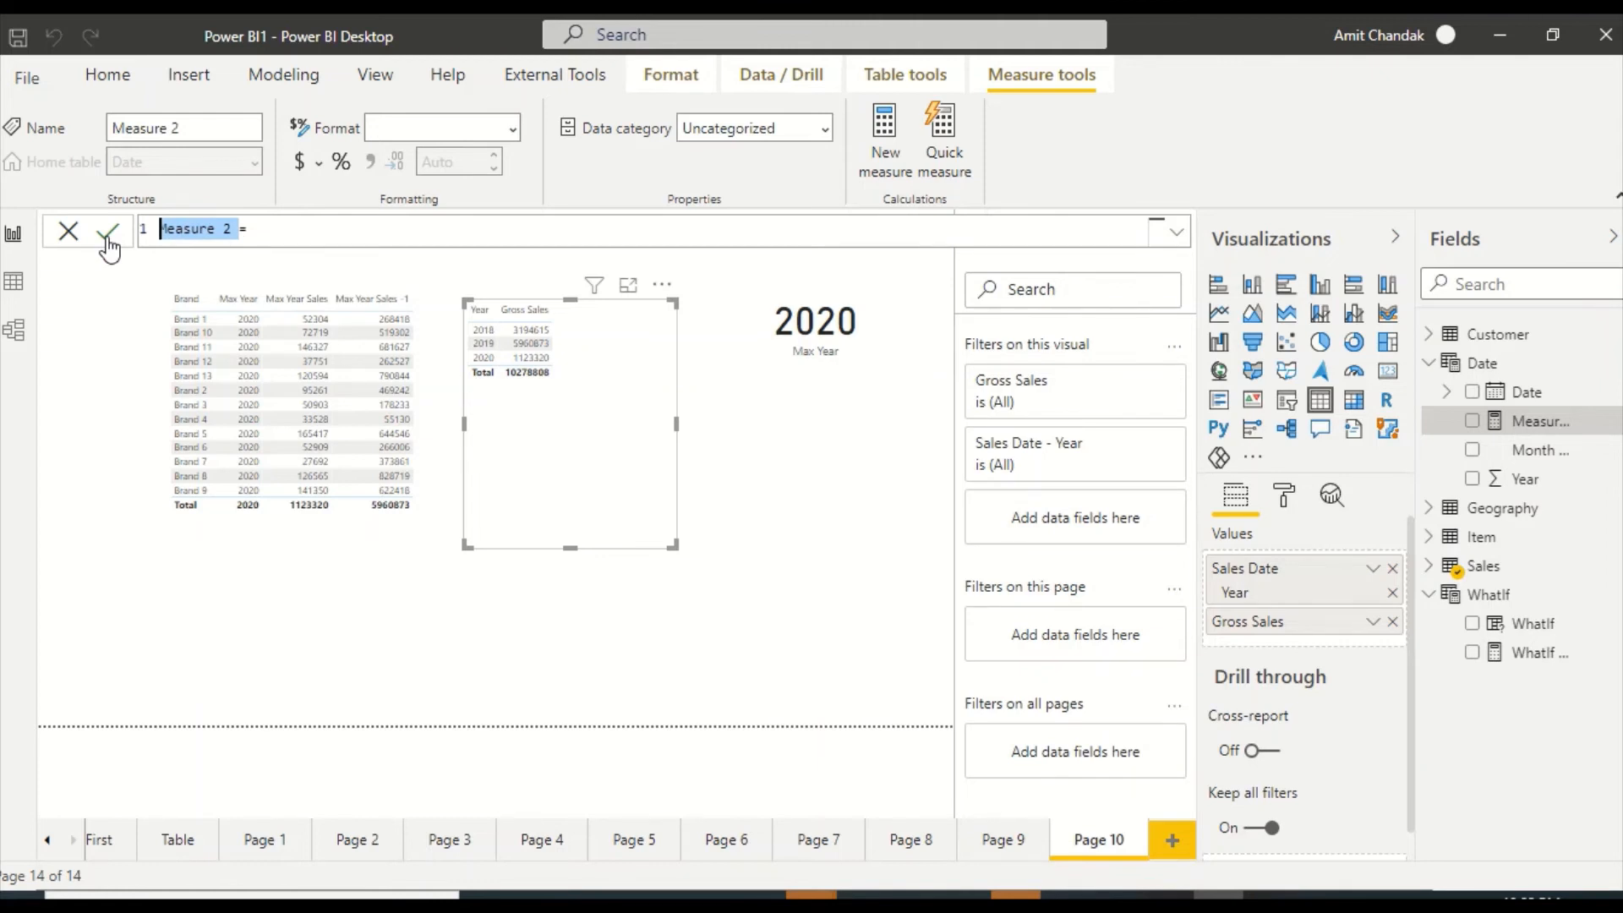
pyautogui.press('BackSpace')
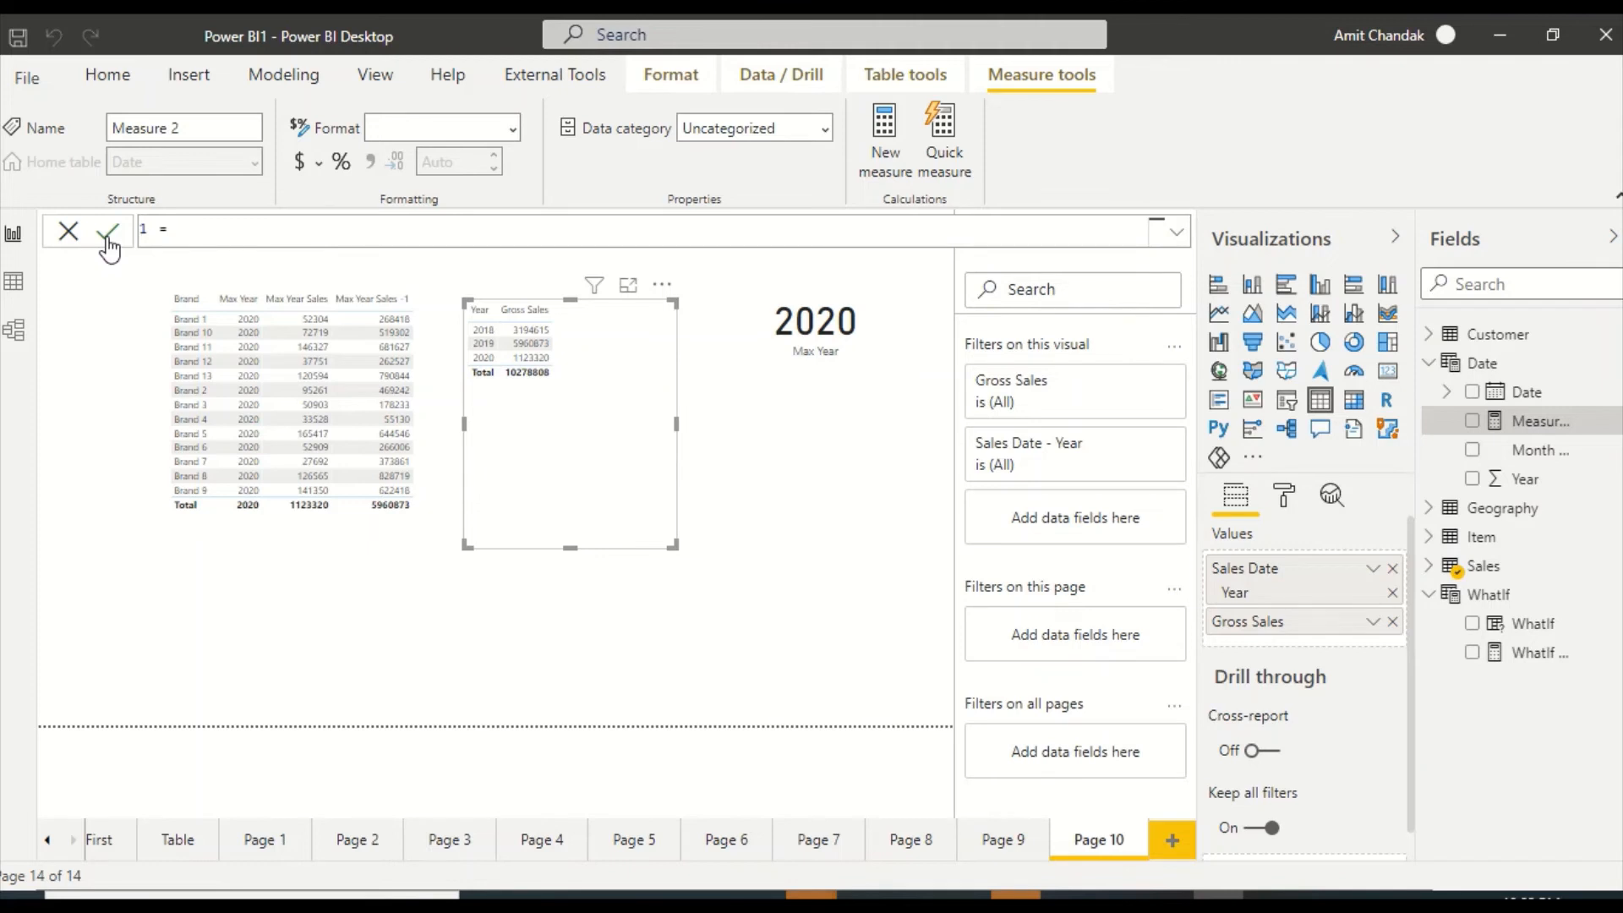
pyautogui.write('Last year sales')
pyautogui.press('End')
# Begin the measure's expression with CALCULATE(SUM(Sales[Gross Sales]
pyautogui.write('ca')
pyautogui.press('Tab')
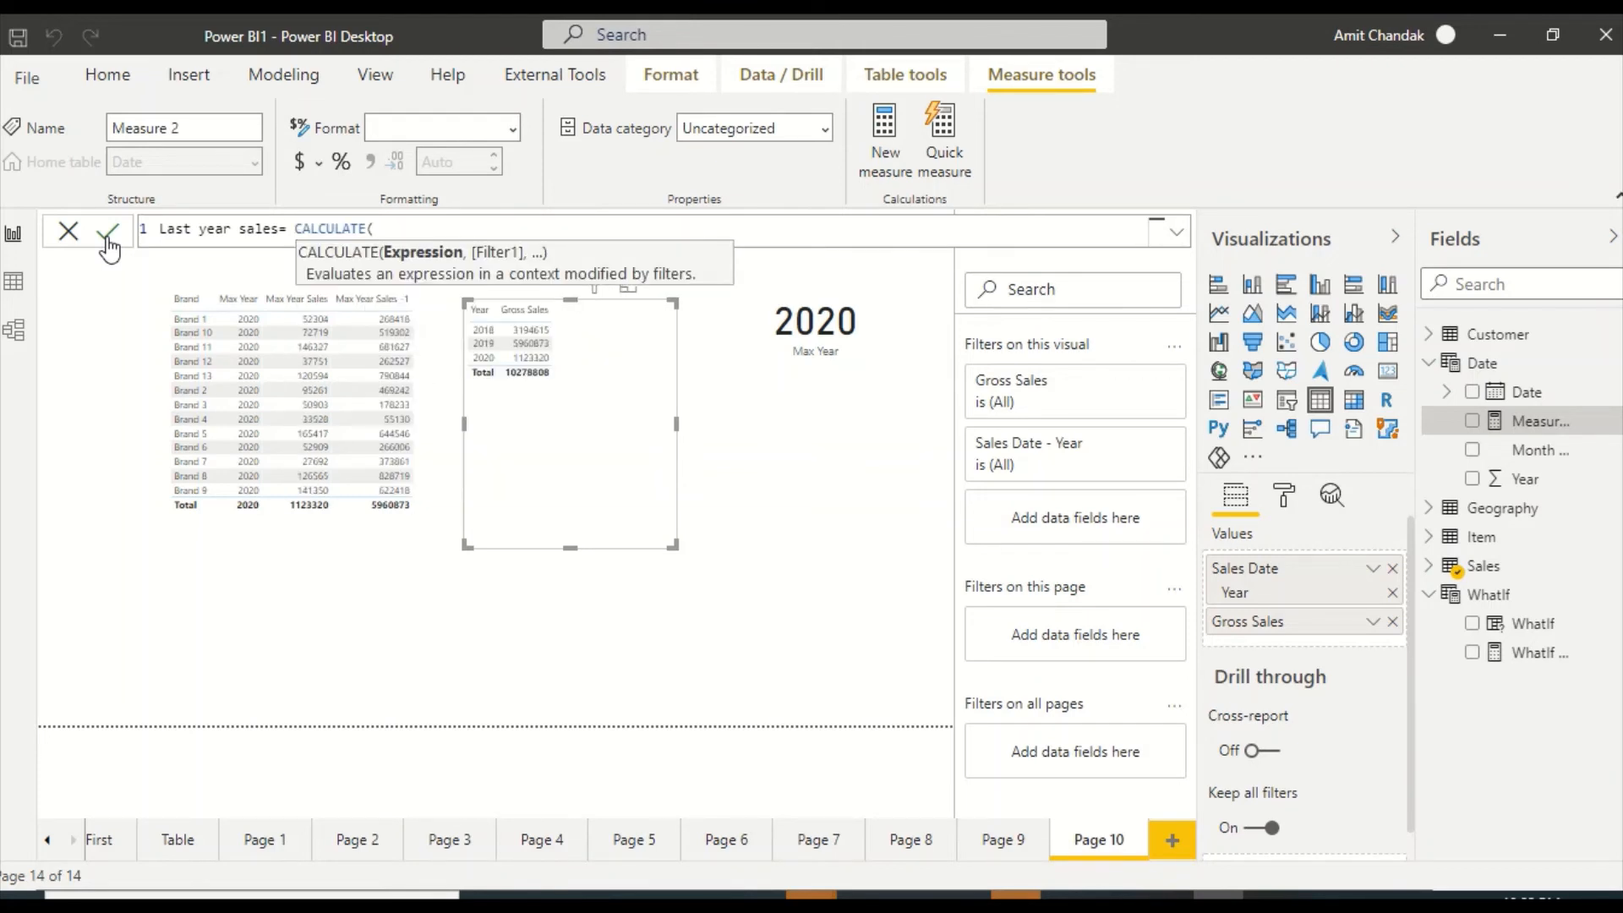
pyautogui.write('sum')
pyautogui.press('Tab')
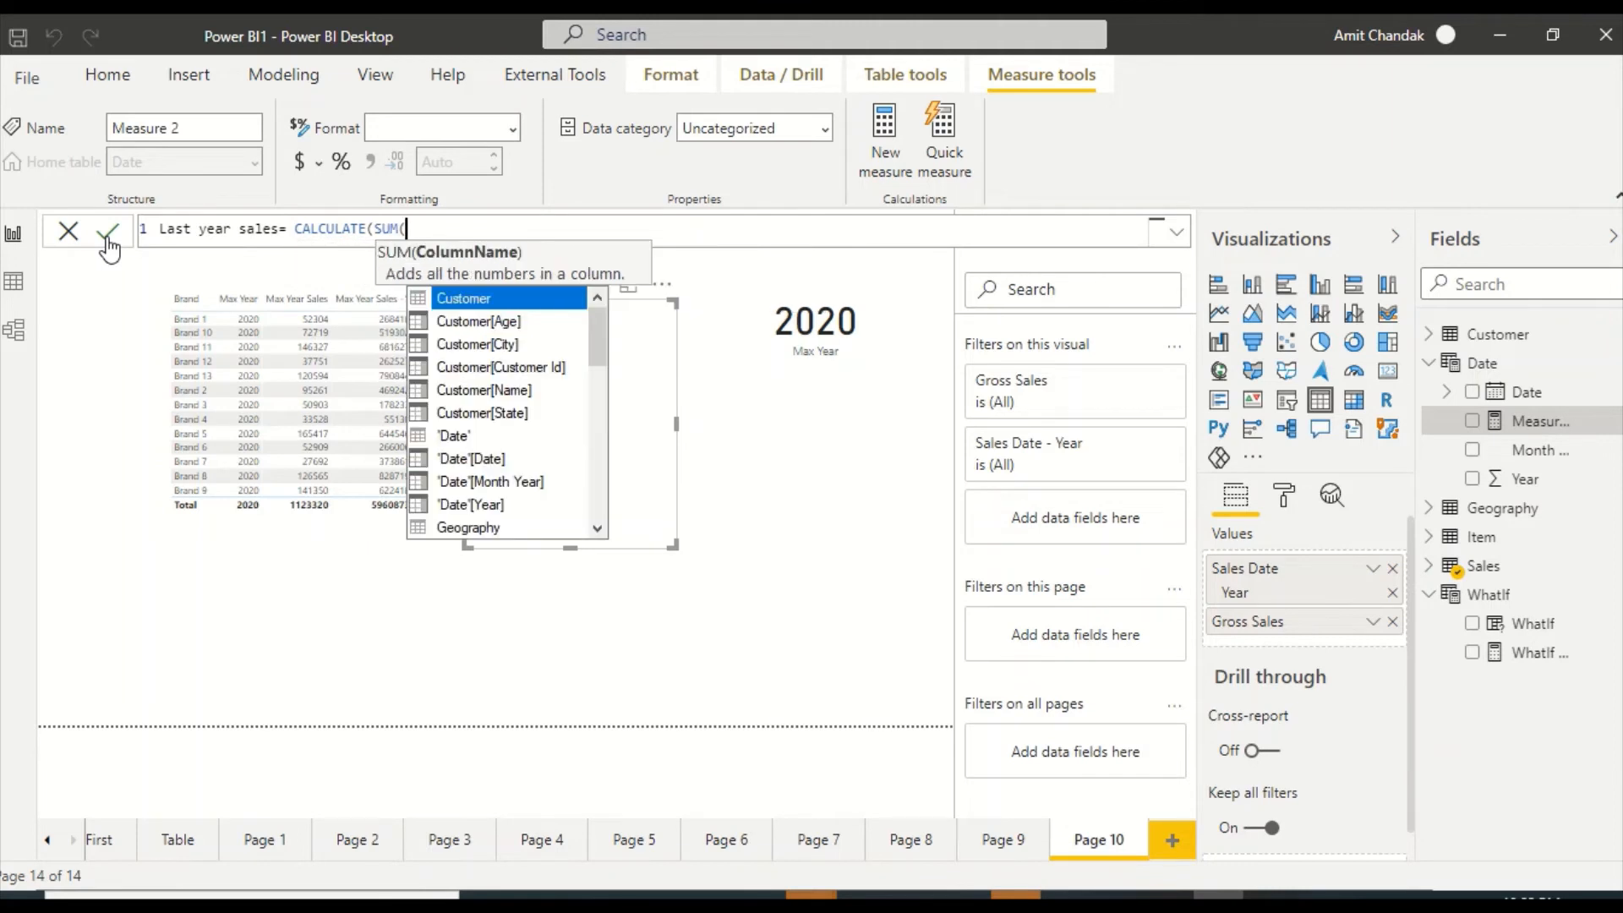
pyautogui.write('gro')
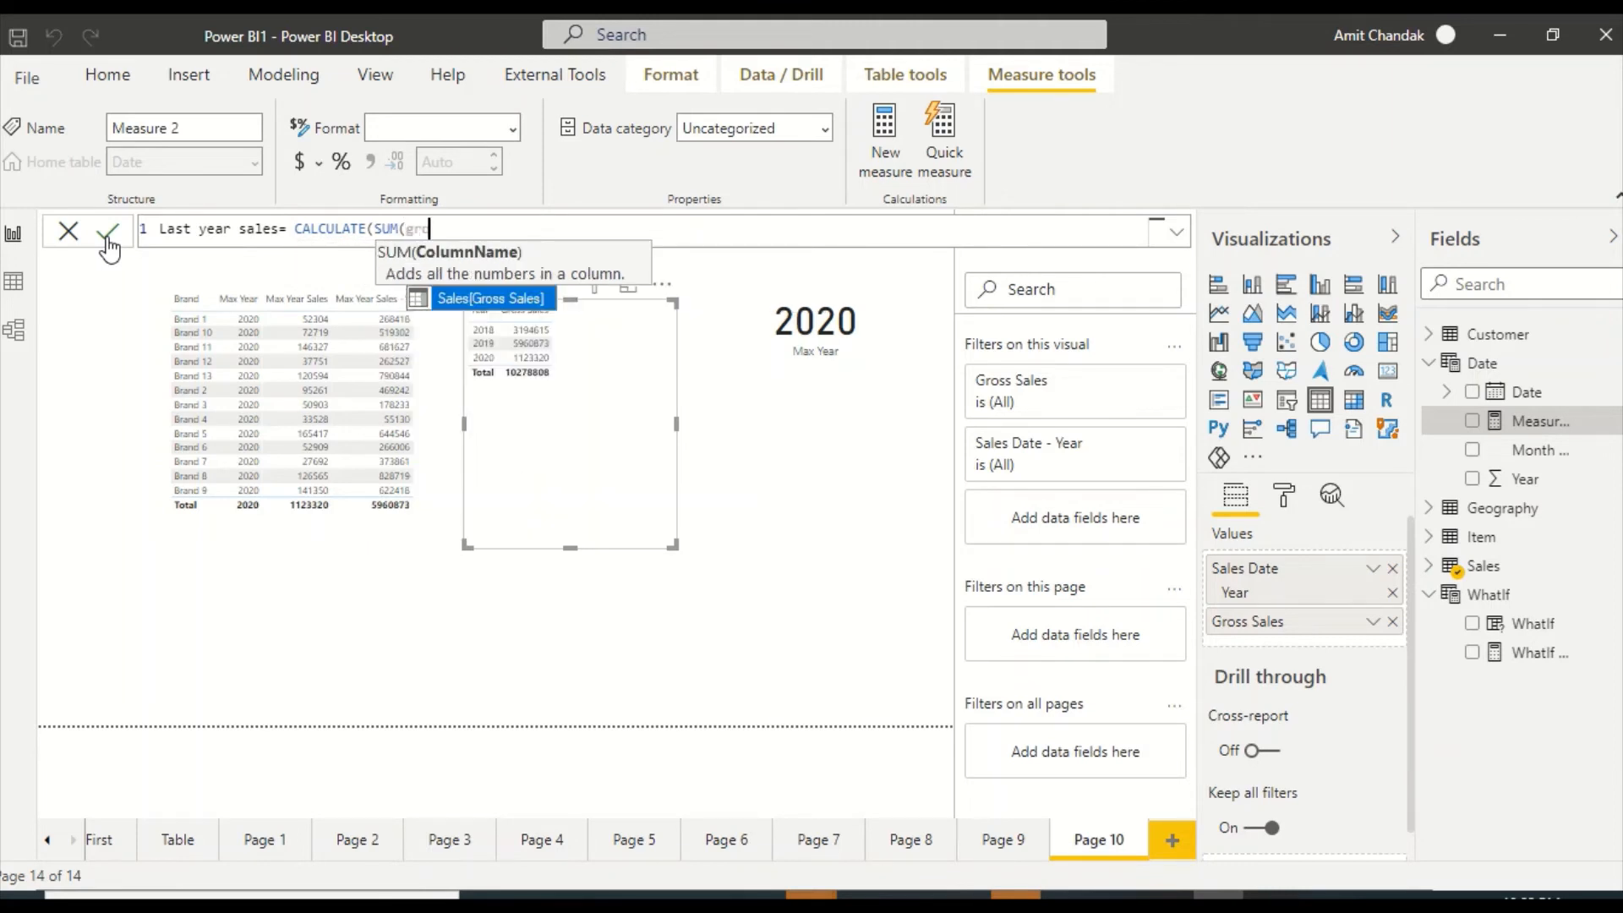
pyautogui.press('Tab')
# Close the SUM and add a DATEADD function as the filter argument of CALCULATE
pyautogui.write("), 'Date'")
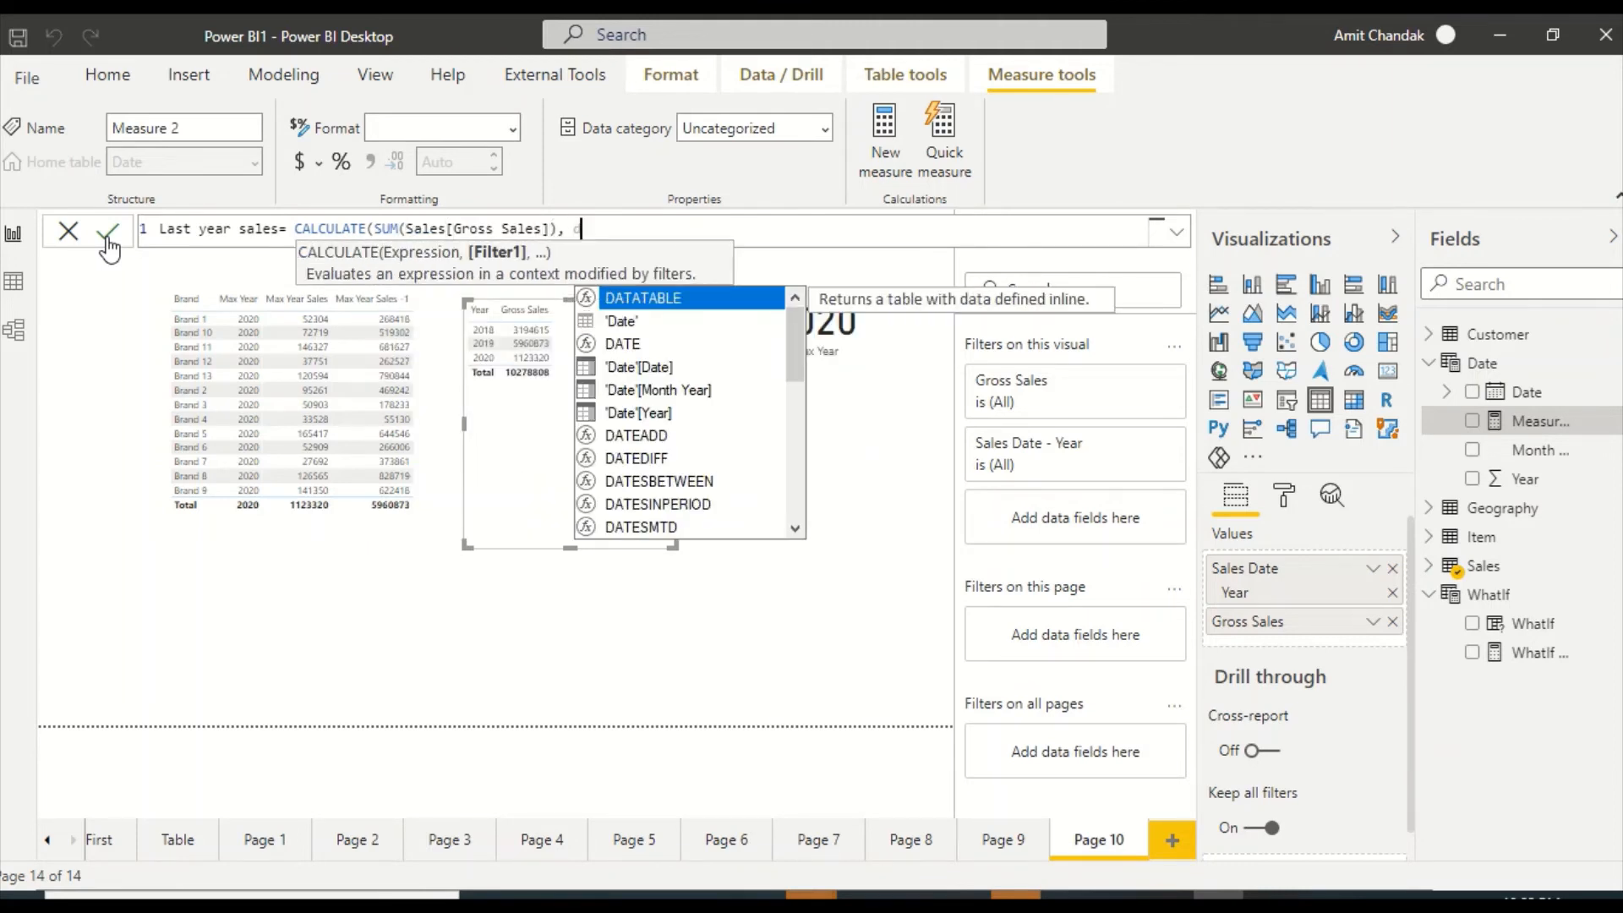
pyautogui.press('BackSpace')
pyautogui.press('BackSpace')
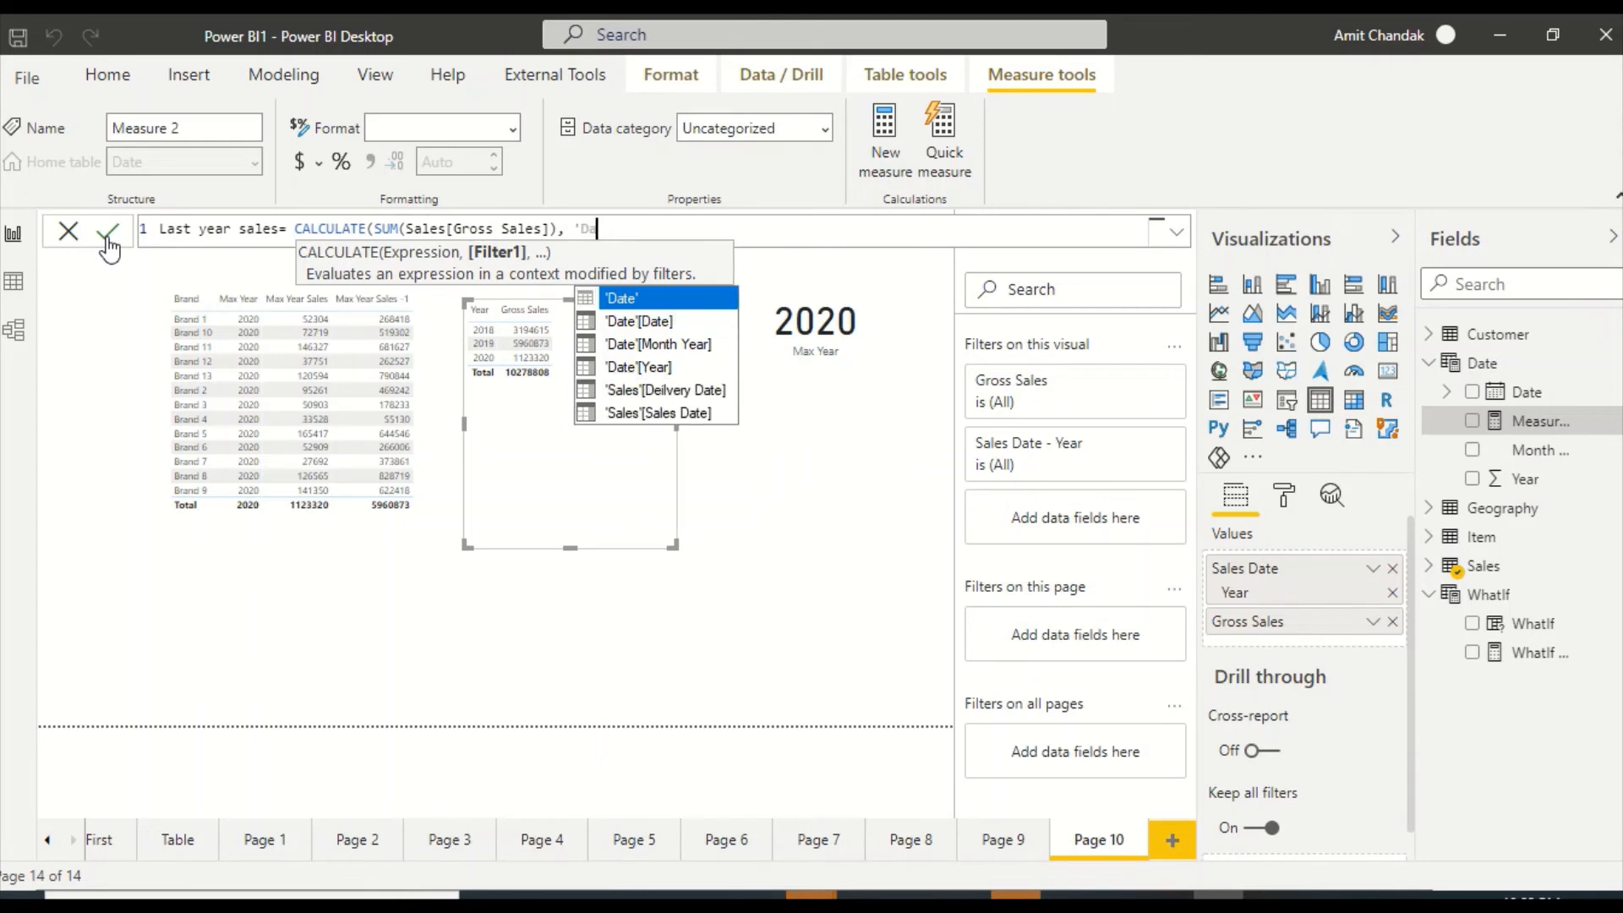
pyautogui.press('BackSpace')
pyautogui.press('BackSpace')
pyautogui.press('BackSpace')
pyautogui.write('da')
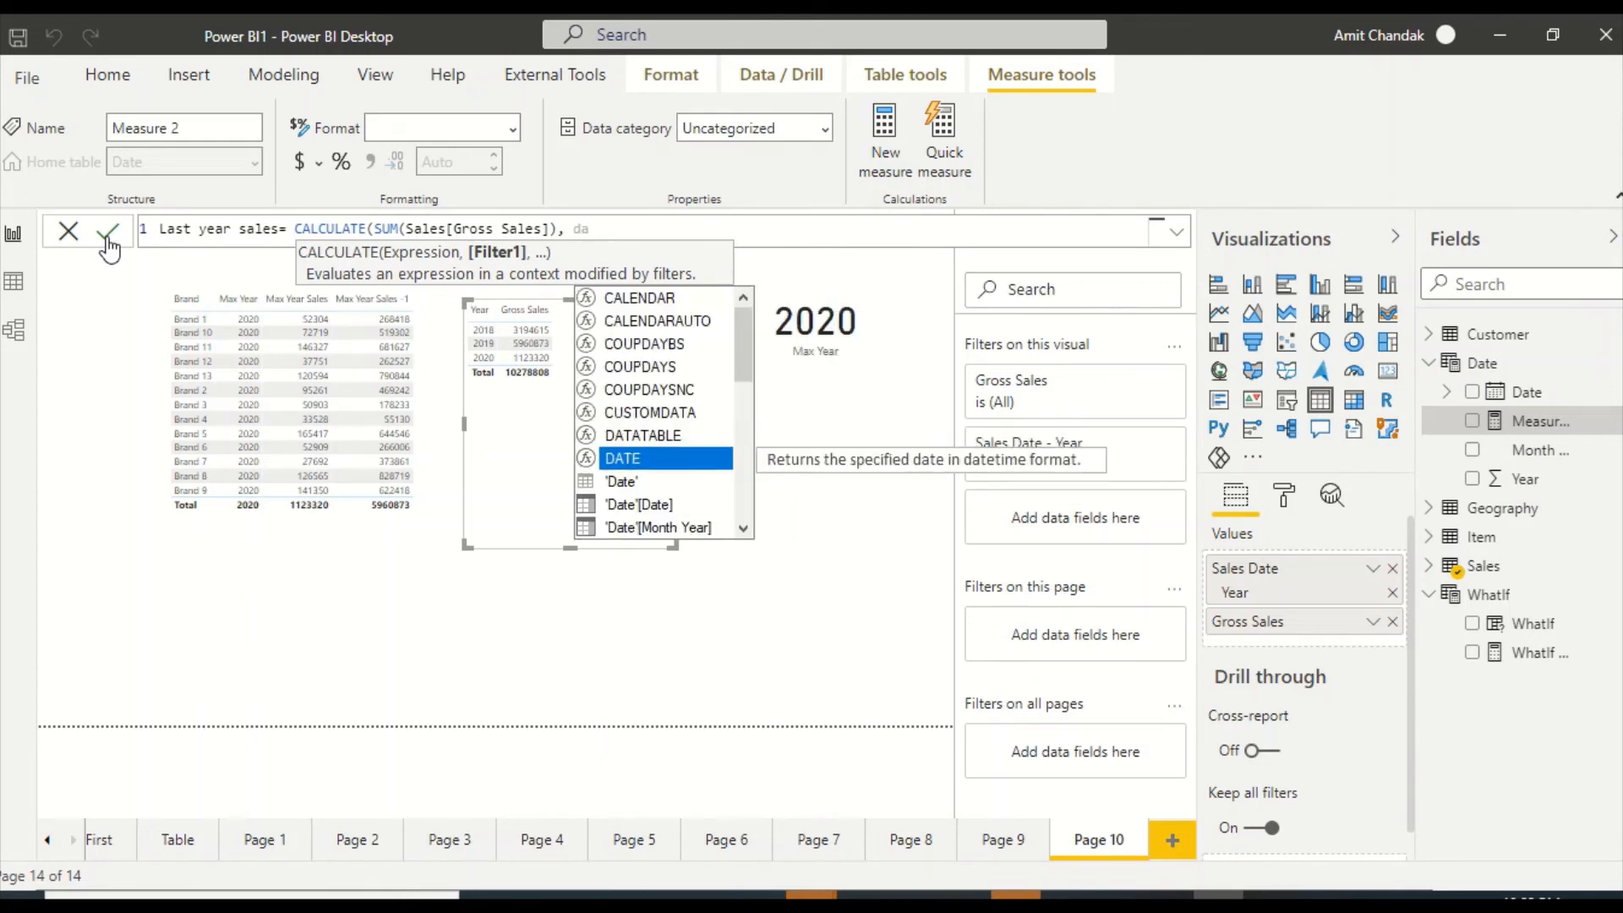
pyautogui.write('tea')
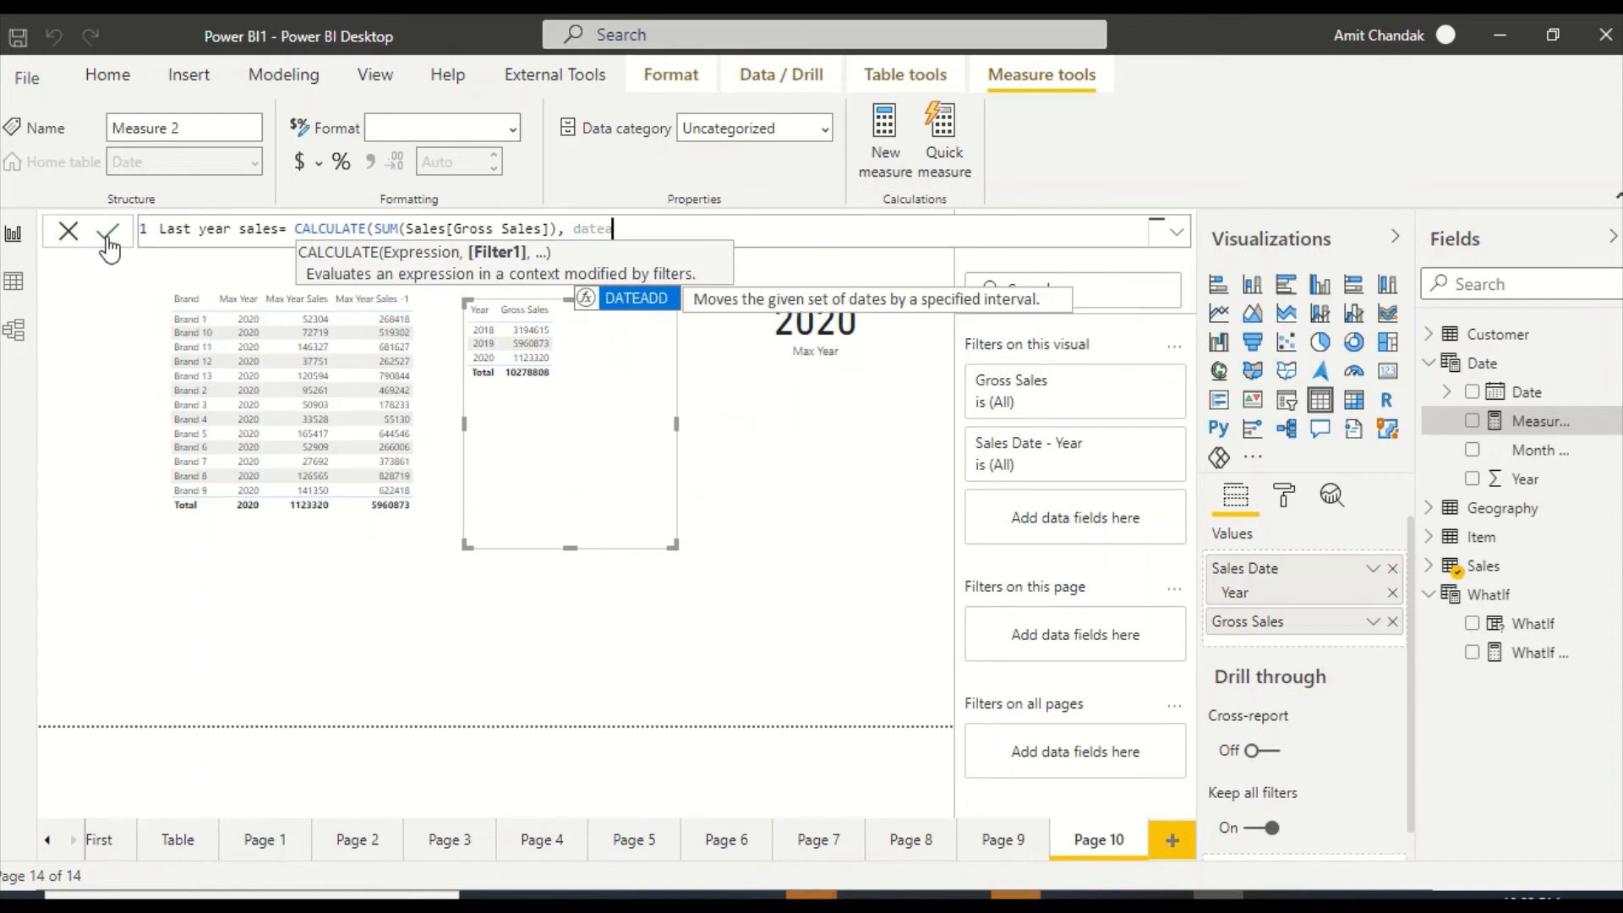
pyautogui.press('Tab')
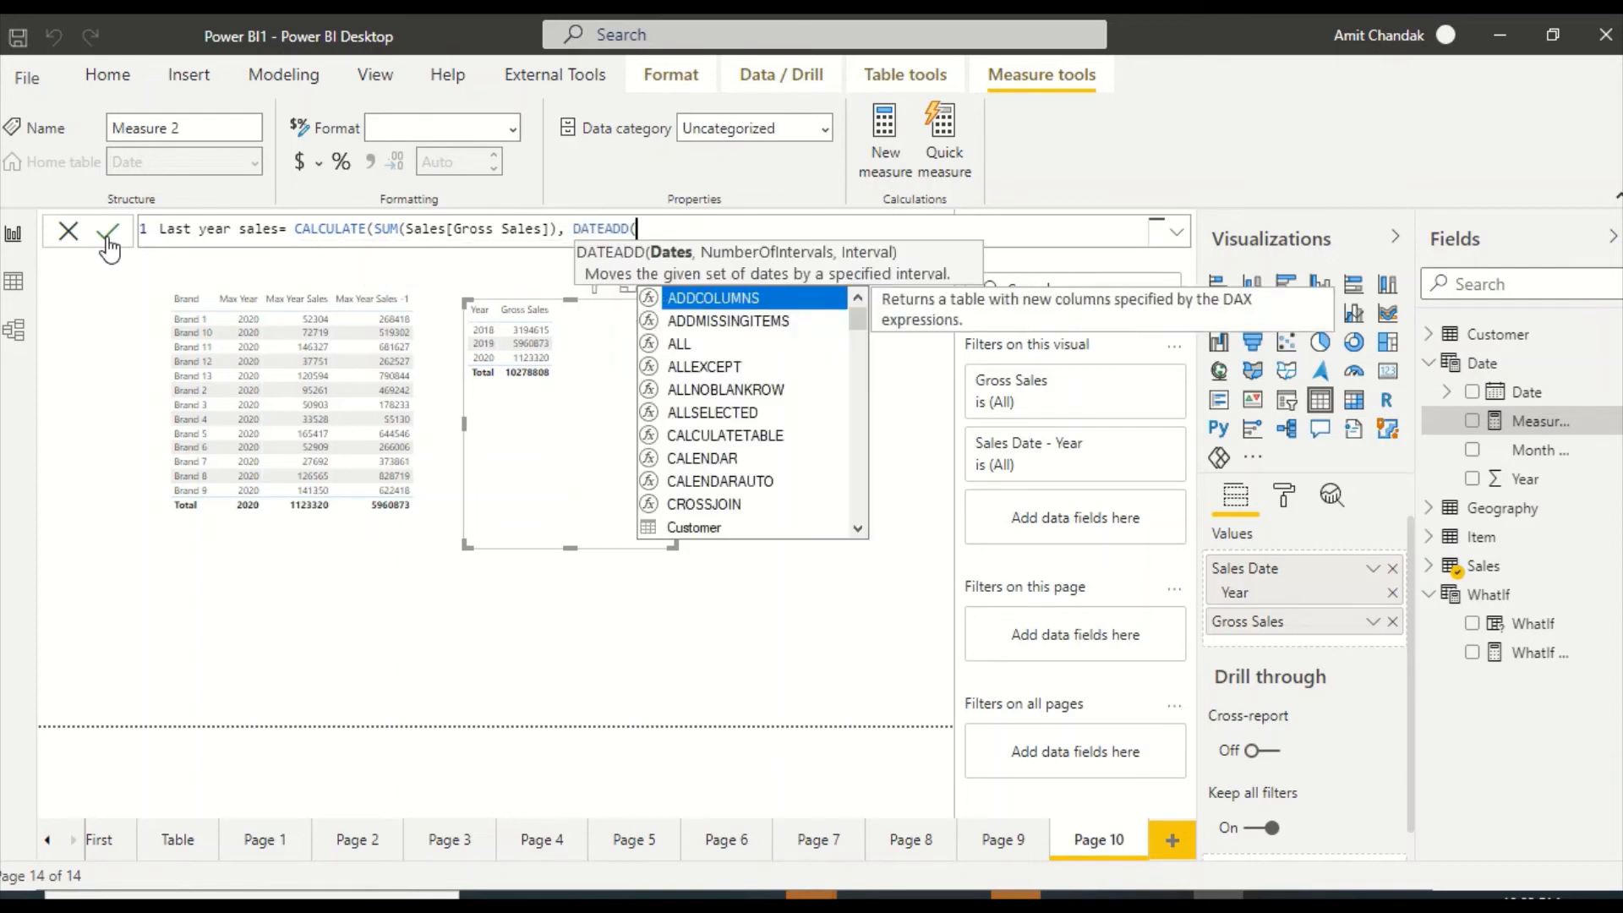
pyautogui.press('Escape')
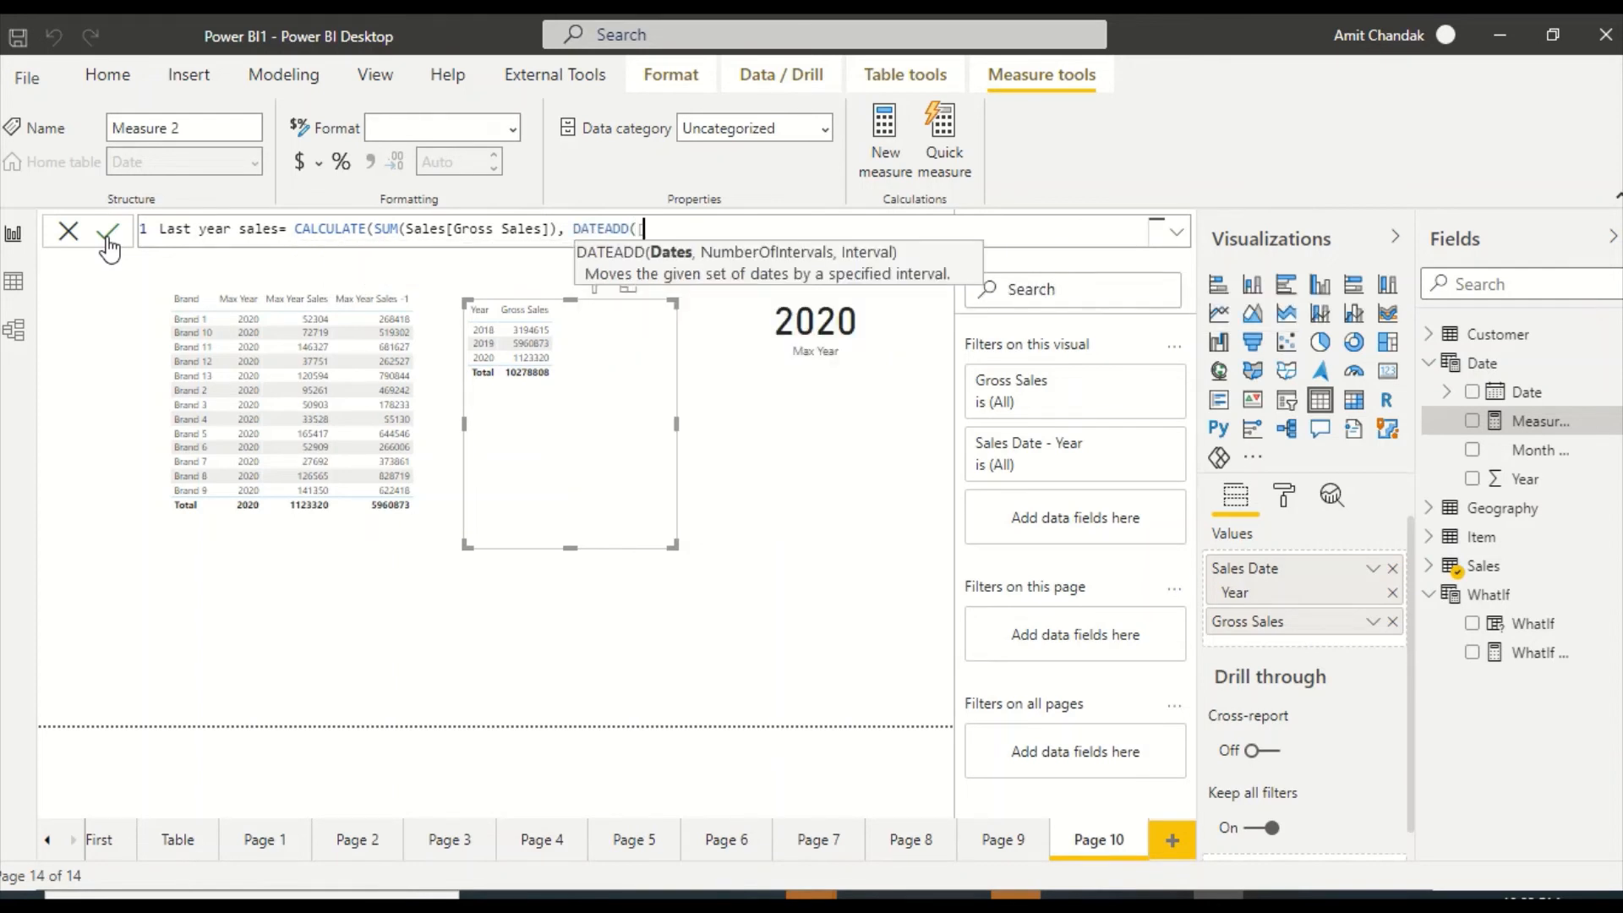
# Supply 'Date'[Date] as the dates argument of DATEADD
pyautogui.press('BackSpace')
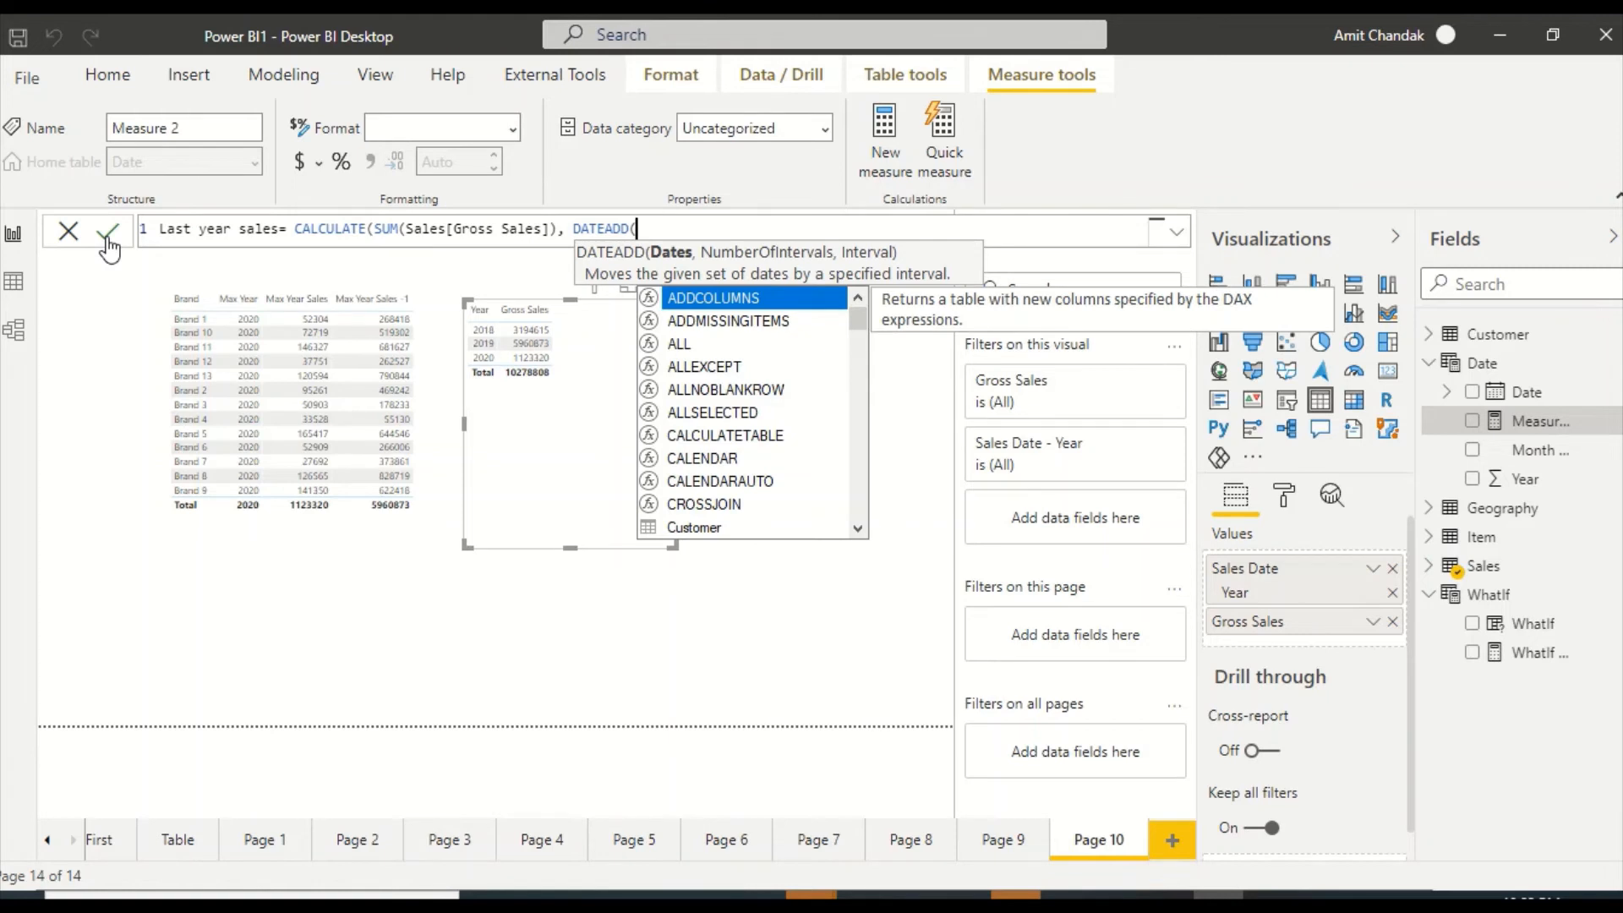
pyautogui.write('Day')
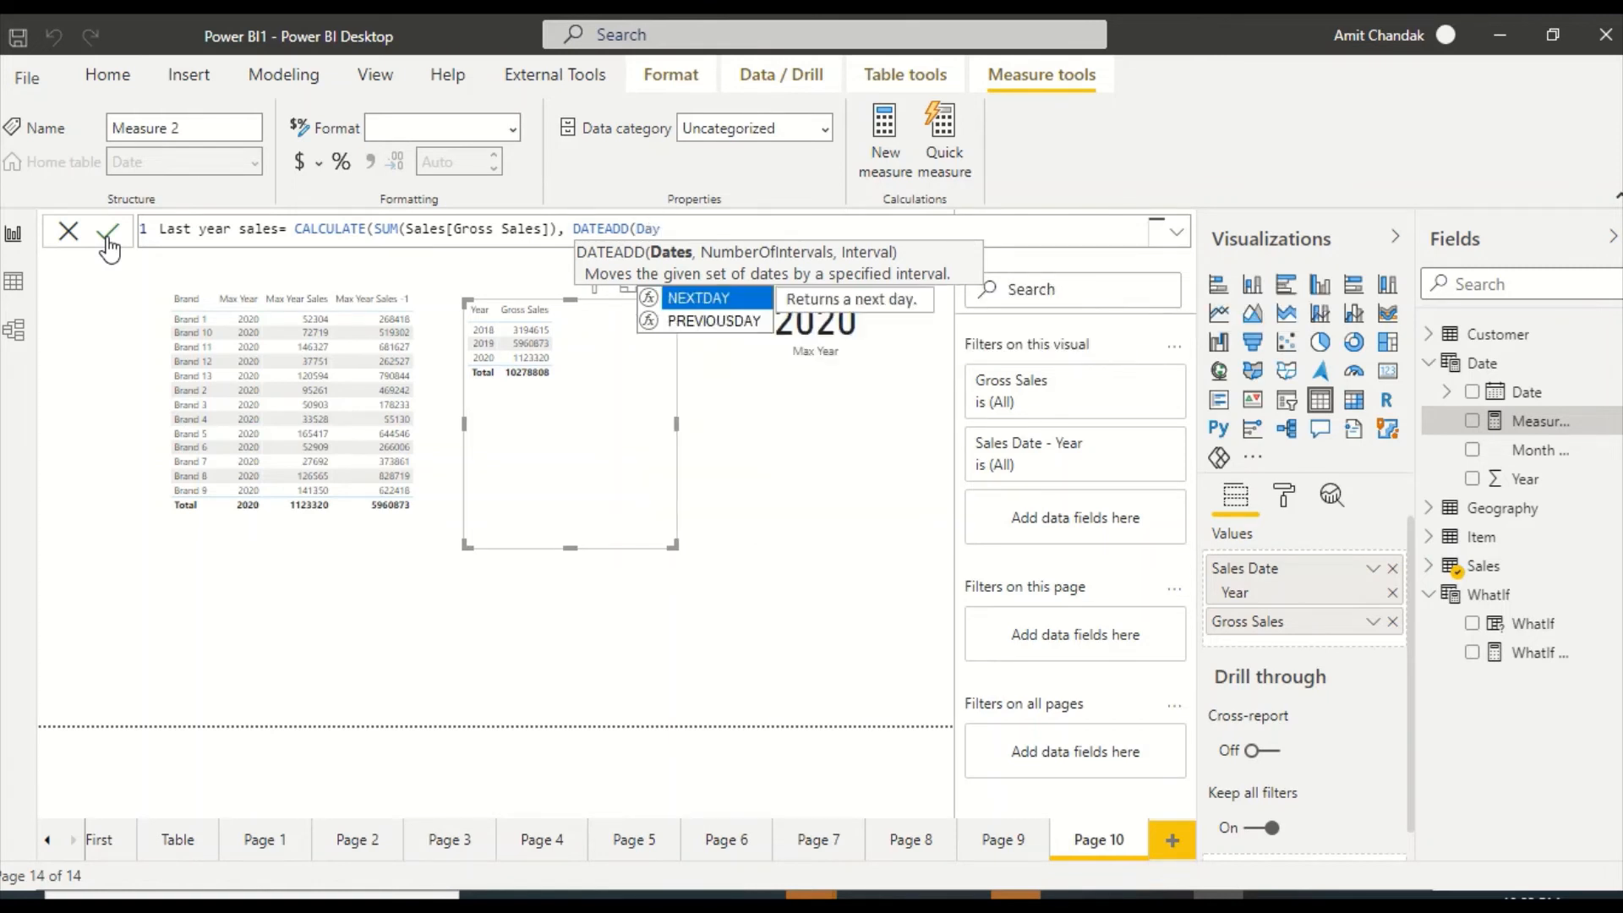
pyautogui.press('BackSpace')
pyautogui.press('BackSpace')
pyautogui.press('BackSpace')
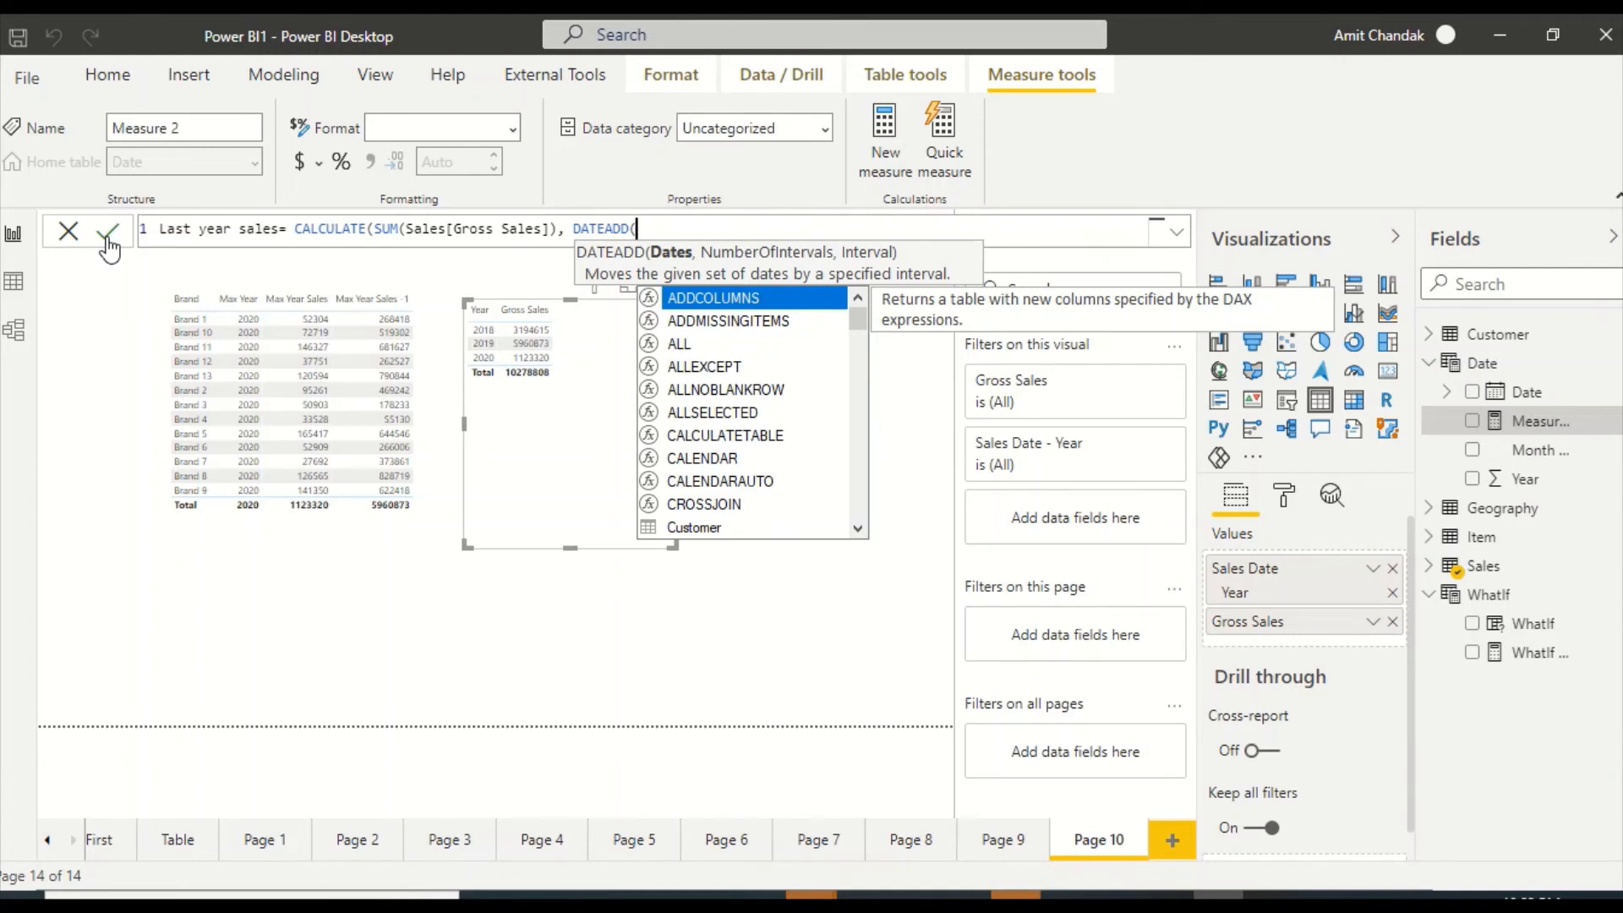
pyautogui.write('da')
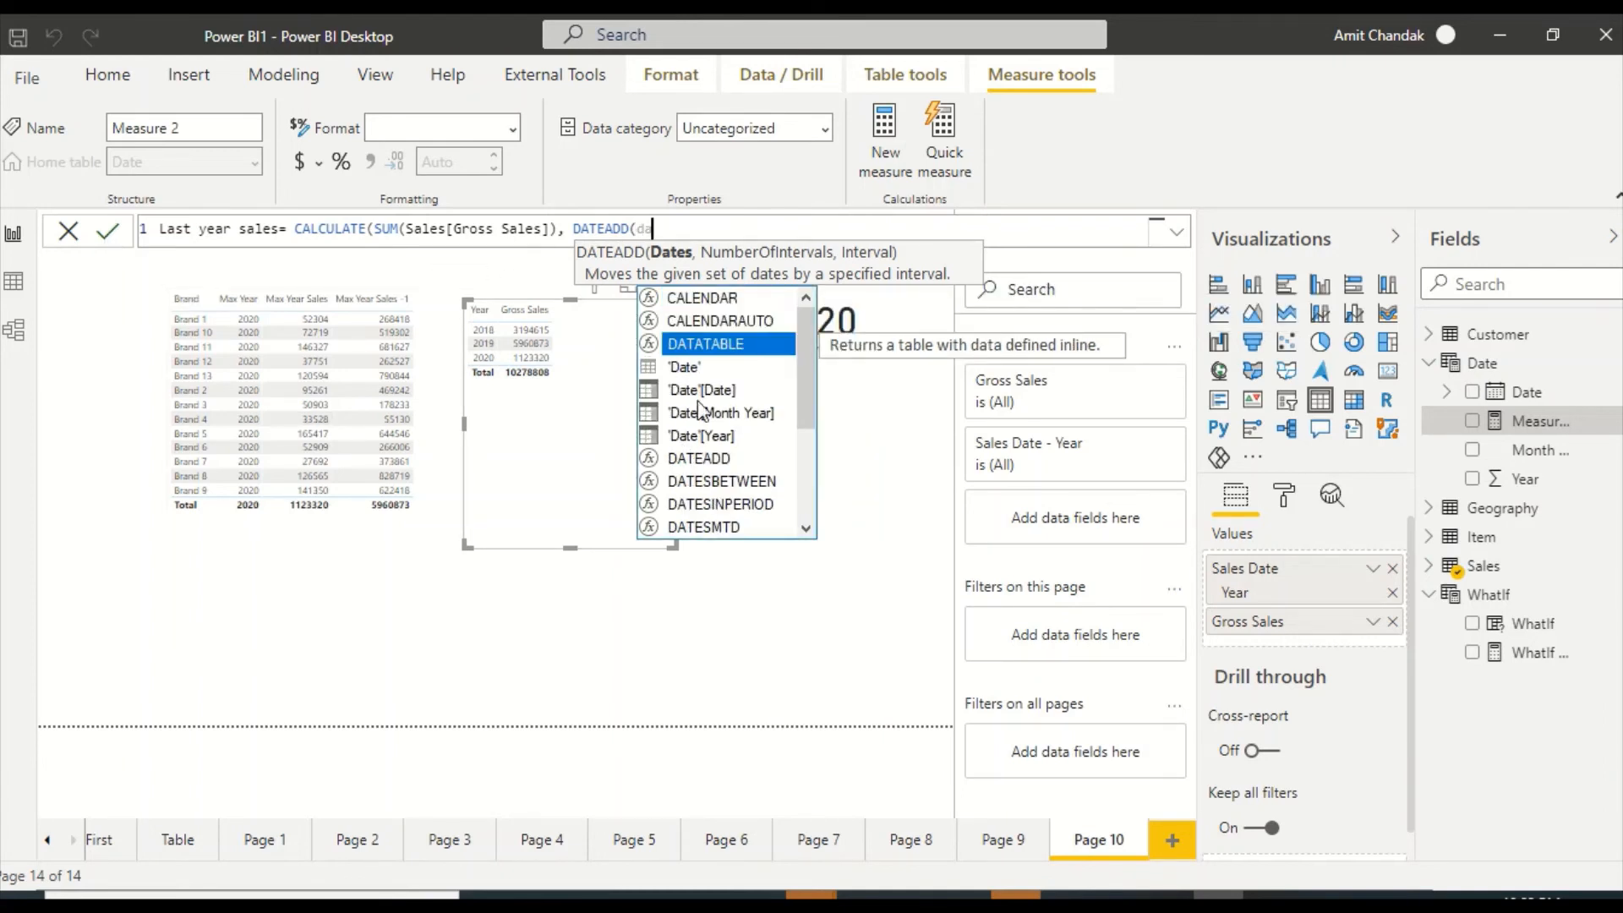
pyautogui.press('Down')
pyautogui.press('Down')
pyautogui.press('Tab')
pyautogui.write(',')
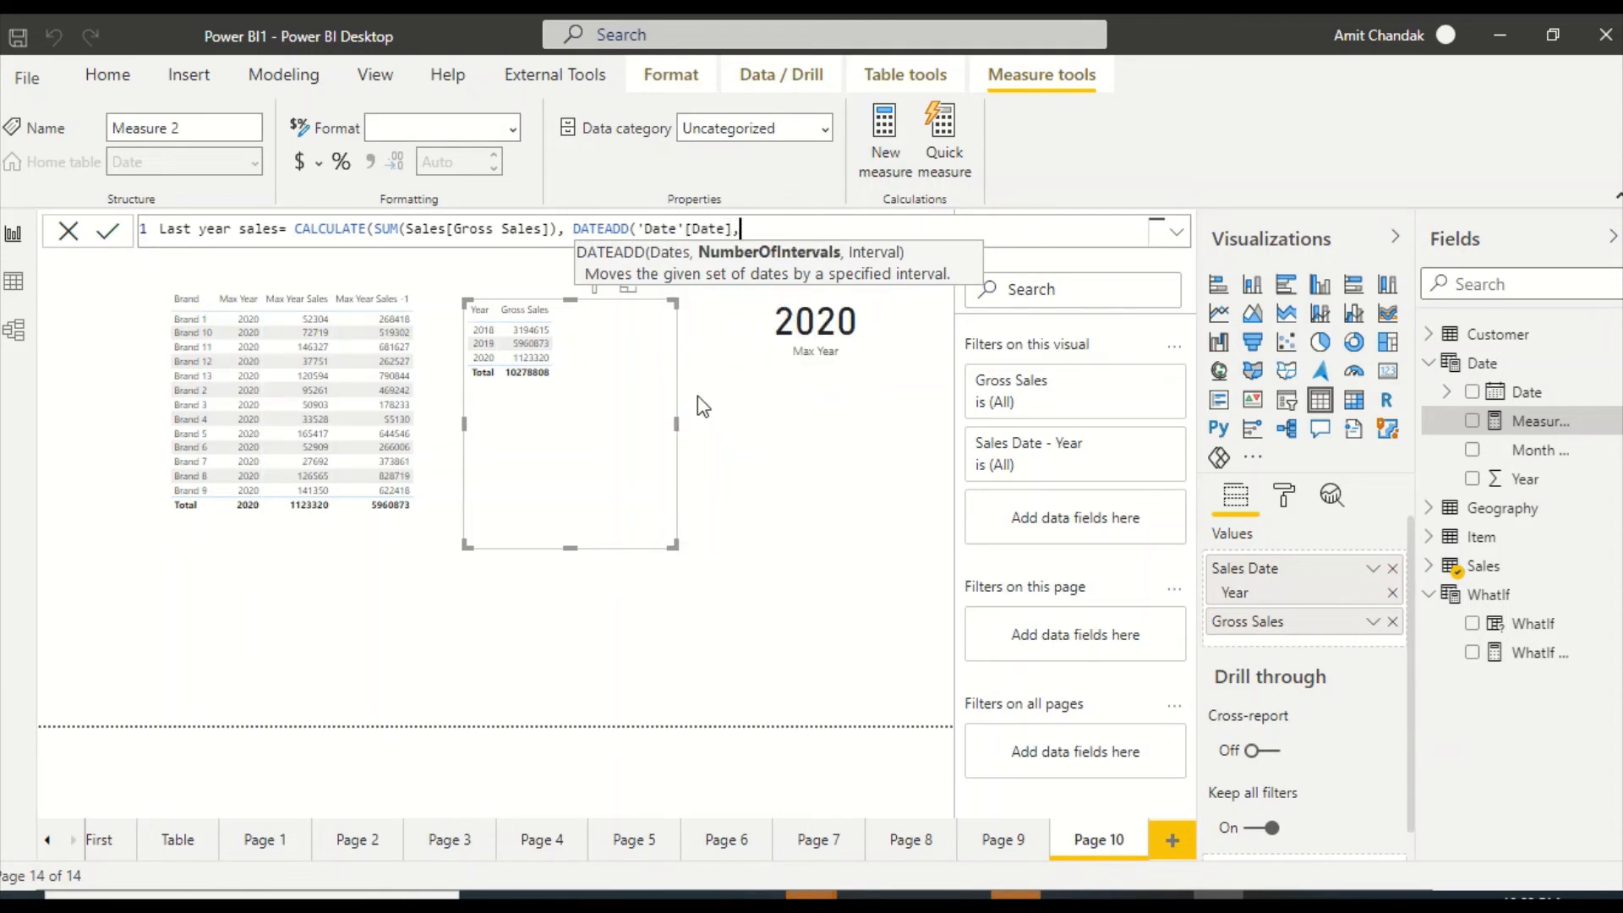
# Set the DATEADD shift to -1 with the YEAR interval, close the formula and commit the measure
pyautogui.write('-1,')
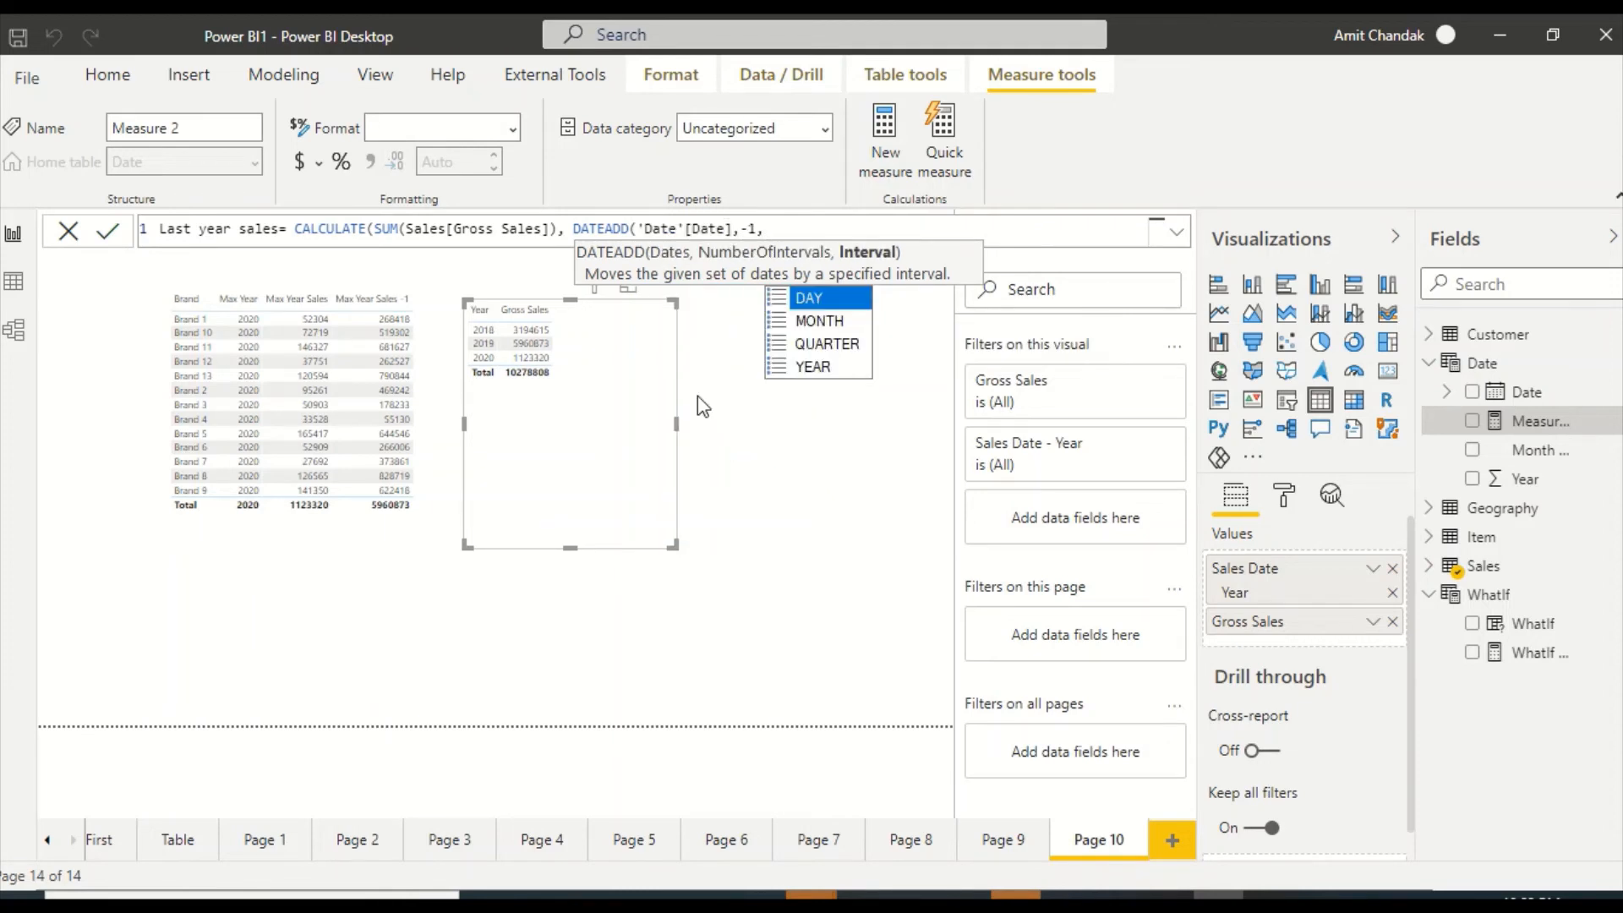
pyautogui.press('Down')
pyautogui.press('Down')
pyautogui.press('Down')
pyautogui.press('Tab')
pyautogui.write('))')
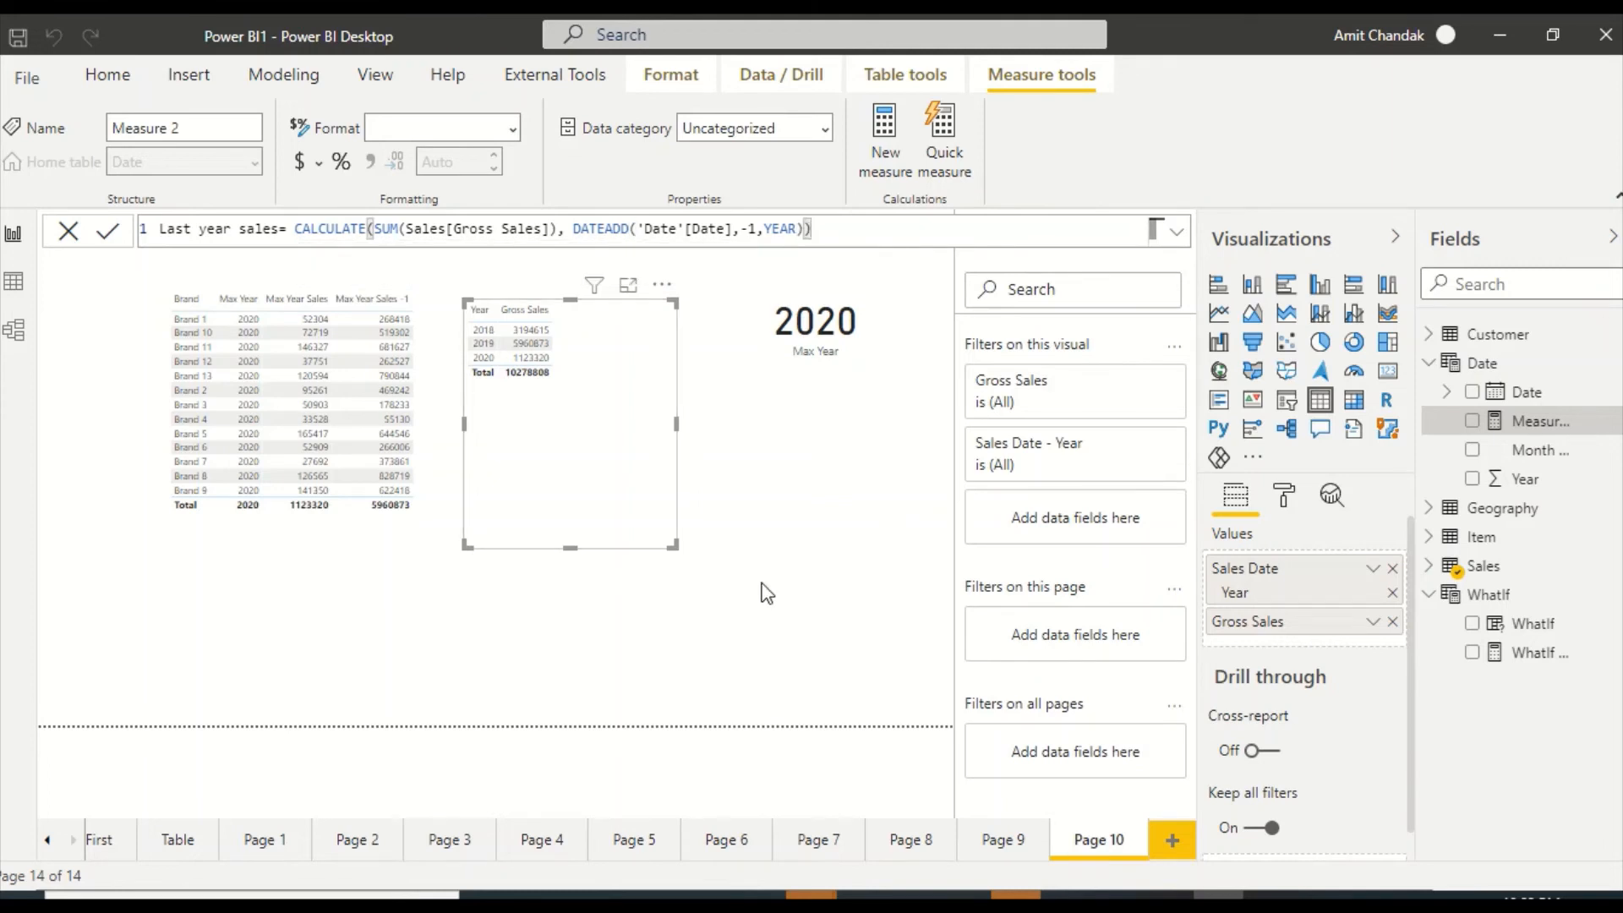
pyautogui.press('Return')
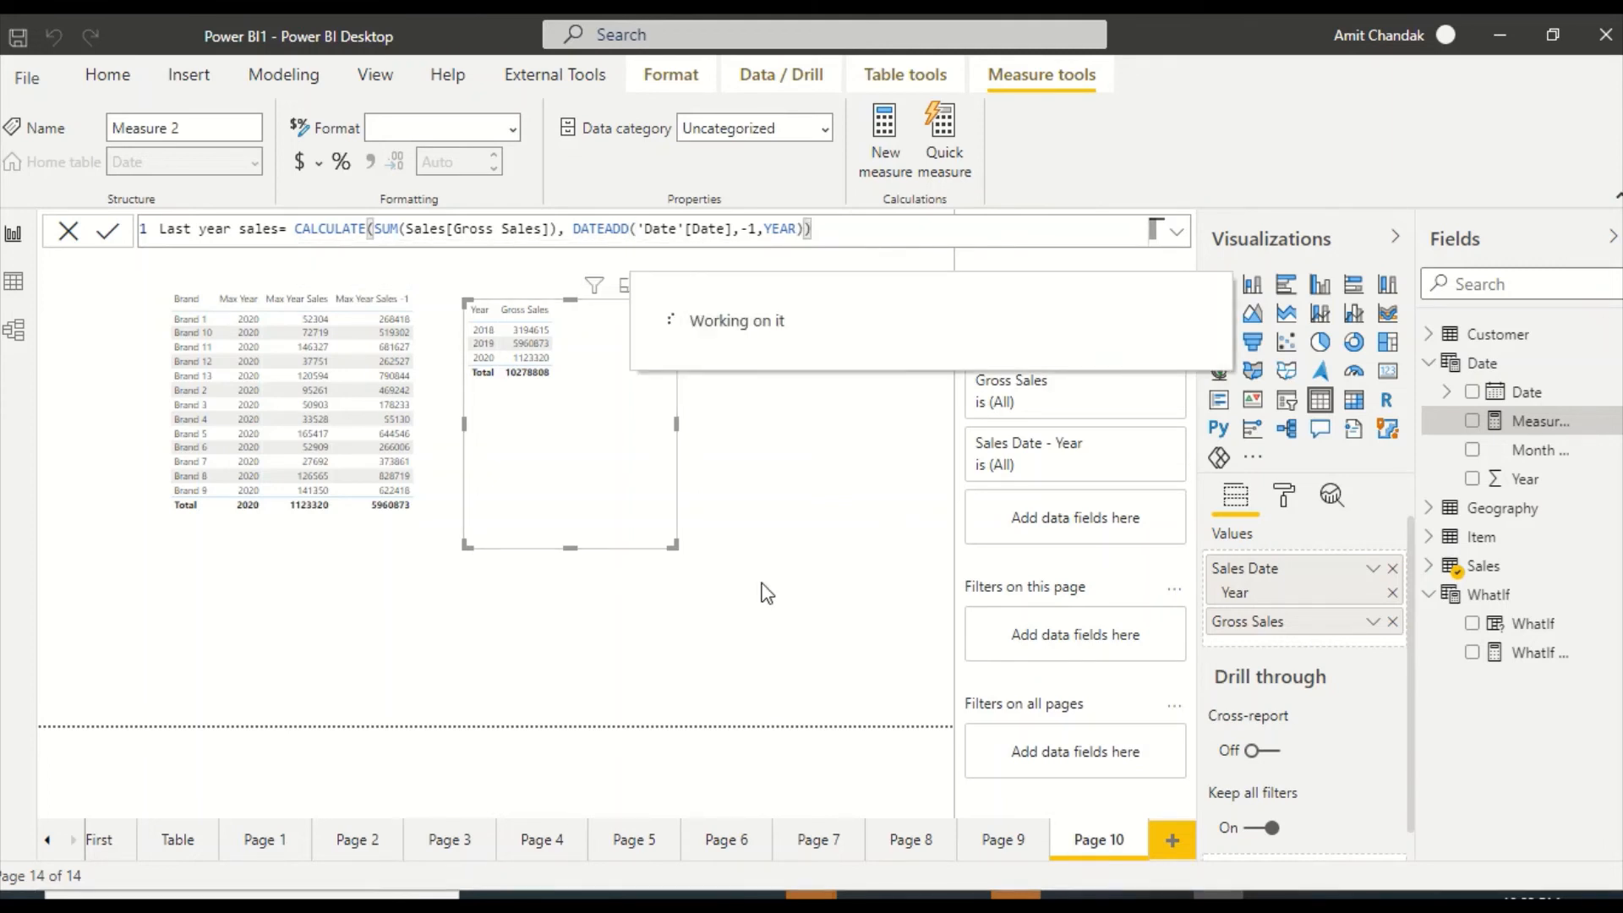
# In the model view, create a relationship between the Date table's Date column and Sales Date in the Sales table
pyautogui.click(16, 330)
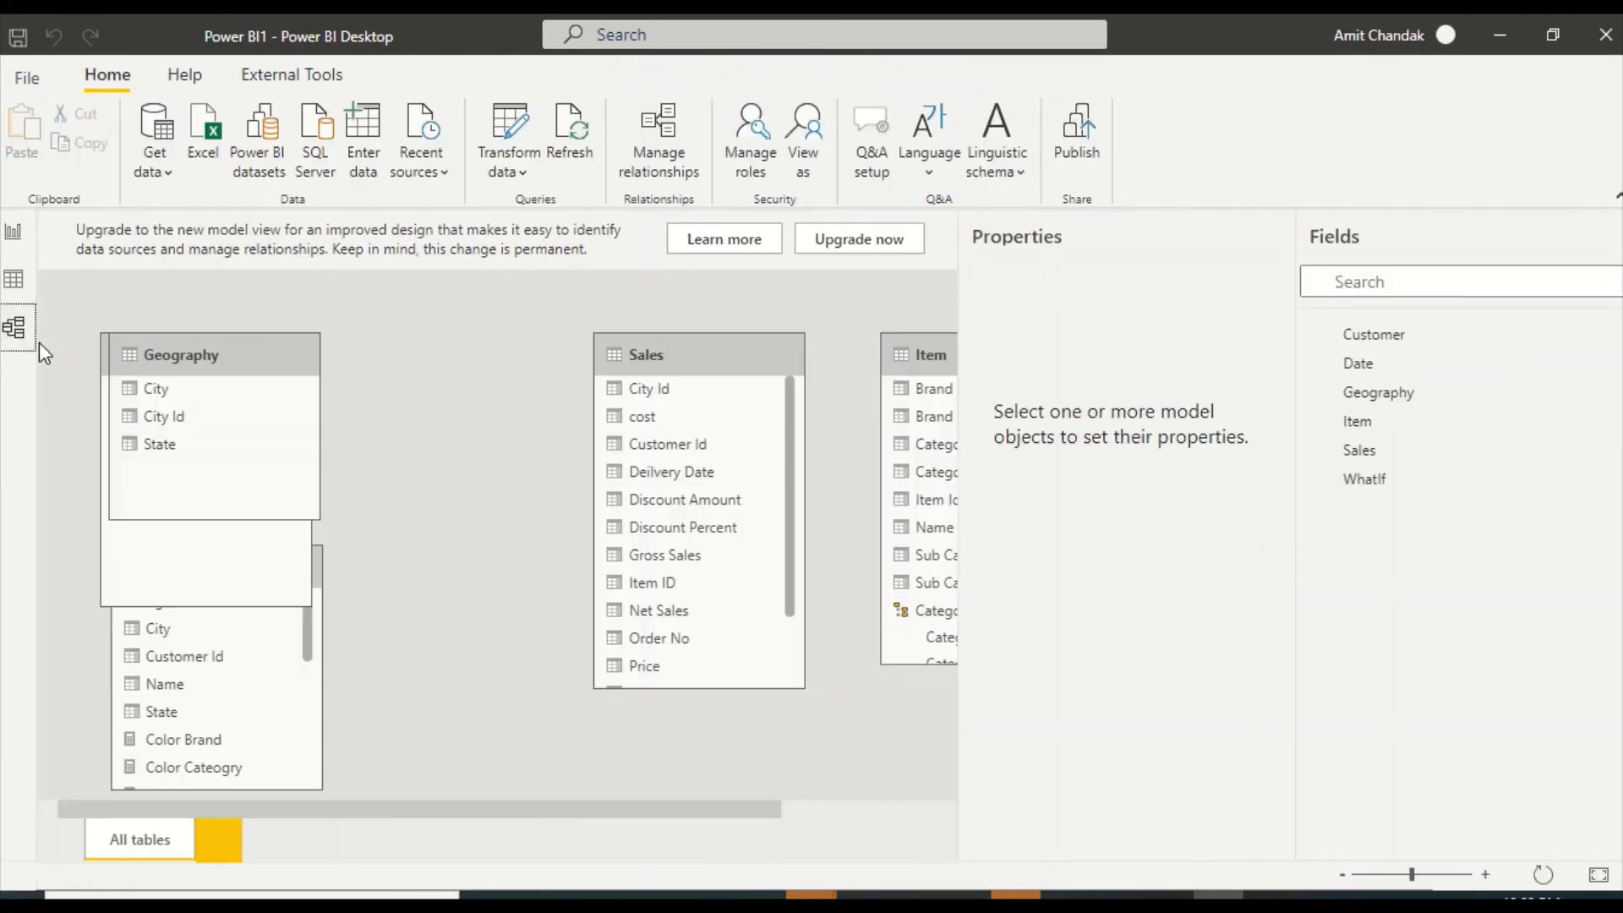
pyautogui.click(1276, 238)
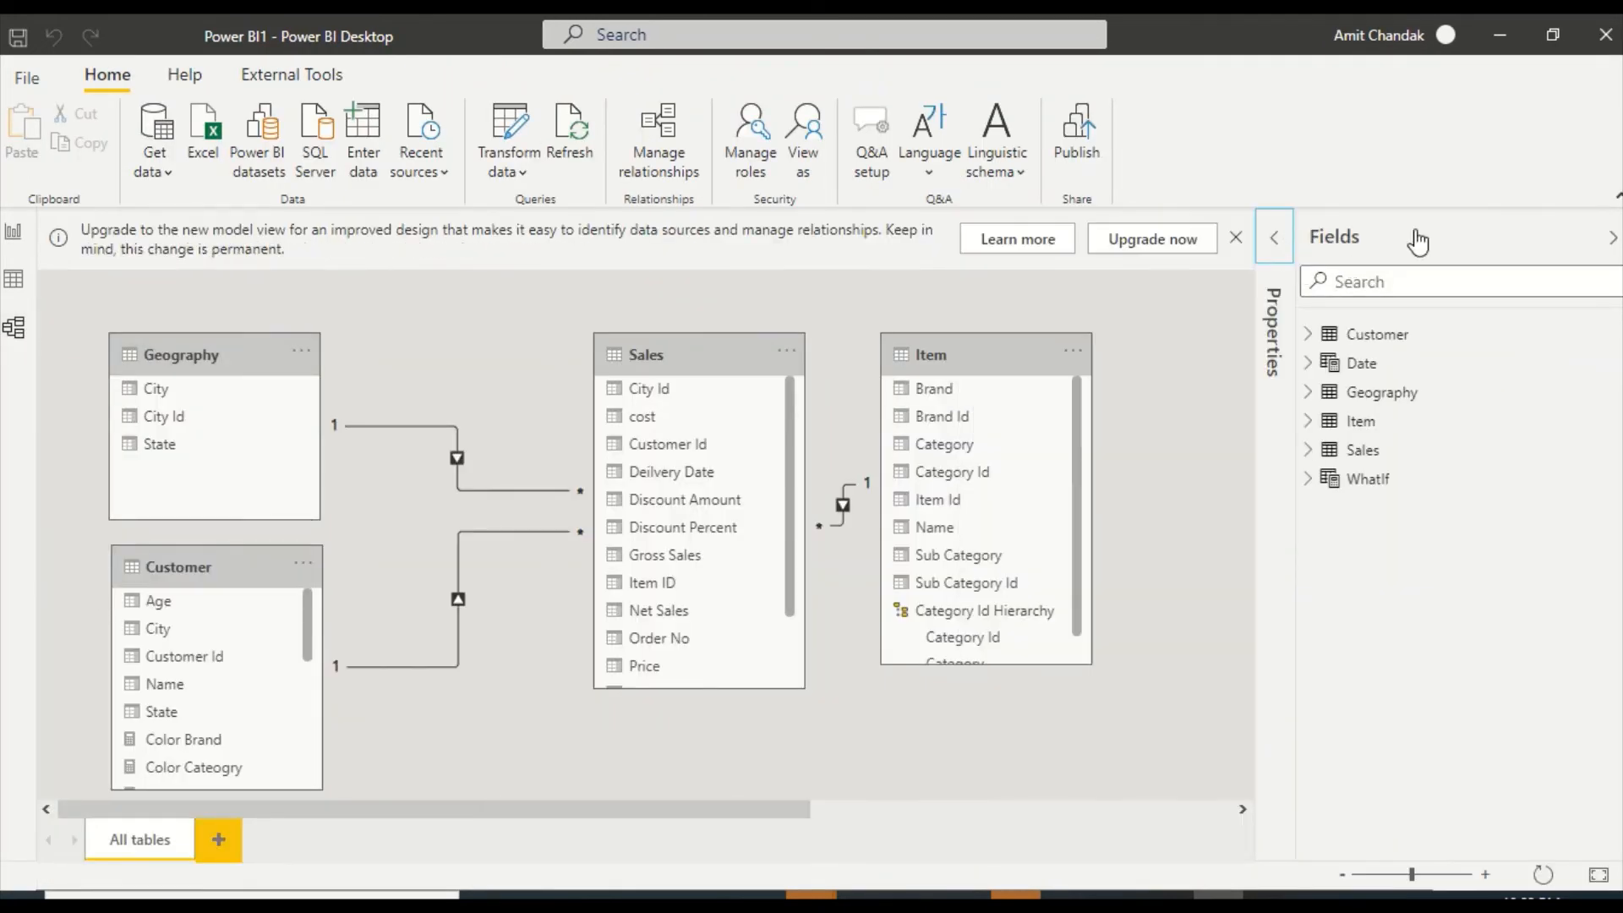
pyautogui.scroll(-1, 601, 493)
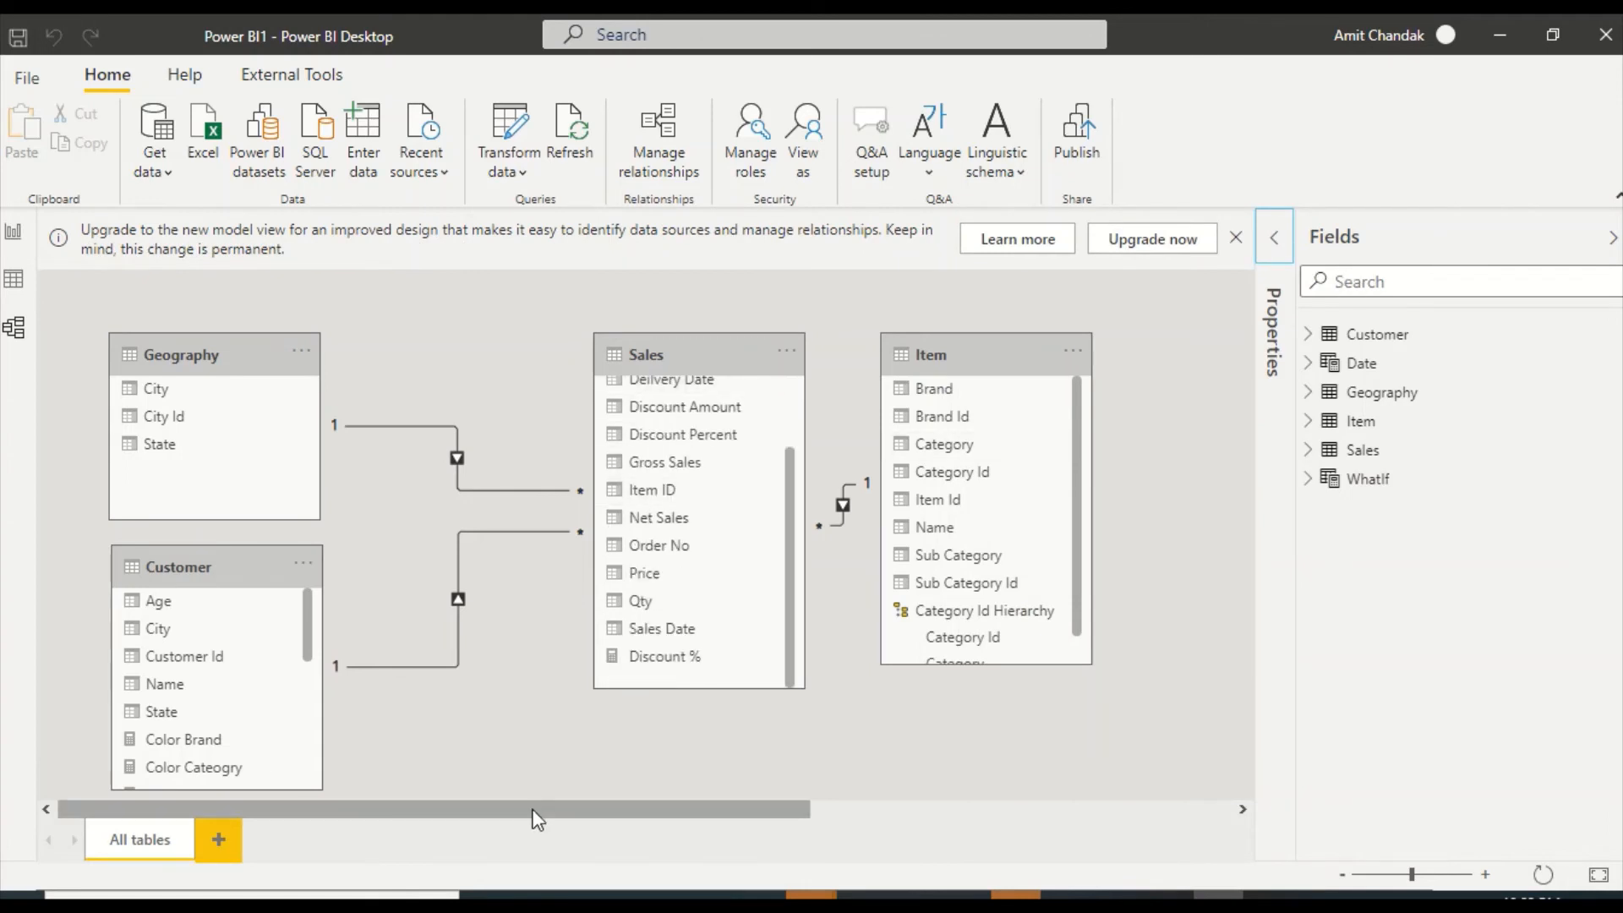
pyautogui.moveTo(536, 810); pyautogui.dragTo(905, 789)
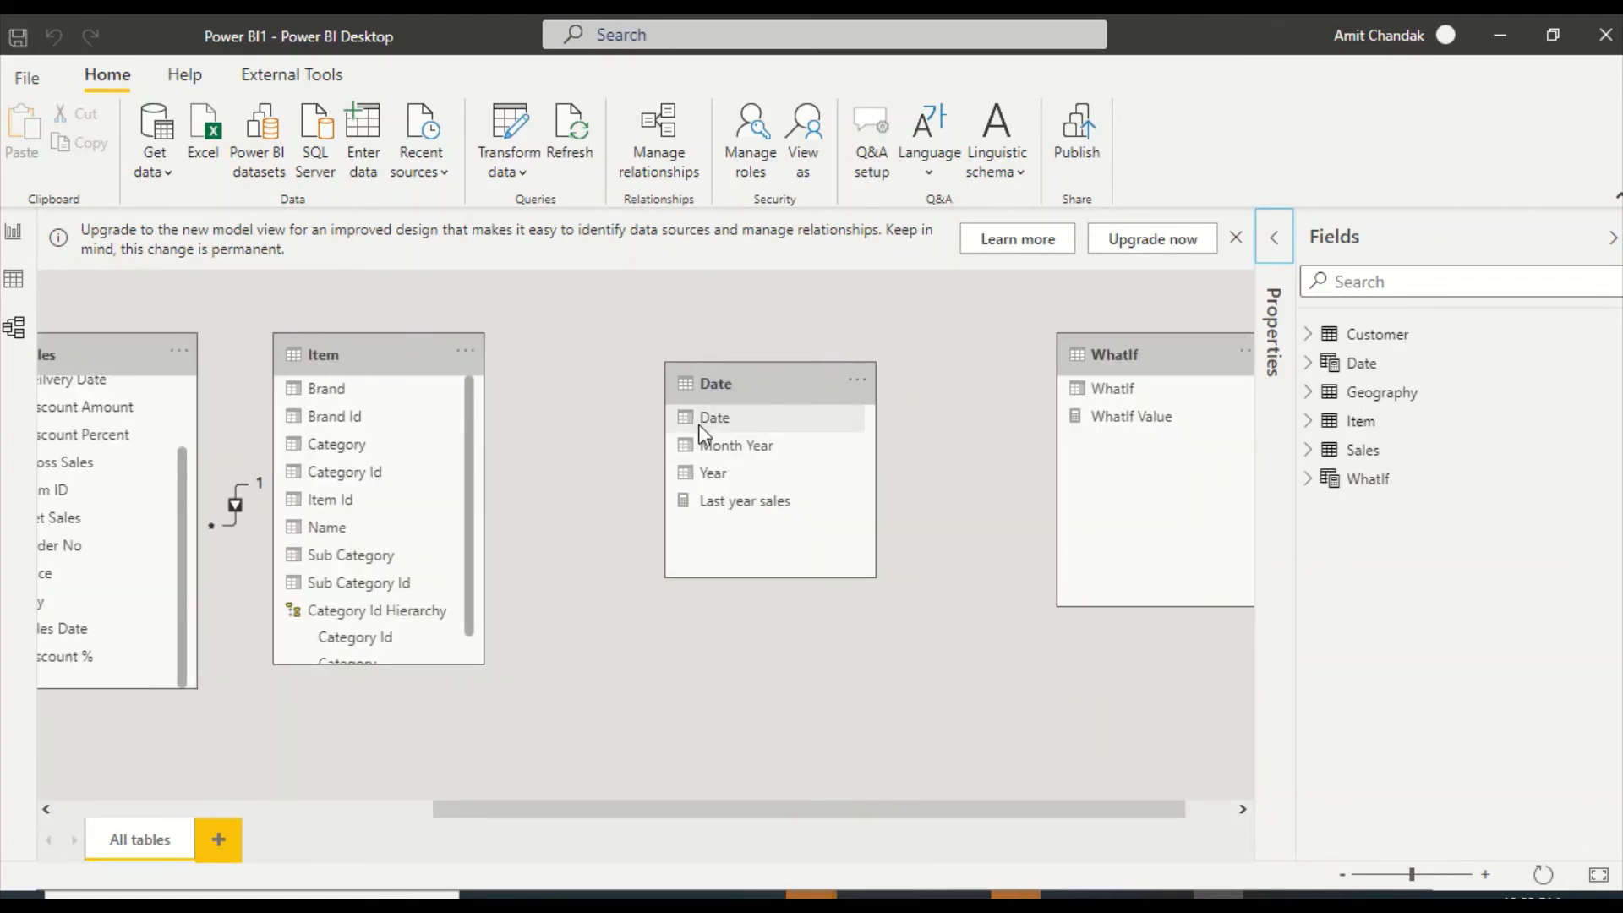
pyautogui.moveTo(504, 801); pyautogui.dragTo(423, 813)
pyautogui.moveTo(855, 418); pyautogui.dragTo(203, 633)
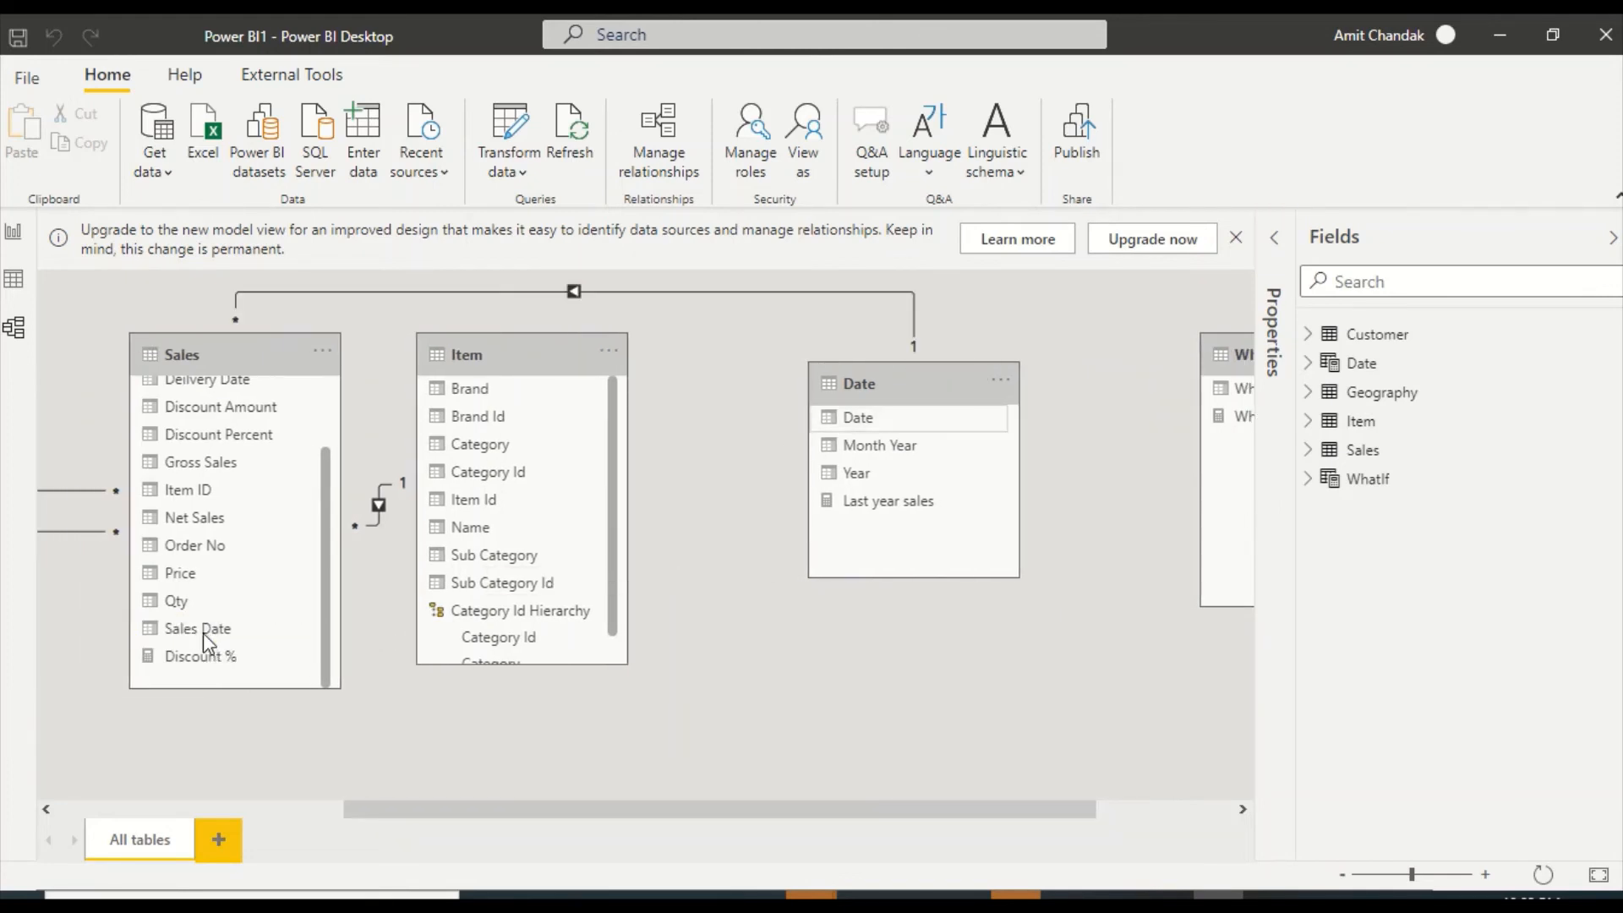
# Mark the Date table as a date table, using Date as its date column
pyautogui.rightClick(1362, 372)
pyautogui.moveTo(1433, 590)
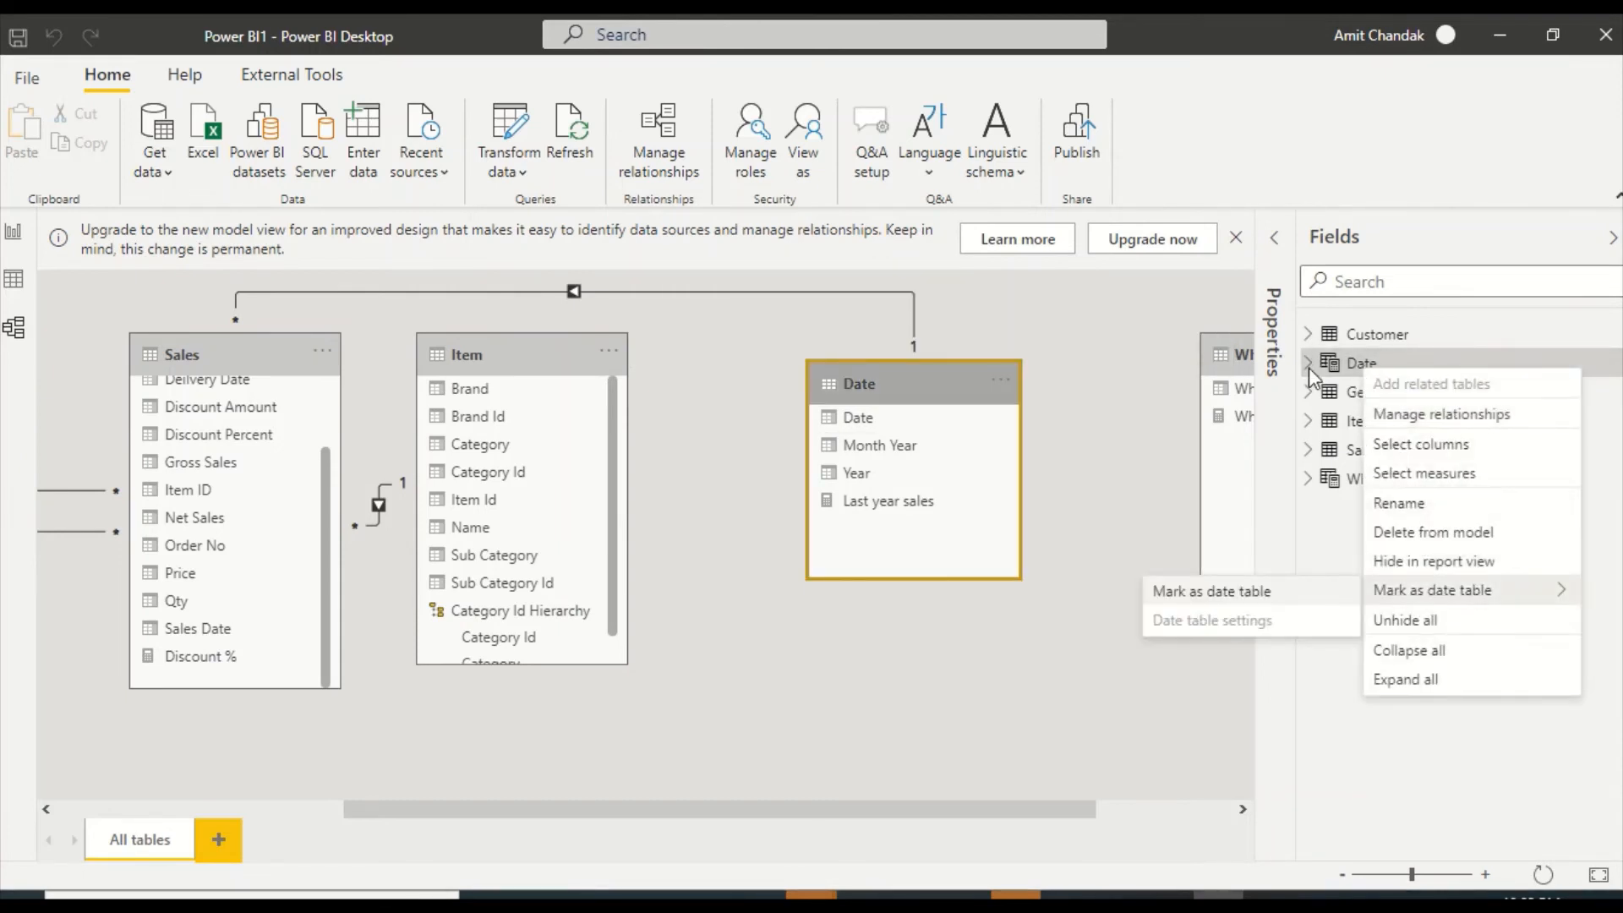
pyautogui.click(1308, 363)
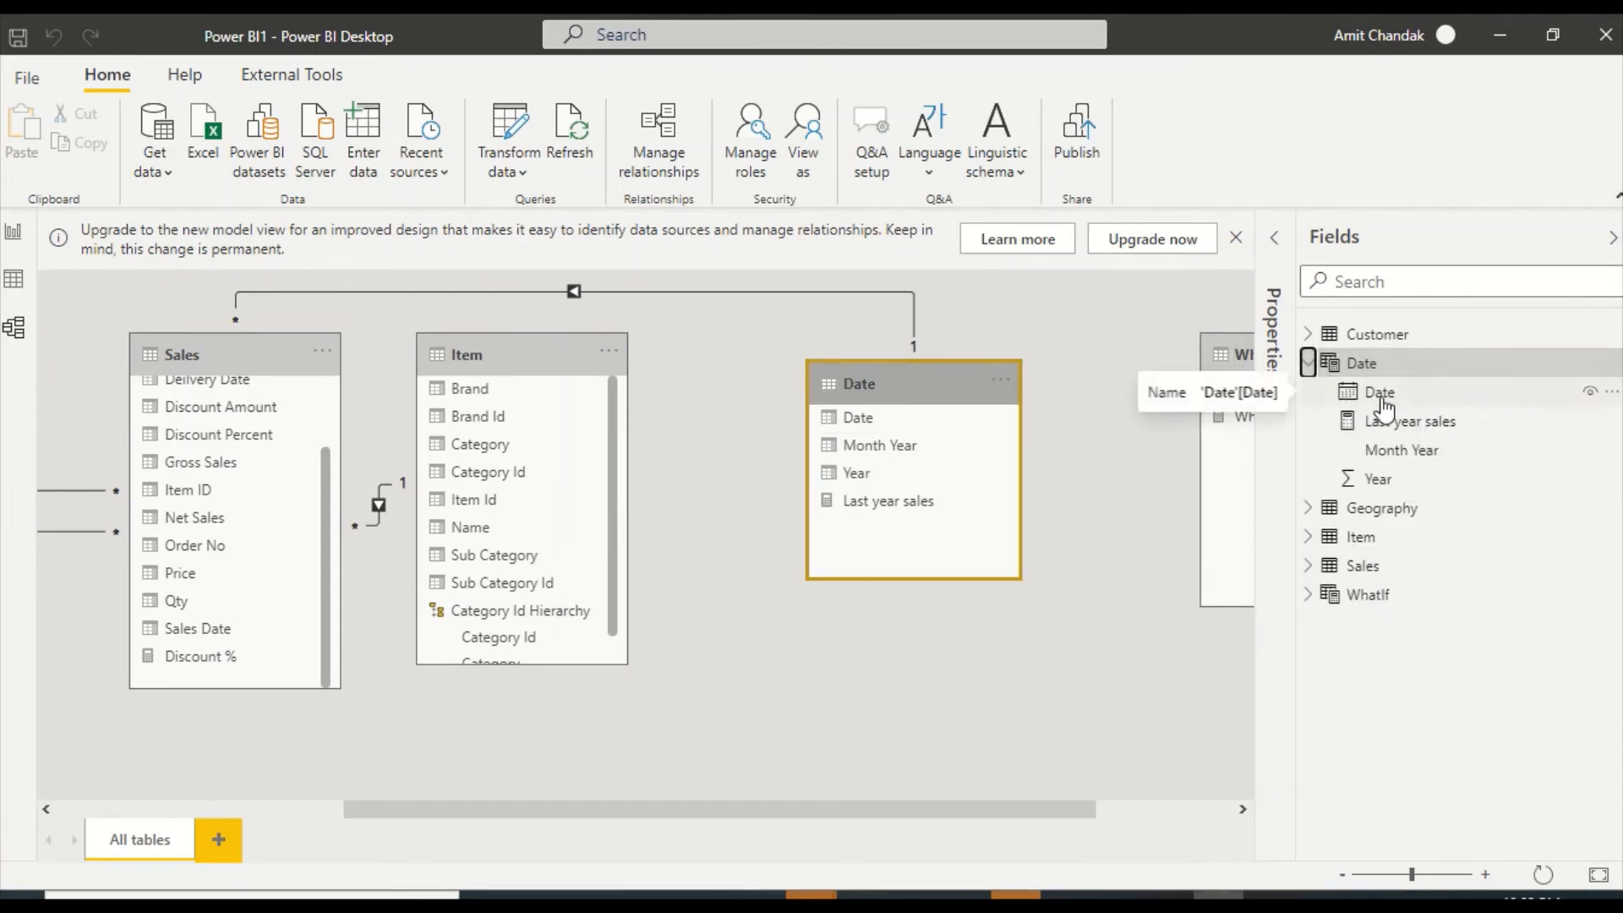
pyautogui.rightClick(1368, 368)
pyautogui.moveTo(1425, 602)
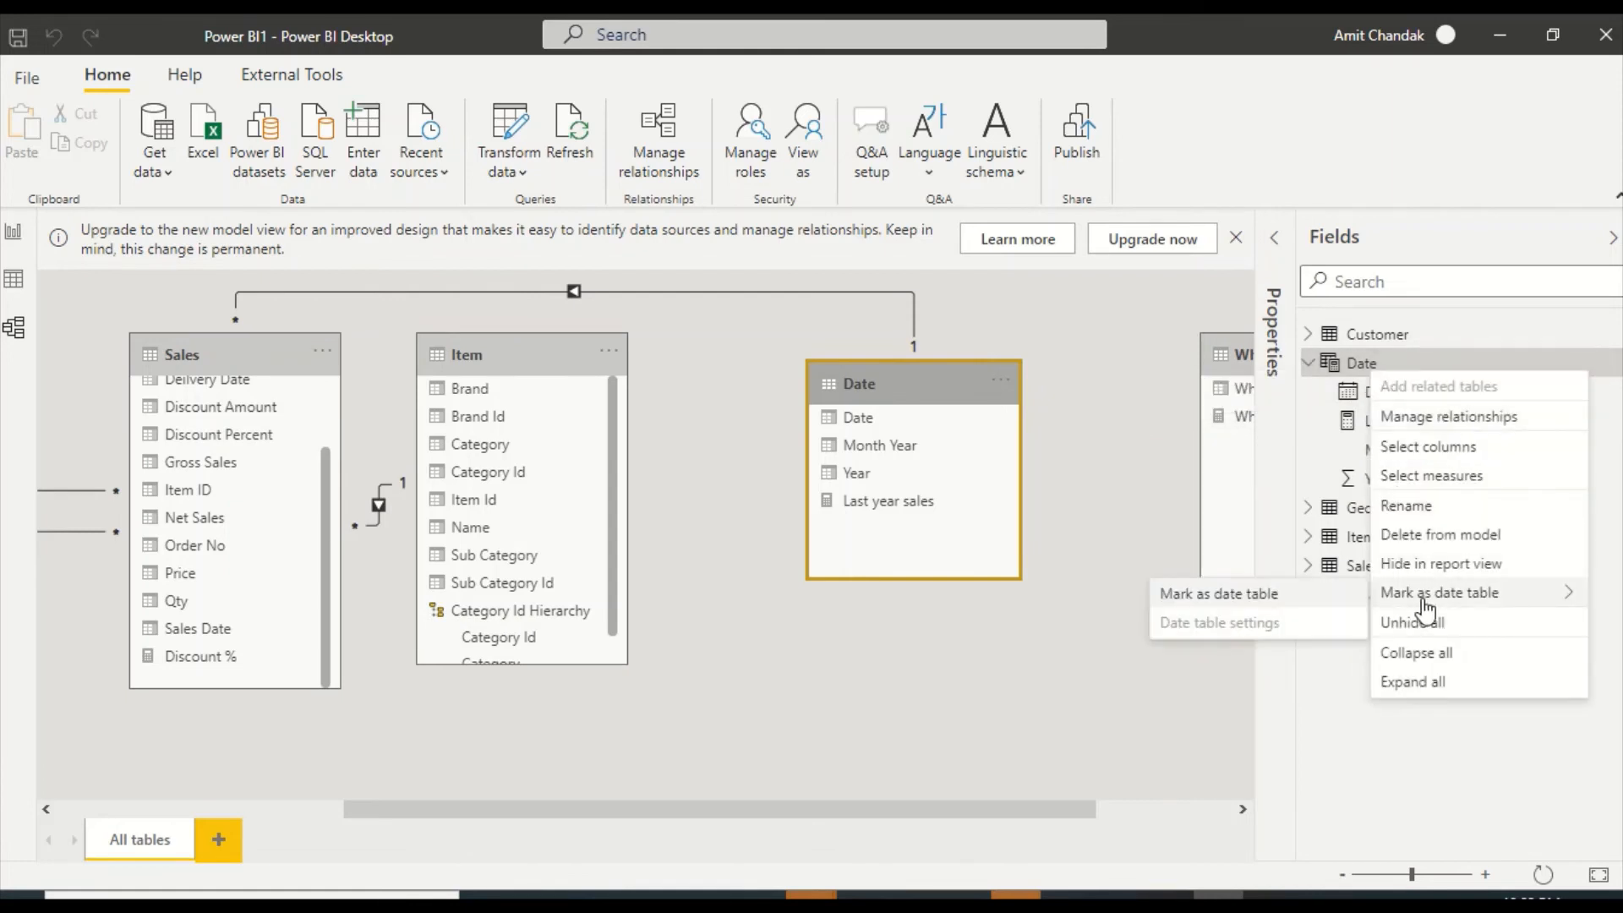
pyautogui.click(1281, 596)
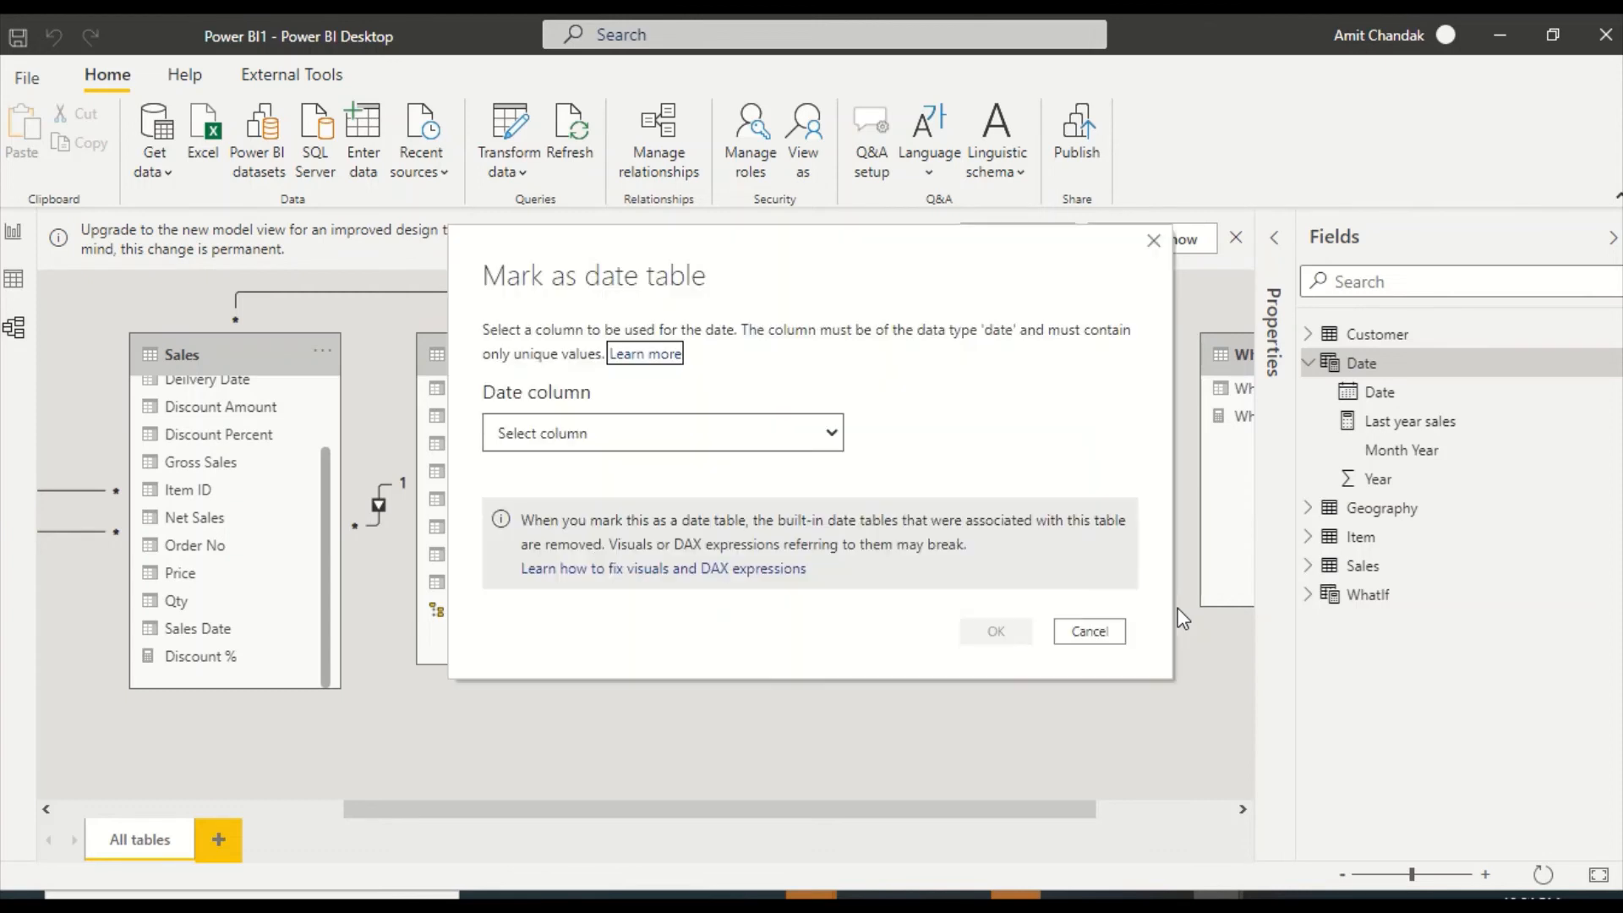
pyautogui.click(534, 433)
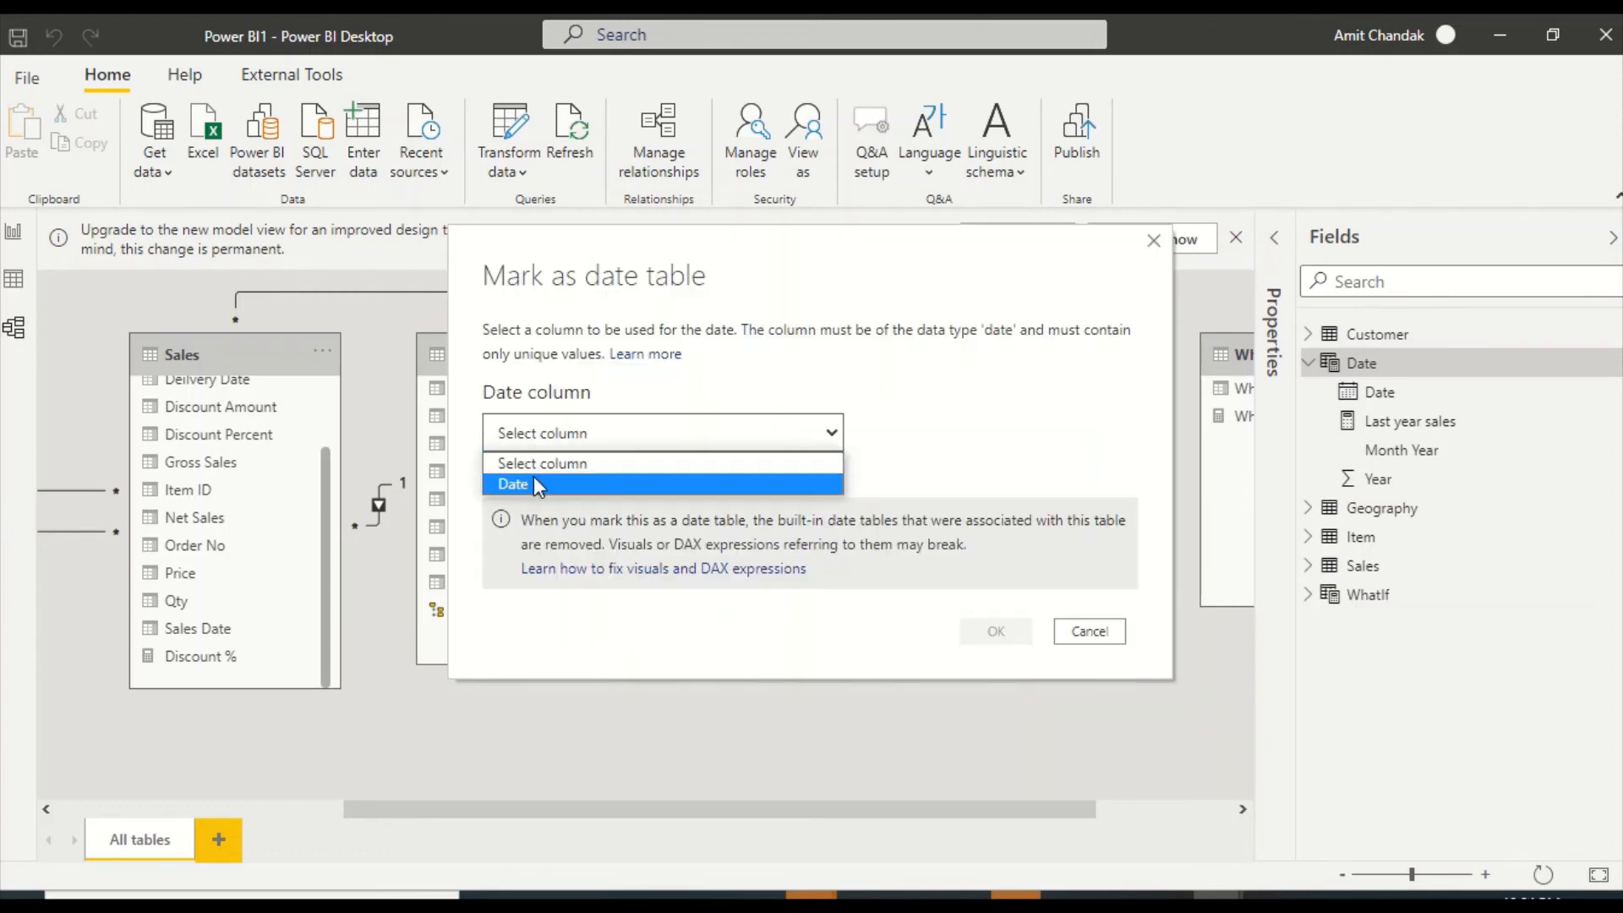
pyautogui.click(535, 476)
pyautogui.click(1002, 638)
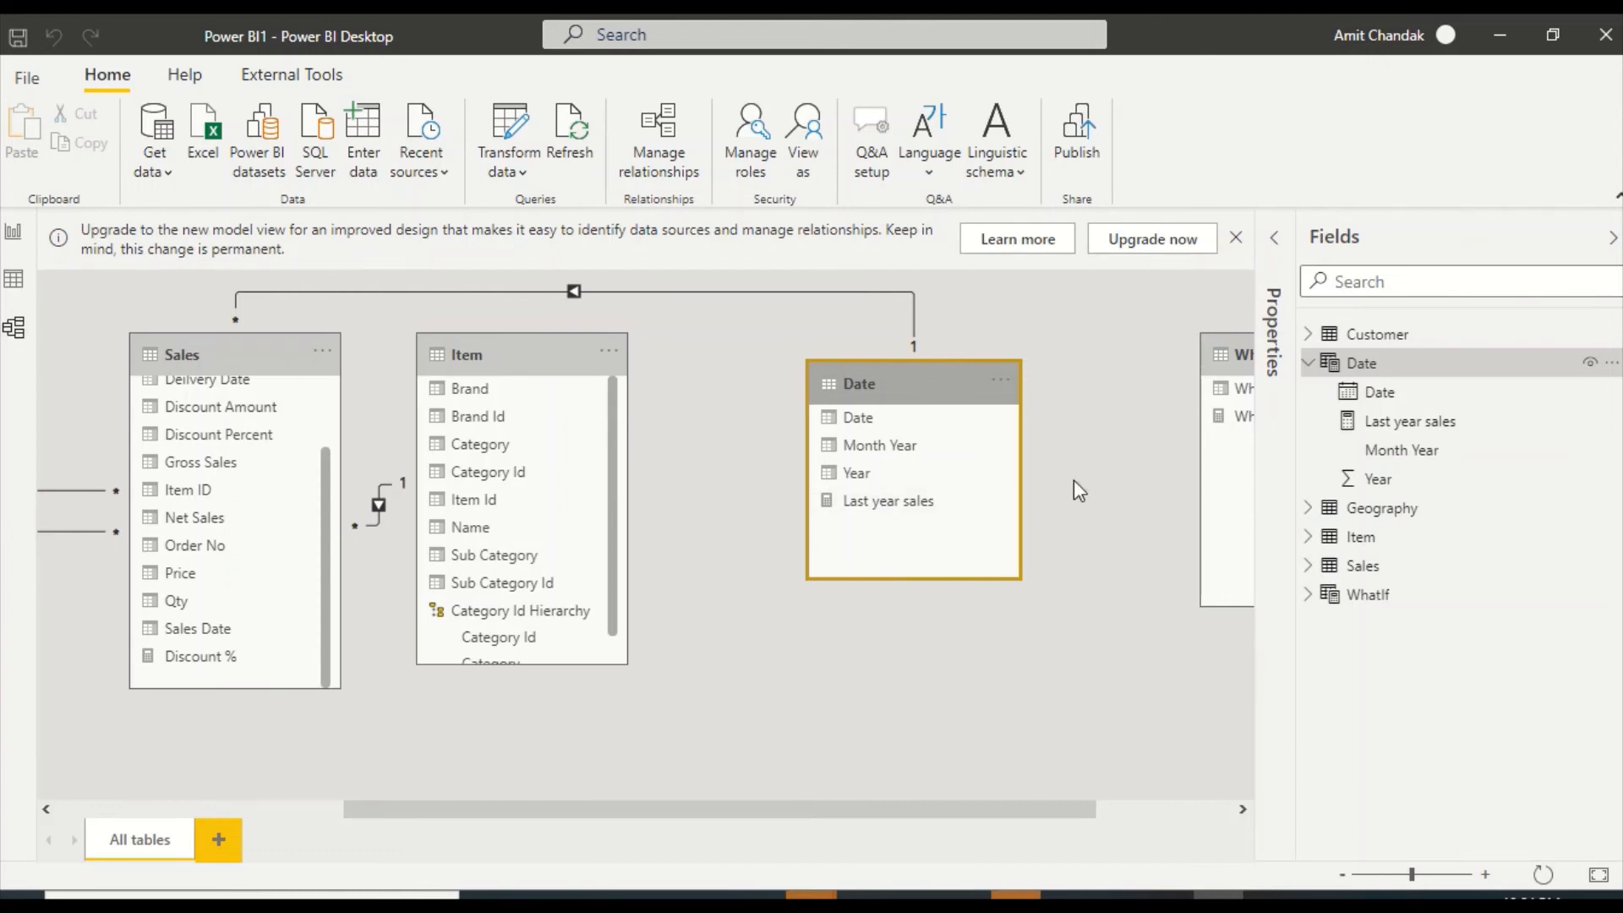
# Return to the report view and check the date-table marking option of the Date table
pyautogui.click(13, 232)
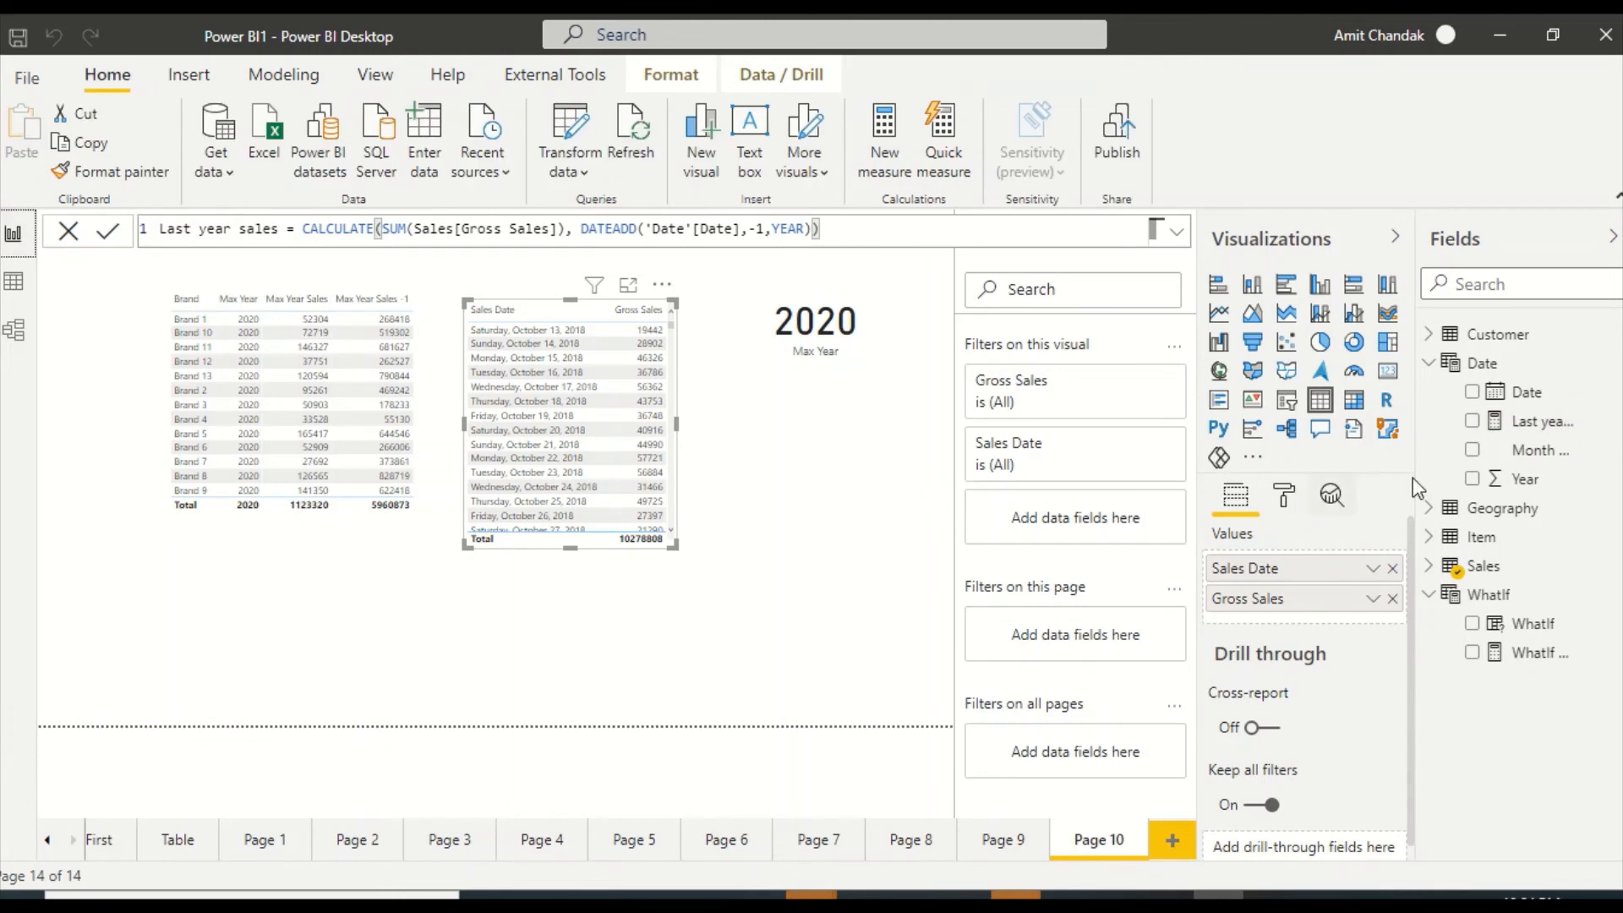
pyautogui.rightClick(1521, 390)
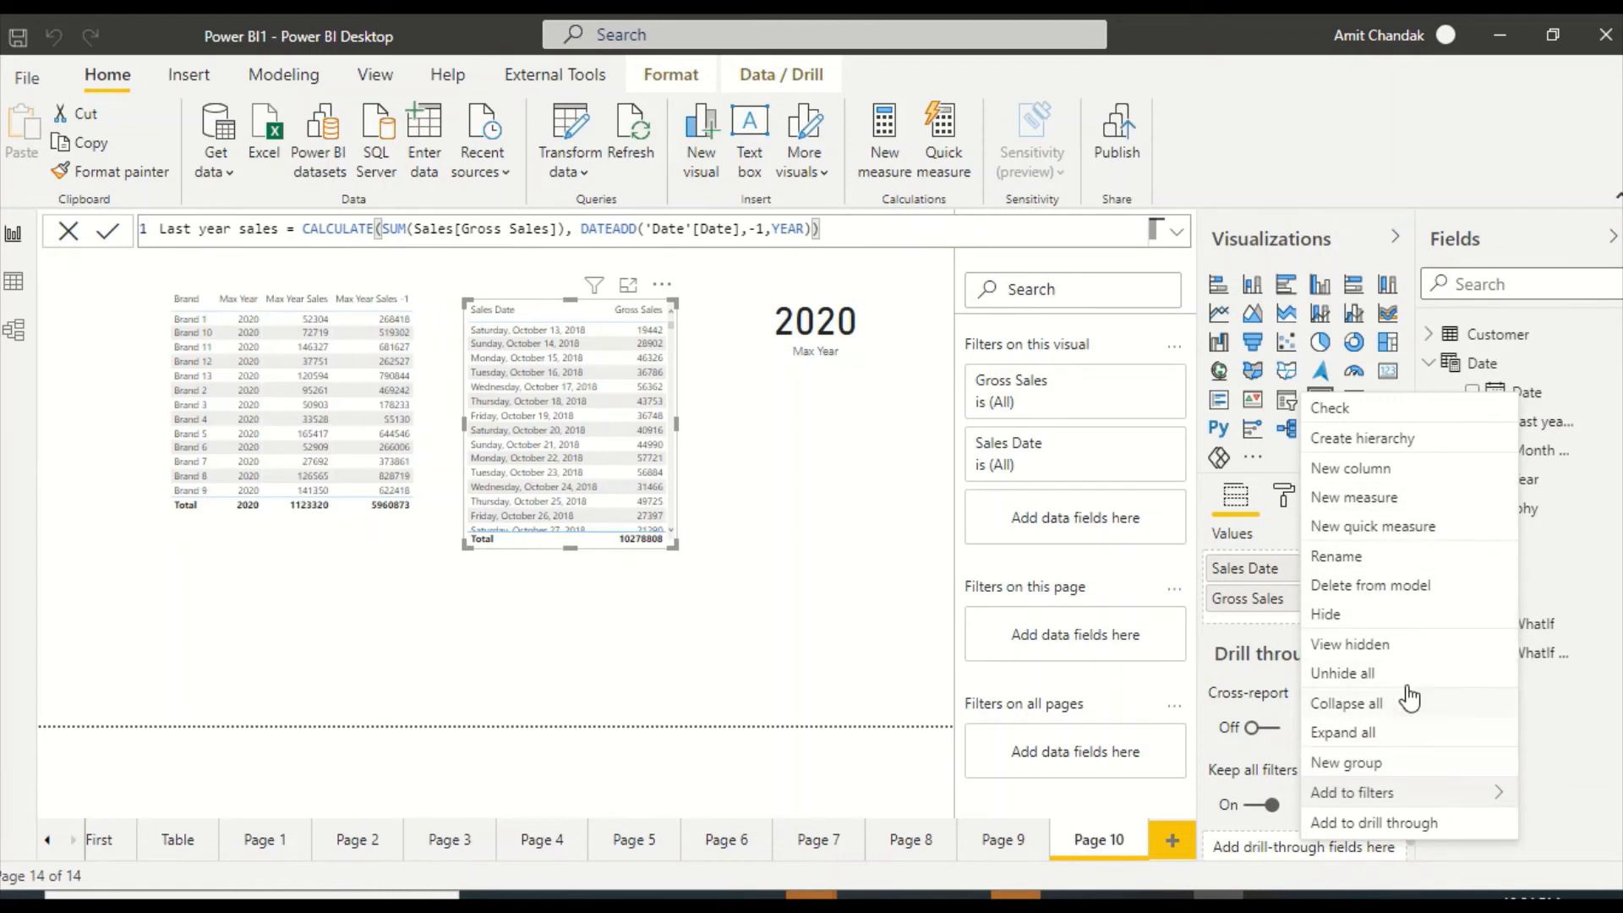
pyautogui.rightClick(1481, 366)
pyautogui.moveTo(1330, 594)
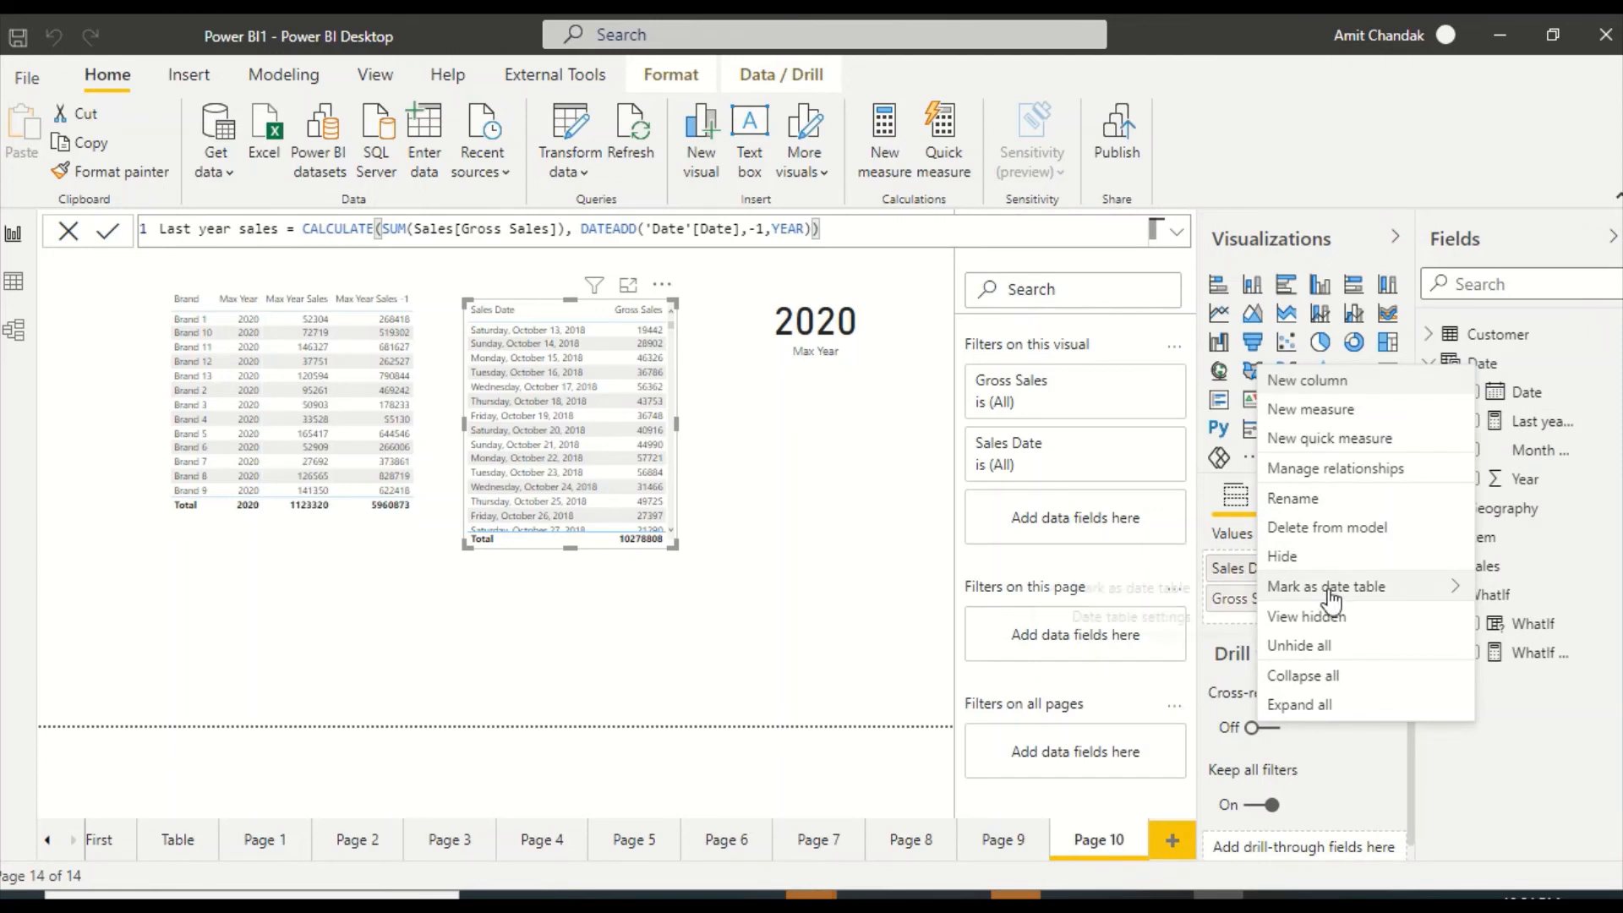
pyautogui.click(841, 509)
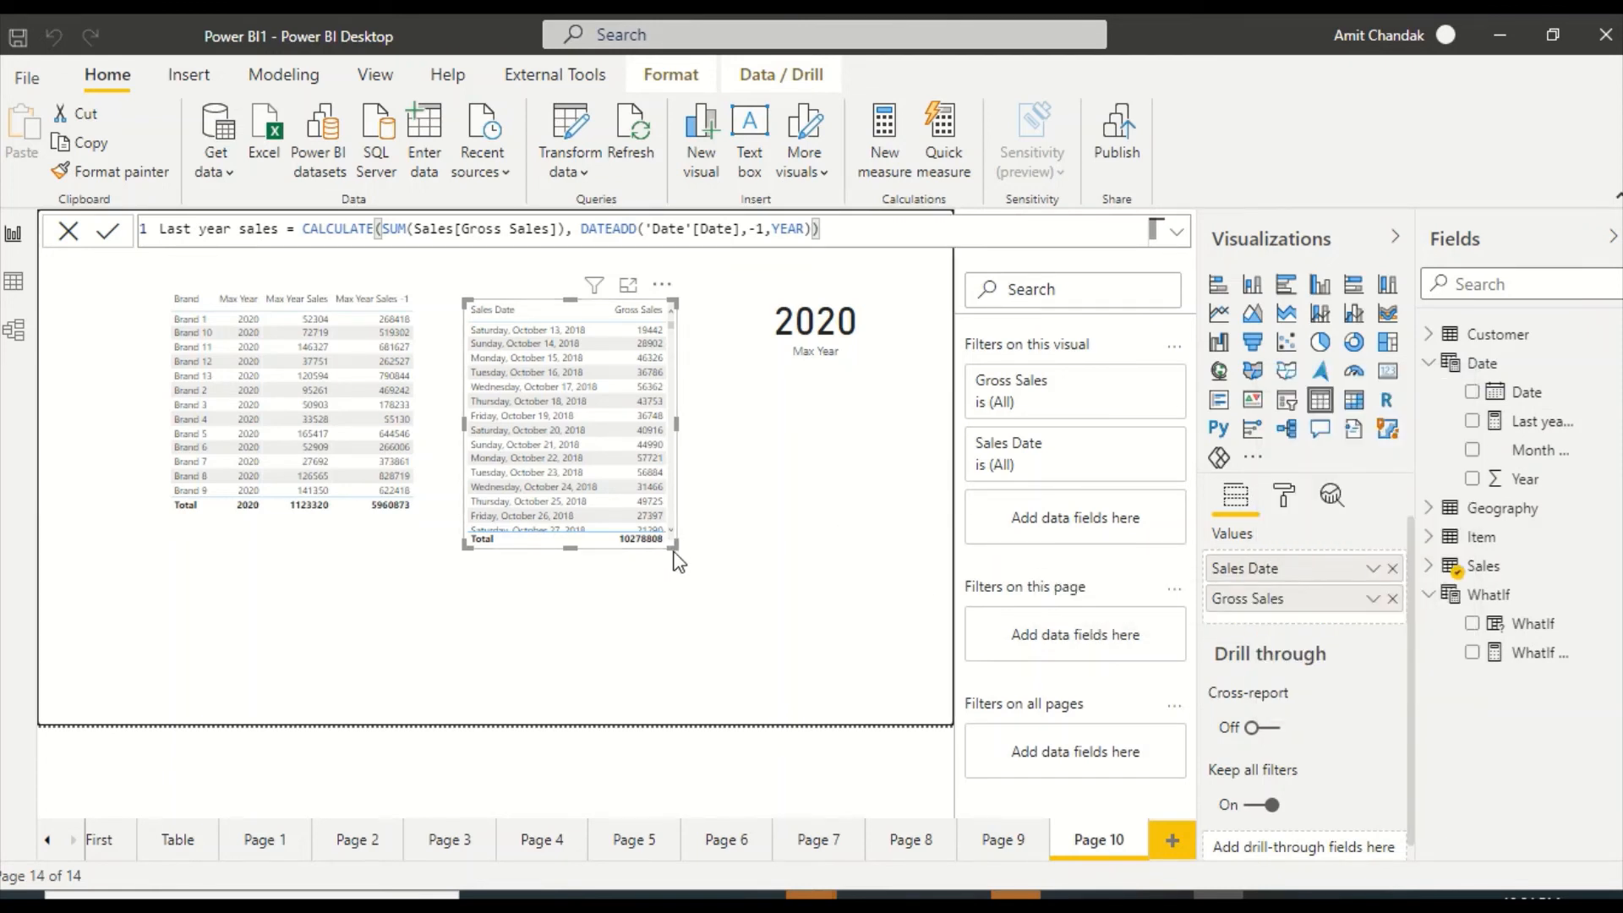
# Enlarge the gross sales by date table and replace Sales Date with the Date table's Year, set to Don't summarize
pyautogui.moveTo(674, 547); pyautogui.dragTo(768, 591)
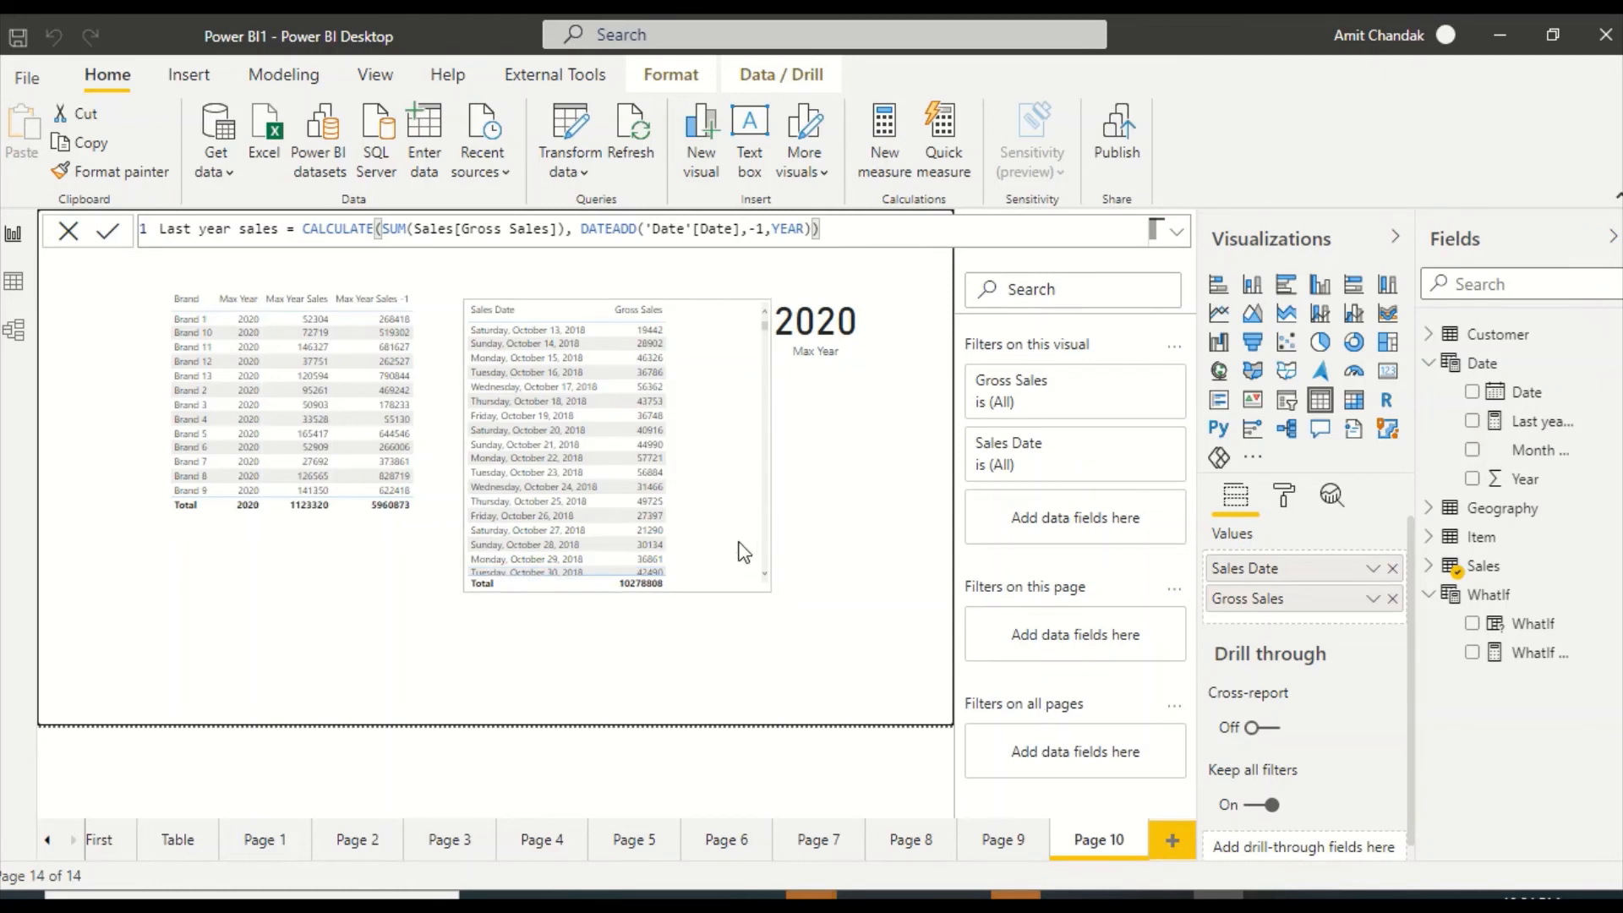
pyautogui.click(737, 510)
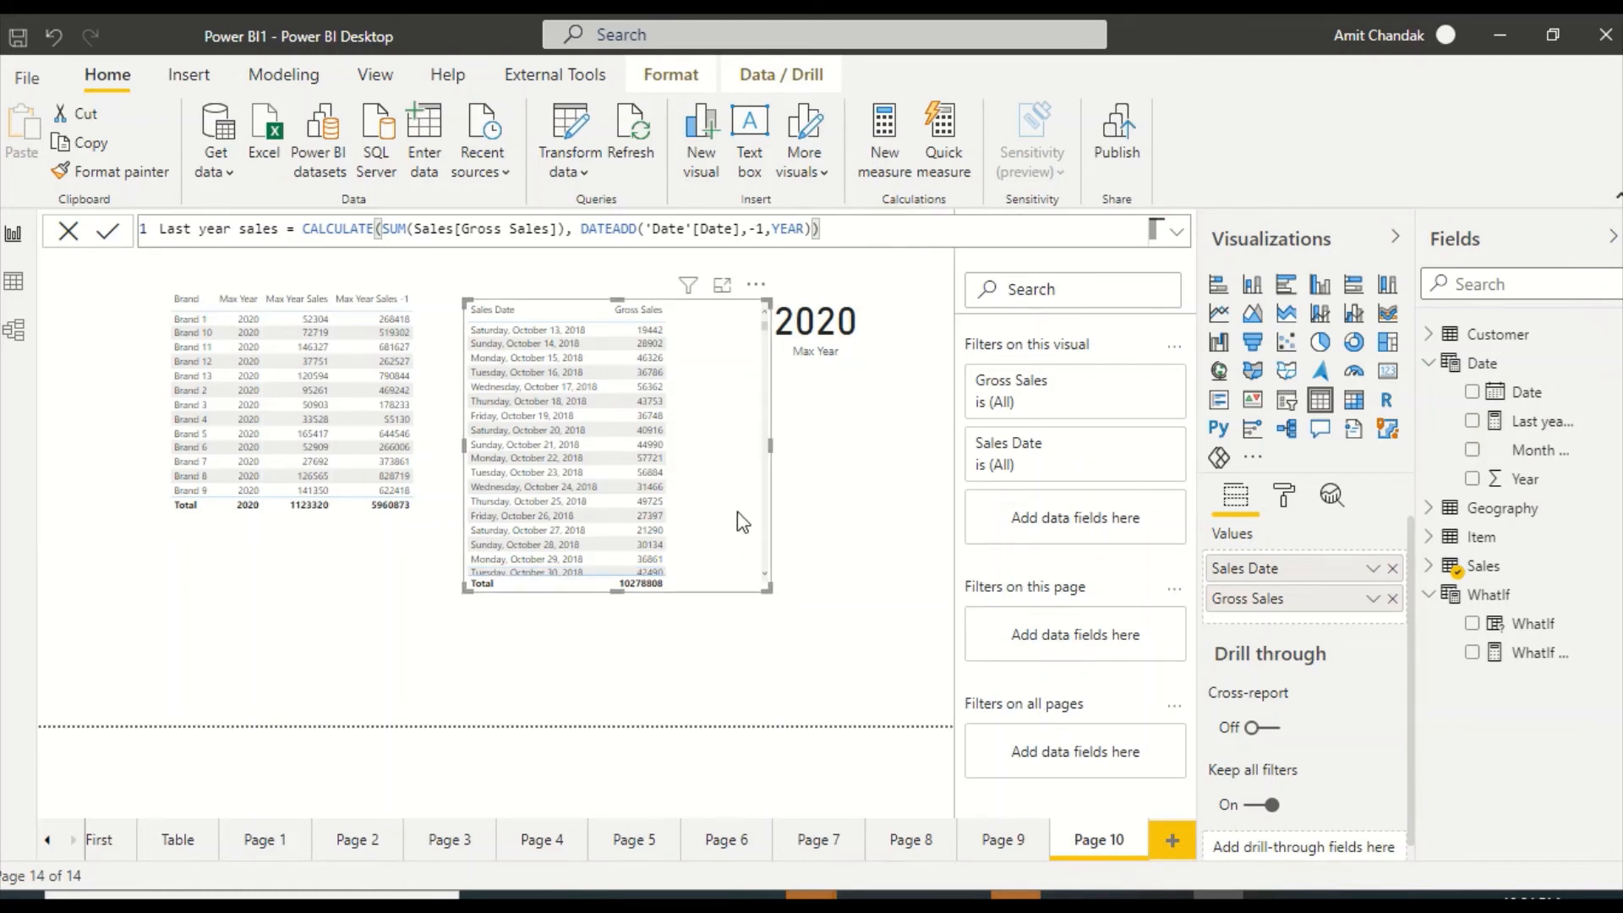
pyautogui.click(1394, 569)
pyautogui.moveTo(1524, 393)
pyautogui.mouseDown()
pyautogui.moveTo(1347, 556)
pyautogui.moveTo(1449, 439)
pyautogui.moveTo(1515, 404)
pyautogui.mouseUp()
pyautogui.moveTo(1513, 480); pyautogui.dragTo(1306, 582)
pyautogui.click(1376, 566)
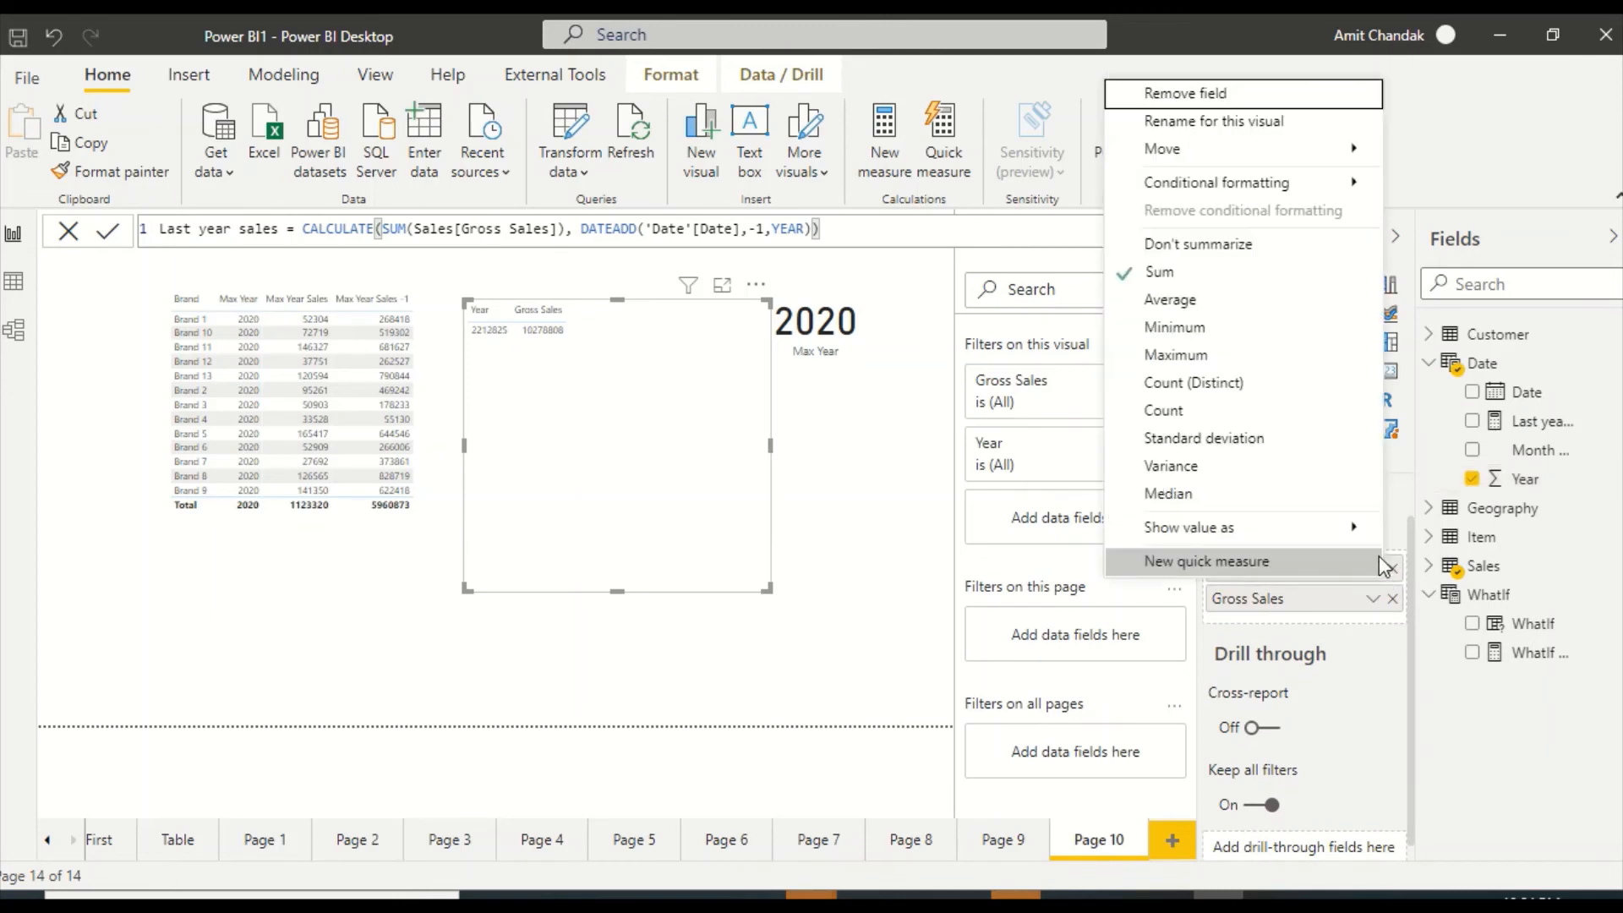
pyautogui.click(1199, 243)
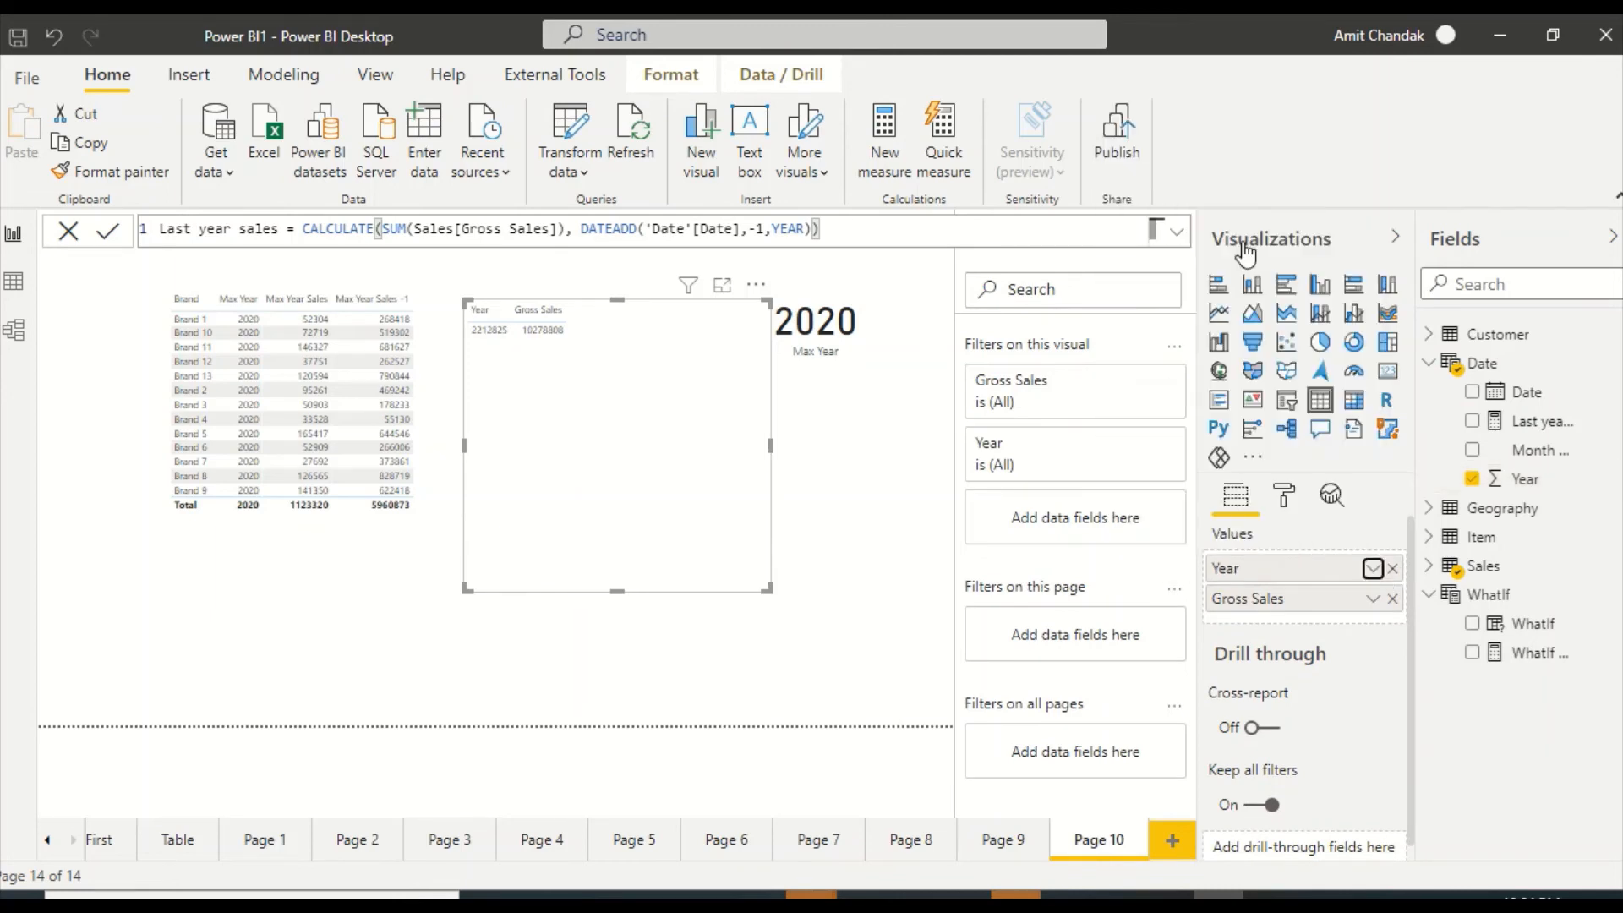
# Set the default summarization of the Date table's Year column to Don't summarize
pyautogui.click(1523, 483)
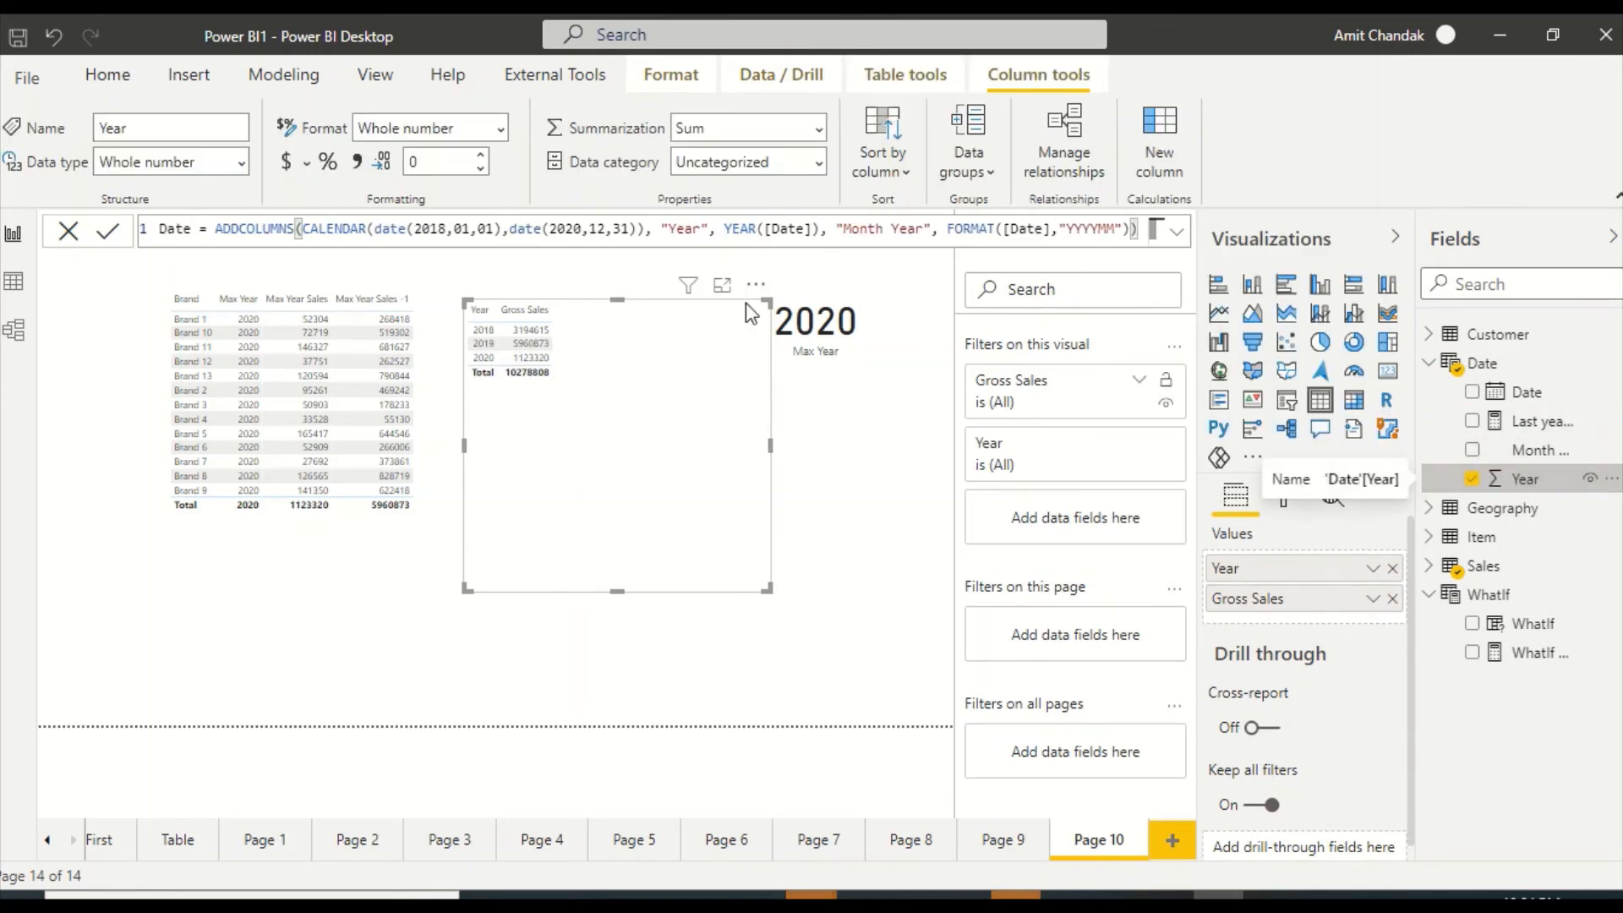
pyautogui.click(819, 129)
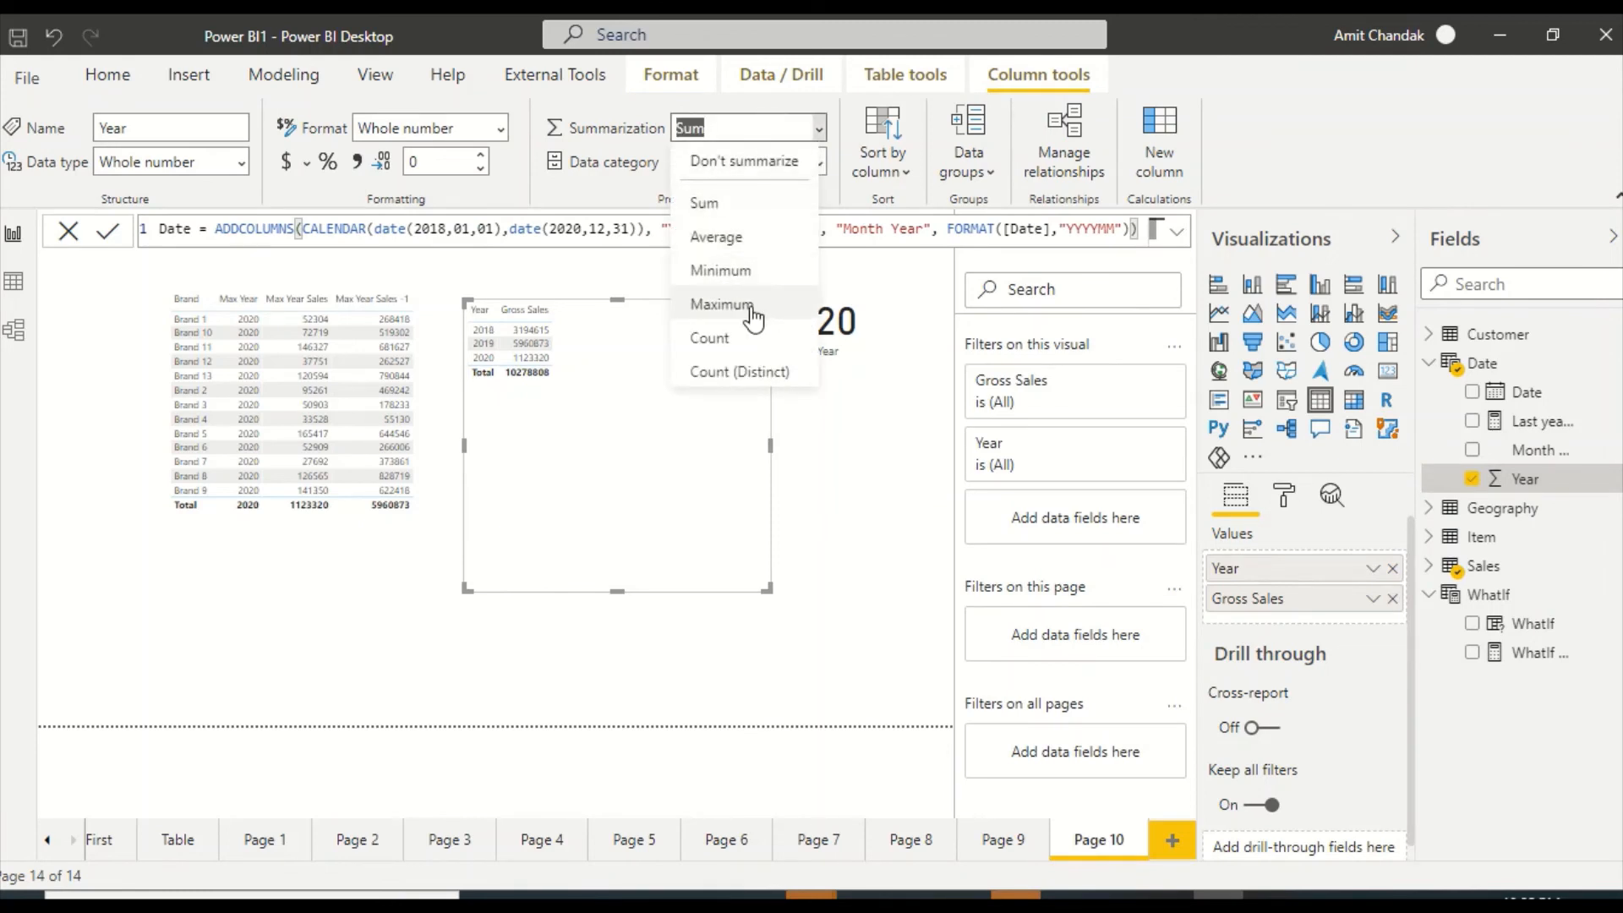
pyautogui.click(741, 169)
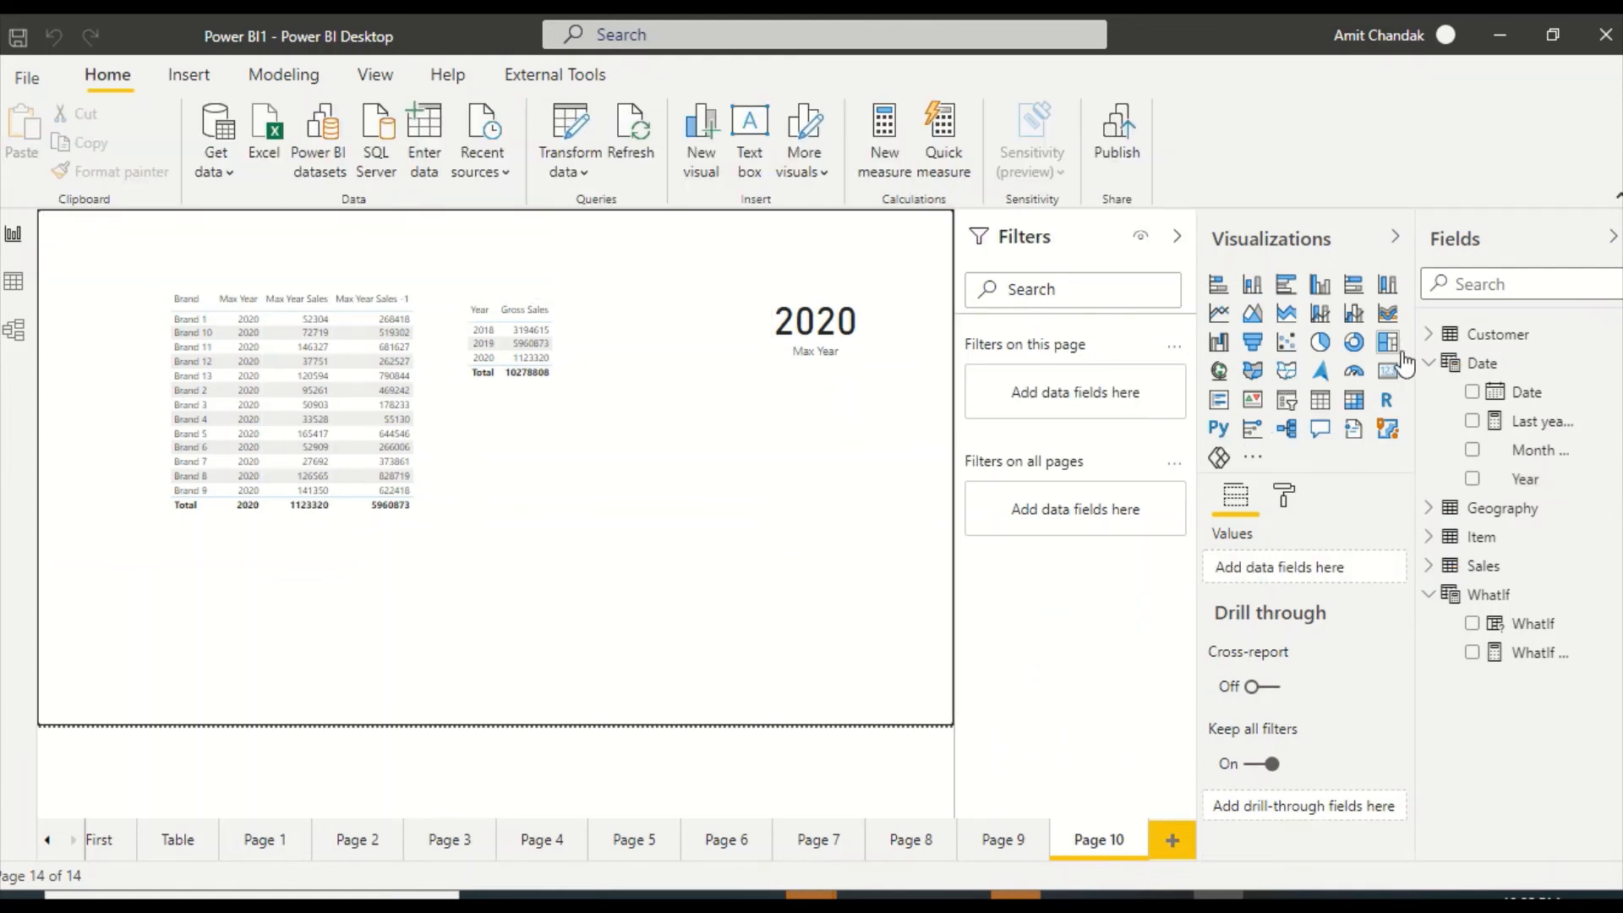
# Search the fields for "last" and add the Last year sales measure to the yearly gross sales table
pyautogui.click(1500, 286)
pyautogui.write('last')
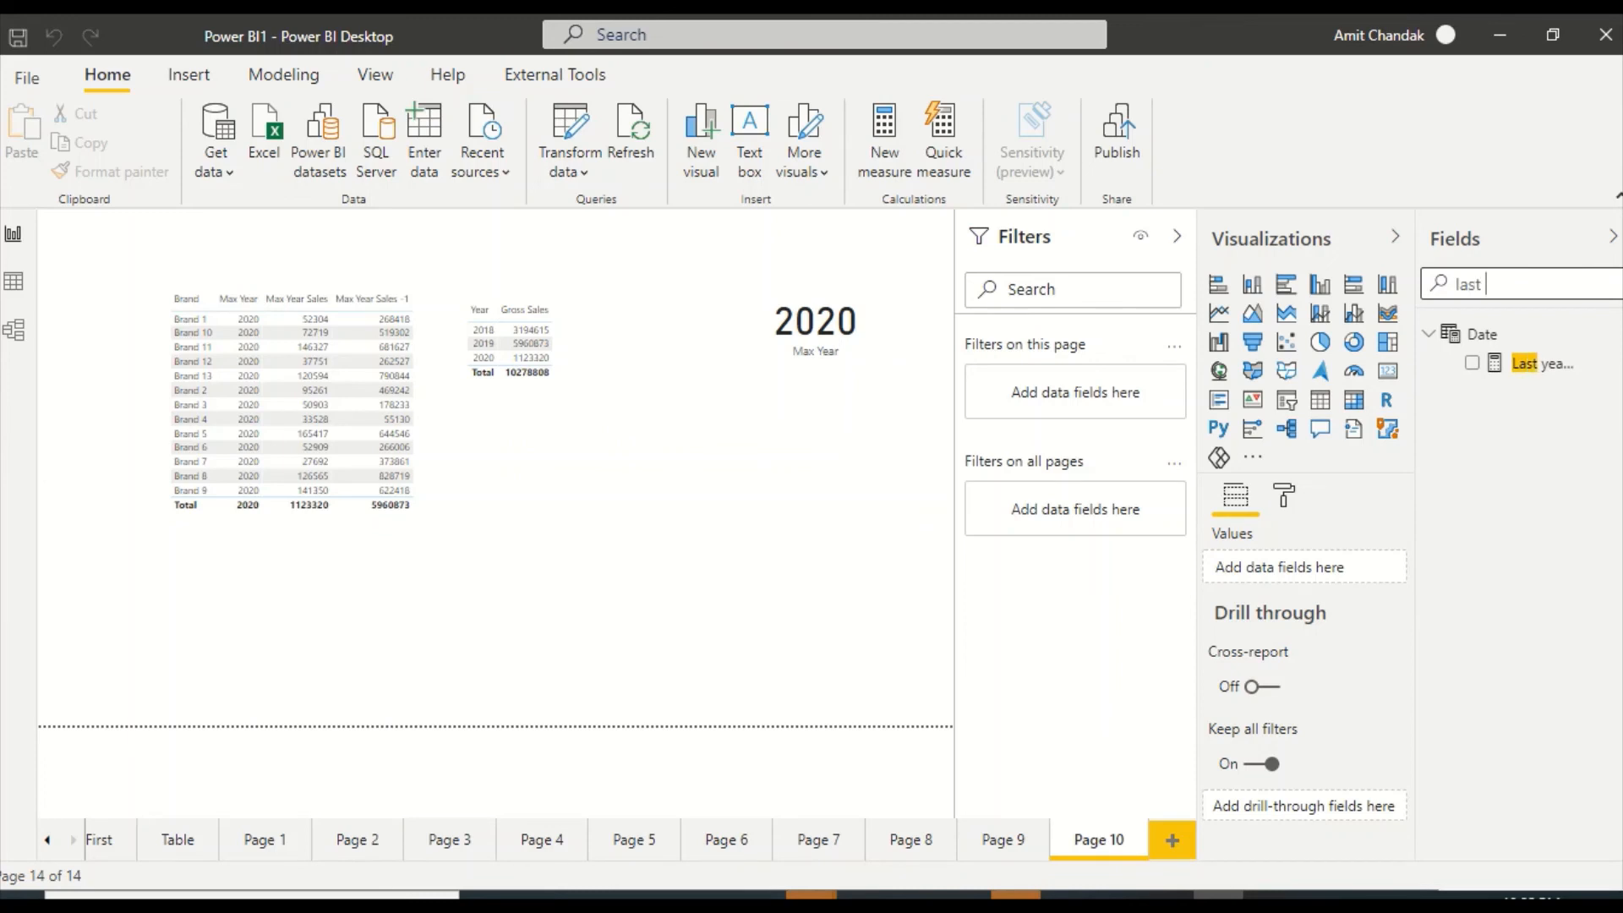
pyautogui.moveTo(1540, 364); pyautogui.dragTo(601, 372)
pyautogui.moveTo(601, 435); pyautogui.dragTo(569, 403)
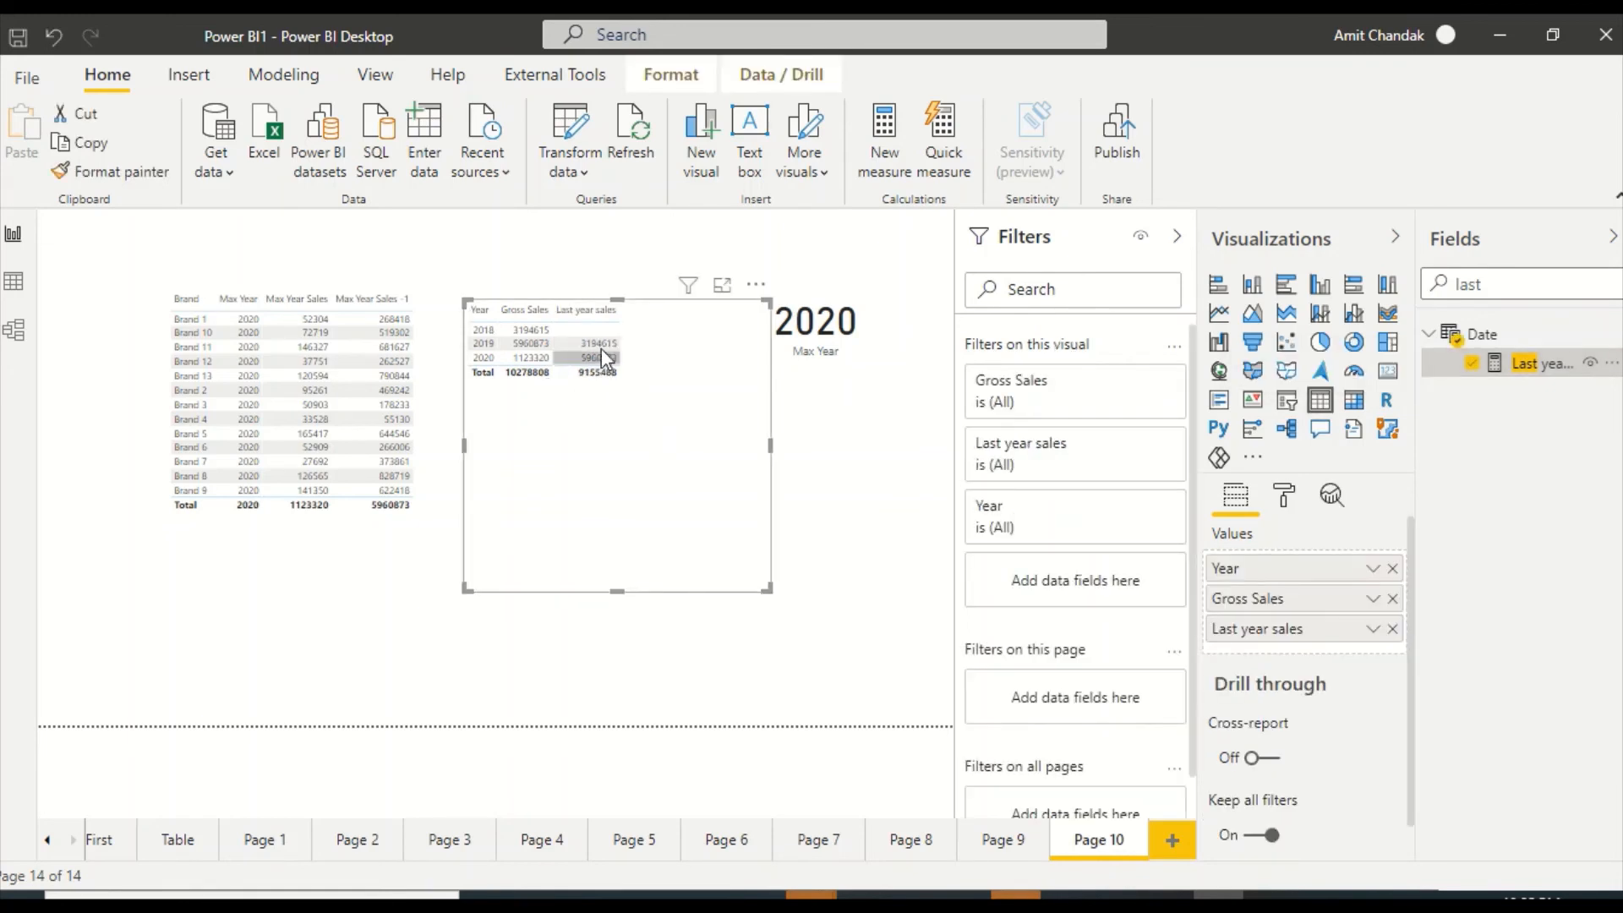
# Create a new measure from a copy of the Last year sales formula and name it Last year sales 1
pyautogui.click(1584, 366)
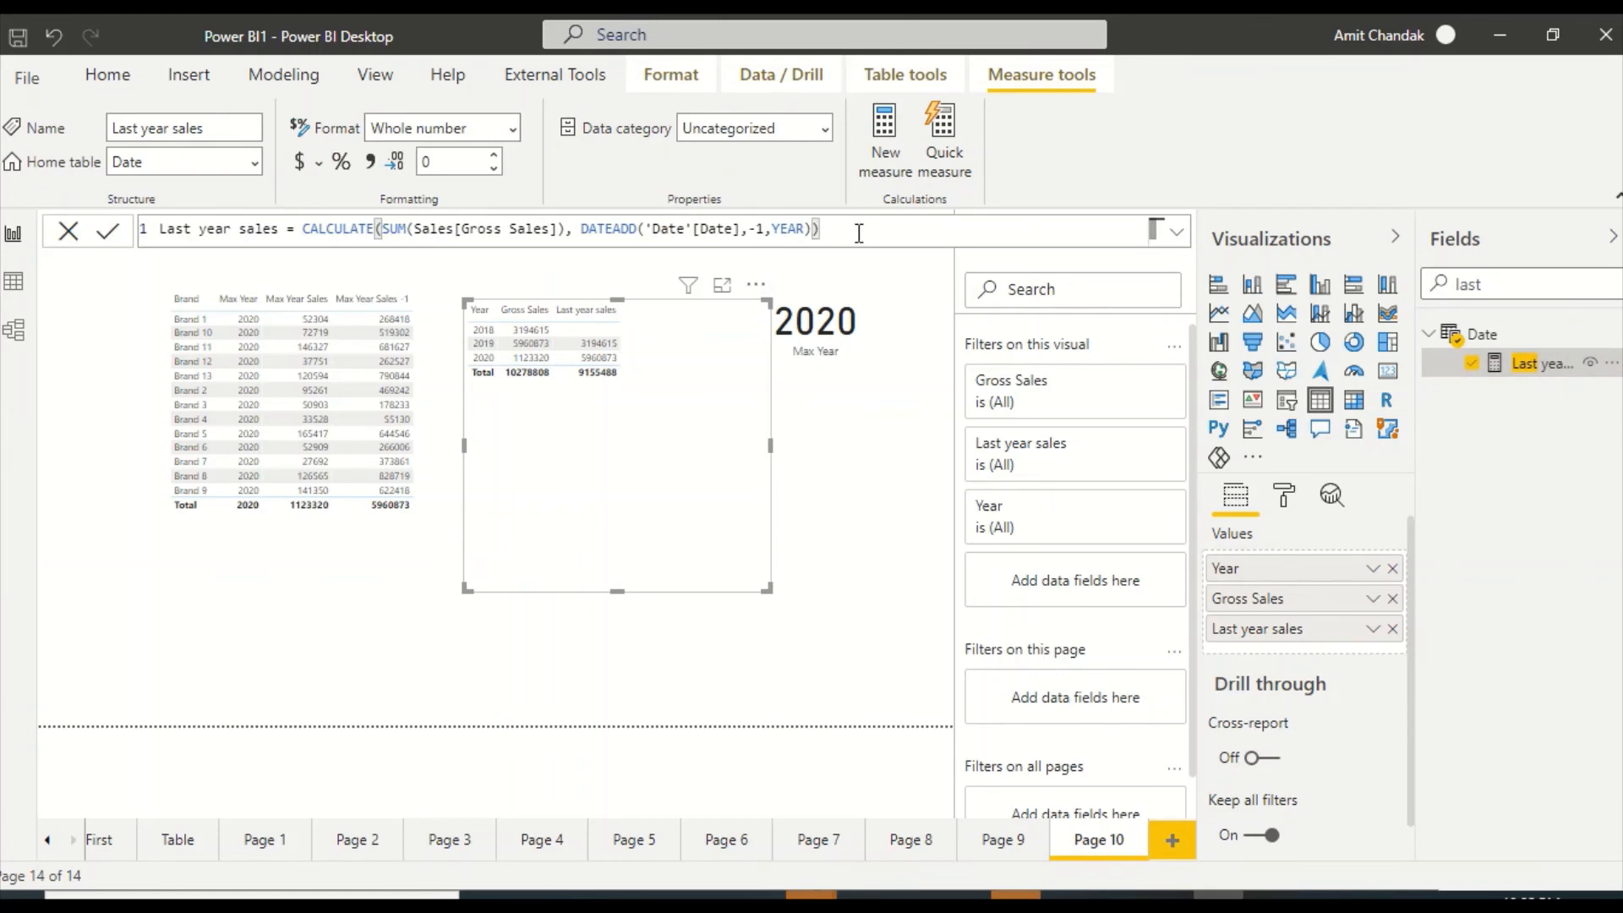
pyautogui.tripleClick(158, 230)
pyautogui.hotkey('ctrl', 'c')
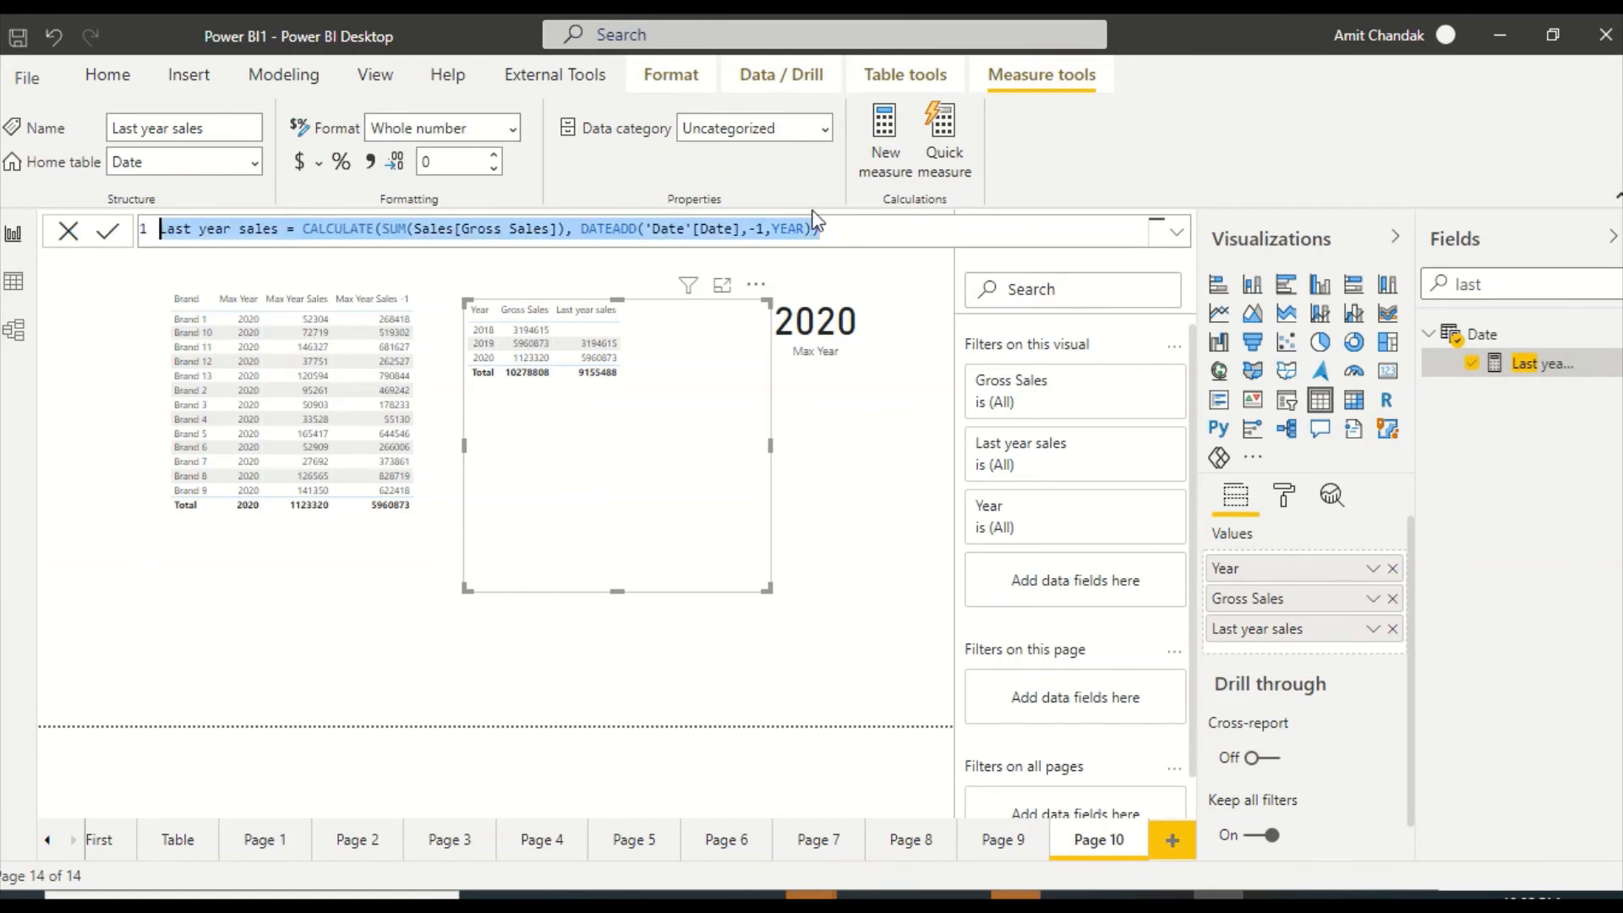
pyautogui.click(857, 170)
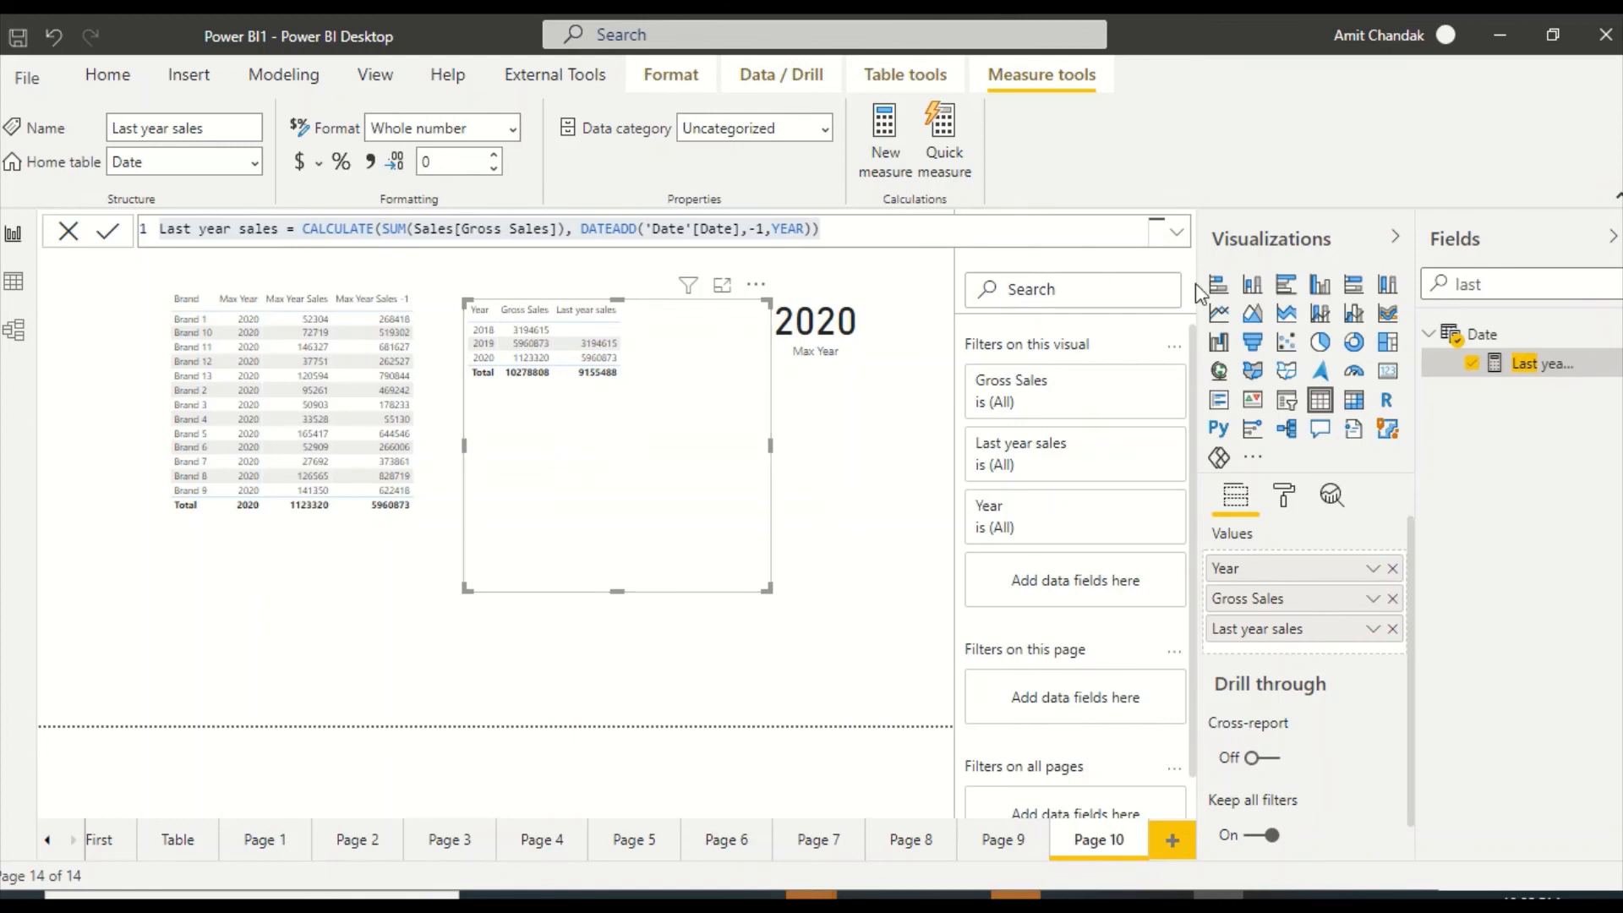
pyautogui.click(884, 166)
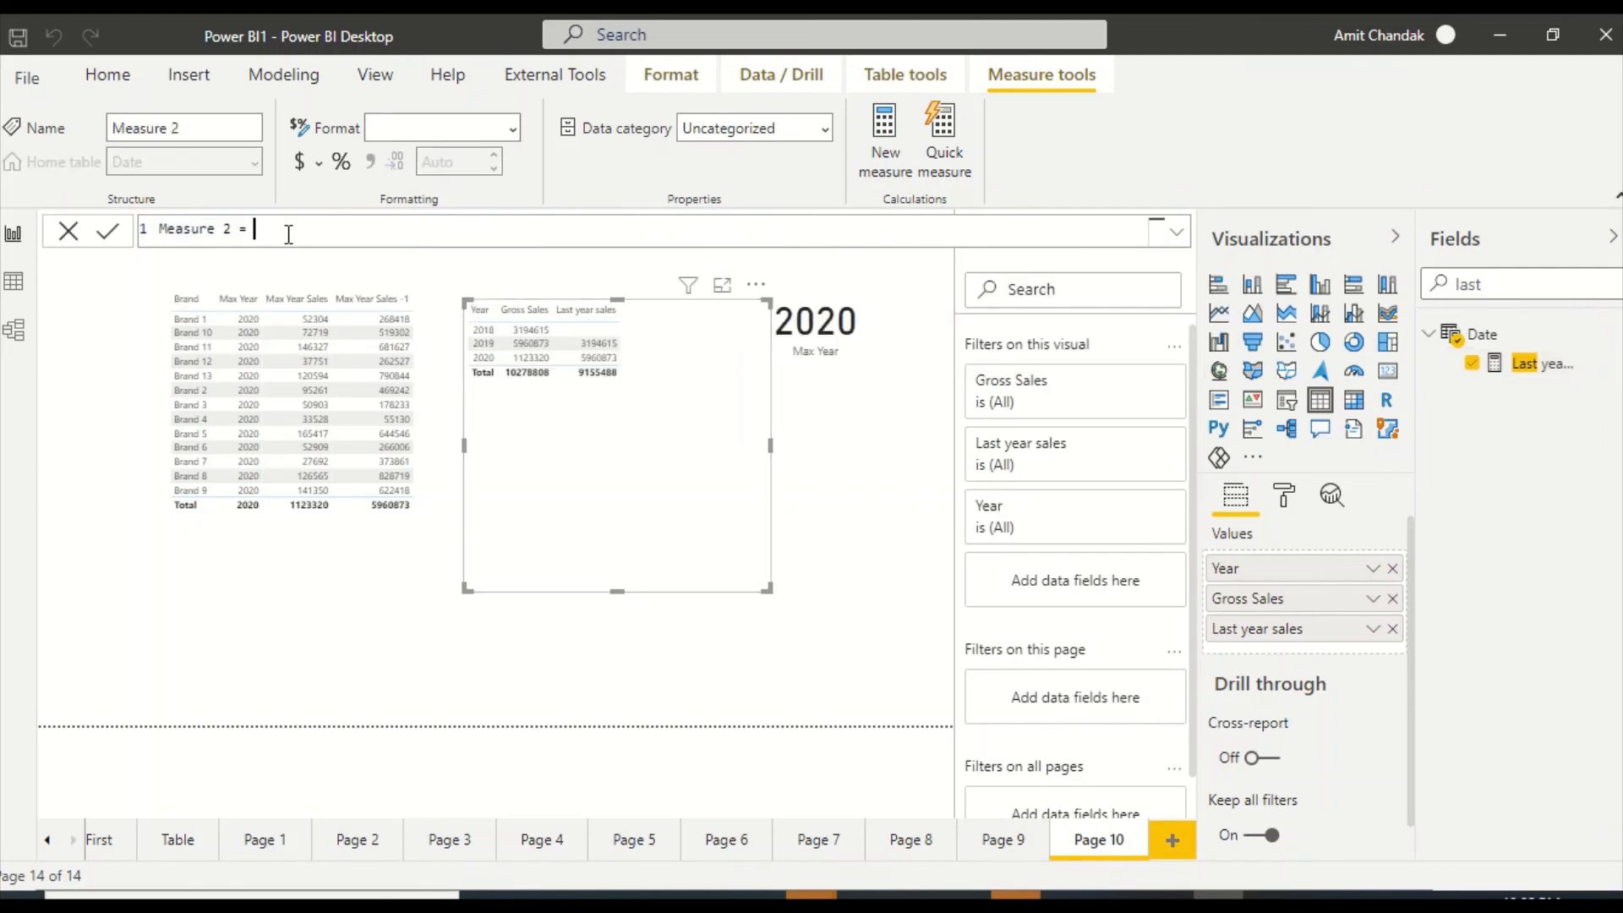
pyautogui.hotkey('ctrl', 'a')
pyautogui.hotkey('ctrl', 'v')
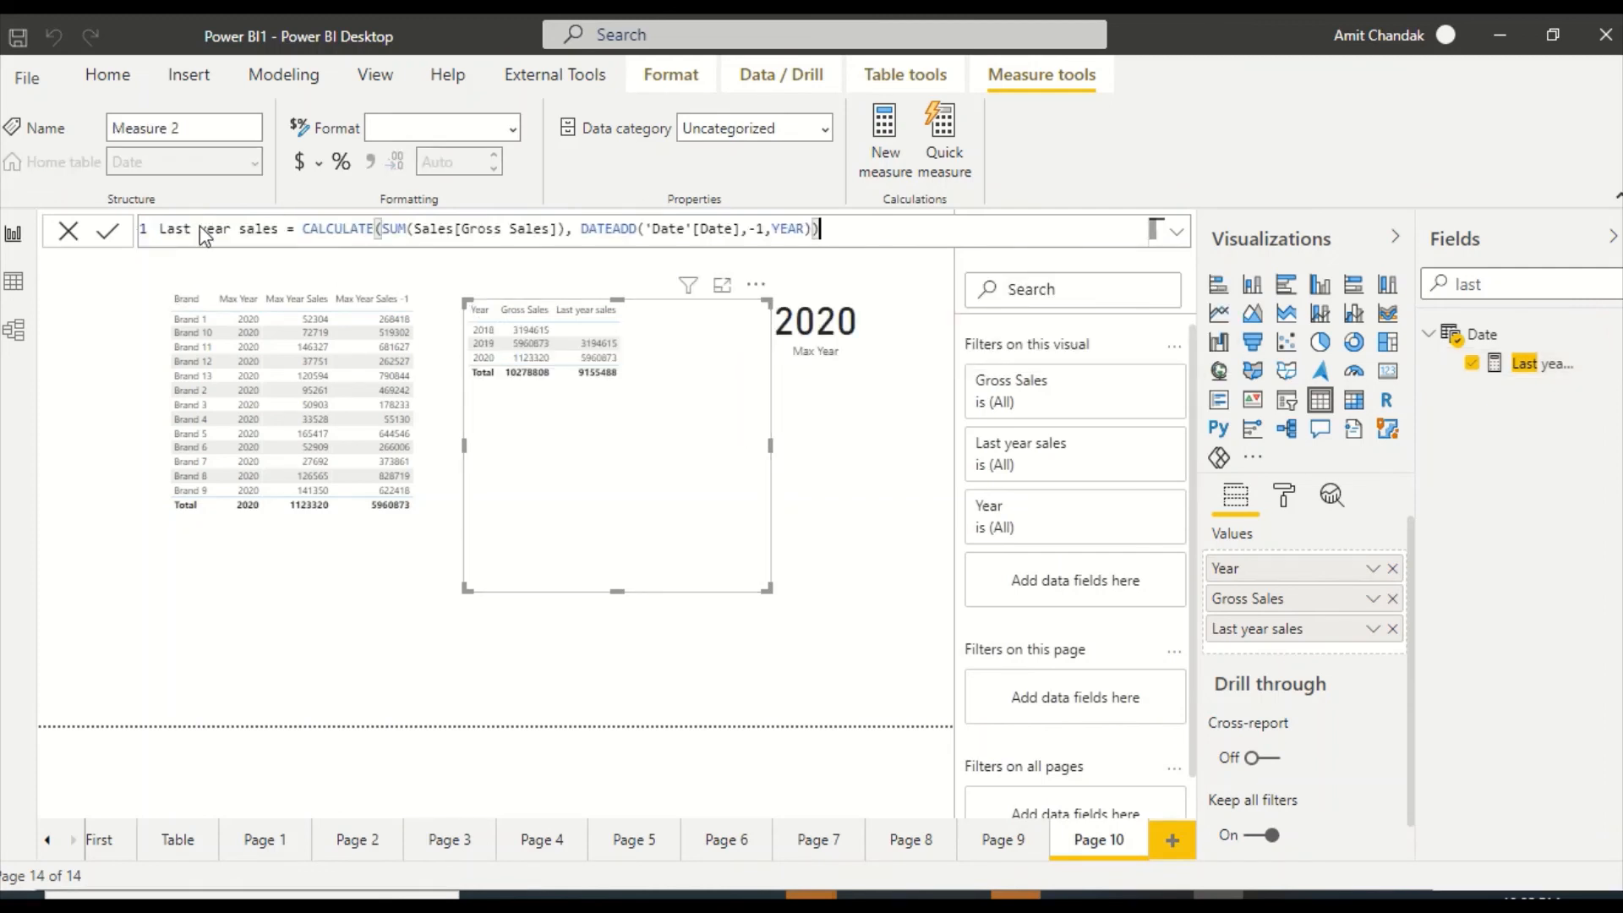
pyautogui.click(288, 230)
pyautogui.write('1')
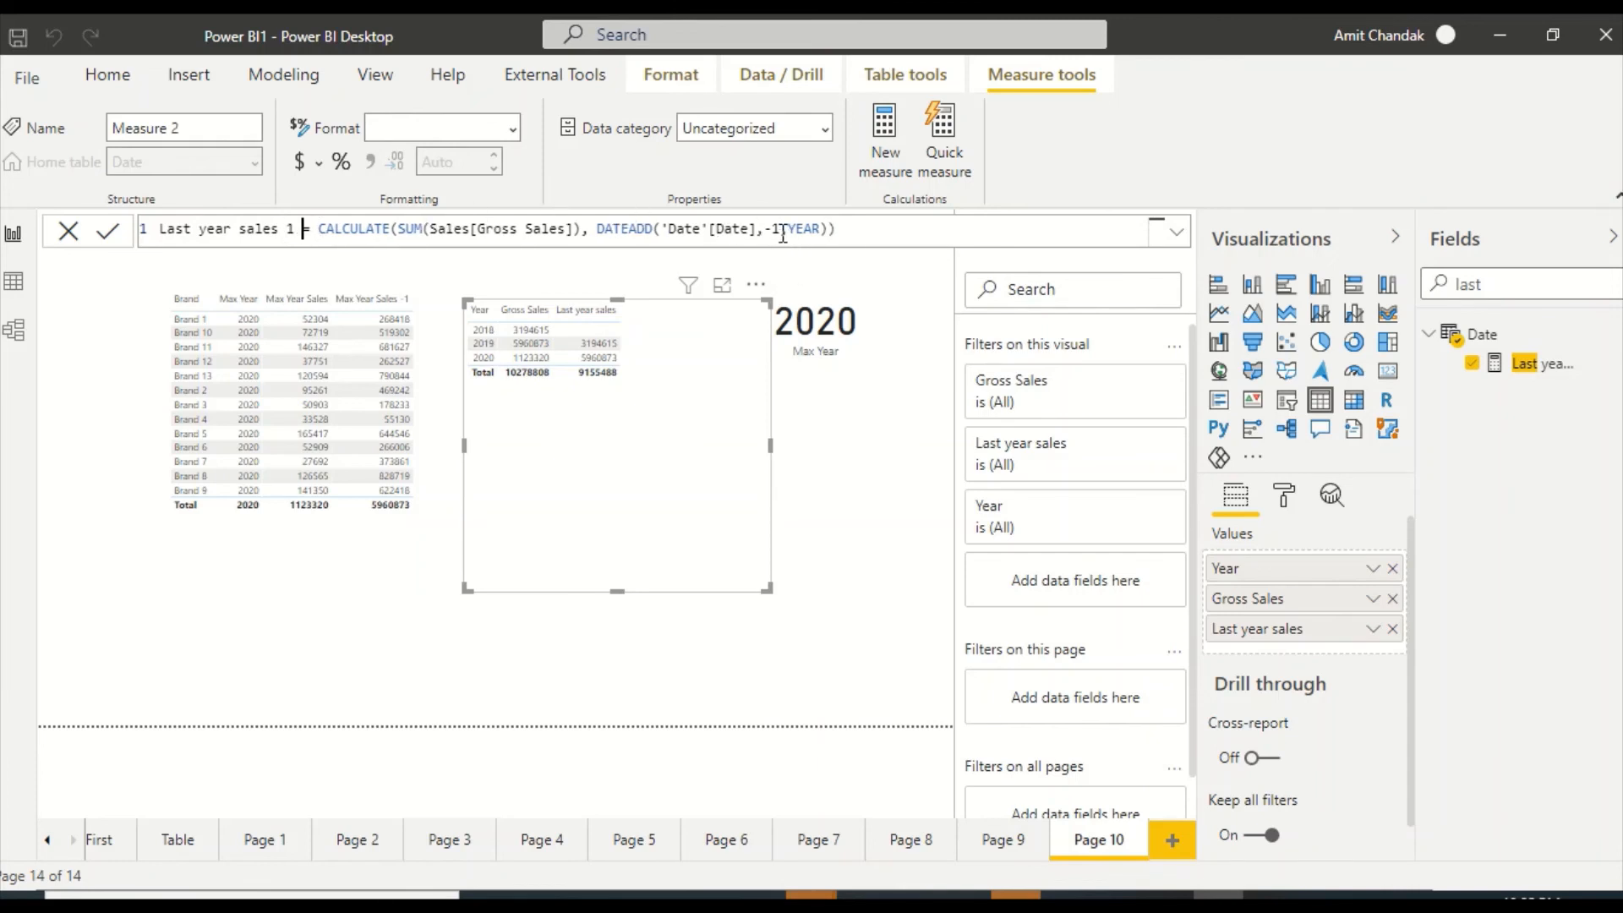
# Replace the DATEADD function in the Last year sales 1 formula with PREVIOUSYEAR
pyautogui.doubleClick(621, 229)
pyautogui.write('pre')
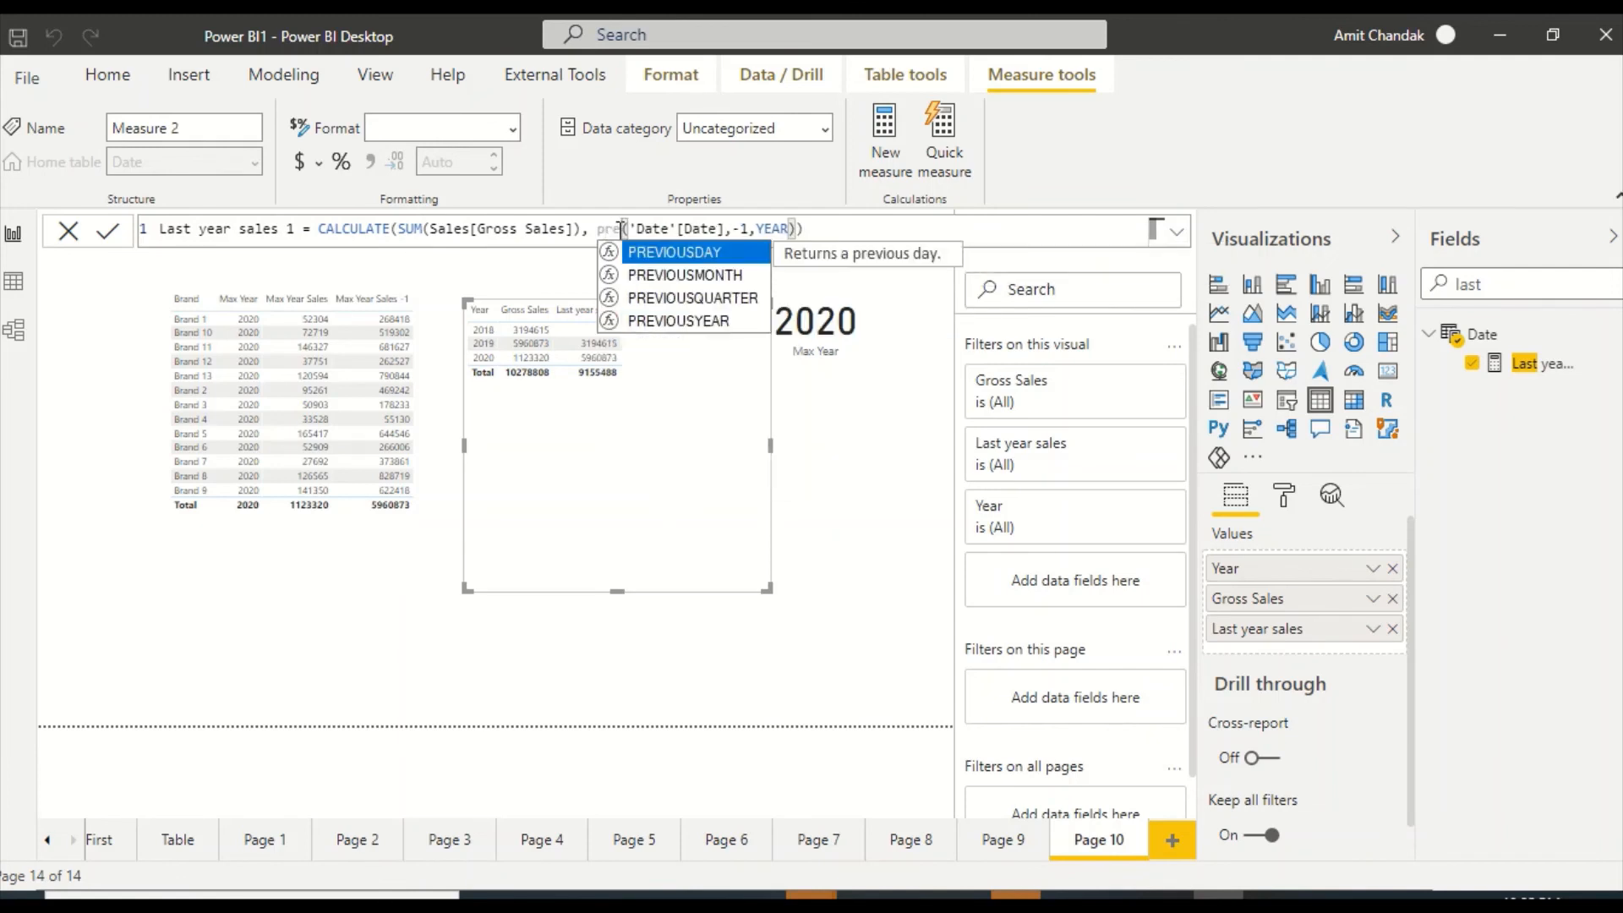
pyautogui.press('Down')
pyautogui.press('Down')
pyautogui.press('Down')
pyautogui.press('Tab')
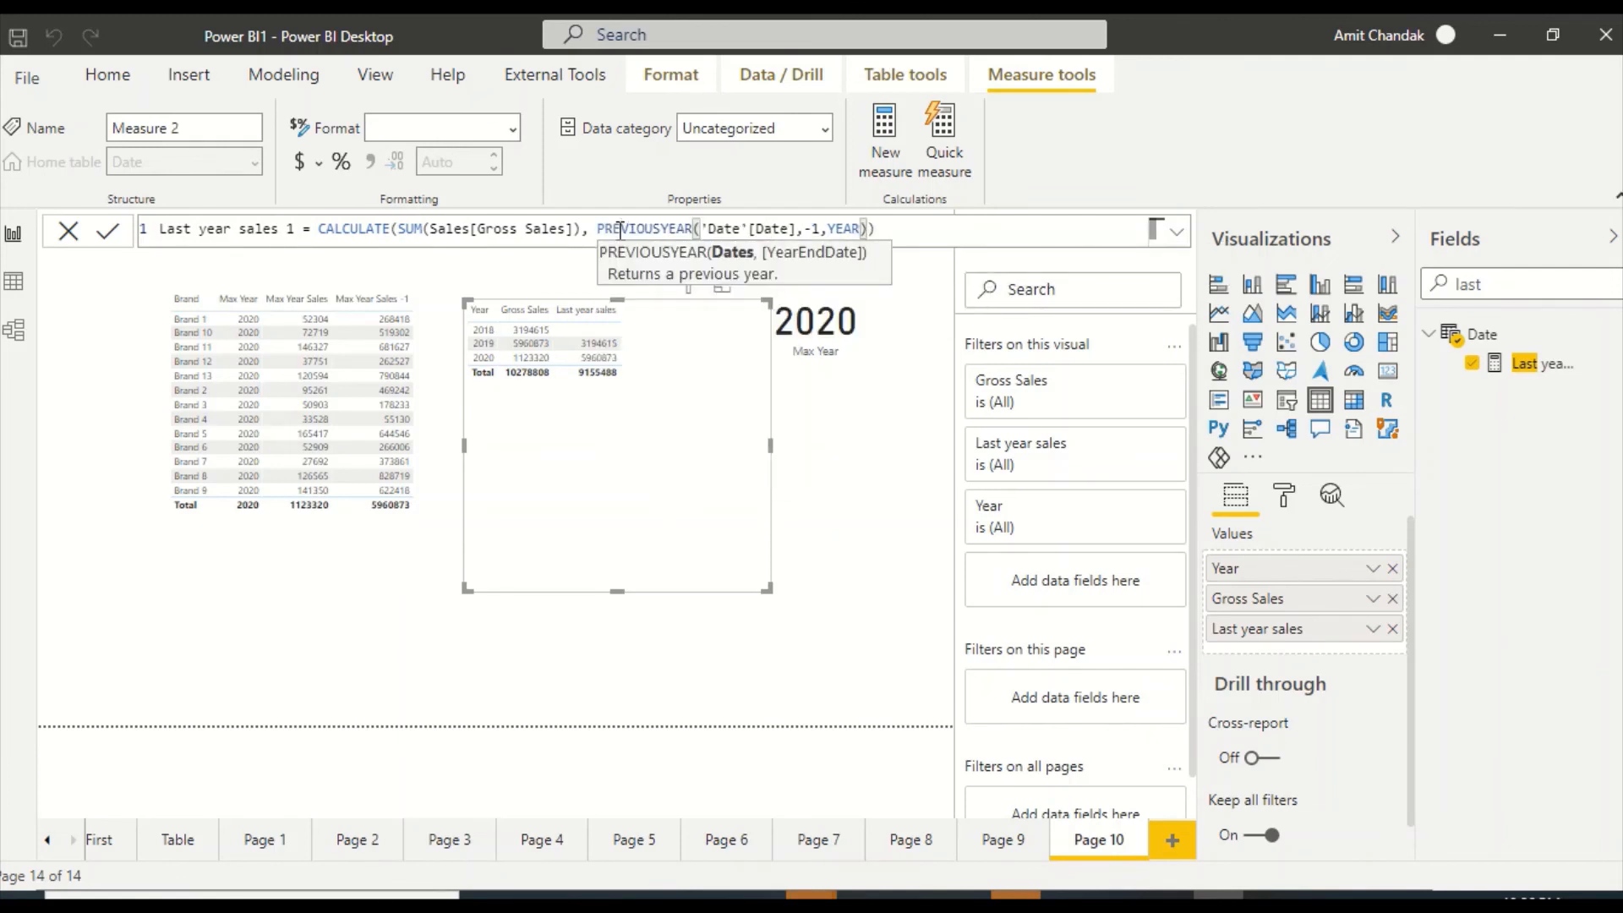
# Remove the -1 and YEAR arguments from PREVIOUSYEAR, leaving only 'Date'[Date], and commit the measure
pyautogui.press('Right')
pyautogui.press('Right')
pyautogui.press('Right')
pyautogui.press('Right')
pyautogui.press('Right')
pyautogui.press('Right')
pyautogui.press('Right')
pyautogui.press('Right')
pyautogui.press('Right')
pyautogui.press('Right')
pyautogui.press('Right')
pyautogui.press('Right')
pyautogui.hotkey('shift', 'Right')
pyautogui.hotkey('shift', 'Right')
pyautogui.hotkey('shift', 'Right')
pyautogui.hotkey('shift', 'Right')
pyautogui.hotkey('shift', 'Right')
pyautogui.hotkey('shift', 'Right')
pyautogui.hotkey('shift', 'Right')
pyautogui.hotkey('shift', 'Right')
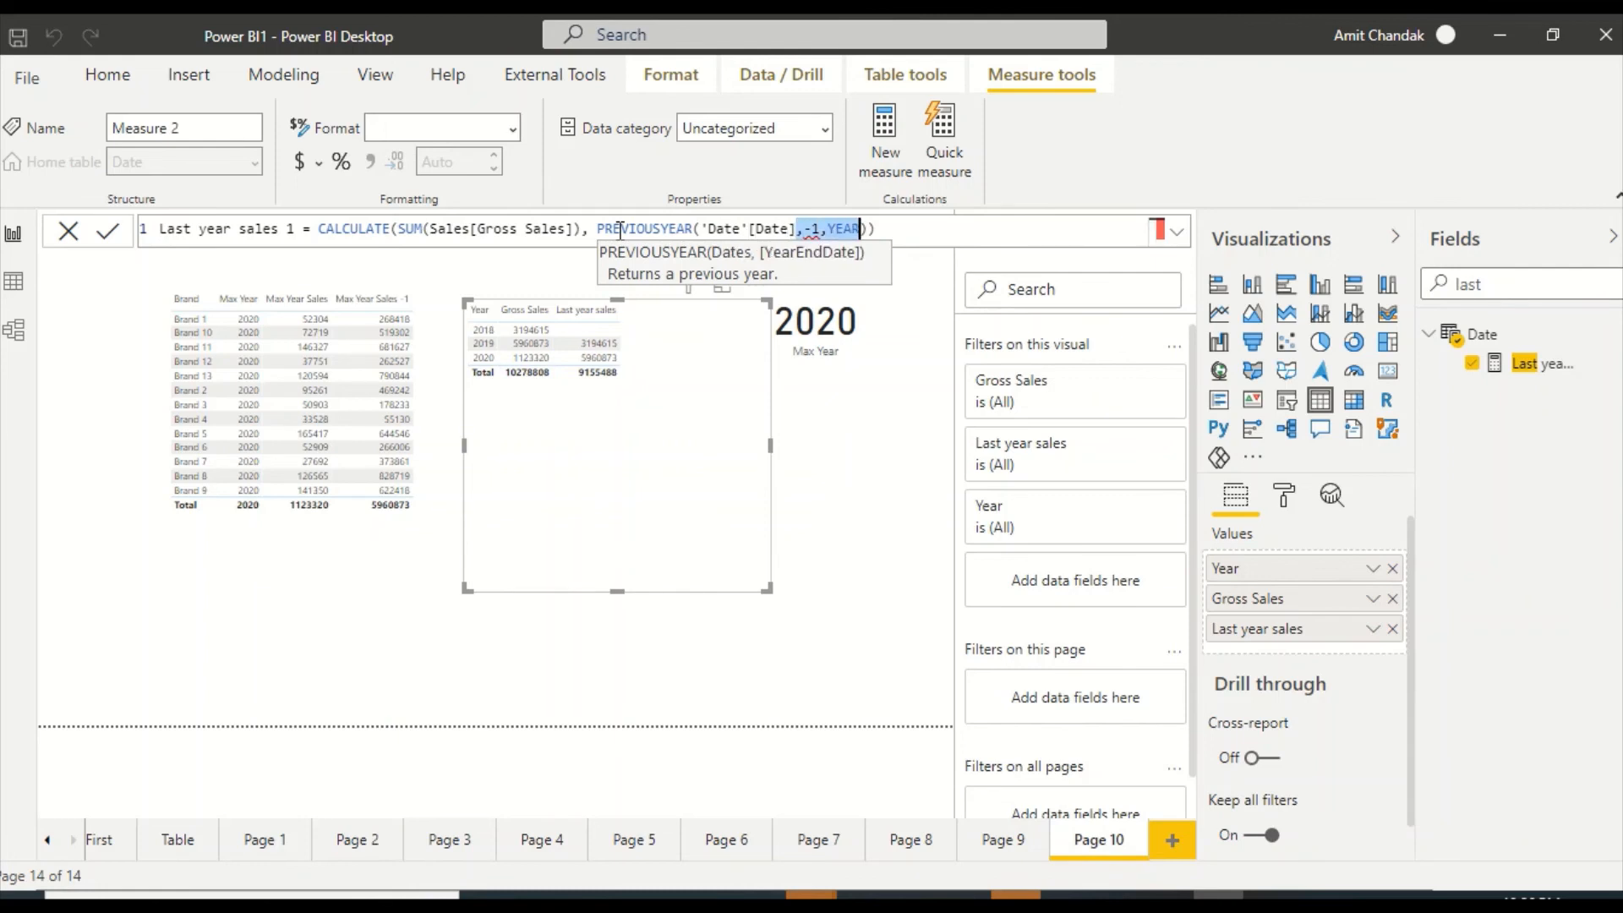
pyautogui.press('Delete')
pyautogui.press('Right')
pyautogui.press('Right')
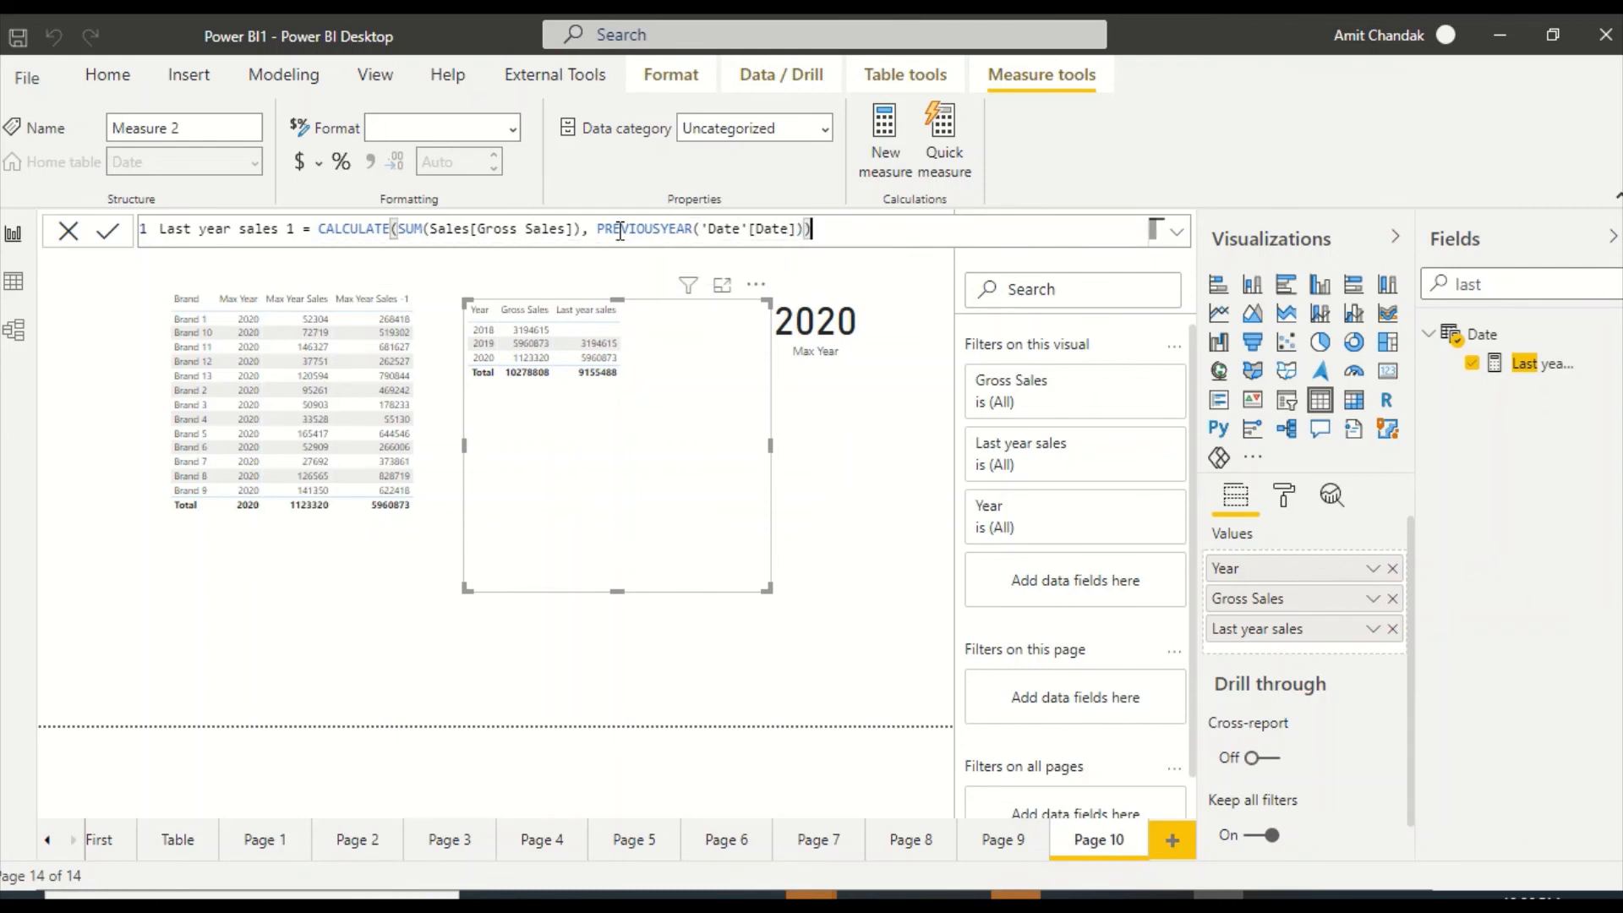
pyautogui.press('Return')
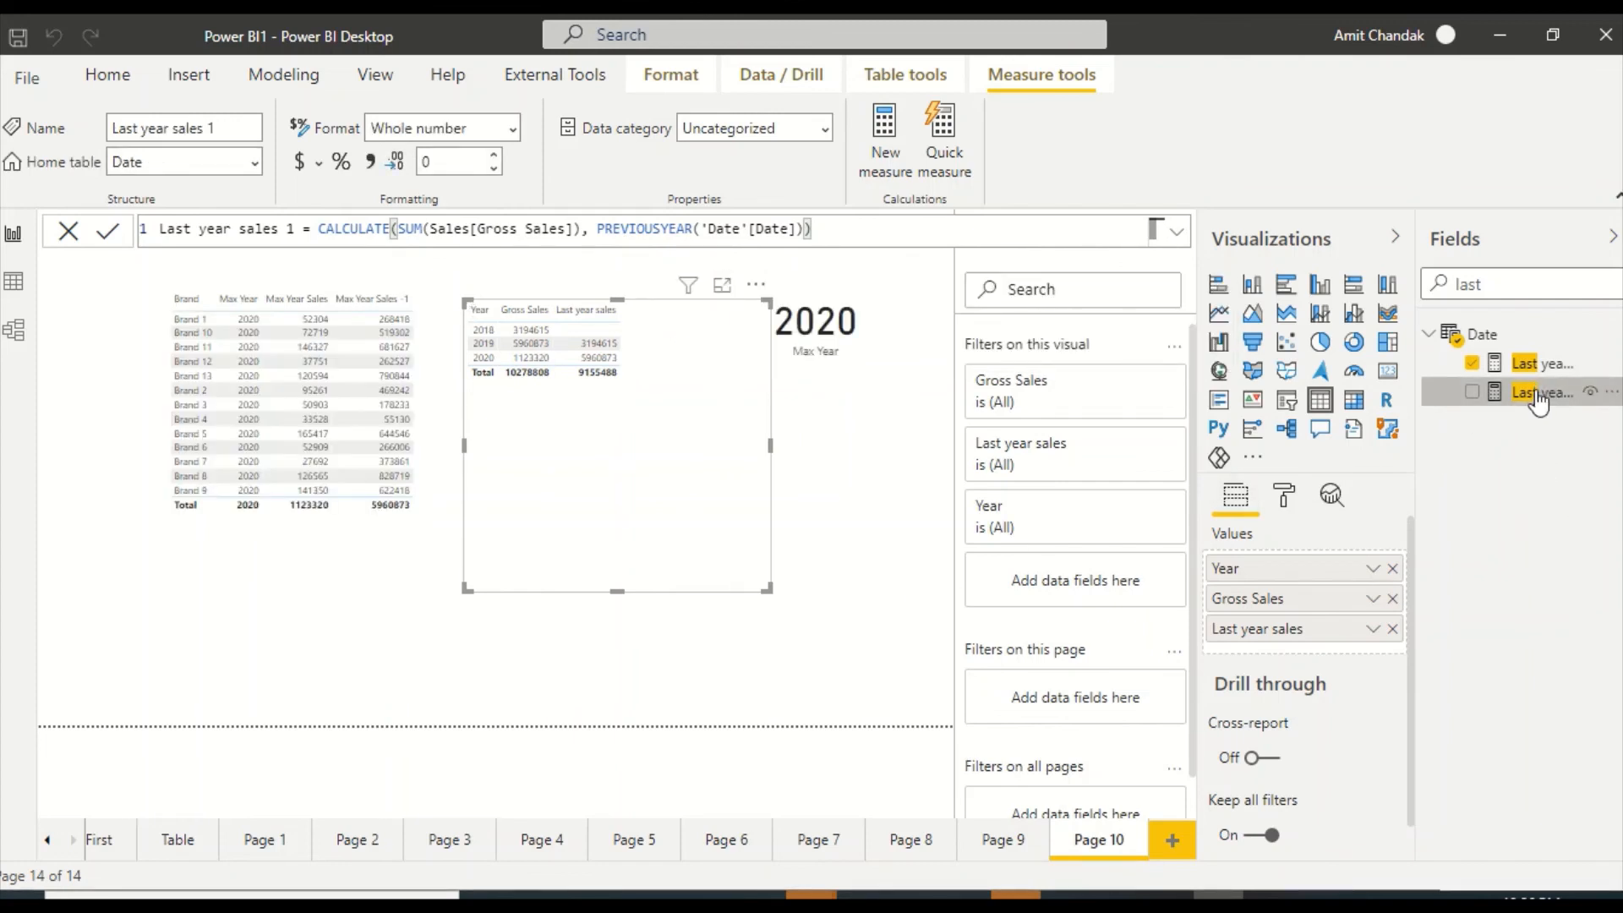
# Add Last year sales 1 to the yearly gross sales table and enlarge the visual
pyautogui.moveTo(1538, 404); pyautogui.dragTo(609, 456)
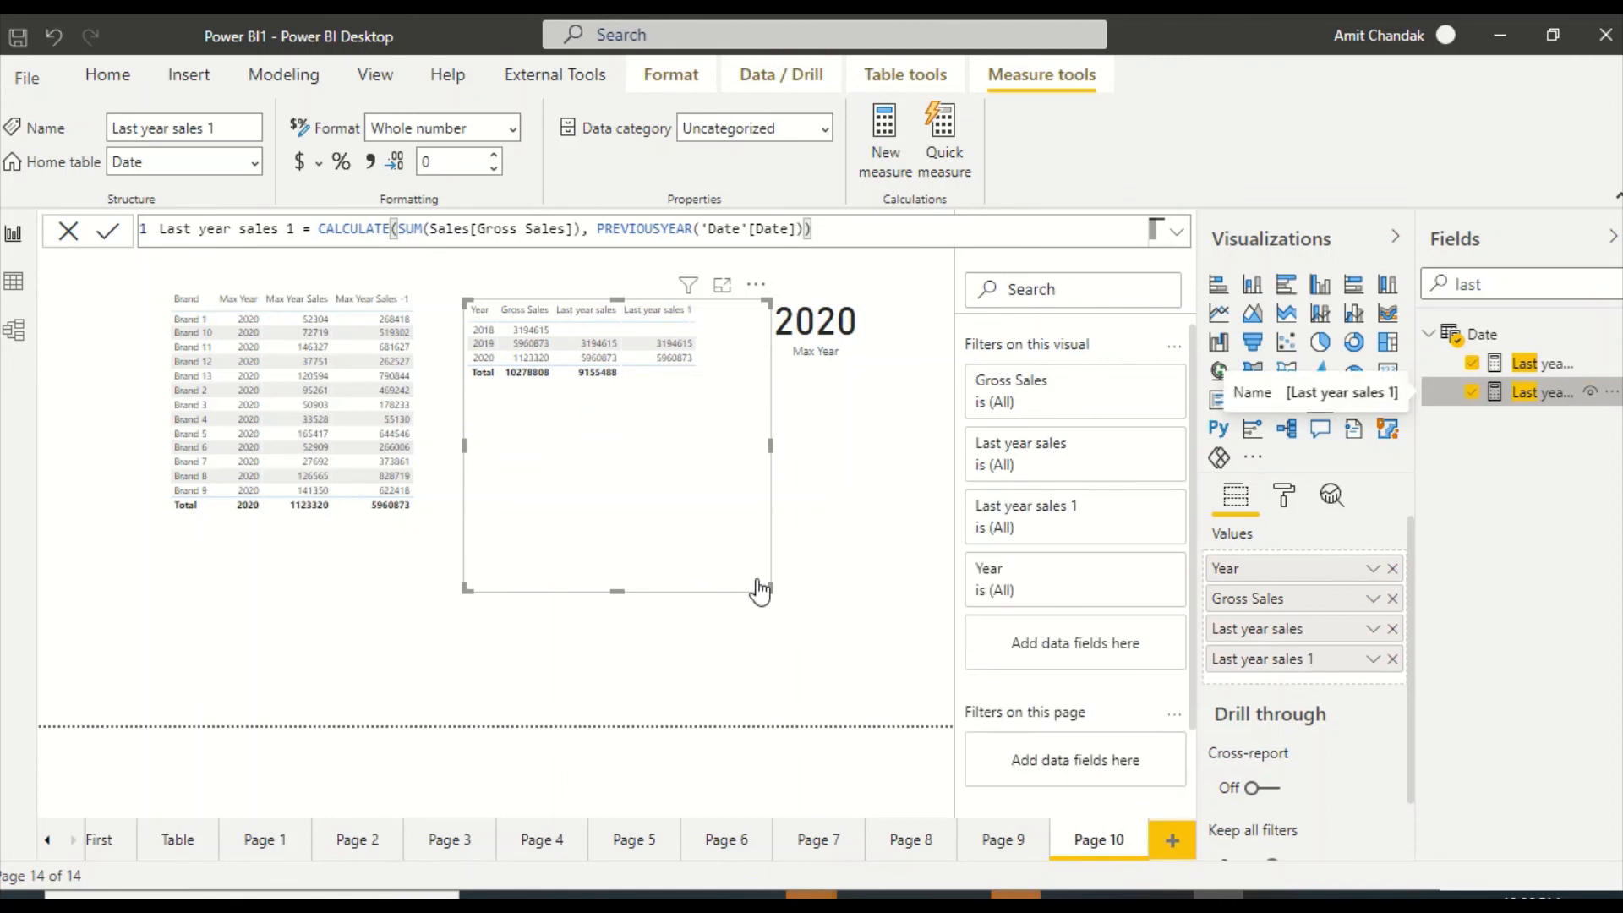
pyautogui.moveTo(796, 675); pyautogui.dragTo(891, 682)
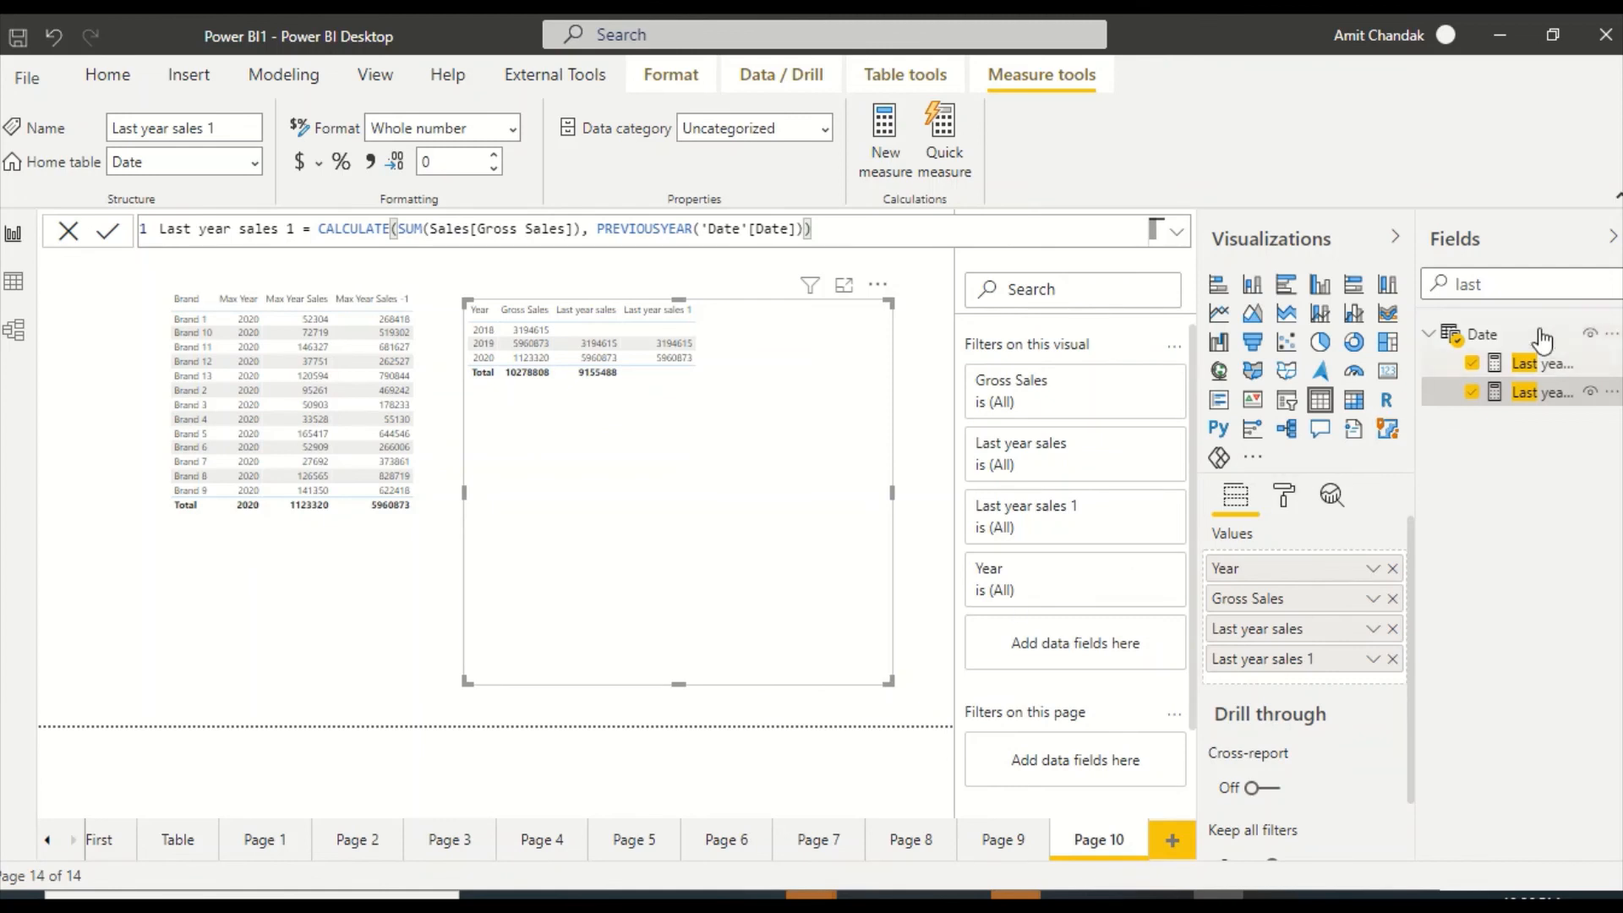
# Clear the field search and add Month Year from the Date table between Year and Gross Sales in the table
pyautogui.click(1485, 284)
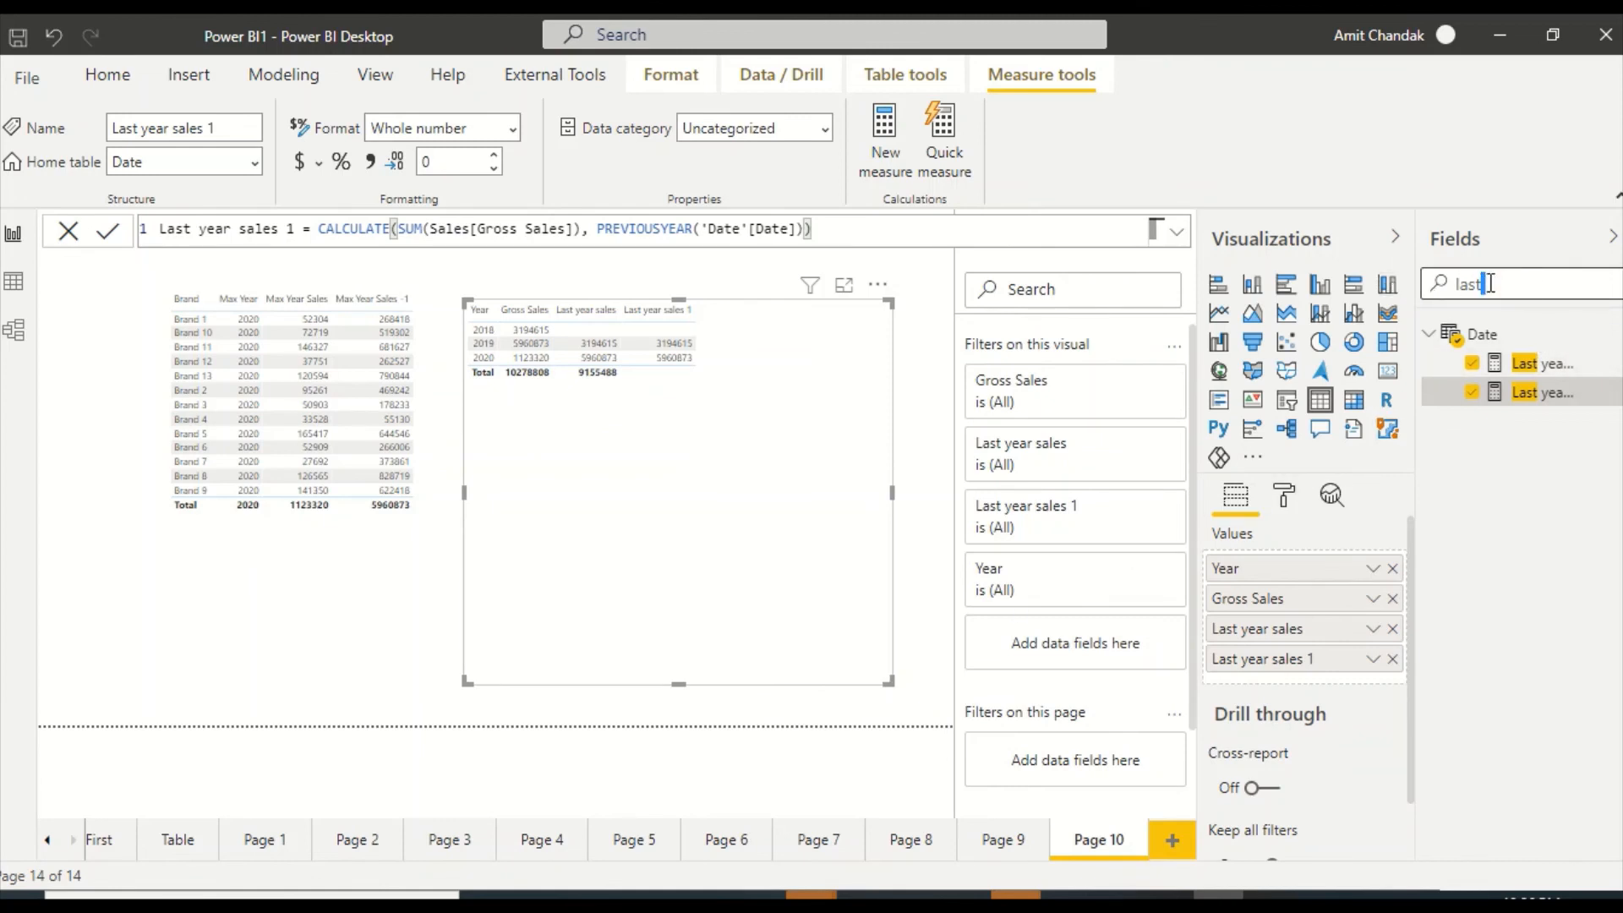
pyautogui.press('BackSpace')
pyautogui.press('BackSpace')
pyautogui.press('BackSpace')
pyautogui.press('BackSpace')
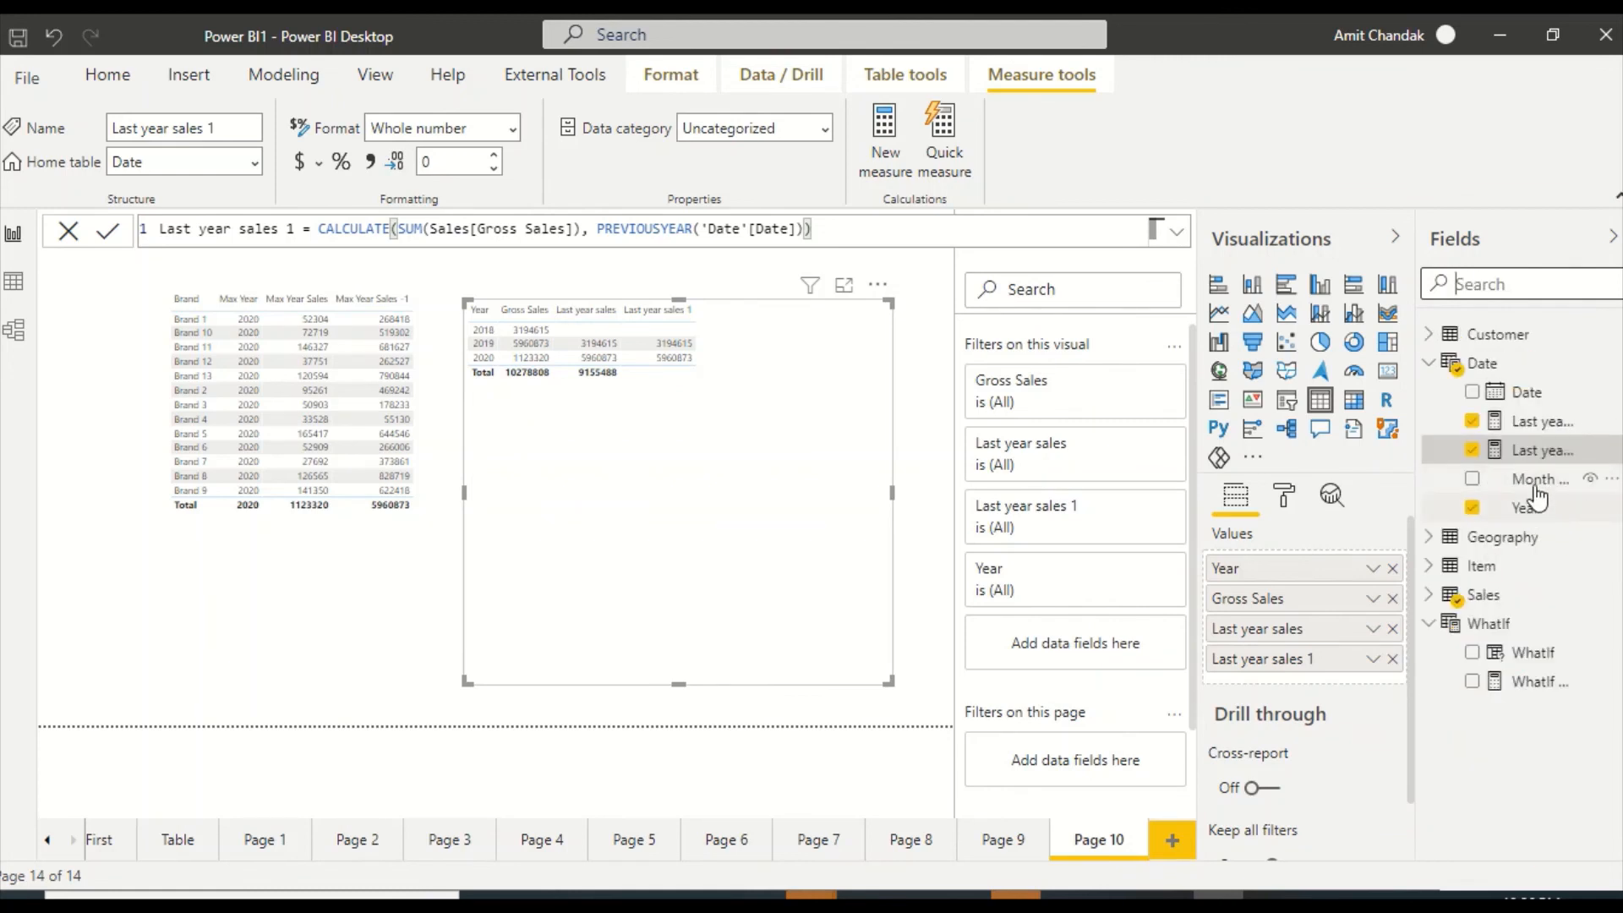
pyautogui.moveTo(1529, 480); pyautogui.dragTo(1300, 617)
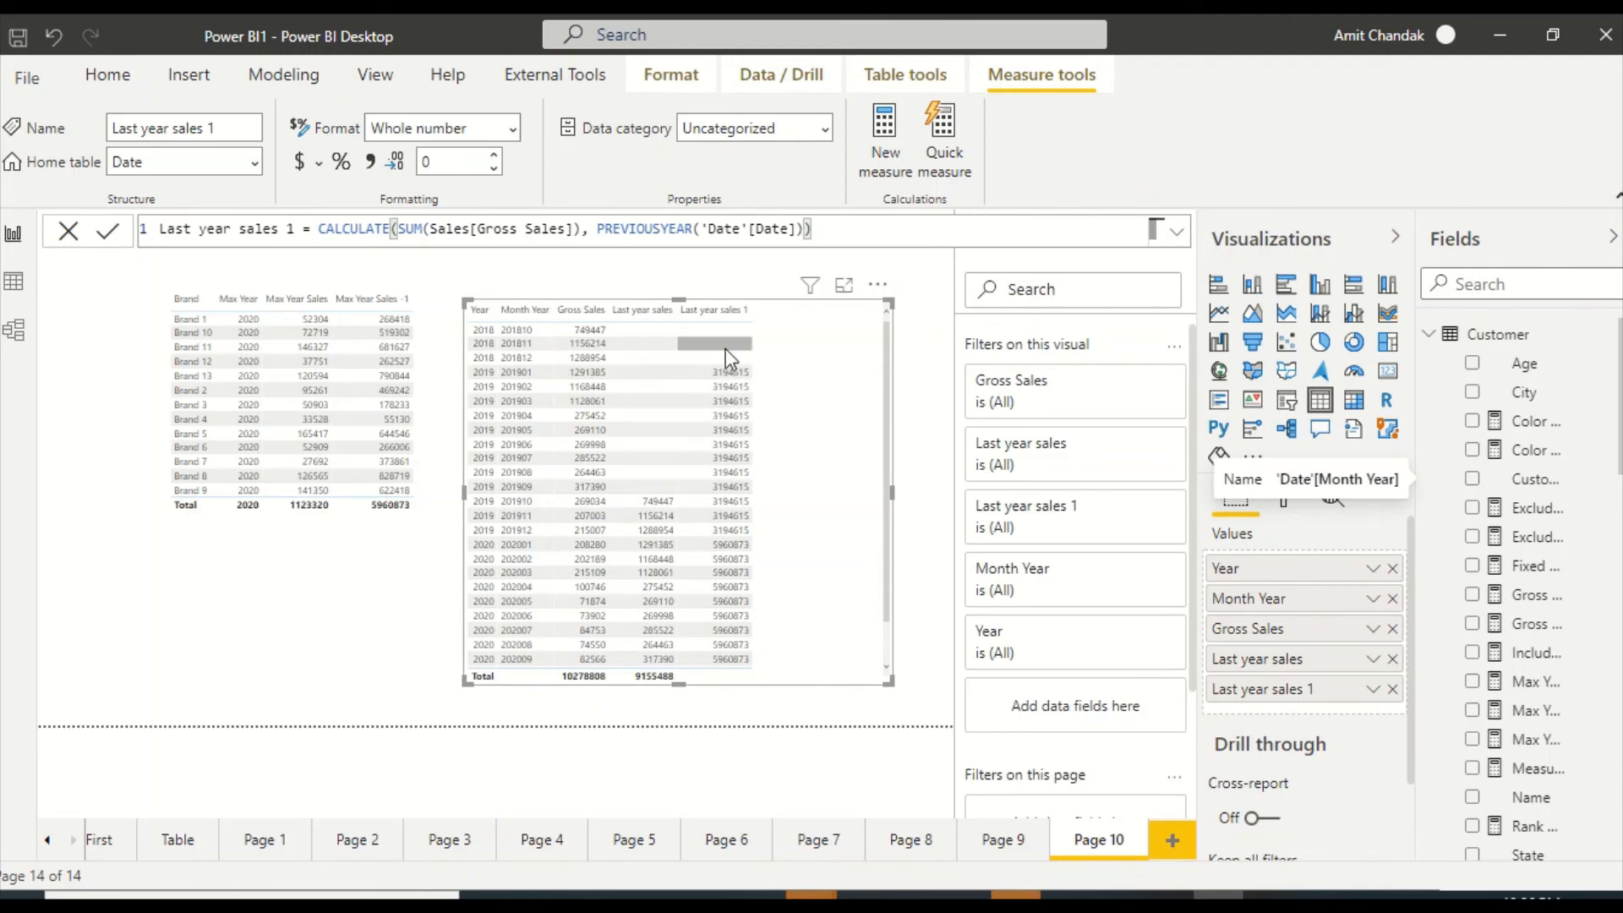
# Switch to Tableau and add Sales Date by year to the rows of Sheet 20
pyautogui.scroll(-1, 725, 348)
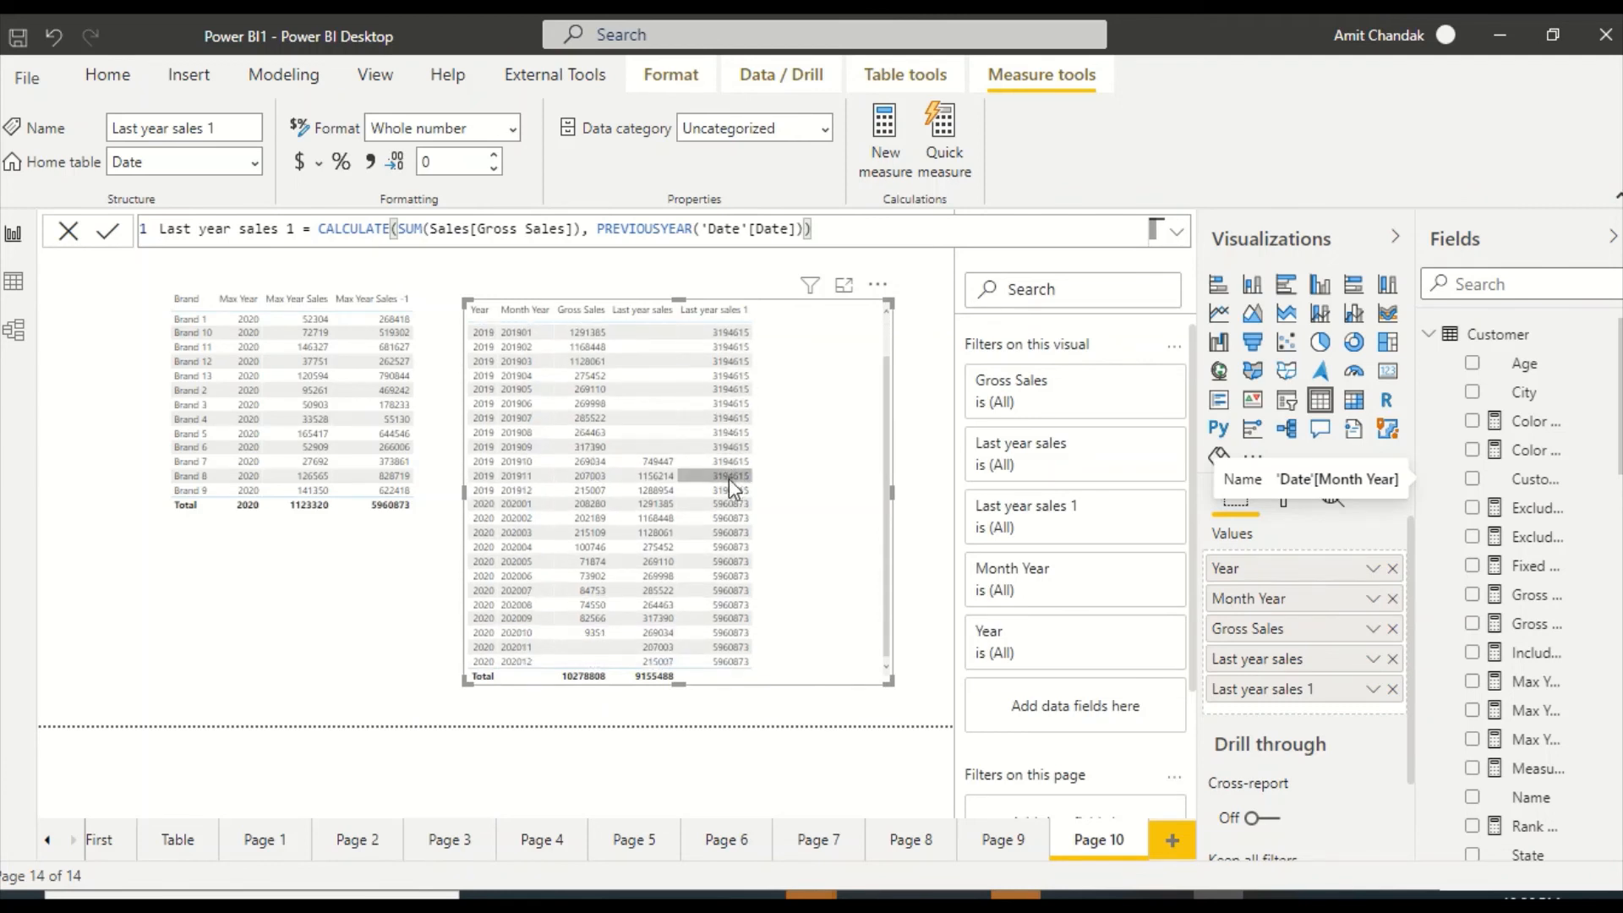
pyautogui.scroll(1, 729, 478)
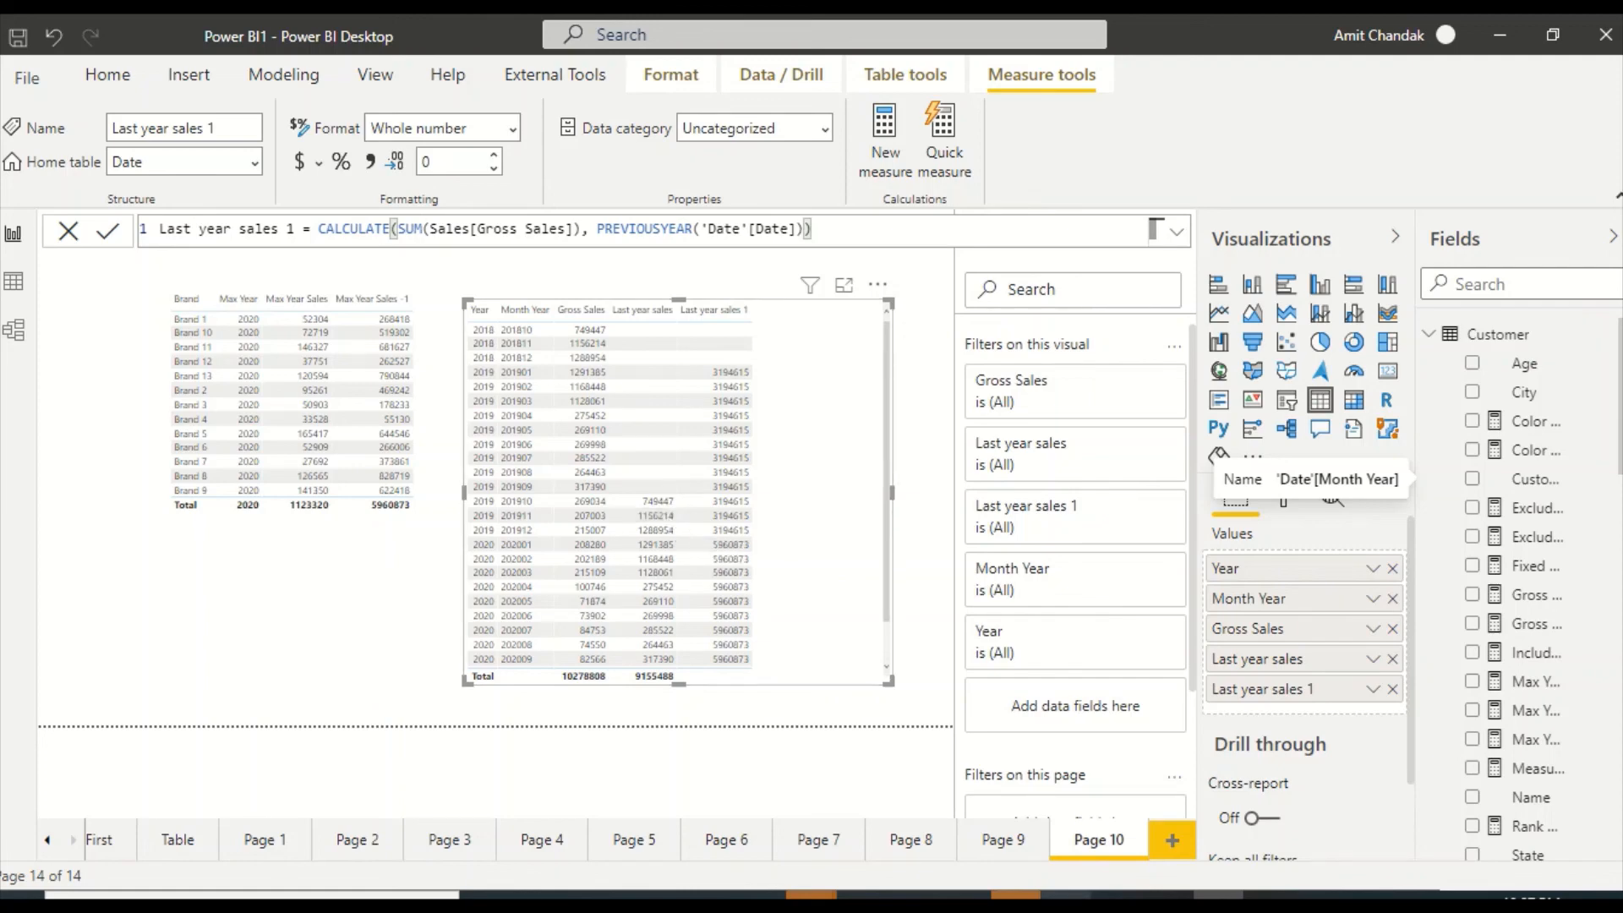
pyautogui.click(1067, 898)
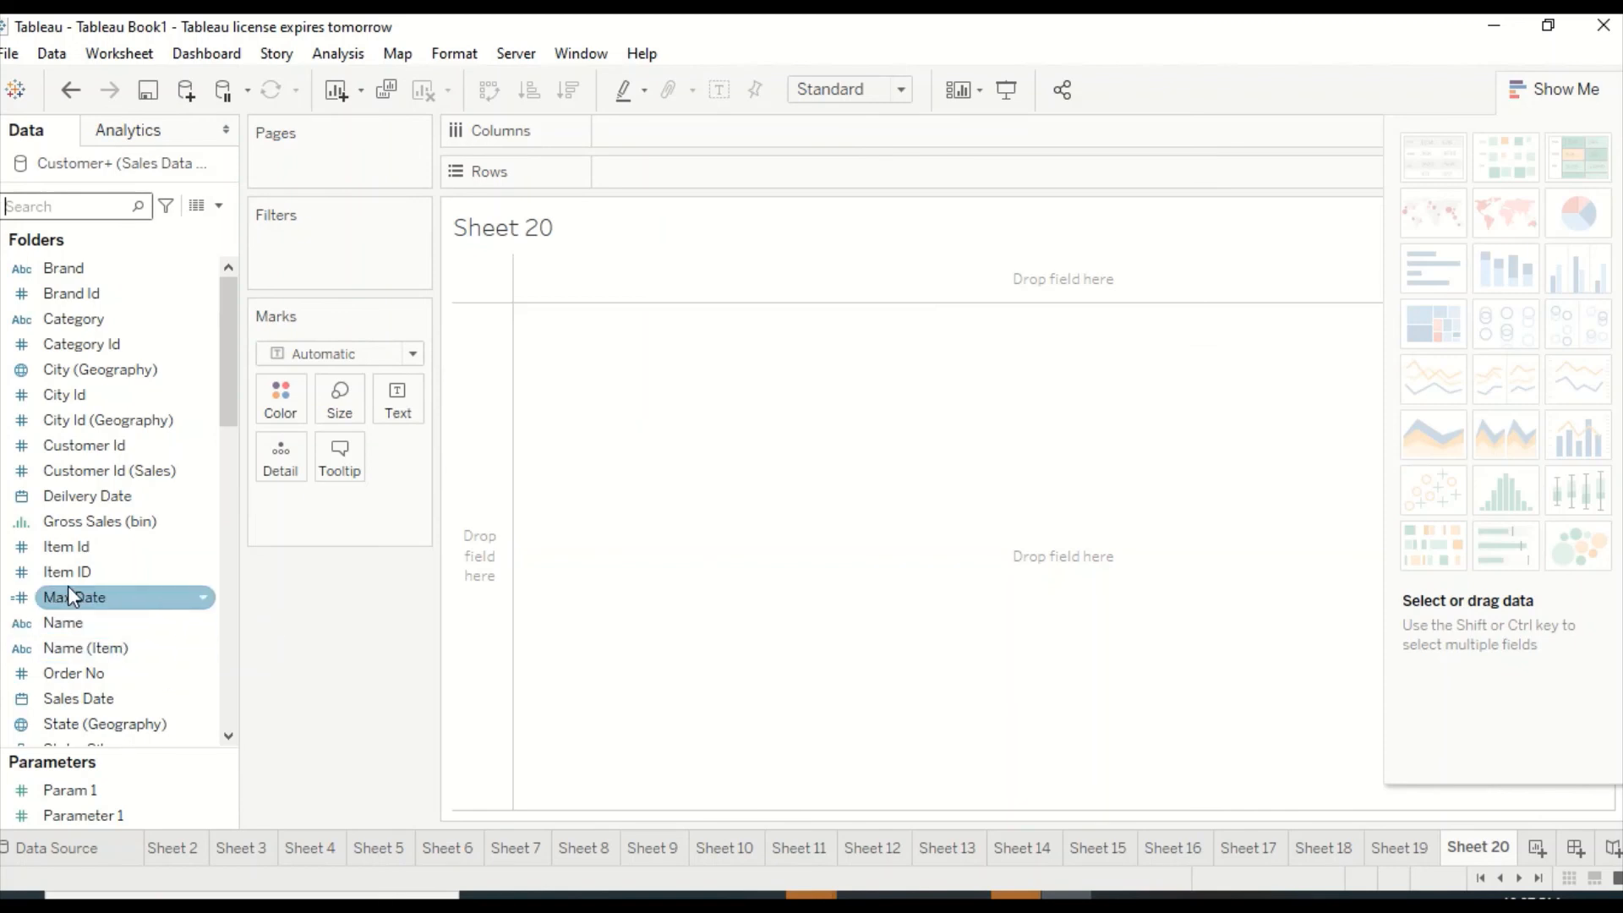
pyautogui.scroll(-3, 114, 516)
pyautogui.scroll(3, 171, 562)
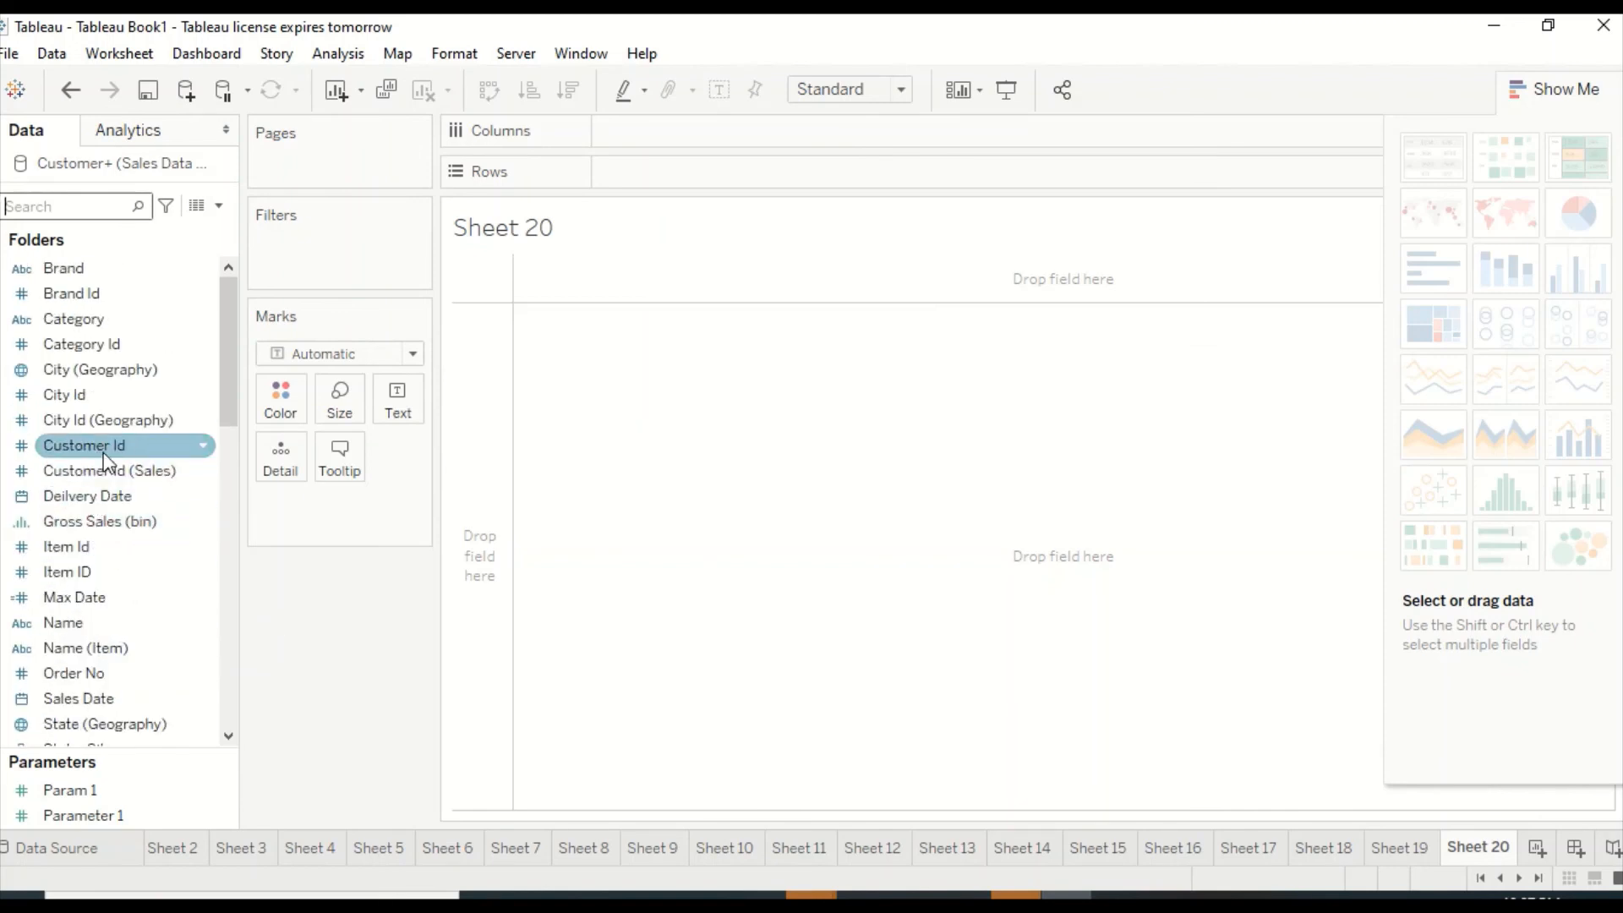
pyautogui.scroll(-1, 94, 584)
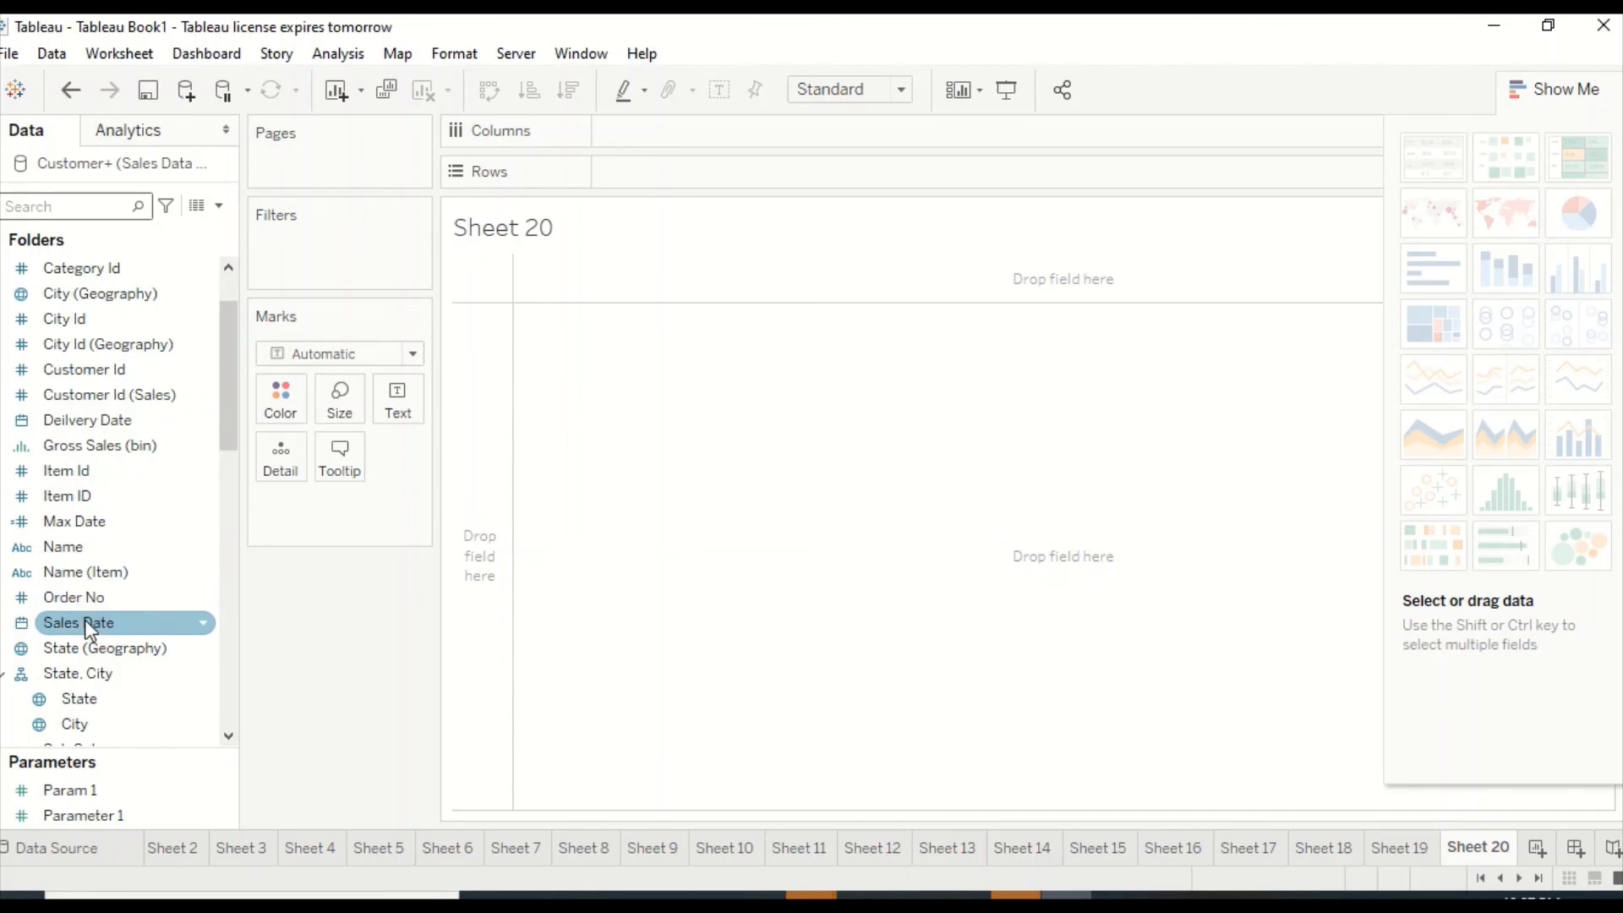
pyautogui.moveTo(84, 619); pyautogui.dragTo(480, 313)
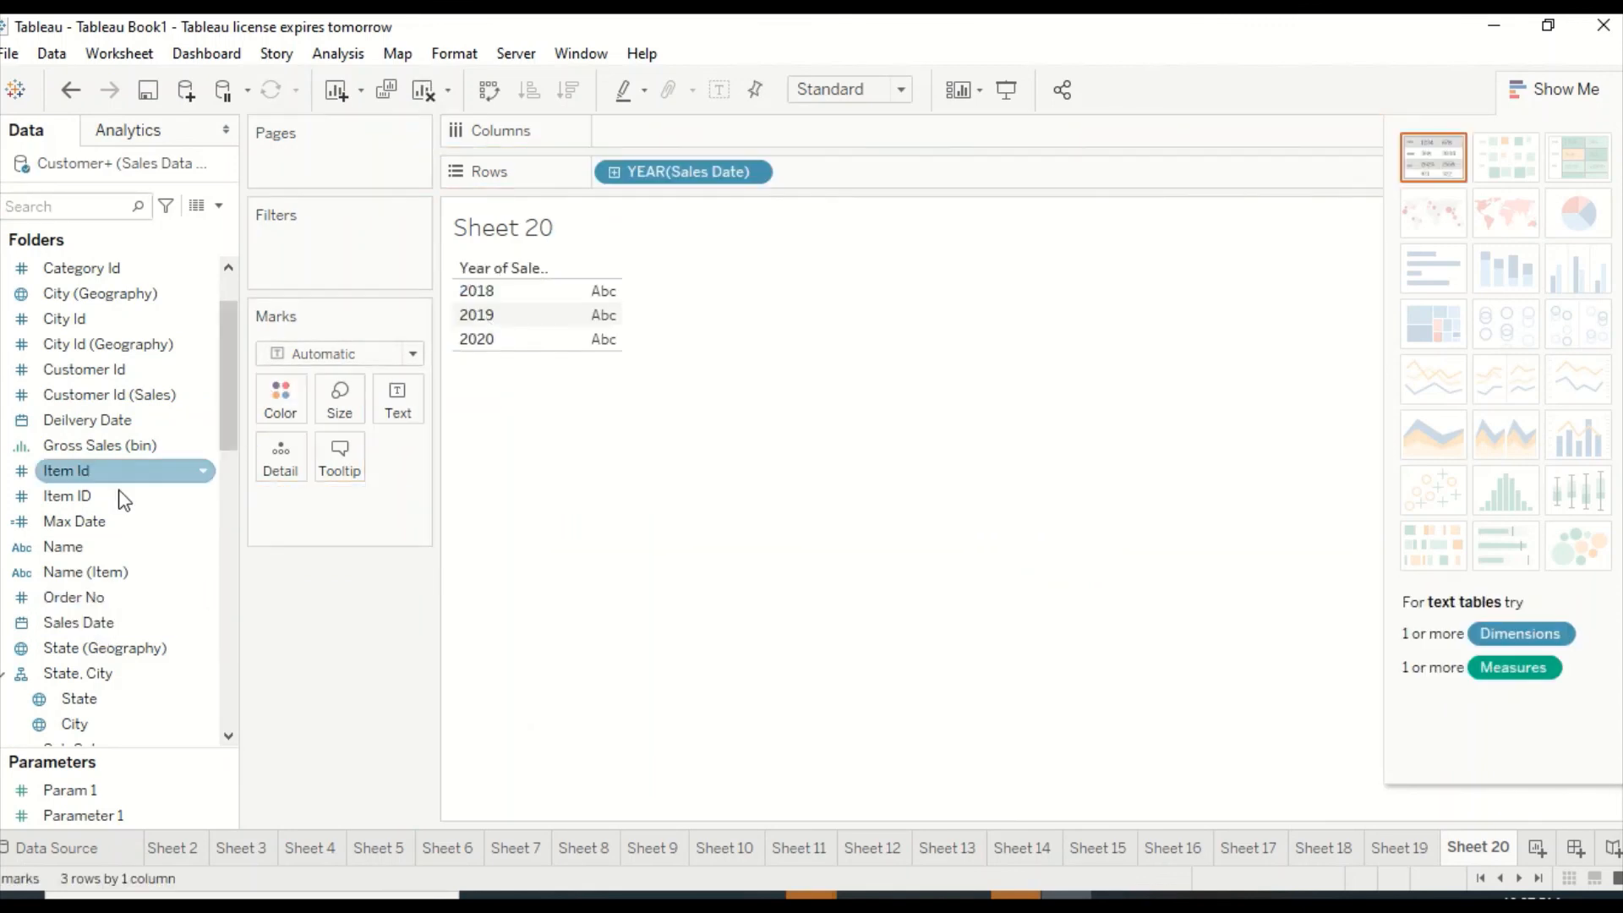
# Search the fields for "gr", add Gross Sales to the yearly view and display it as a text table
pyautogui.scroll(1, 110, 514)
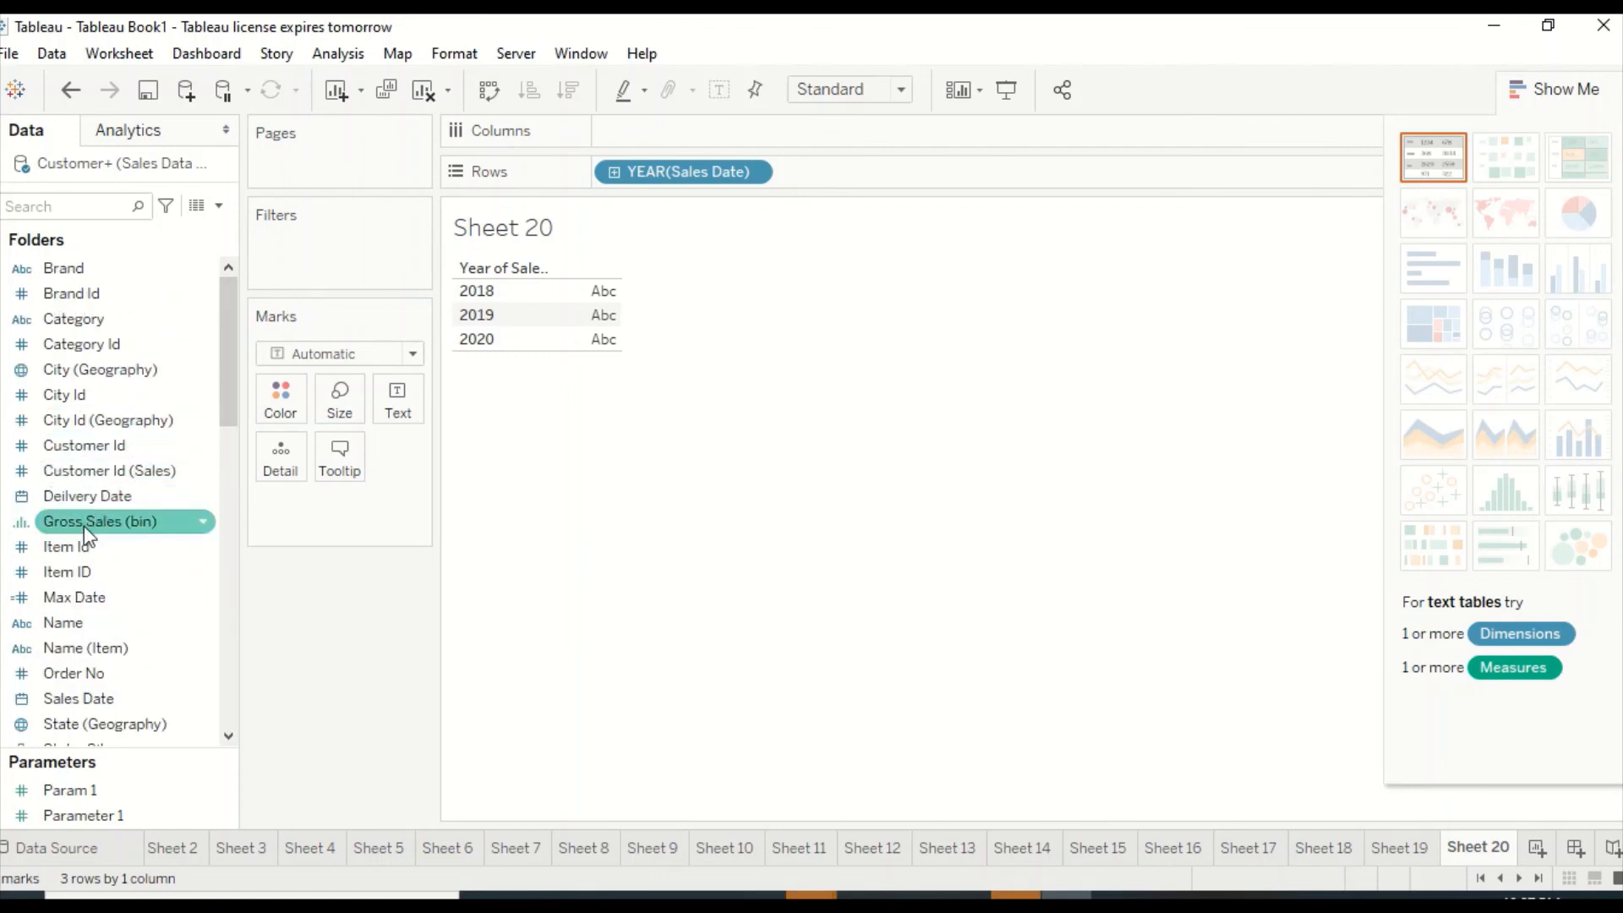
pyautogui.scroll(-1, 88, 514)
pyautogui.scroll(-3, 113, 613)
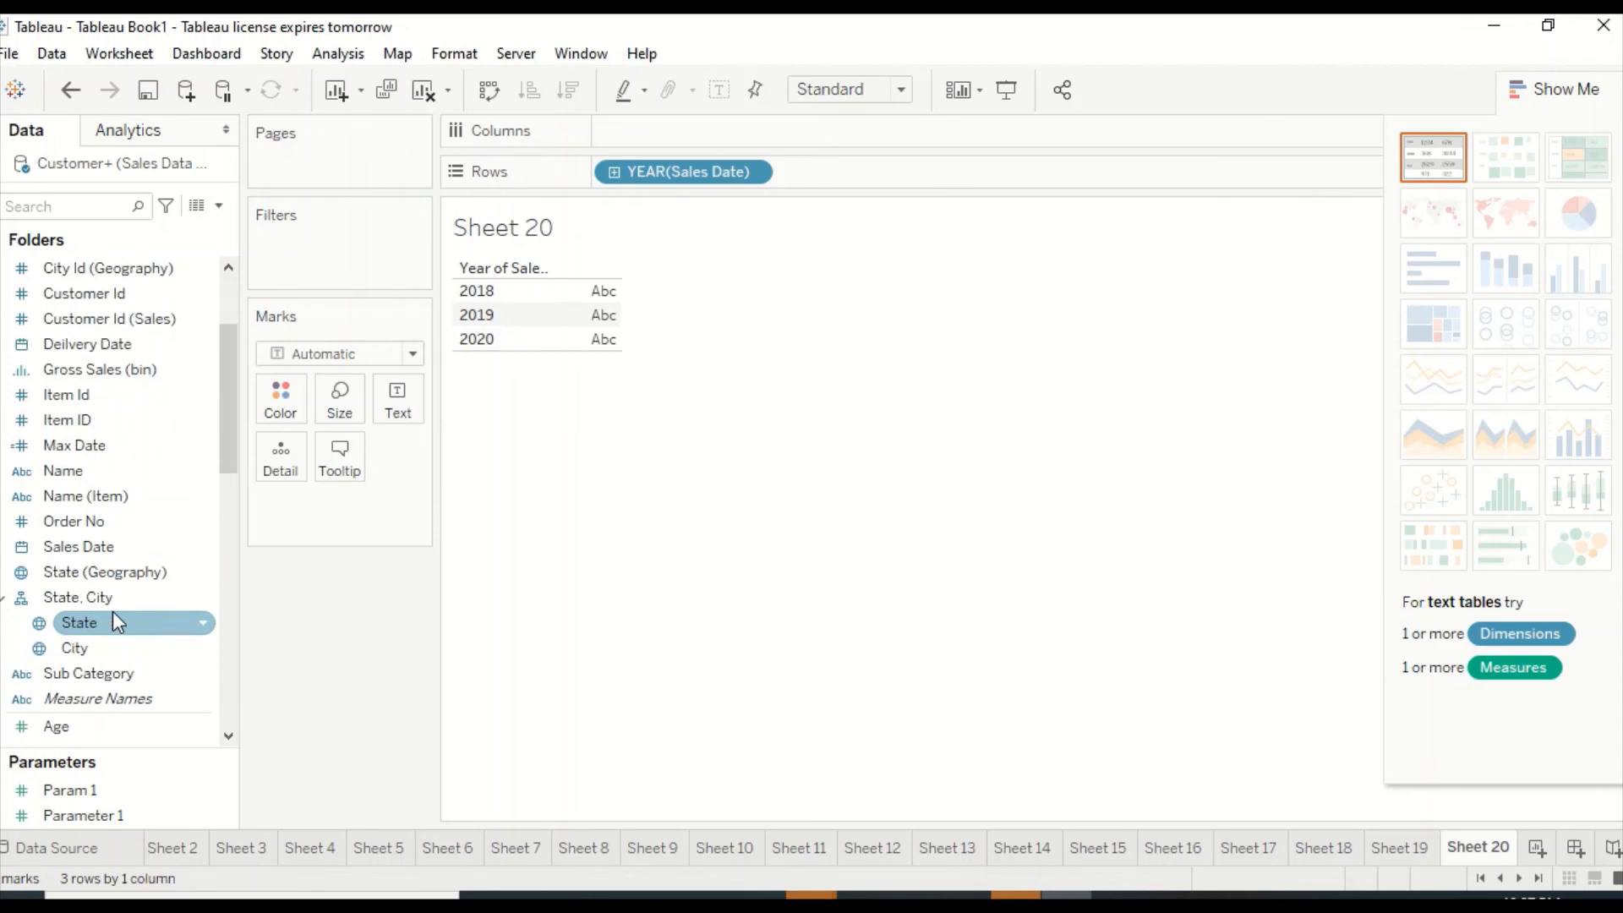
pyautogui.scroll(2, 102, 545)
pyautogui.scroll(1, 100, 516)
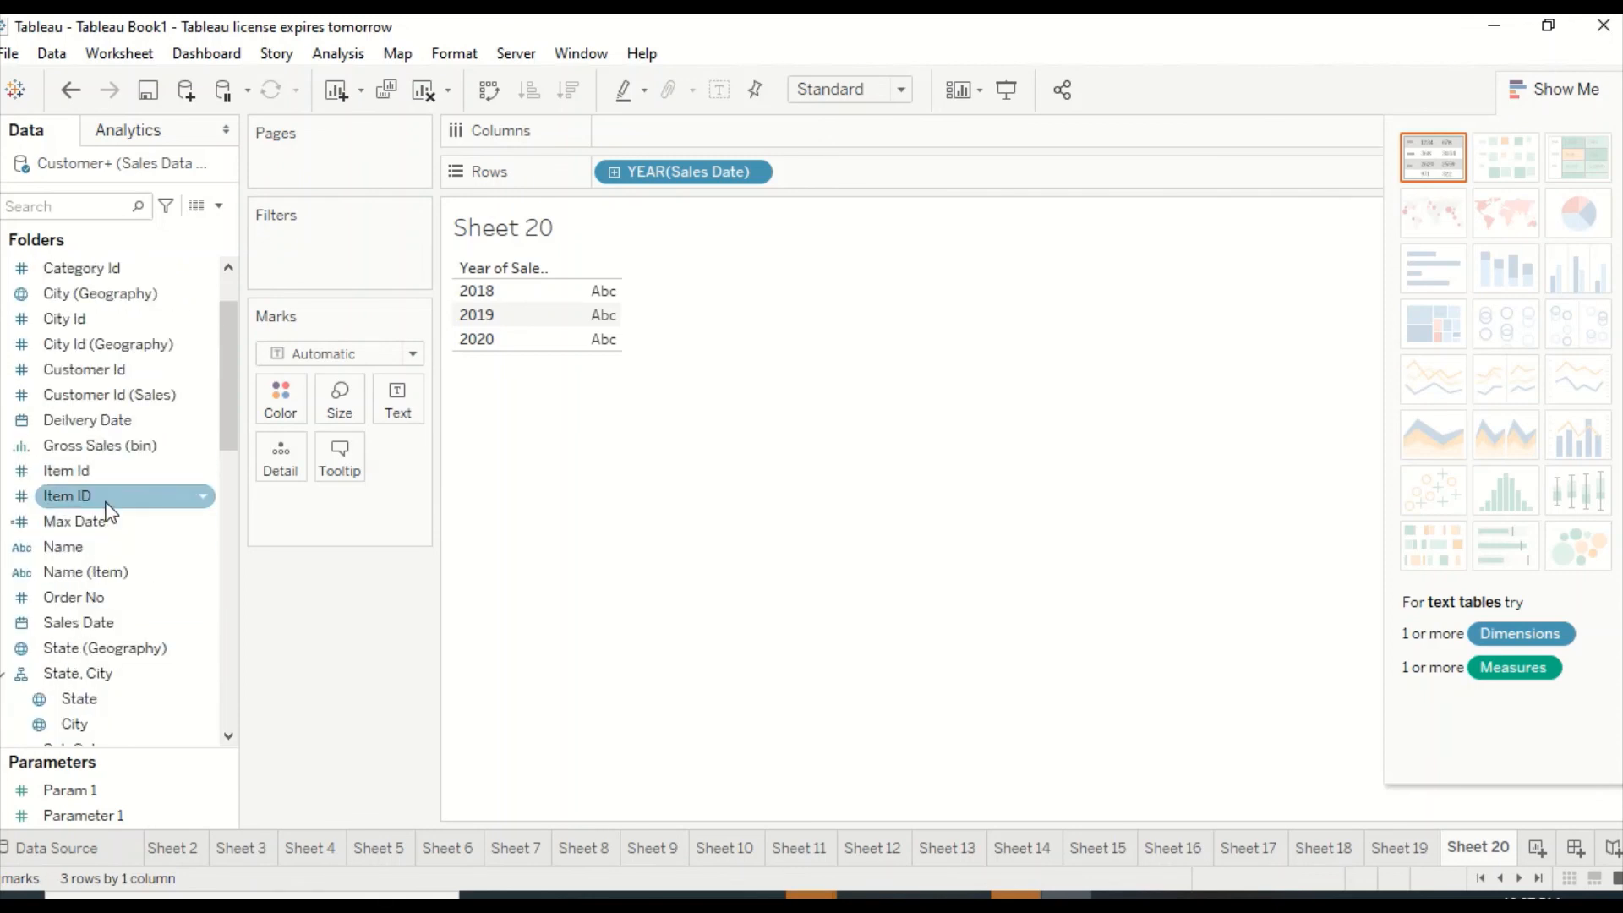
pyautogui.scroll(1, 99, 411)
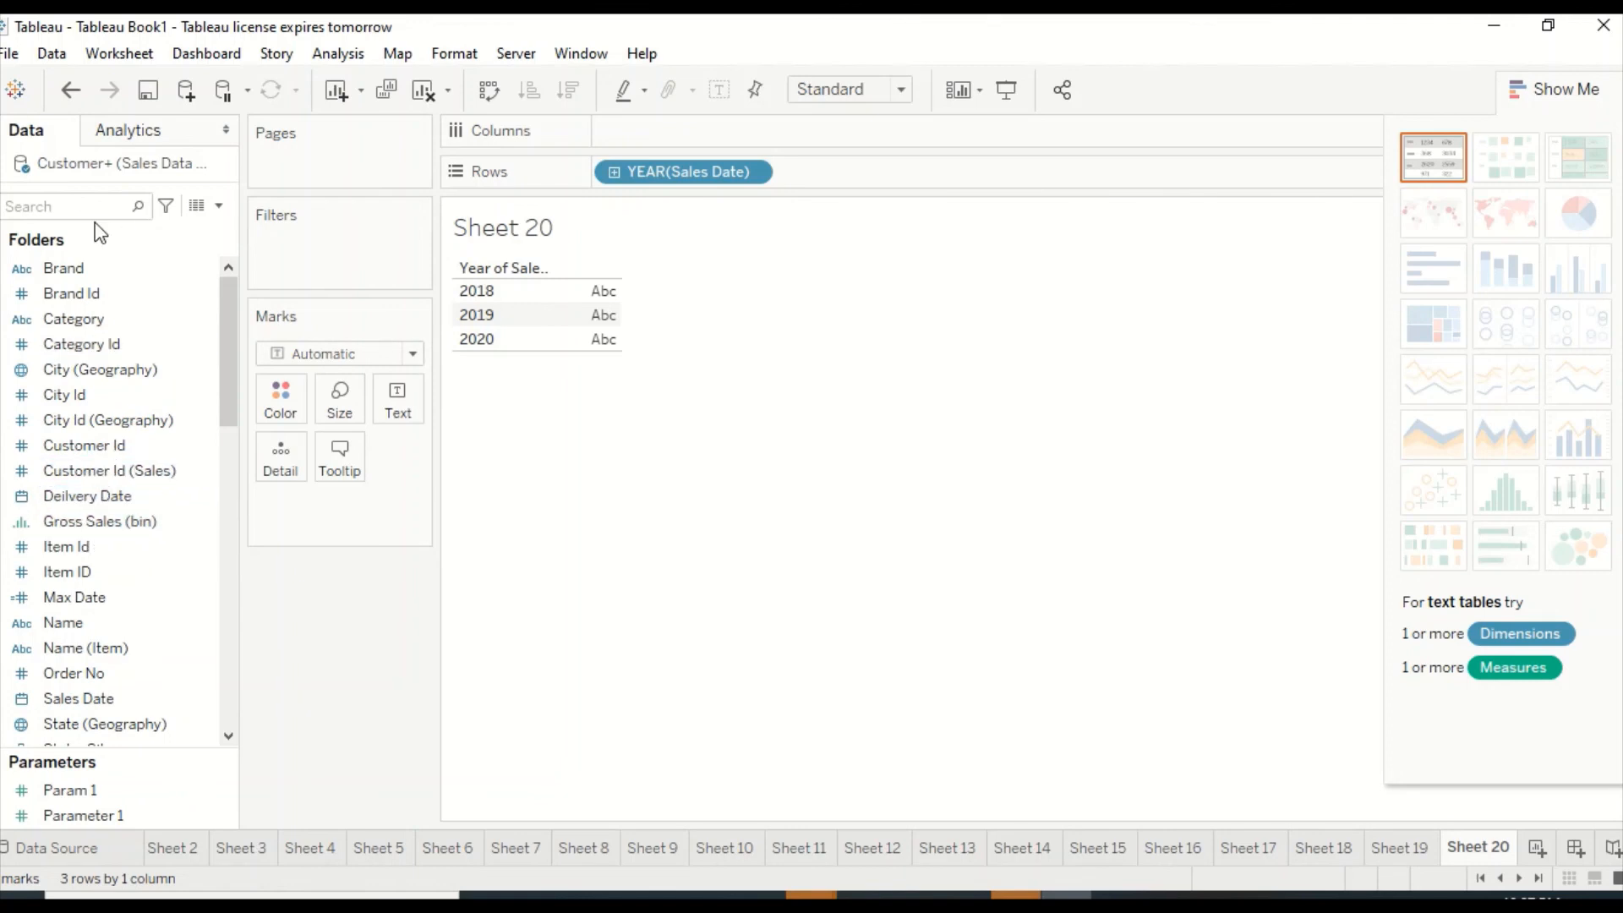
pyautogui.click(71, 208)
pyautogui.write('gr')
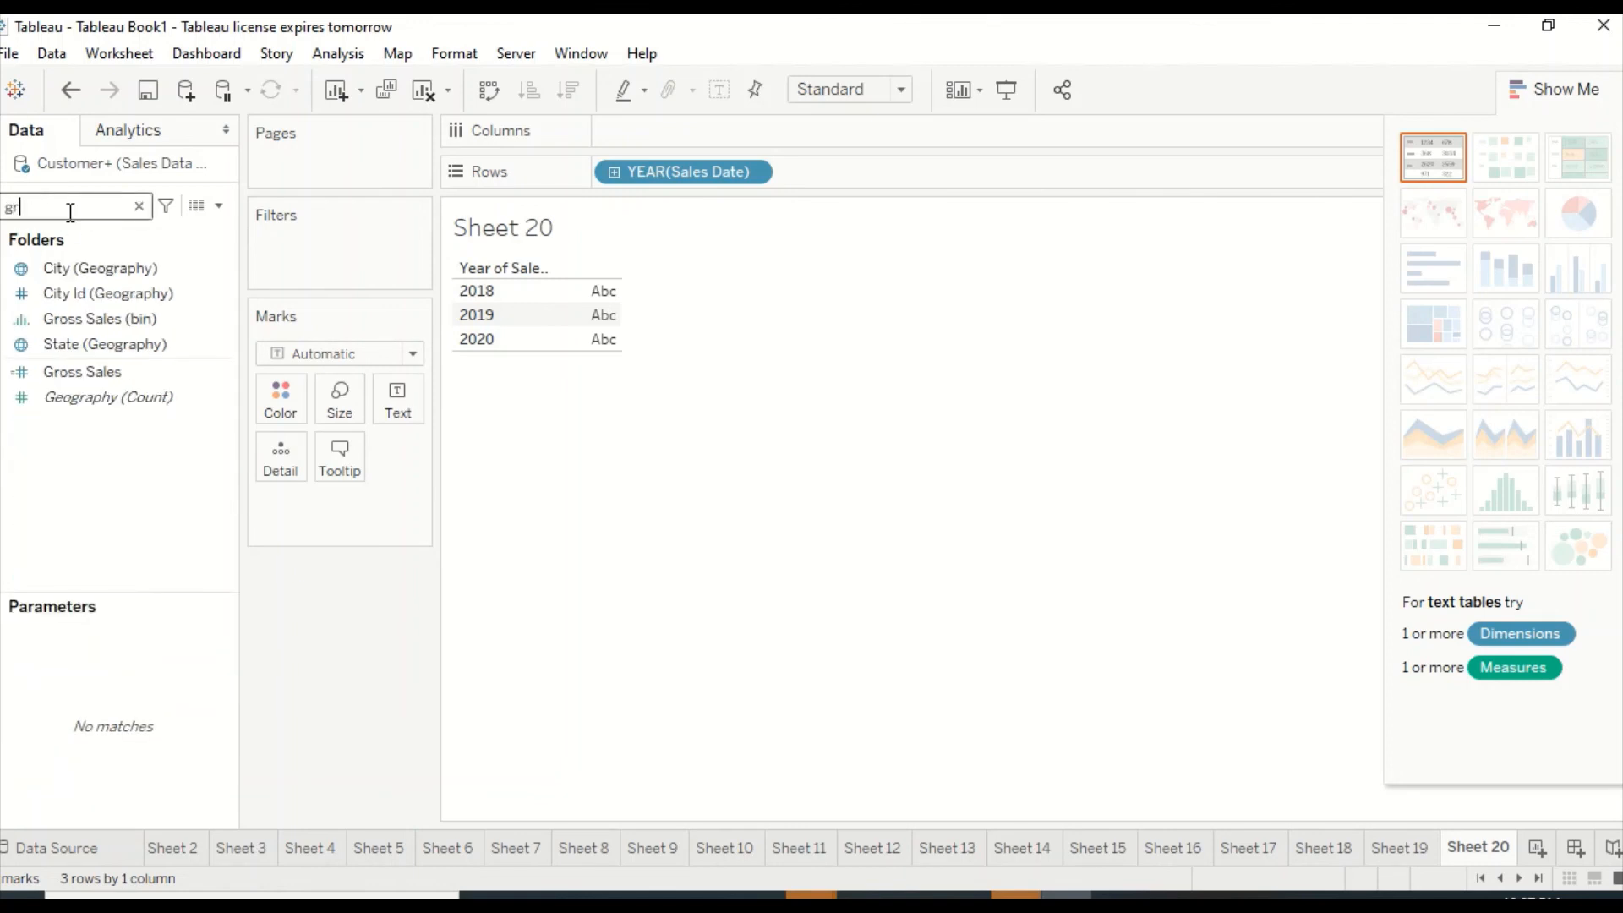
pyautogui.moveTo(76, 372); pyautogui.dragTo(582, 269)
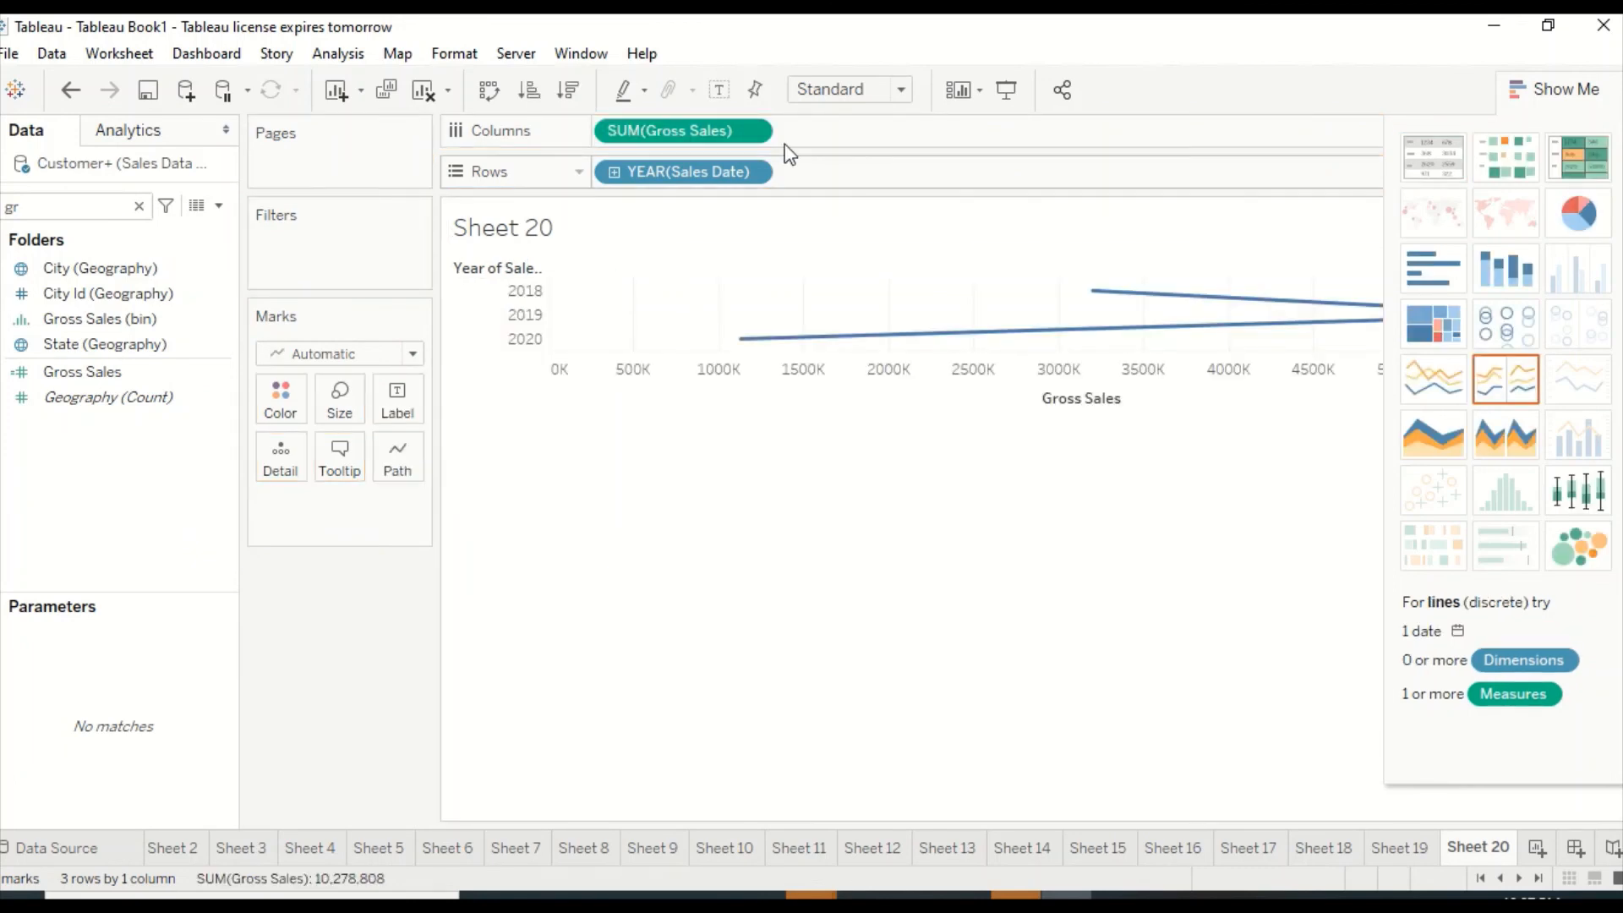
pyautogui.click(1429, 168)
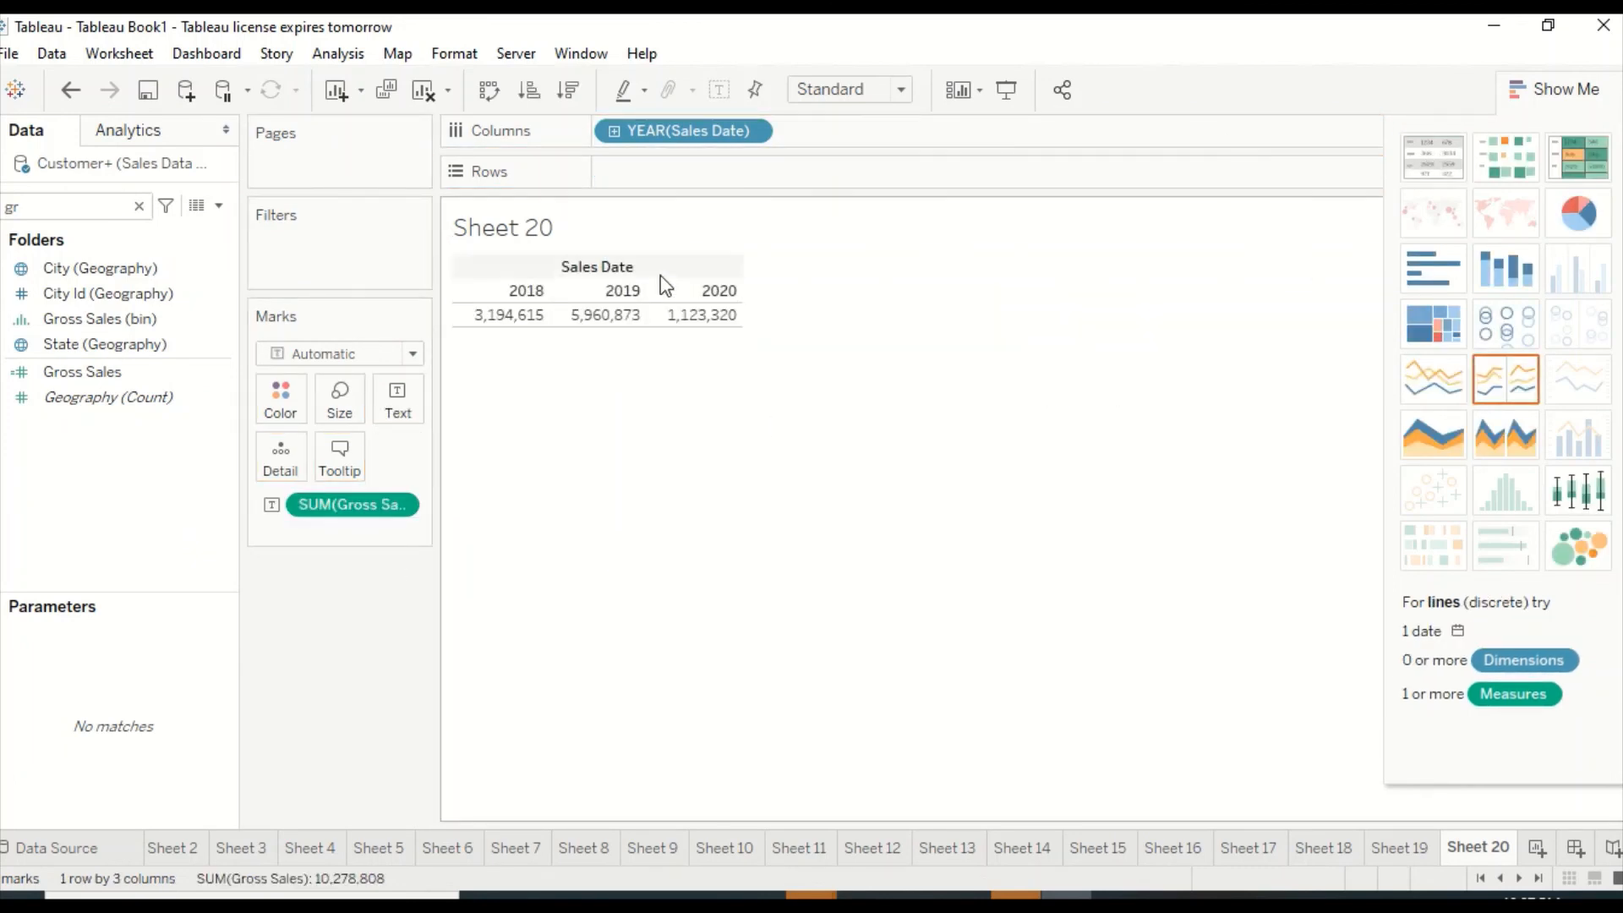
# Try to show Sales Date as exact dates on the columns, and restore the yearly text table
pyautogui.rightClick(370, 506)
pyautogui.moveTo(461, 880)
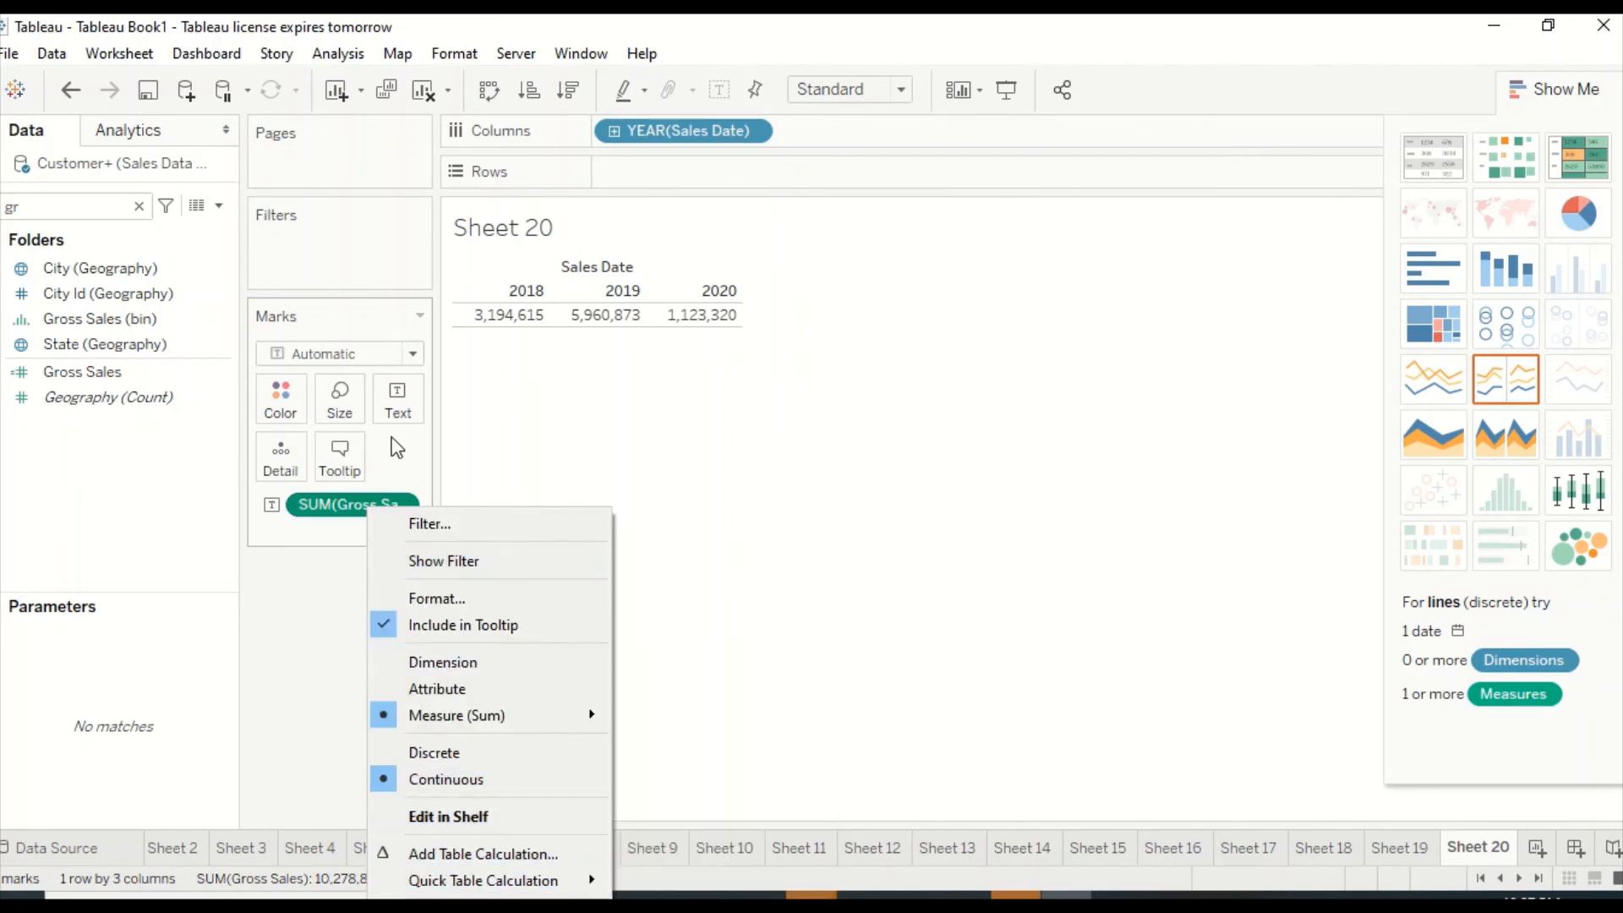
pyautogui.click(757, 133)
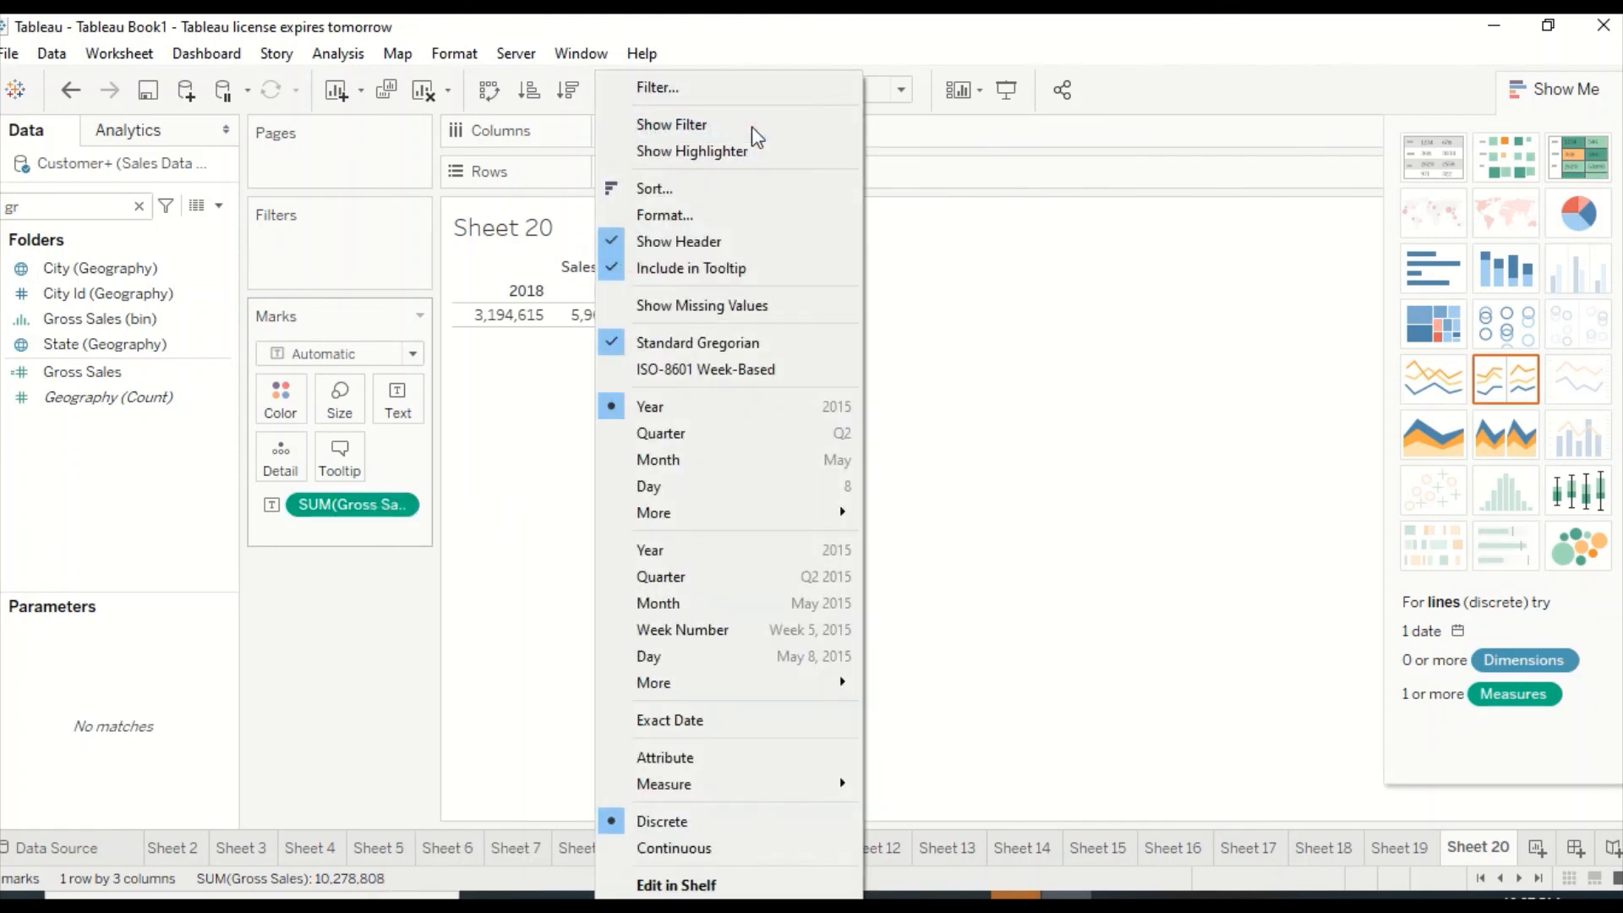
pyautogui.click(676, 720)
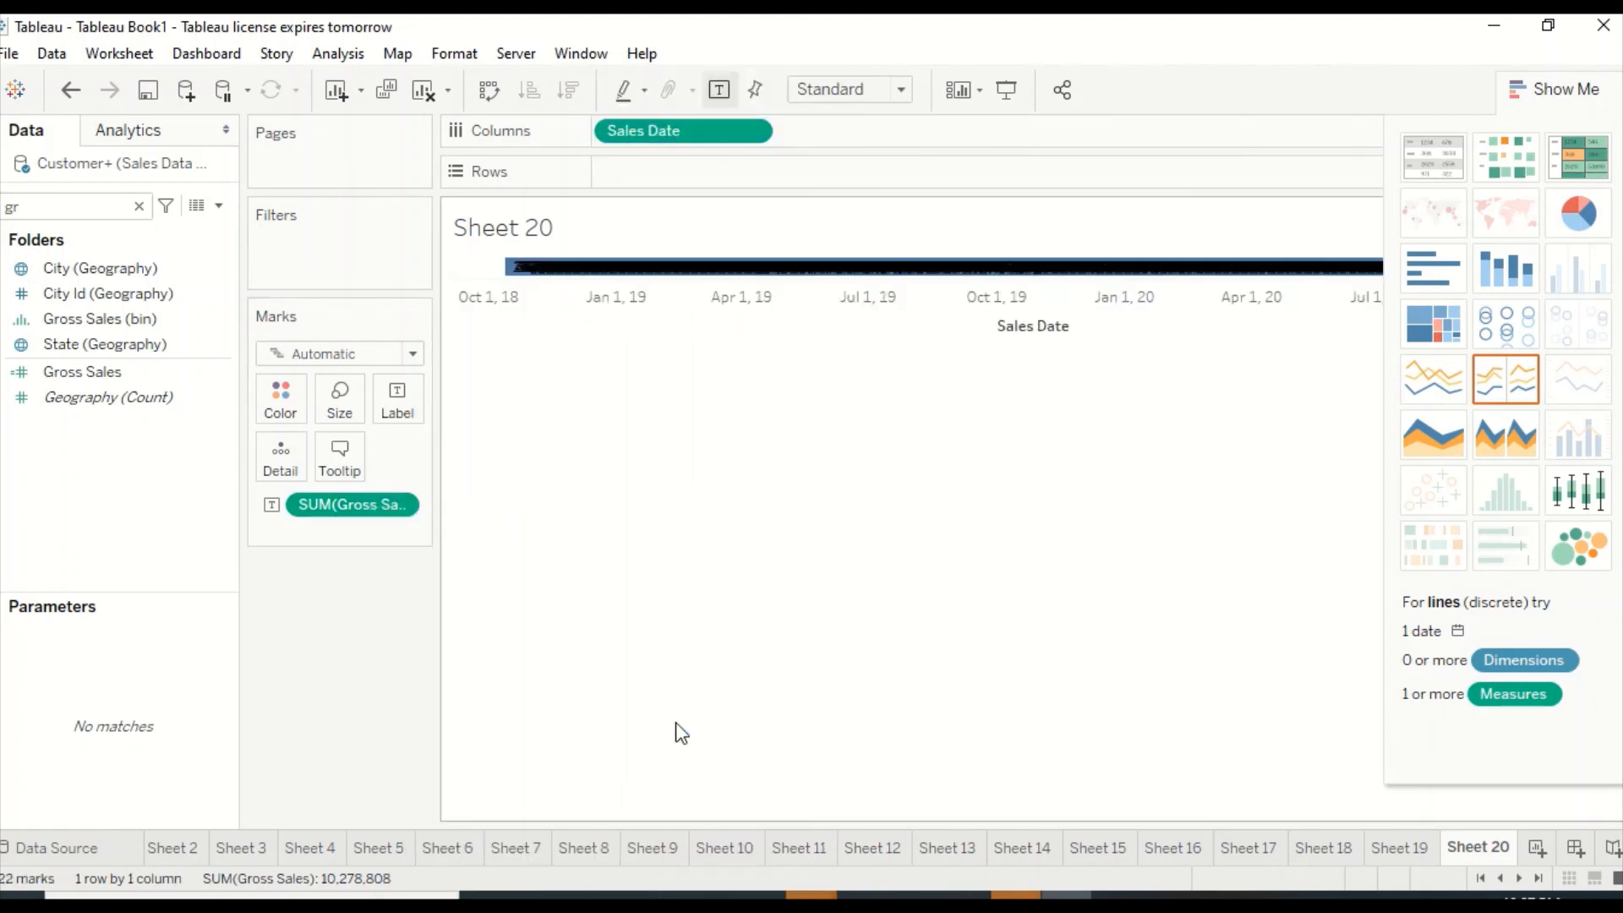
pyautogui.click(1435, 155)
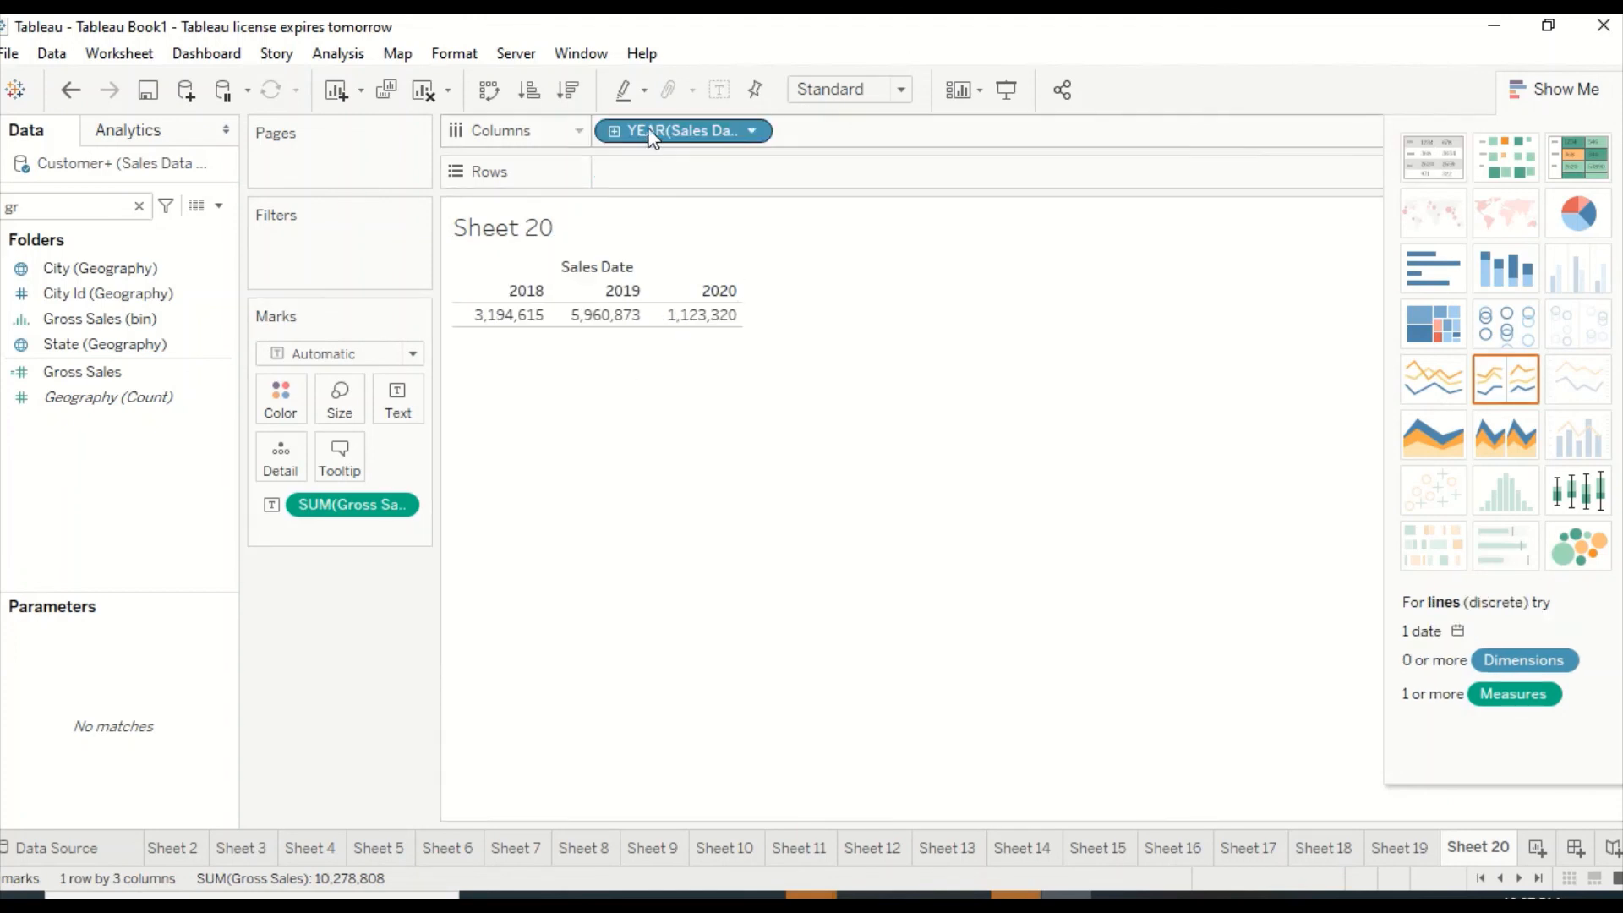
# Move YEAR(Sales Date) from the columns to the rows and switch back to Power BI
pyautogui.moveTo(649, 130); pyautogui.dragTo(650, 171)
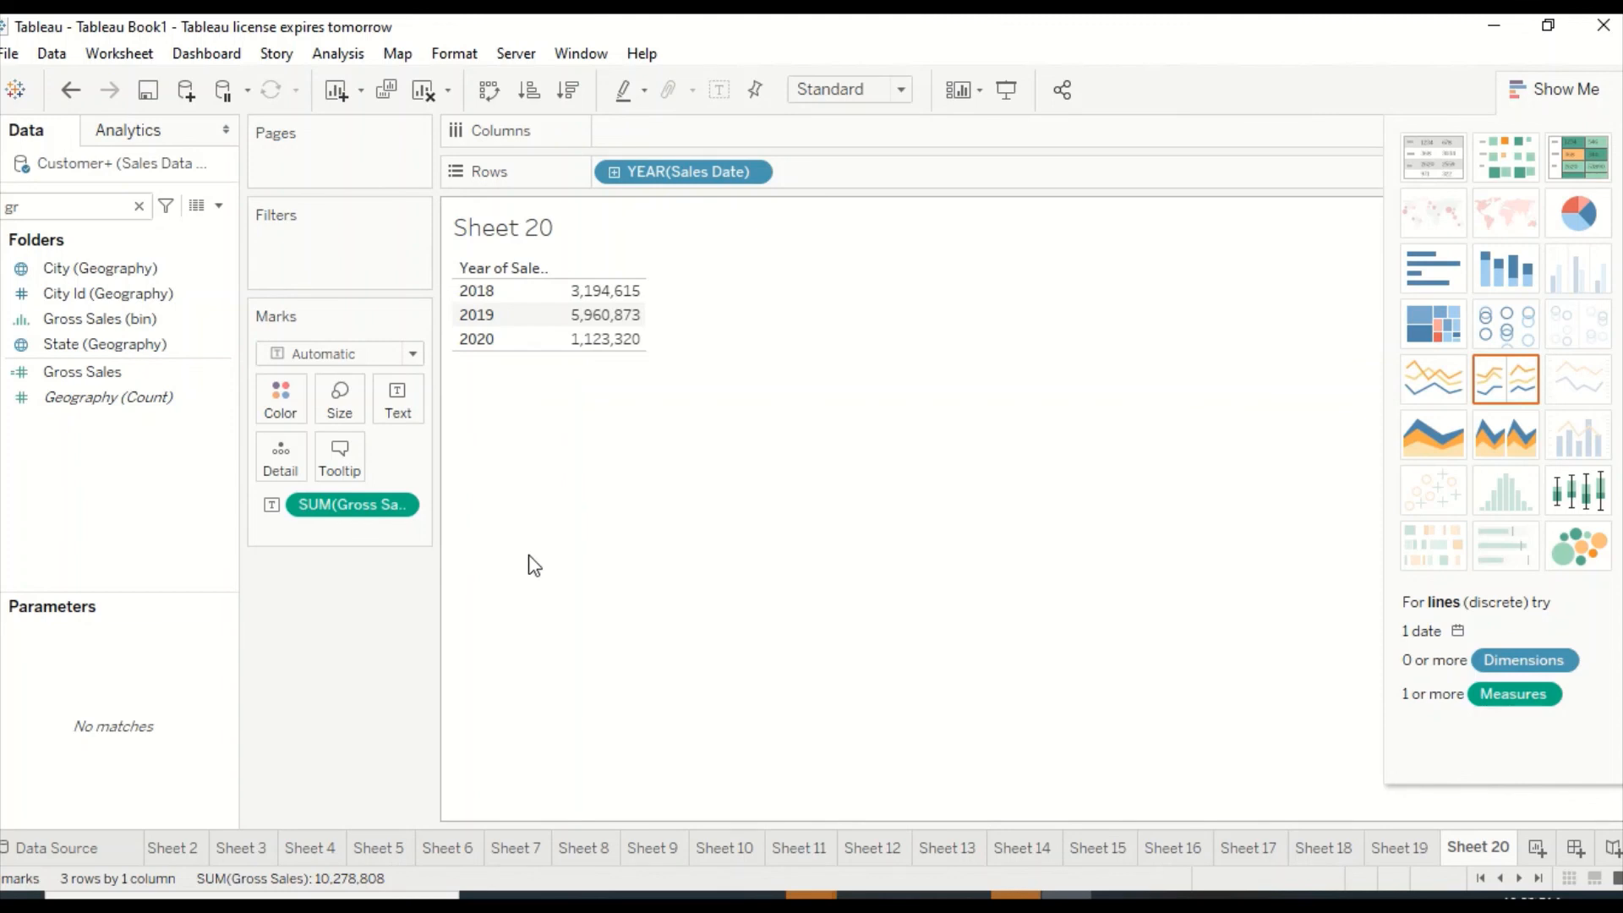
pyautogui.click(1218, 895)
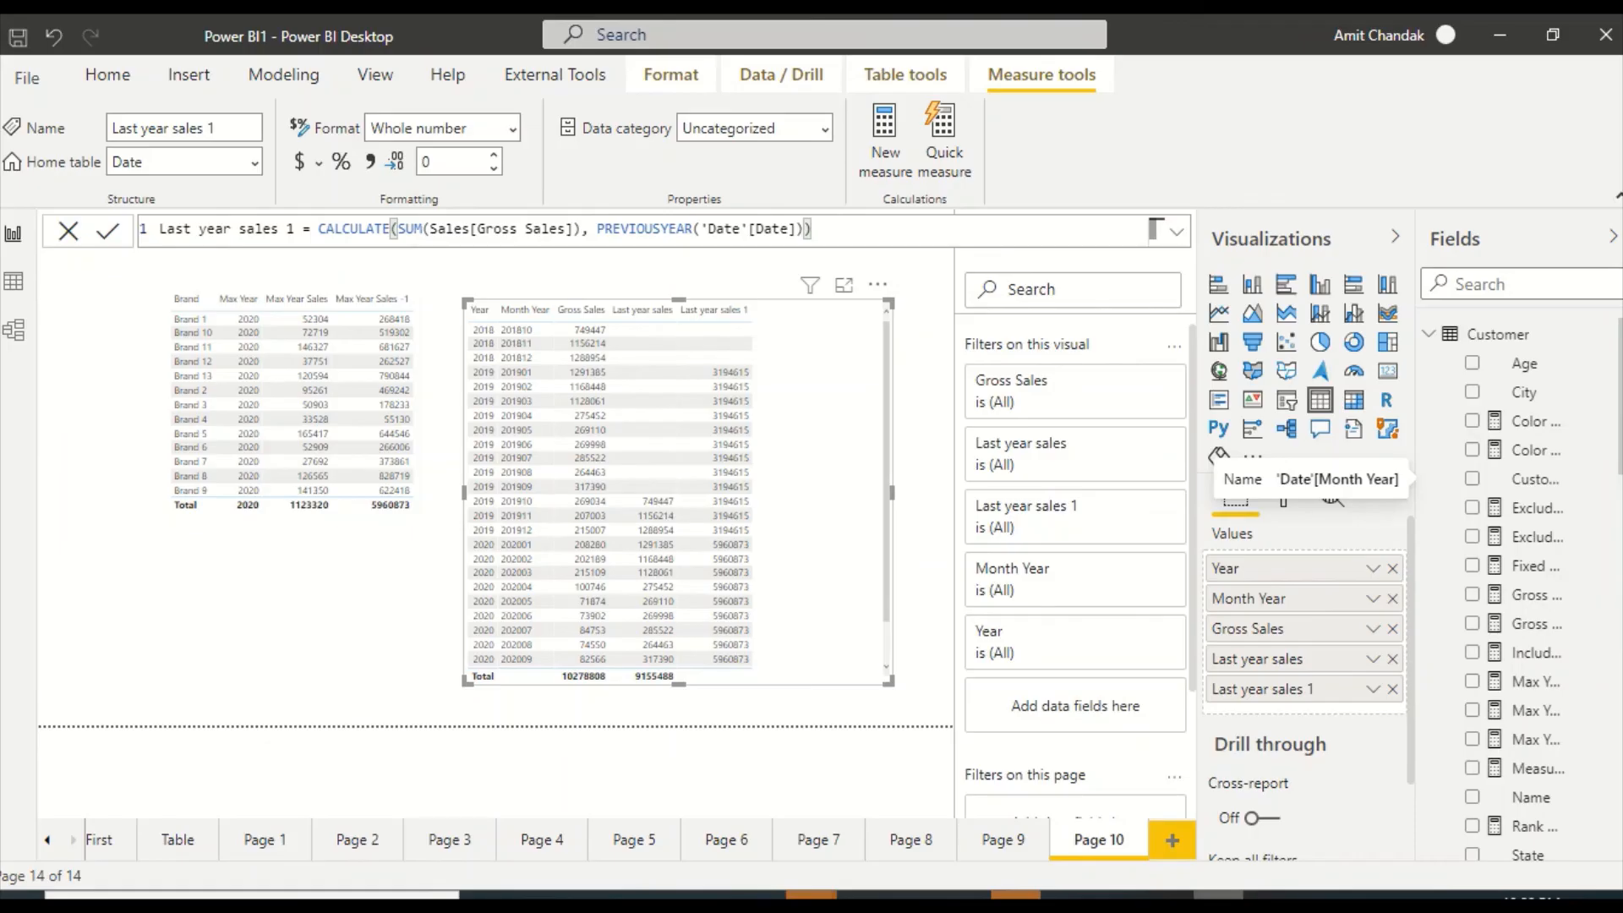